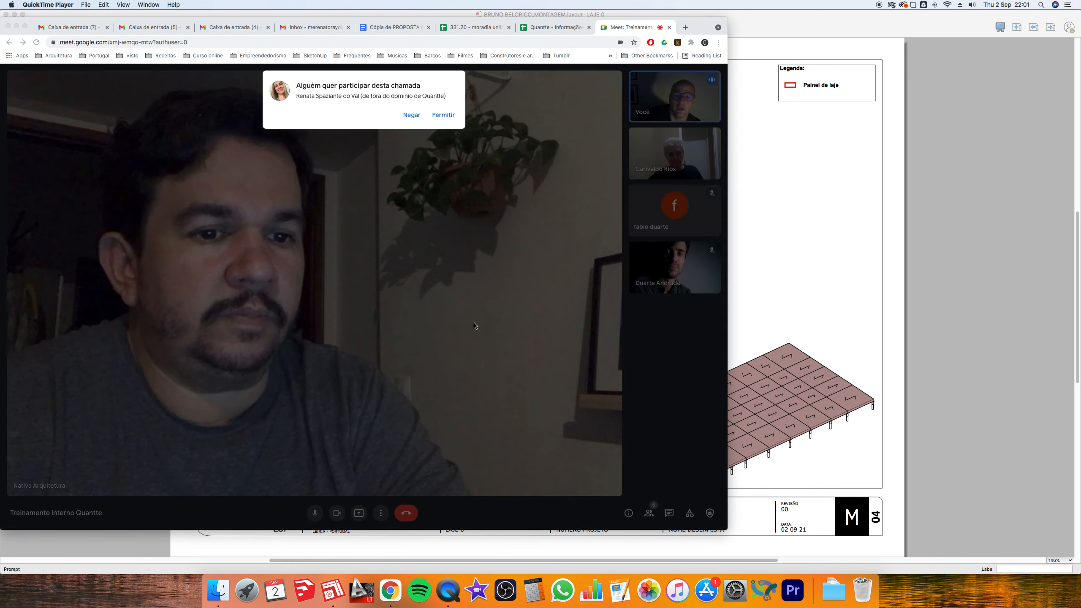
- Admit the waiting guest into the 'Treinamento interno Quantte' Meet call
click(445, 116)
click(445, 115)
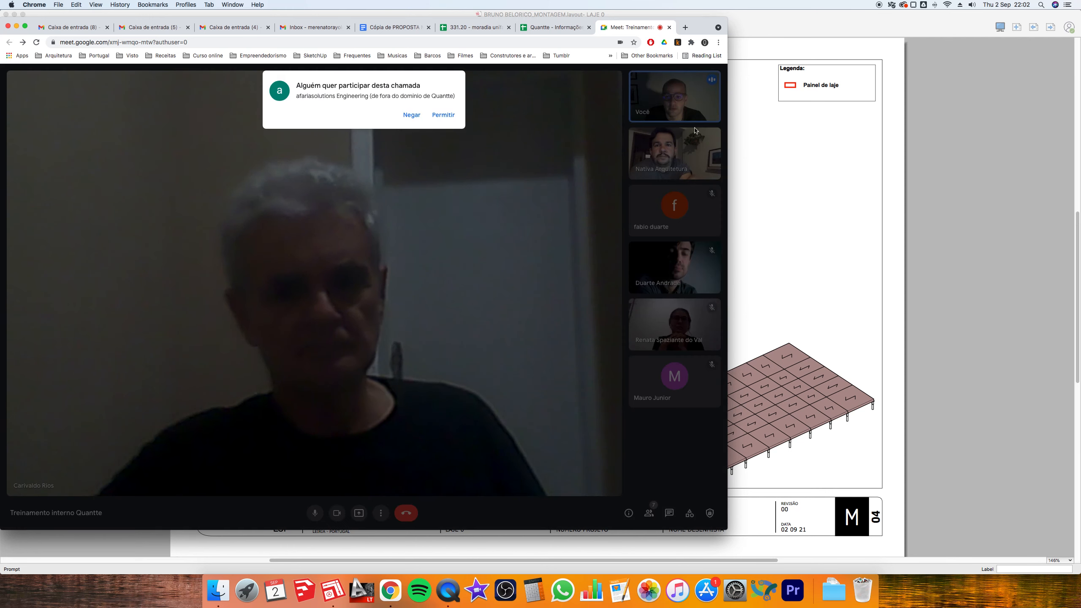
- Admit the second guest and share the entire screen with the Meet call
click(445, 116)
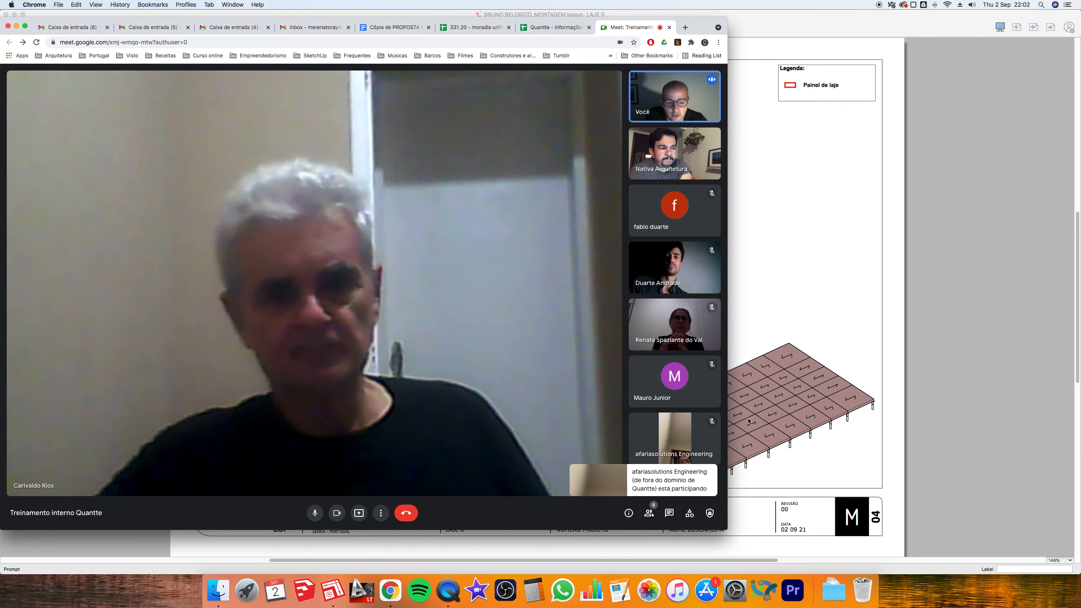
click(359, 513)
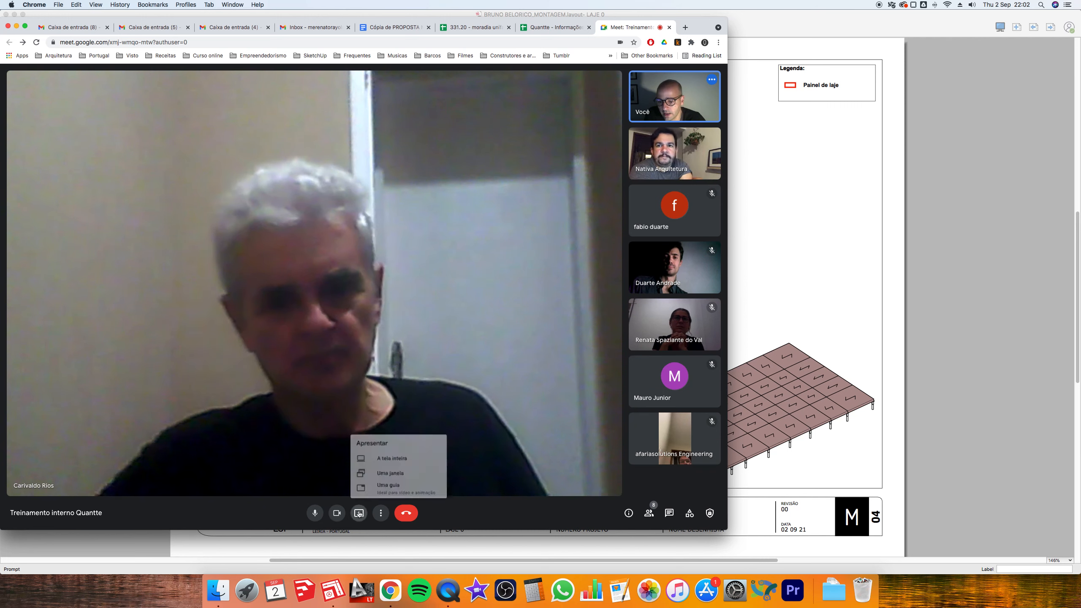
click(398, 452)
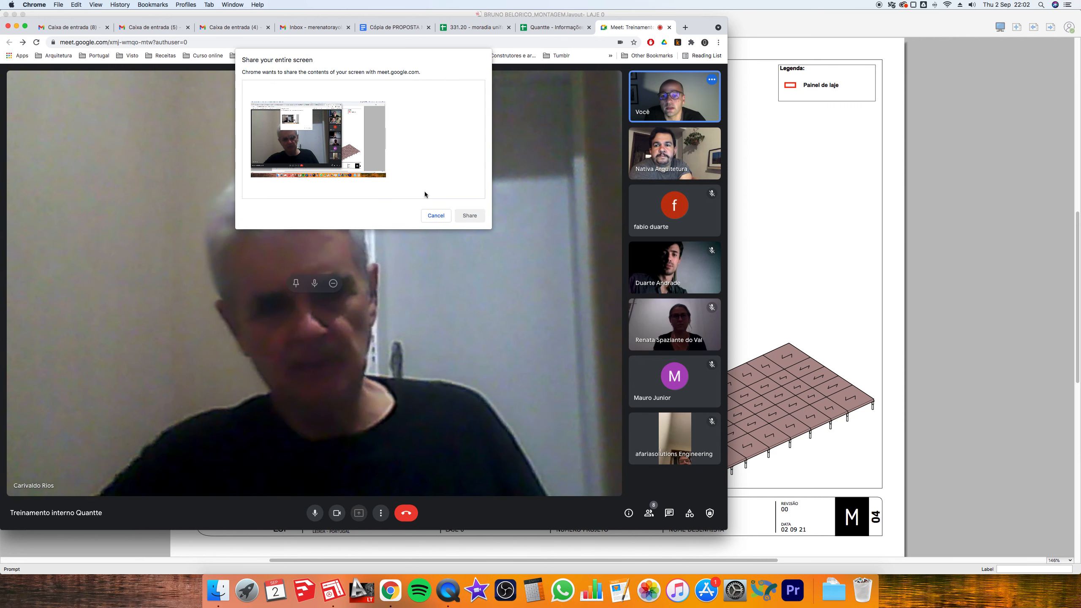
click(374, 175)
click(472, 216)
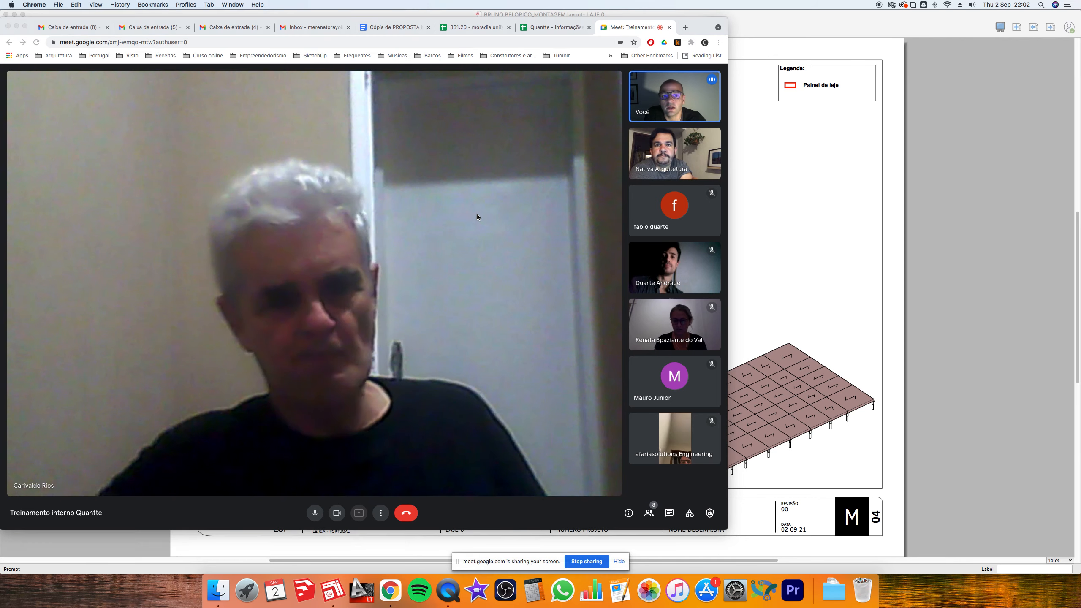
- Switch to LayOut, dismiss the newer-file-versions notice, and show cover page 1 CAPA
click(861, 217)
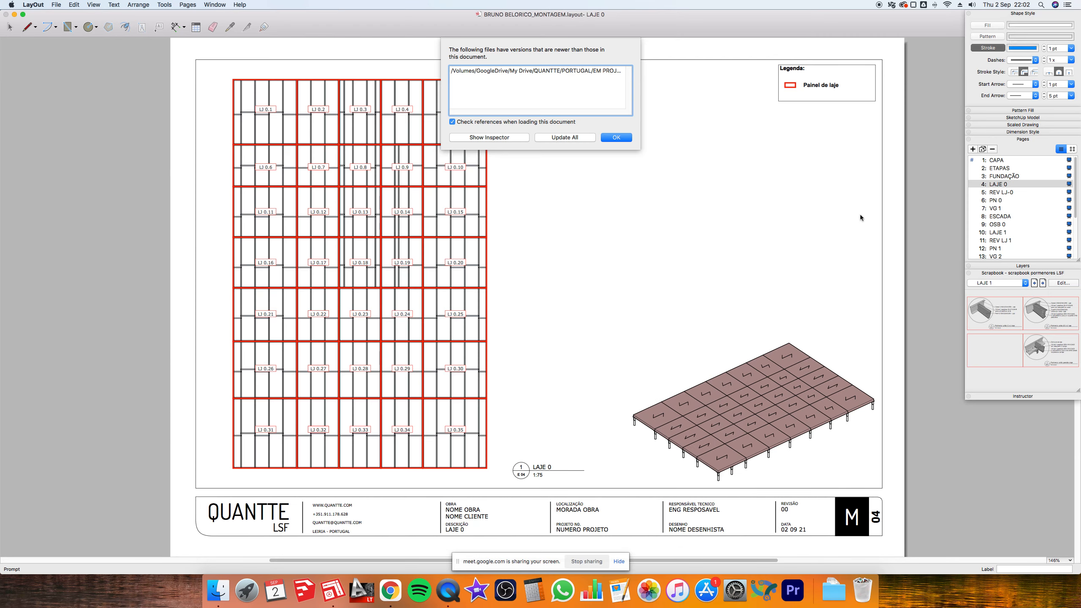
click(617, 138)
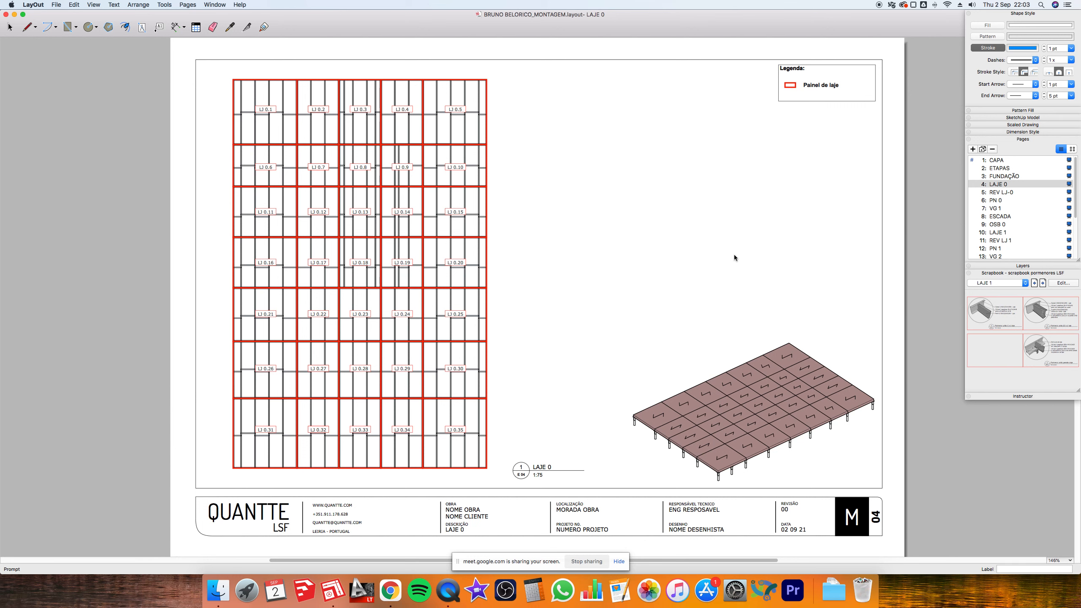
click(1002, 161)
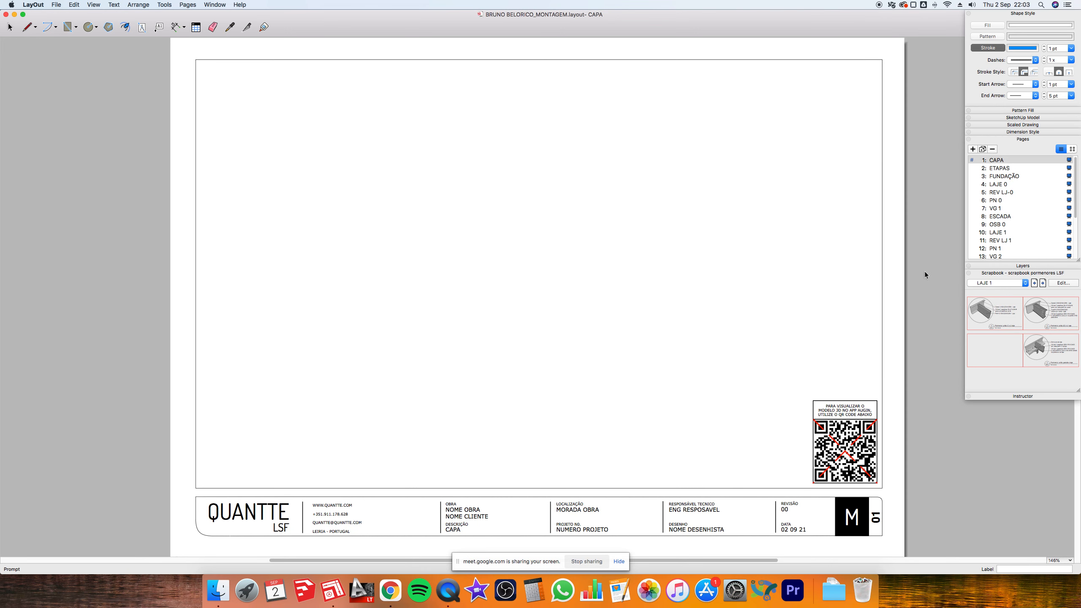
- Display page 2 ETAPAS with its empty twelve-panel stage grid
click(1005, 169)
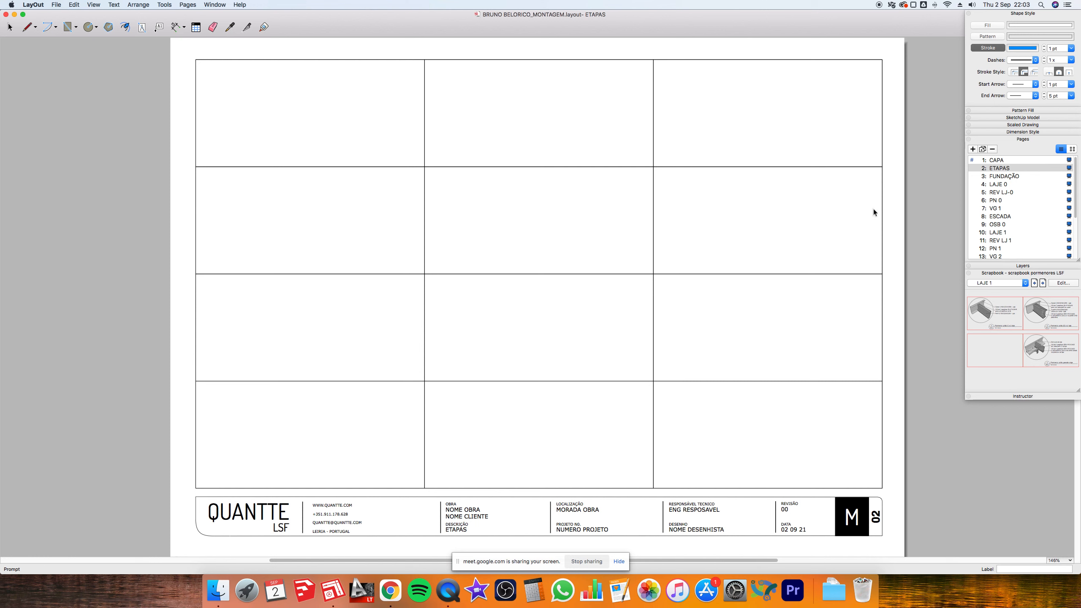
- Display page 3 FUNDAÇÃO with the foundation pile plan and pile detail
click(1005, 177)
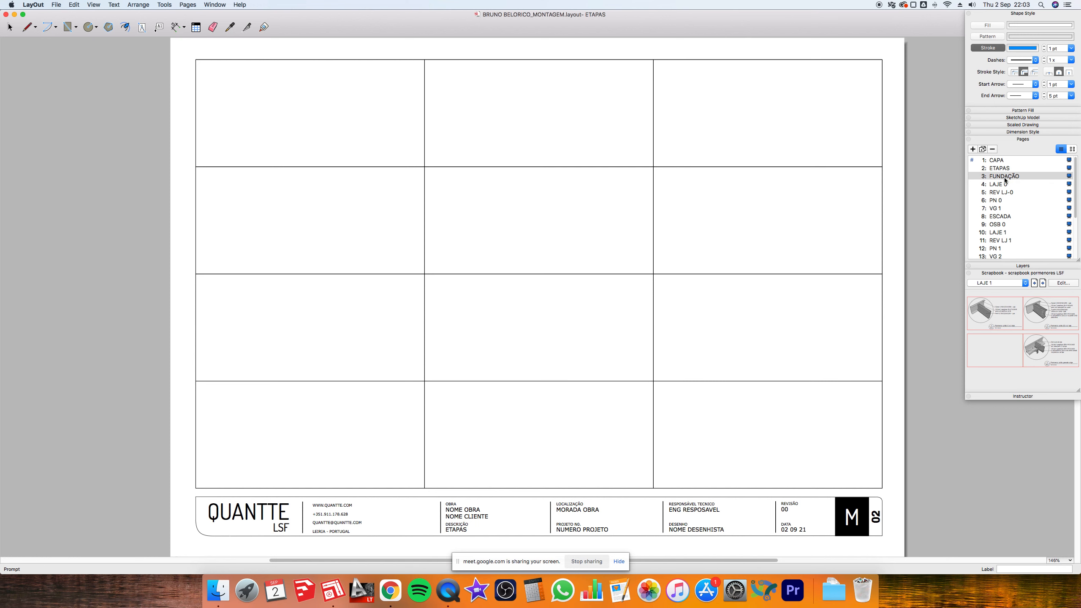
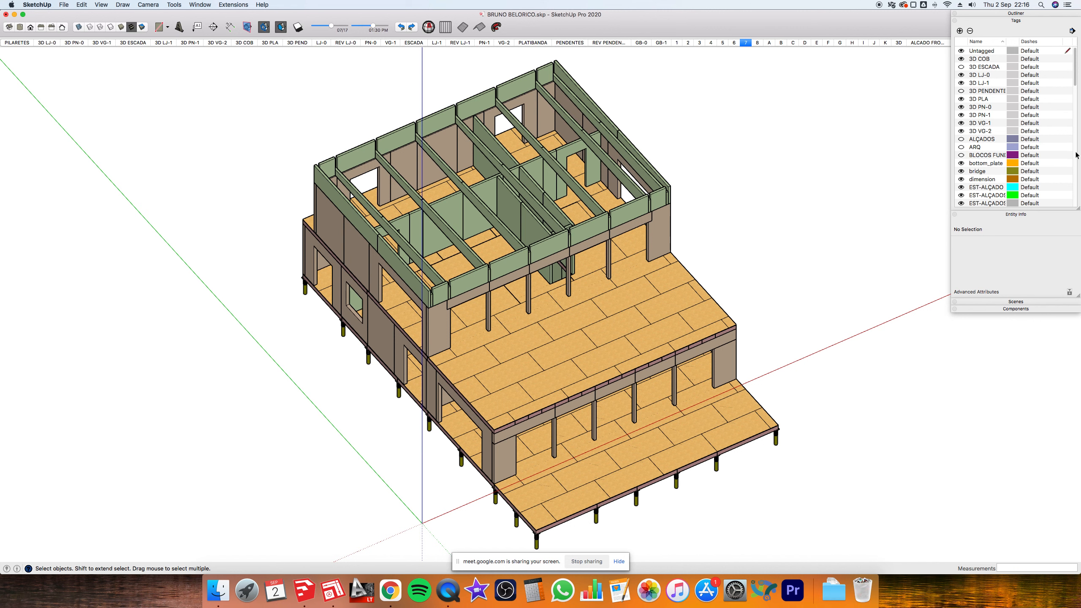
- Turn on the REV PENDENTES tag, clear the selection, and open the roof group for editing
scroll(1075, 155, down, 15)
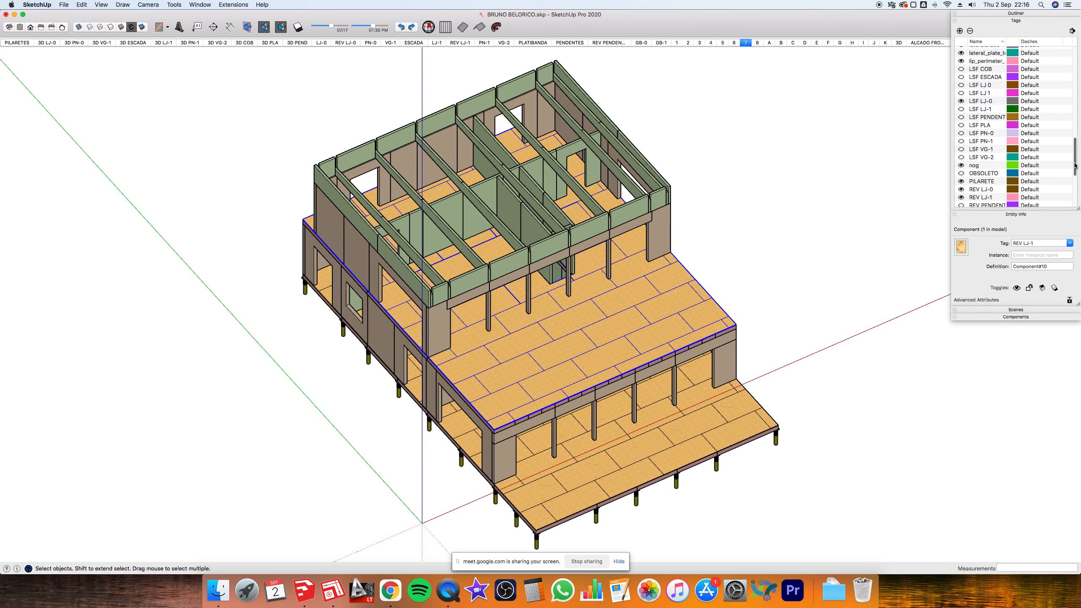
click(961, 99)
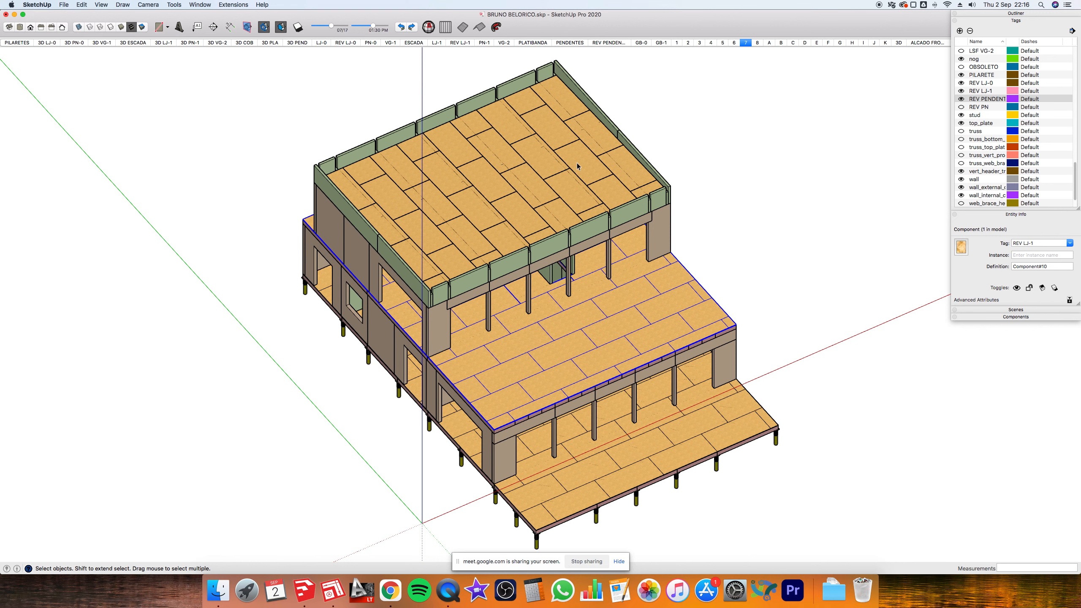
key(super+t)
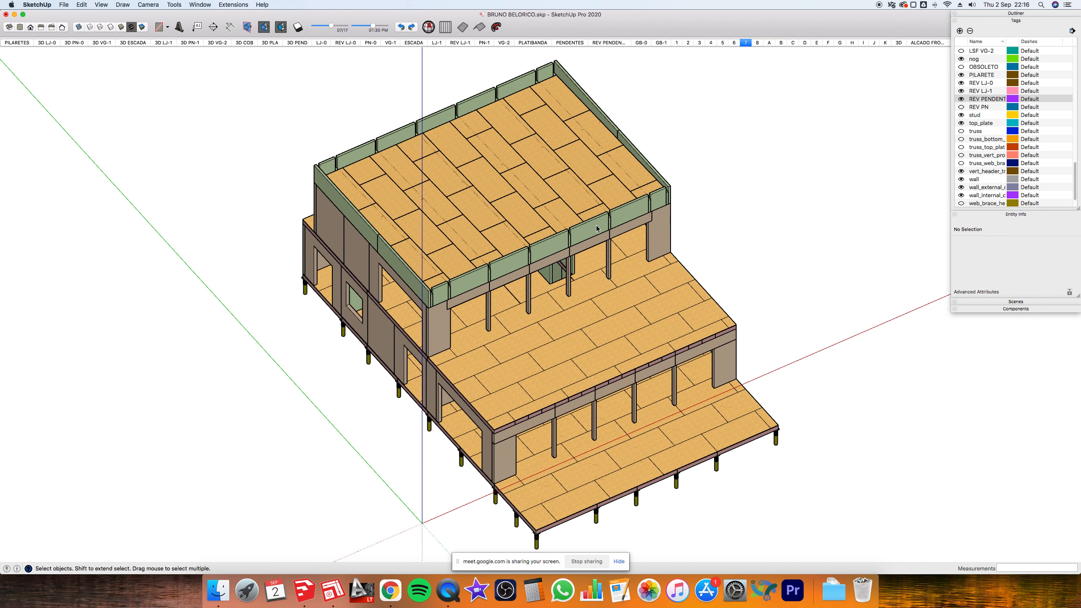
double_click(613, 204)
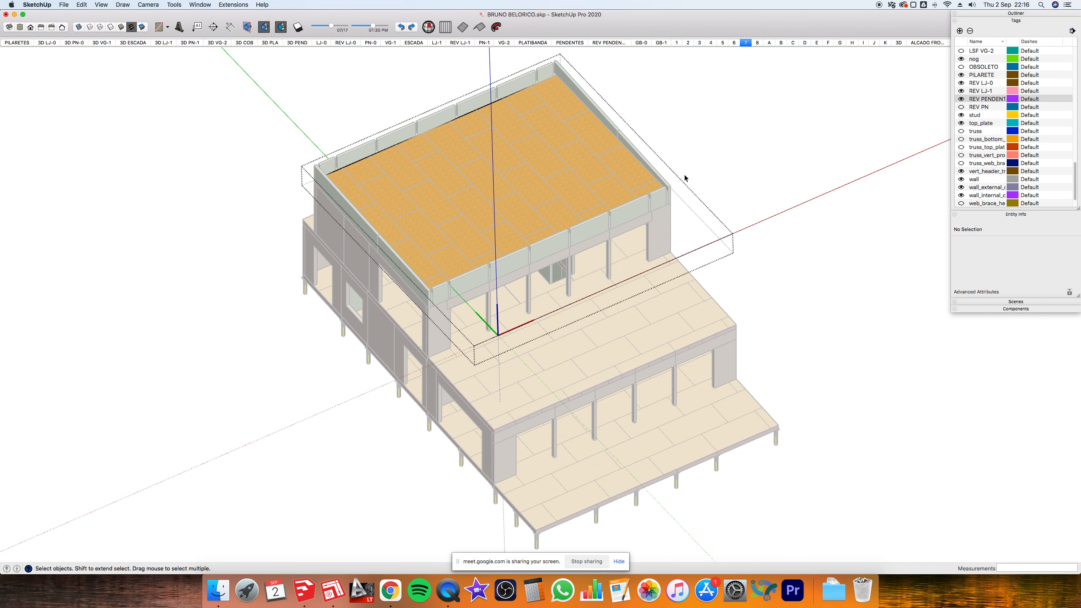
- Isolate and inspect the 83,12 m² roof deck face, then exit the roof group
key(h)
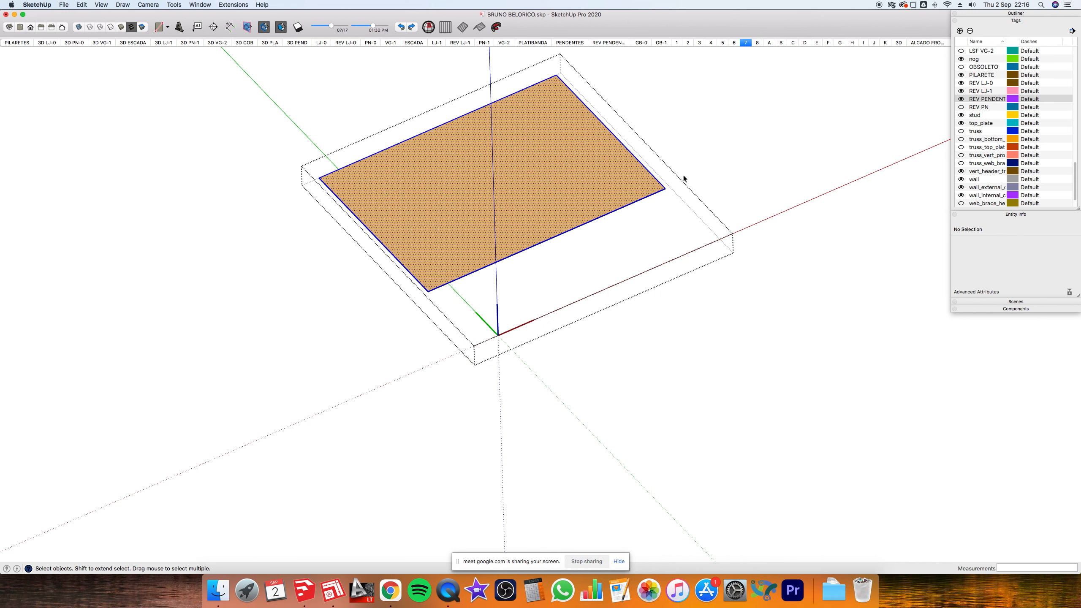
double_click(388, 240)
middle_drag(567, 197, 623, 113)
scroll(540, 167, up, 3)
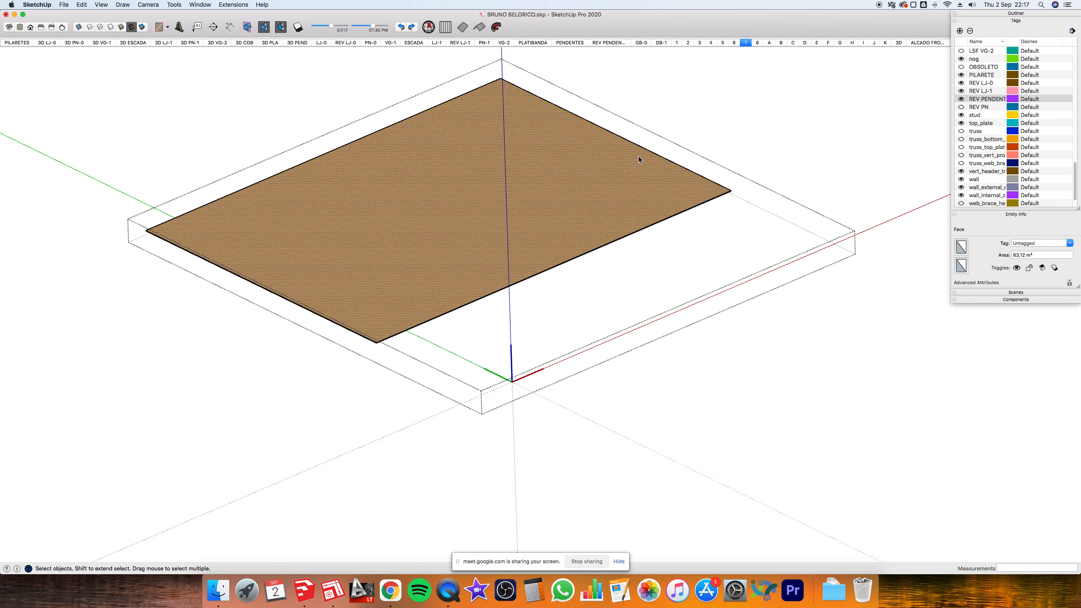
click(668, 144)
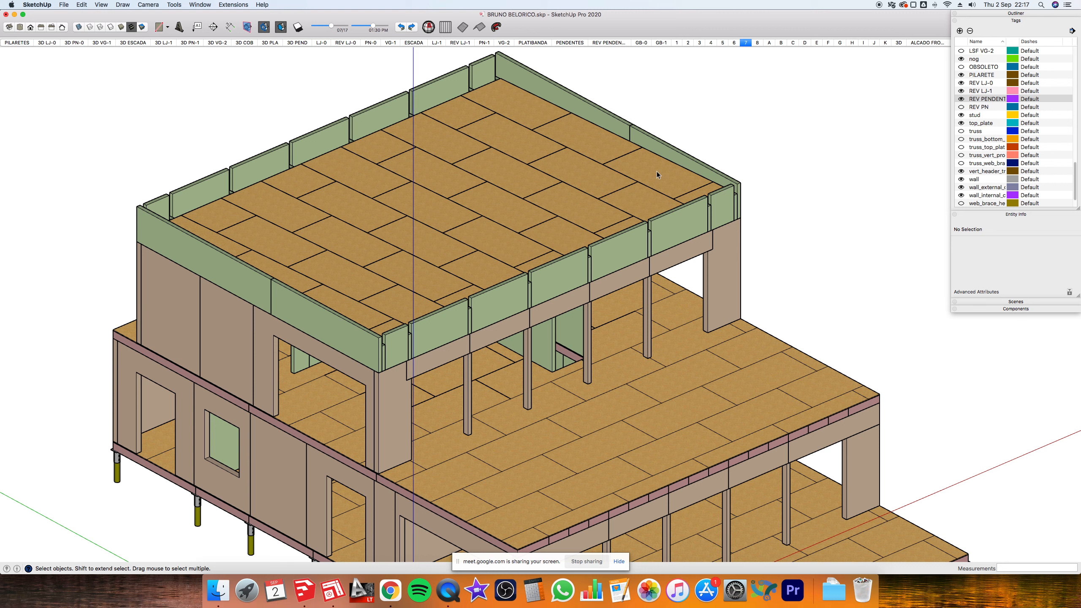
- Check the Entity Info tags of the roof slab, lower floor deck and roof deck component
click(657, 171)
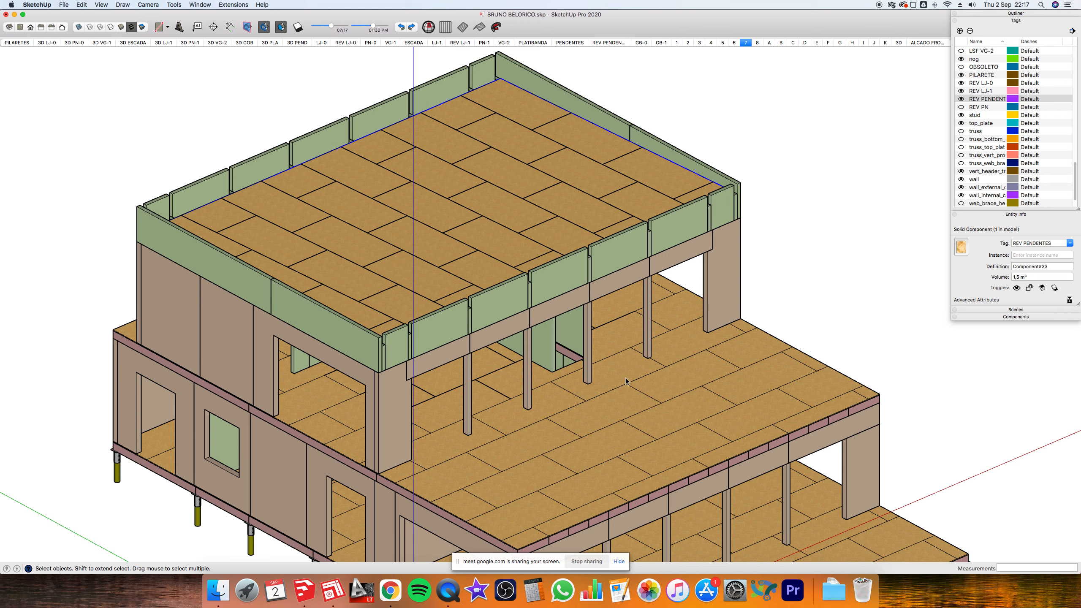
click(494, 366)
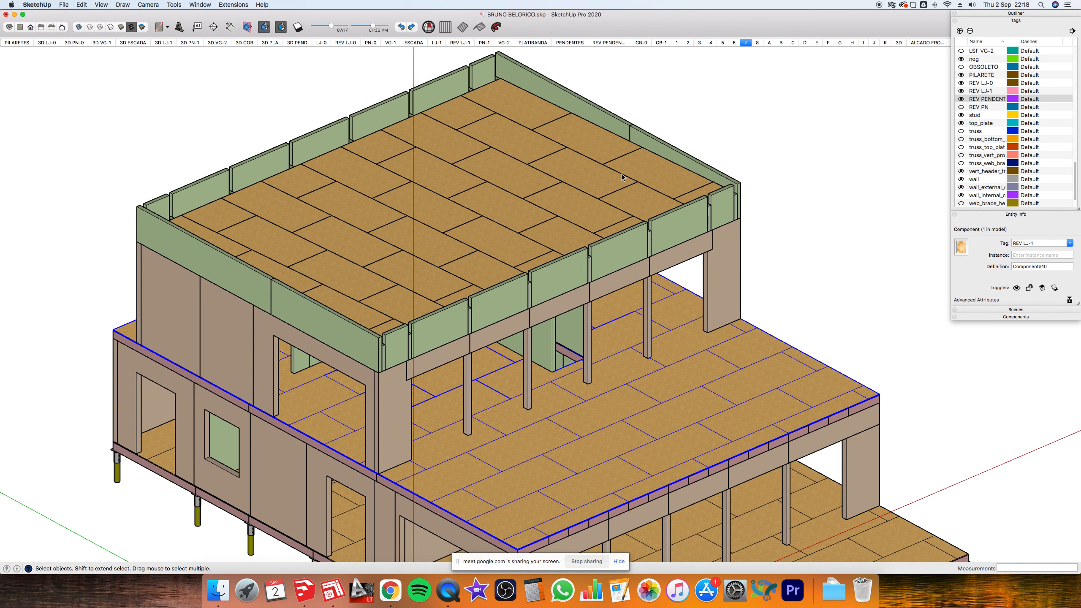
click(518, 126)
double_click(702, 195)
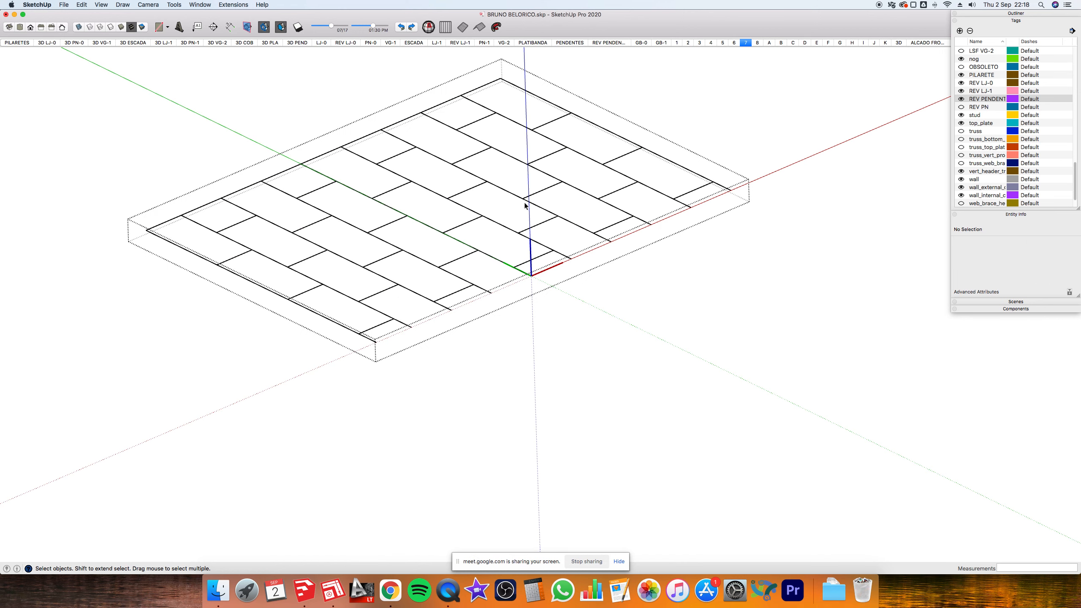
scroll(582, 209, down, 2)
middle_drag(582, 209, 478, 314)
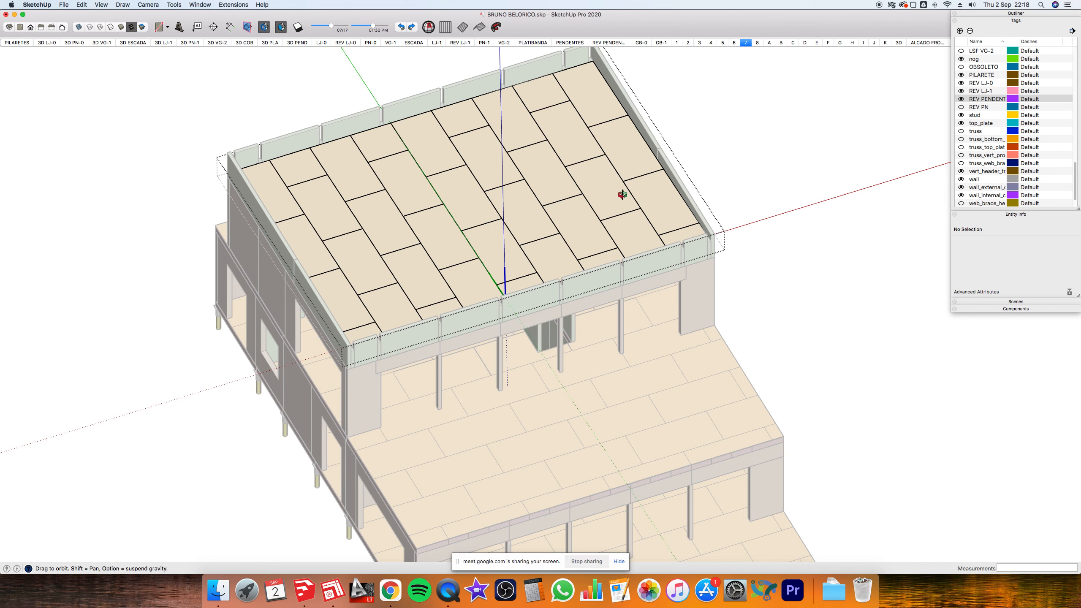
middle_drag(640, 156, 818, 150)
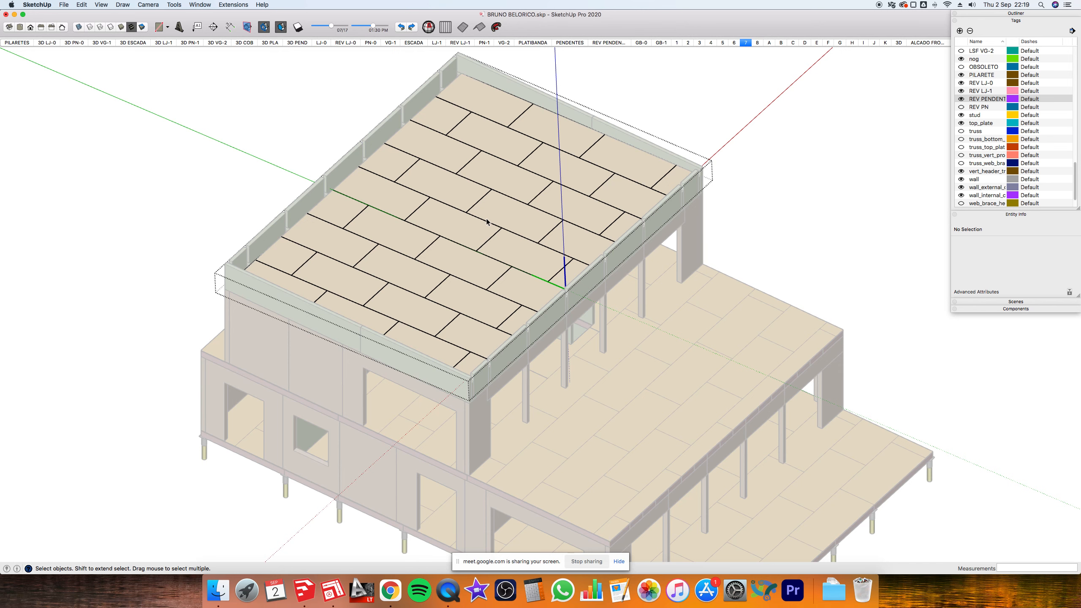
click(757, 193)
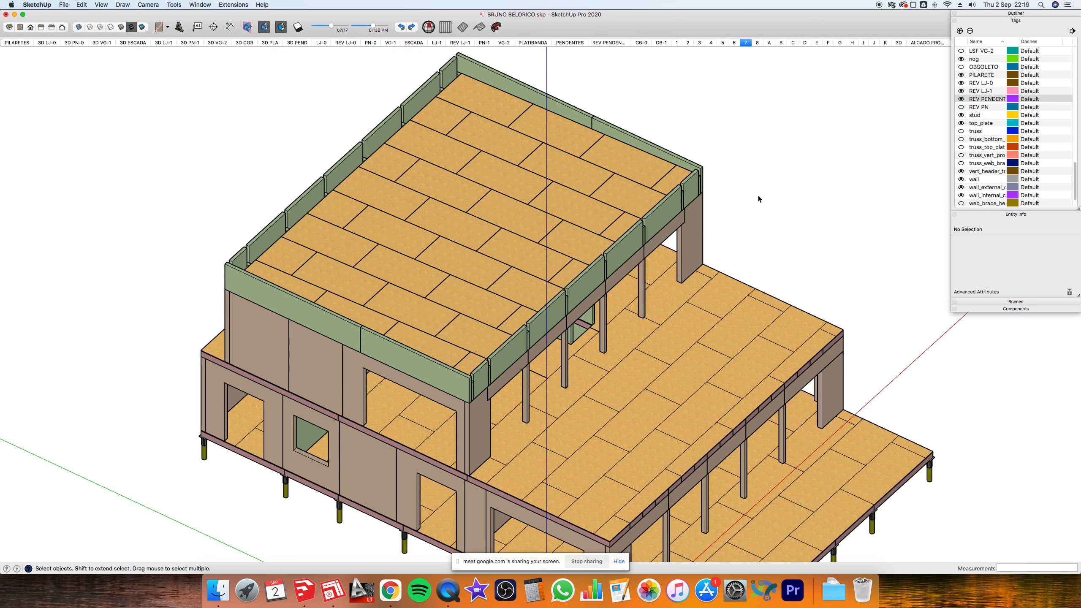
- Zoom out to the whole building and switch to the LayOut document's PN 0 sheet
middle_drag(770, 211, 733, 156)
scroll(732, 156, down, 3)
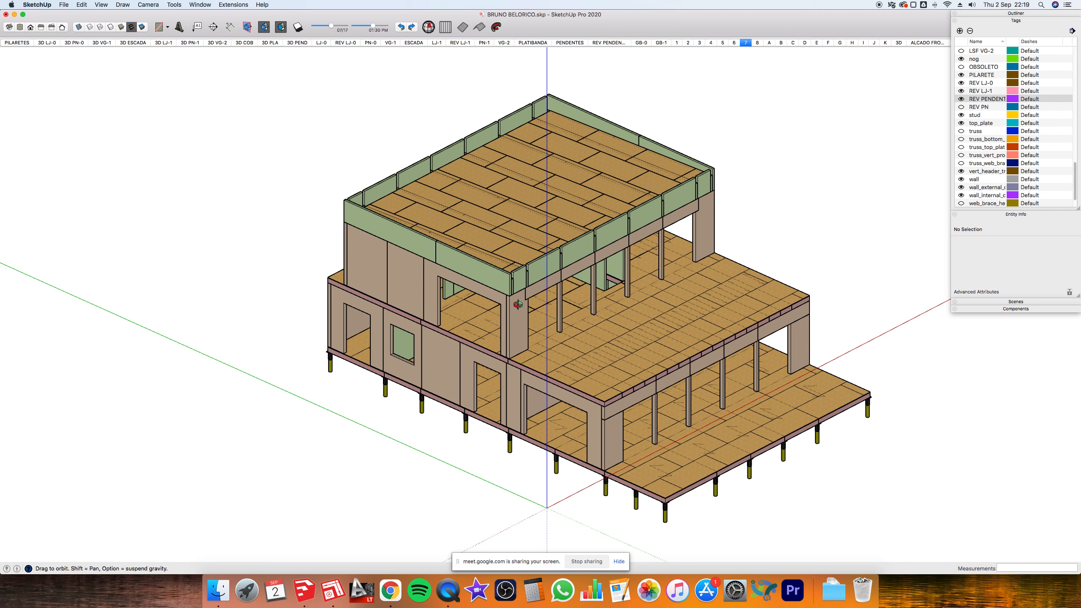
key(super+Tab)
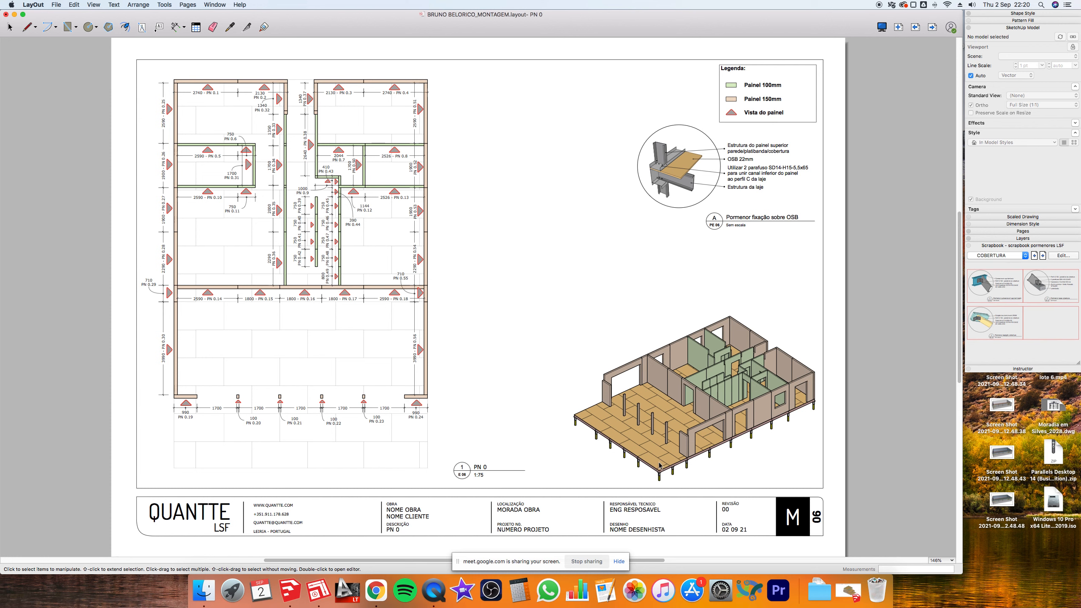
- Give the PN 0 3D viewport the branco style after previewing HiddenLine and colorido
click(659, 465)
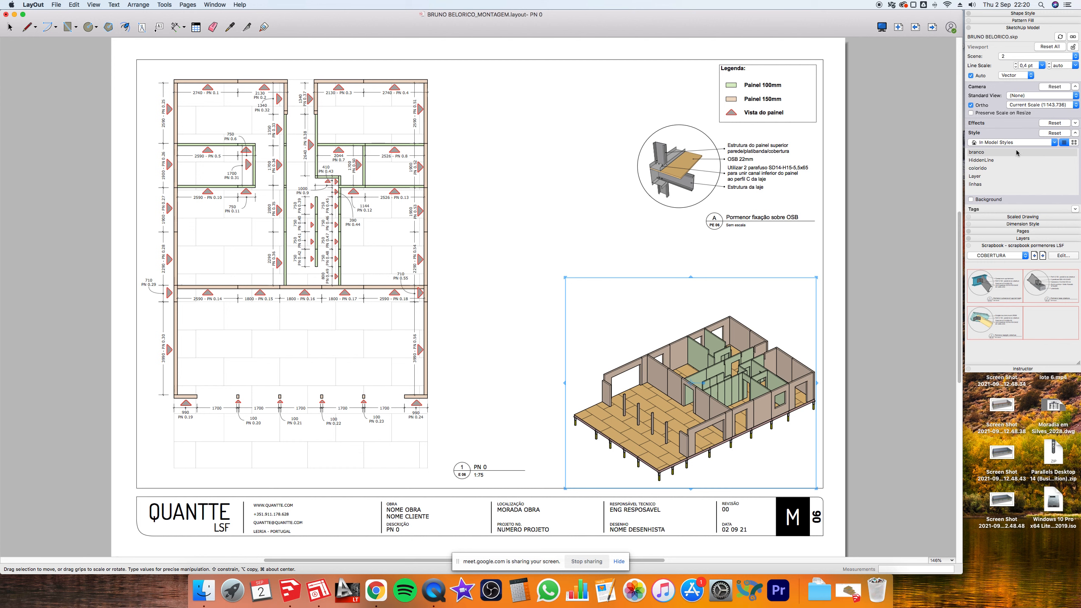
click(987, 159)
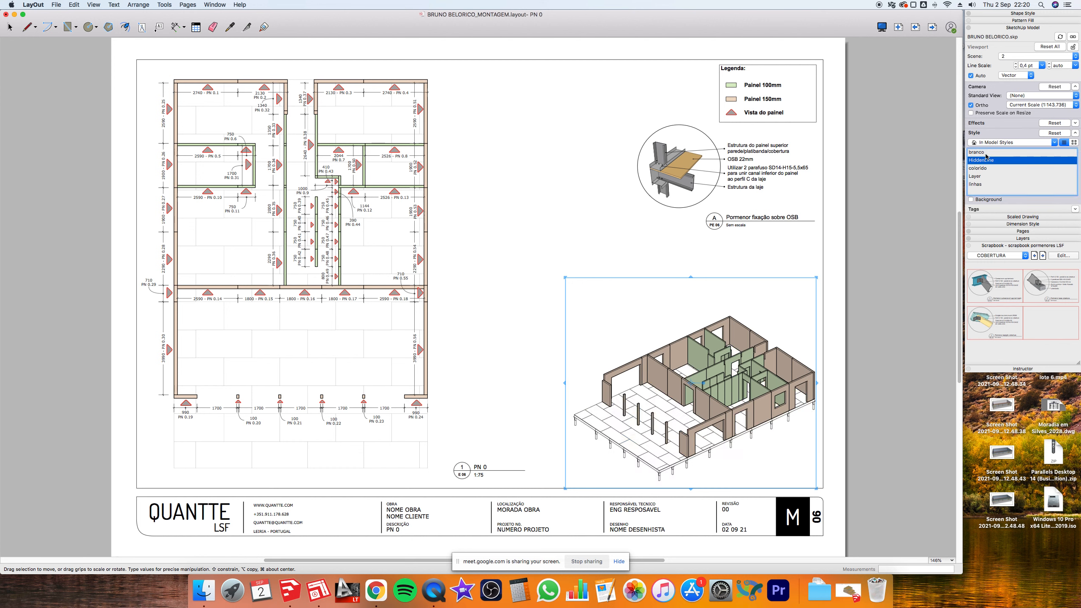
click(983, 152)
click(983, 152)
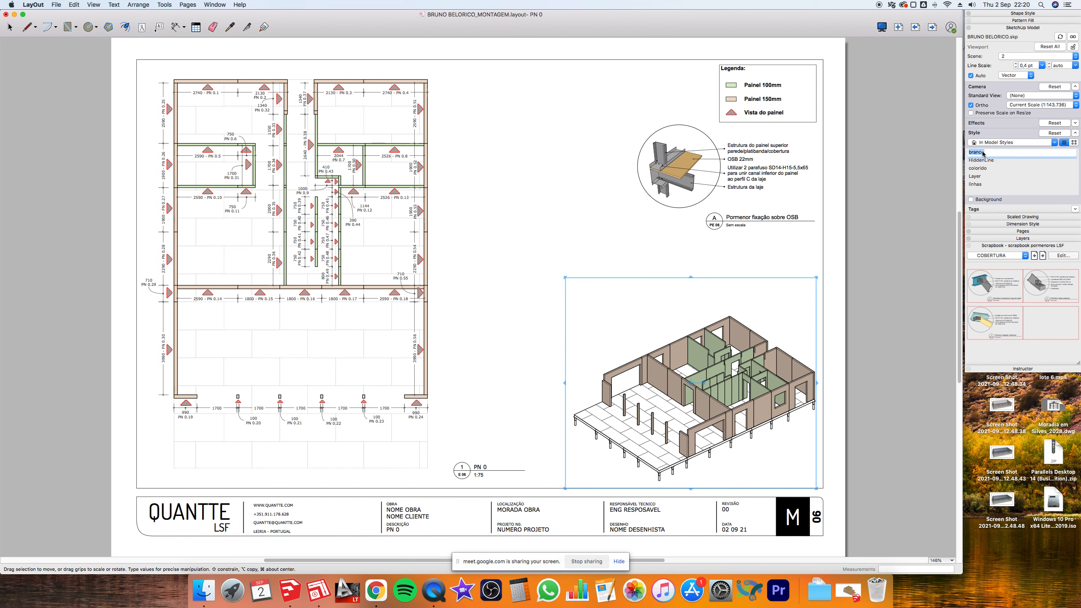
click(949, 153)
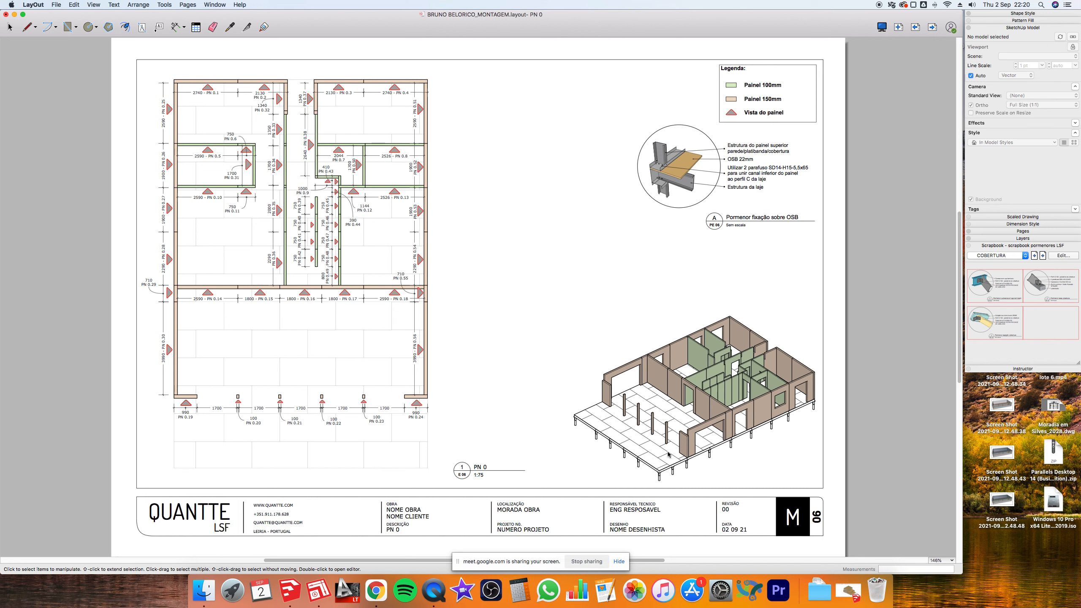
click(648, 465)
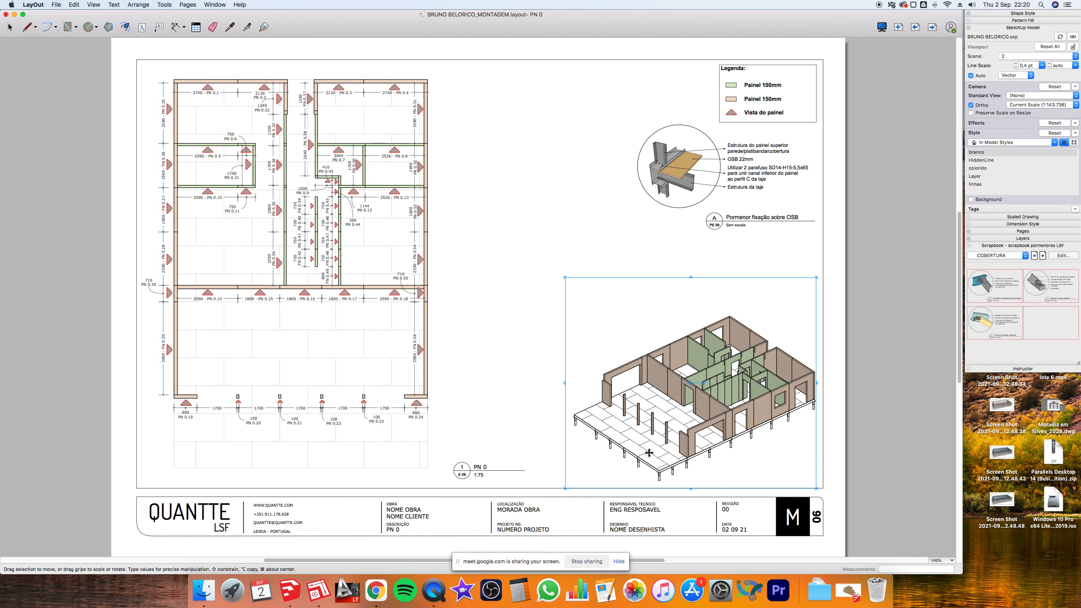
click(977, 168)
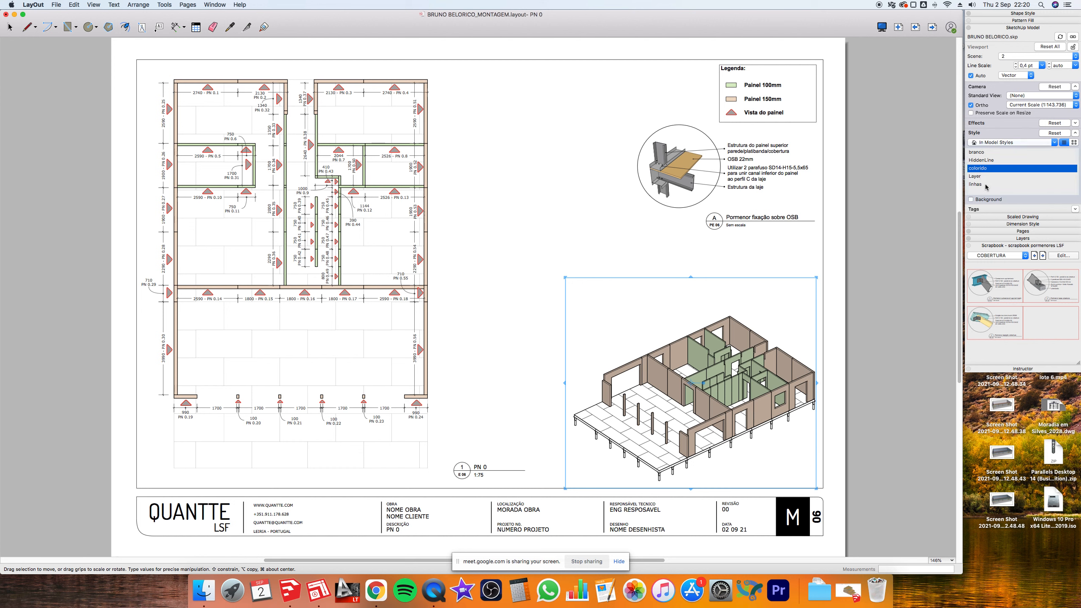
click(977, 153)
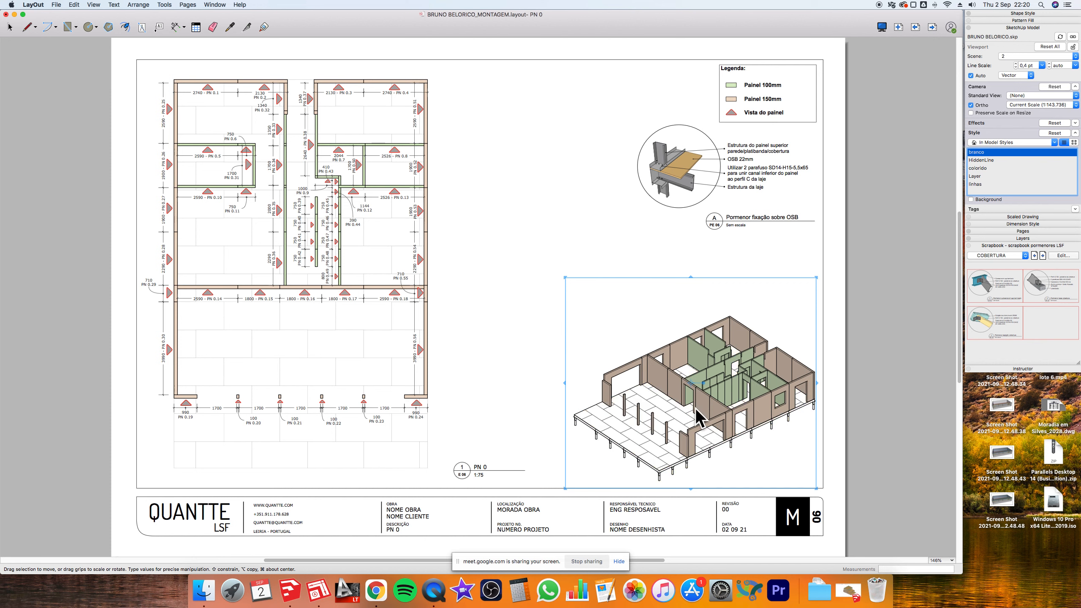
click(850, 274)
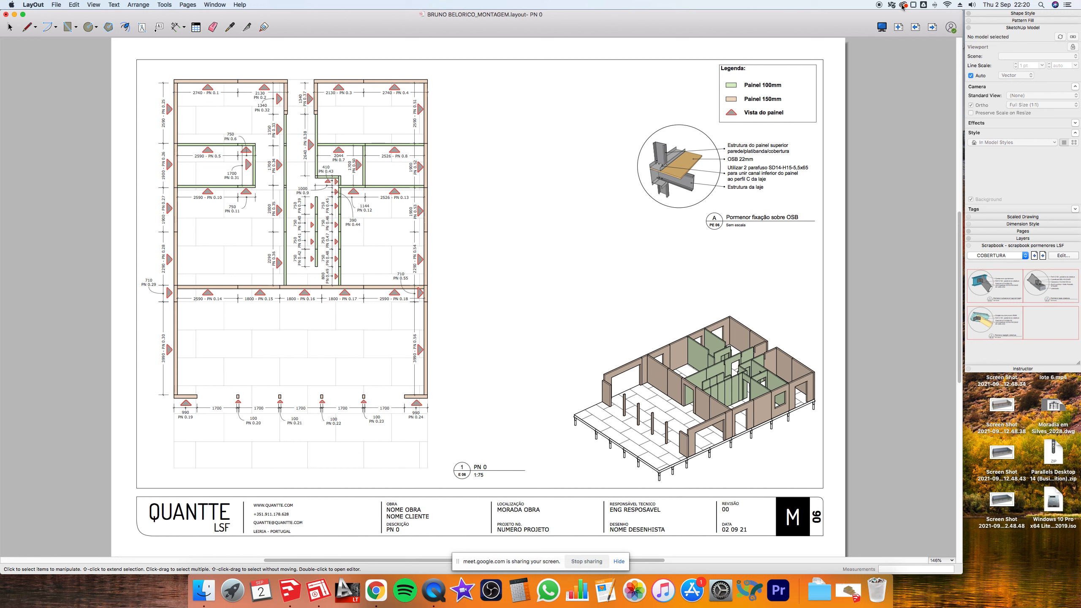
- Go to the VG 1 beam plan page and duplicate it as Page 22
click(933, 28)
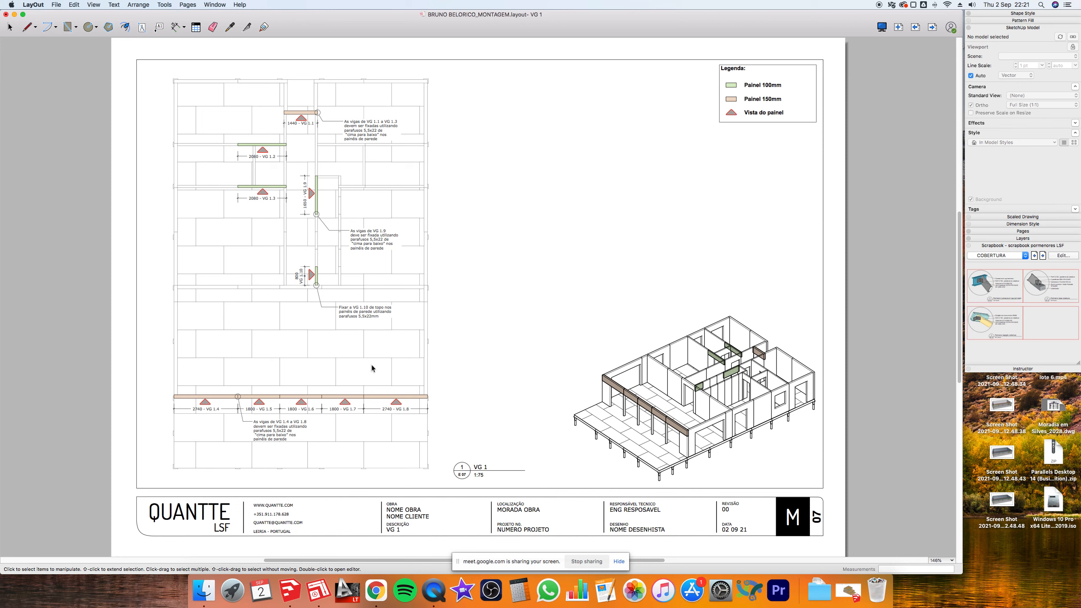
click(408, 399)
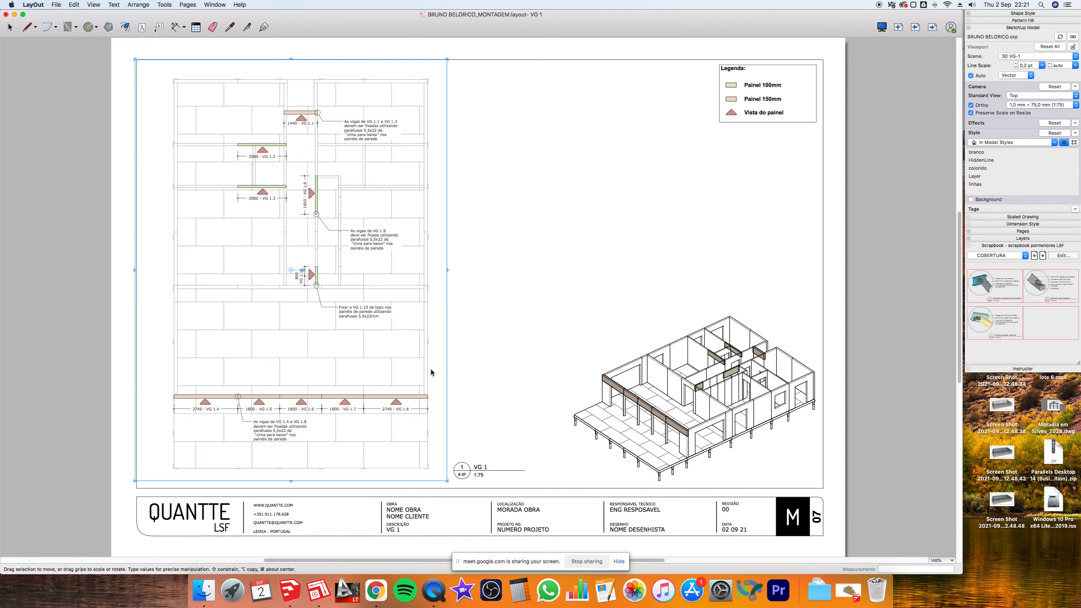
click(1021, 231)
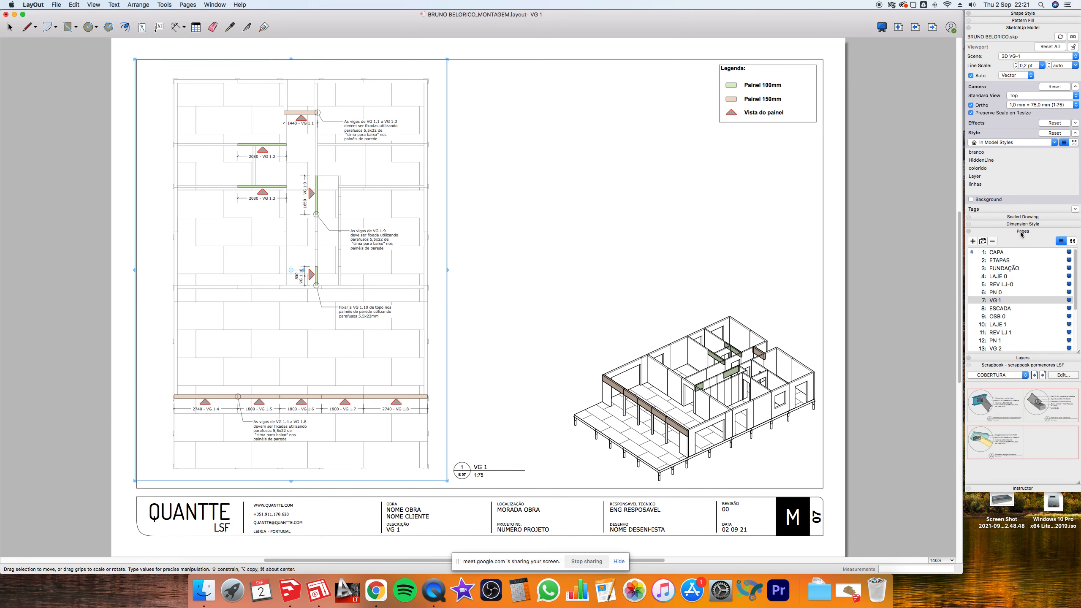
click(982, 241)
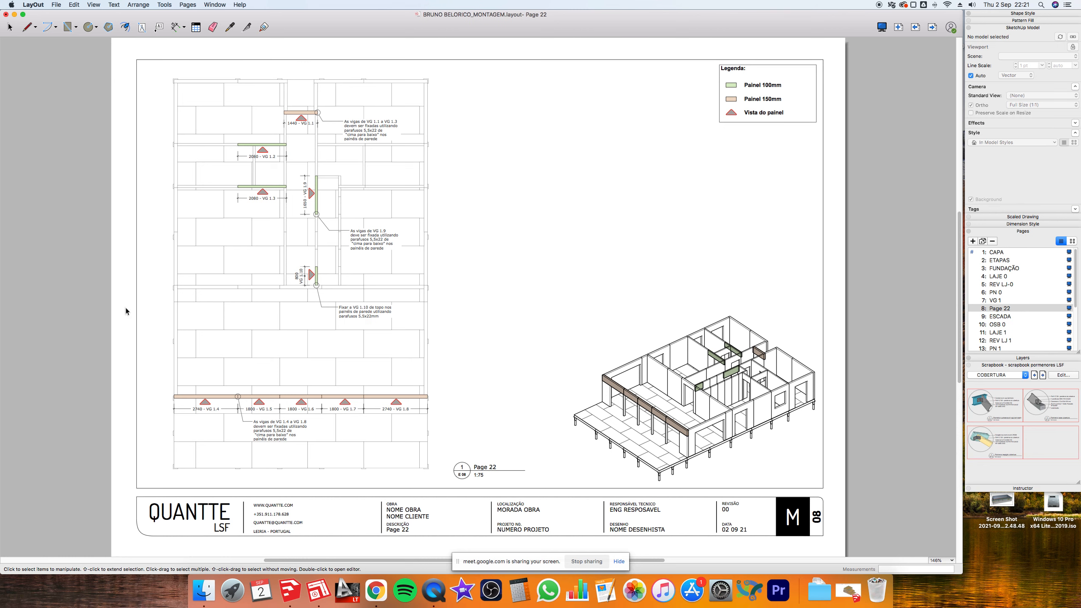
- Delete the bottom and upper beam dimensions and notes from Page 22's plan
drag(137, 310, 488, 460)
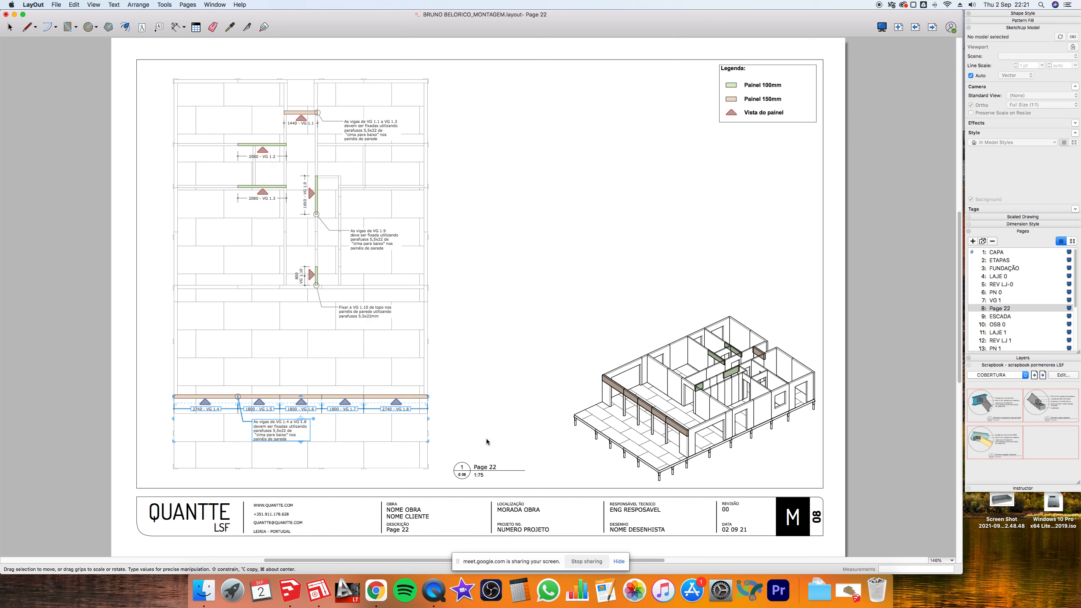
key(Delete)
drag(194, 75, 439, 342)
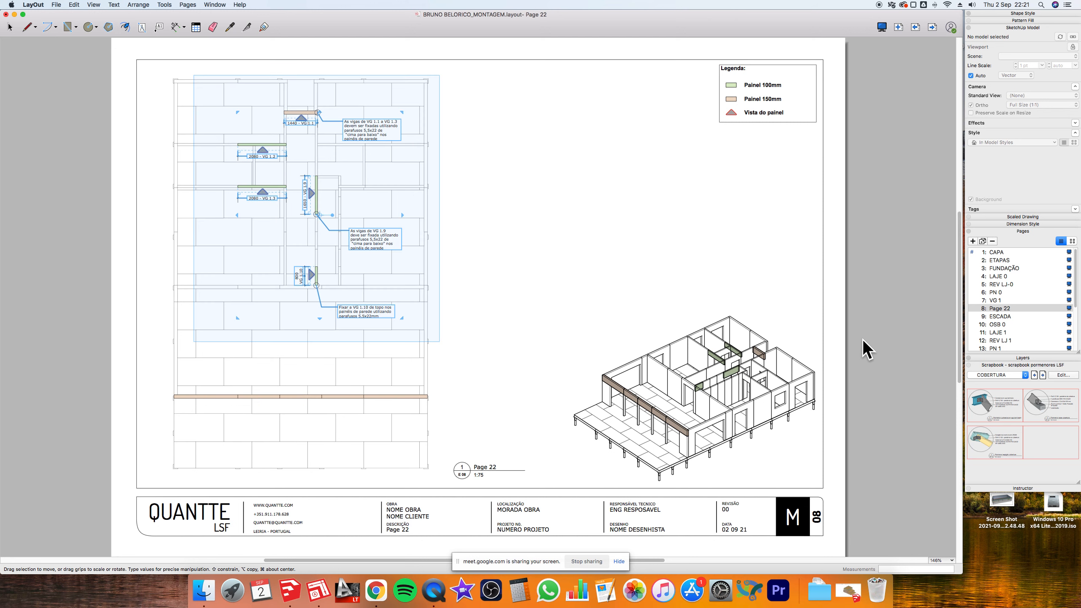
key(Delete)
click(1052, 358)
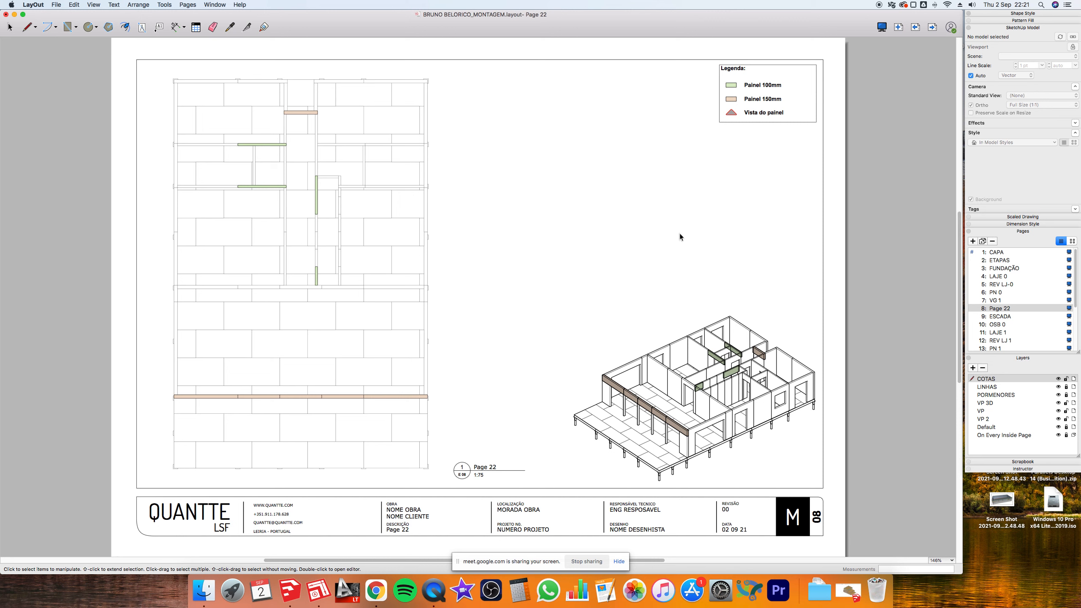
- Set the Page 22 plan viewport's ortho scale to 1:75
click(315, 211)
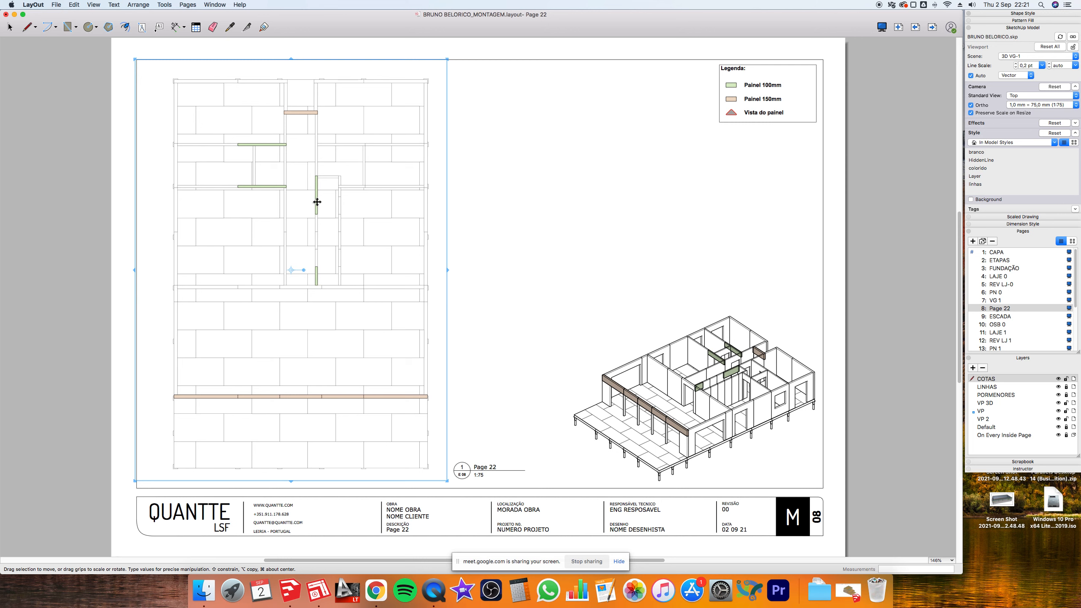
double_click(318, 202)
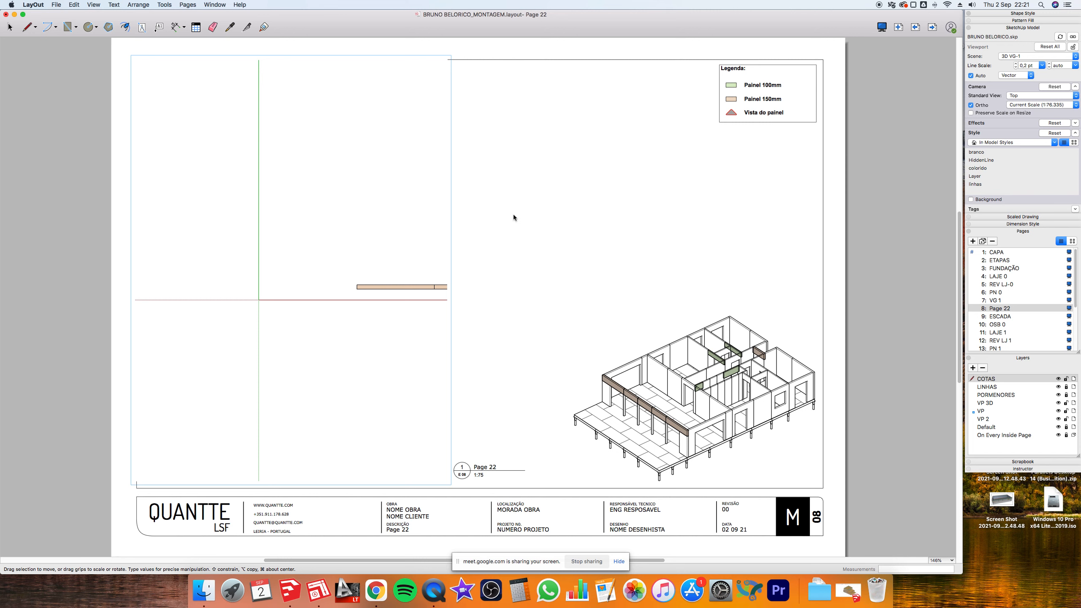
click(552, 216)
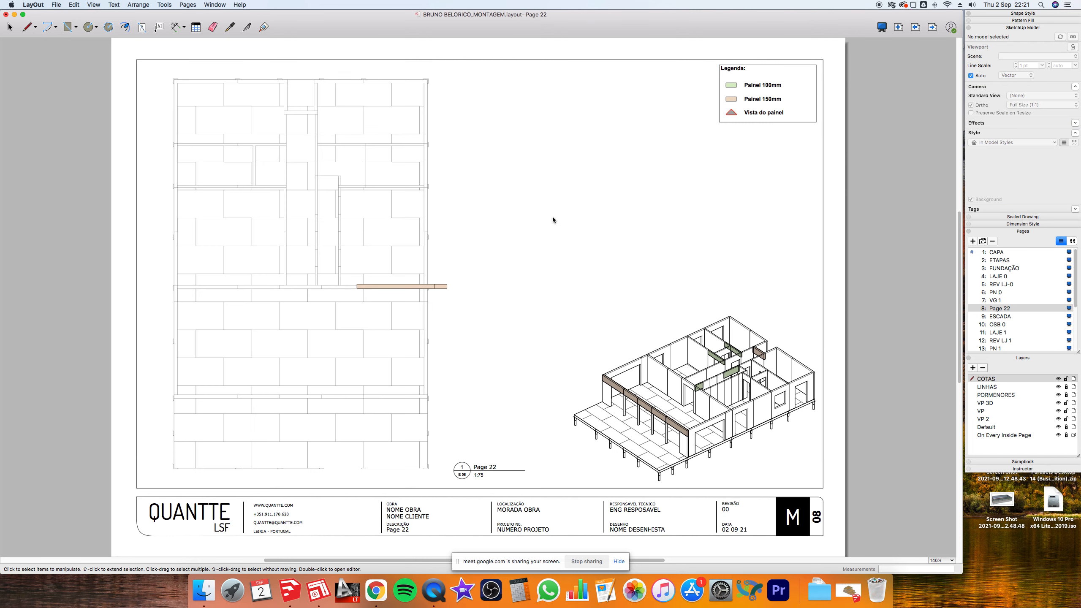
click(424, 289)
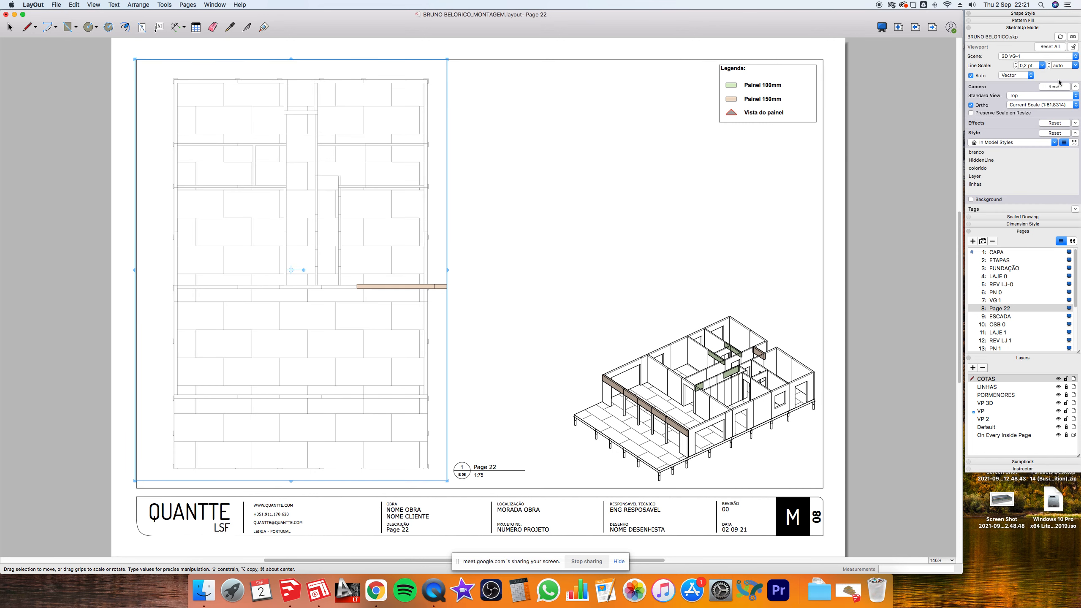
click(1073, 107)
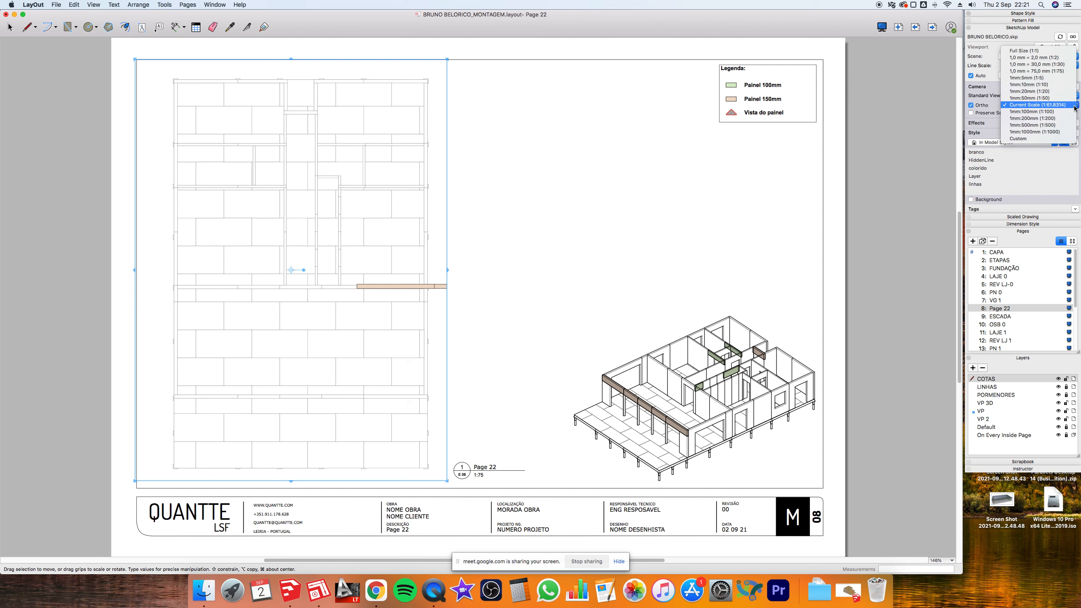
click(1060, 72)
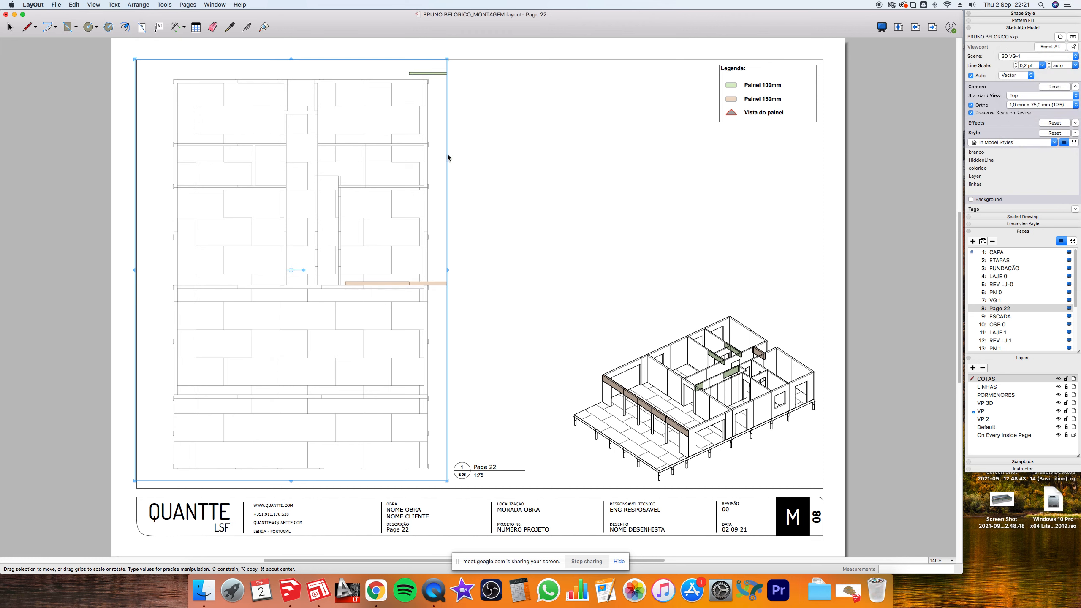
click(464, 290)
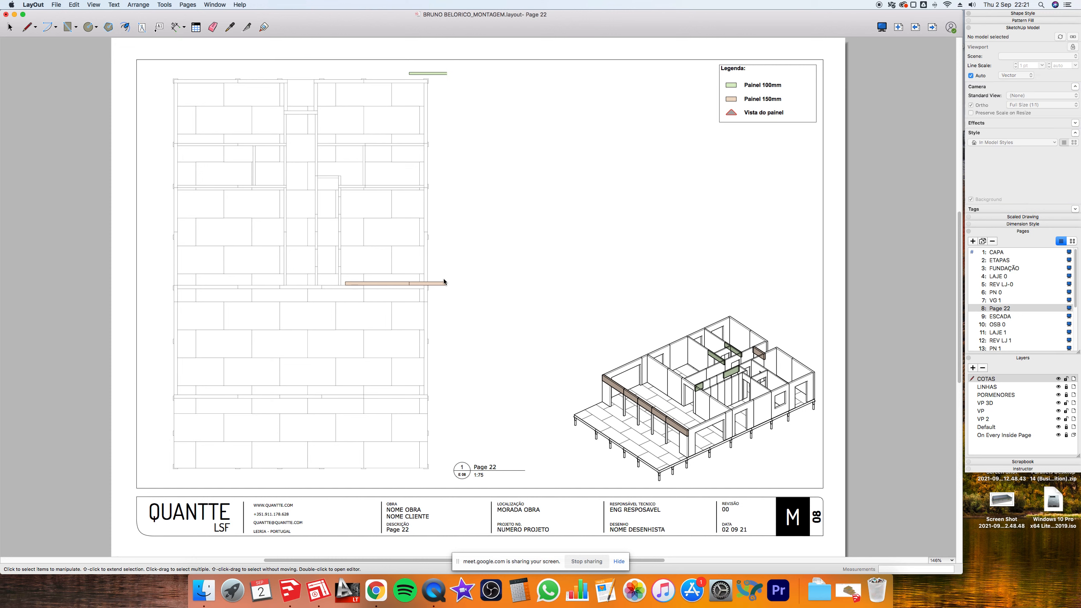
click(437, 287)
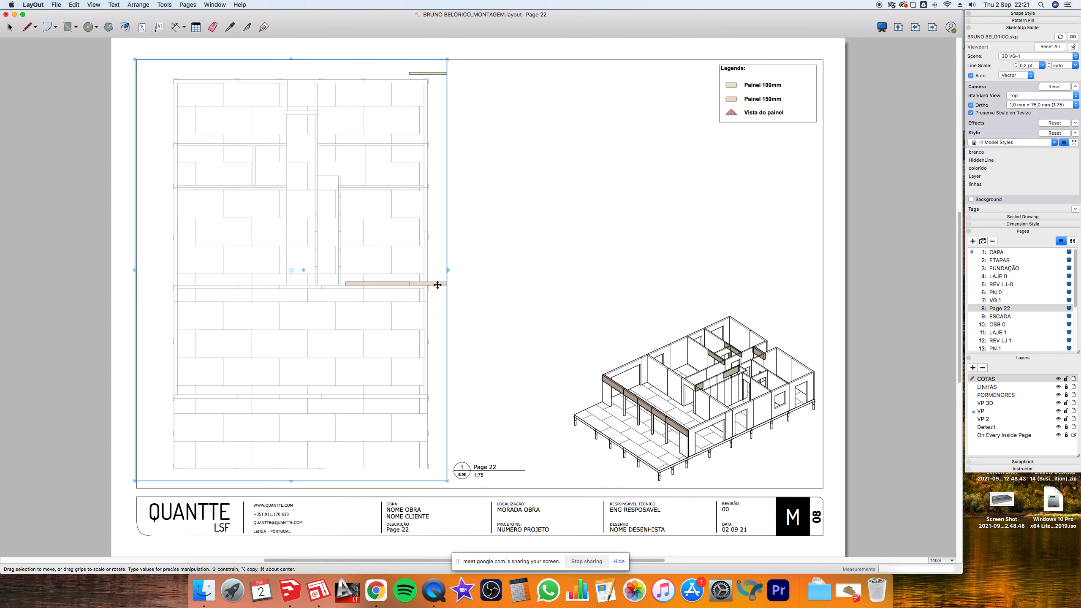
click(593, 253)
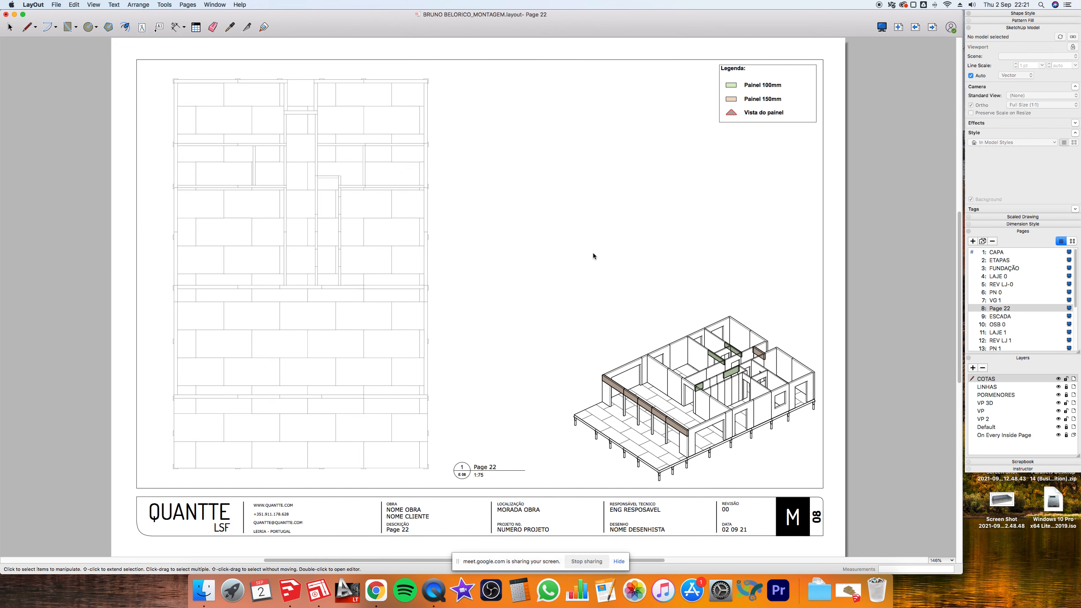
click(354, 252)
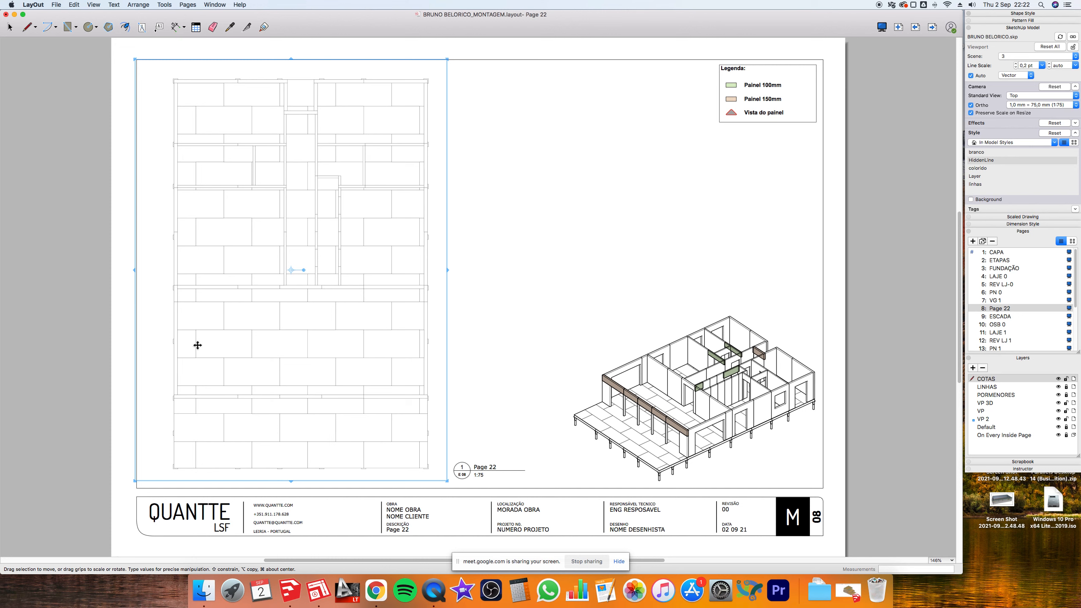
click(915, 27)
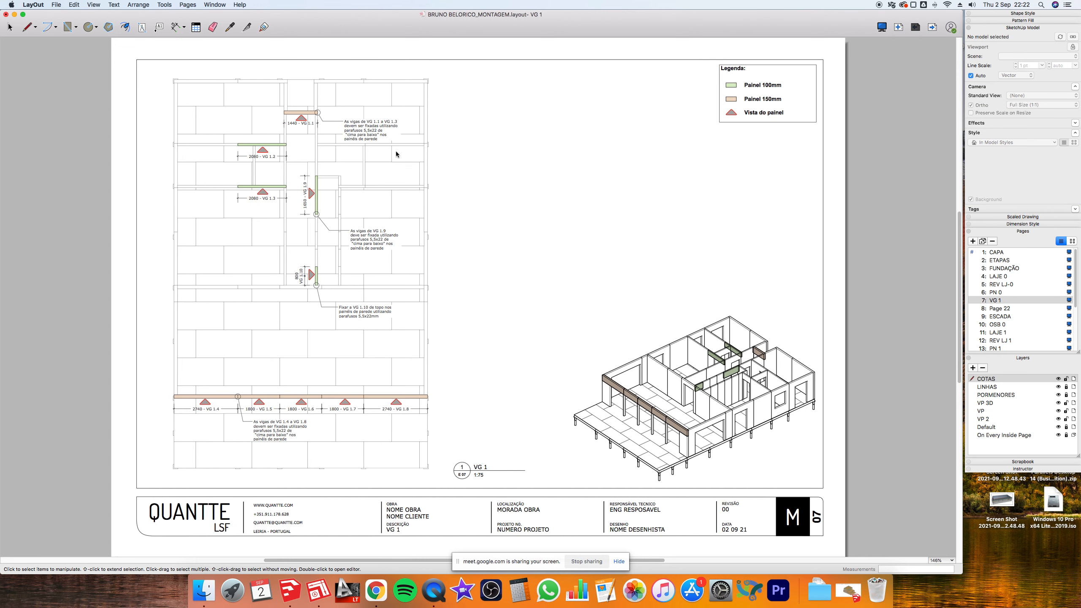
- Copy the PN 0 floor-plan viewport and paste it onto Page 22
key(Page_Up)
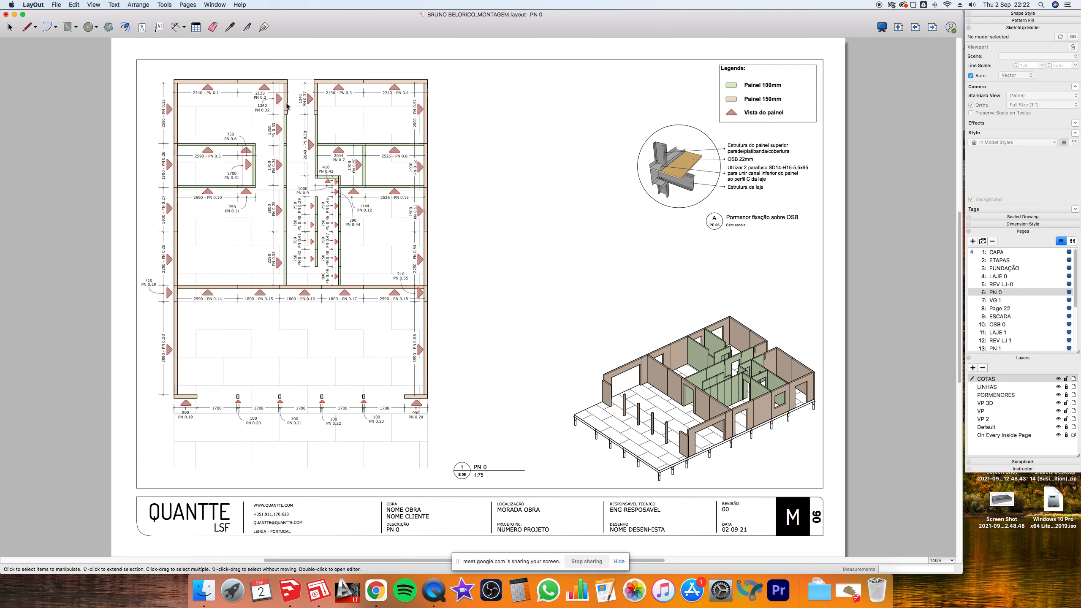
click(286, 103)
key(super+c)
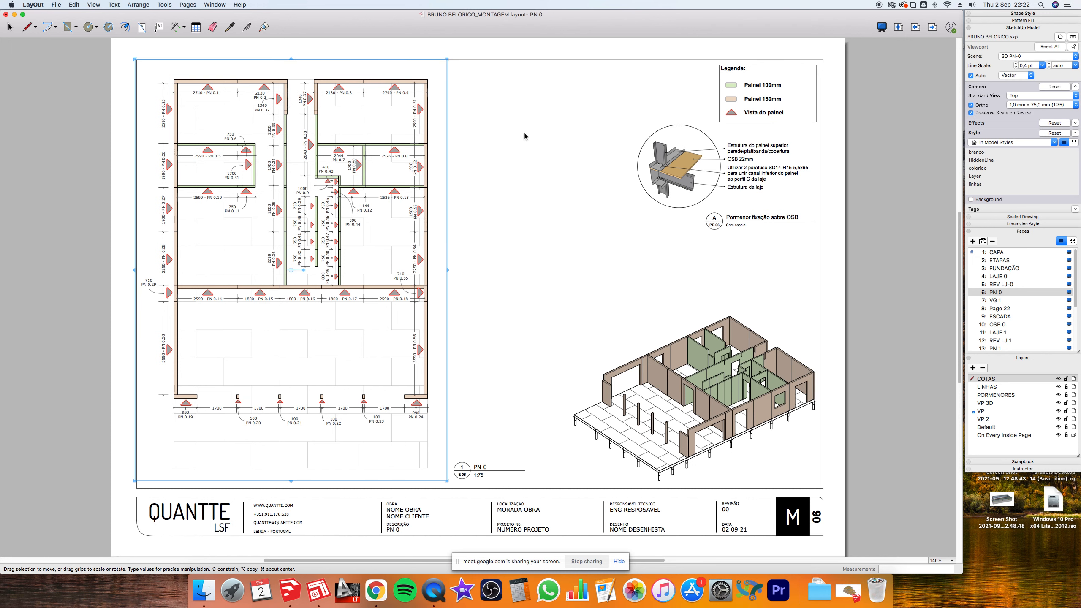
click(932, 27)
click(933, 27)
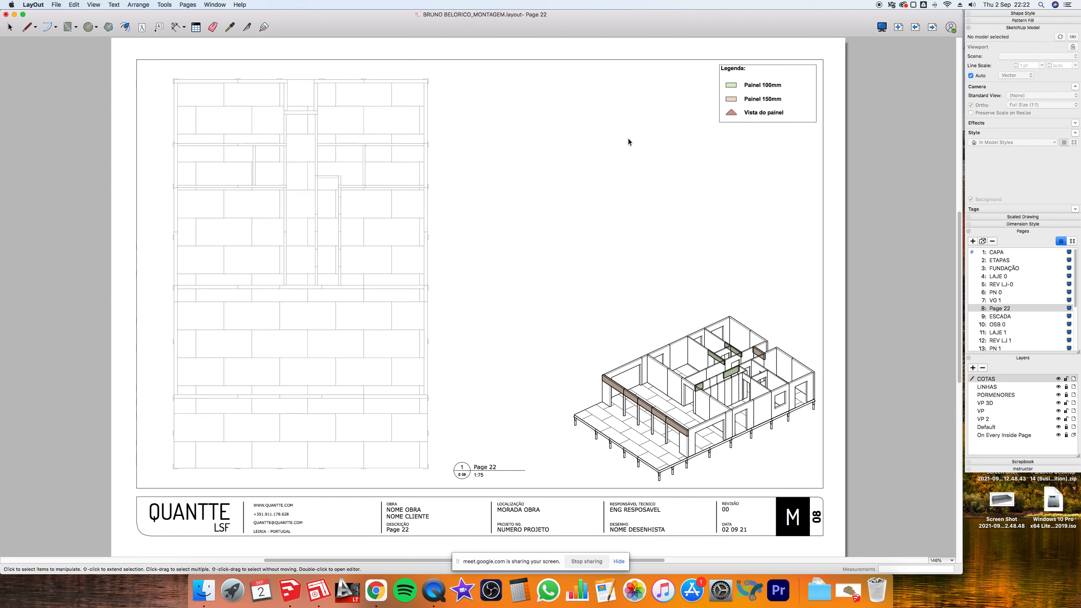
key(super+v)
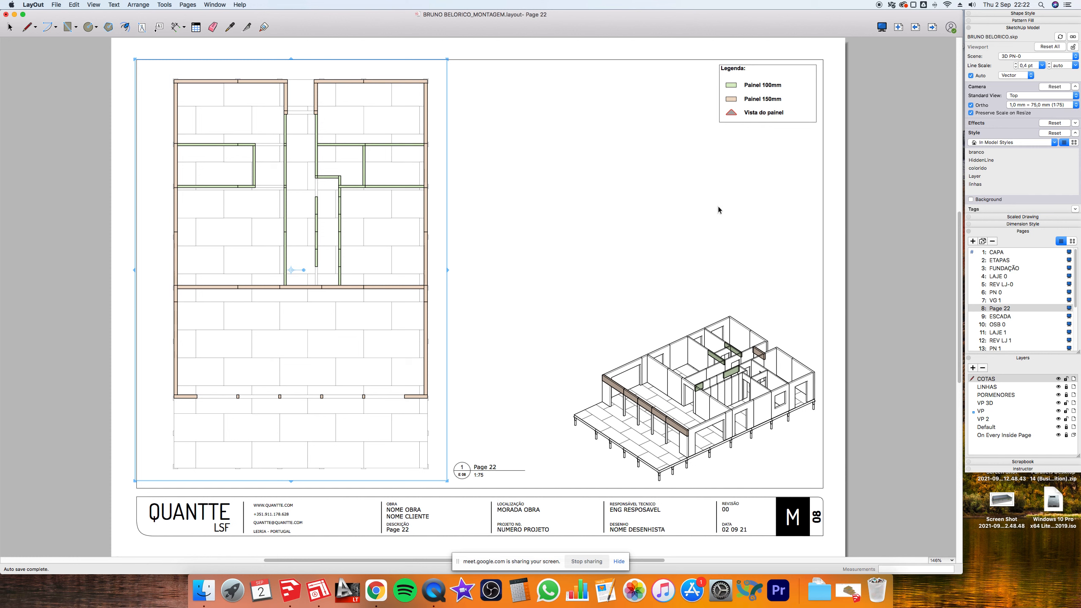
click(601, 164)
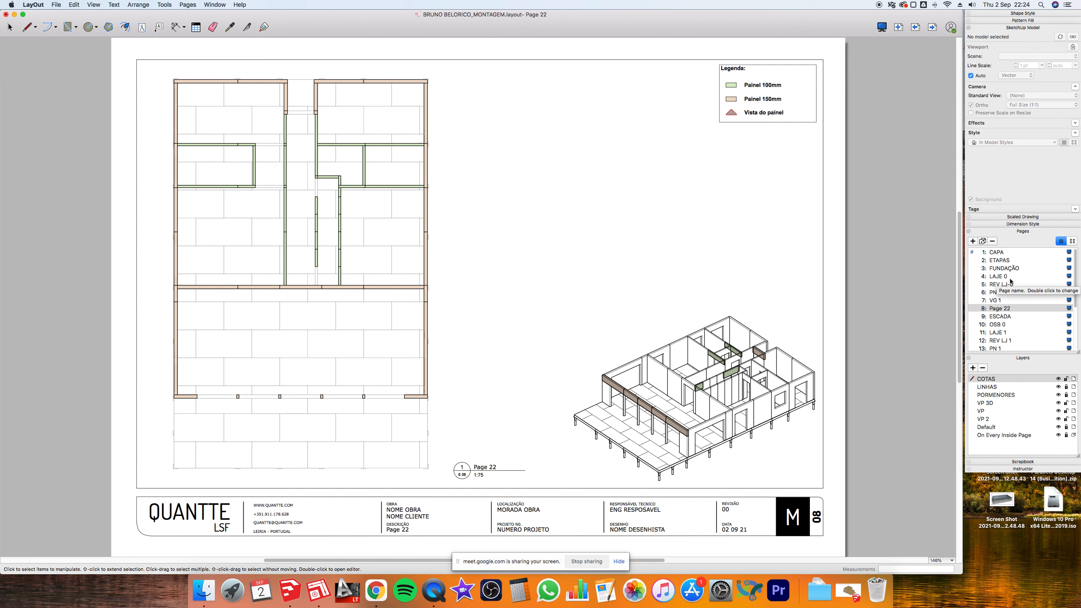
- Show the LAJE 0 sheet with slab panels LJ 0.1–LJ 0.35 and its legend
click(996, 280)
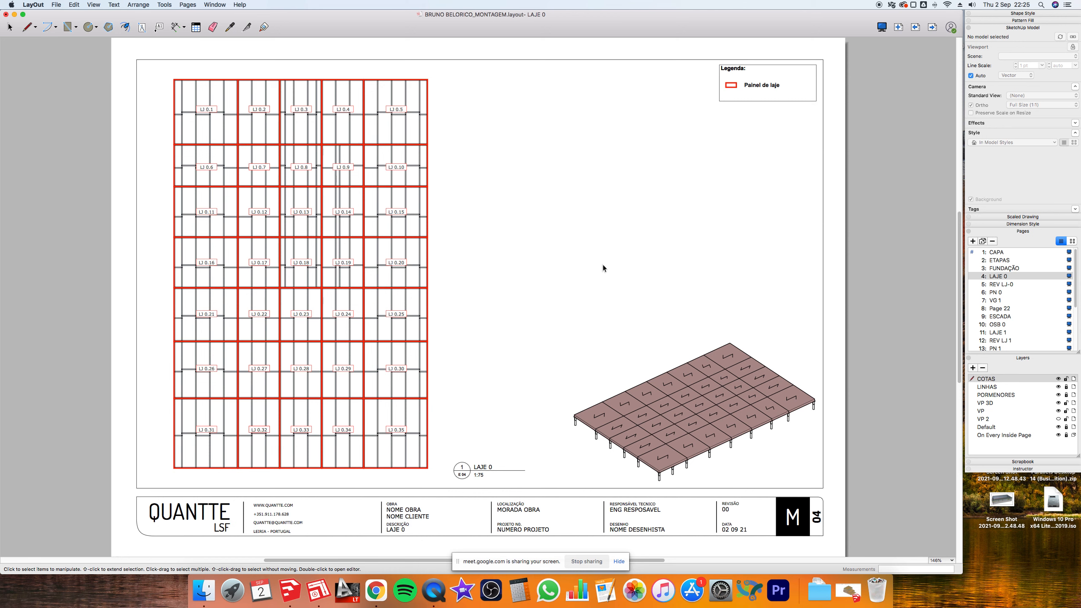
- On Page 22, switch the floor-plan viewport's scene to 3D VG-1
click(1007, 293)
click(1005, 301)
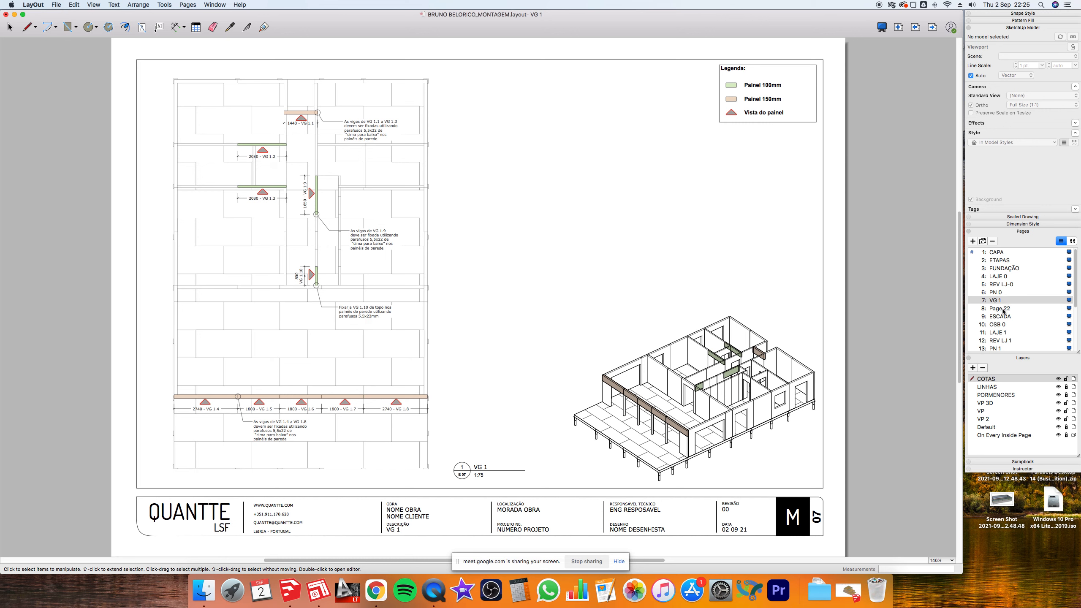
click(1005, 308)
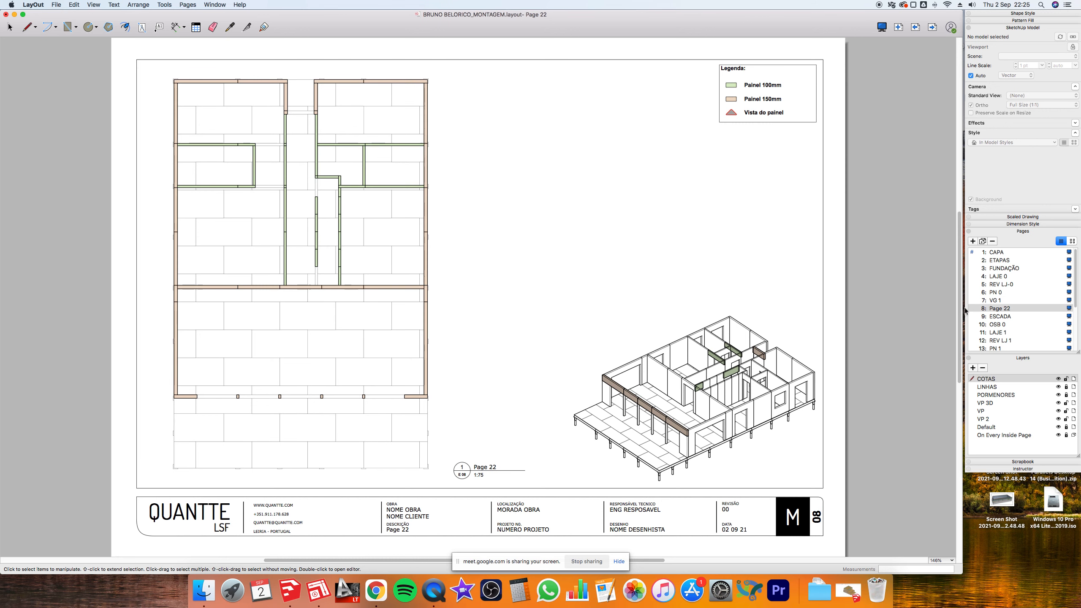
click(367, 170)
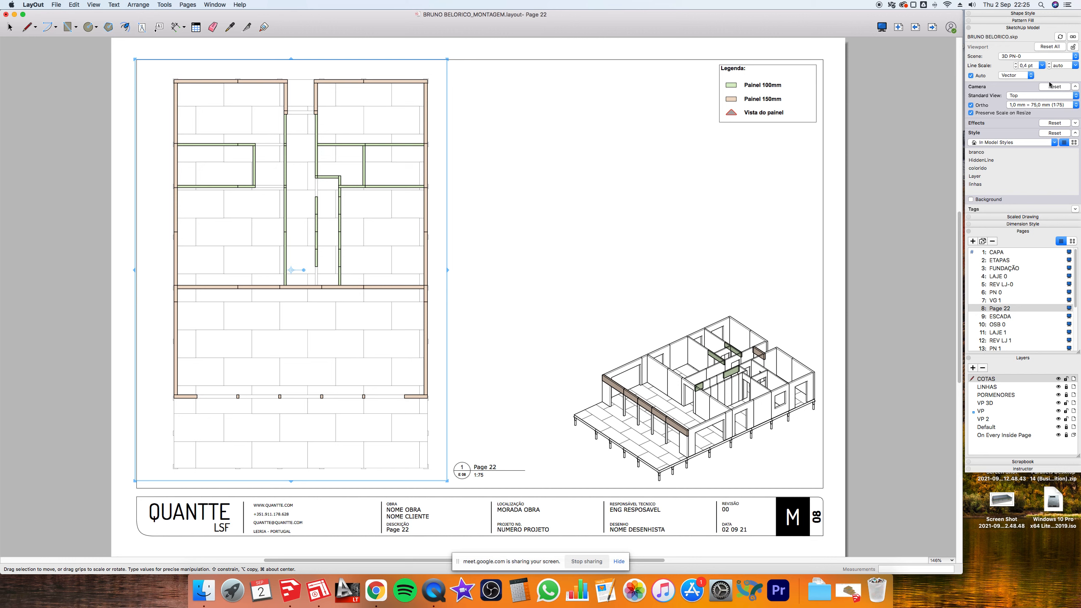
click(1036, 56)
click(1035, 63)
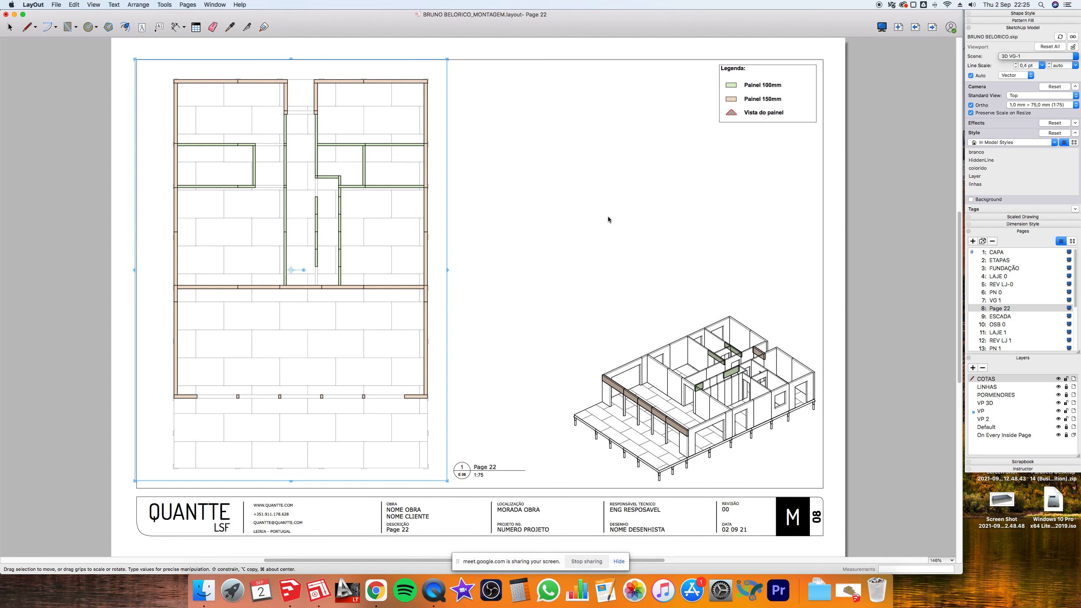
click(536, 276)
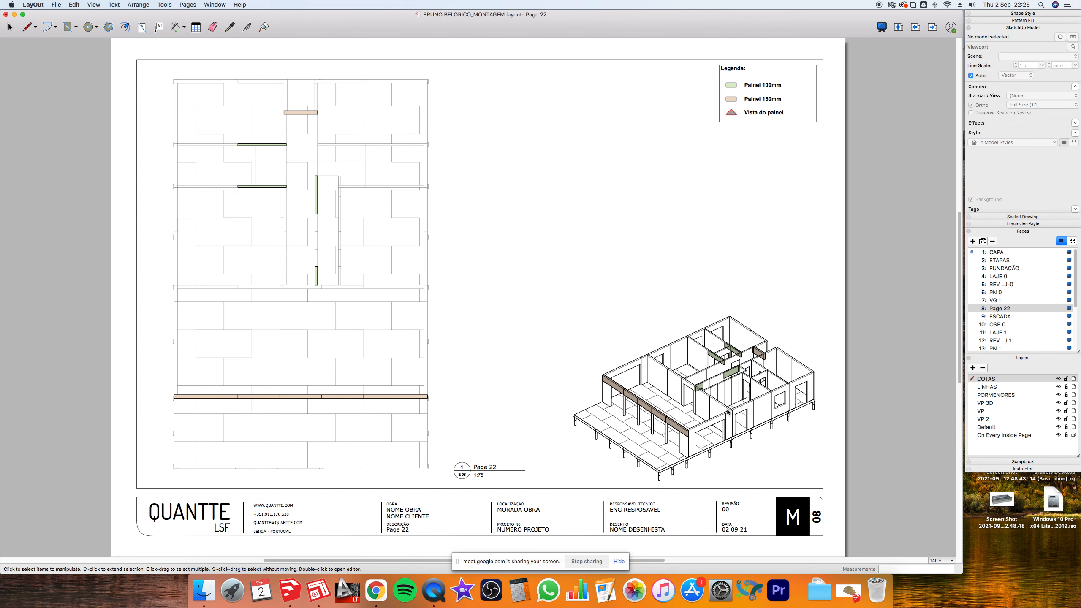
scroll(709, 429, up, 8)
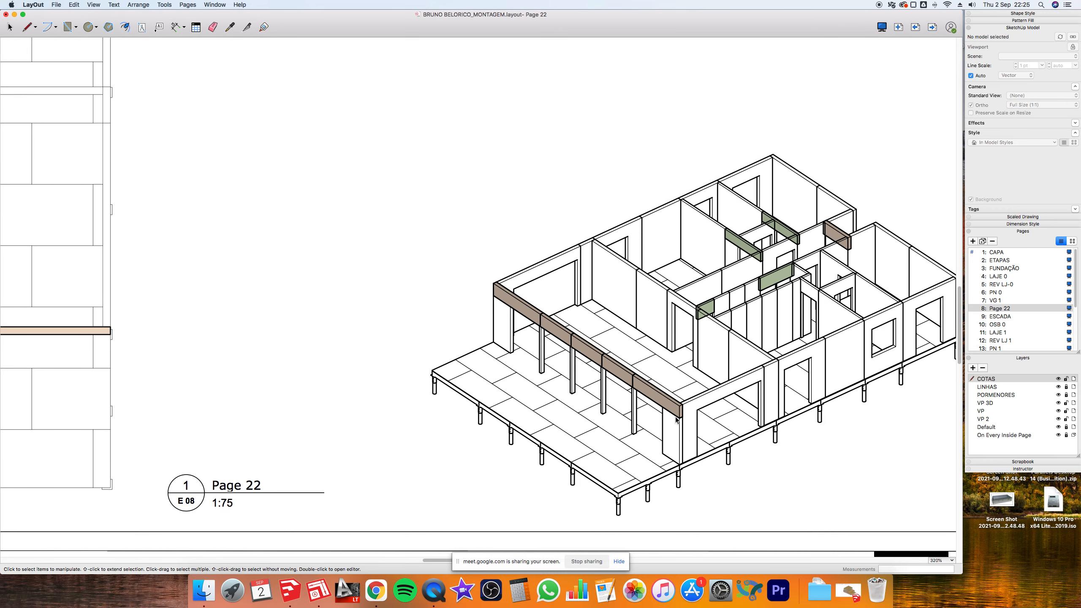
click(684, 436)
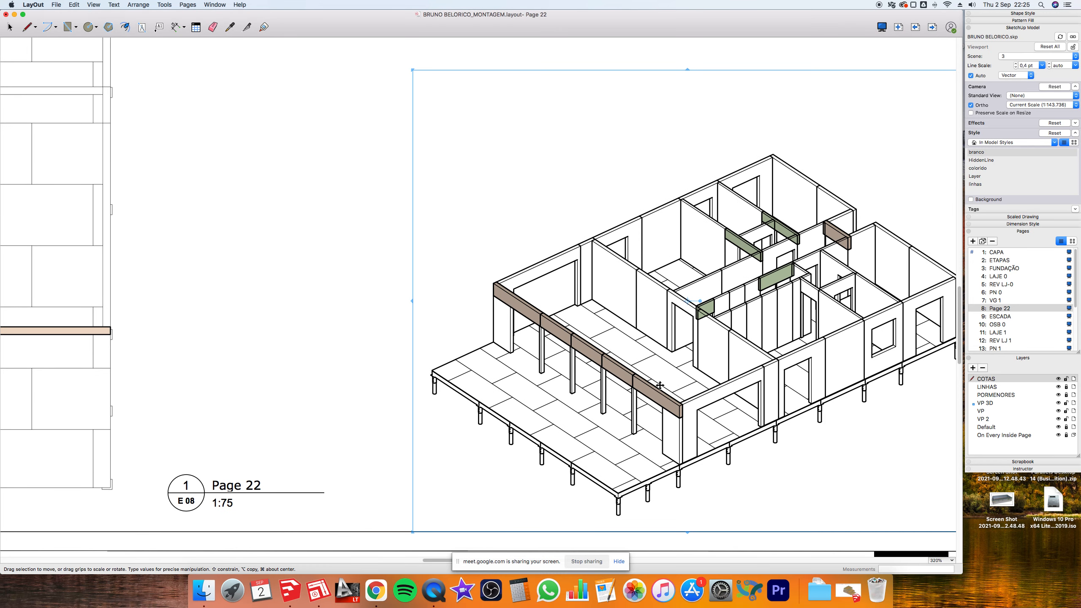
scroll(640, 312, down, 1)
scroll(639, 312, down, 1)
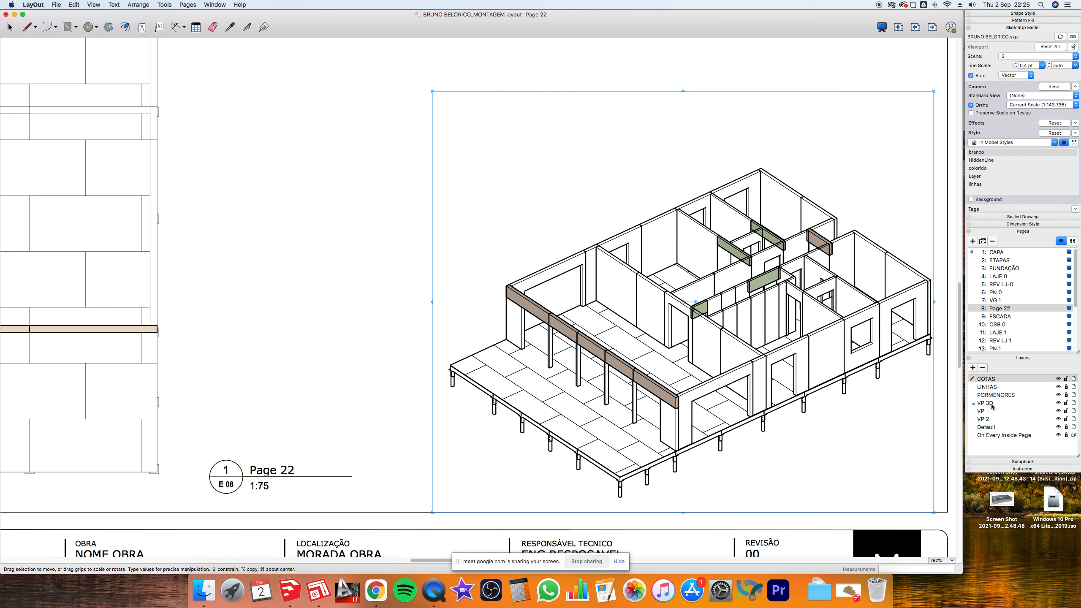
scroll(529, 286, down, 5)
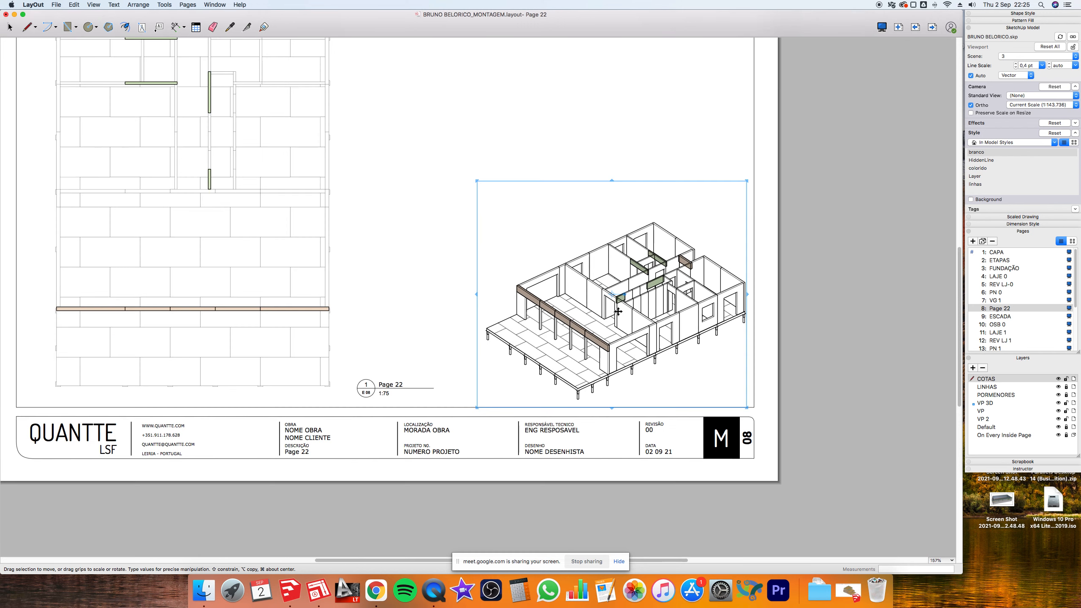
drag(617, 312, 527, 241)
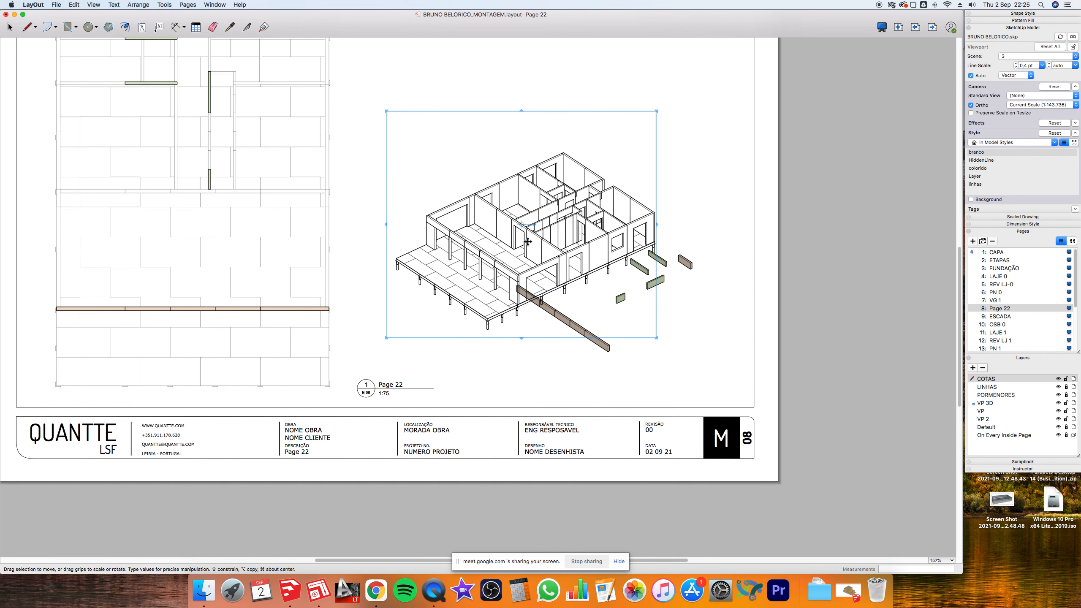
click(832, 320)
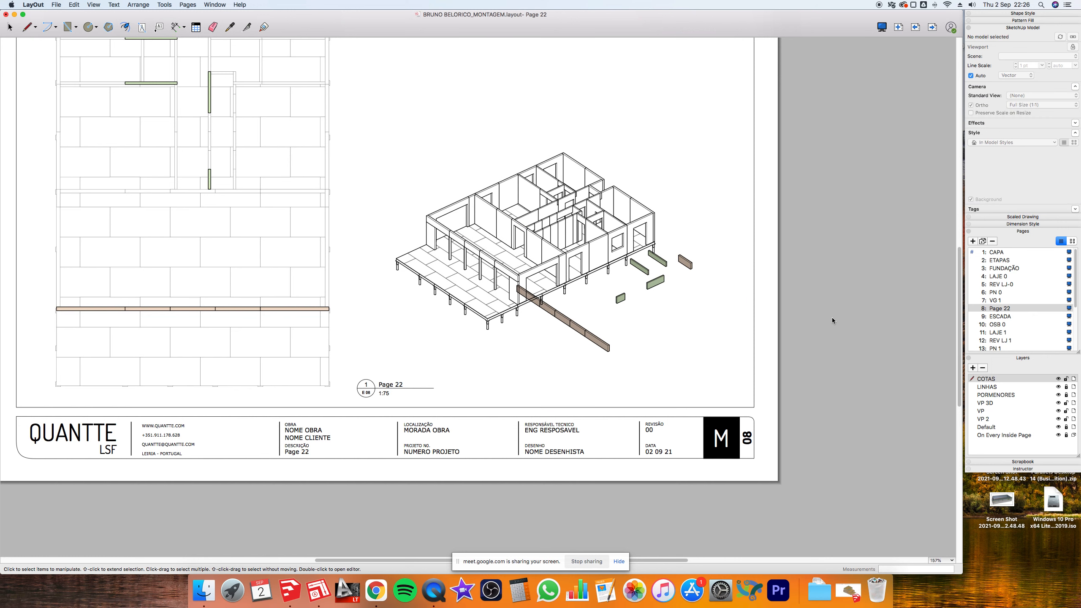
key(super+z)
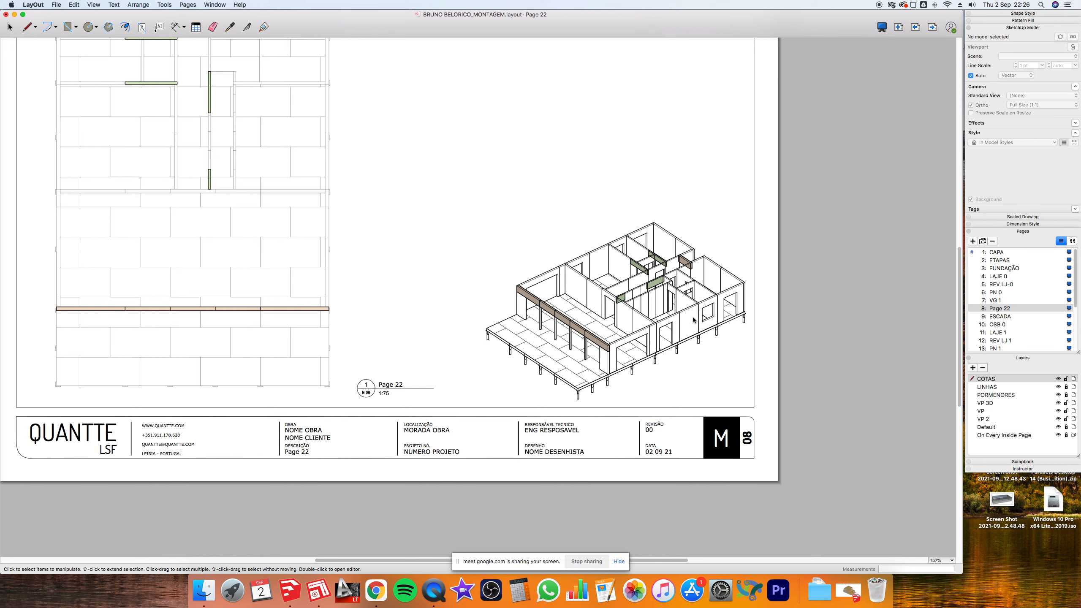
scroll(659, 325, up, 5)
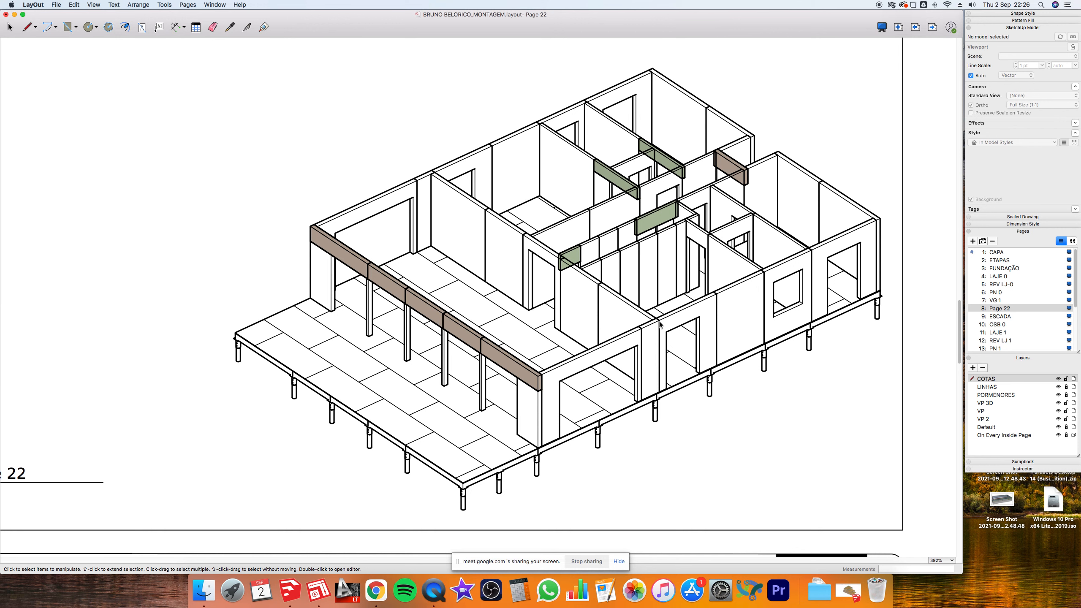
click(660, 325)
right_click(659, 325)
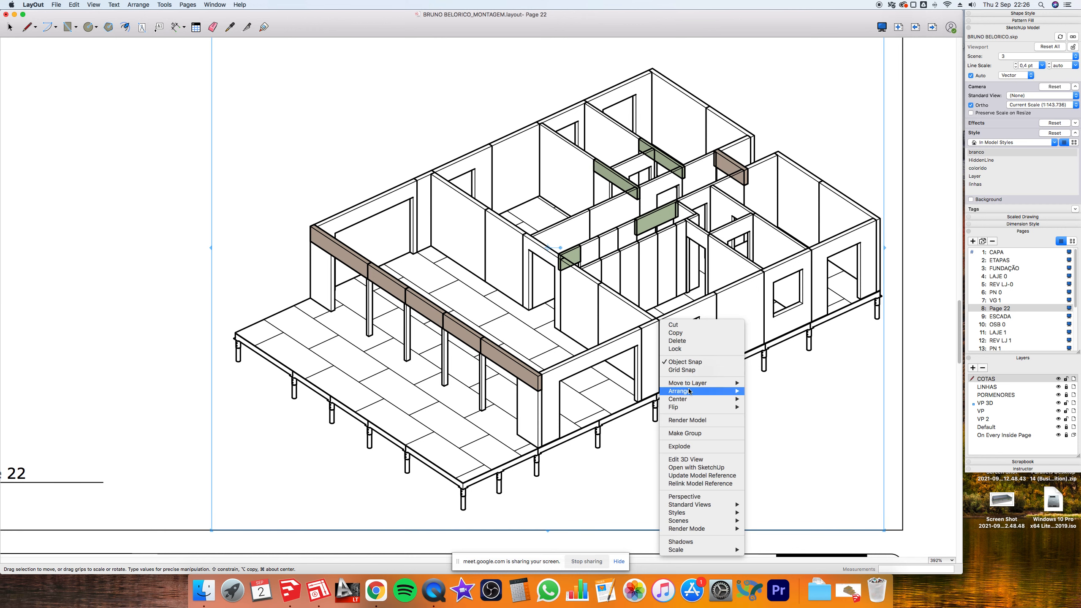
mouse_move(723, 391)
click(774, 416)
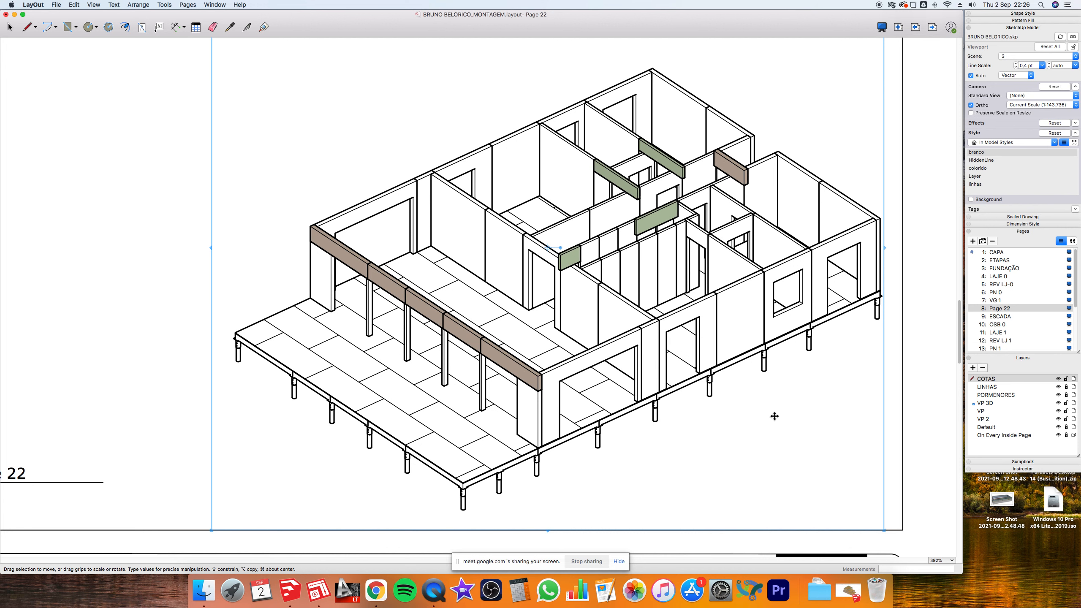
click(918, 254)
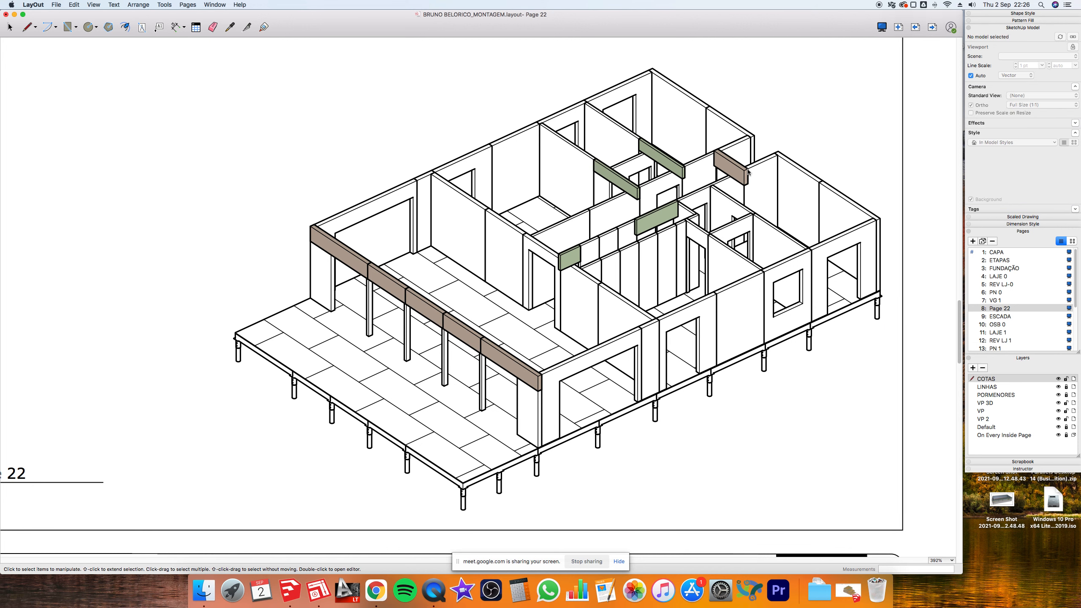
click(477, 342)
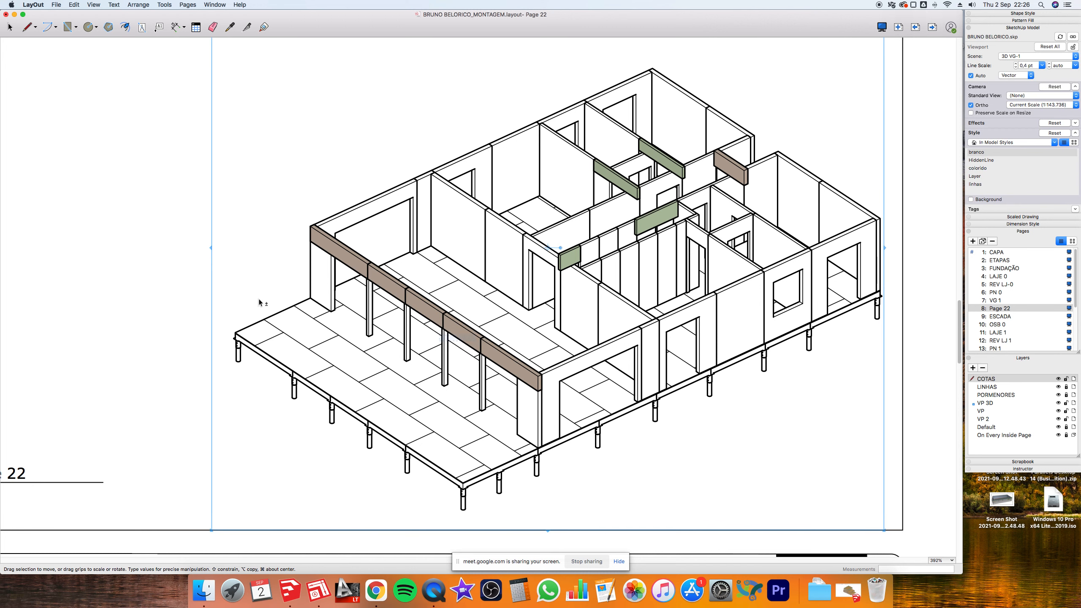
click(160, 225)
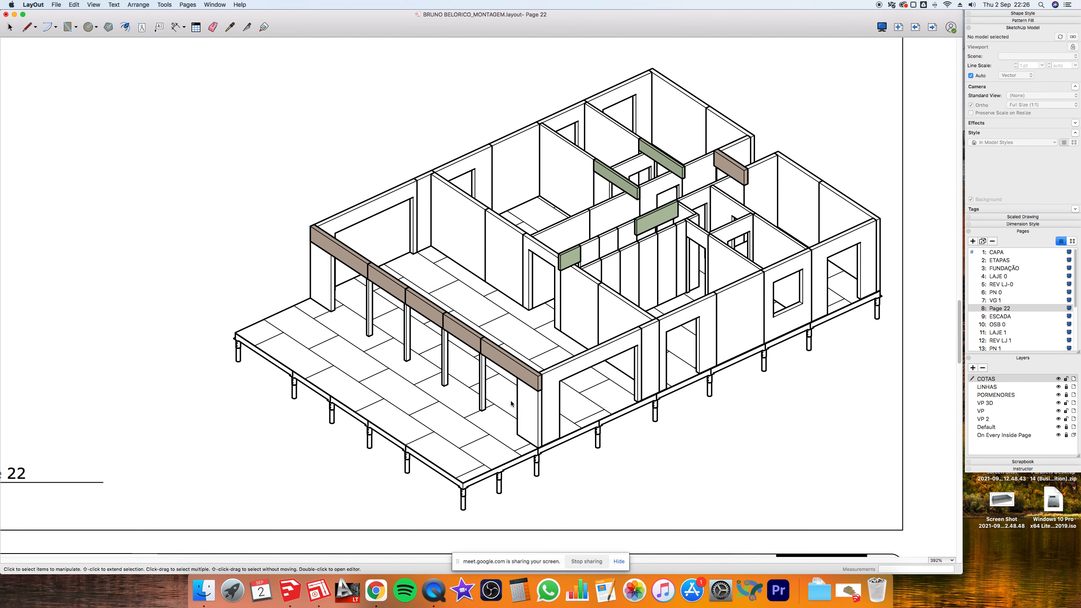
click(518, 369)
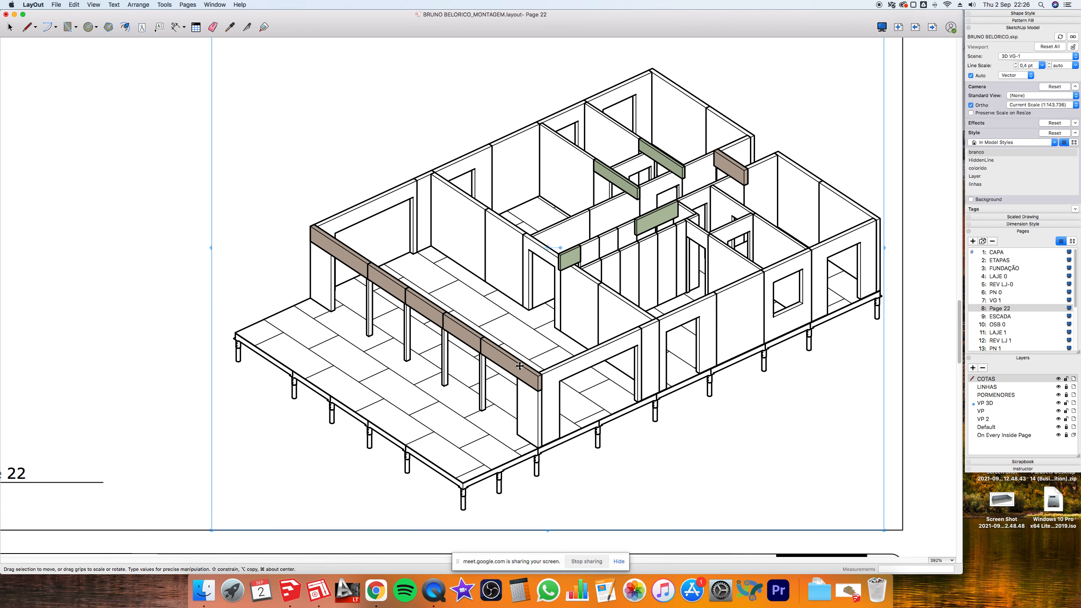
drag(520, 365, 162, 271)
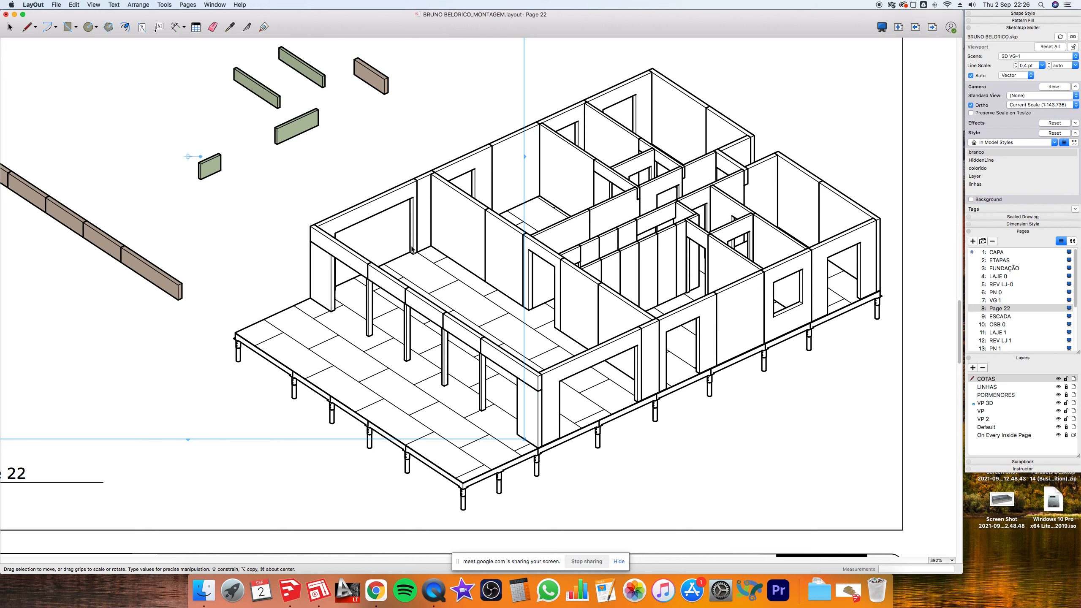
key(super+z)
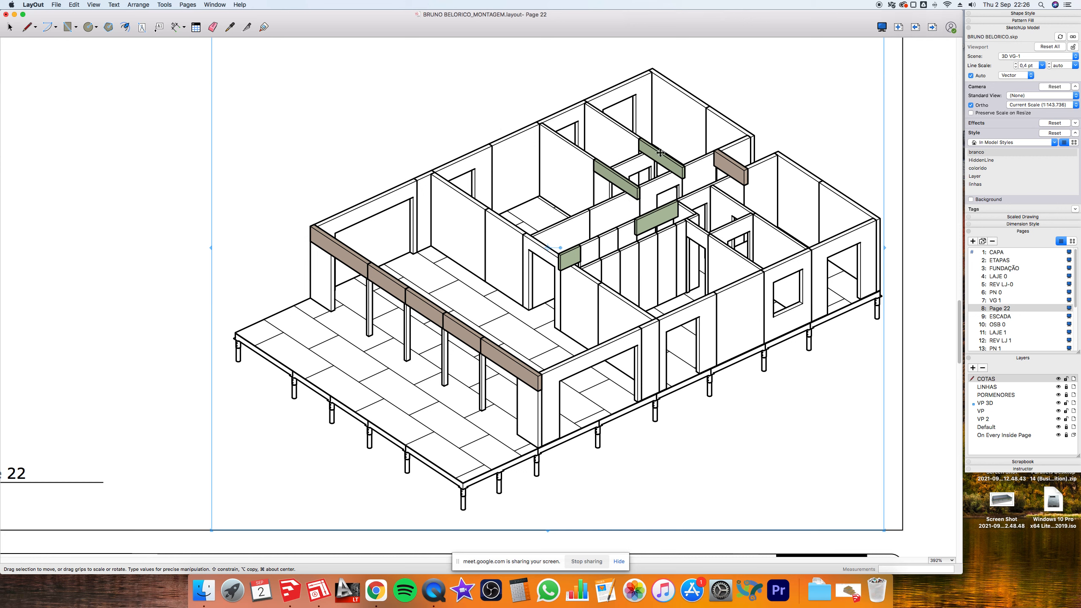
click(924, 267)
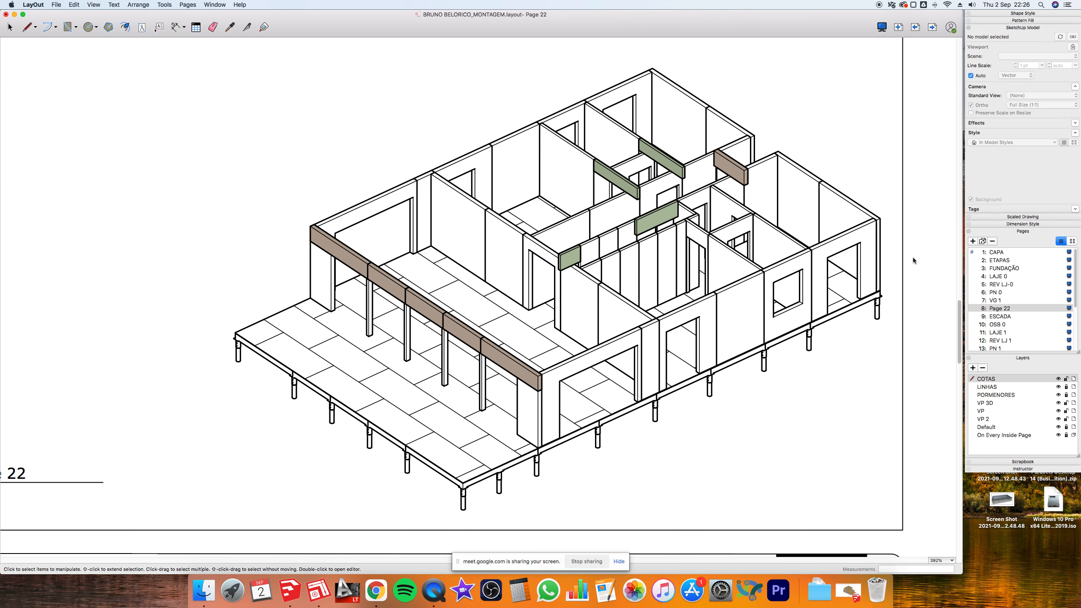
click(877, 231)
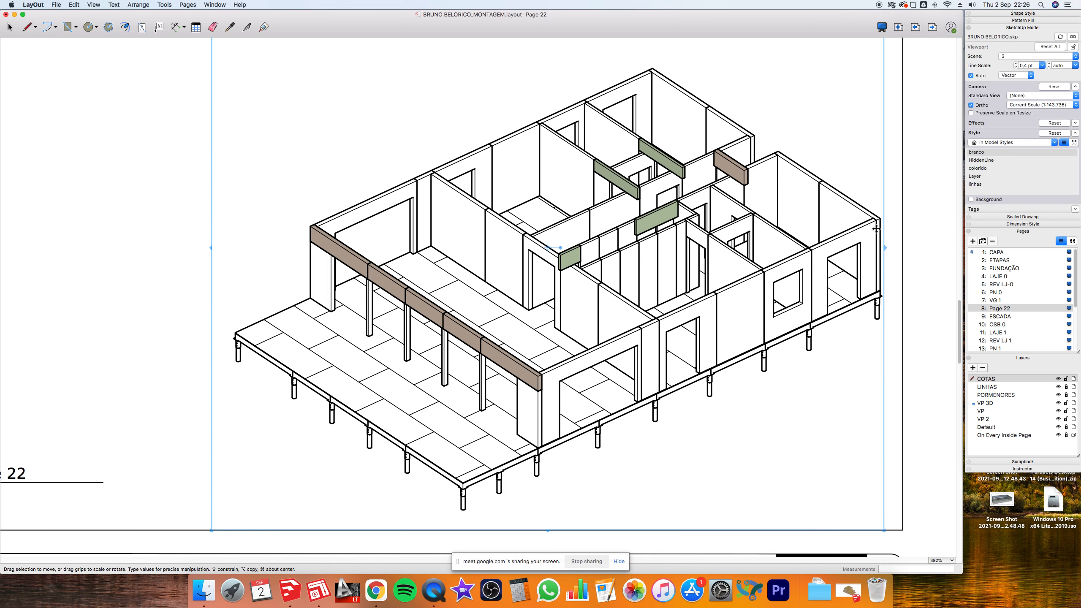
right_click(875, 229)
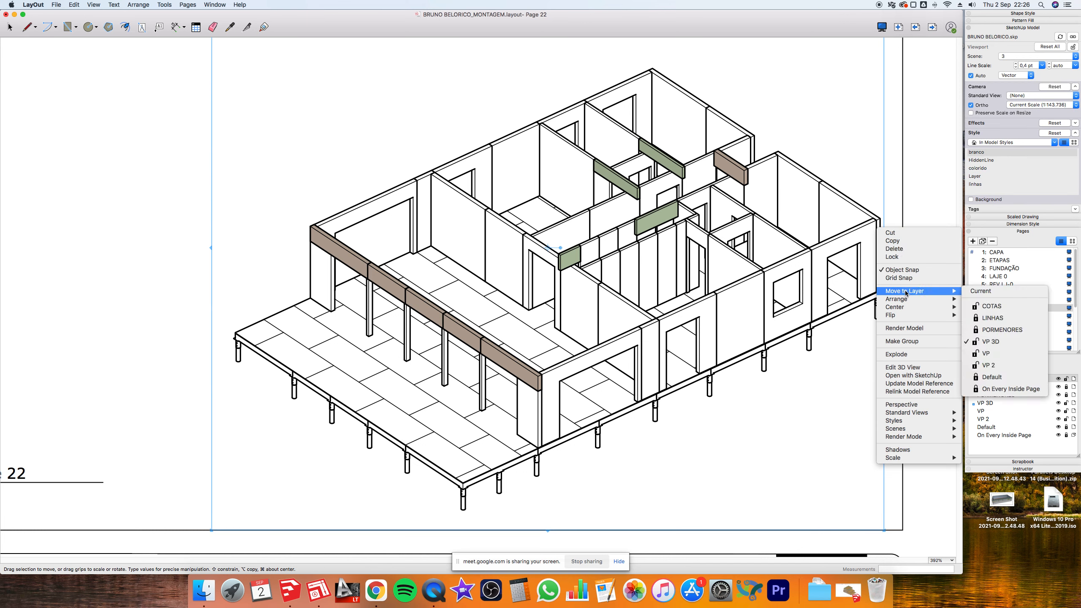
mouse_move(911, 300)
click(984, 300)
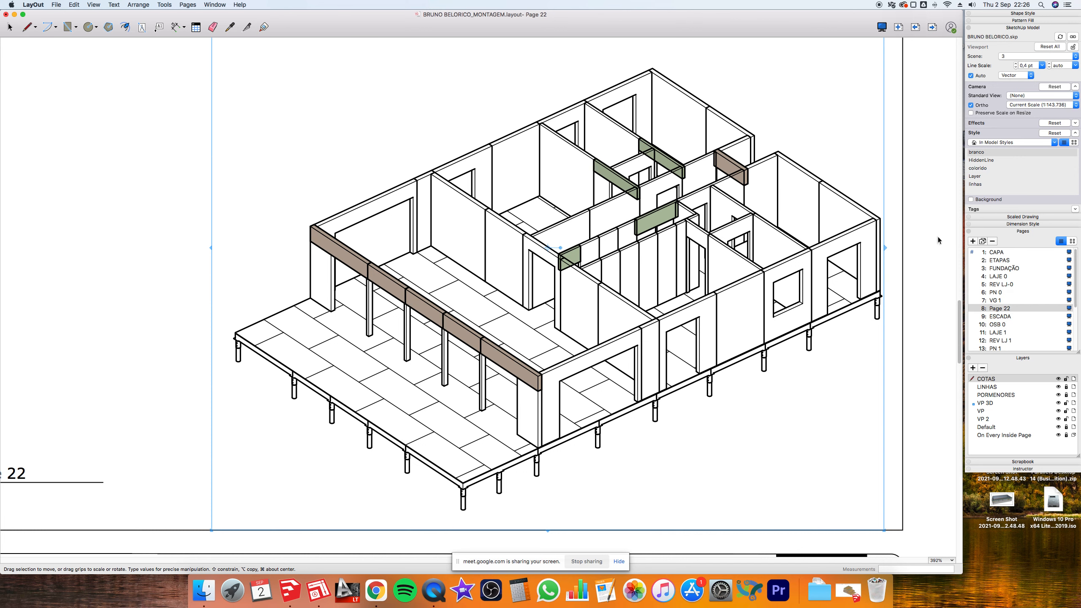
click(938, 238)
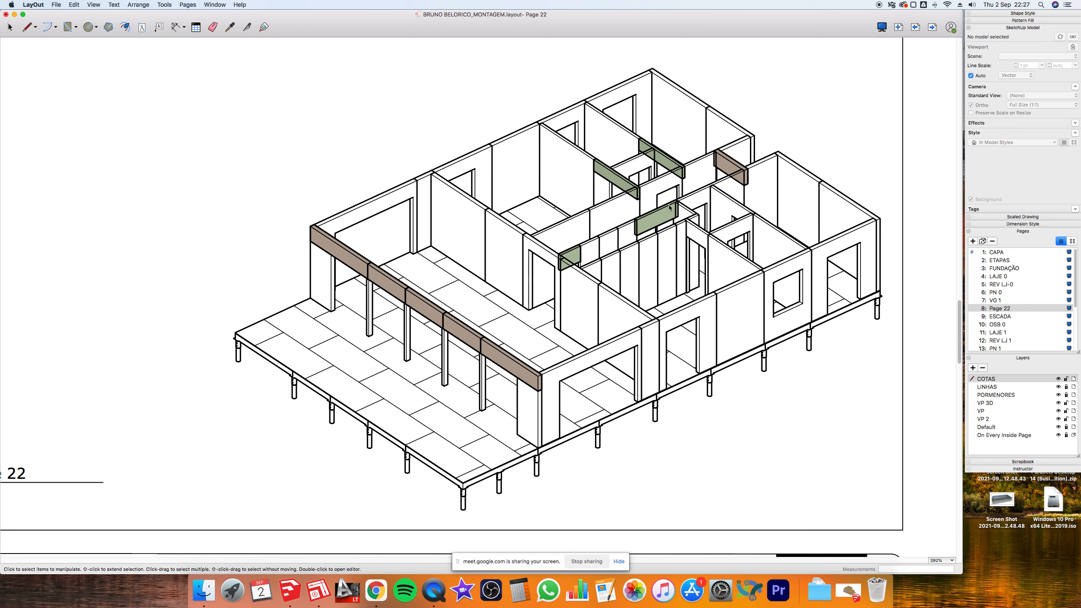
- Zoom in on the beams, zoom back out to fit all of Page 22, and leave nothing selected
scroll(631, 197, up, 6)
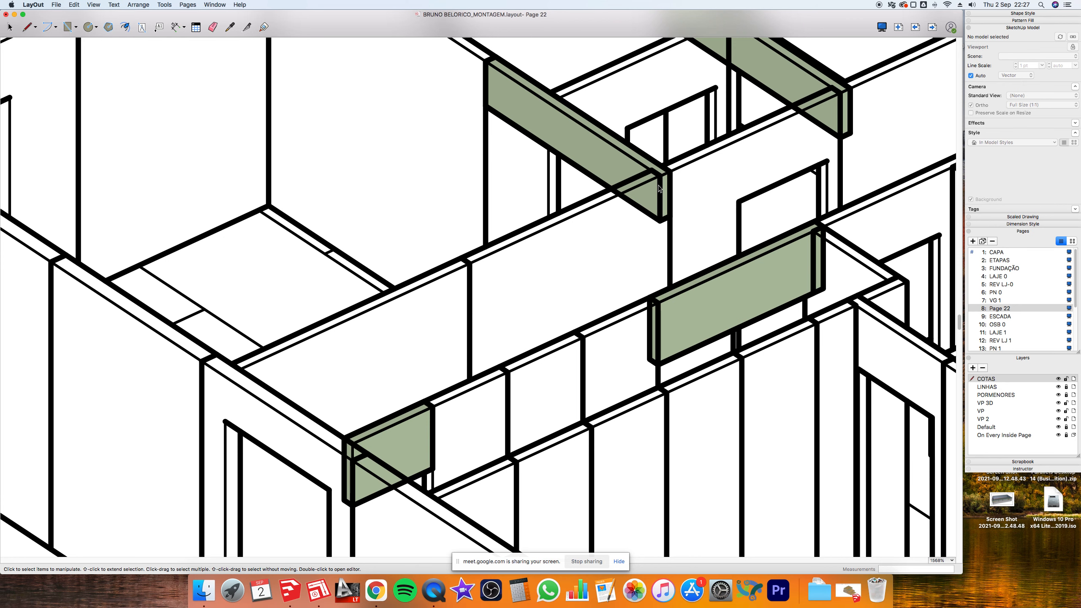
scroll(655, 204, down, 7)
scroll(655, 193, down, 2)
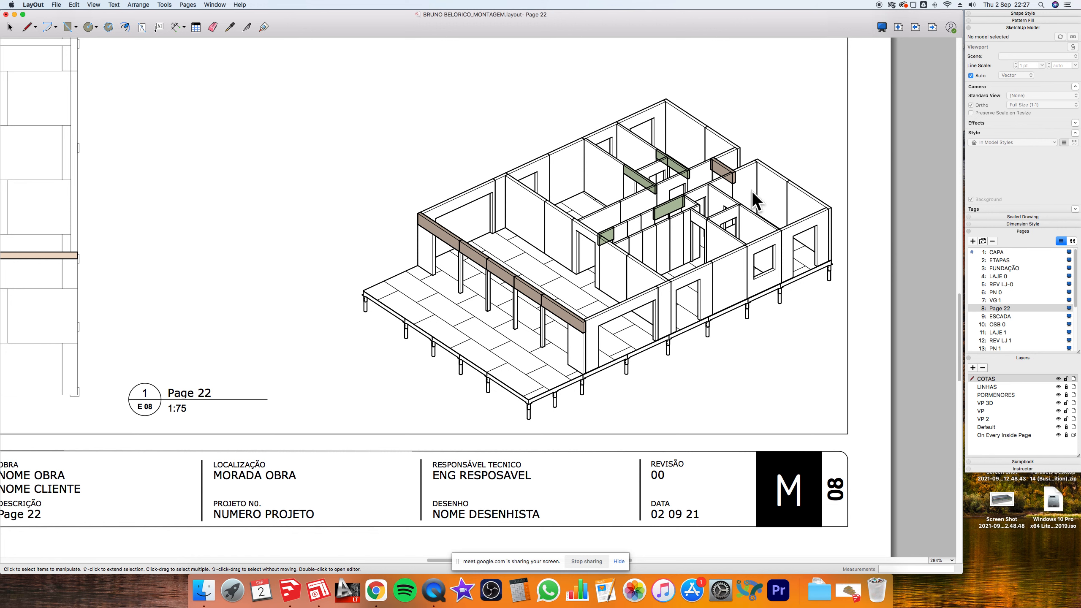
scroll(717, 361, down, 4)
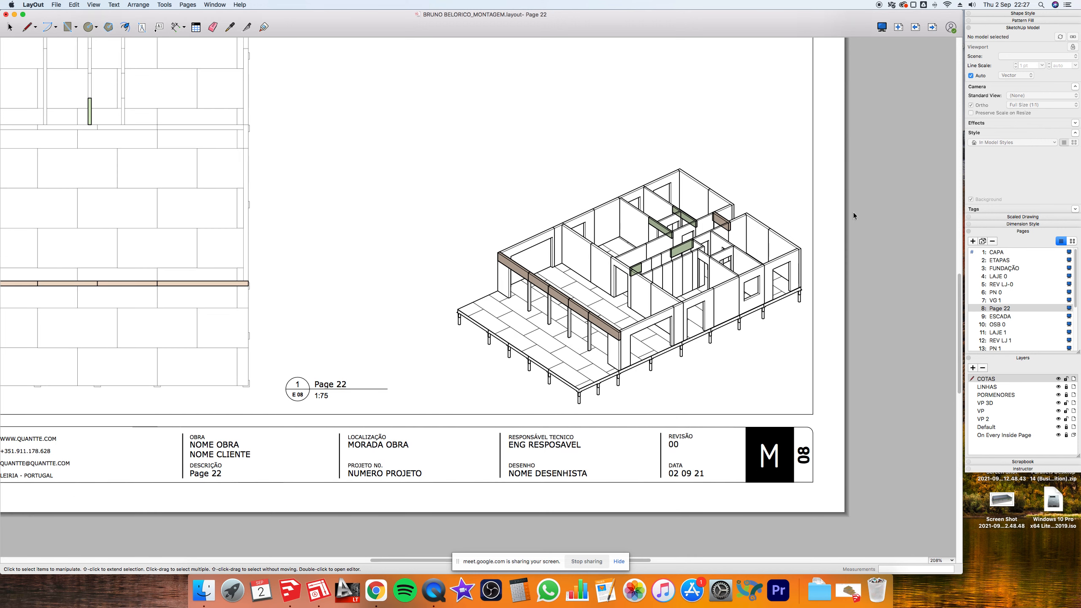
scroll(515, 224, down, 2)
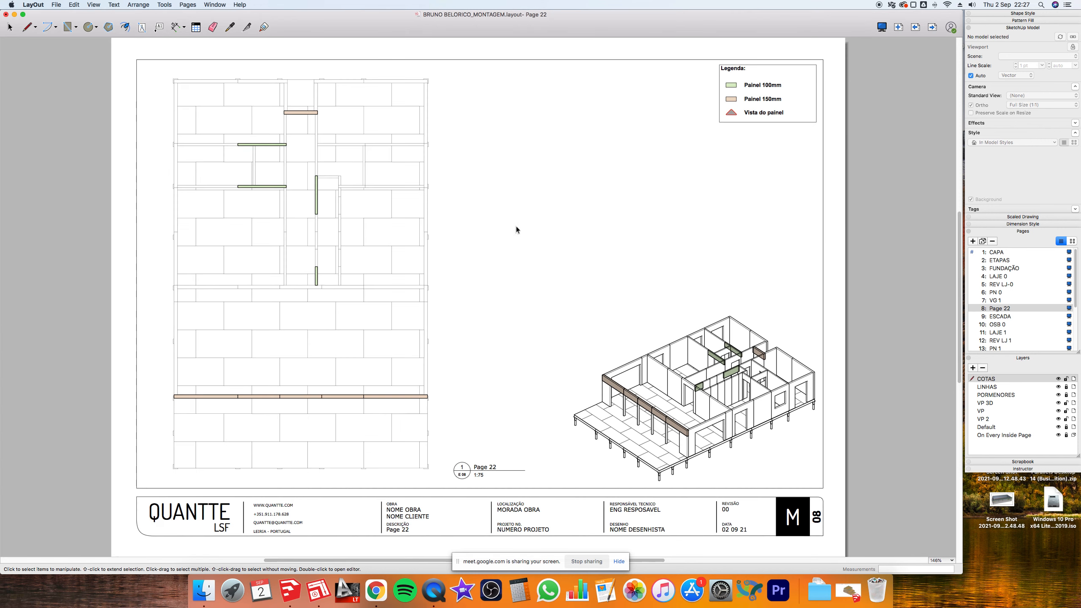
click(581, 277)
click(580, 261)
key(super+Tab)
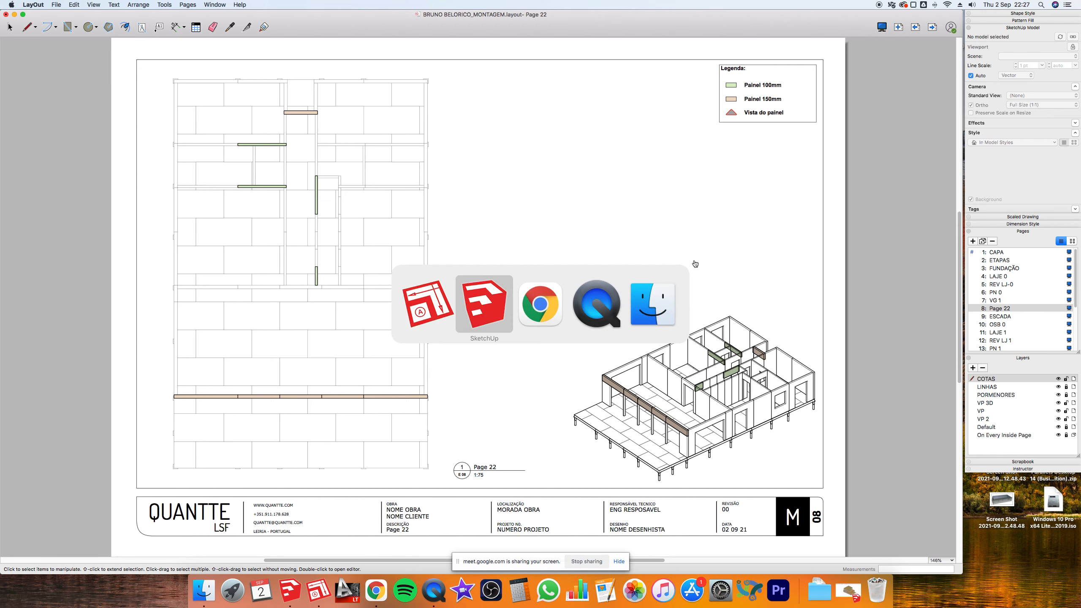
- Move to the Google Meet window and stop the current screen presentation
key(super+Tab)
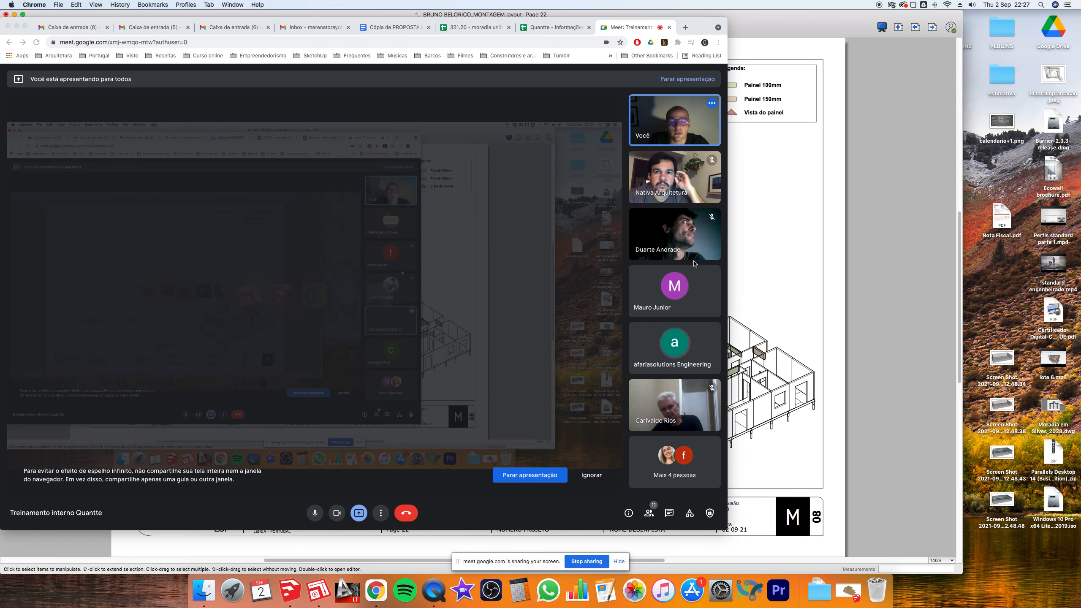
drag(689, 18, 776, 11)
click(446, 506)
click(460, 486)
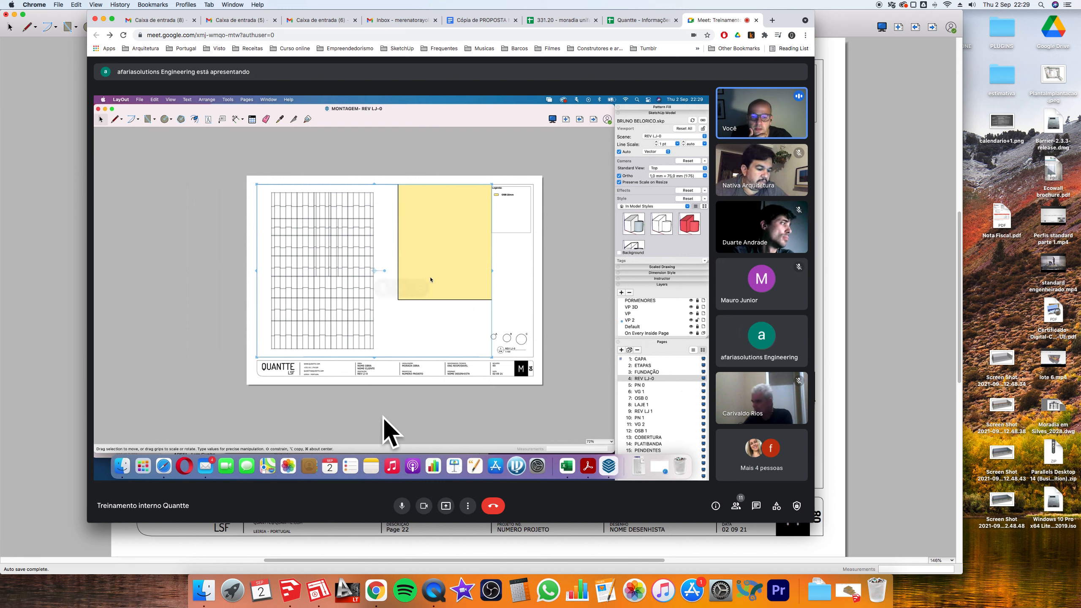
- Present the entire screen in place of the other participant's share, then return to LayOut
mouse_move(382, 421)
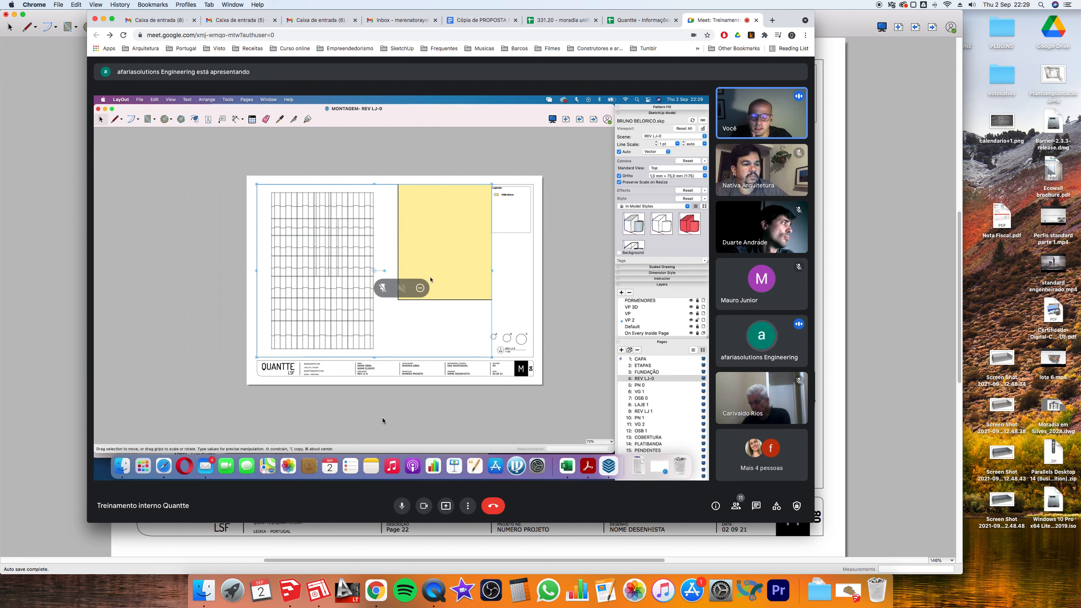
click(446, 507)
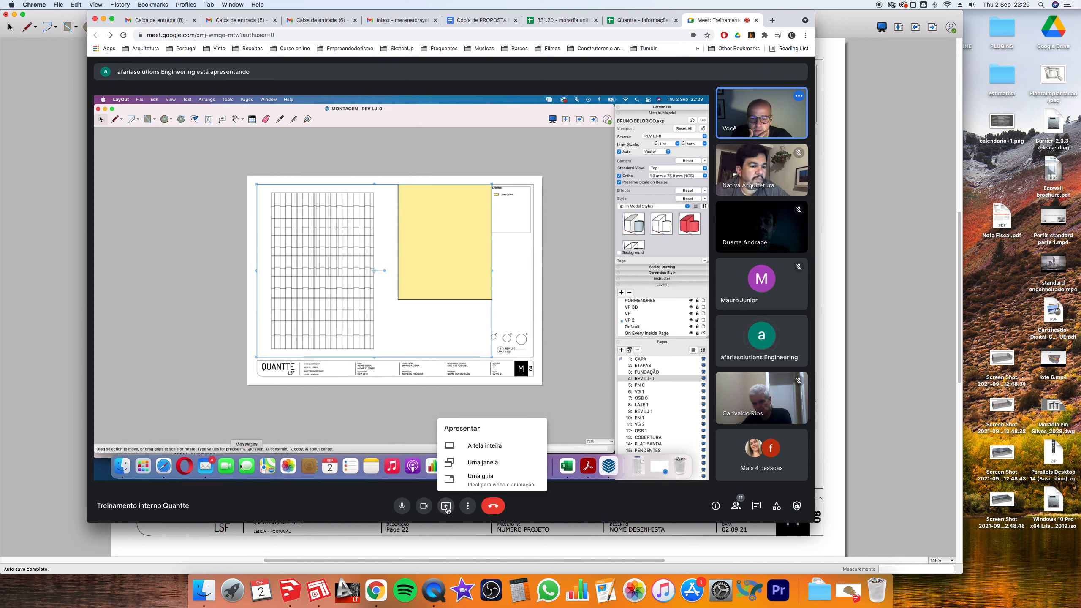
click(492, 445)
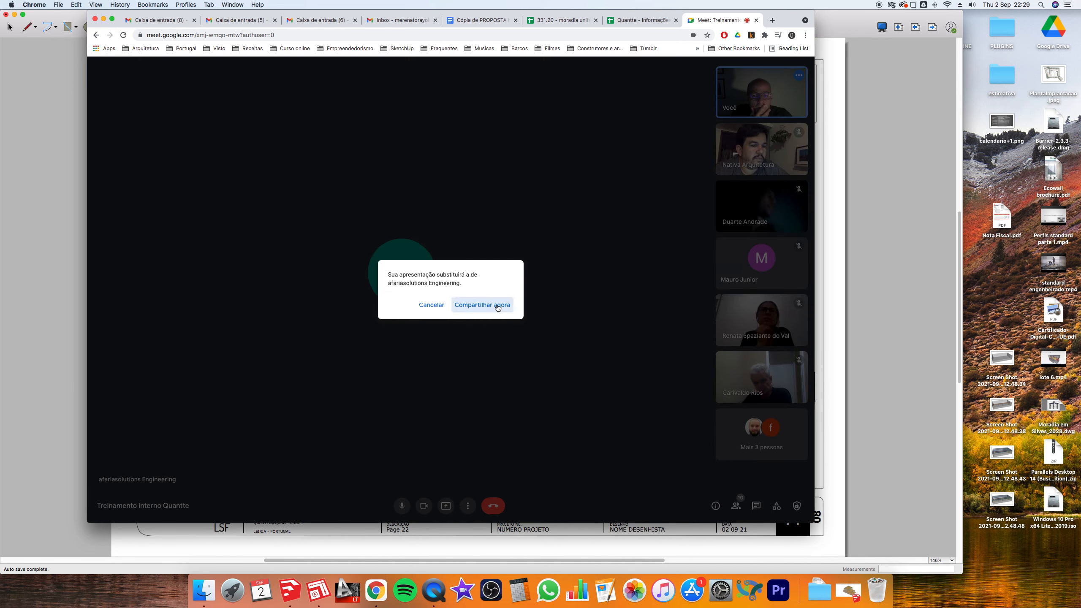
click(498, 307)
click(558, 209)
click(894, 263)
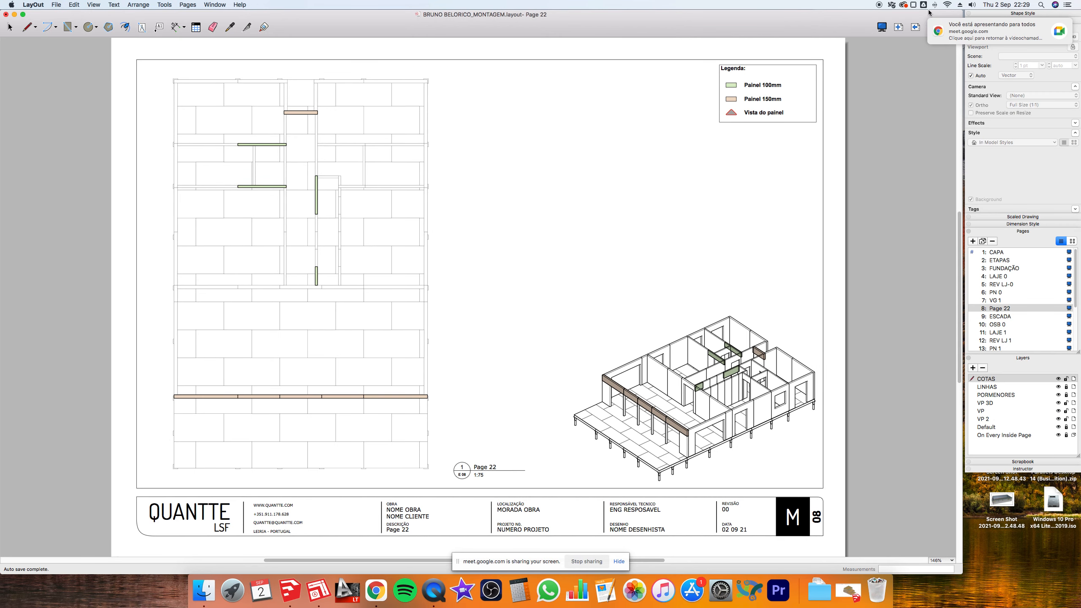
- Reposition and enlarge the LayOut window, looking at ESCADA before returning to Page 22
drag(934, 13, 920, 12)
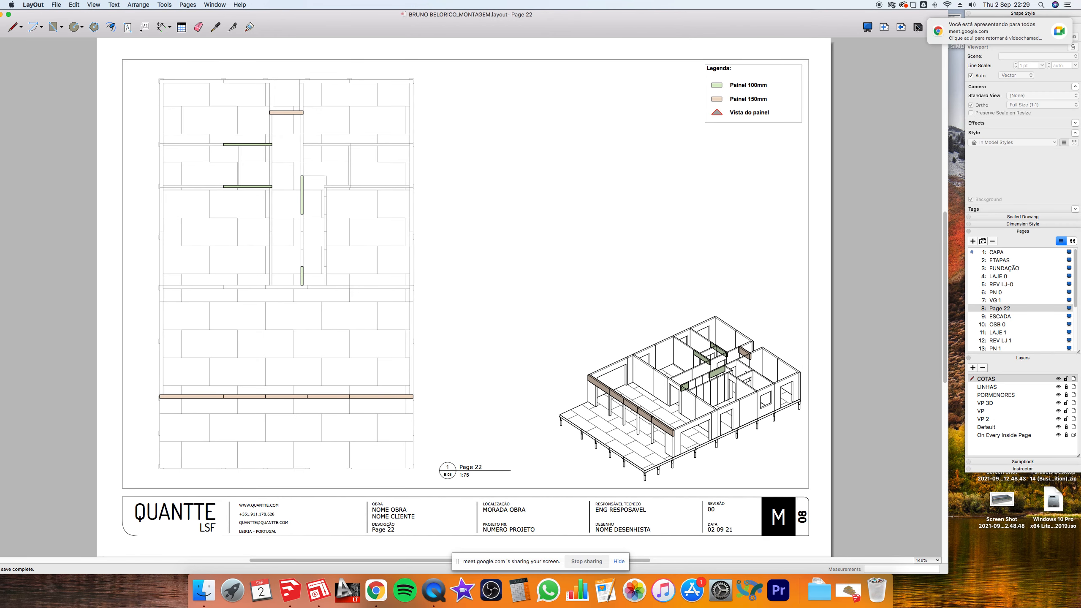
click(917, 27)
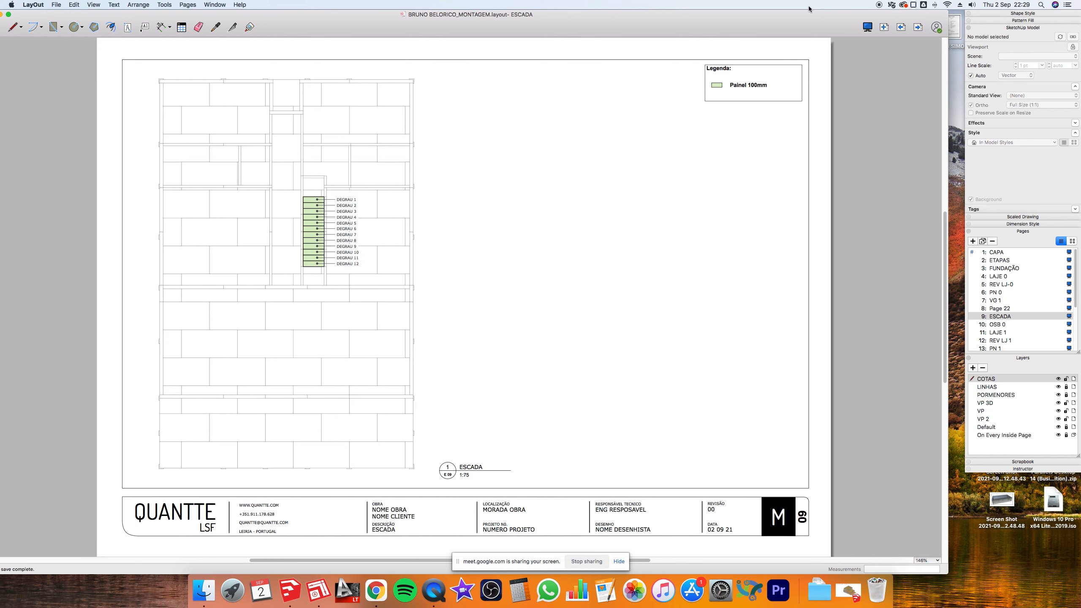
double_click(820, 13)
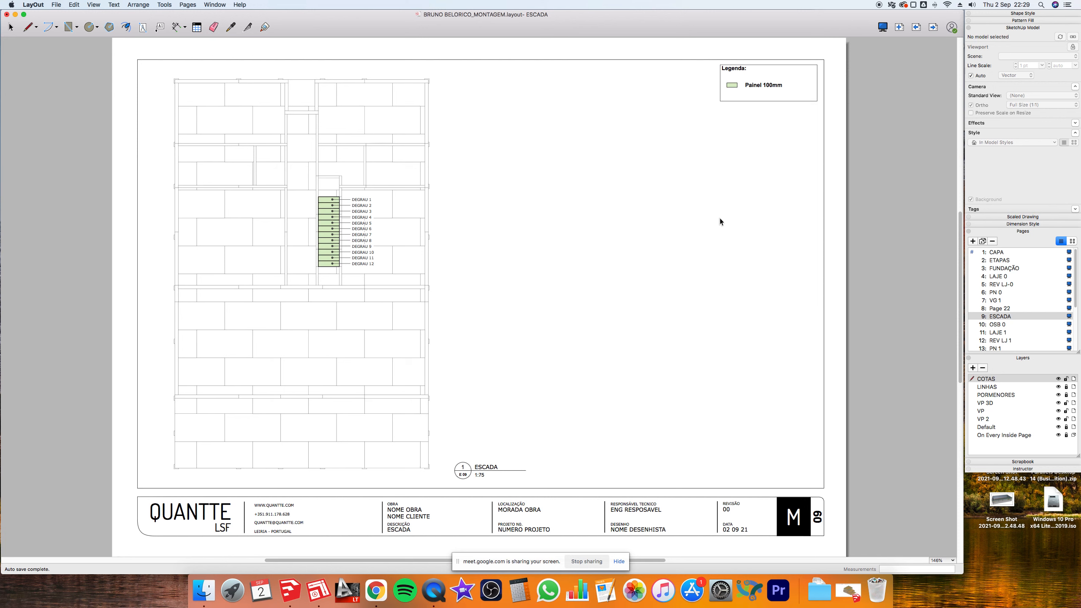
click(916, 30)
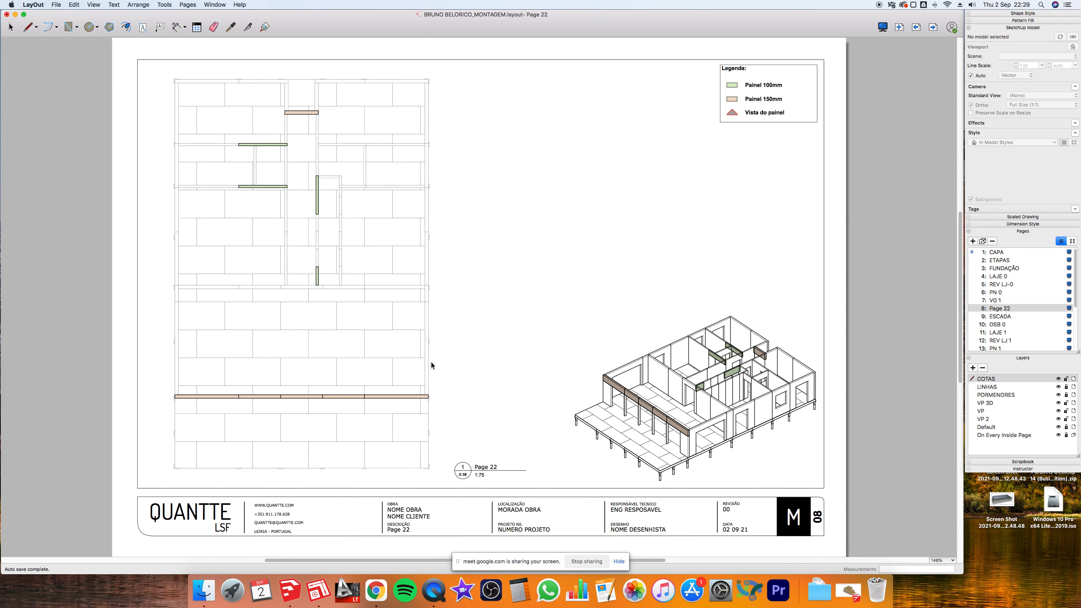
- Trial-move the Page 22 floor plan viewport 180 mm right, undo it, then advance to ESCADA
click(392, 397)
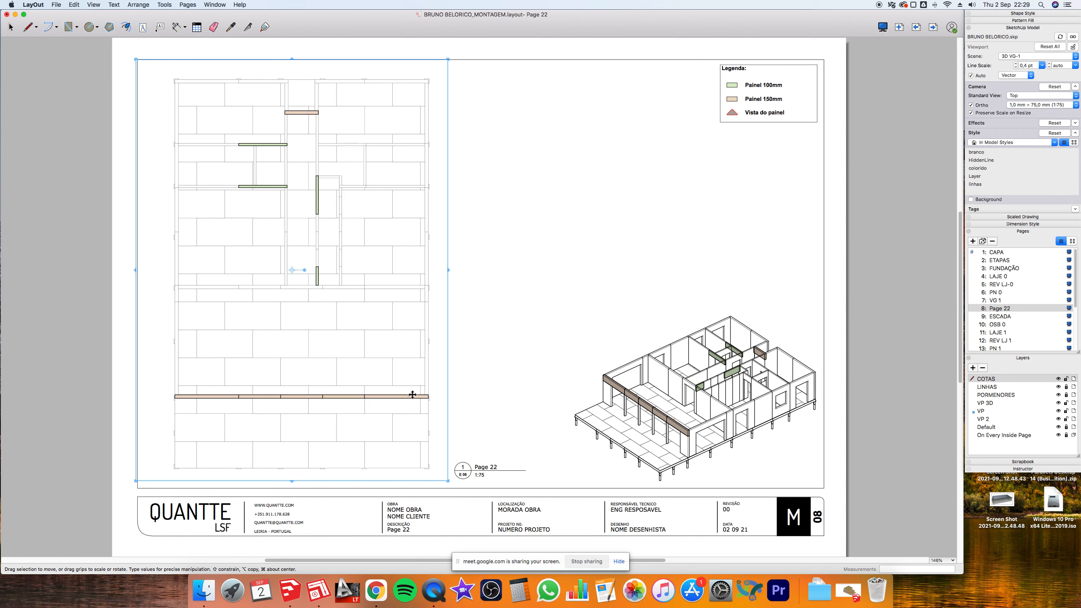
drag(413, 395, 489, 395)
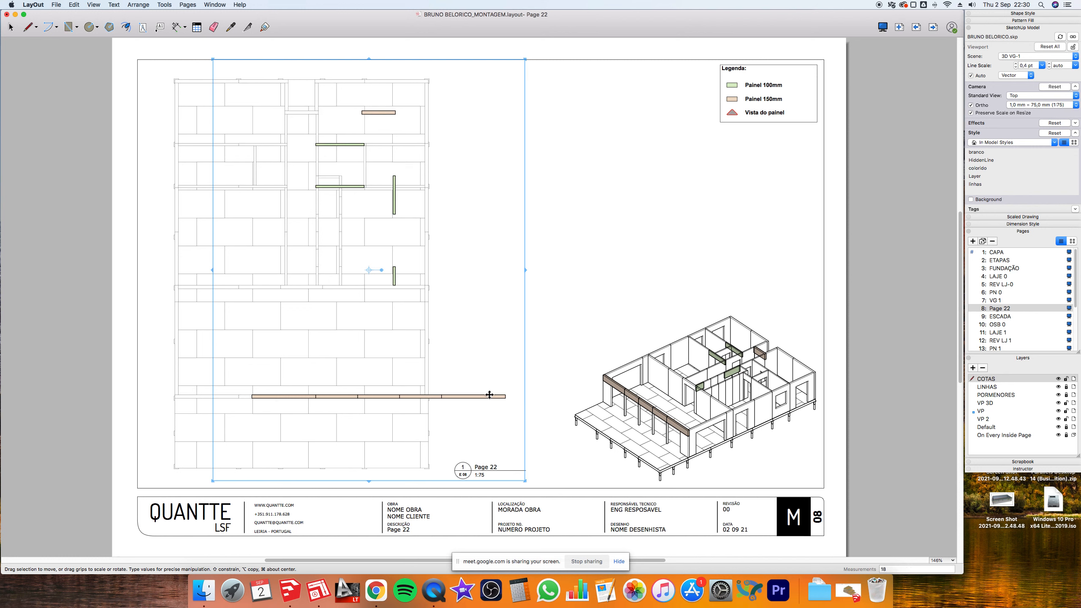
text(180)
key(Return)
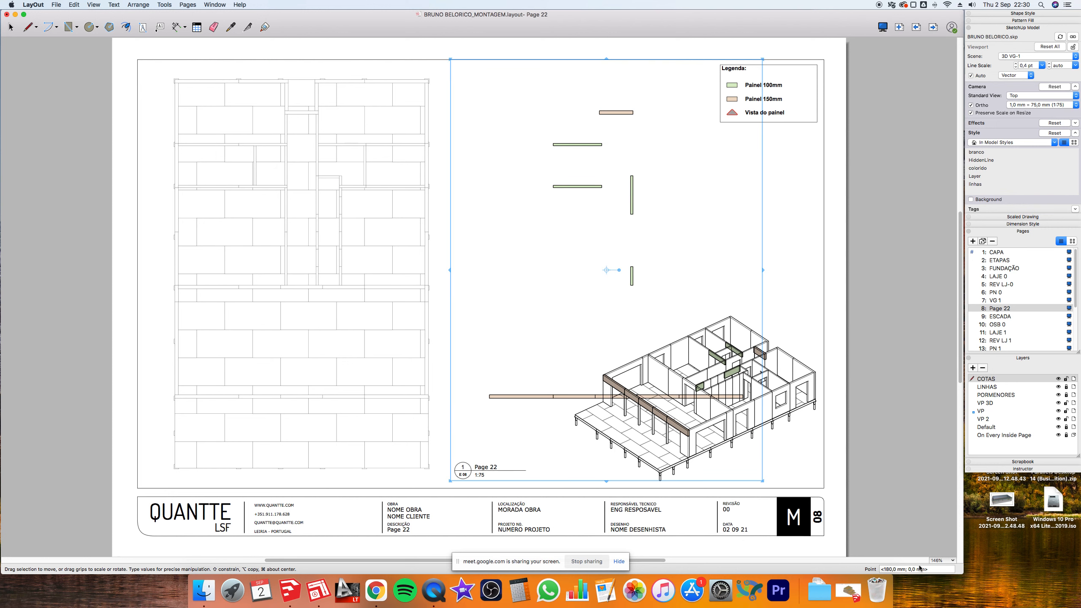
key(super+z)
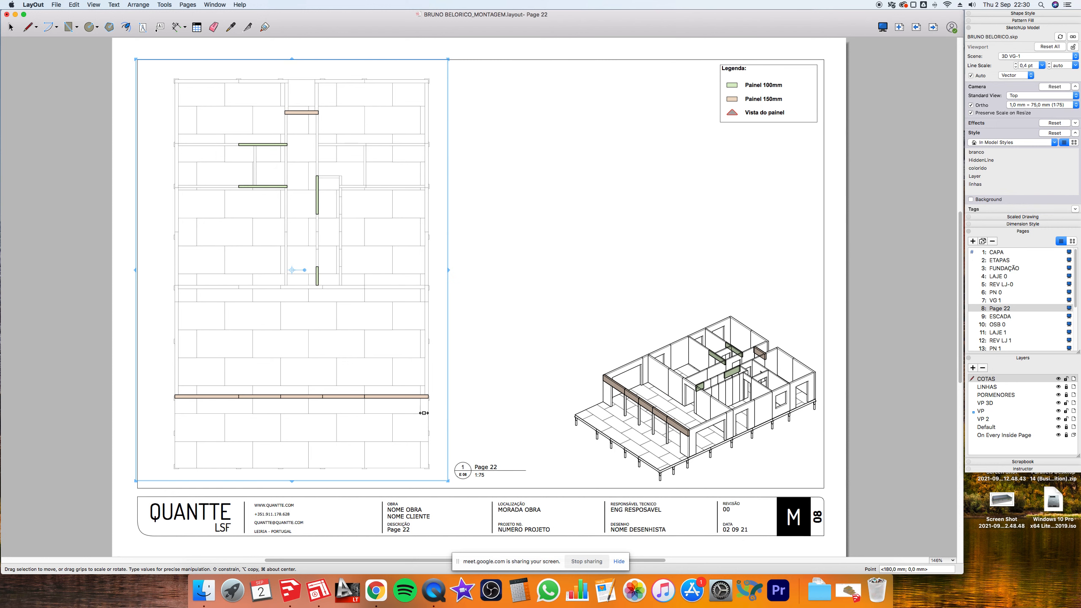
drag(413, 399, 493, 392)
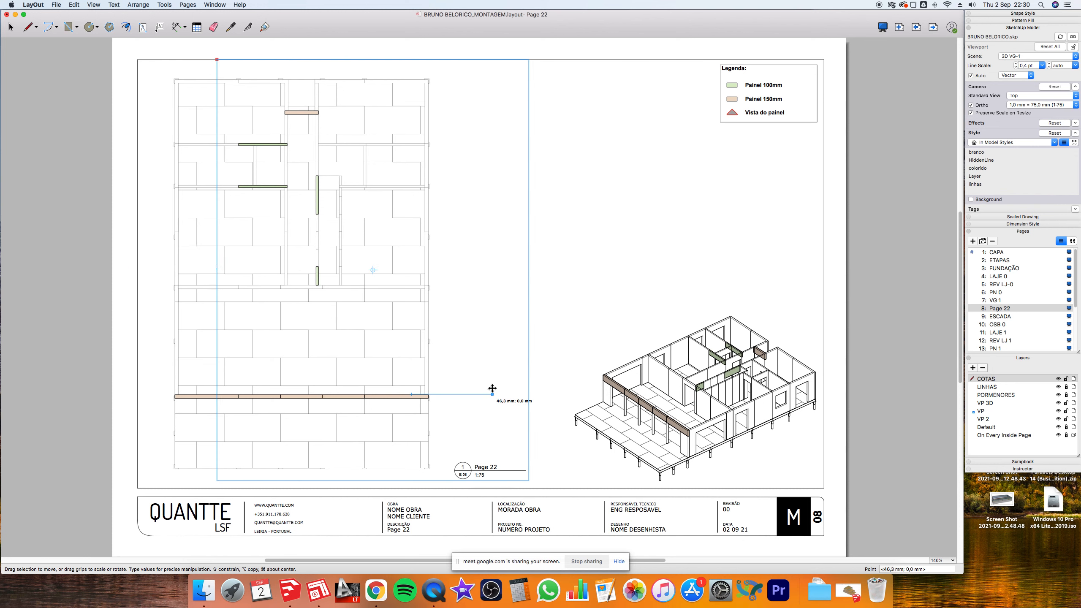
key(super+z)
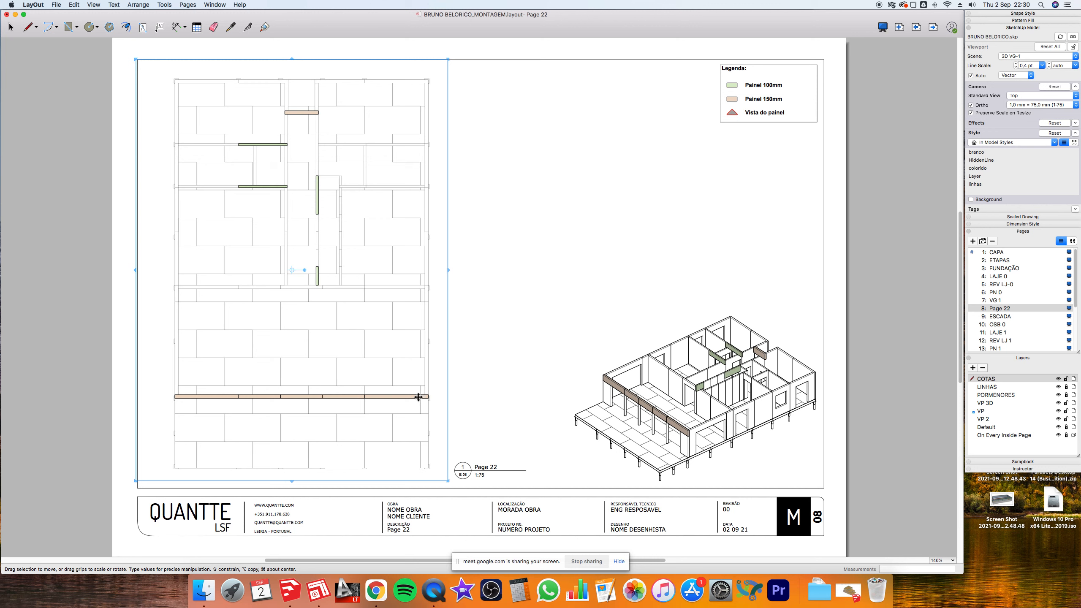
drag(419, 396, 475, 394)
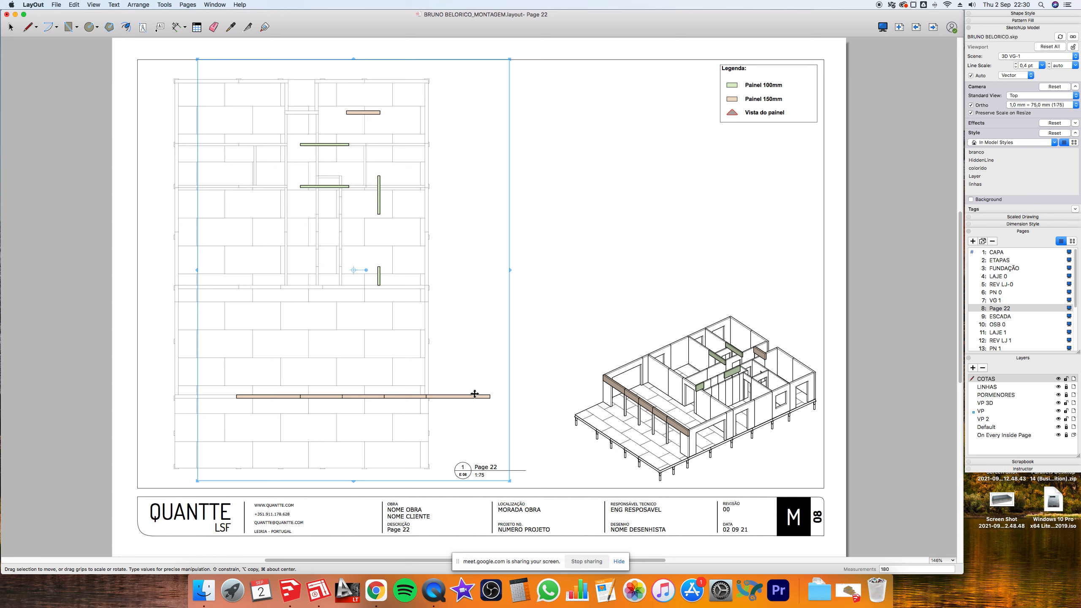
key(Return)
key(super+z)
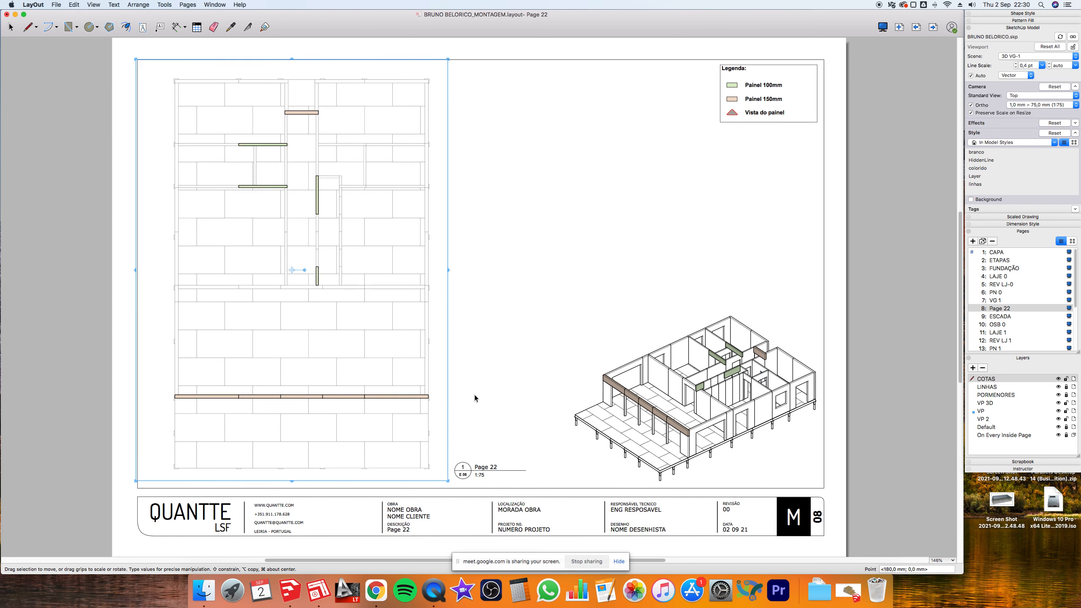
click(475, 395)
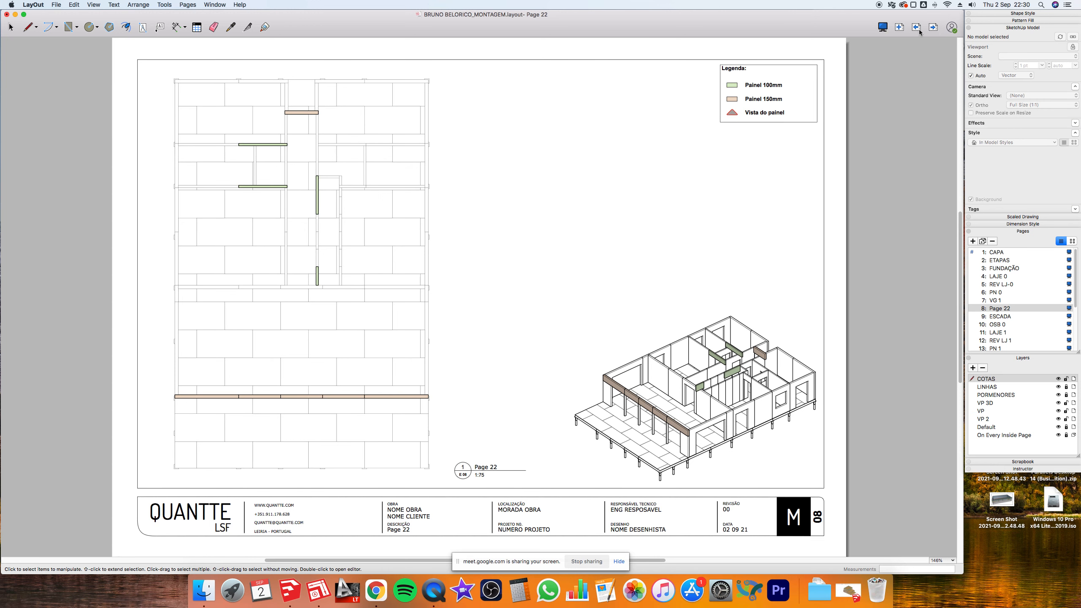
click(932, 28)
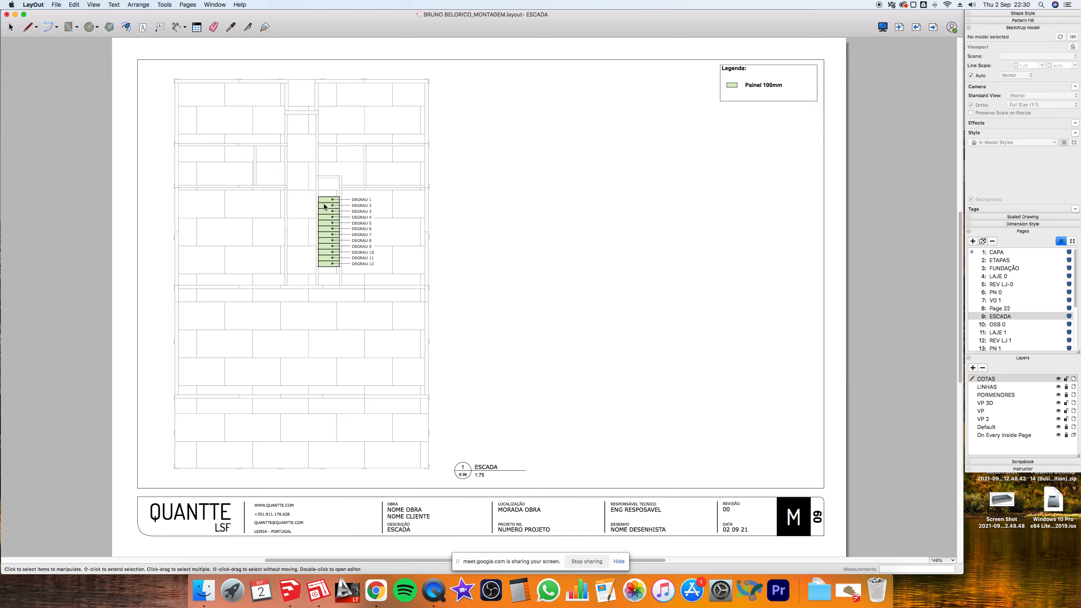
- Option-drag a copy of the stair plan viewport to sit beside the original
click(377, 187)
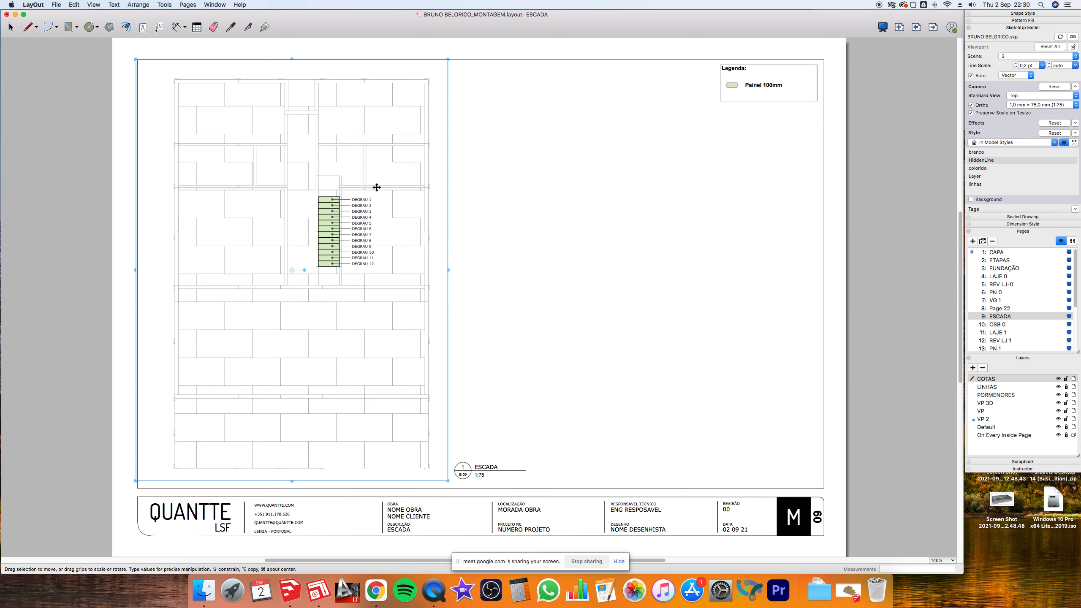
drag(377, 188, 667, 205)
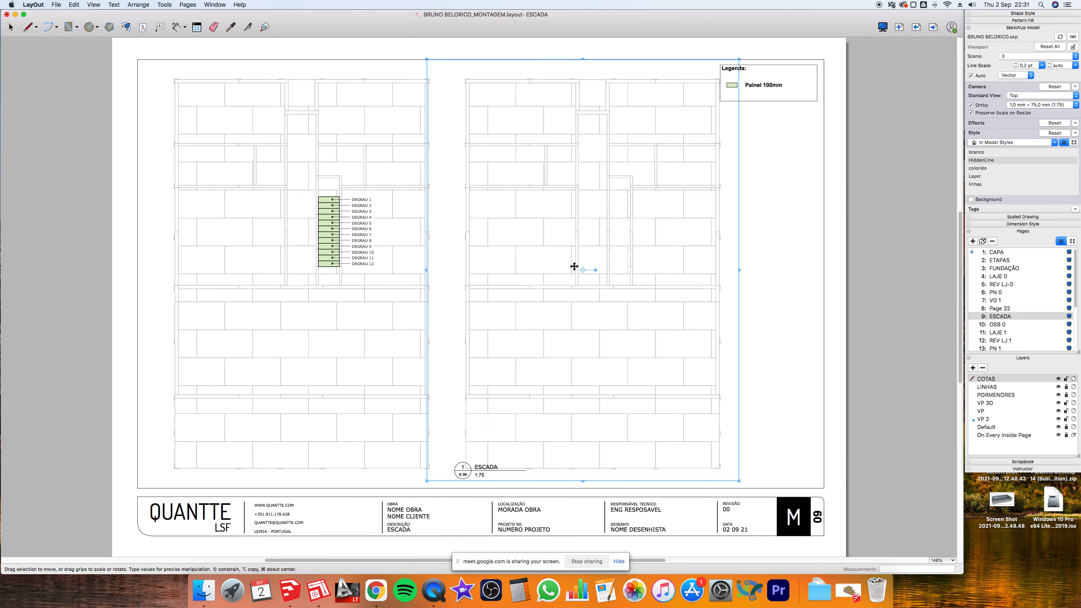
drag(585, 311, 584, 311)
- Orbit, zoom and pan the copied viewport's model into a tilted 3D view
double_click(549, 313)
drag(656, 297, 559, 222)
scroll(559, 222, up, 6)
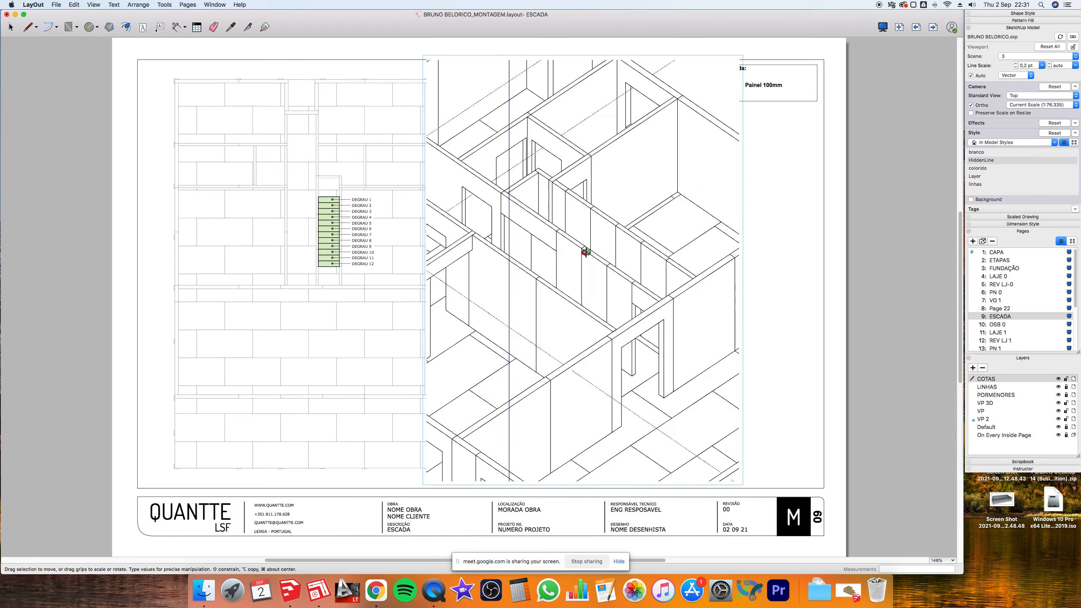
shift+drag(583, 269, 591, 232)
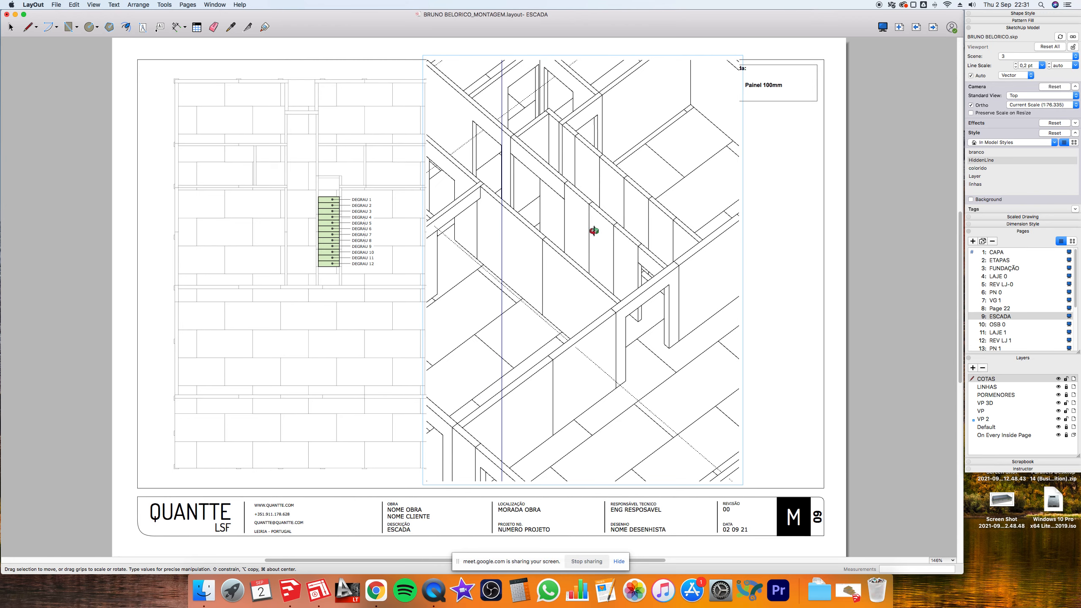
key(Escape)
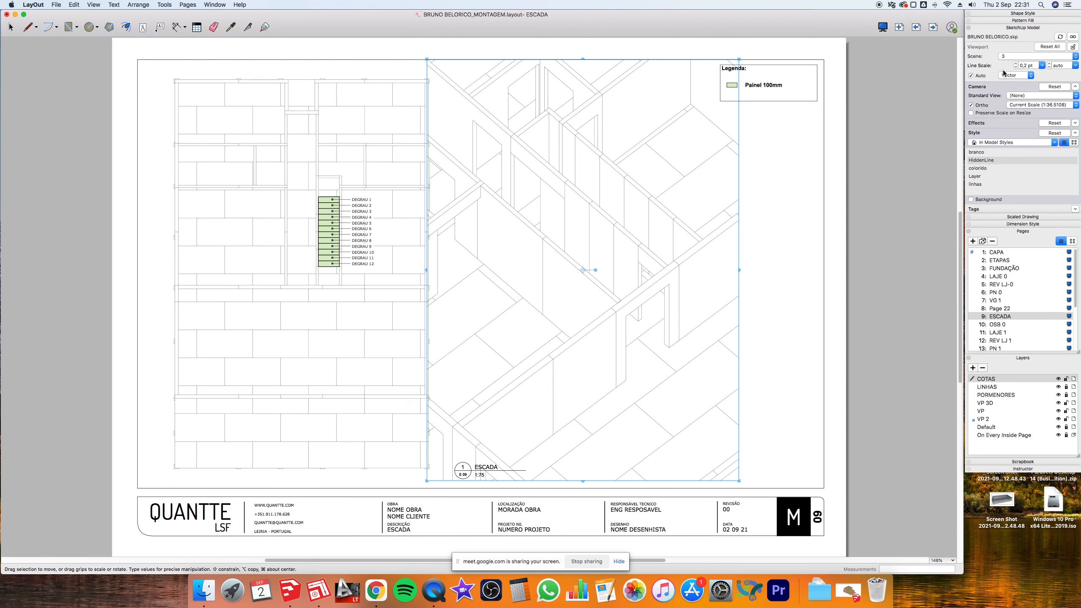
- Switch the copy to perspective, shrink it and move it to the page's lower right
click(971, 105)
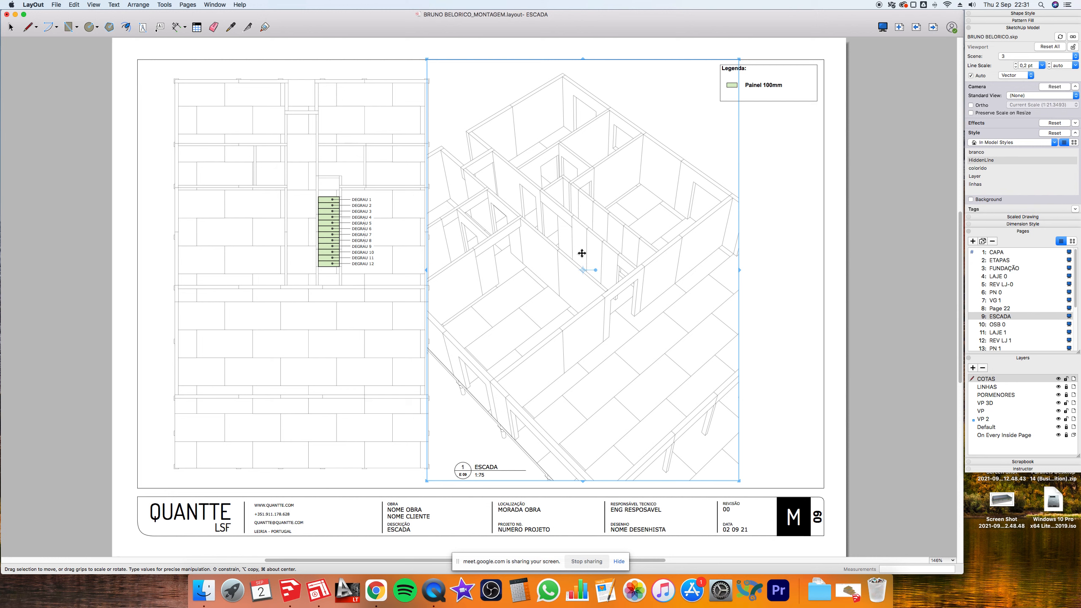
drag(740, 480, 698, 290)
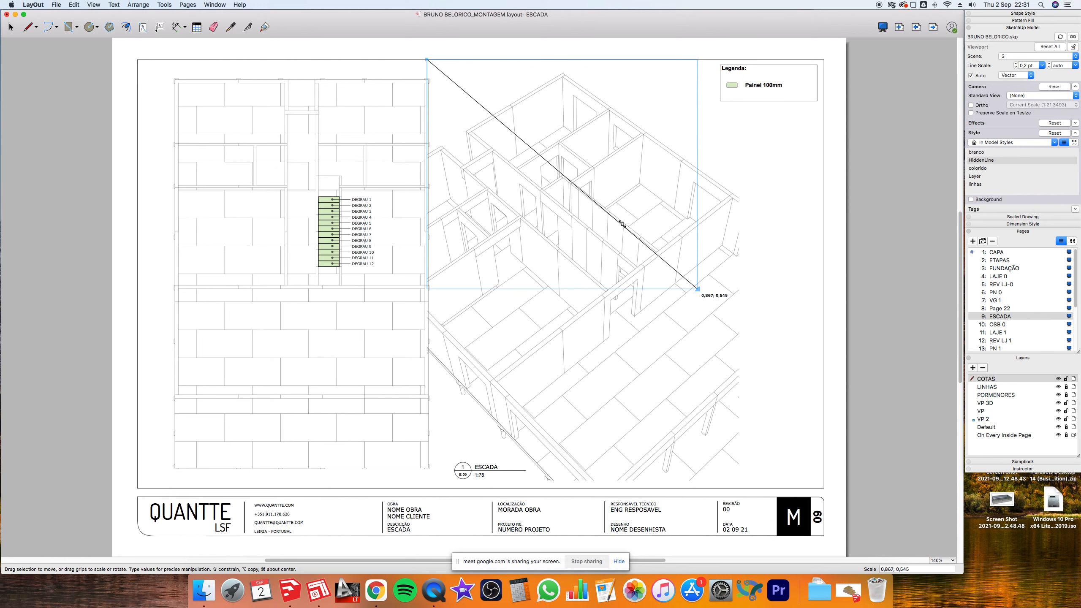
drag(596, 204, 720, 401)
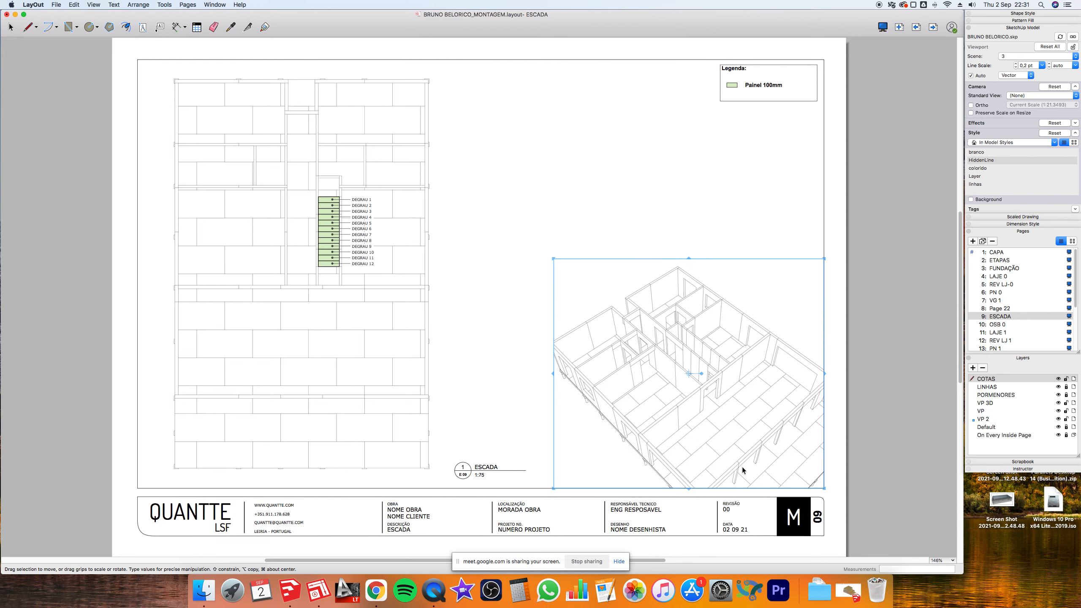
scroll(749, 470, up, 5)
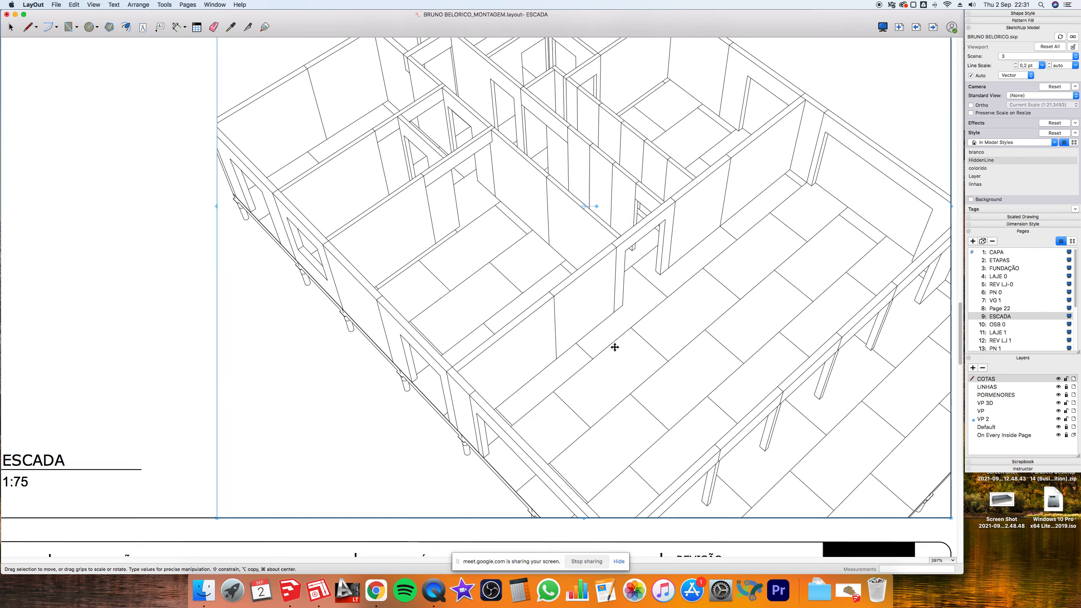
- Orbit and zoom the 3D viewport's model to a closer, steeper view of the interior walls
scroll(616, 319, down, 3)
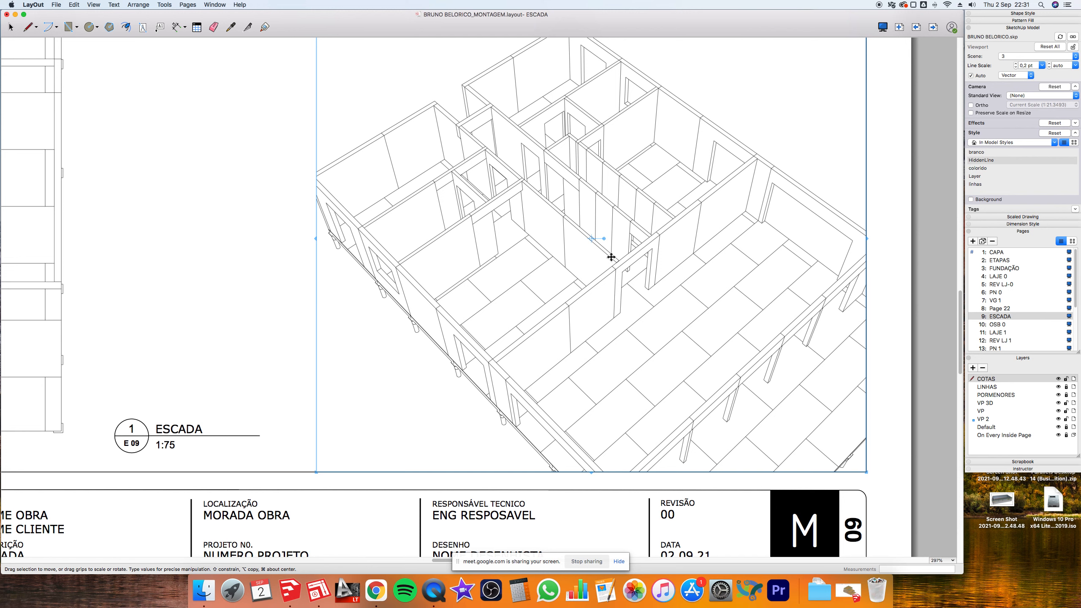
double_click(639, 208)
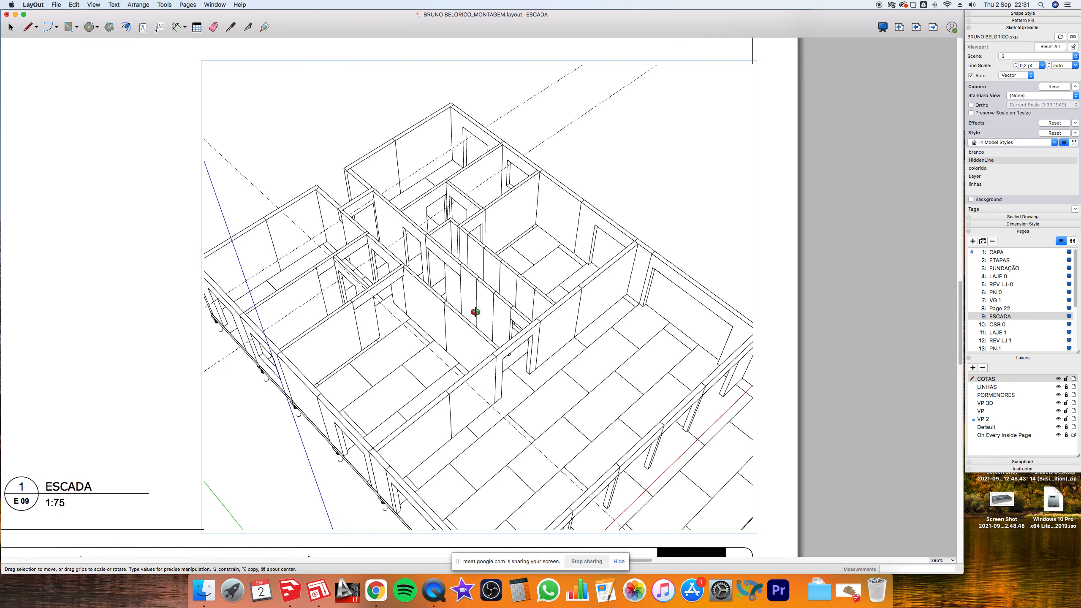
scroll(475, 312, up, 3)
mouse_move(476, 311)
middle_down()
mouse_move(461, 362)
mouse_move(472, 376)
mouse_move(540, 370)
mouse_move(517, 424)
mouse_move(514, 362)
mouse_move(374, 309)
mouse_move(321, 303)
mouse_move(676, 371)
mouse_move(371, 350)
mouse_move(573, 289)
mouse_move(599, 295)
mouse_move(576, 317)
mouse_move(623, 302)
middle_up()
scroll(517, 424, up, 5)
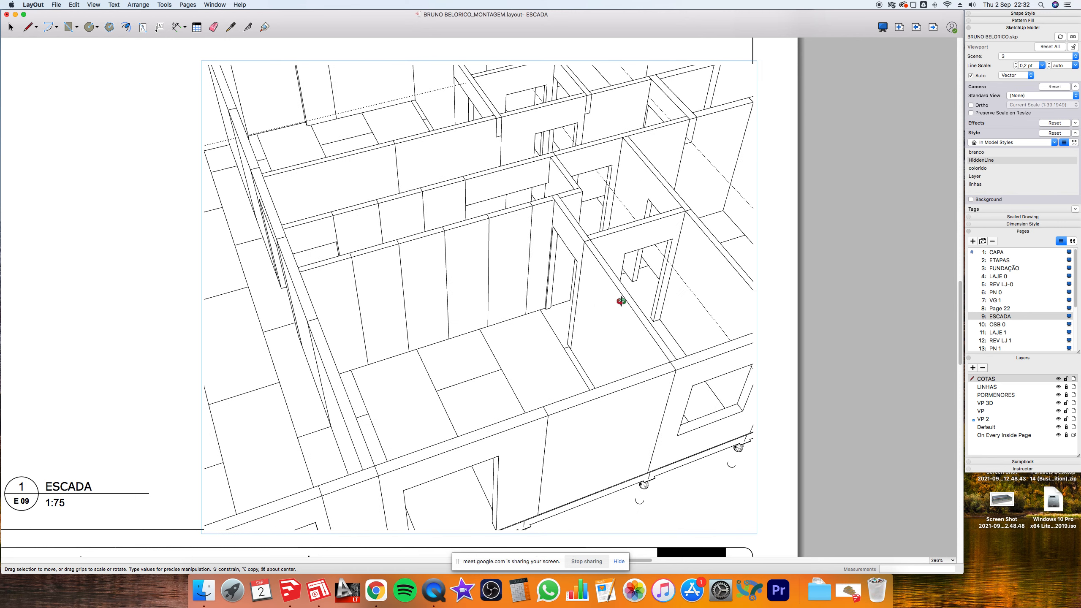
click(795, 221)
- Undo the last change and reselect the 3D viewport with Cmd+A
scroll(453, 202, down, 5)
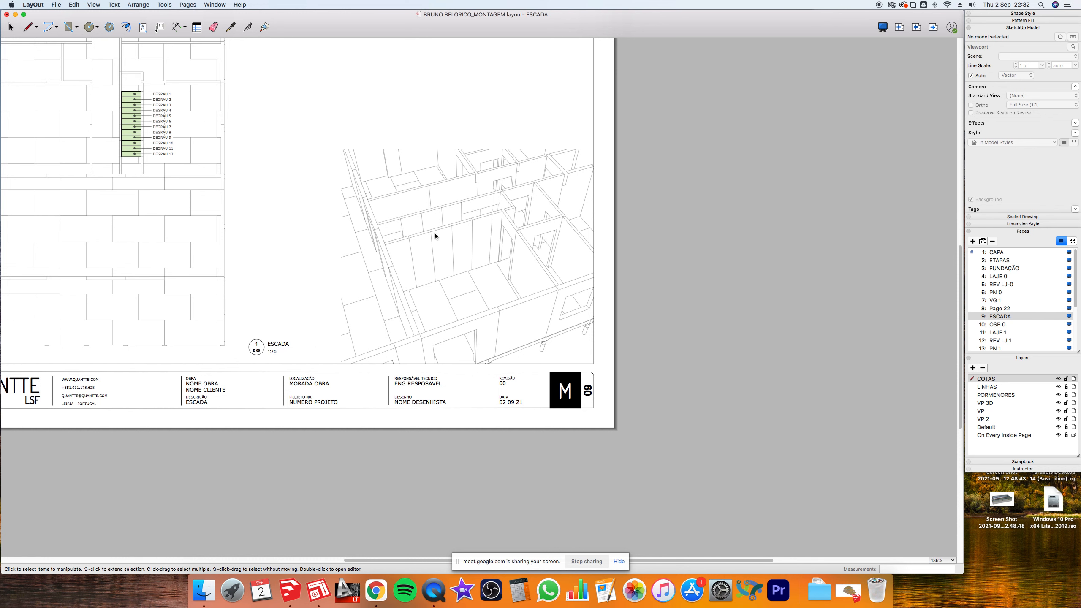
click(434, 233)
scroll(435, 234, up, 4)
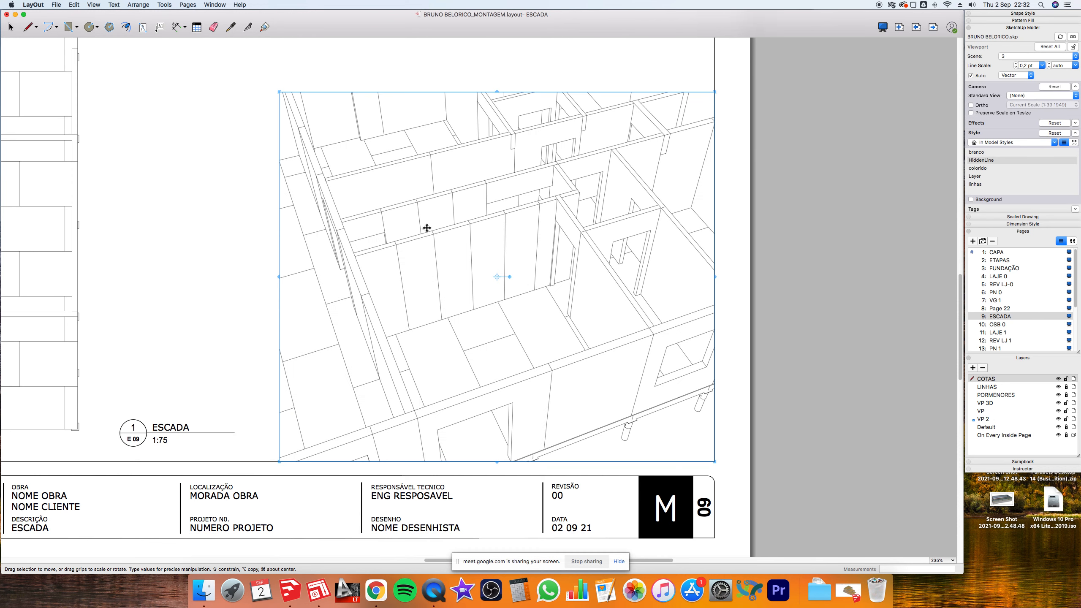
click(497, 67)
key(super+z)
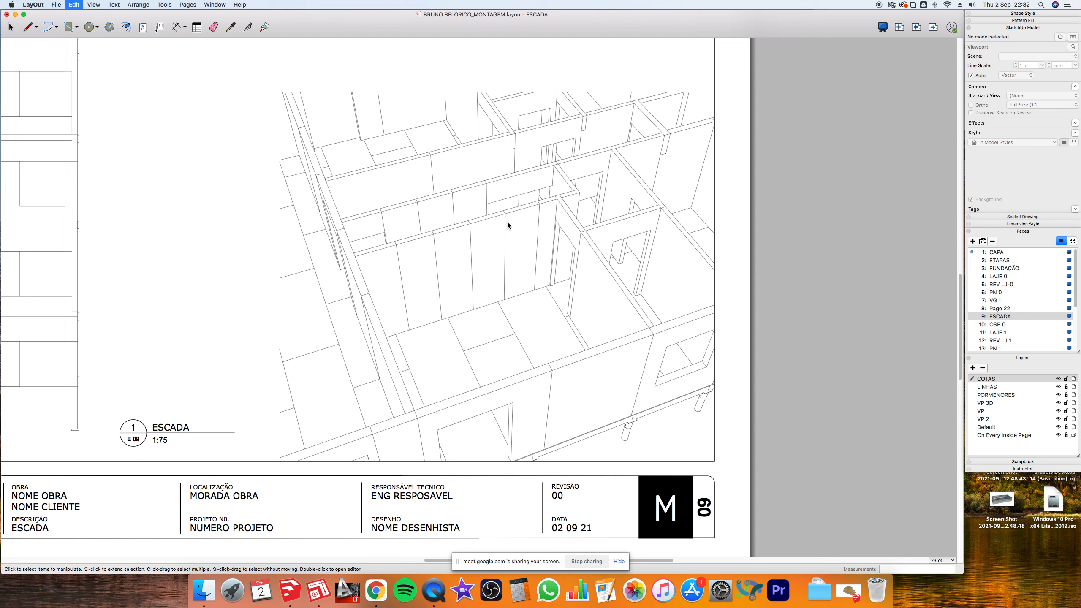
key(super+a)
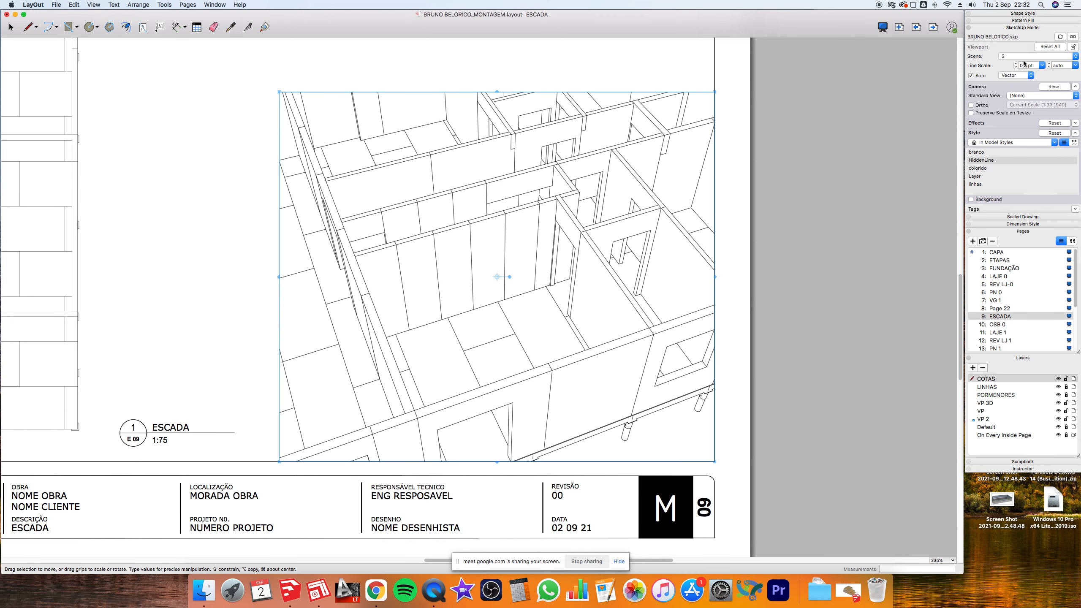
- Show the 3D ESCADA scene in the stair viewport with the colorido style
click(1017, 57)
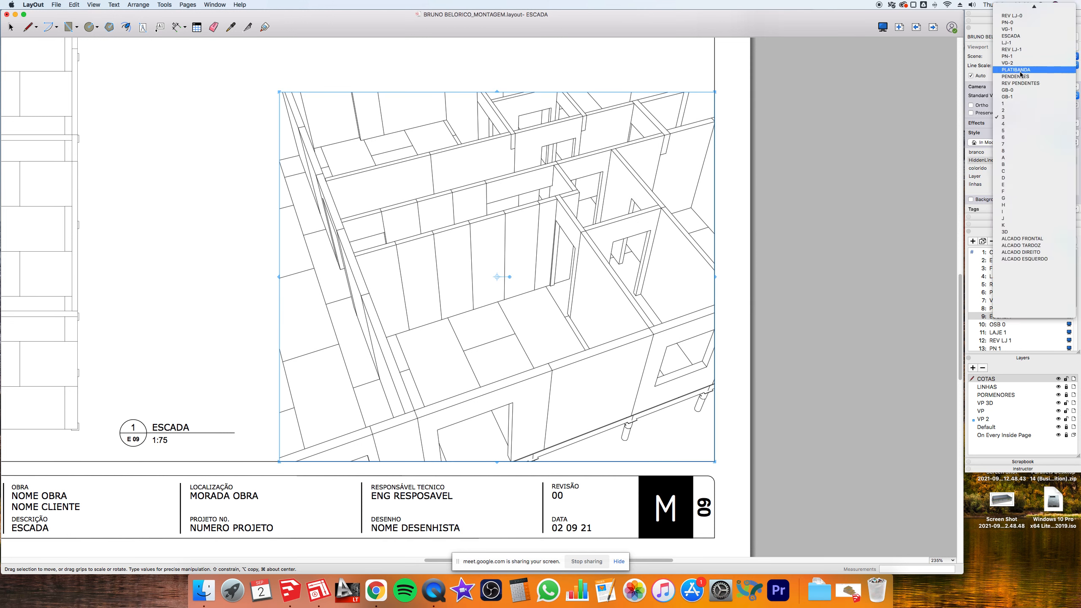
scroll(1020, 73, up, 3)
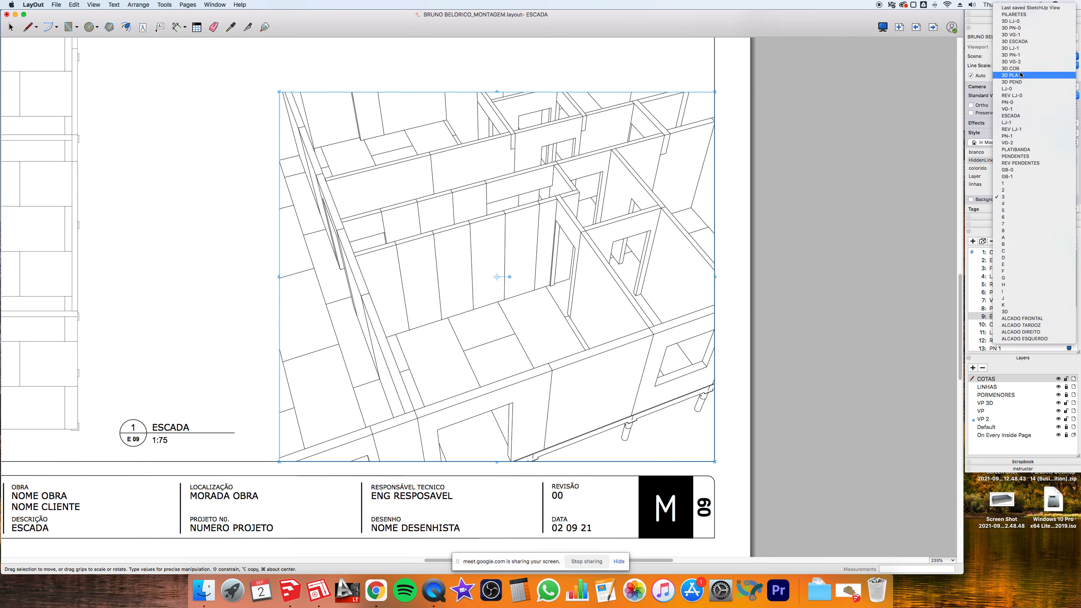
click(1018, 41)
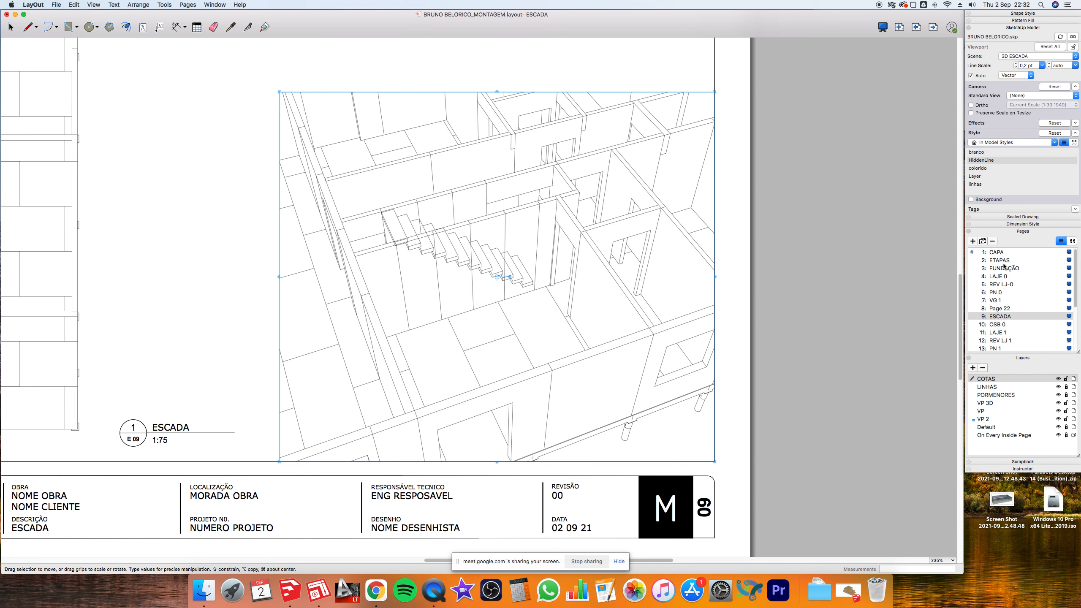
click(975, 169)
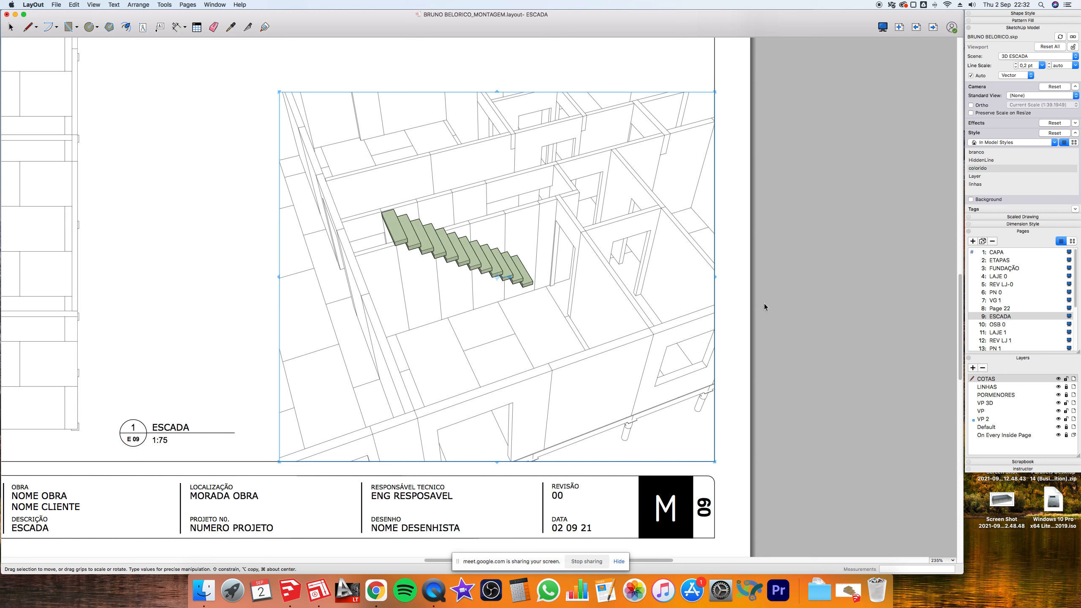
click(791, 301)
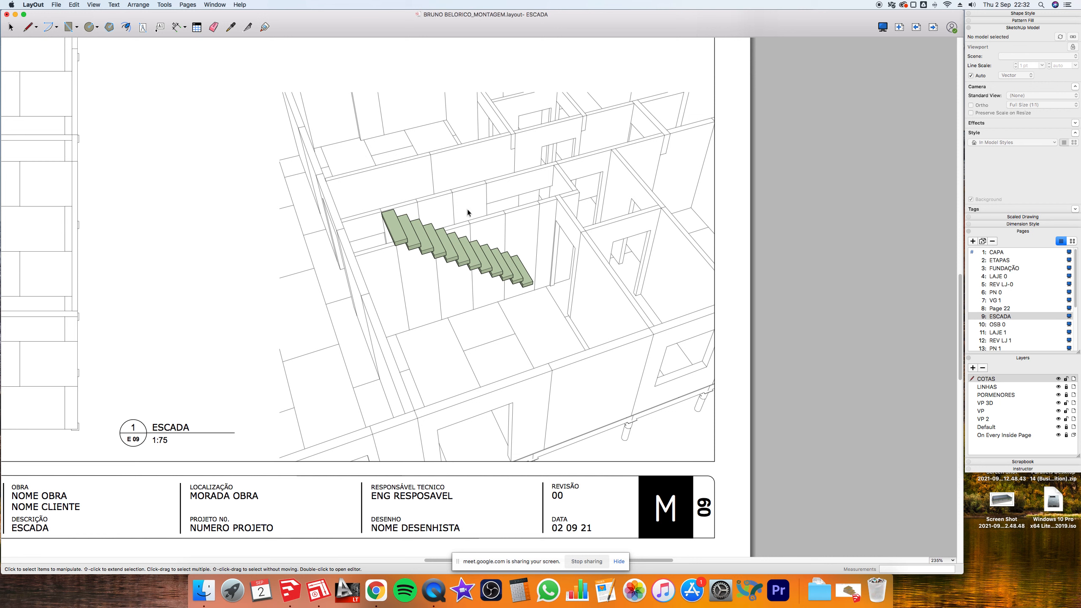
- Select the stair viewport and check its right-click options
click(583, 235)
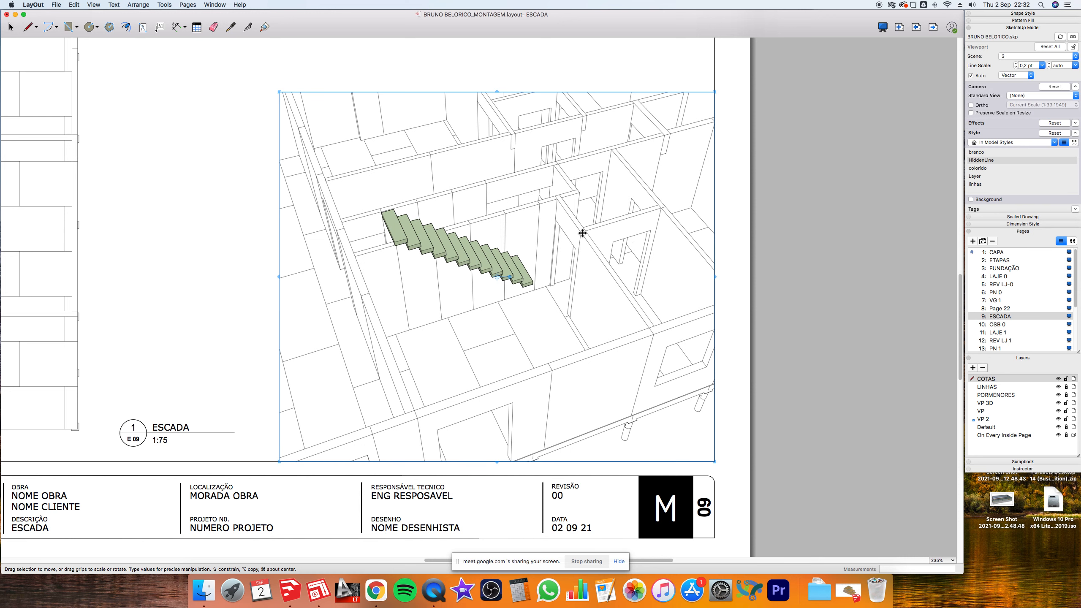
right_click(582, 234)
mouse_move(626, 304)
click(777, 298)
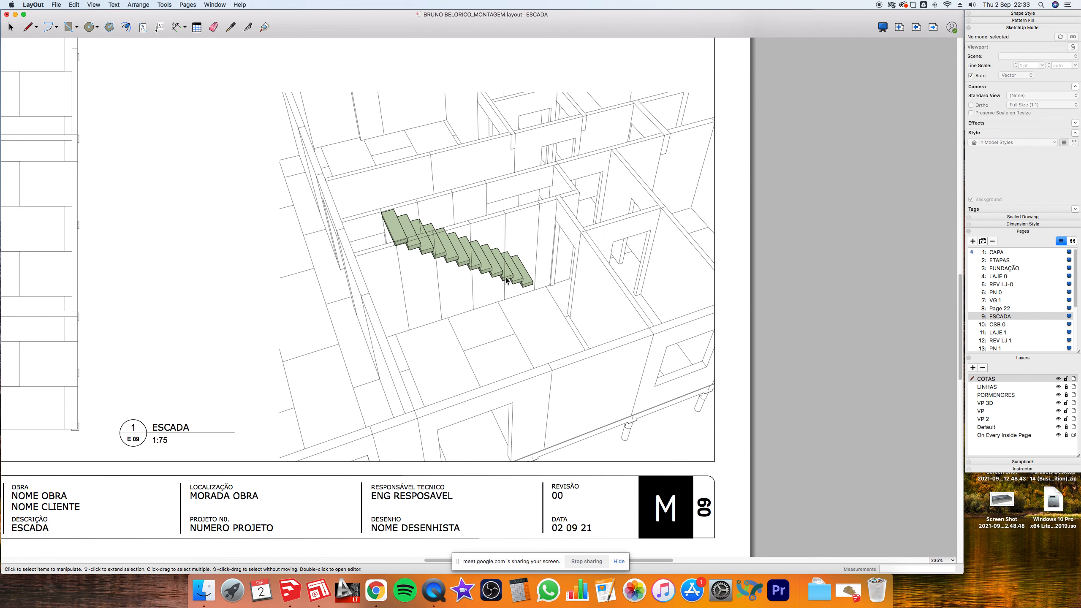
- Restyle the stair viewport with linhas, then branco, and restore the SketchUp window
click(523, 210)
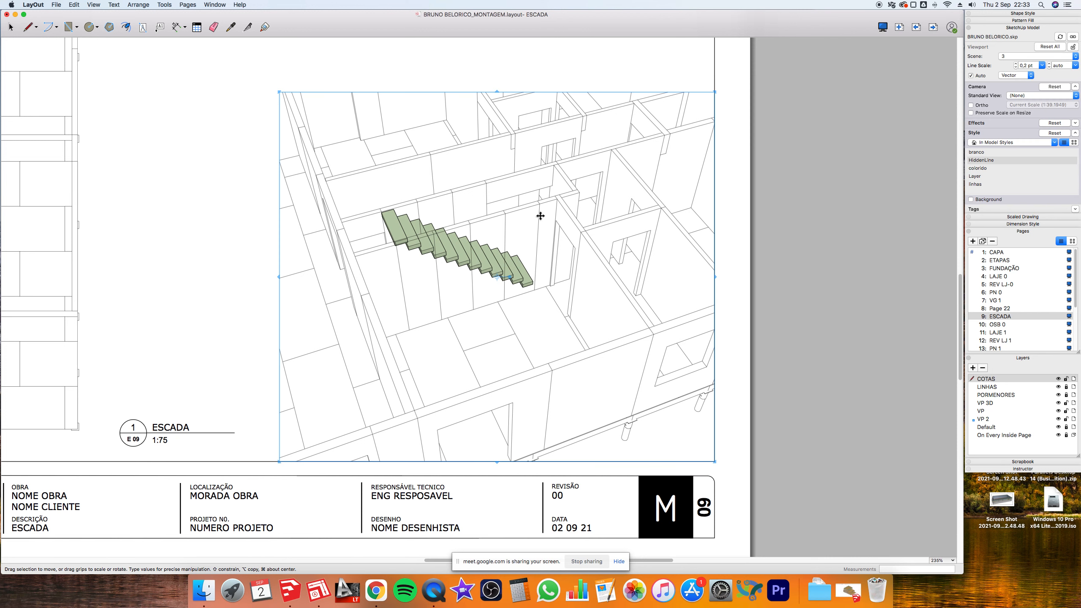
click(984, 186)
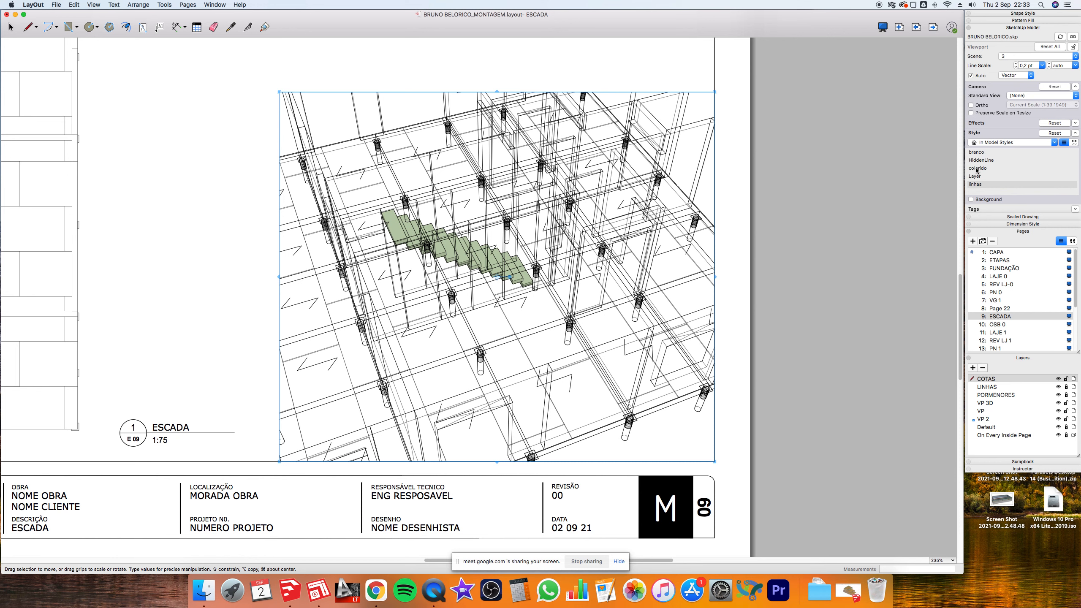
click(977, 154)
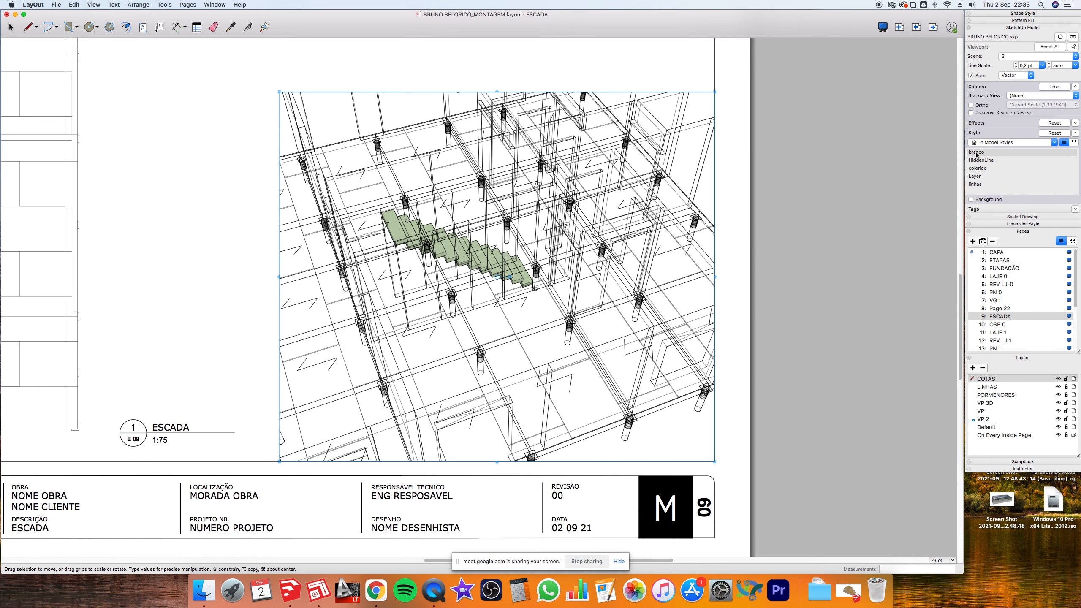
click(791, 131)
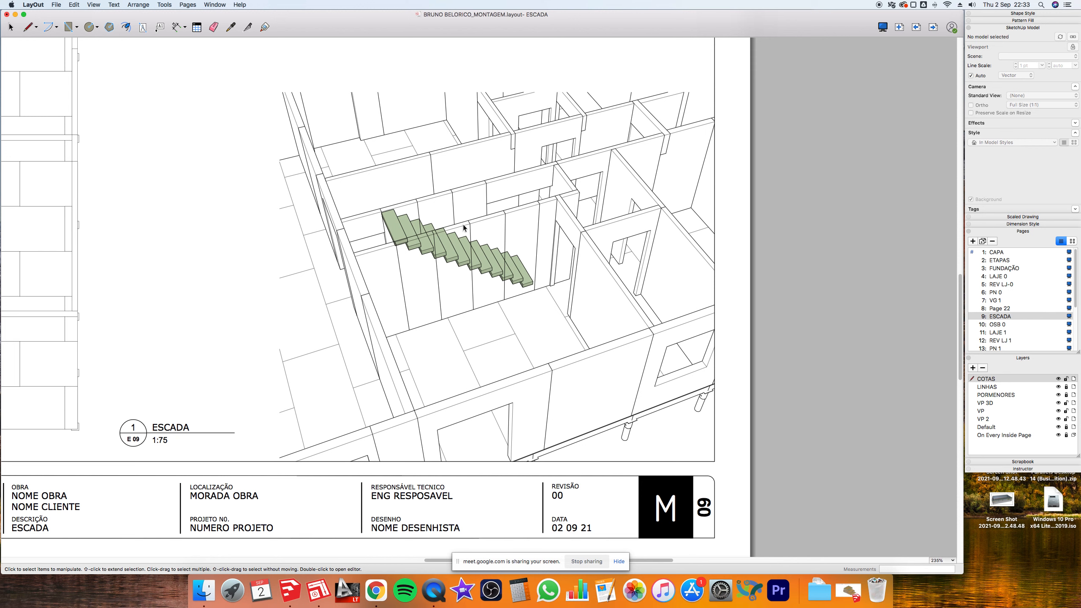
key(super+Tab)
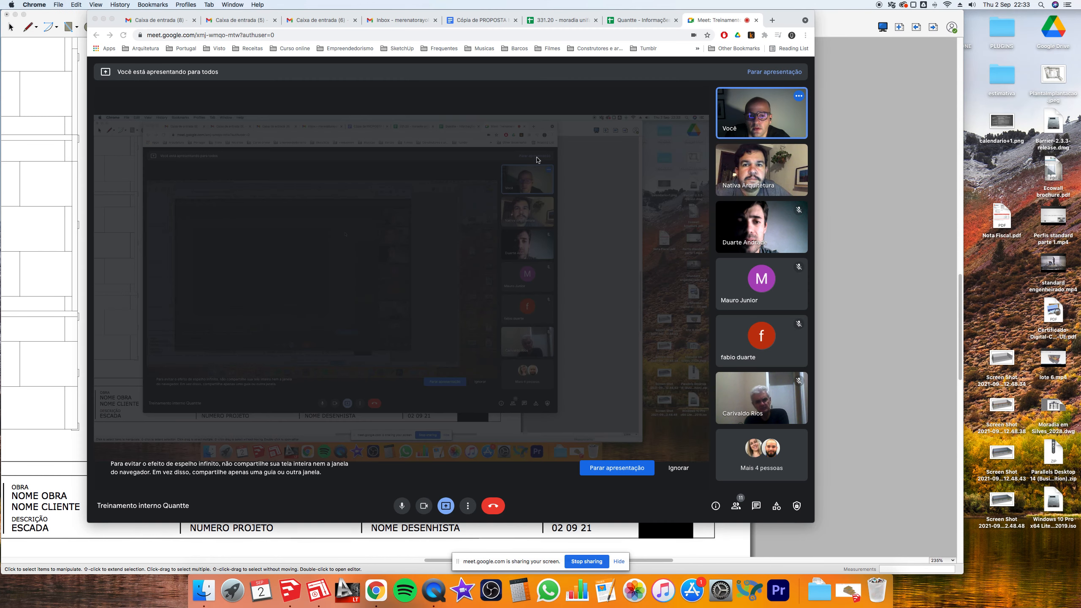
click(855, 592)
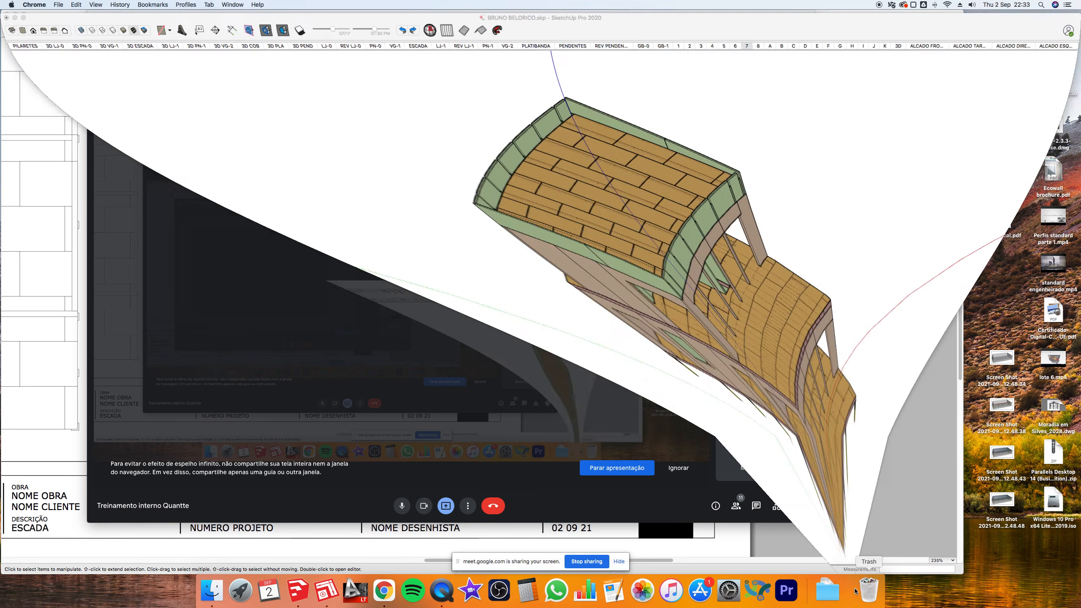
- Flip through scenes 4, 3 and 2, settling on scene 3 with the first-floor walls
click(708, 43)
click(700, 44)
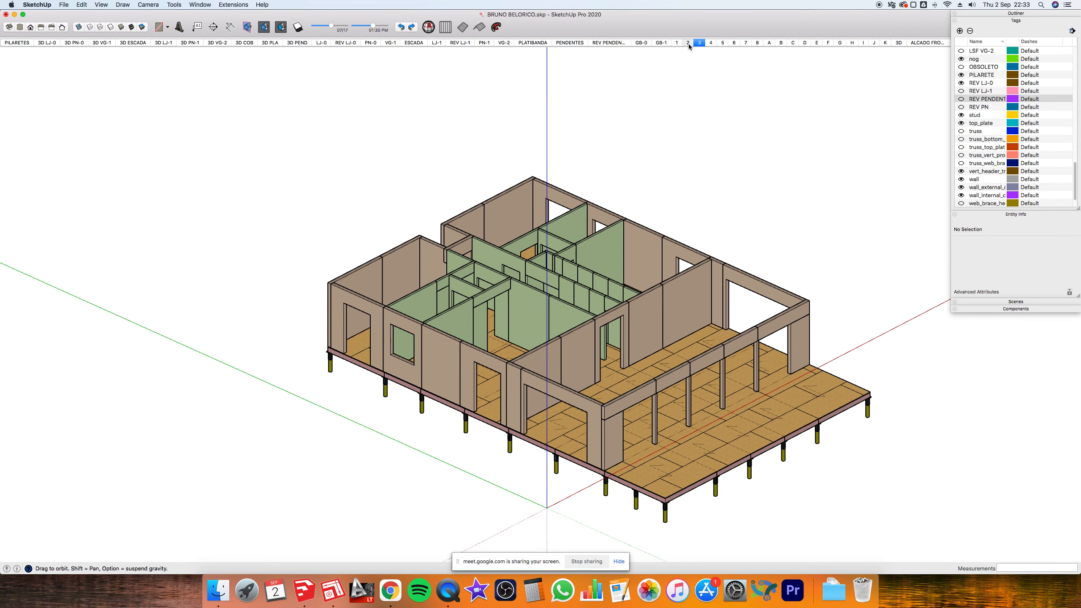
click(688, 44)
click(700, 43)
scroll(596, 286, up, 10)
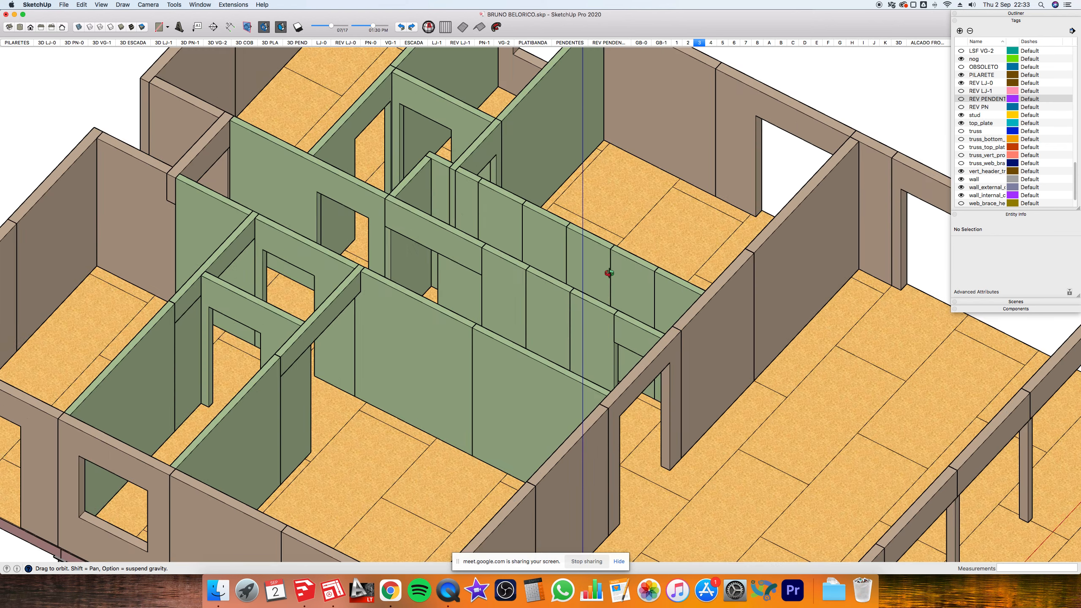
scroll(711, 304, down, 12)
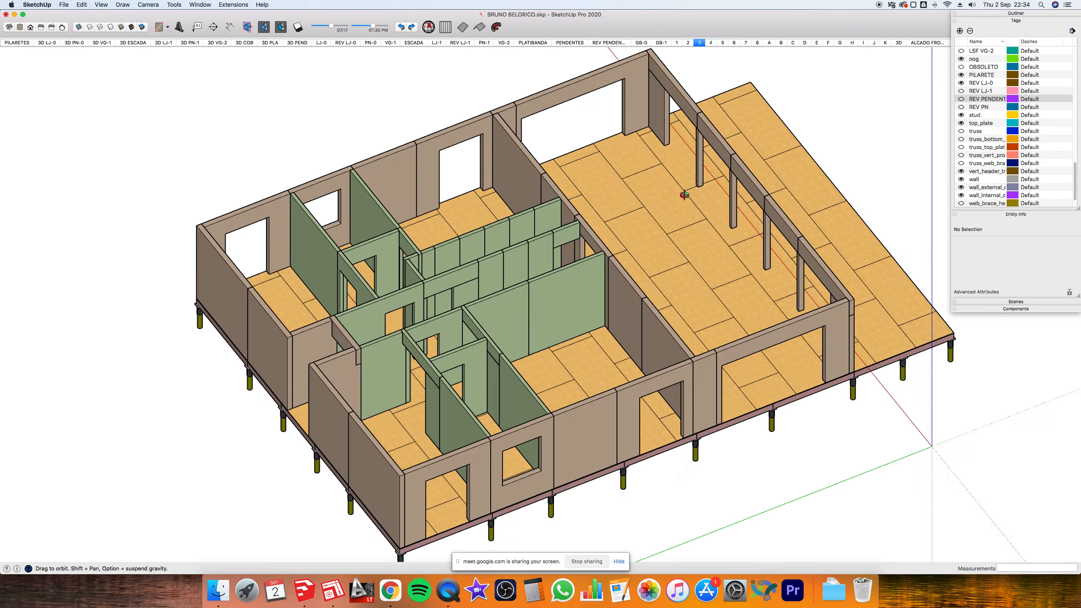
drag(684, 195, 679, 162)
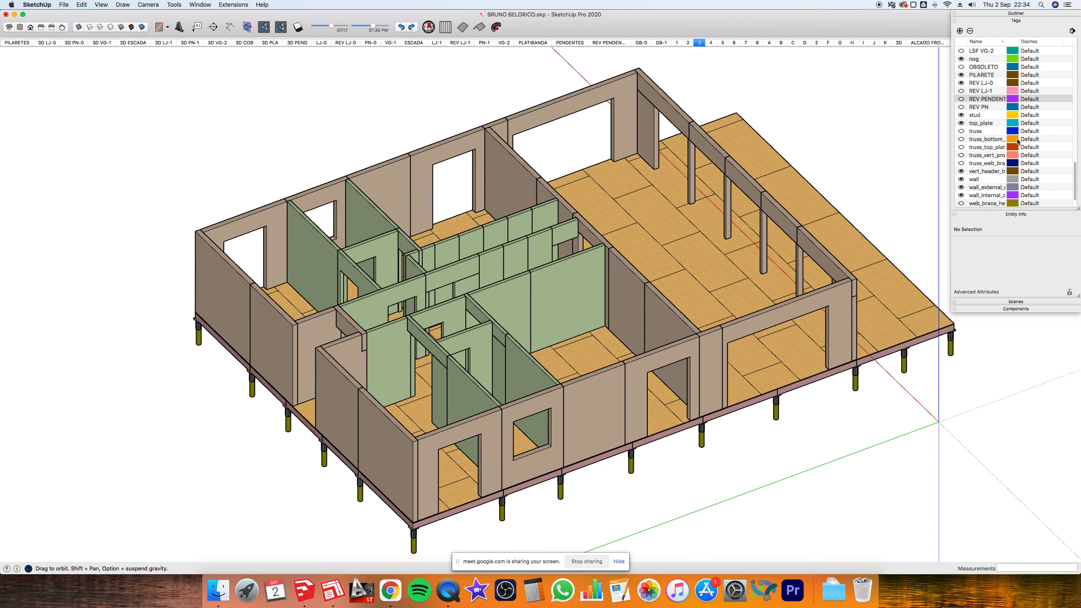
- Hide the PILARETE tag's support posts and select the first-floor component
click(963, 75)
click(961, 74)
drag(489, 506, 490, 473)
drag(738, 398, 728, 447)
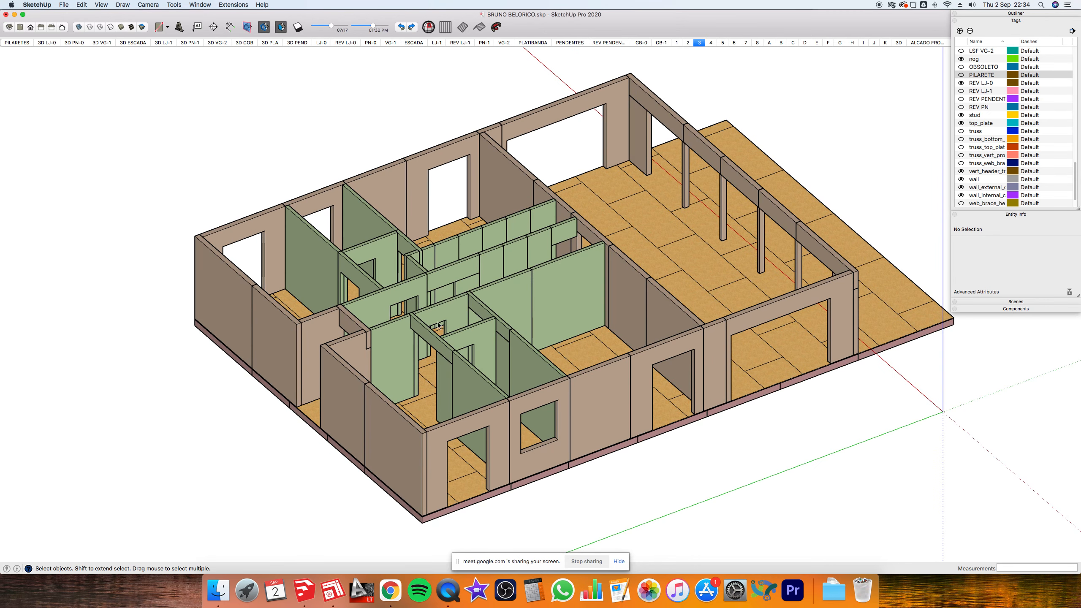
click(504, 292)
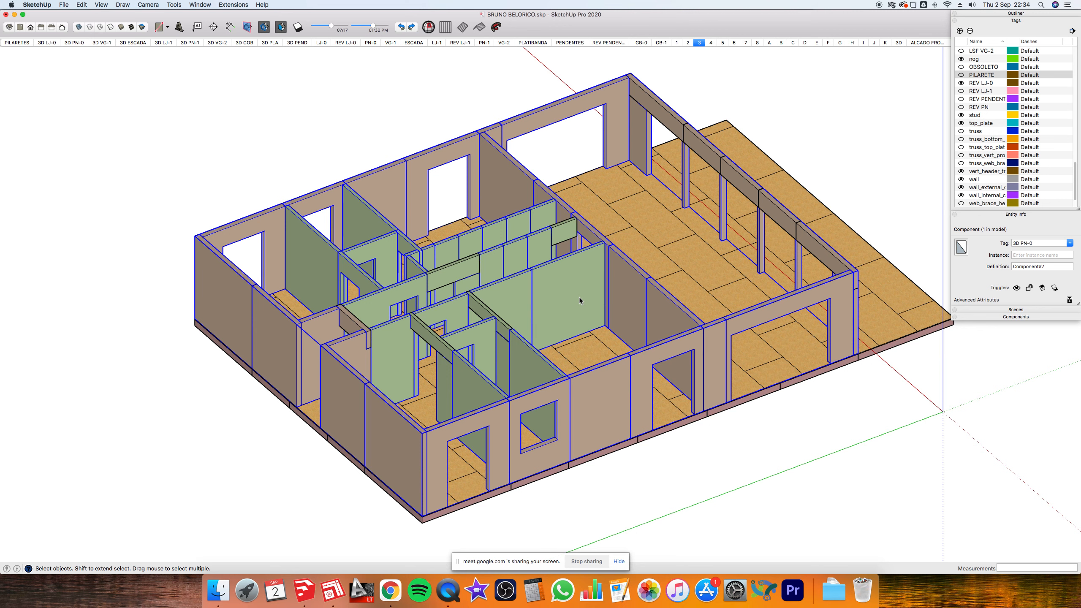
- Open the component and delete the green front partition walls
double_click(579, 297)
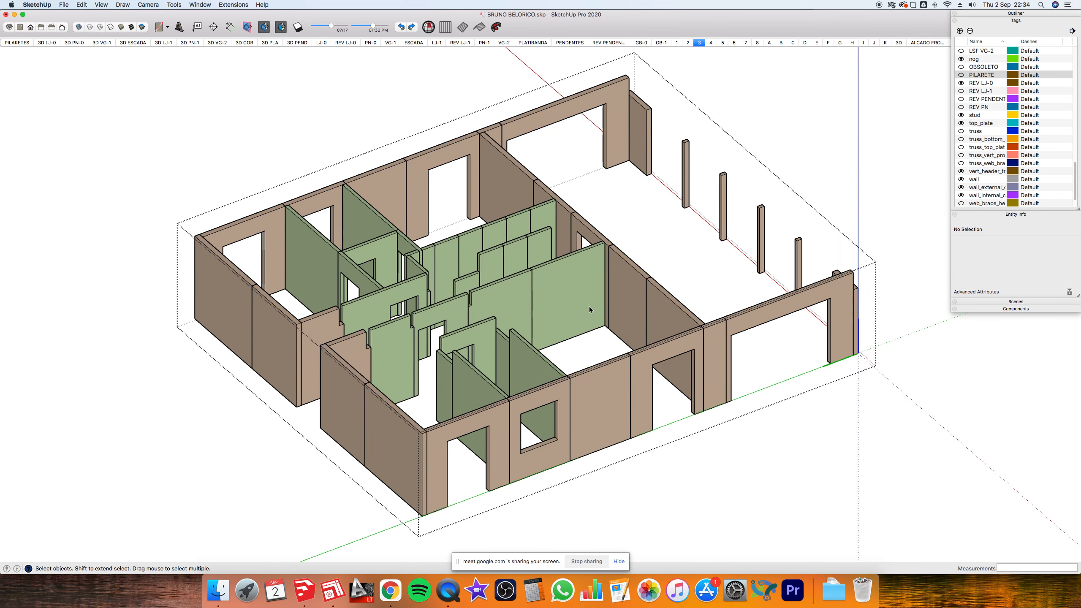
middle_drag(527, 306, 505, 318)
click(505, 317)
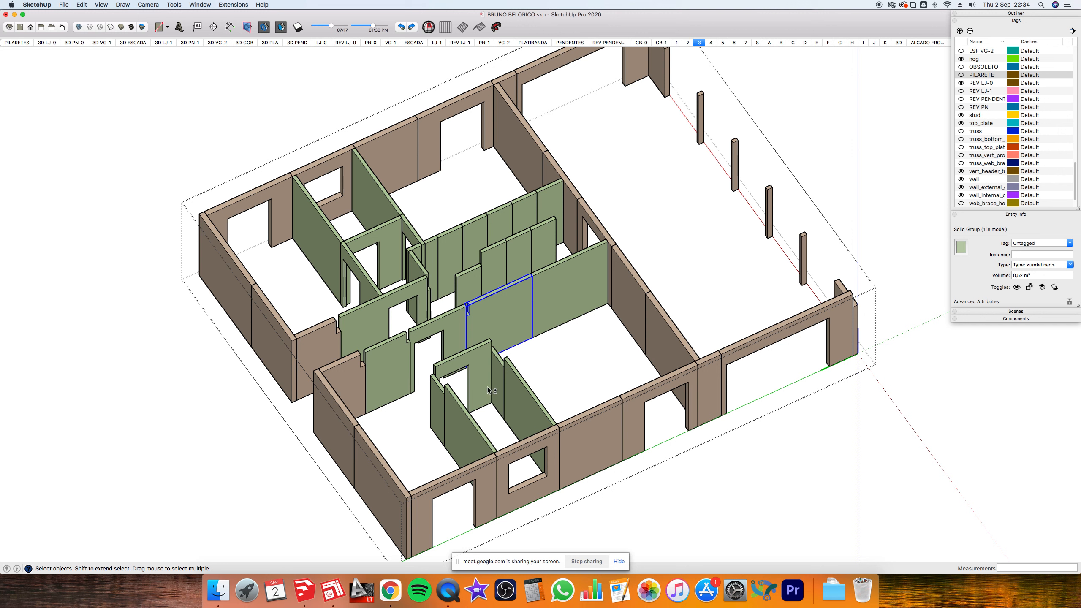
click(513, 327)
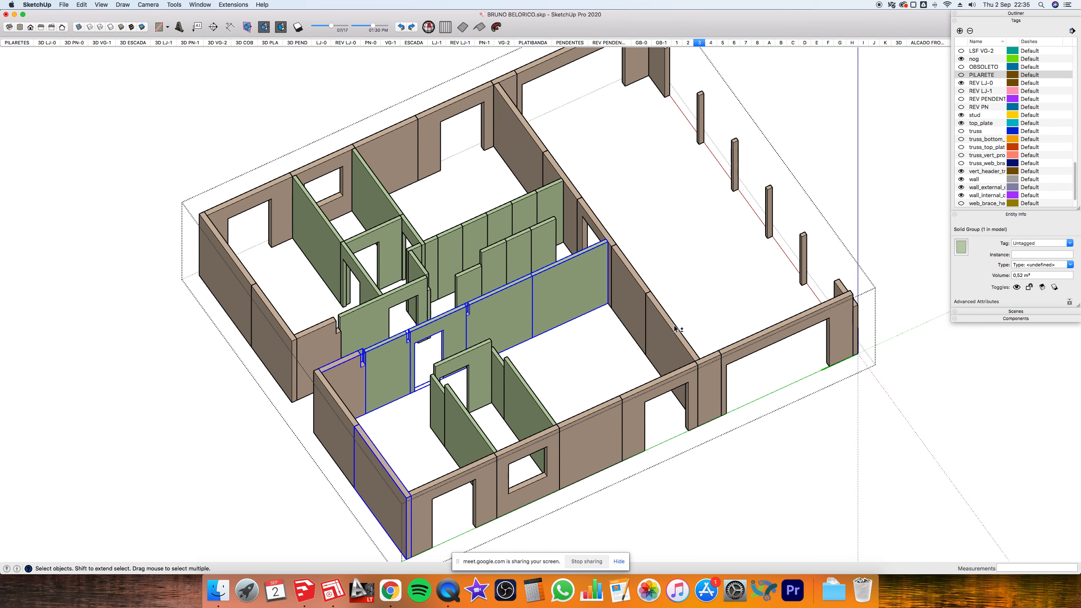
key(Delete)
- Box-select and delete the seven right-side perimeter wall groups
scroll(678, 329, down, 2)
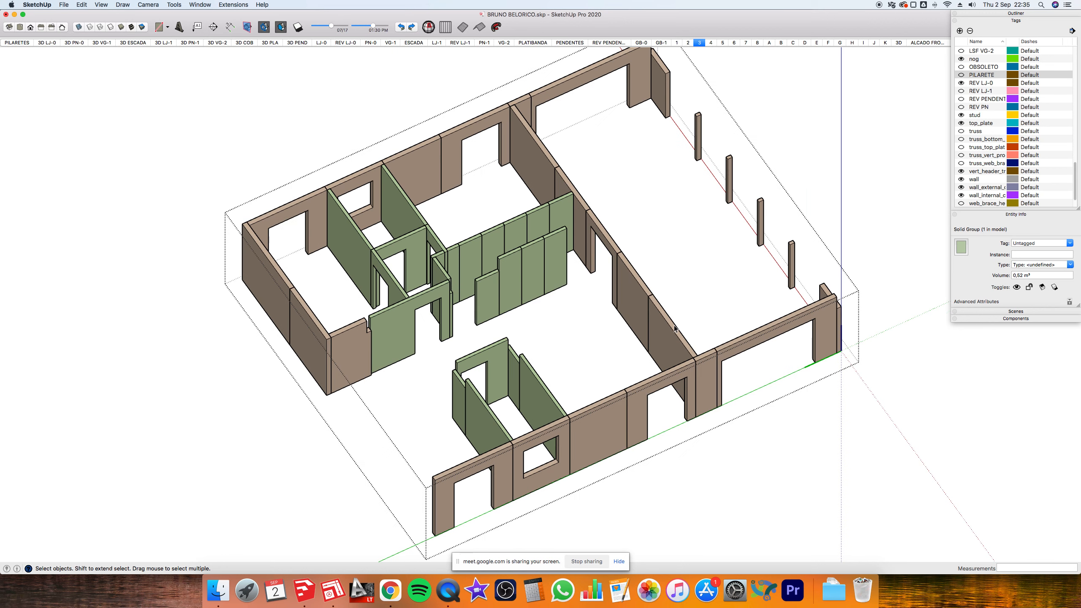
drag(748, 447, 637, 280)
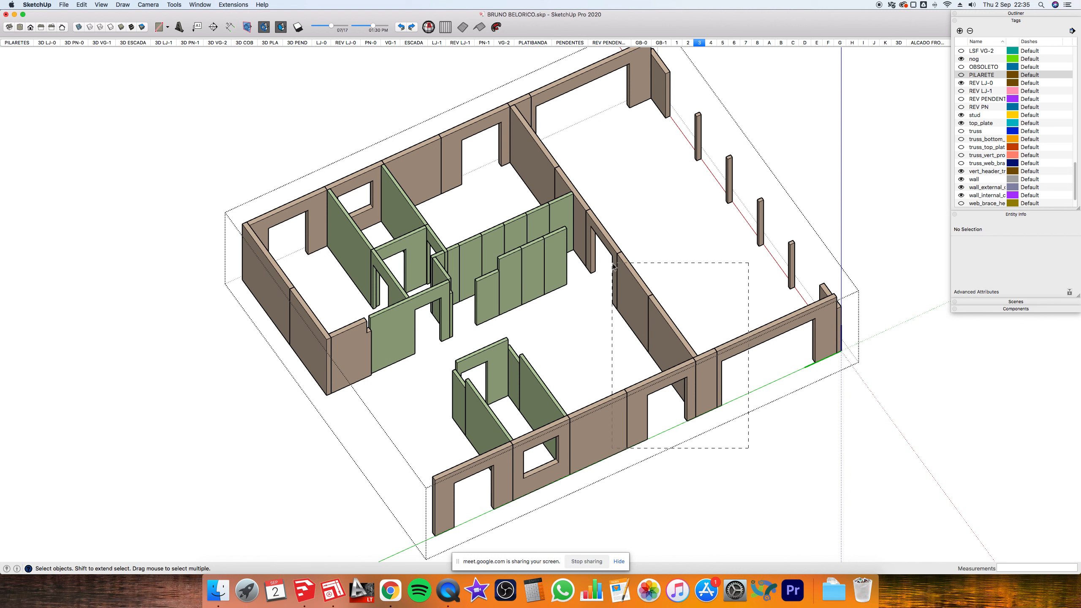
drag(613, 265, 614, 246)
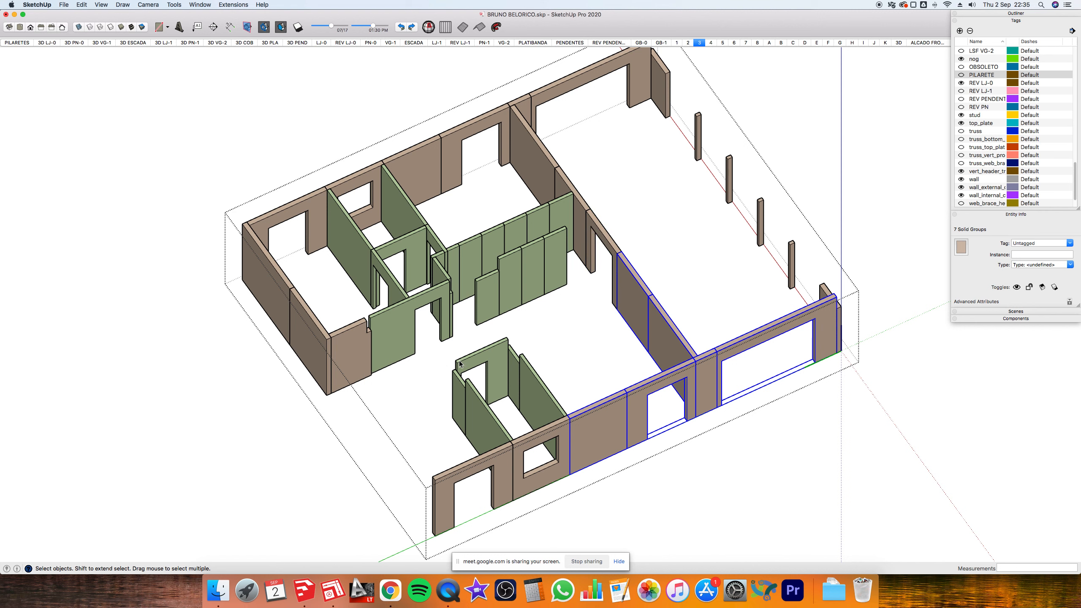
key(Delete)
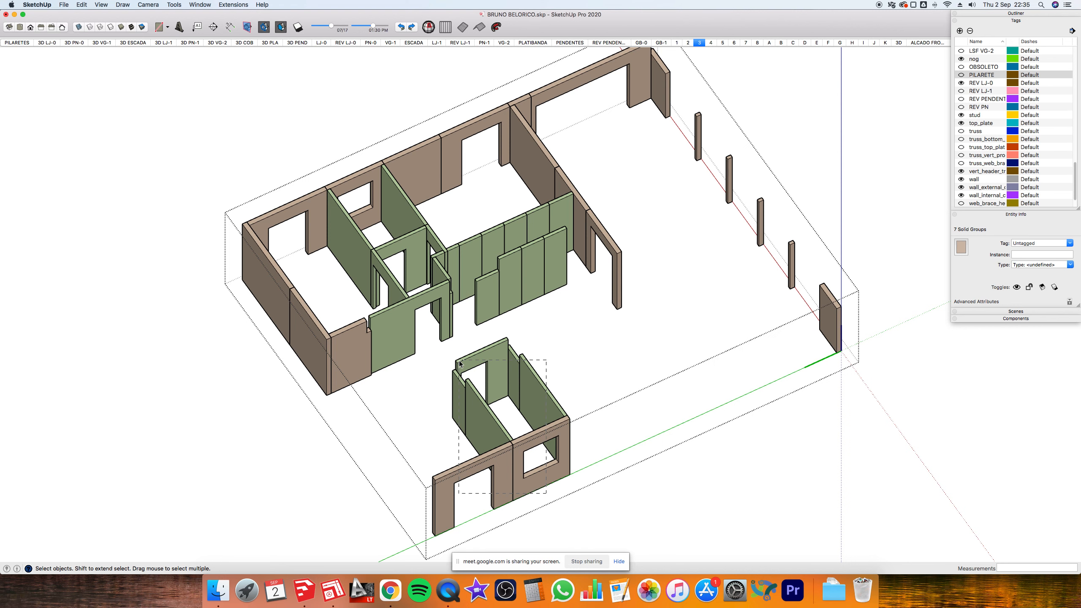
- Delete the small front room's walls and close the component
click(460, 364)
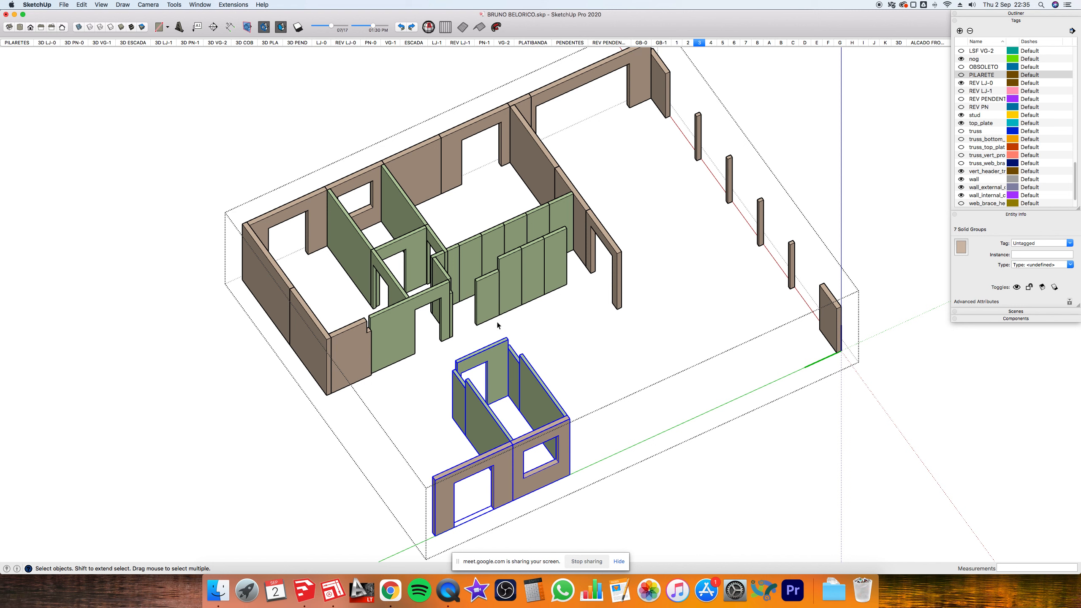
key(Delete)
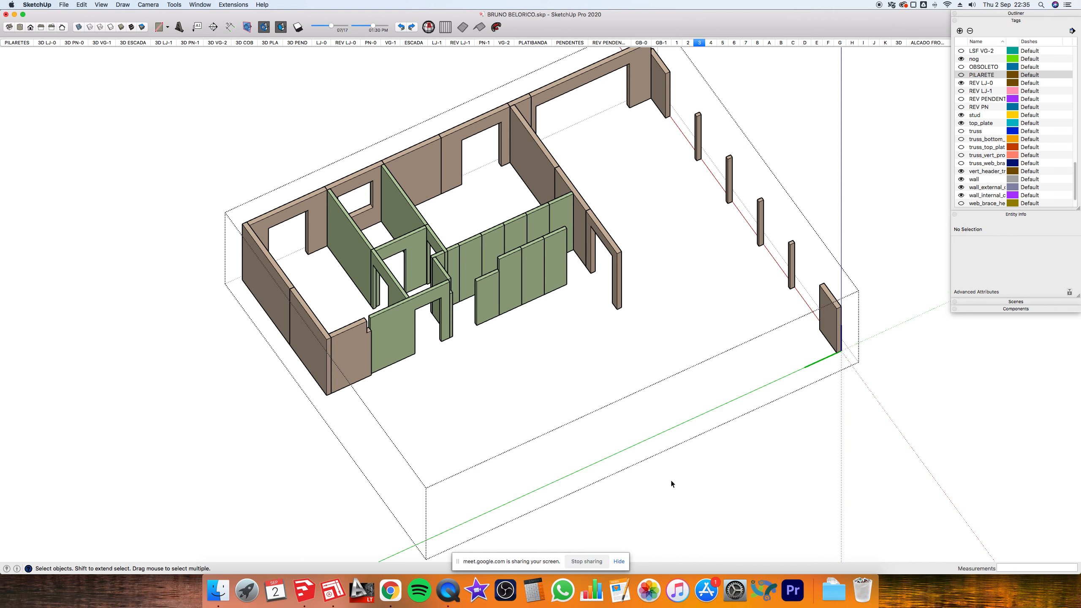
click(671, 480)
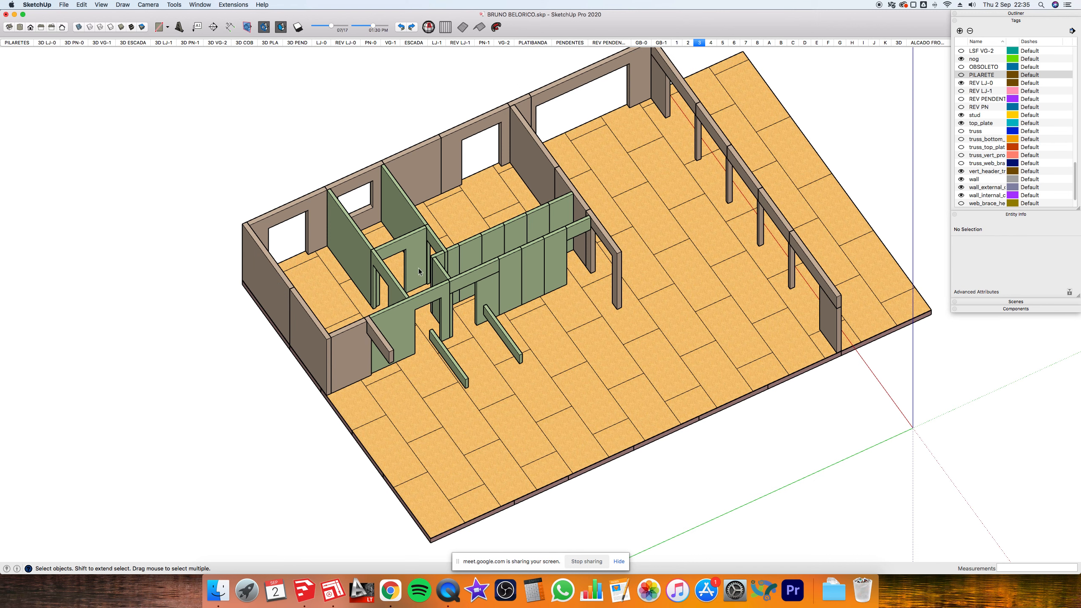
- Open the wall group and delete the three loose stud pieces
click(502, 335)
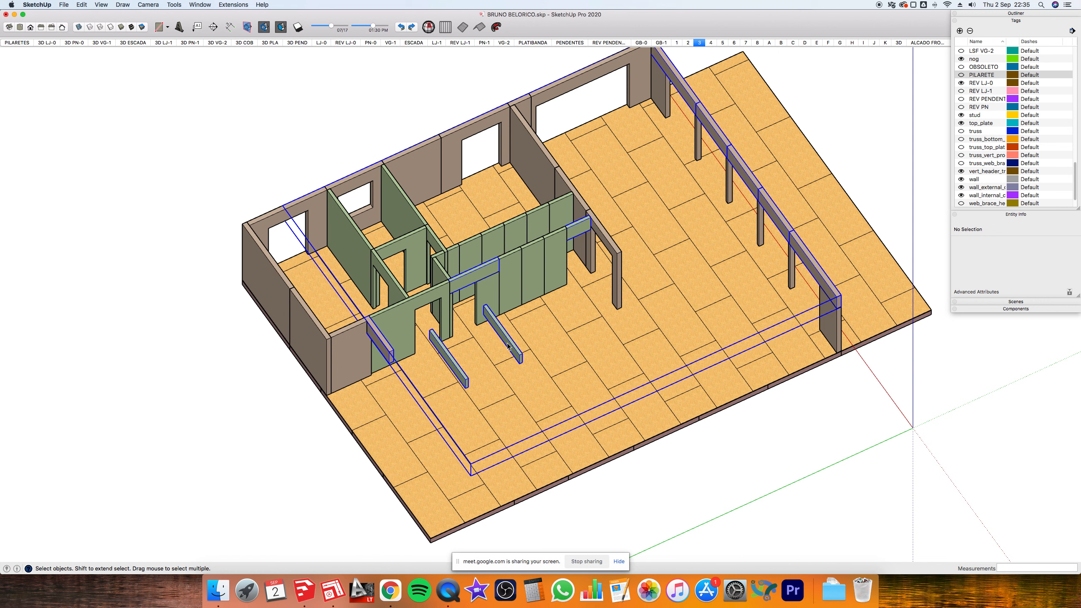
double_click(507, 345)
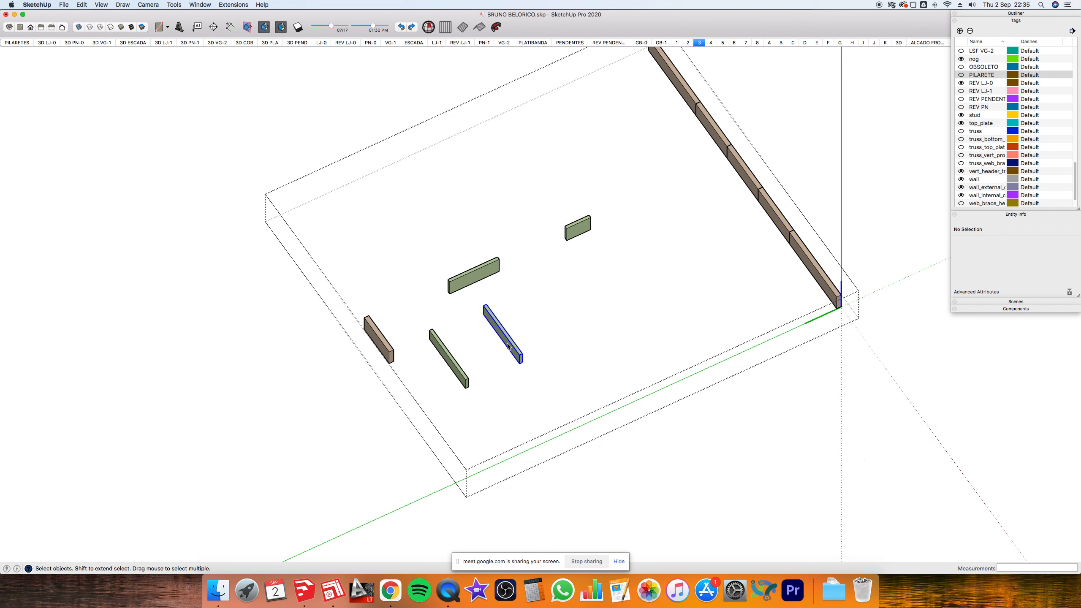
click(508, 346)
drag(528, 376, 389, 330)
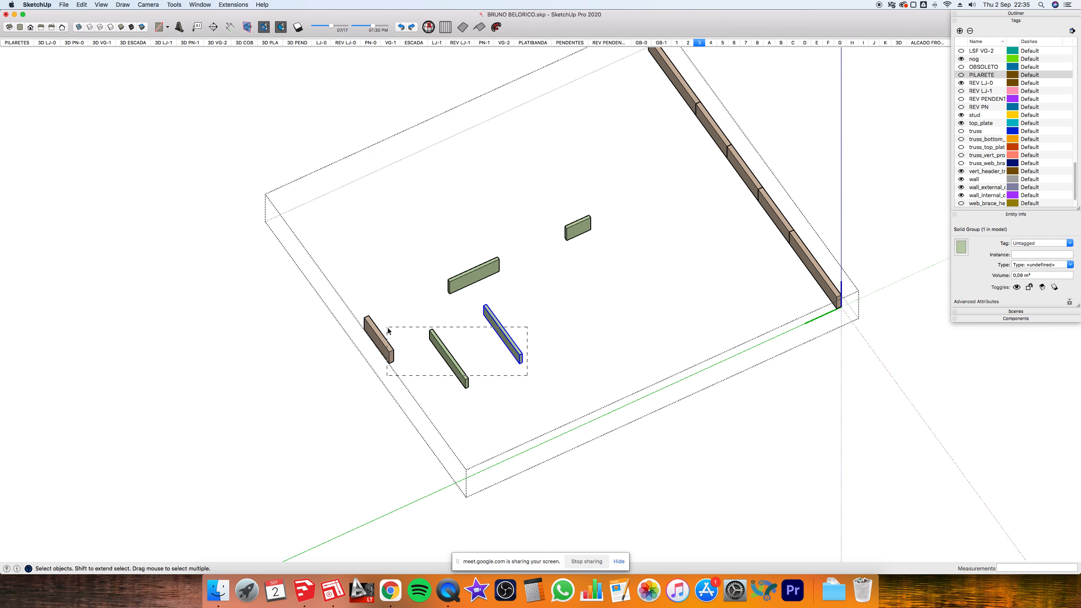
drag(527, 326, 386, 376)
key(Delete)
click(659, 430)
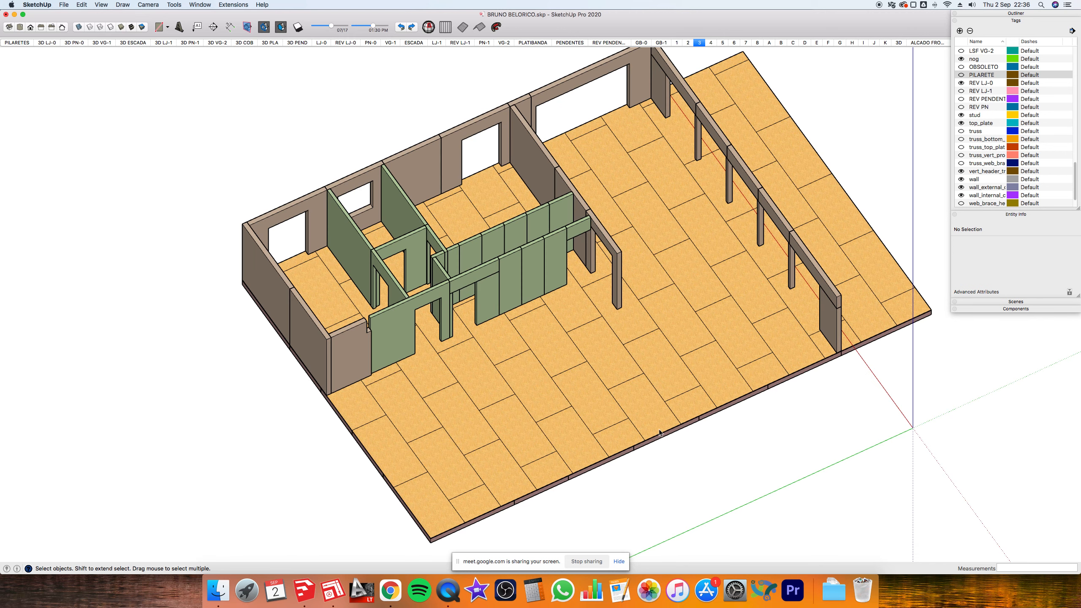
- Tilt the view toward the green walls and switch to the Google Meet call
middle_drag(637, 381, 639, 299)
scroll(525, 258, up, 5)
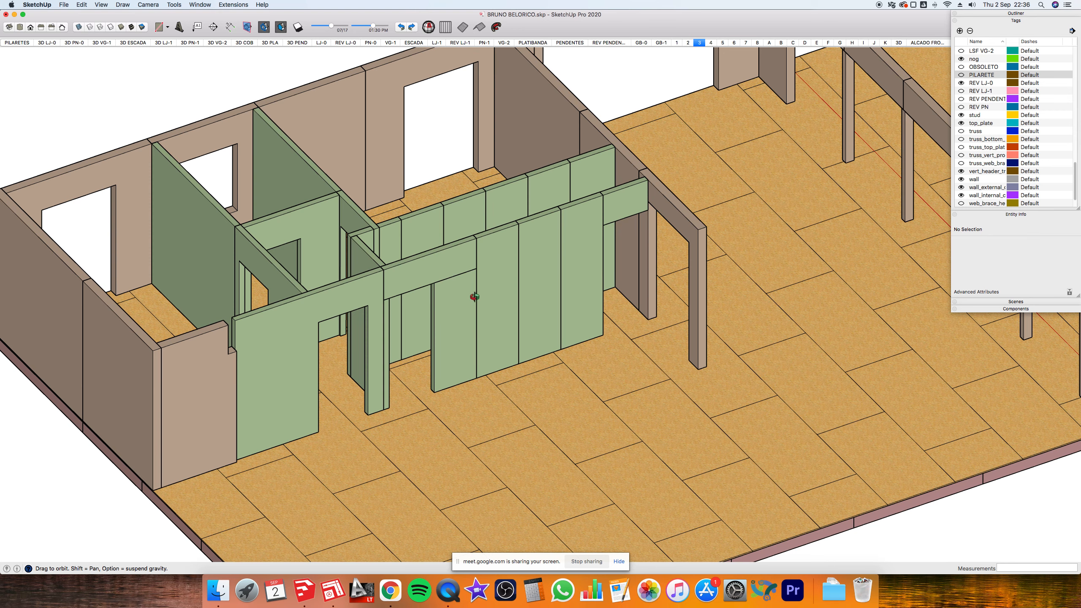
key(super+Tab)
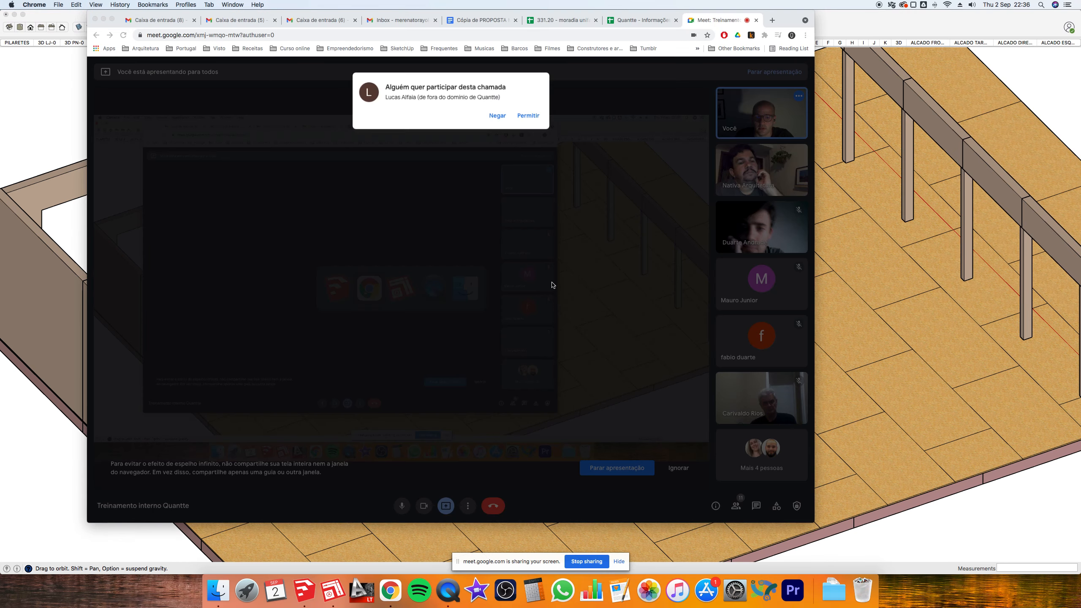
- Admit the participant asking to join, then return to SketchUp and zoom out
click(531, 109)
key(super+Tab)
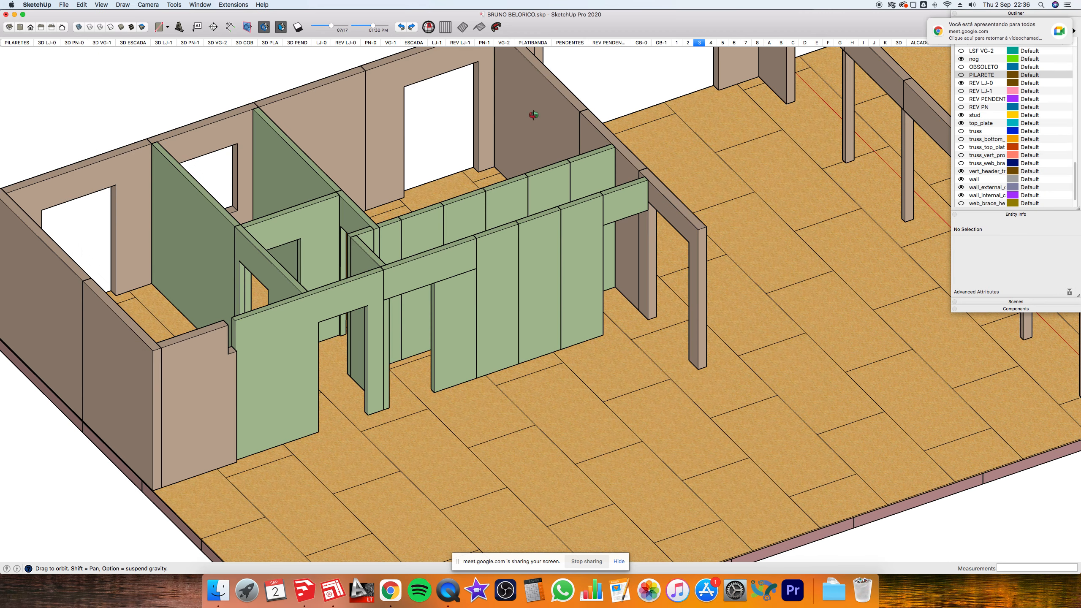
scroll(596, 304, down, 5)
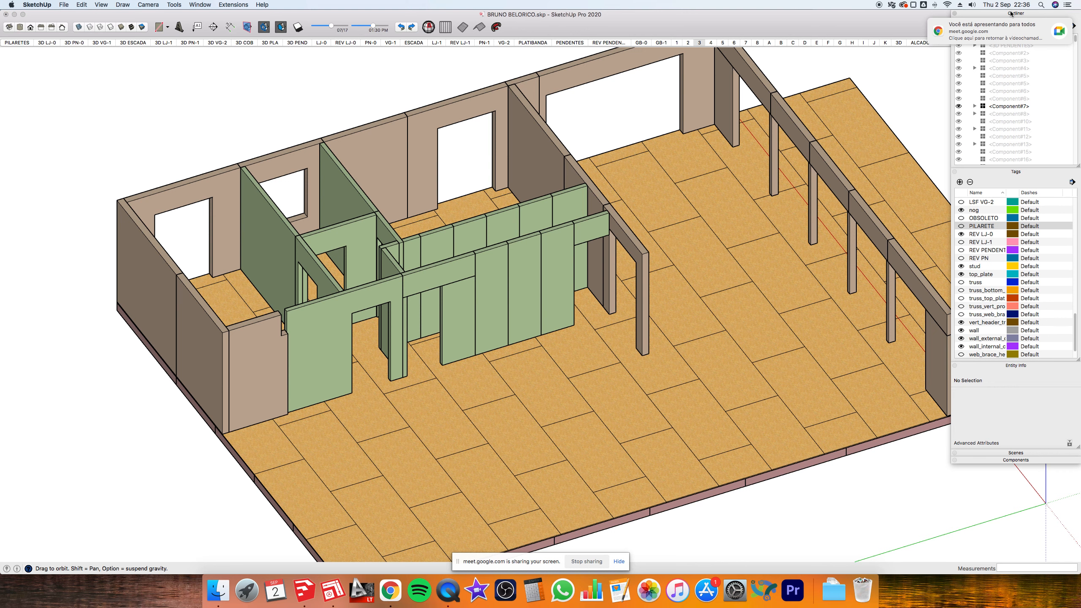
- Dismiss the sharing notice, collapse Tags and Entity Info, and expand Scenes
click(1050, 24)
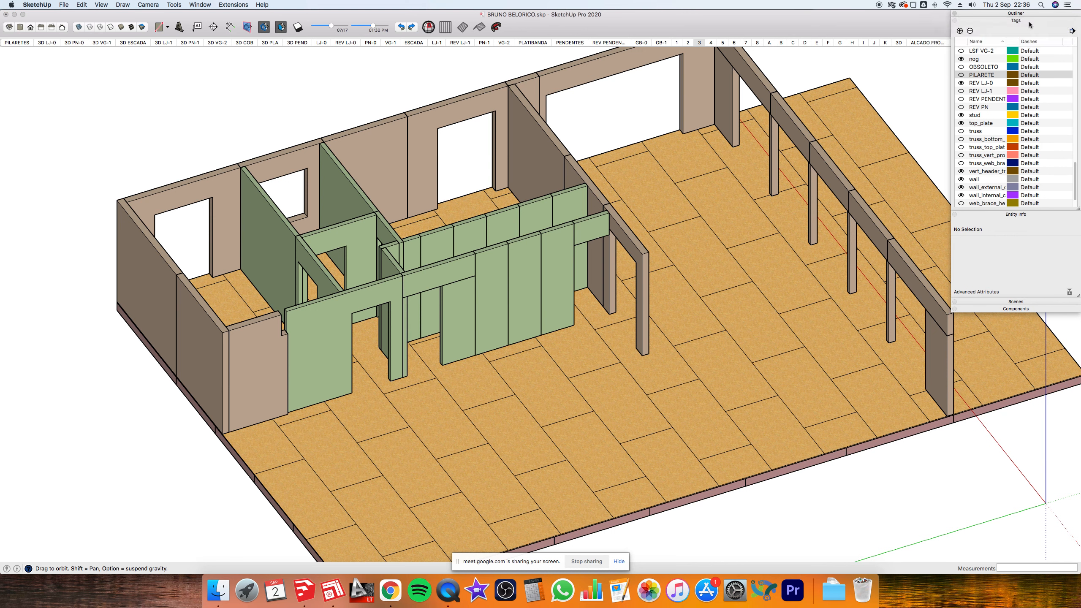
click(1020, 20)
click(1012, 29)
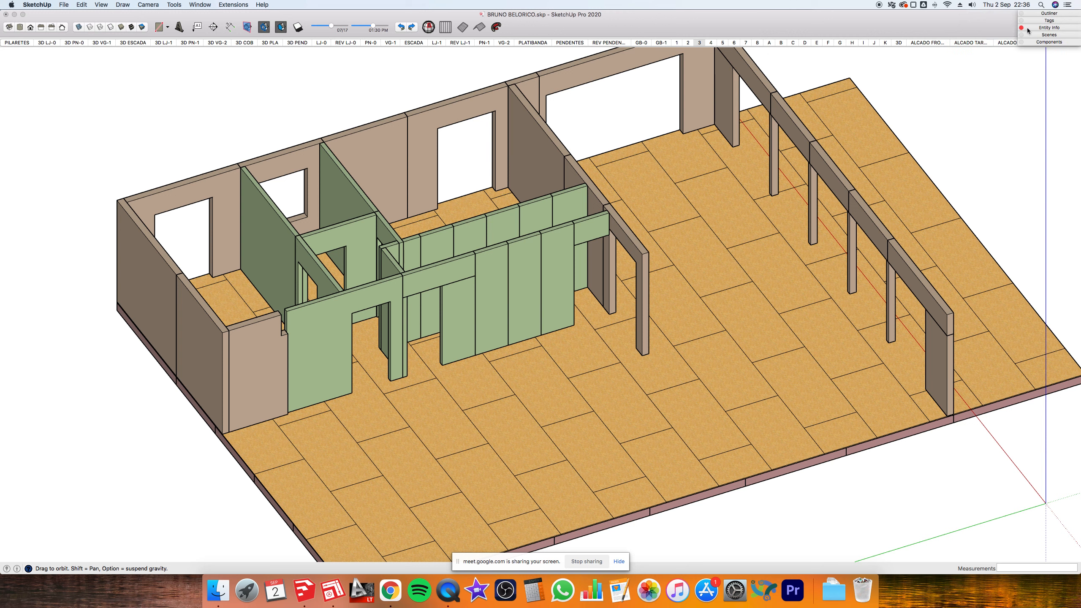
click(1048, 35)
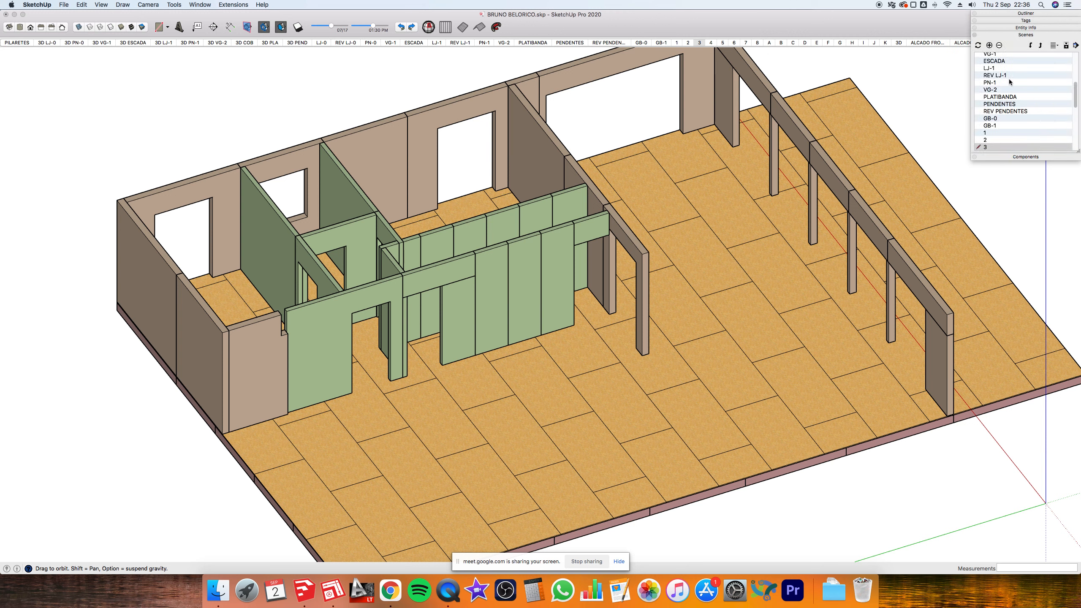
- Add a new scene after scene 3, orbit the model, and update the scene with this view
click(989, 46)
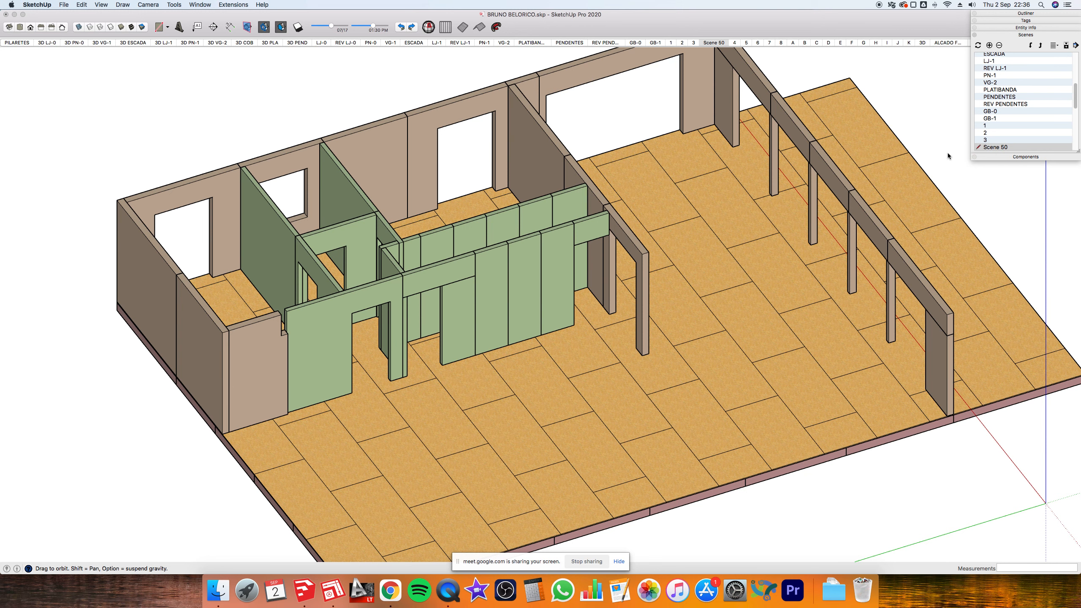
click(886, 150)
drag(888, 150, 908, 138)
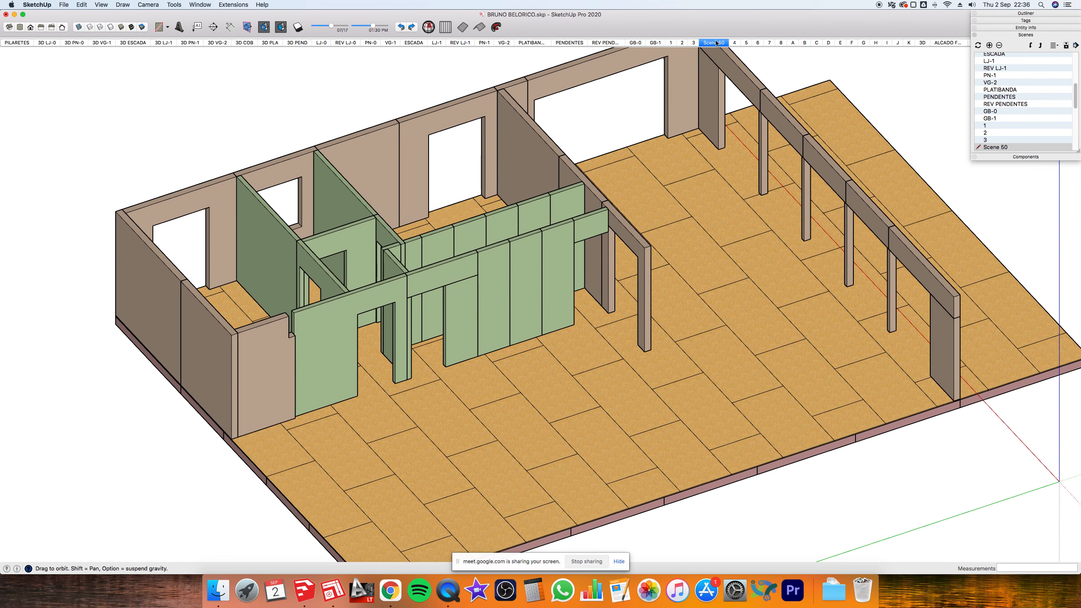
click(1066, 45)
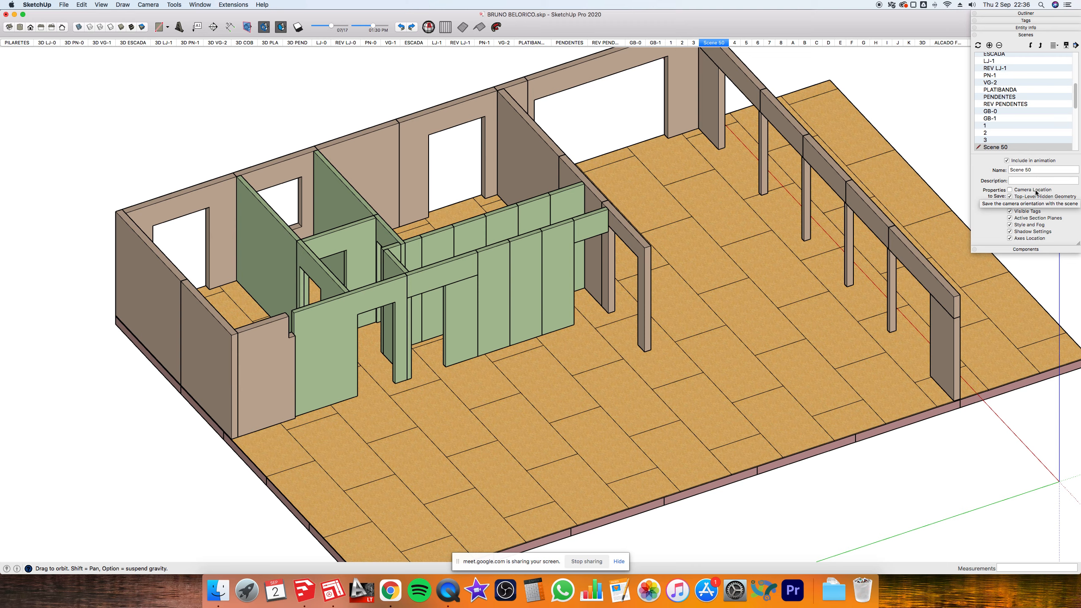
drag(916, 181, 993, 183)
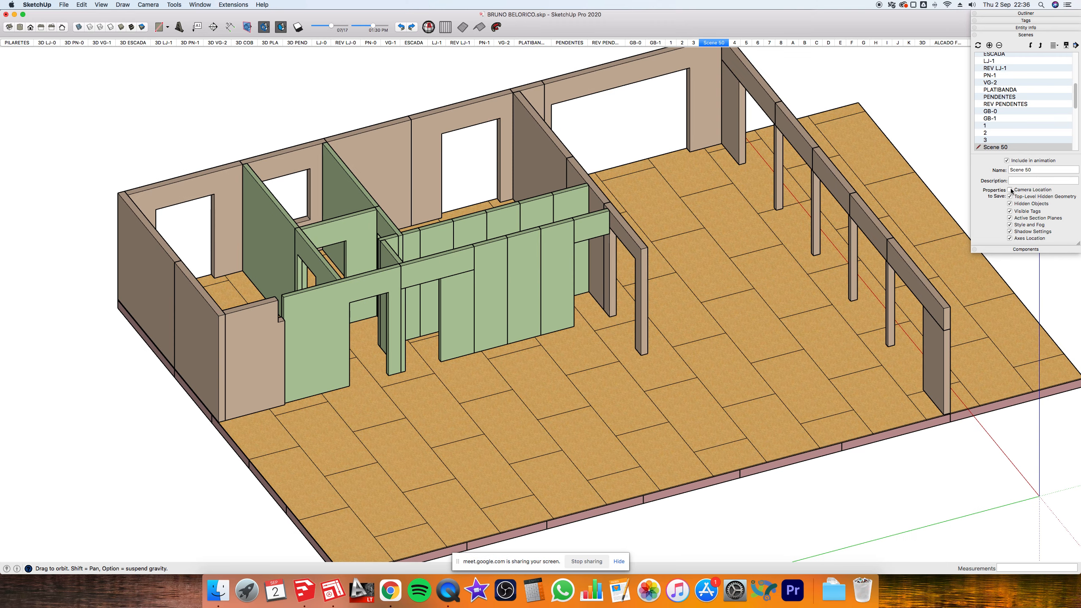
drag(714, 275, 463, 304)
scroll(463, 304, up, 3)
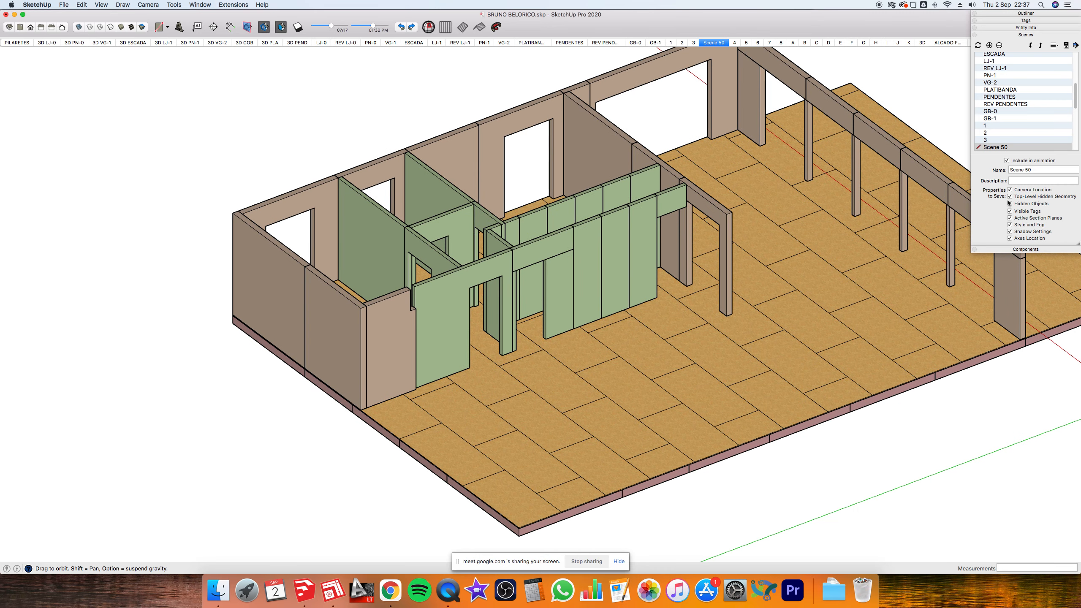
right_click(716, 44)
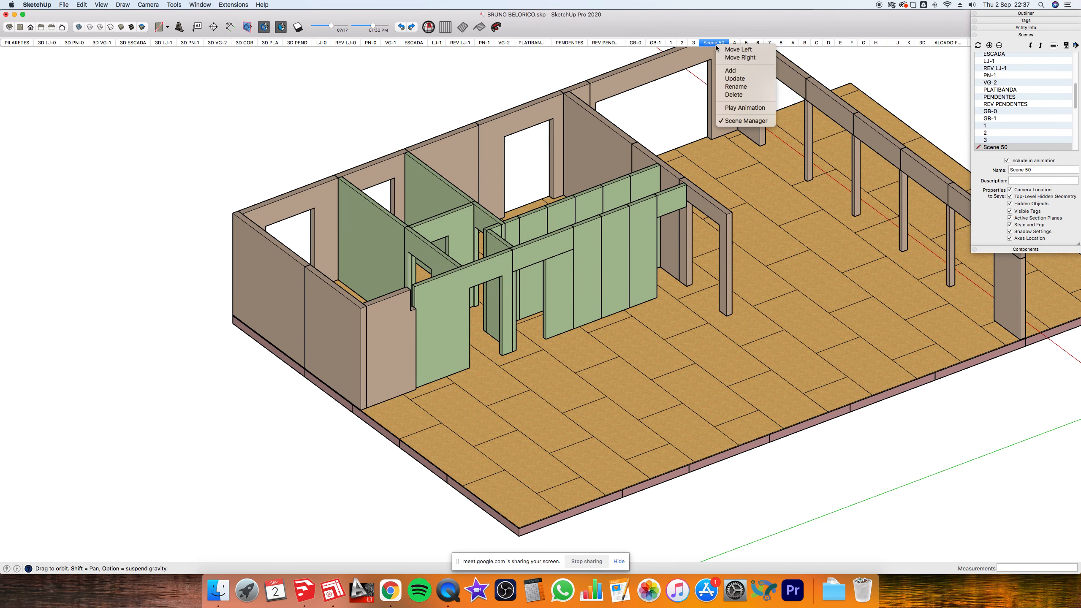
click(735, 78)
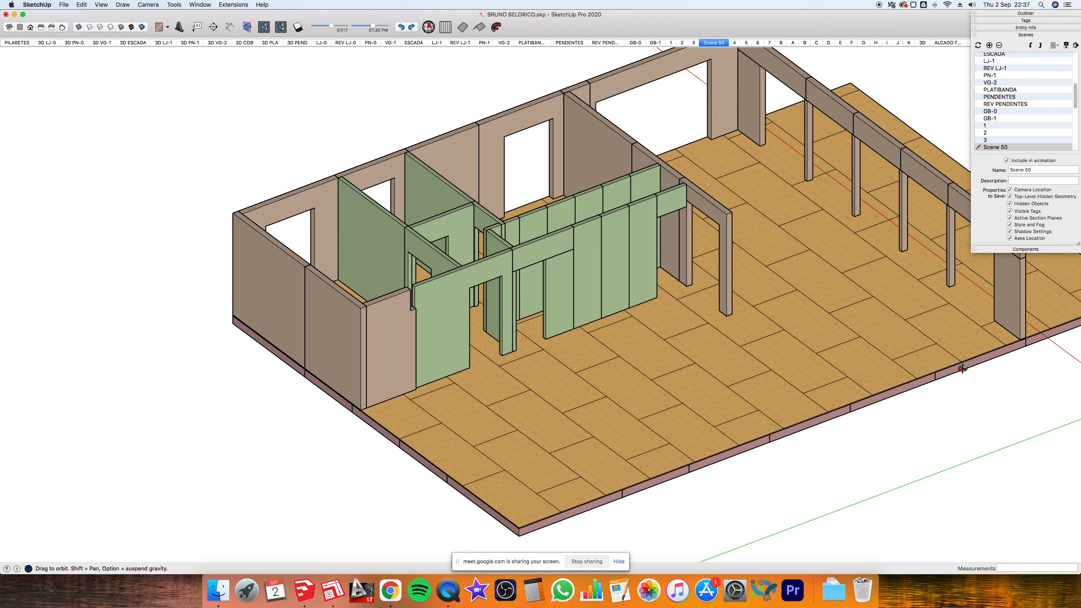
- Stop Scene 50 from saving its camera location and update the scene
click(694, 42)
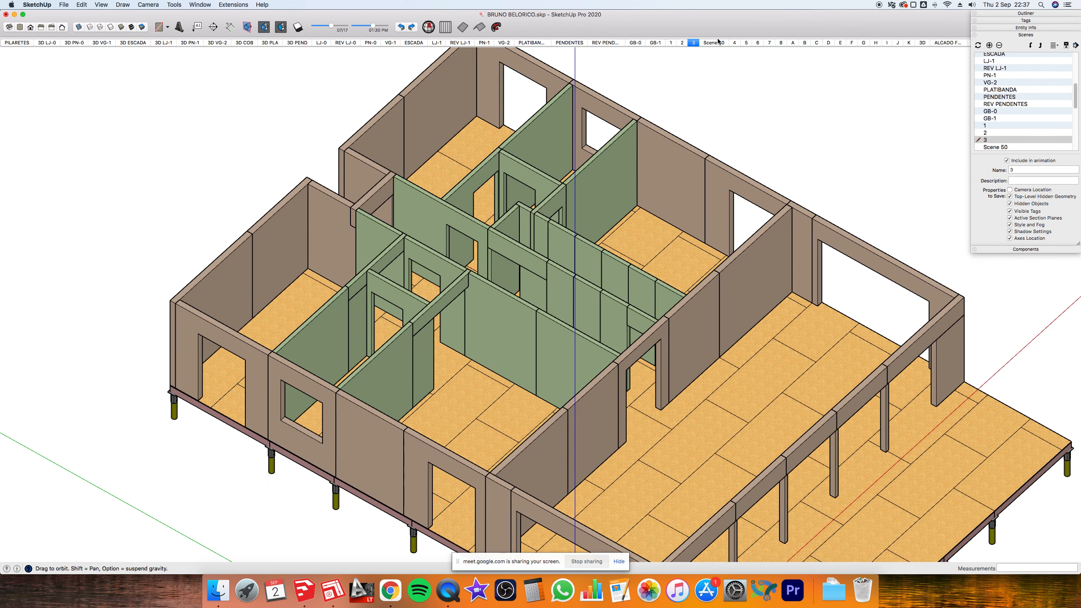
click(715, 42)
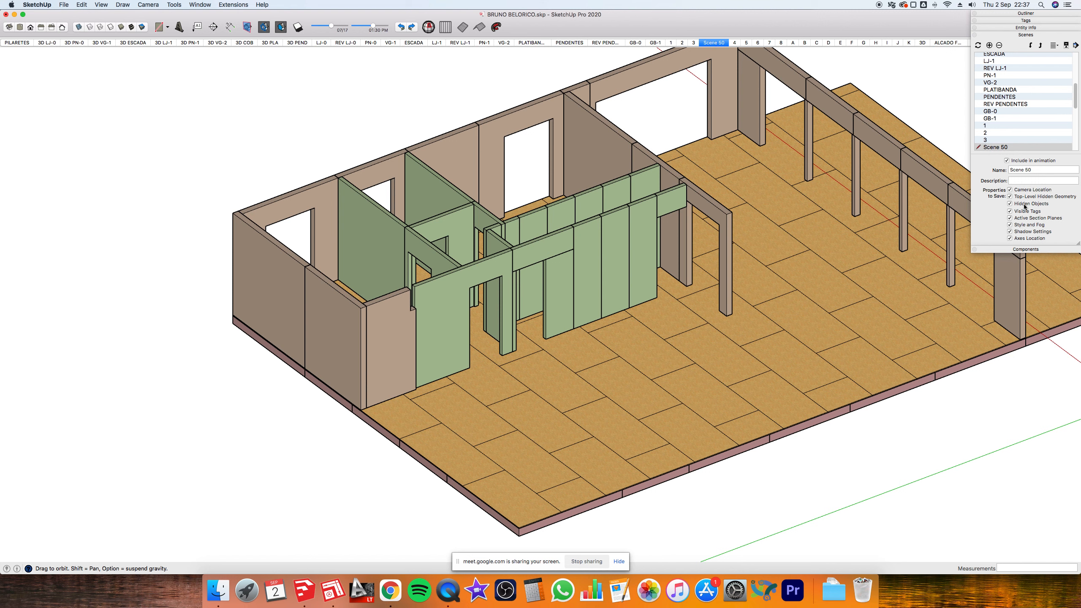
click(1010, 191)
right_click(735, 43)
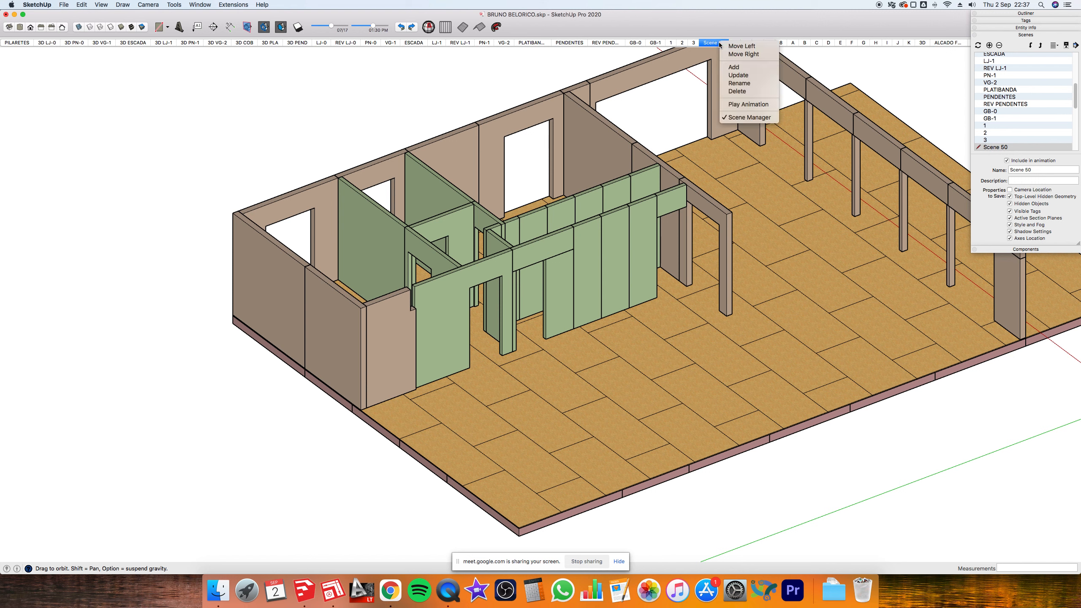
click(737, 75)
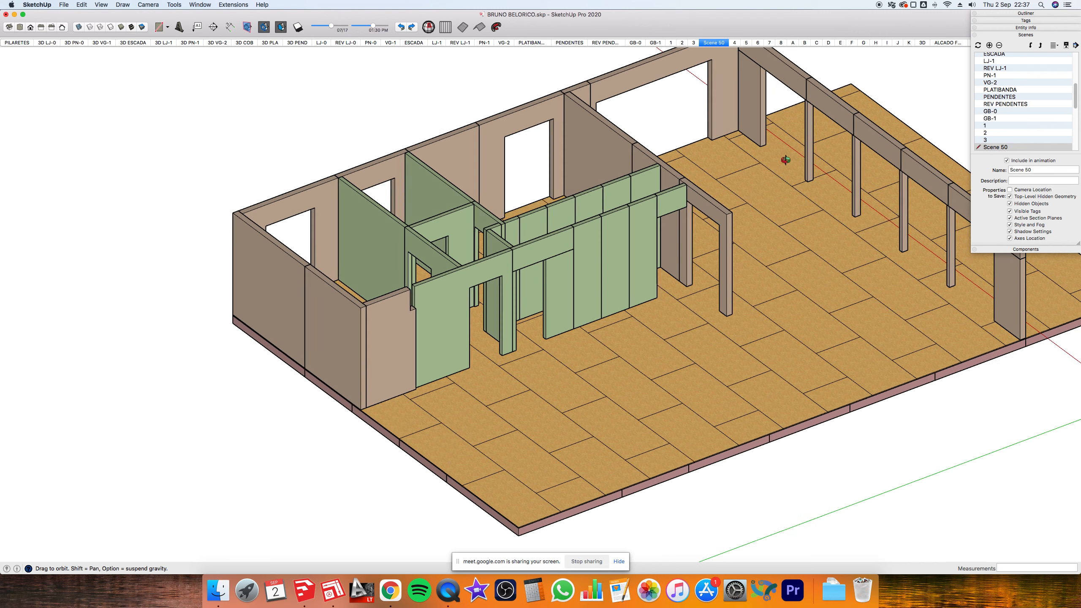
- Rename the scene to 'escada 1' and save the model
click(1042, 168)
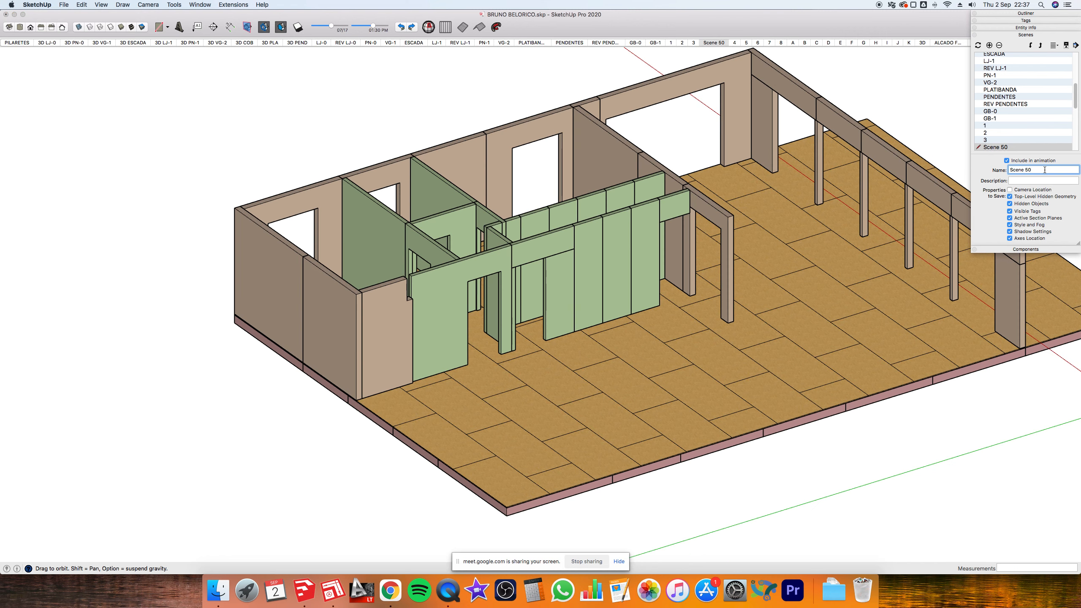
text(escada 1)
click(930, 102)
key(space)
key(super+s)
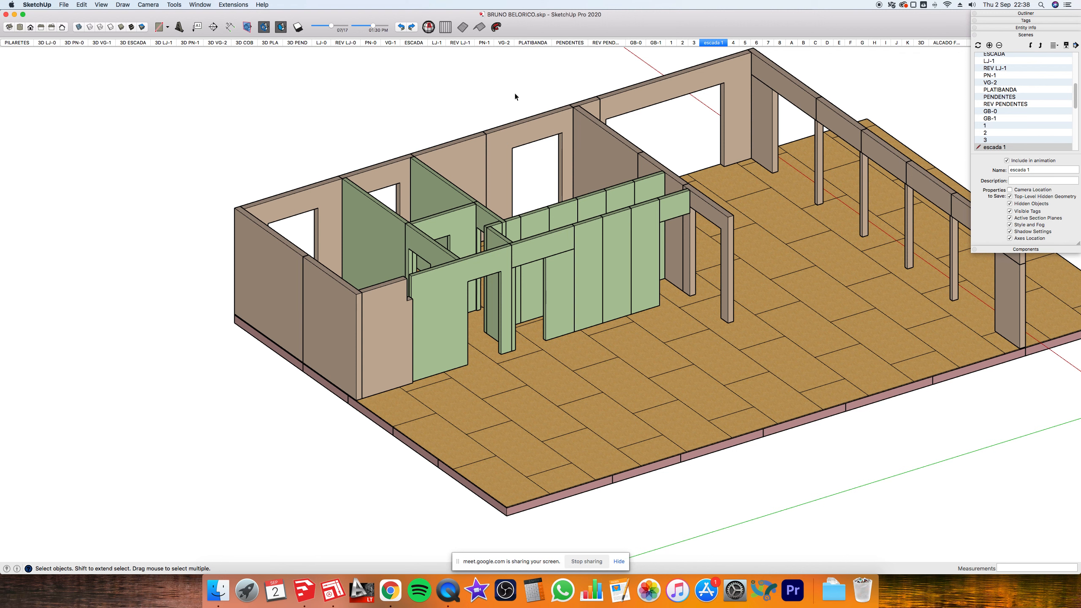
key(super+Tab)
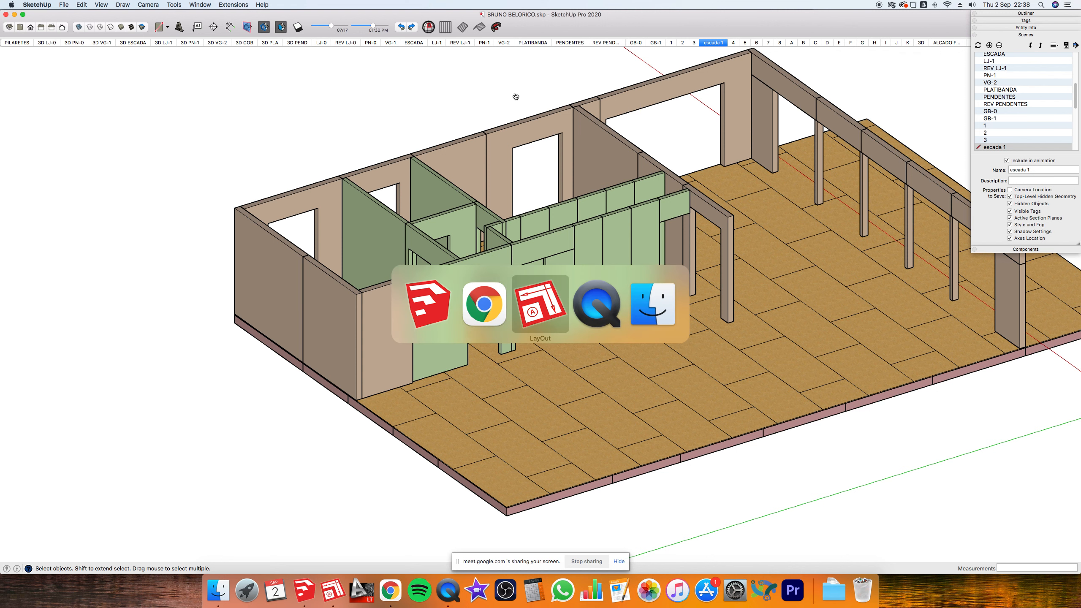
- Return to LayOut, minimizing SketchUp so the ESCADA document is in front
key(super+Tab)
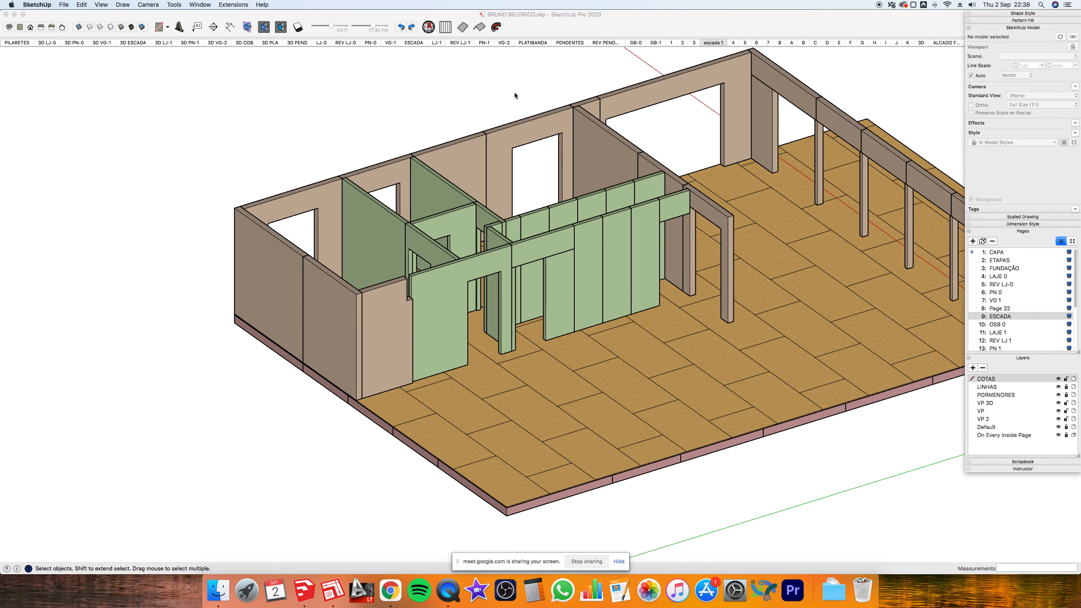
click(15, 14)
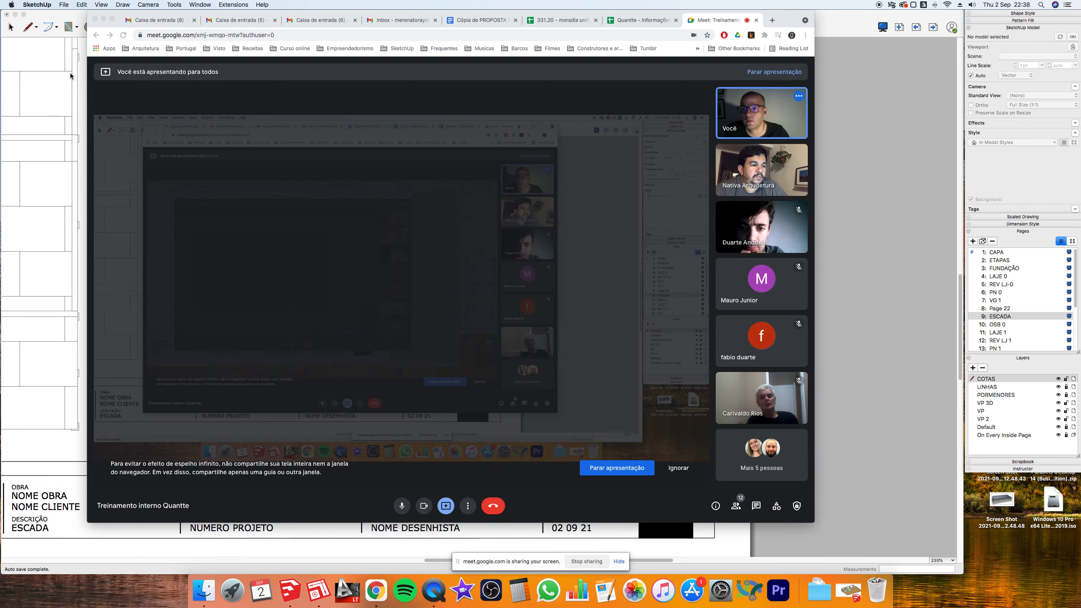
click(57, 75)
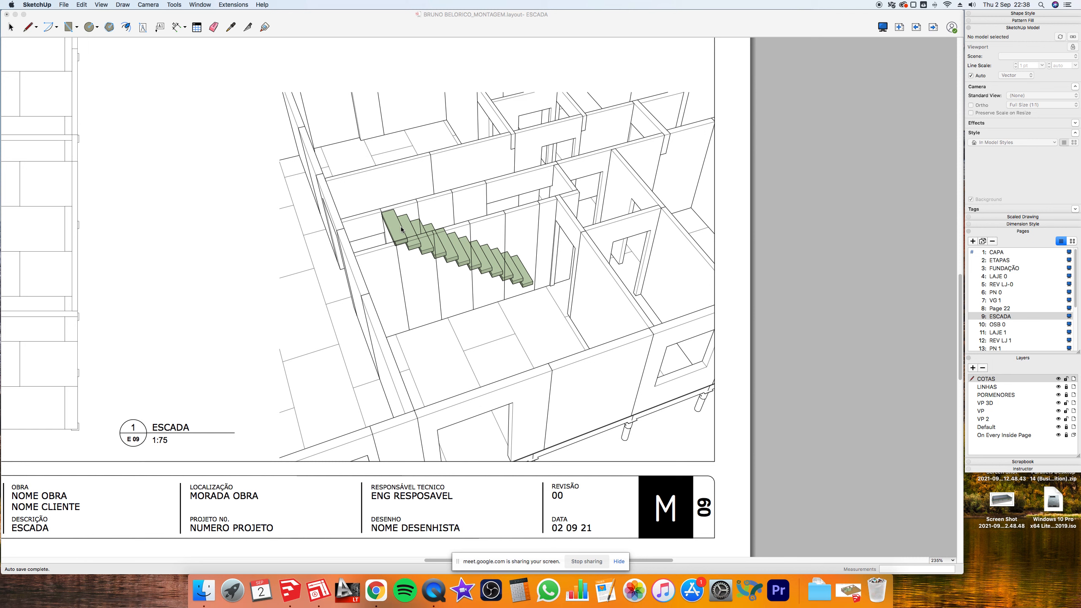
- Refresh the selected stair viewport with Update Model Reference
click(562, 202)
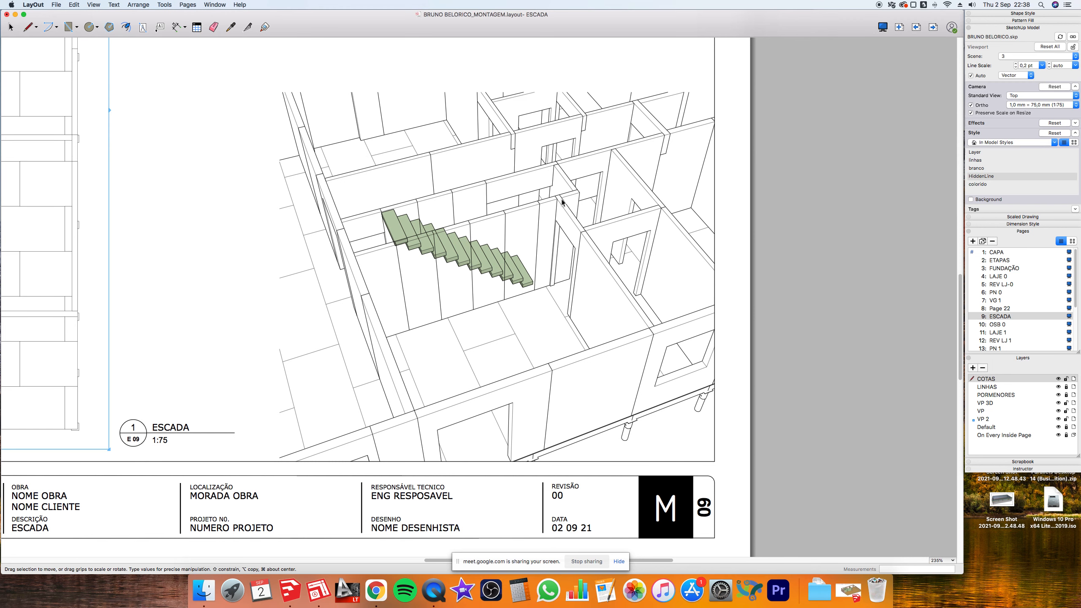
click(562, 201)
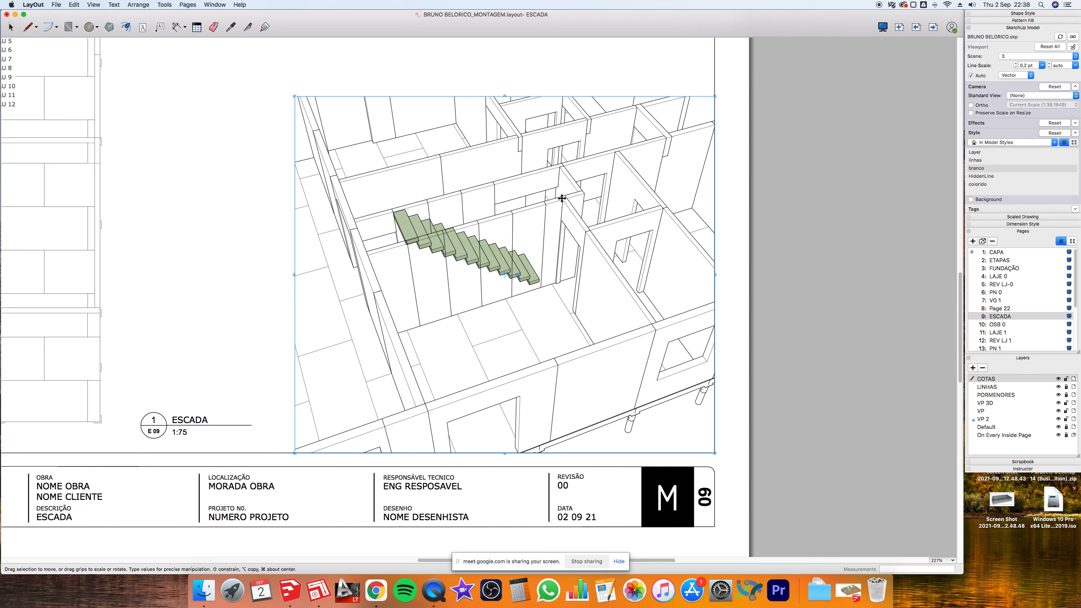
right_click(561, 199)
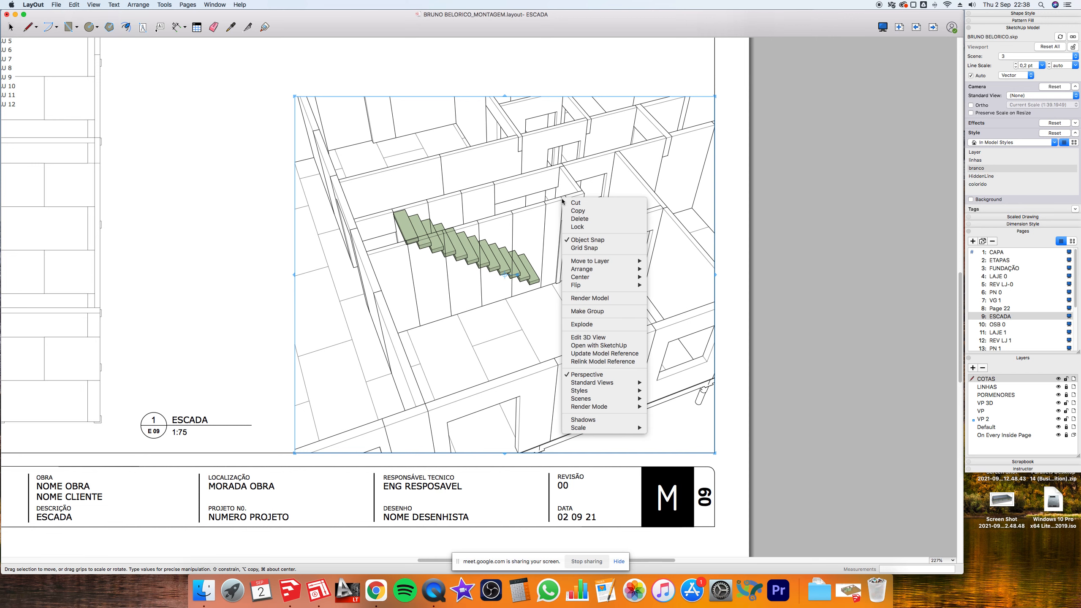
click(601, 354)
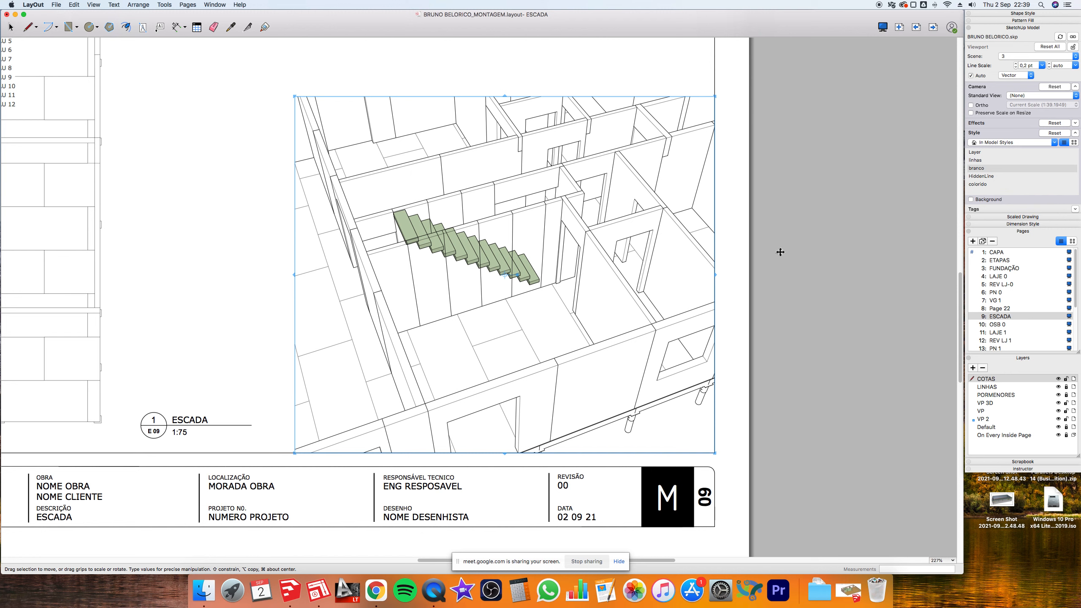
- Move the walls viewport right off the stairs, then go back to SketchUp
click(759, 241)
scroll(758, 240, down, 2)
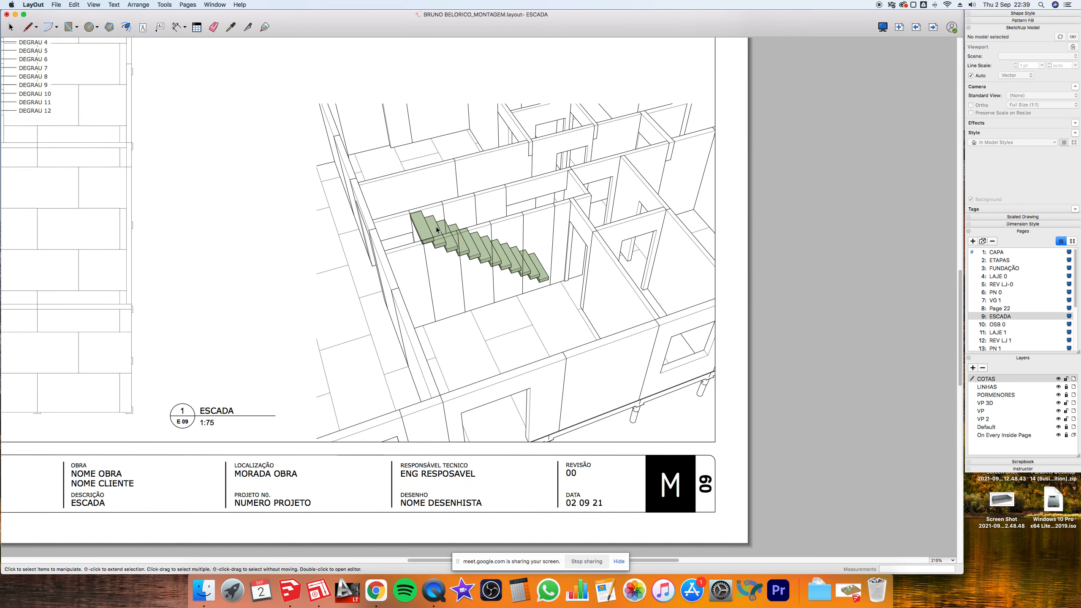
drag(436, 226, 764, 189)
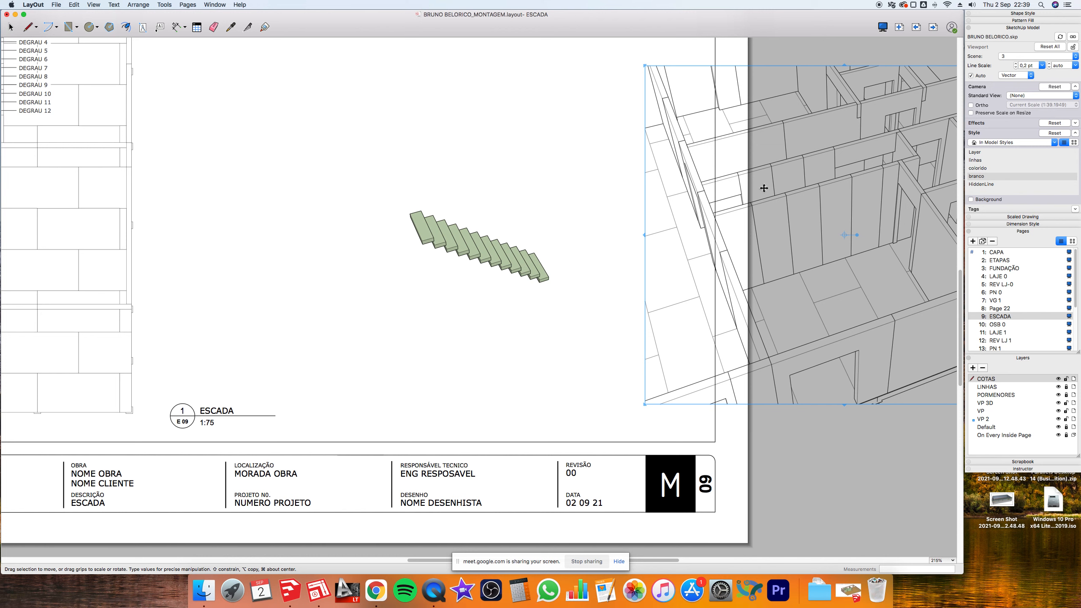
key(super+Tab)
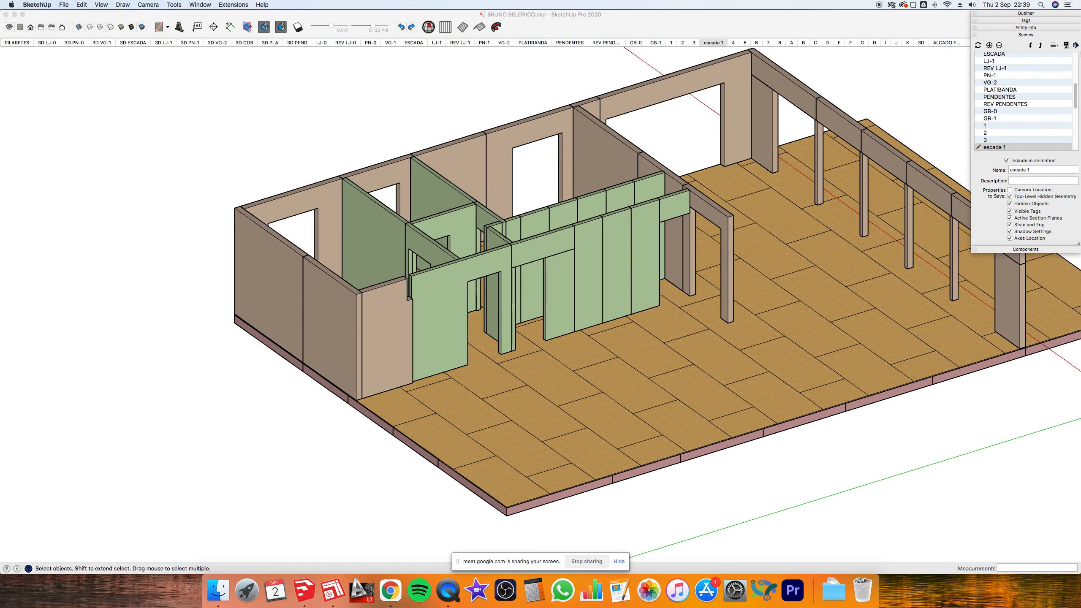
- Turn off Profiles in the current style's Edge settings
click(1032, 36)
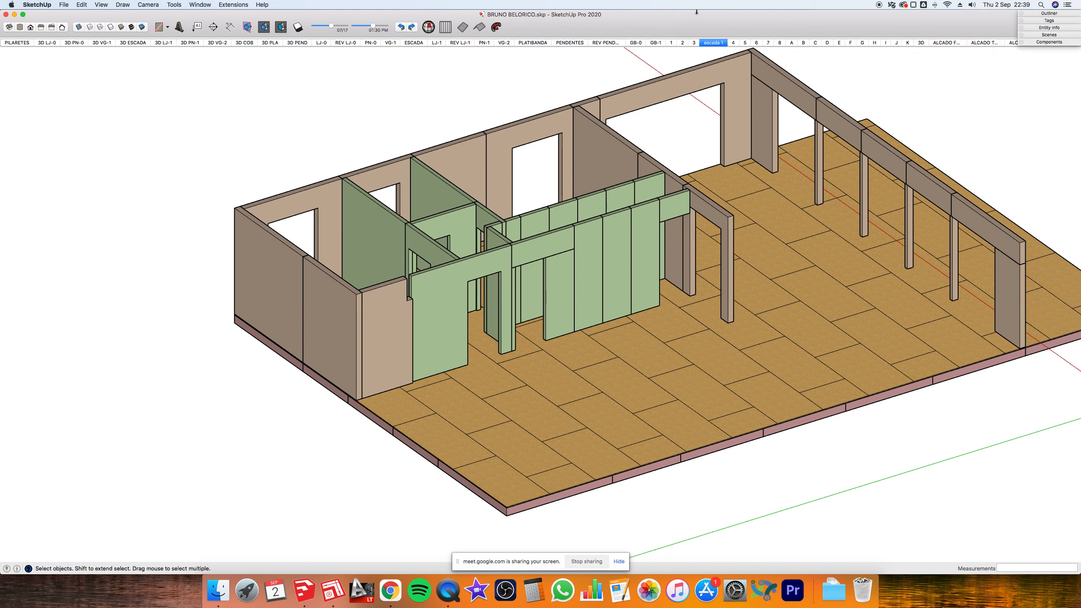
click(248, 6)
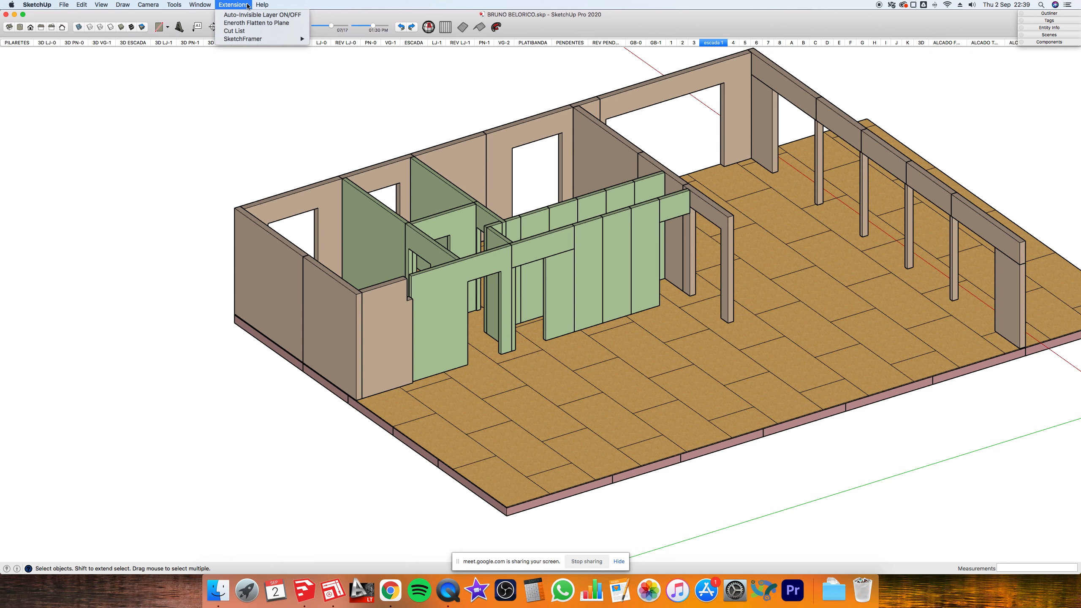
mouse_move(200, 5)
click(218, 110)
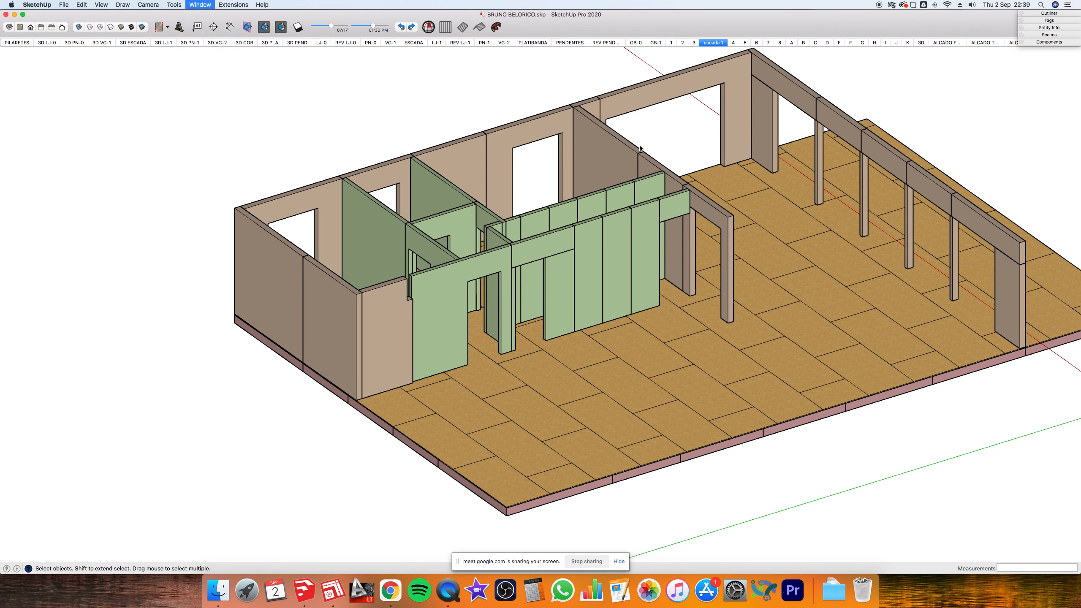
click(1029, 281)
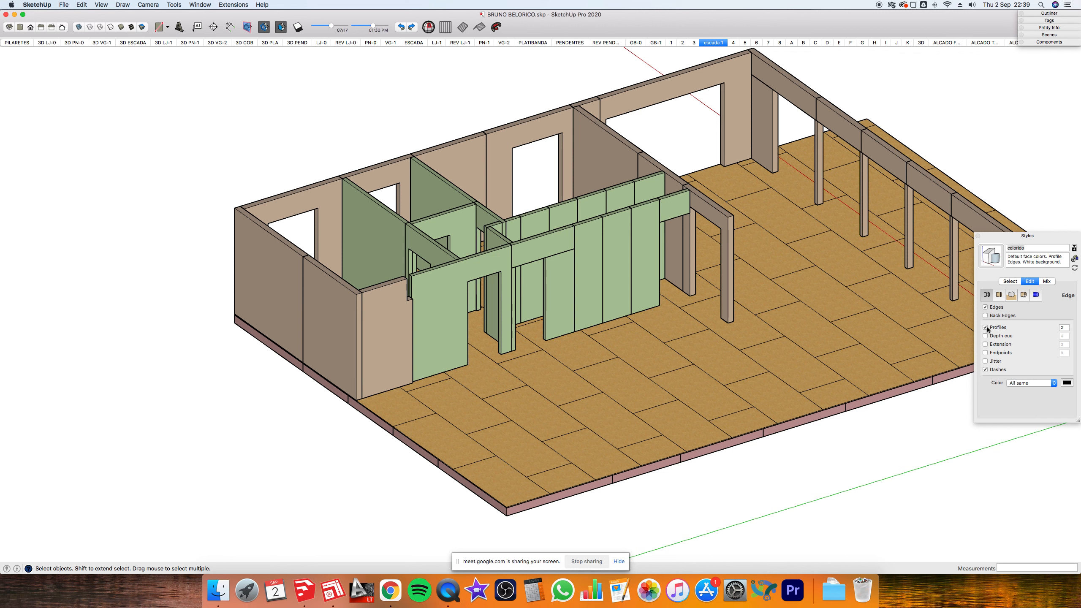
click(985, 327)
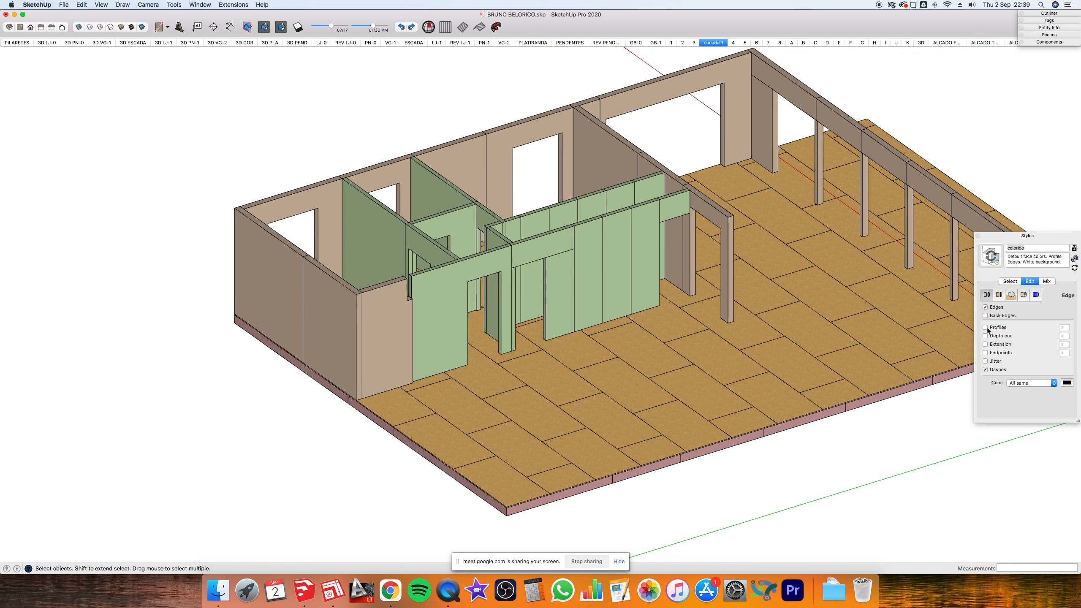
click(986, 327)
click(985, 328)
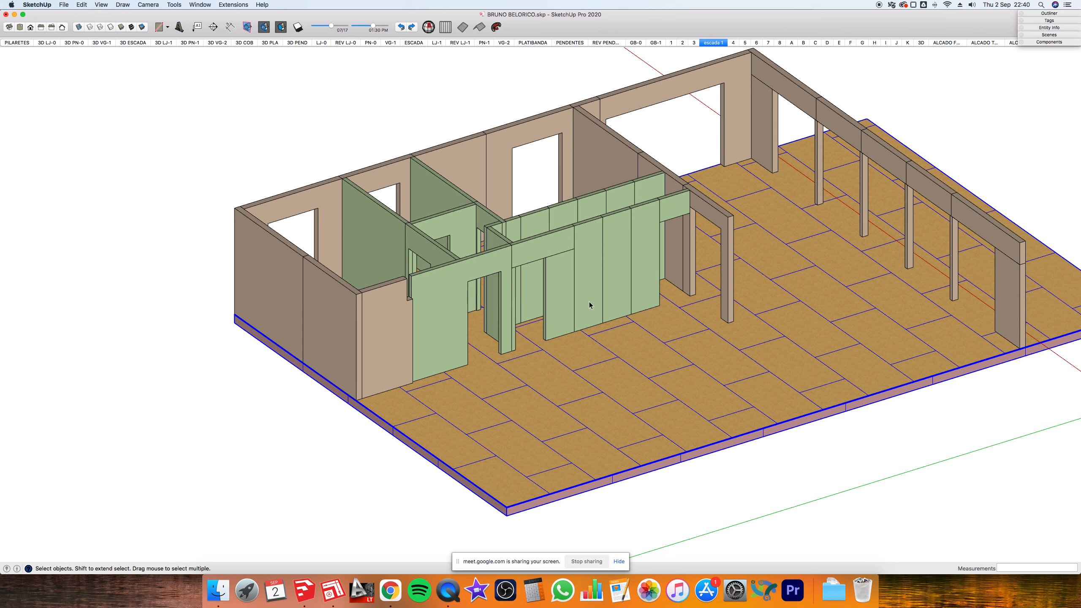
- Clear the floor selection and expand the scenes list to show escada 1
scroll(590, 301, down, 1)
click(945, 98)
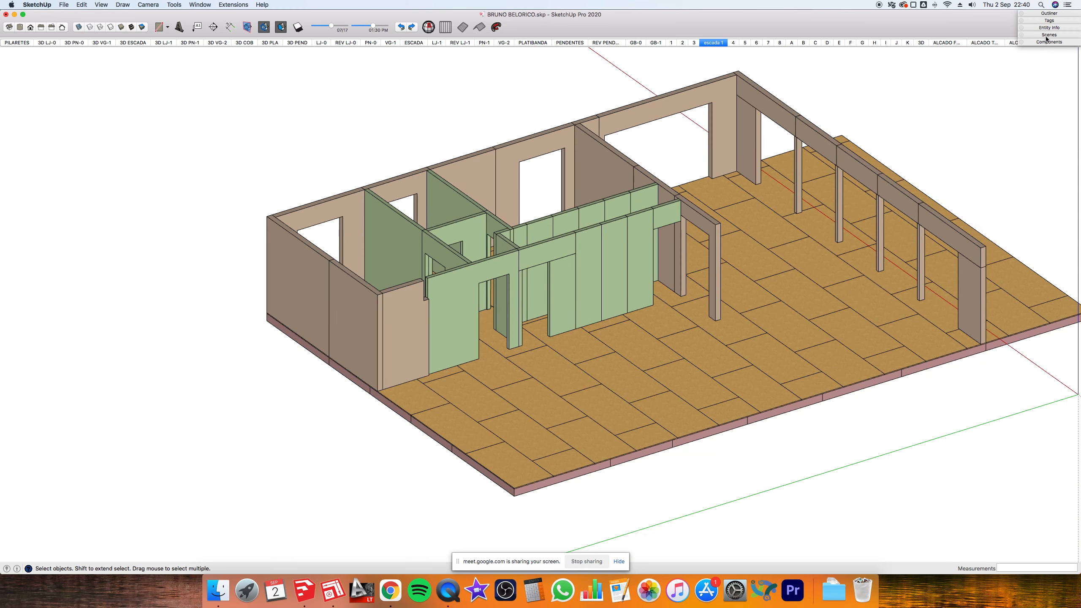
click(1047, 36)
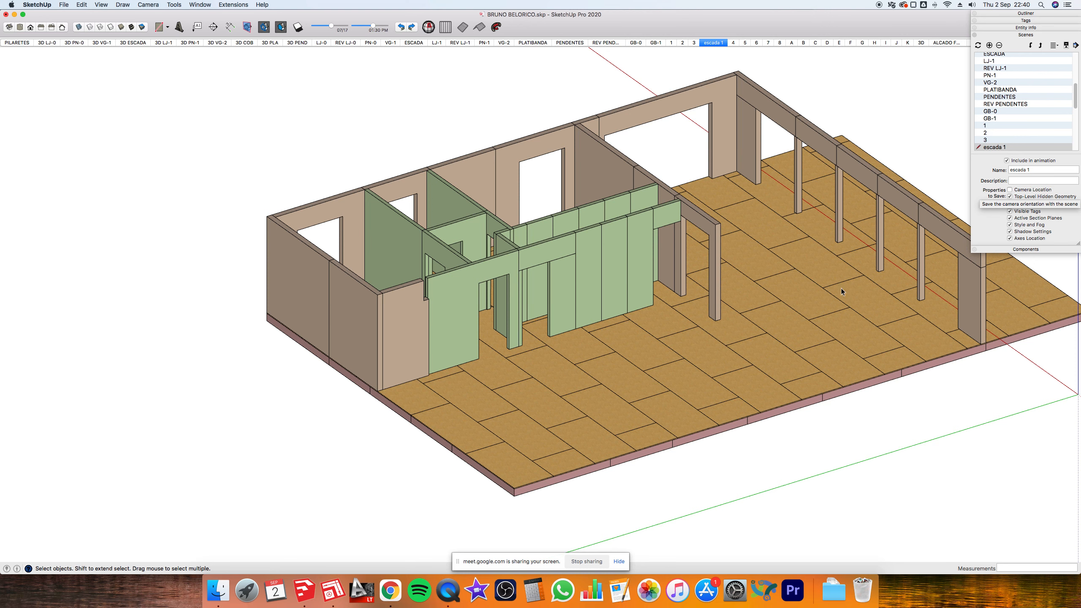
- Flip through scenes 4 to 8, ending on scene 4's roof view
click(735, 42)
click(746, 42)
click(756, 42)
click(778, 42)
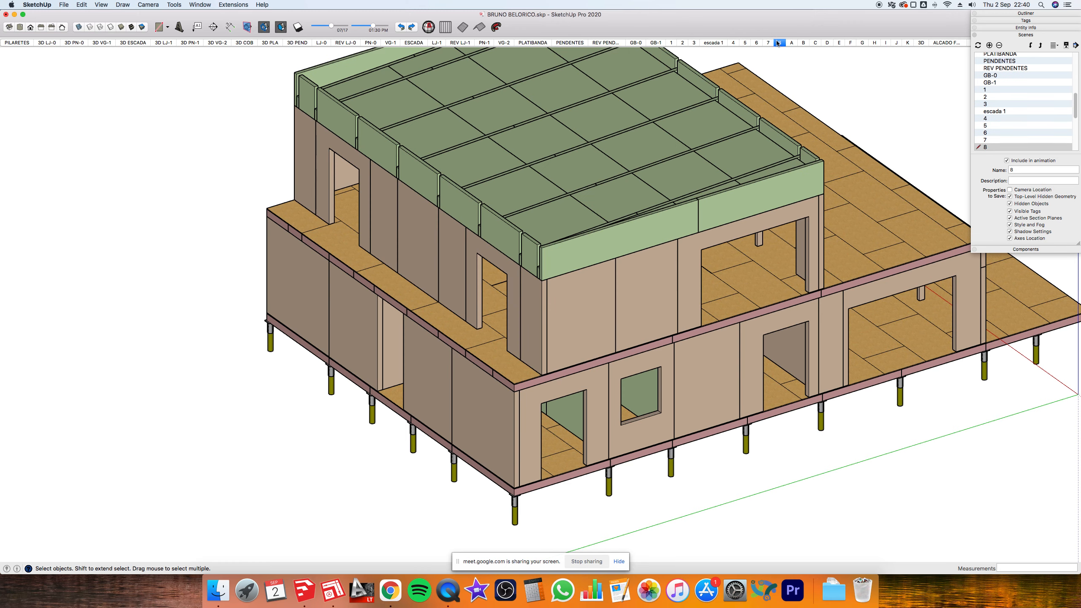
click(768, 43)
click(756, 43)
click(734, 42)
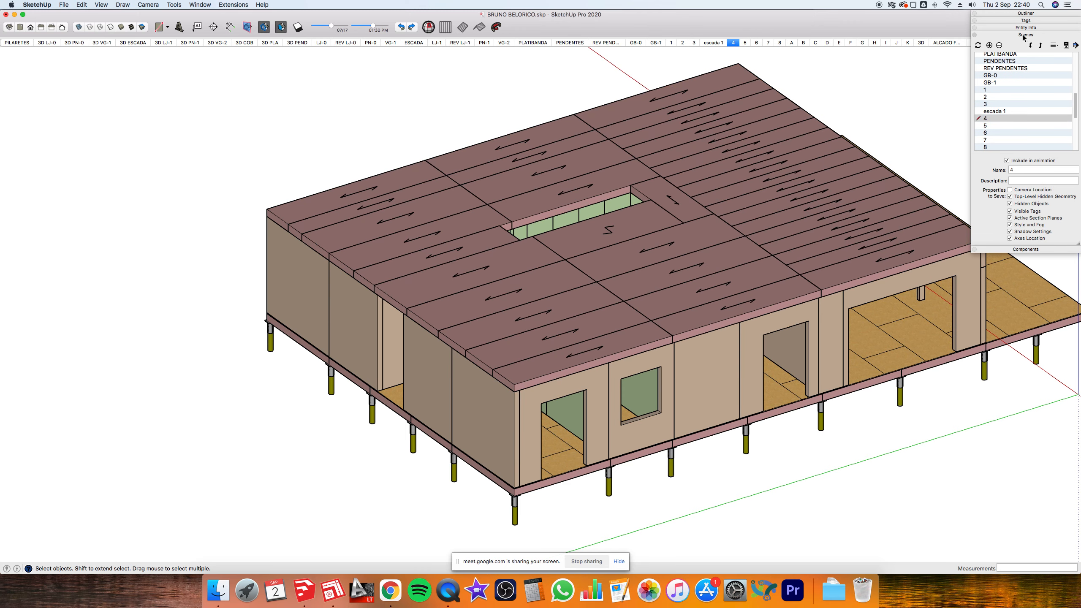
- Reposition the floating Scenes panel group and reopen its scene list and details
click(1026, 36)
drag(1052, 8, 990, 55)
click(988, 81)
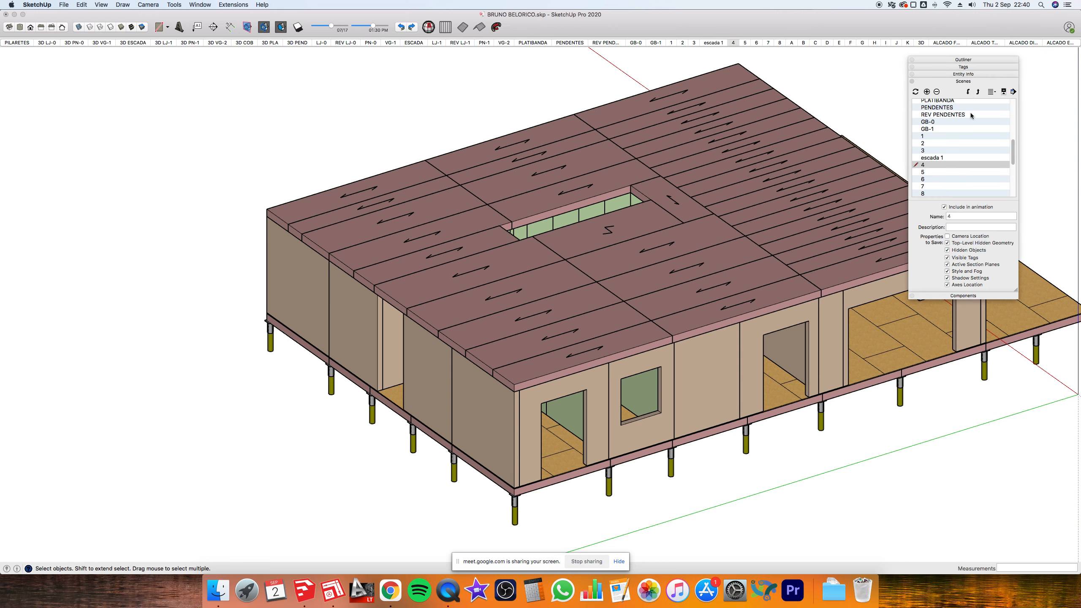
click(1003, 92)
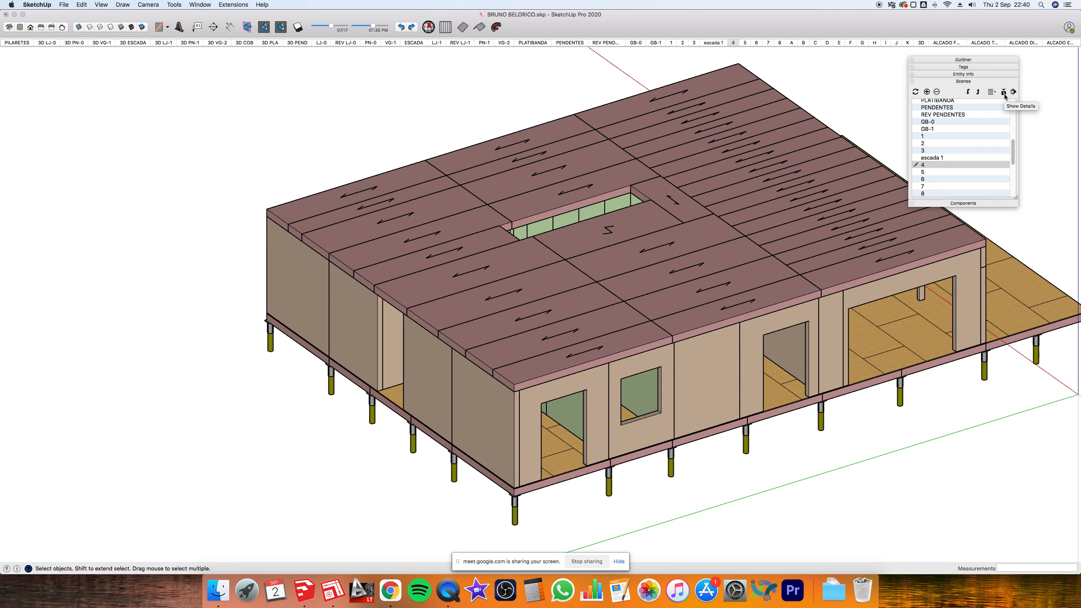
click(1004, 92)
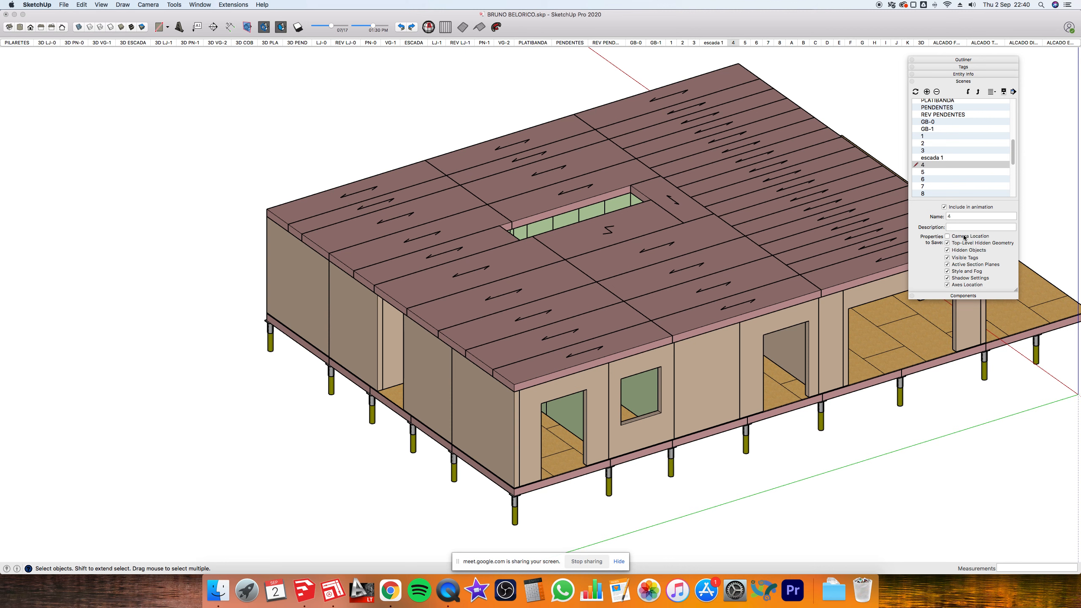
click(963, 81)
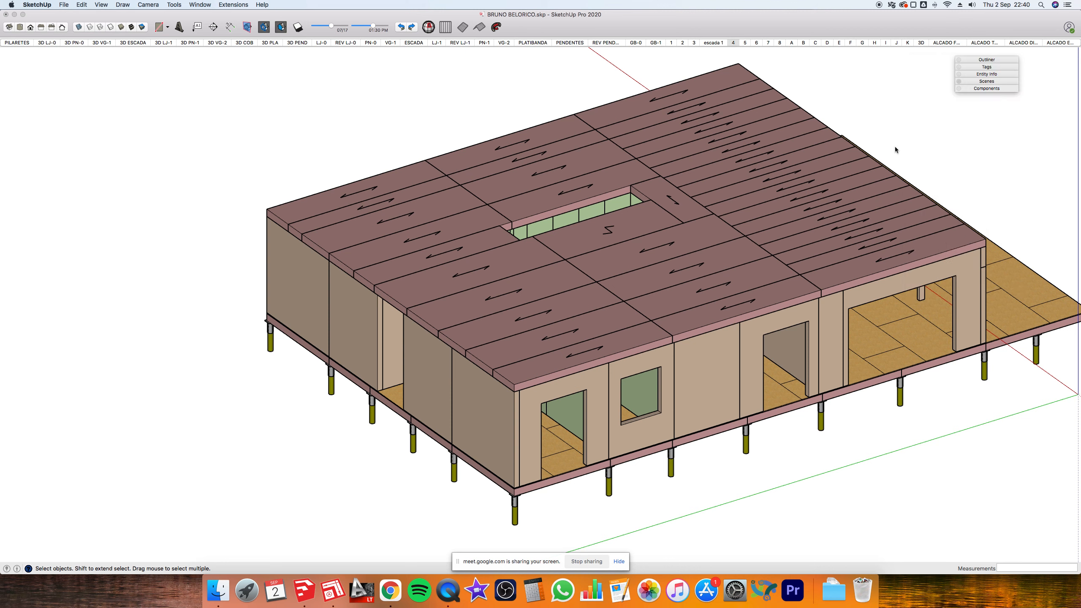
click(912, 138)
mouse_move(917, 182)
middle_down()
mouse_move(732, 135)
mouse_move(573, 158)
mouse_move(534, 198)
middle_up()
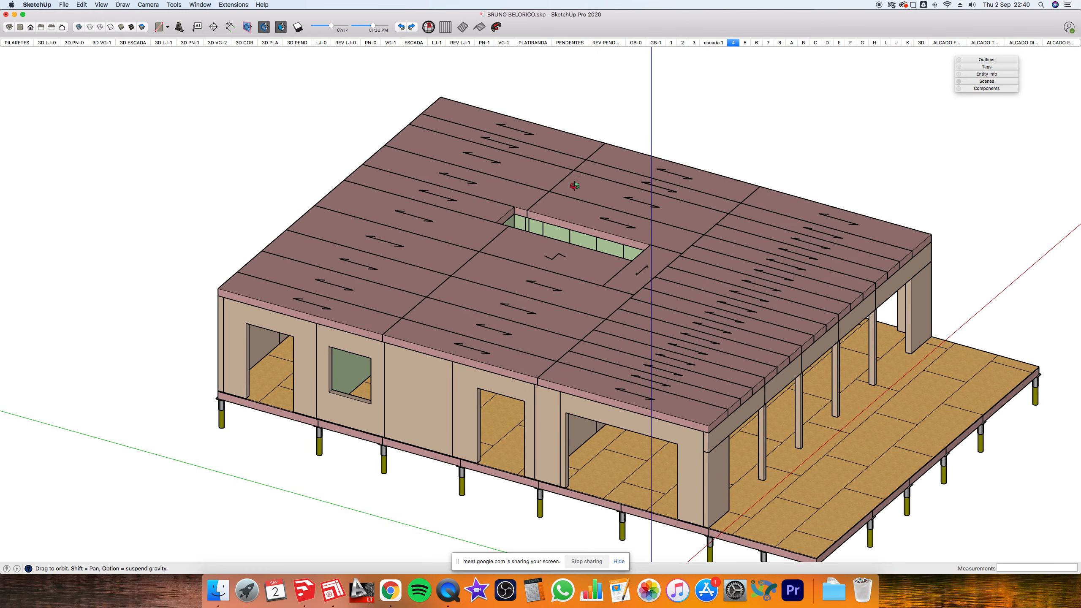
click(995, 83)
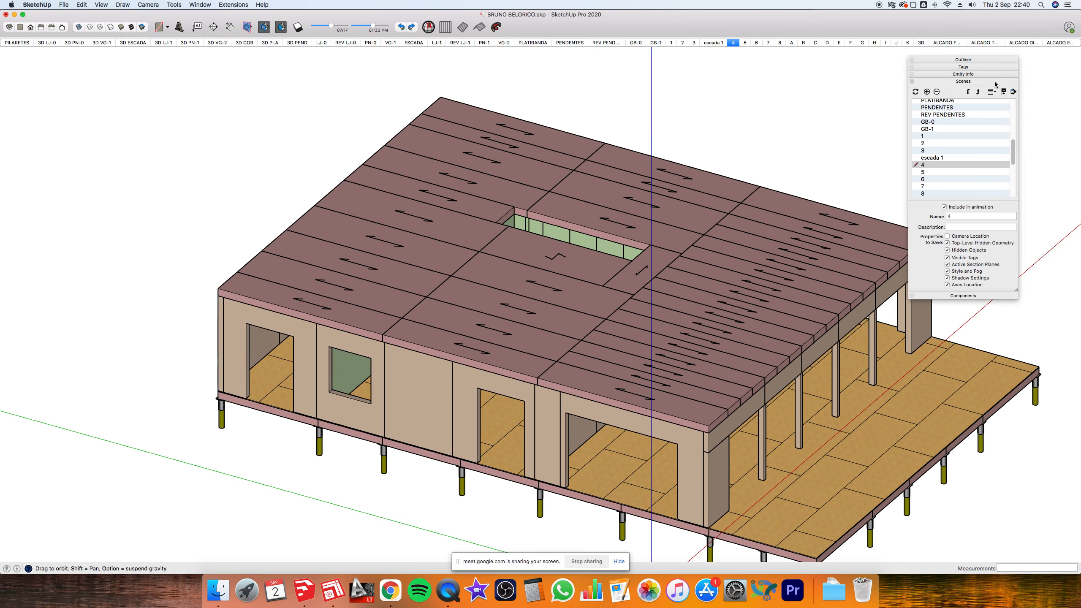
- Turn on Camera Location for scenes 4 and 5
click(952, 237)
click(744, 43)
drag(635, 208, 892, 182)
click(947, 237)
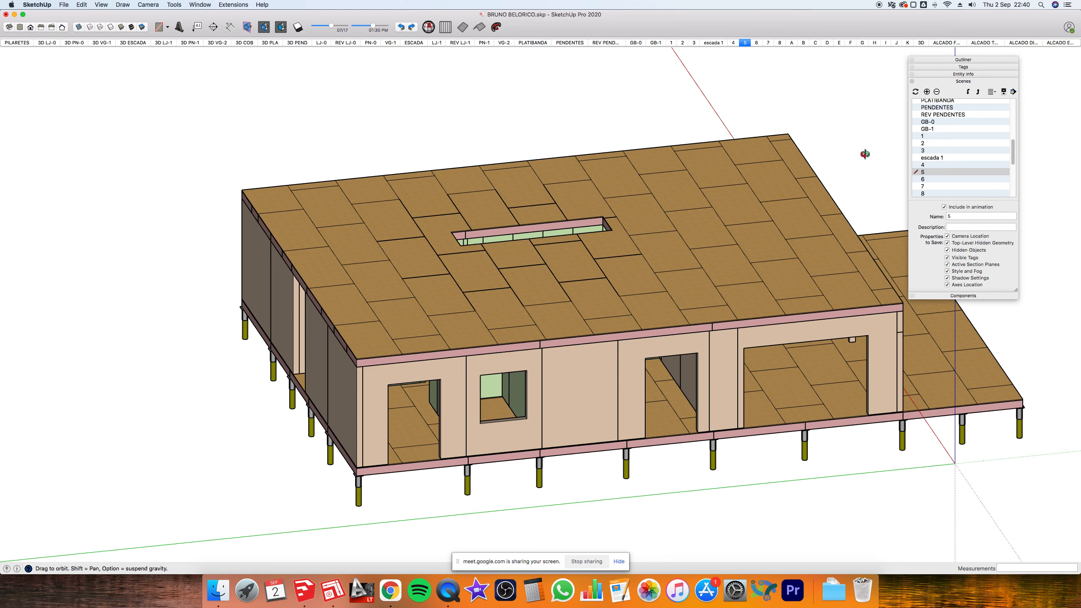
- Compare scenes 4 and 5, then uncheck Camera Location for both
click(736, 43)
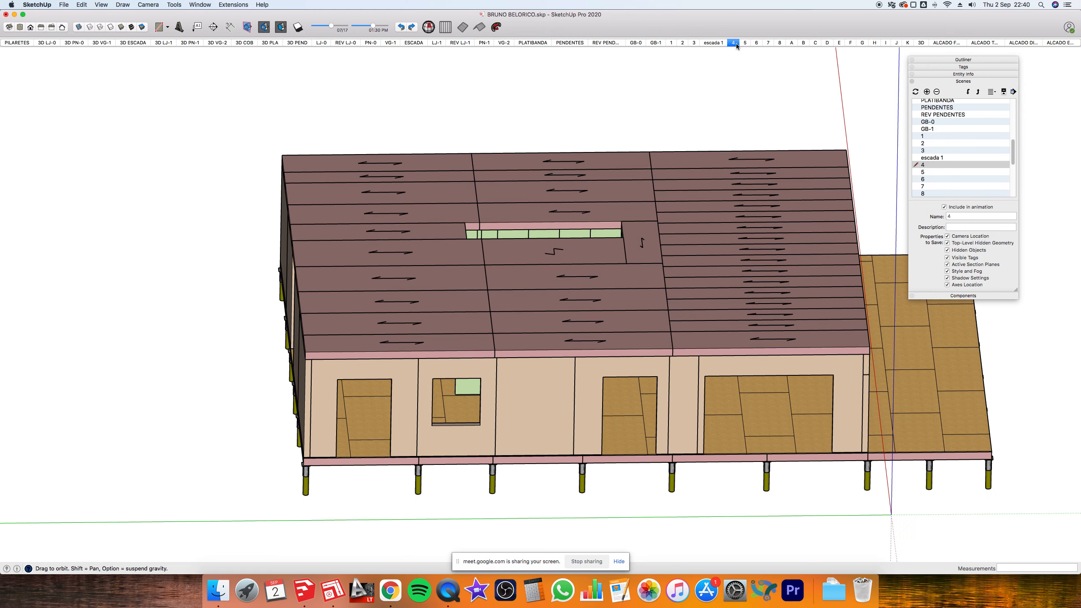
click(745, 43)
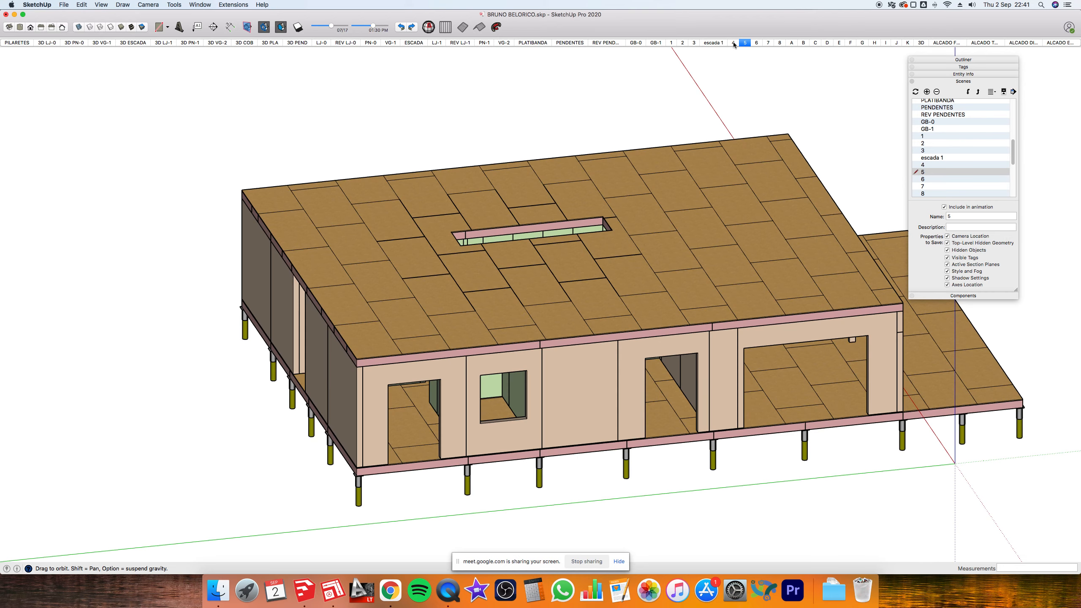
click(733, 42)
click(948, 236)
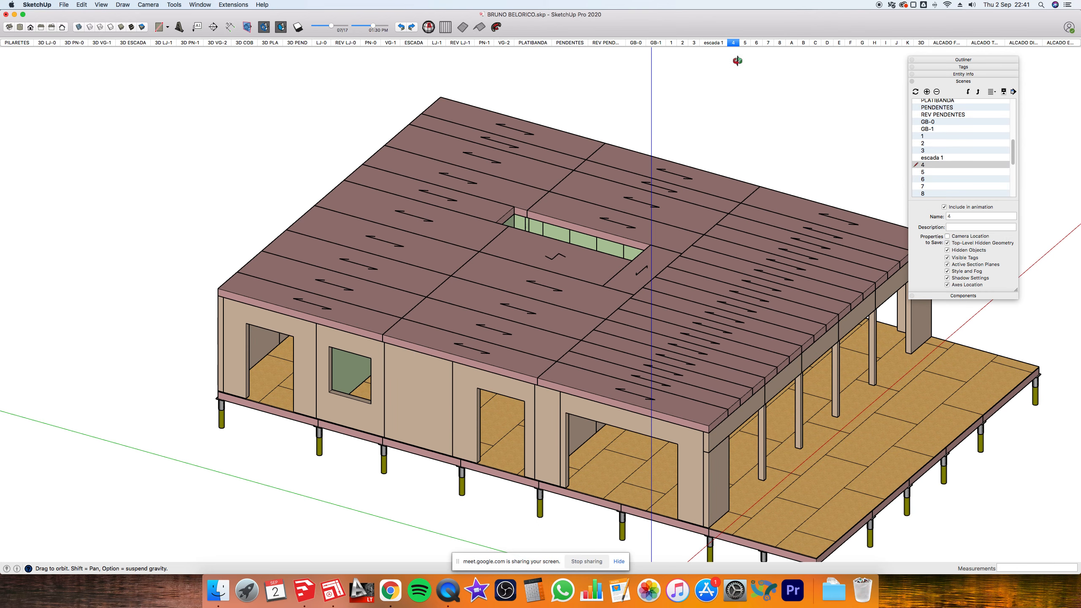
click(745, 43)
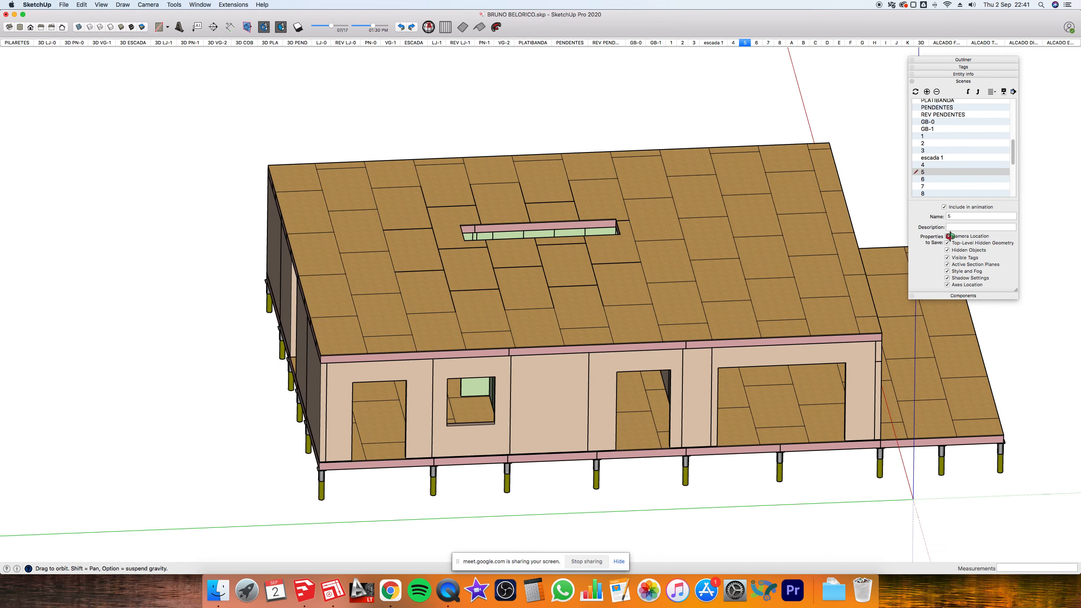
click(948, 236)
key(super+Tab)
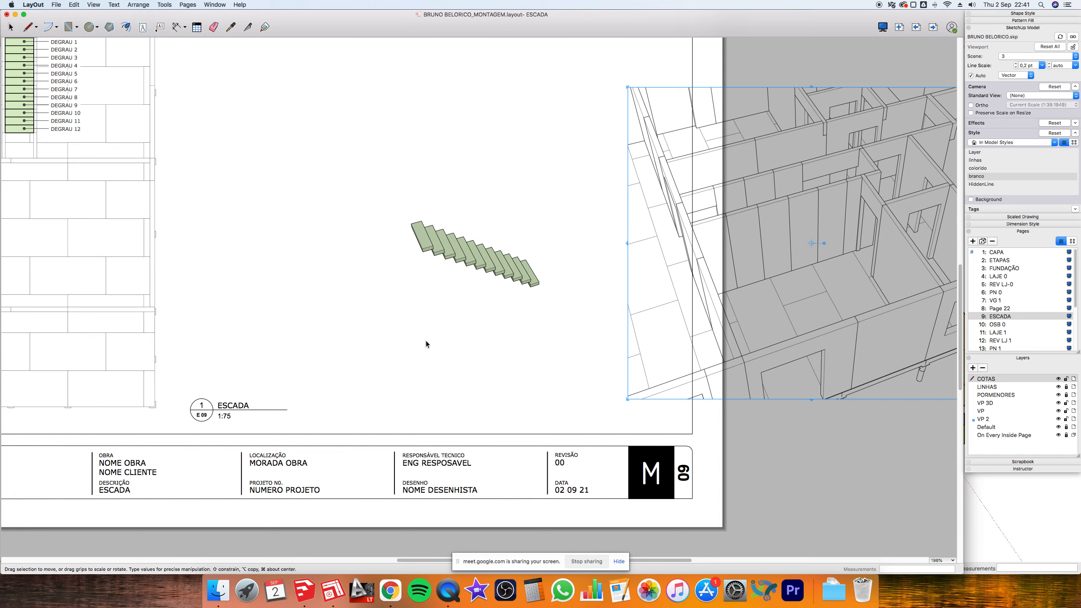
- Drag the stair viewport left onto the ESCADA sheet and update its model reference
scroll(426, 344, down, 3)
mouse_move(738, 235)
mouse_down()
mouse_move(533, 241)
mouse_move(473, 255)
mouse_move(479, 266)
mouse_up()
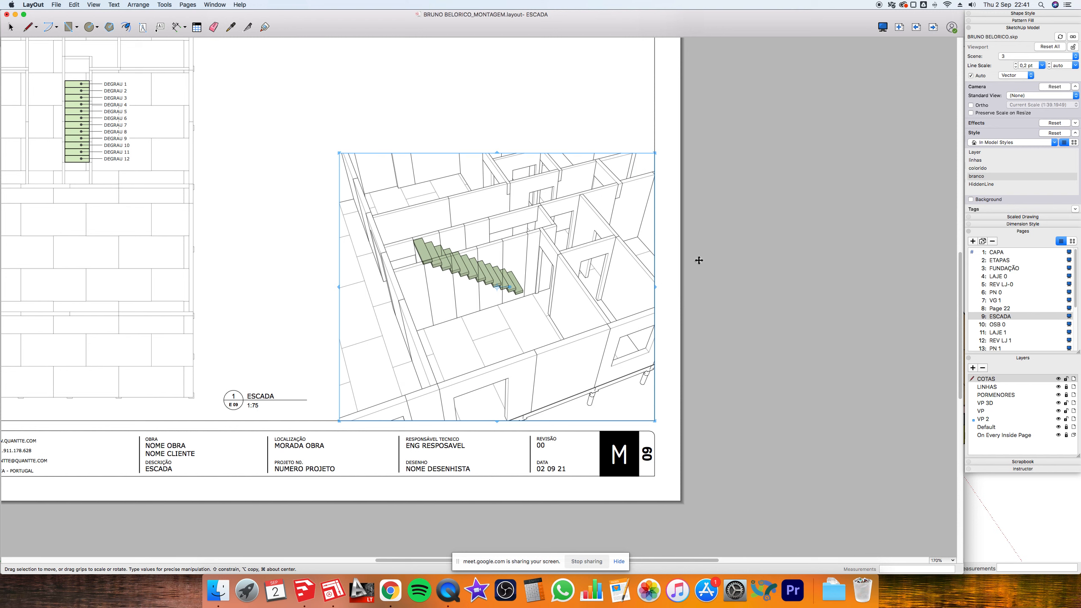
right_click(592, 245)
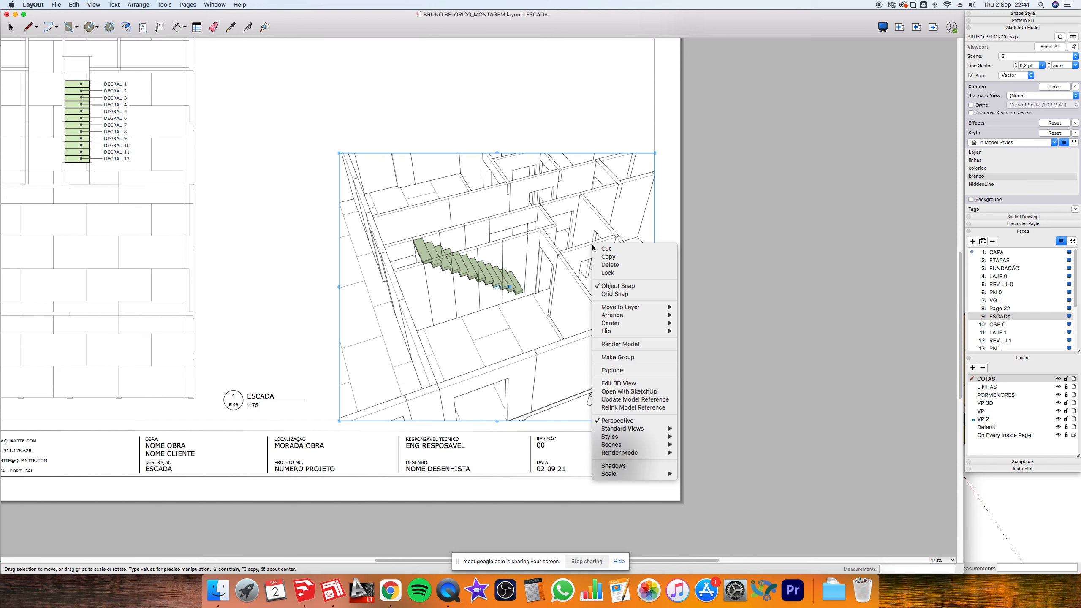
click(614, 400)
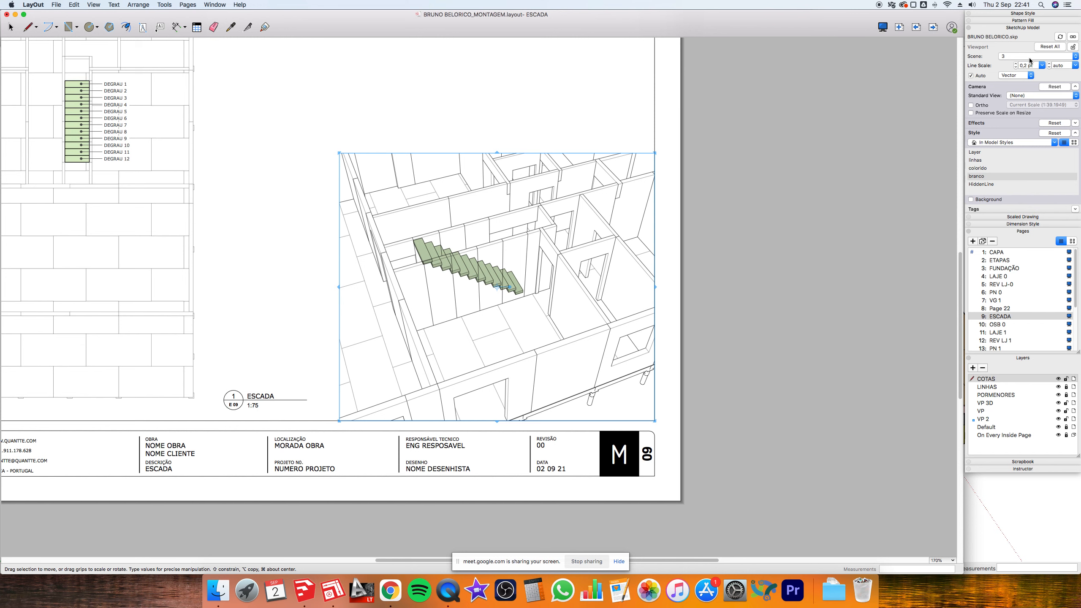
- Switch the stair viewport to scene 'escada 1', then orbit and zoom closer on the walls
click(1076, 57)
click(1055, 63)
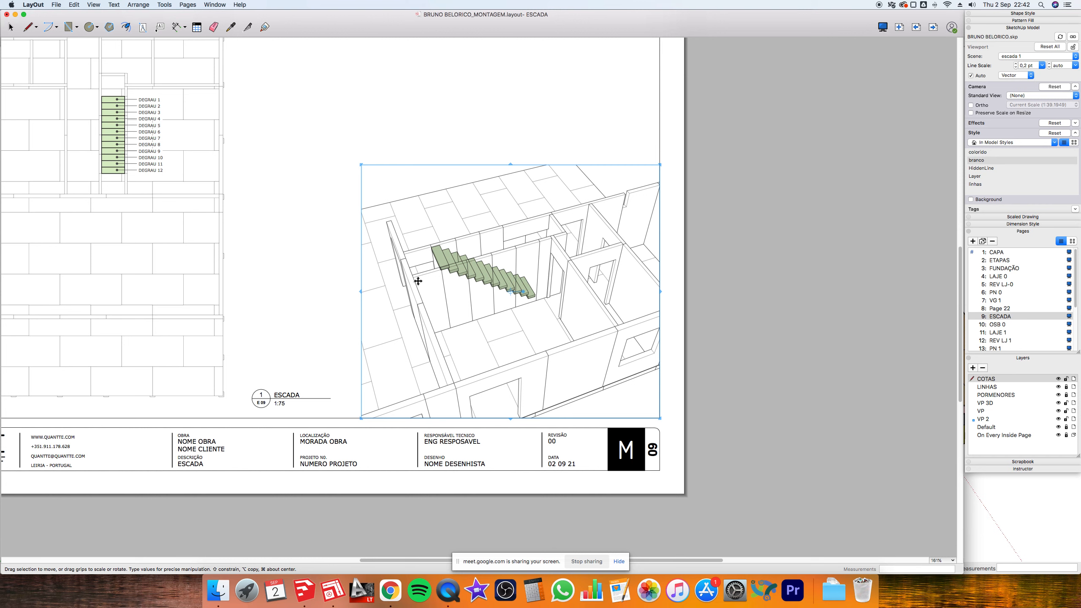
double_click(418, 281)
drag(418, 282, 574, 263)
scroll(573, 261, up, 2)
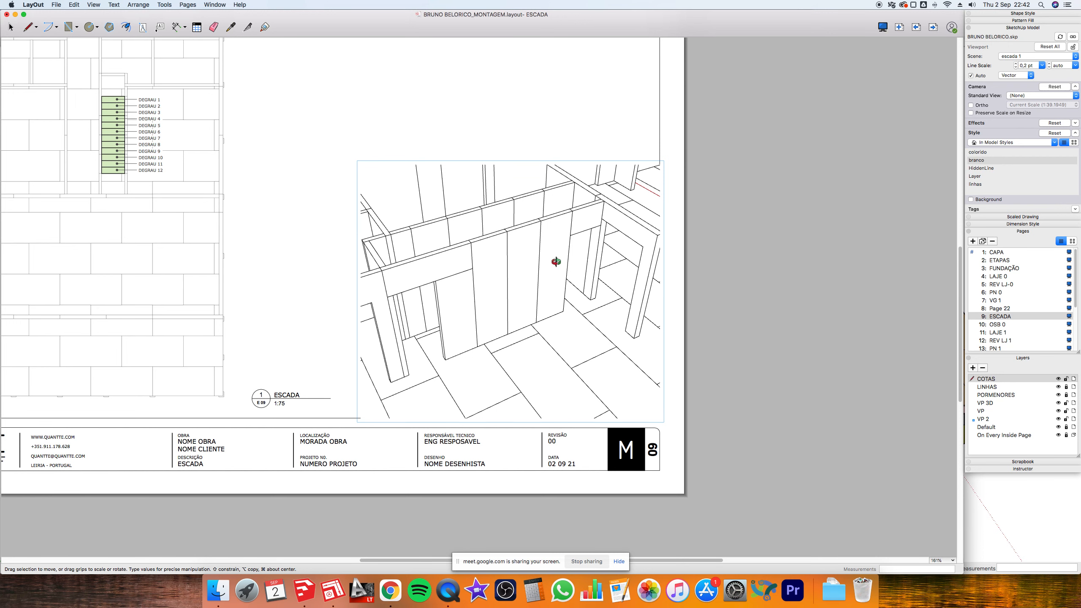
drag(555, 261, 564, 263)
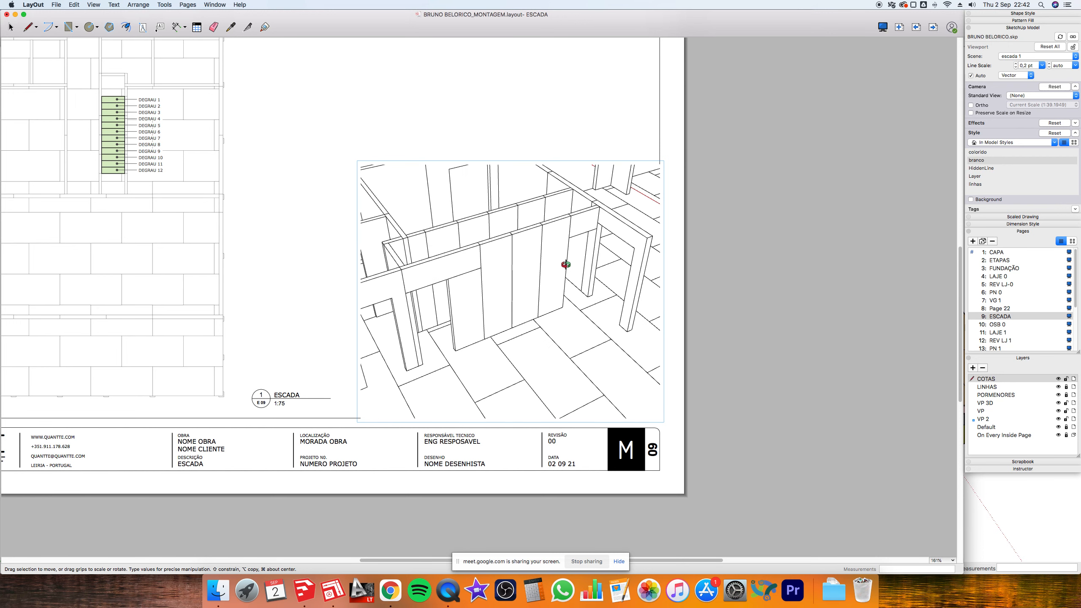
click(705, 209)
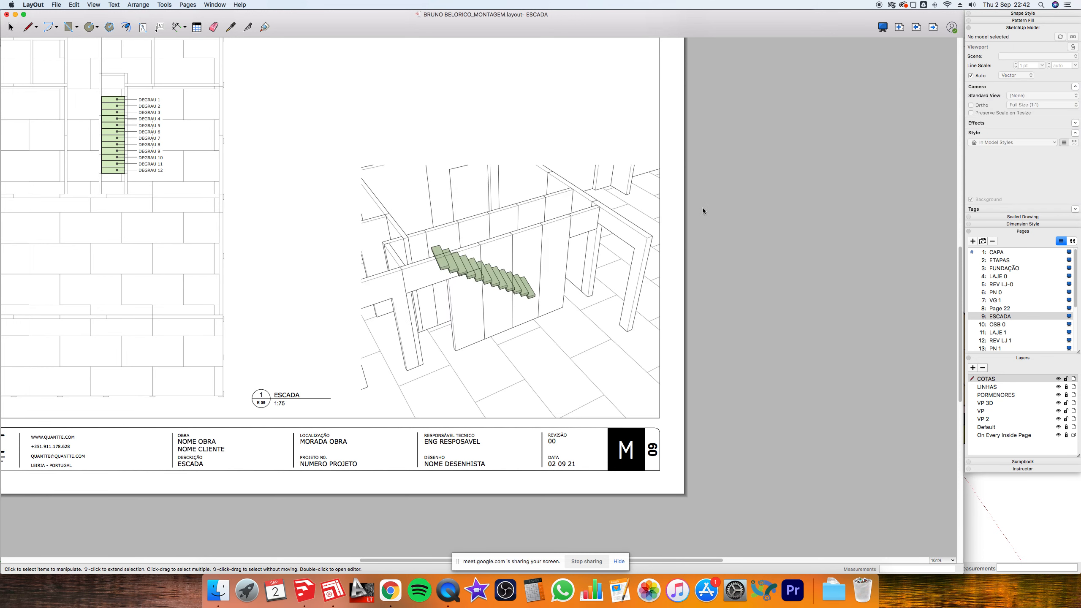
- Undo an accidental move of the stair viewport, then delete the green stair viewport
click(435, 252)
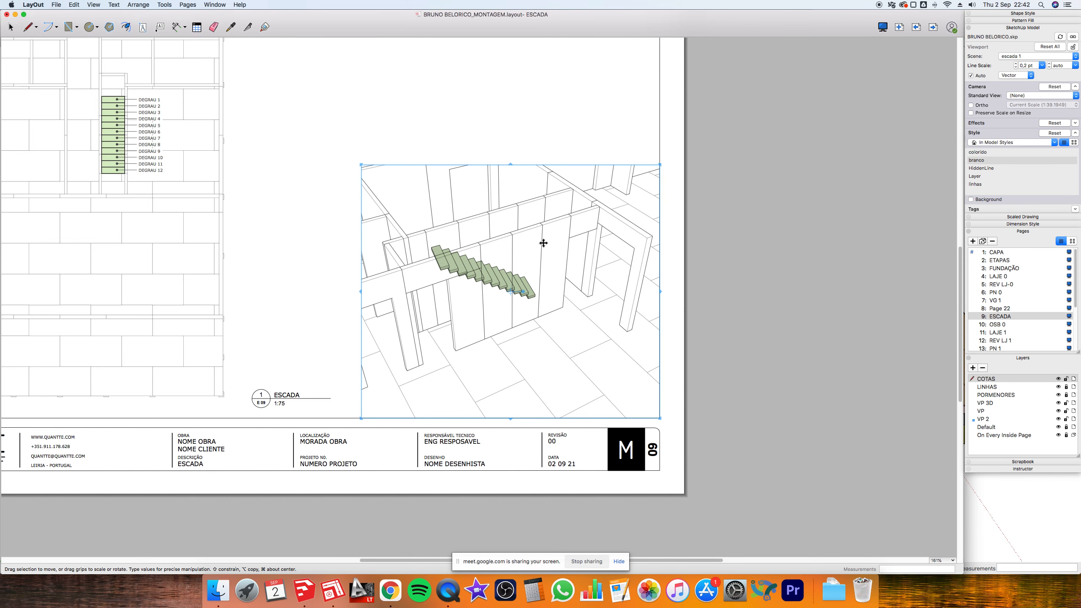
drag(439, 252, 493, 125)
key(super+z)
right_click(529, 226)
mouse_move(589, 289)
click(639, 321)
click(460, 268)
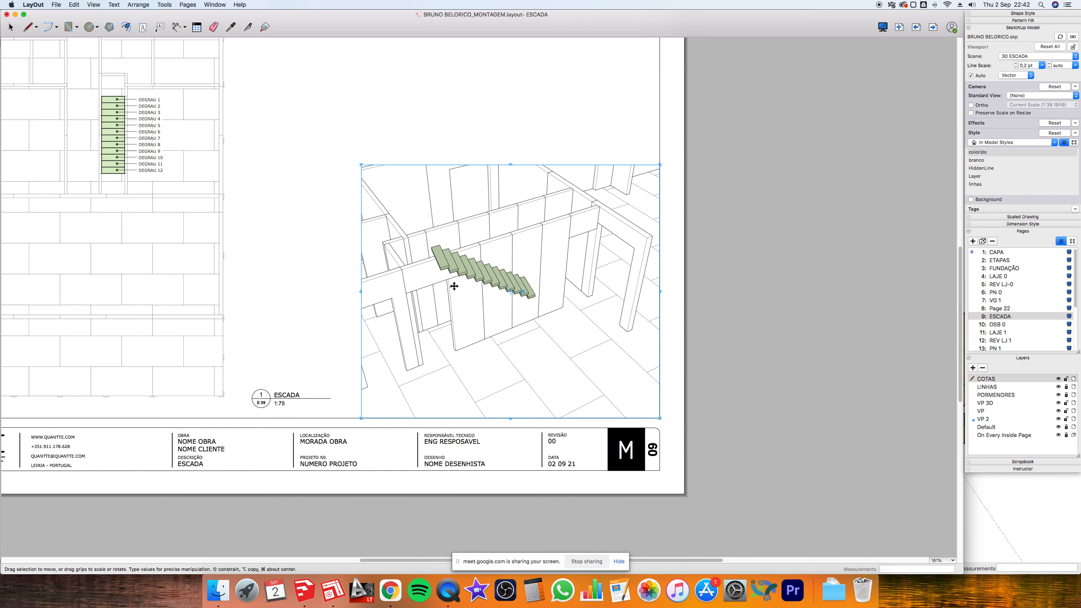
key(Delete)
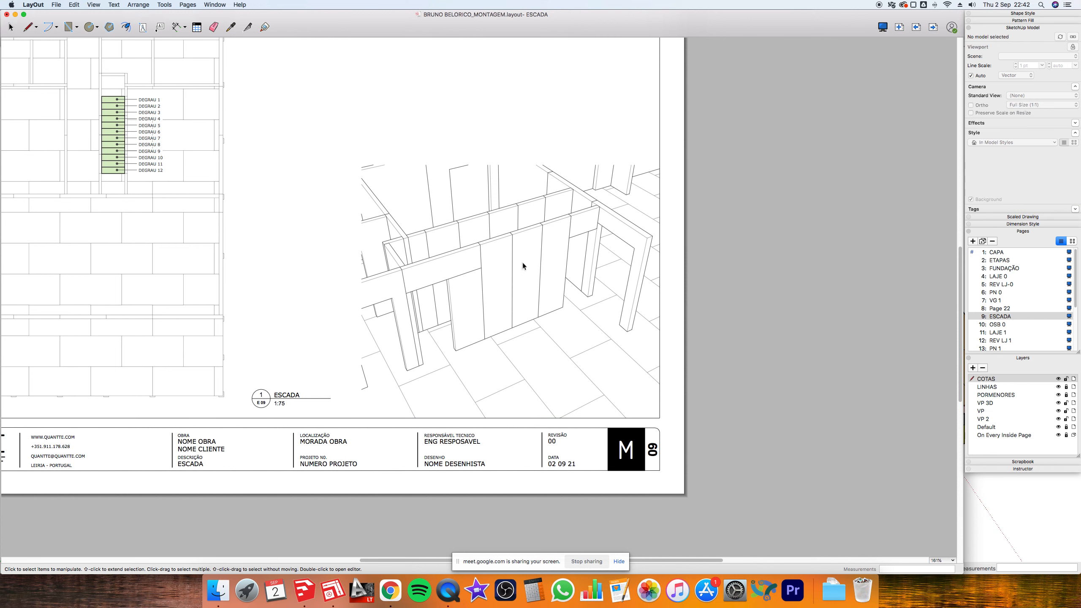
- Copy and paste the walls-only viewport to make a duplicate on the page
click(503, 212)
key(super+c)
key(super+v)
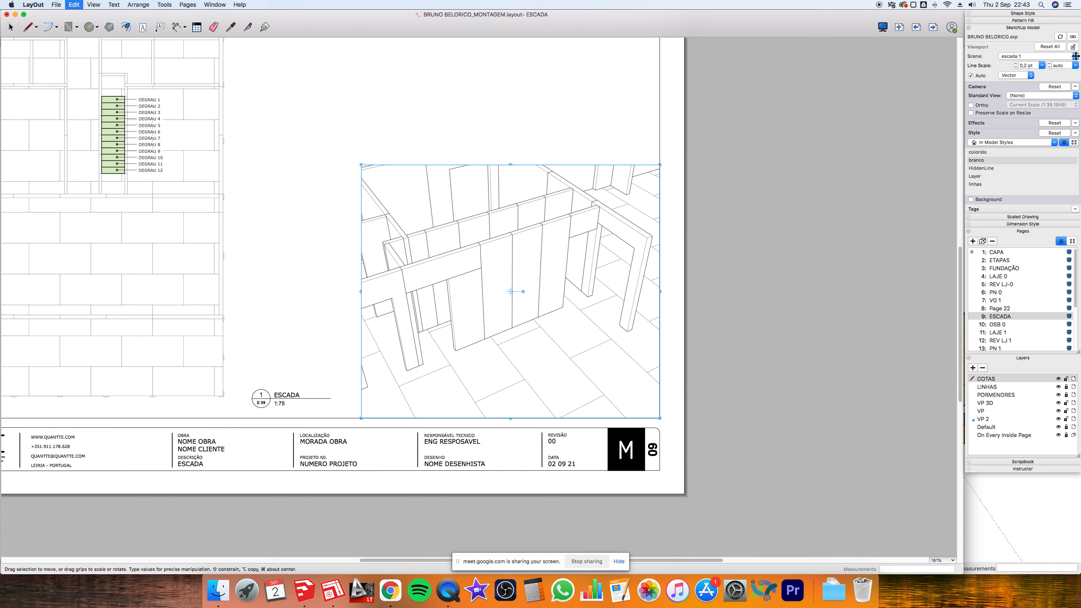
click(1076, 56)
scroll(1039, 48, up, 10)
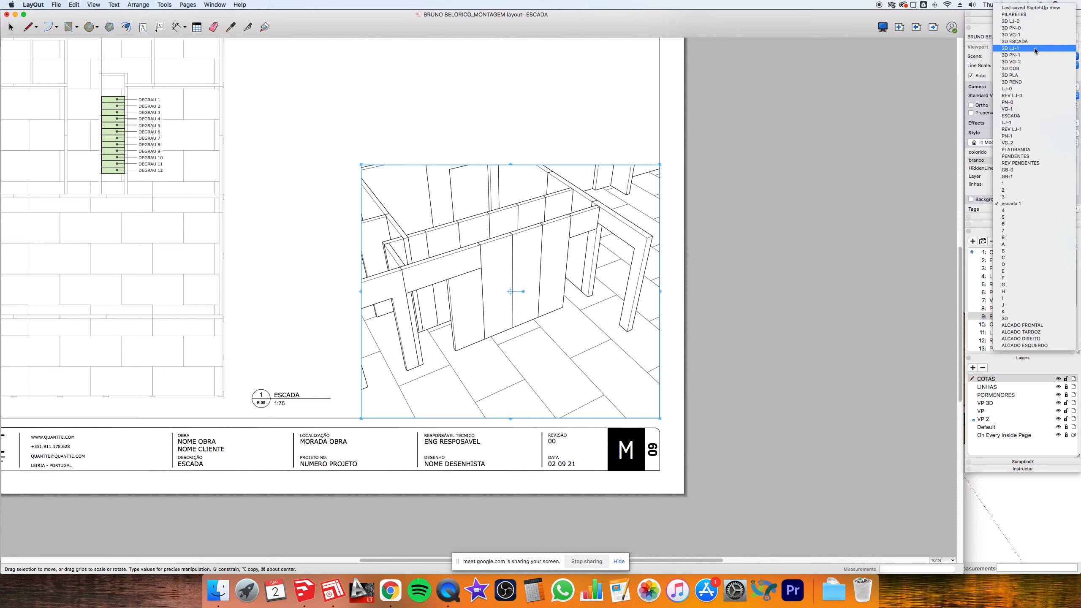
- Set the pasted viewport to scene '3D ESCADA' and send it to the back
click(1034, 42)
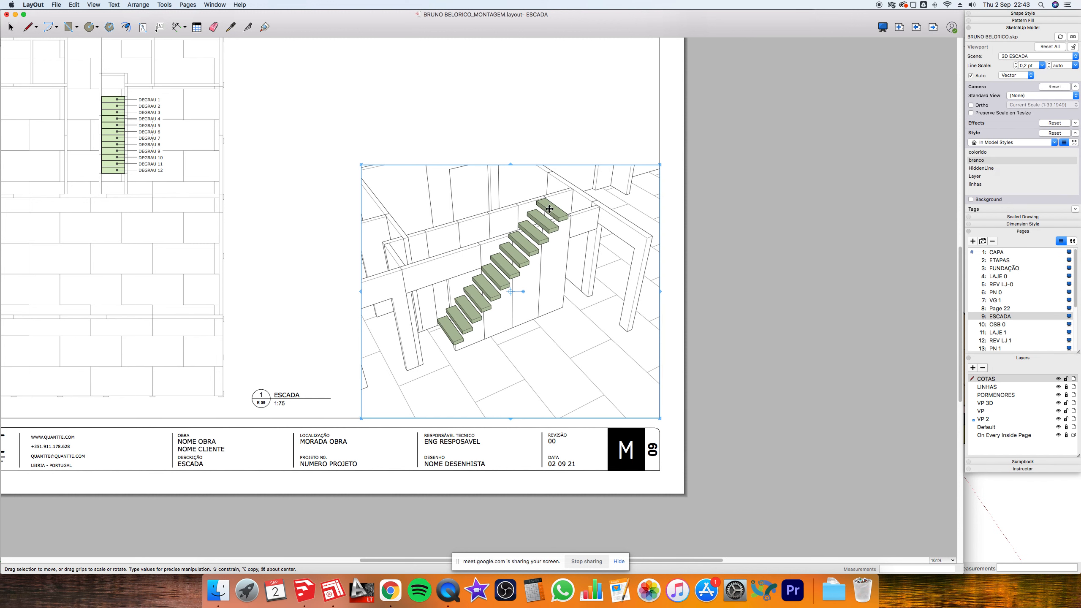
right_click(549, 208)
mouse_move(587, 280)
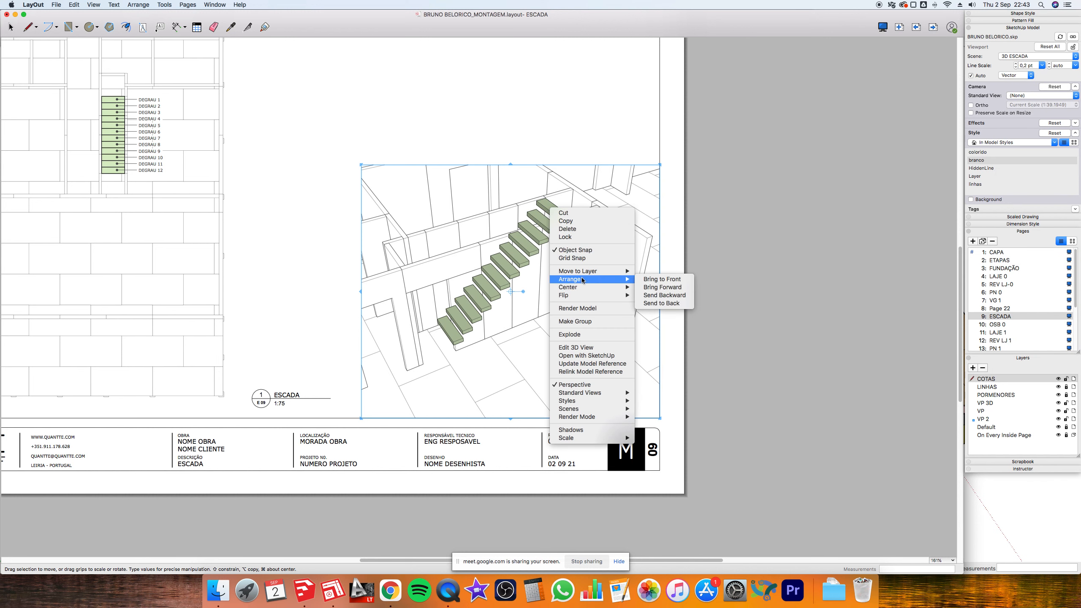
click(676, 303)
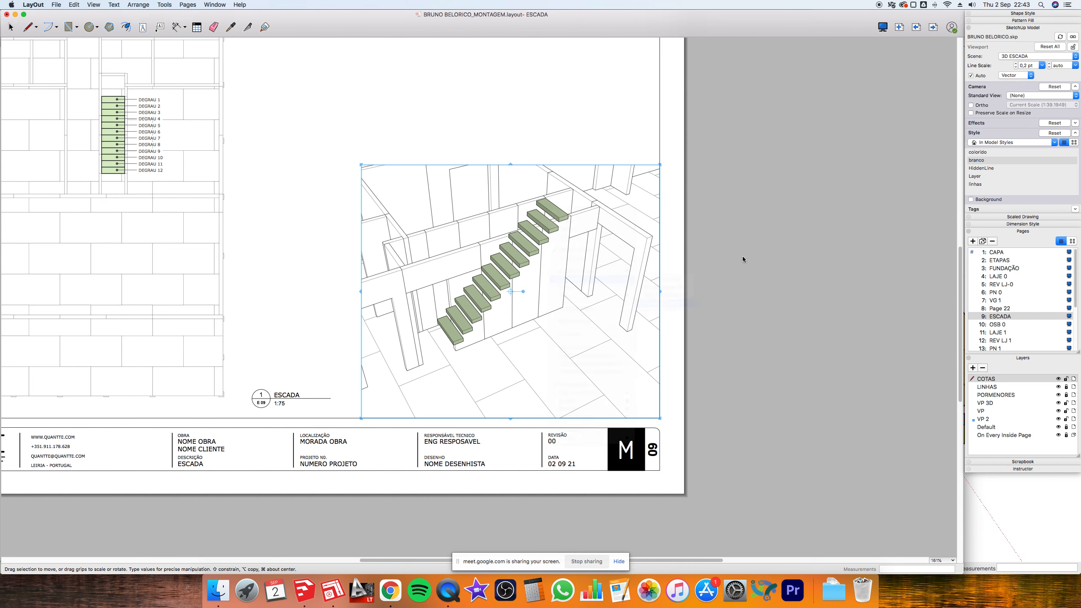
click(780, 230)
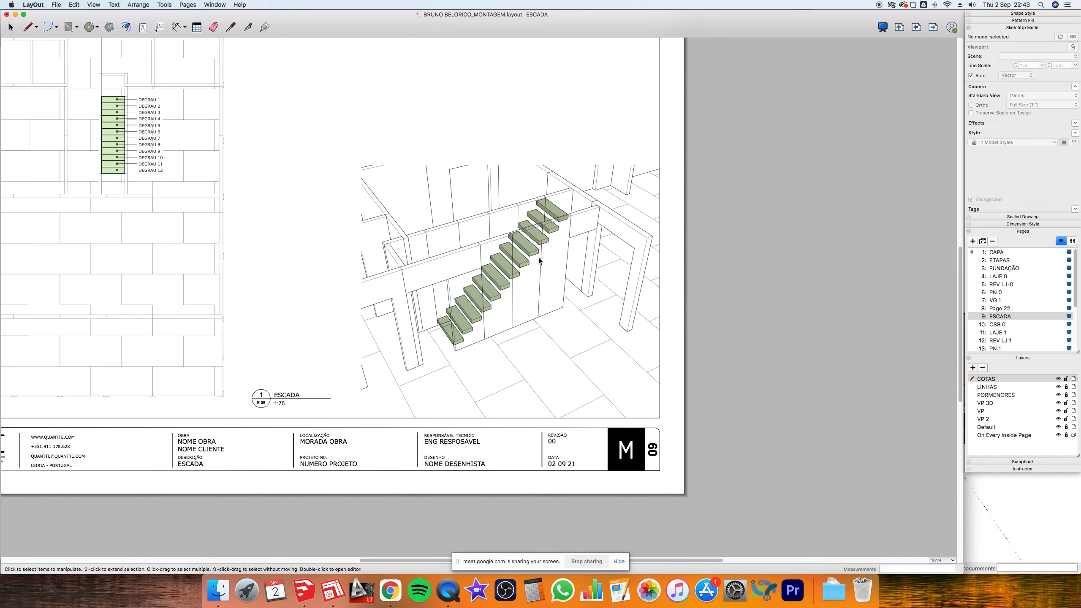
scroll(721, 317, down, 5)
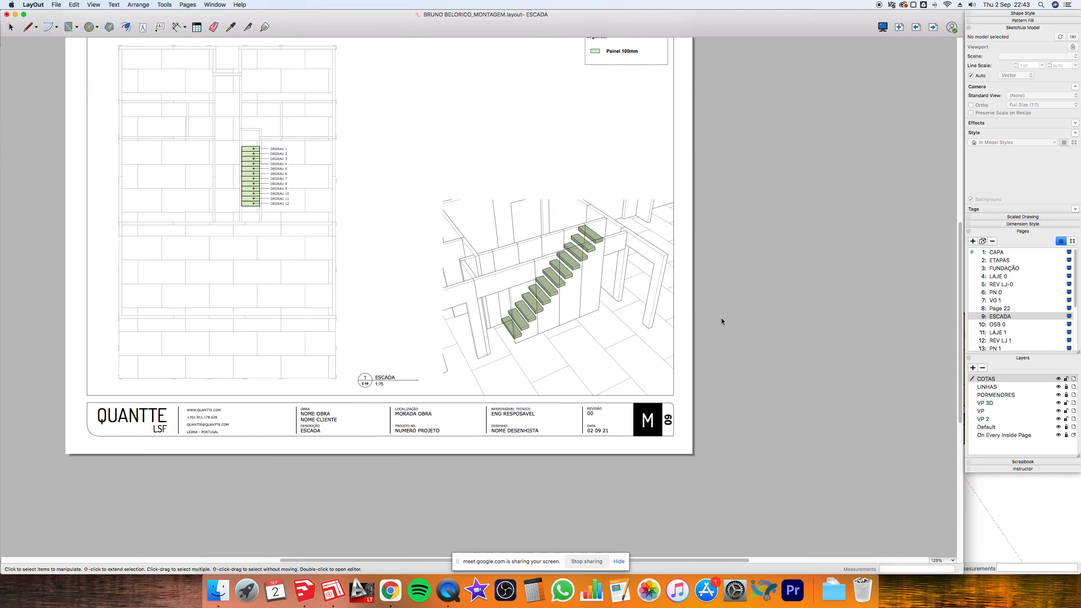
scroll(721, 299, down, 2)
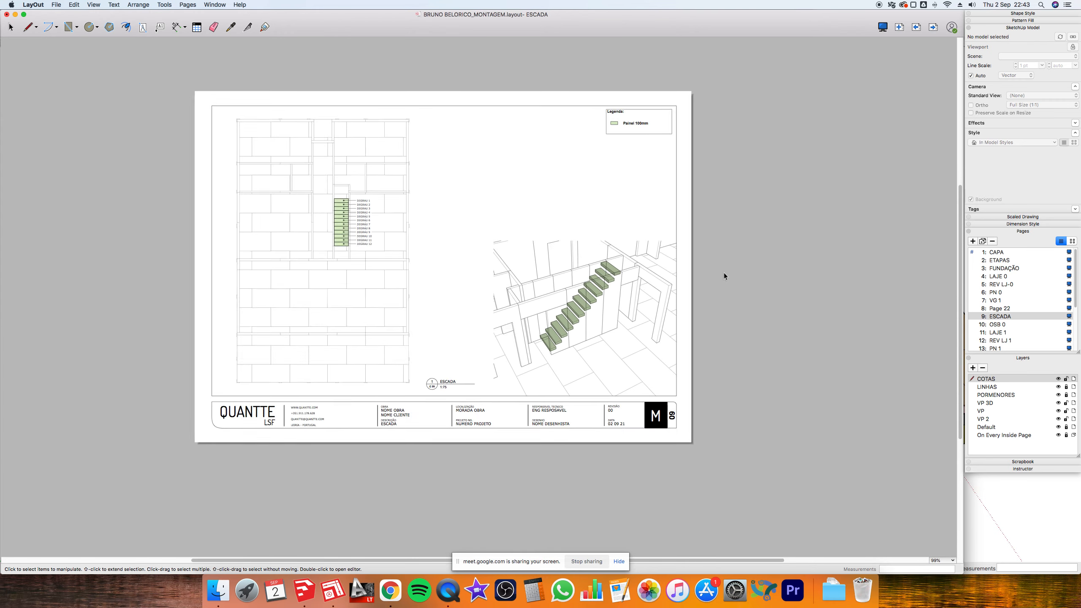
- Move the walls-only viewport up and left and shorten it from its bottom edge
click(649, 272)
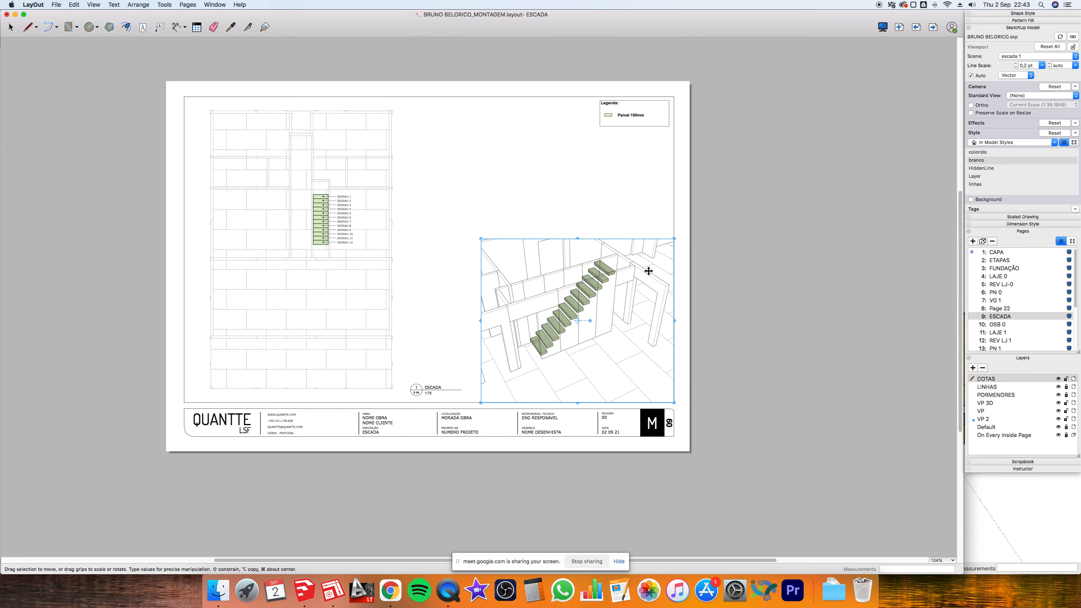
drag(648, 273, 575, 131)
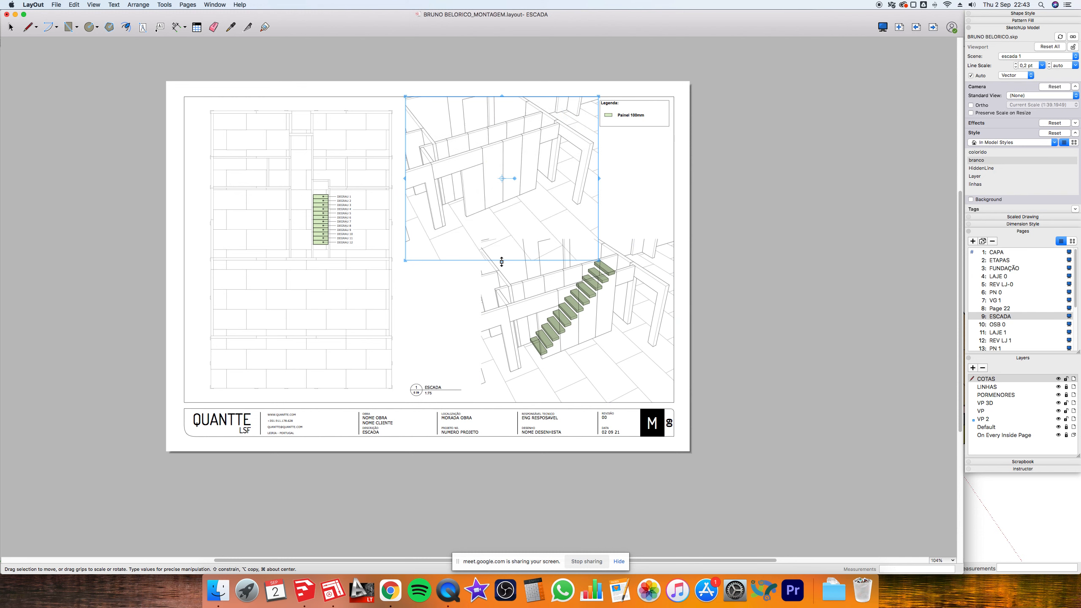
drag(502, 261, 500, 237)
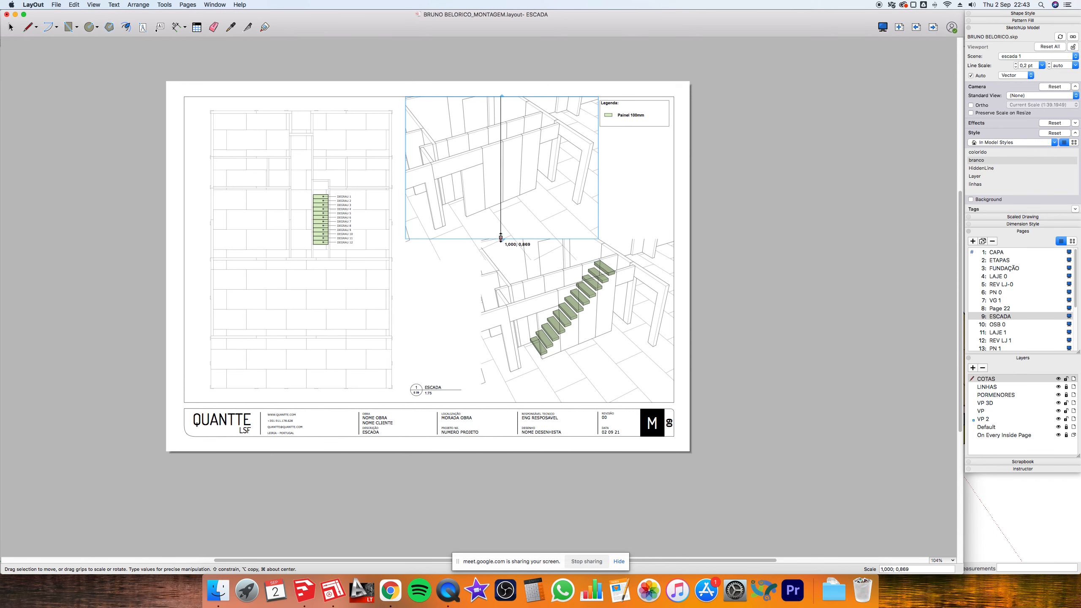
key(super+Tab)
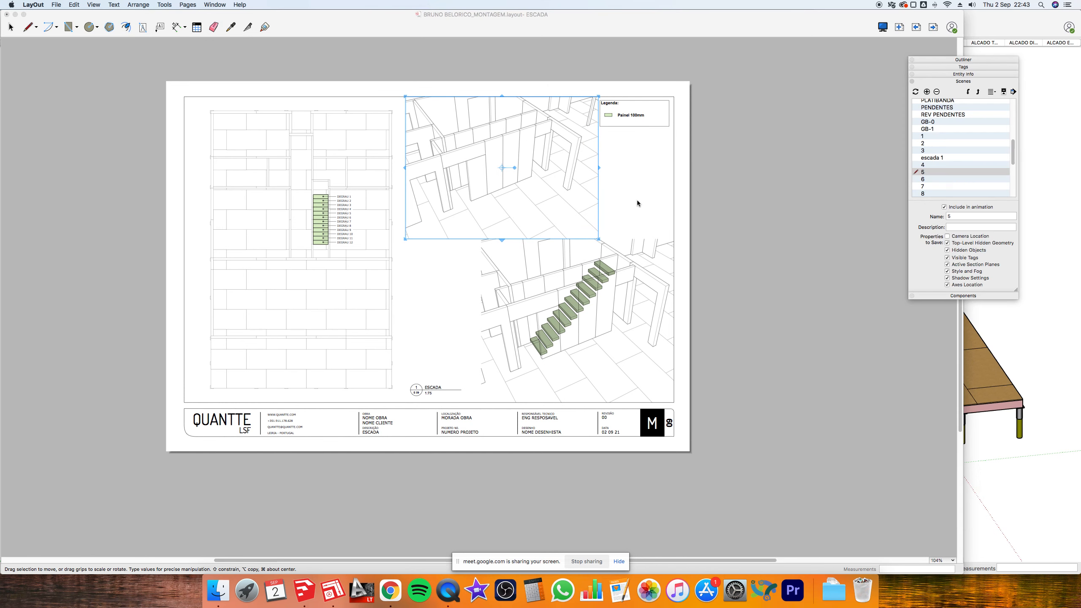
click(1037, 372)
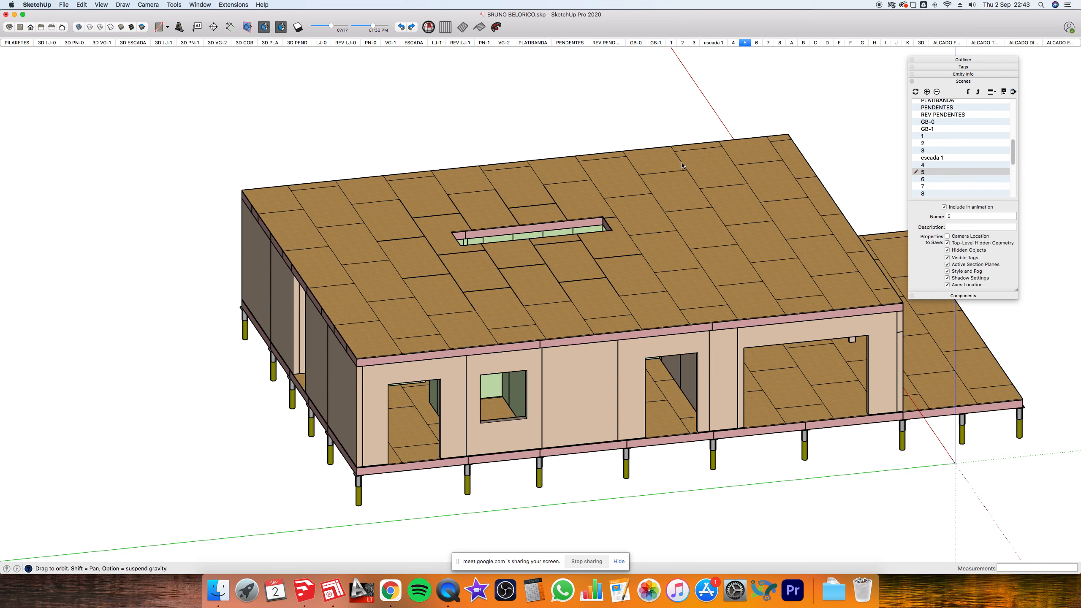
- Go to scene 4 and turn on the 3D ESCADA tag so the stairs appear
click(707, 43)
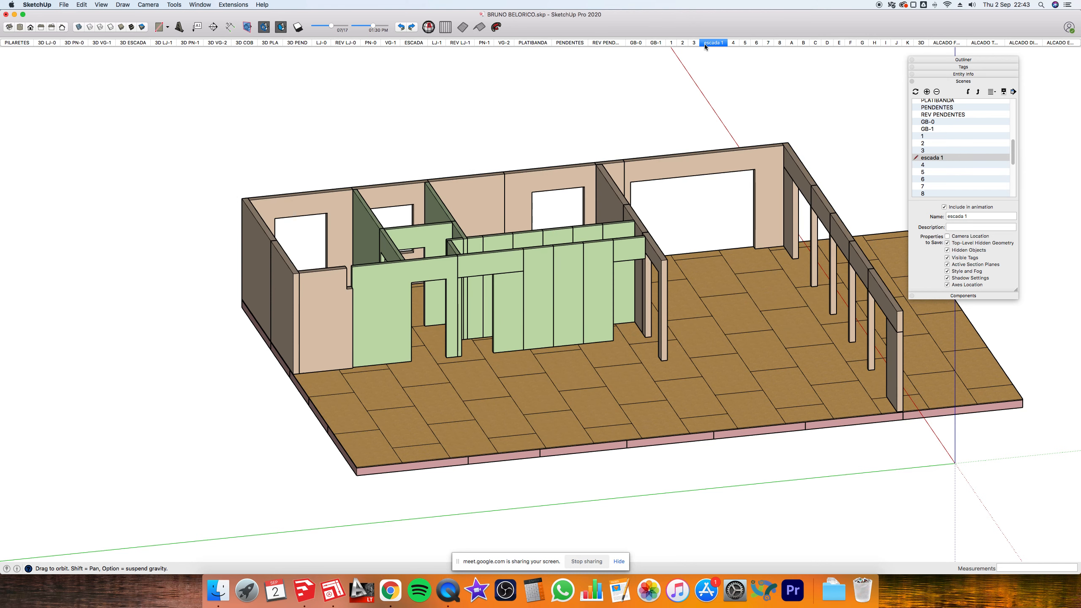
click(732, 43)
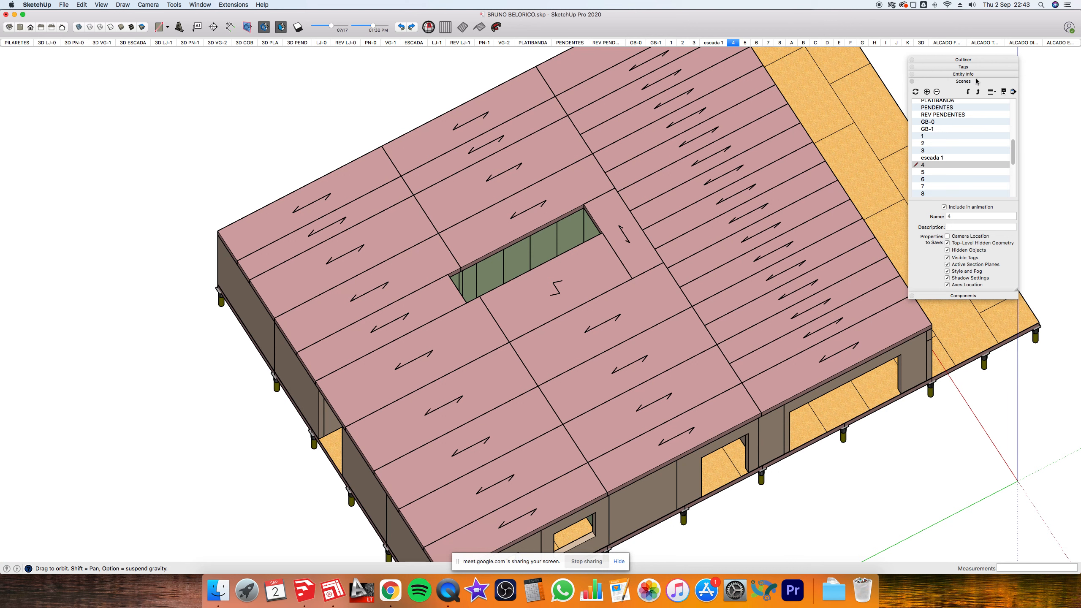
click(963, 67)
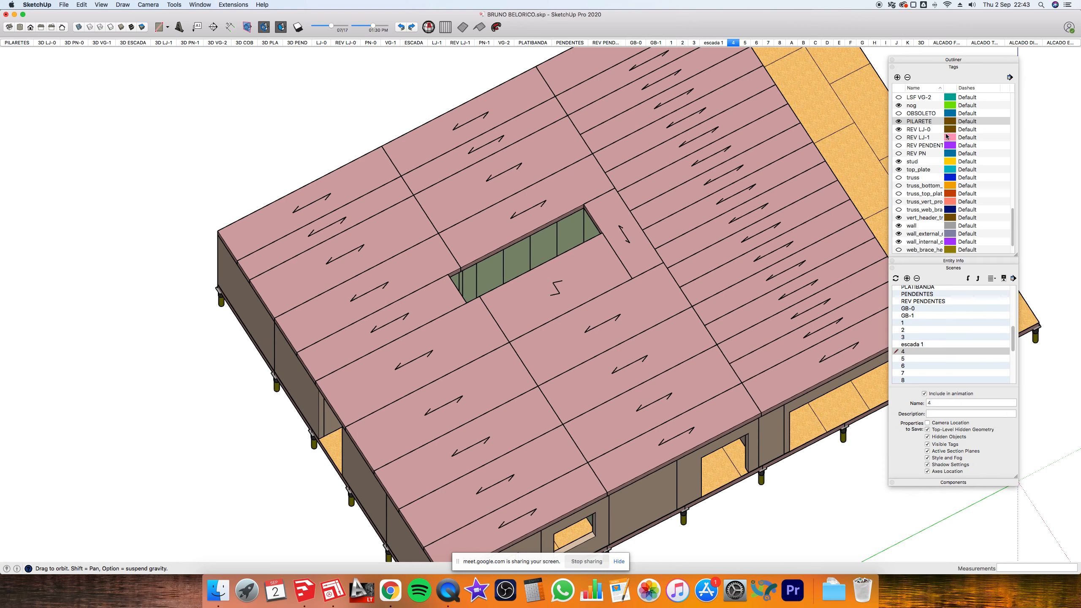
scroll(914, 149, up, 8)
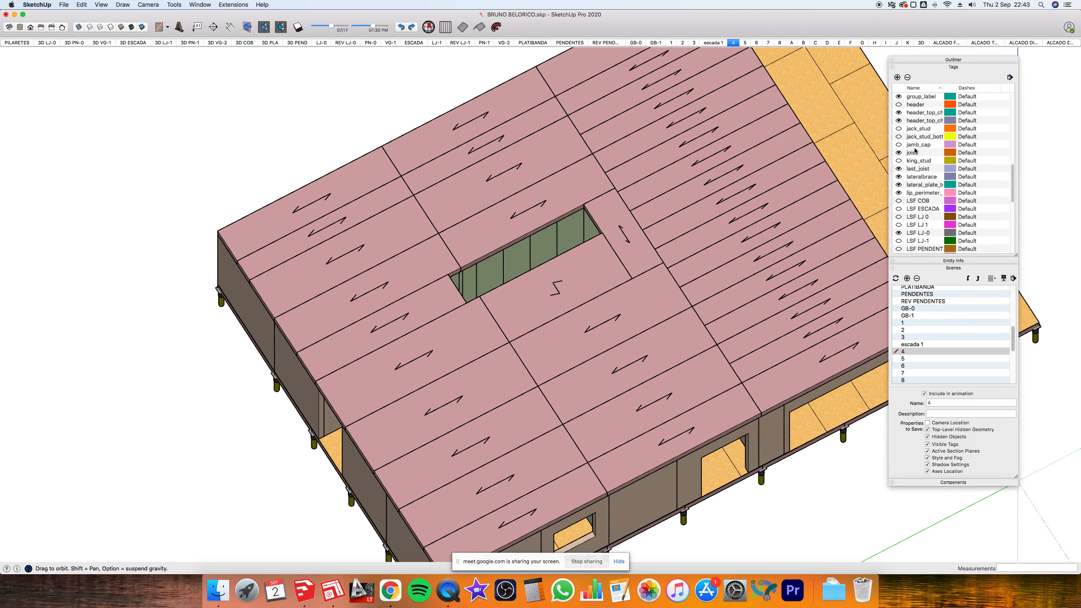
scroll(914, 149, up, 6)
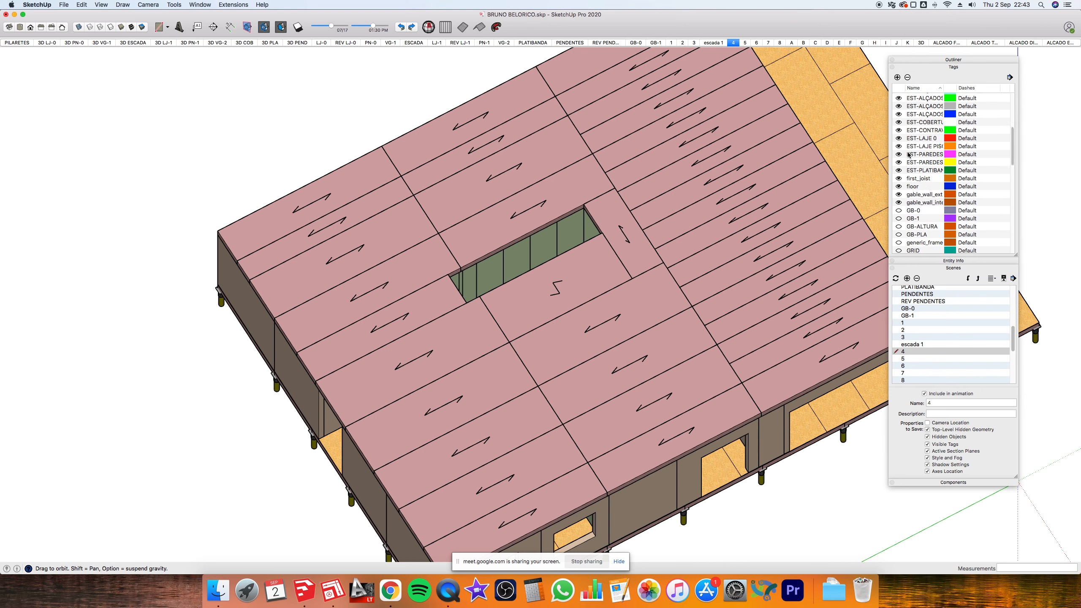
scroll(908, 154, up, 4)
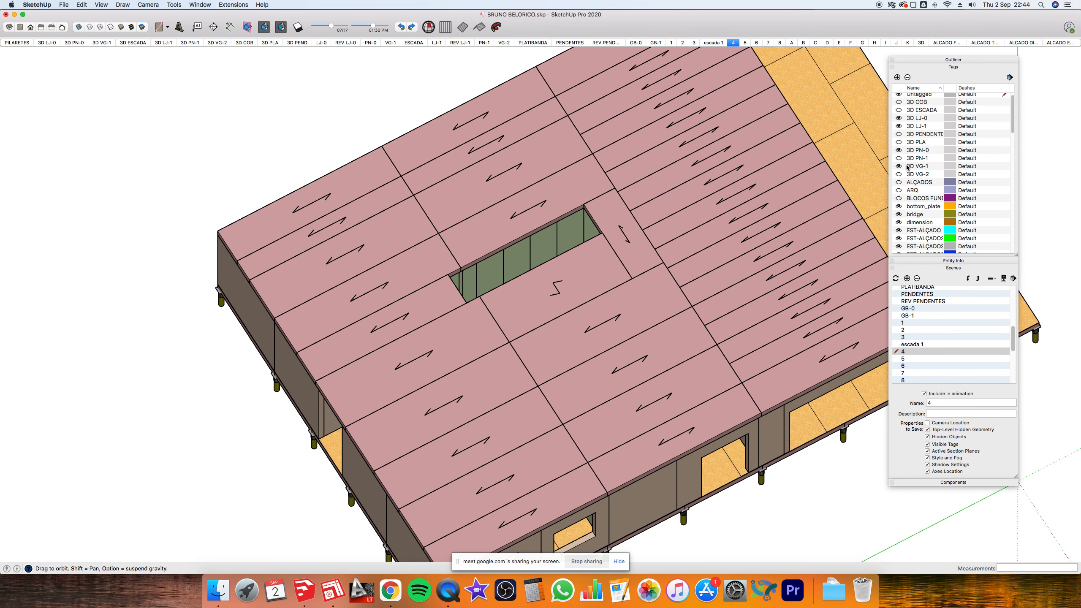
click(899, 110)
scroll(517, 247, down, 4)
middle_drag(518, 250, 685, 130)
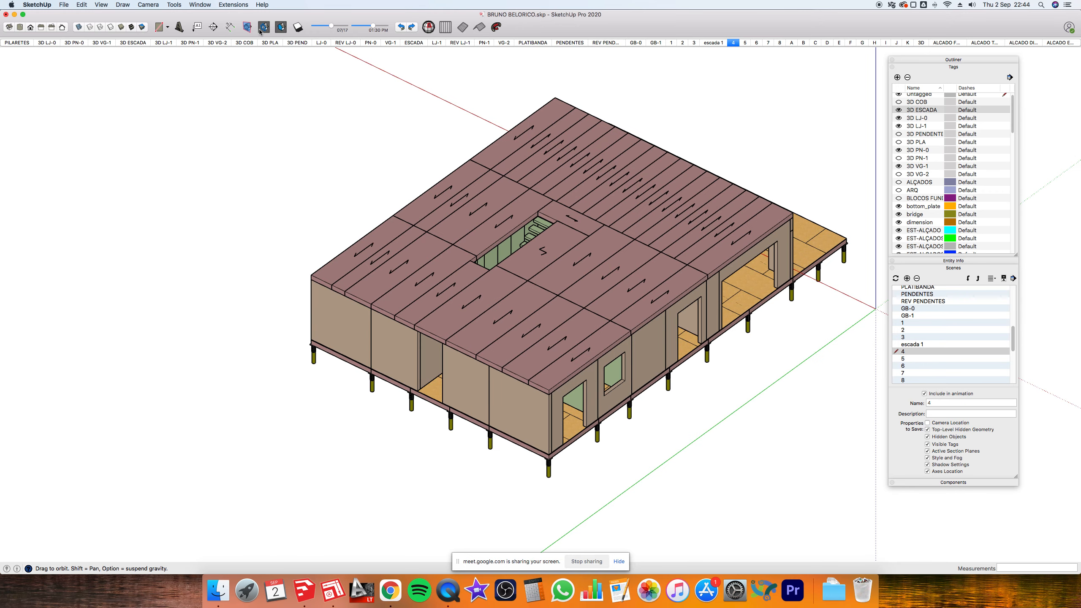
- Place a section plane on the wall, leaving it where it was first placed
click(214, 28)
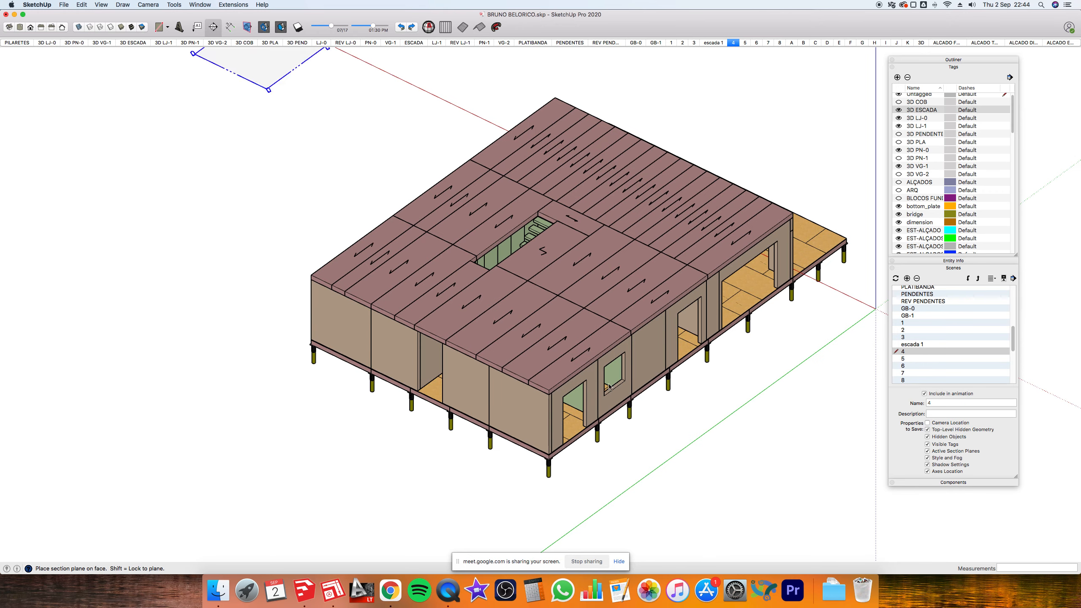
click(647, 357)
click(593, 112)
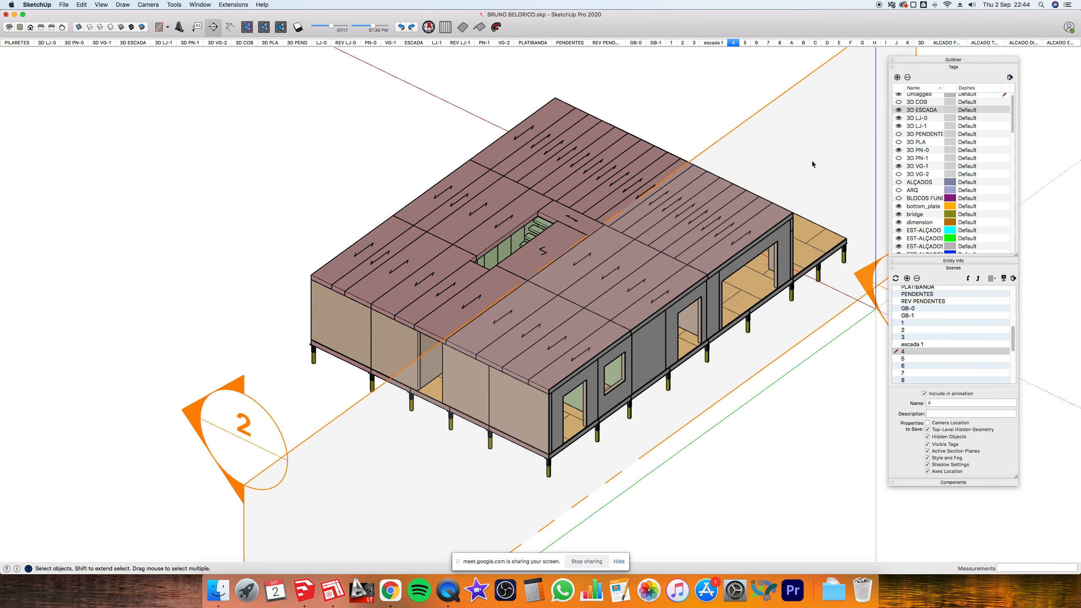
key(m)
click(754, 102)
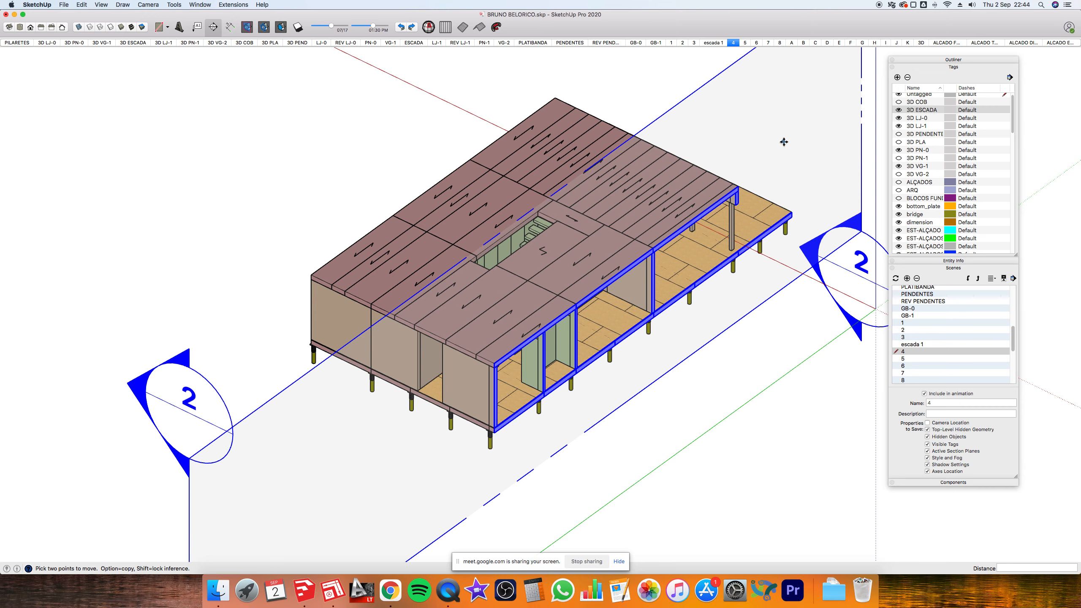
click(695, 105)
- Orbit to a lower side view of the cut-open house and add it as a scene
key(space)
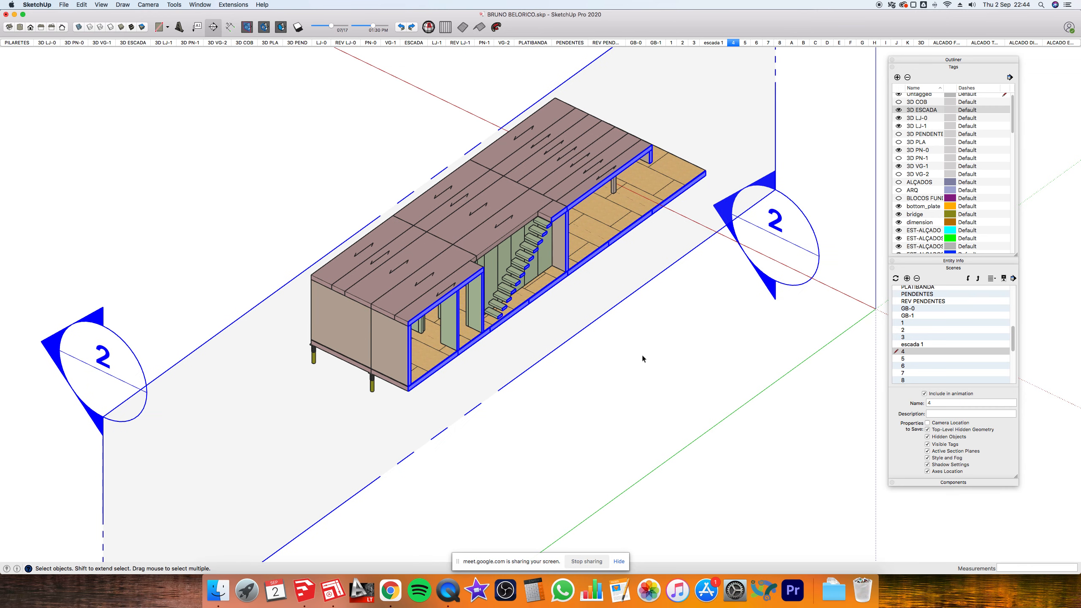
click(608, 324)
middle_drag(608, 325, 587, 361)
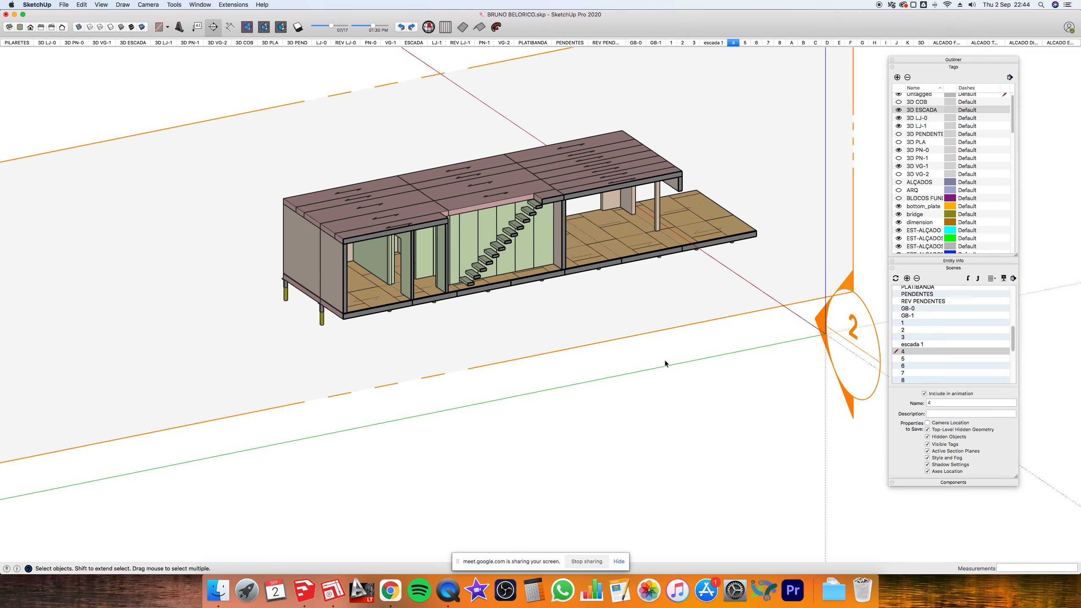
key(shift+a)
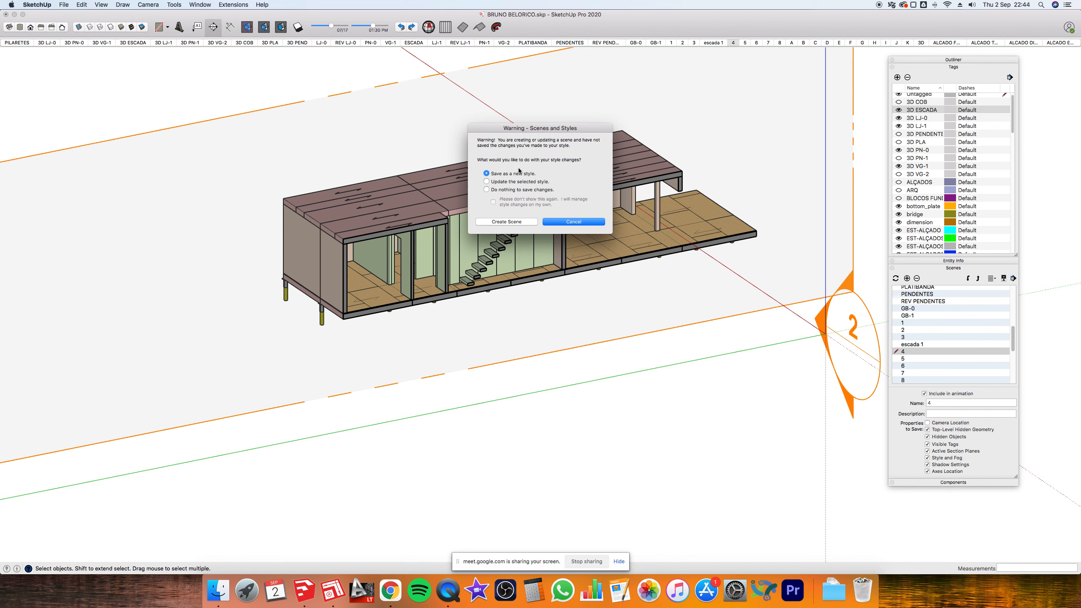
- Keep 'Save as a new style' and create Scene 51 from the current view
drag(533, 133, 686, 354)
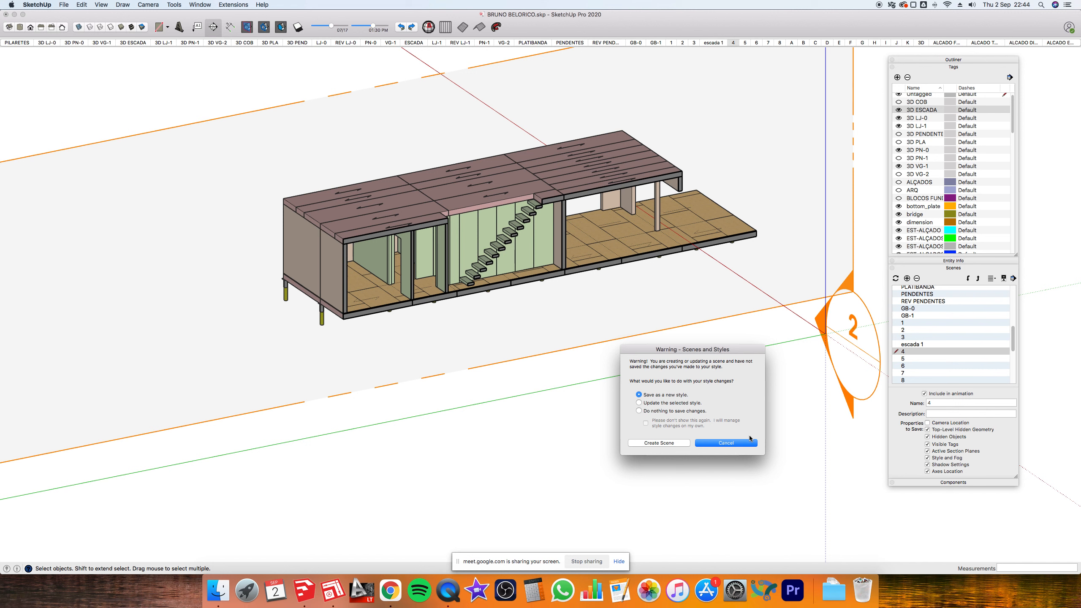
drag(746, 353, 780, 250)
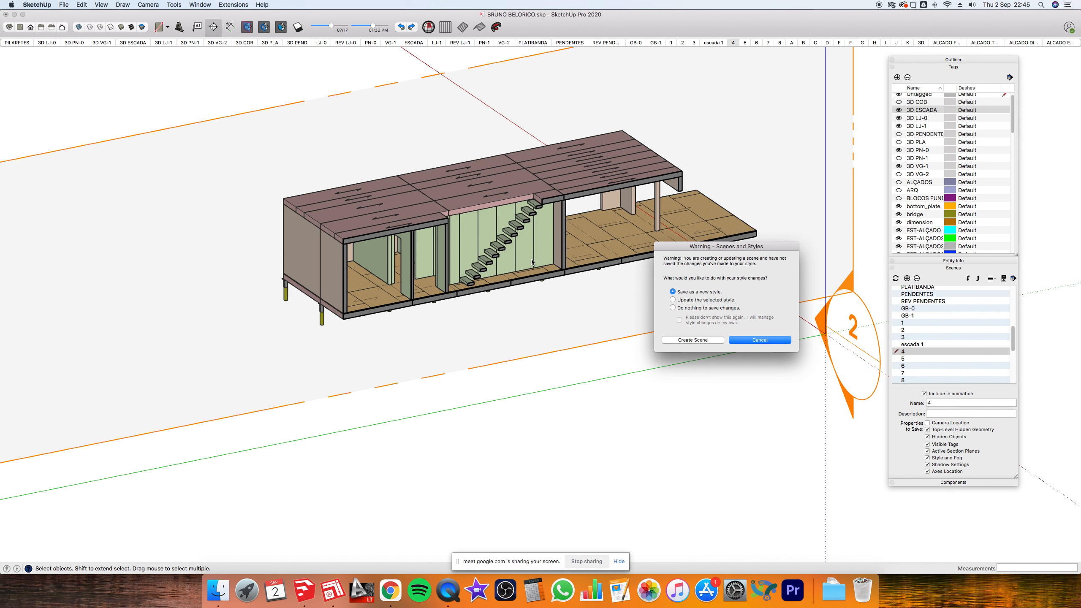
click(700, 340)
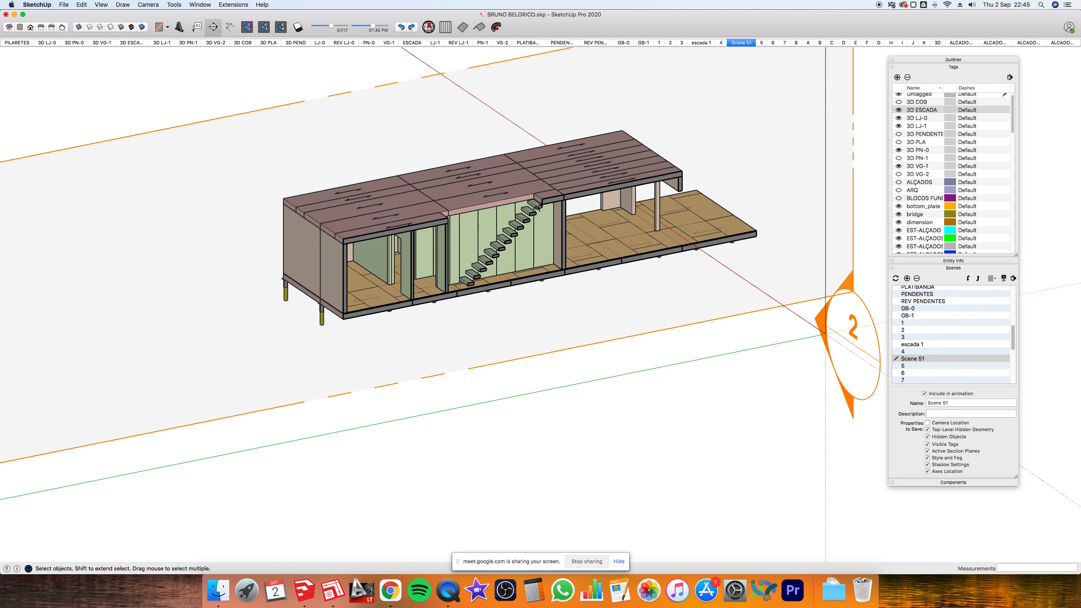
- Orbit and zoom around the stairs, checking the left elevation and perspective views
key(o)
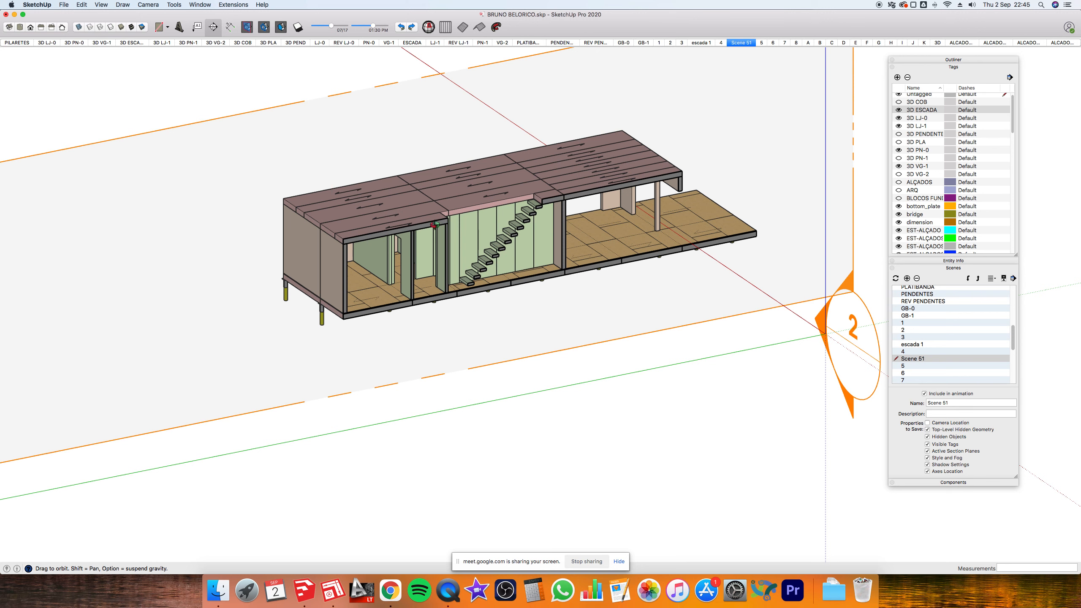
scroll(451, 251, up, 10)
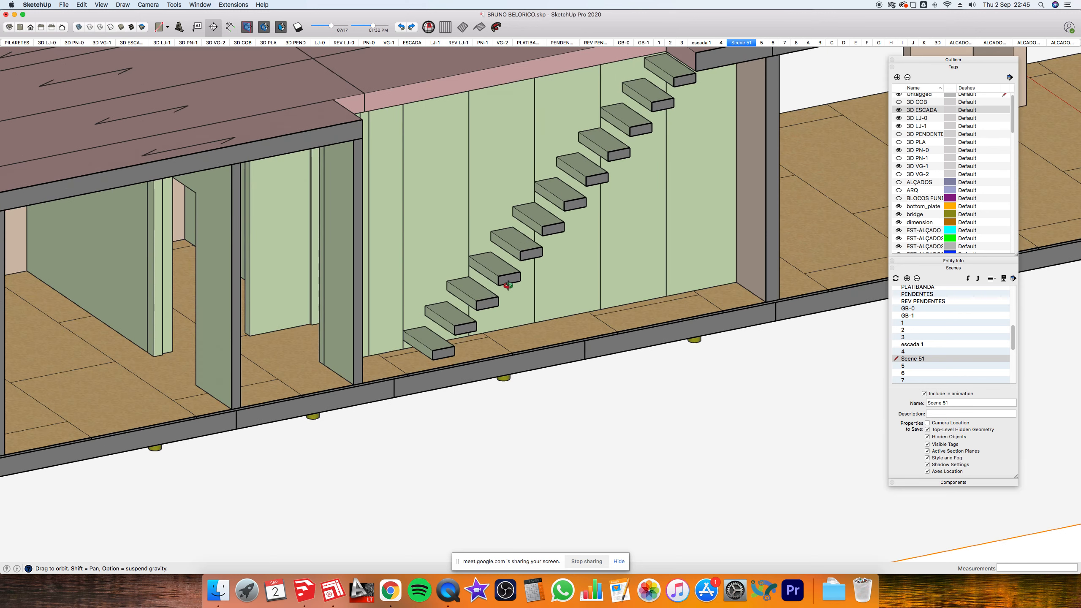
scroll(535, 250, down, 5)
scroll(507, 238, up, 6)
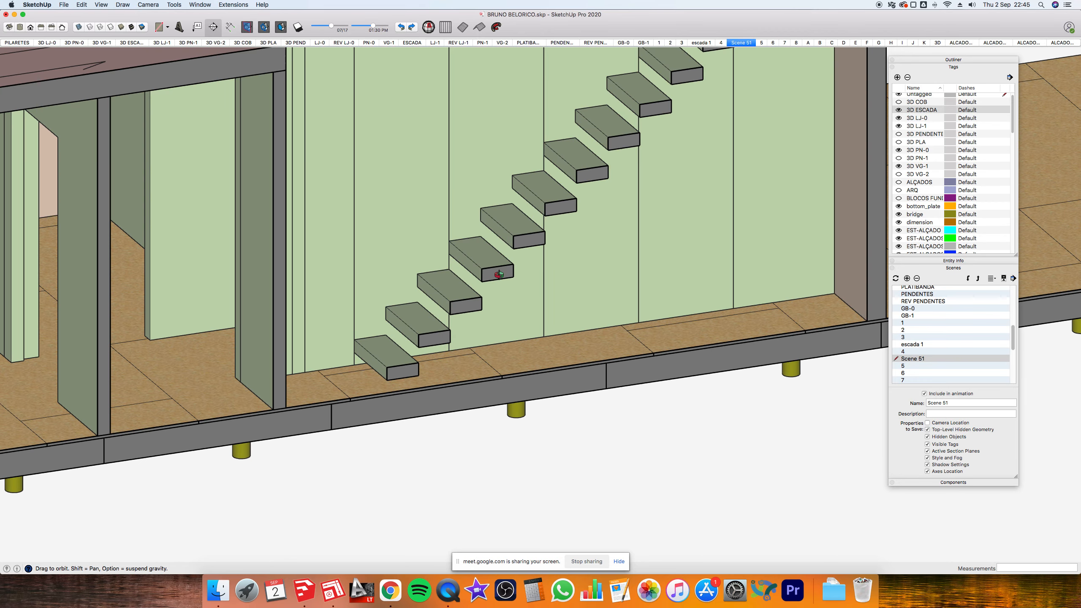
key(super+6)
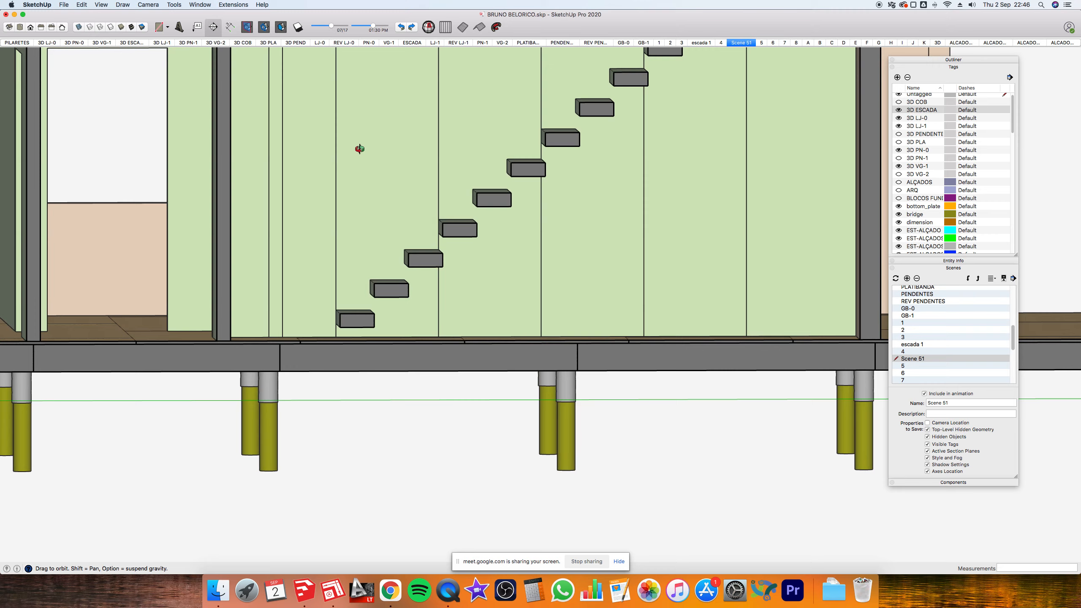
key(super+1)
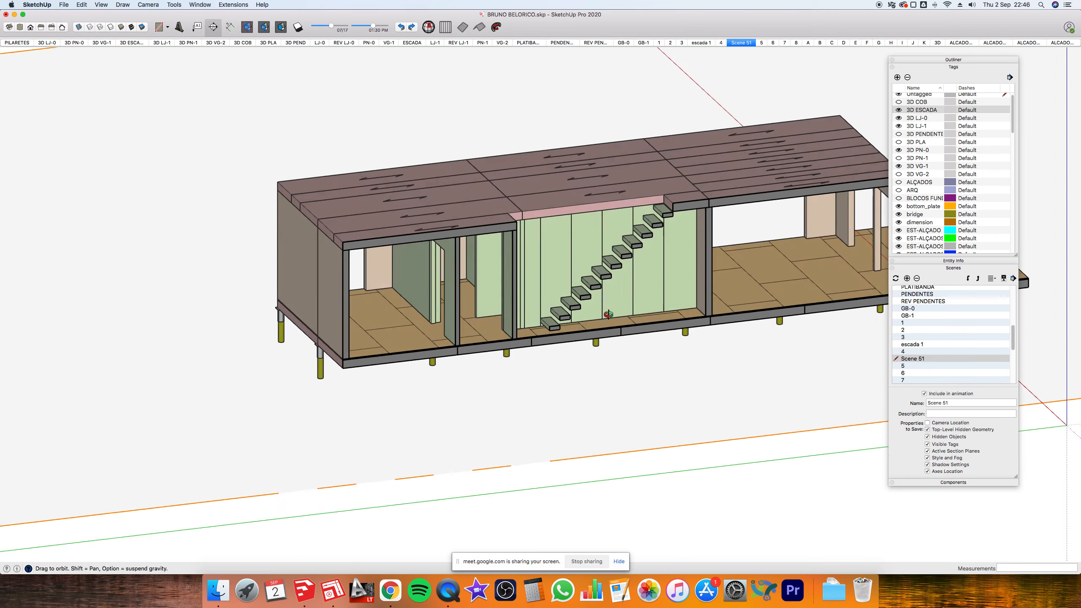
scroll(315, 135, down, 3)
- Hide the section-plane outlines while keeping the section cut on
click(249, 26)
click(248, 27)
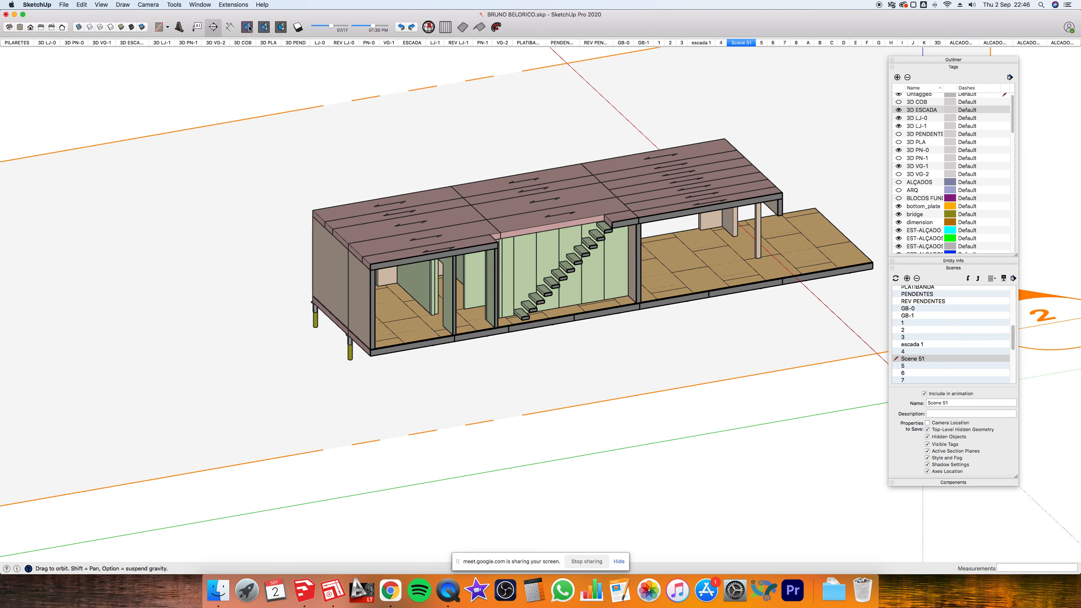
click(249, 27)
click(248, 27)
click(249, 27)
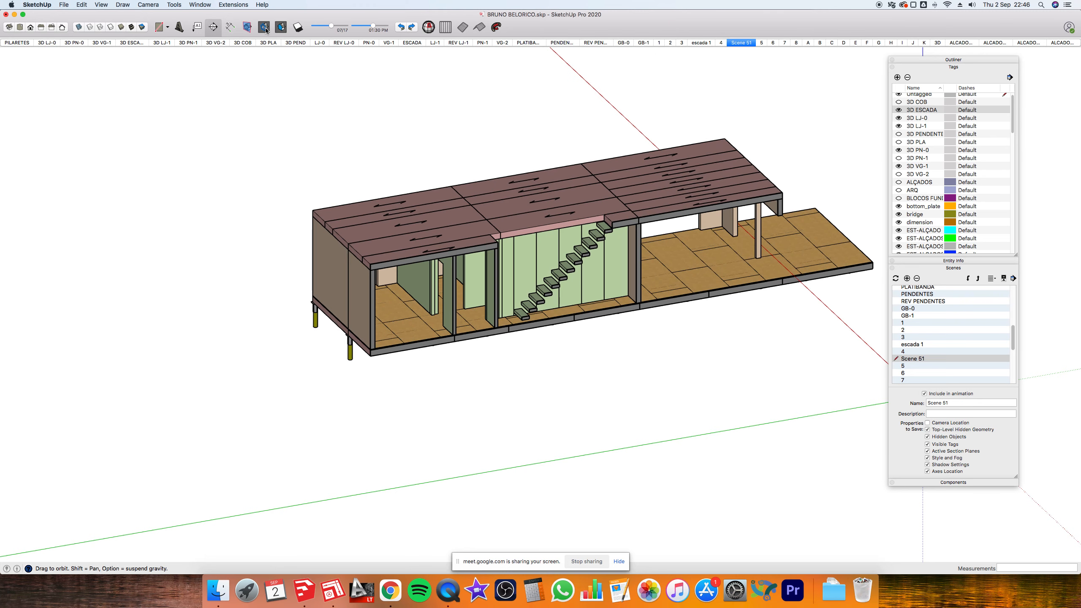
click(265, 27)
click(266, 30)
click(266, 30)
click(265, 30)
- Restore the darker section-cut fill, orbit to a new angle, and start updating Scene 51
click(281, 27)
click(282, 28)
scroll(452, 219, up, 6)
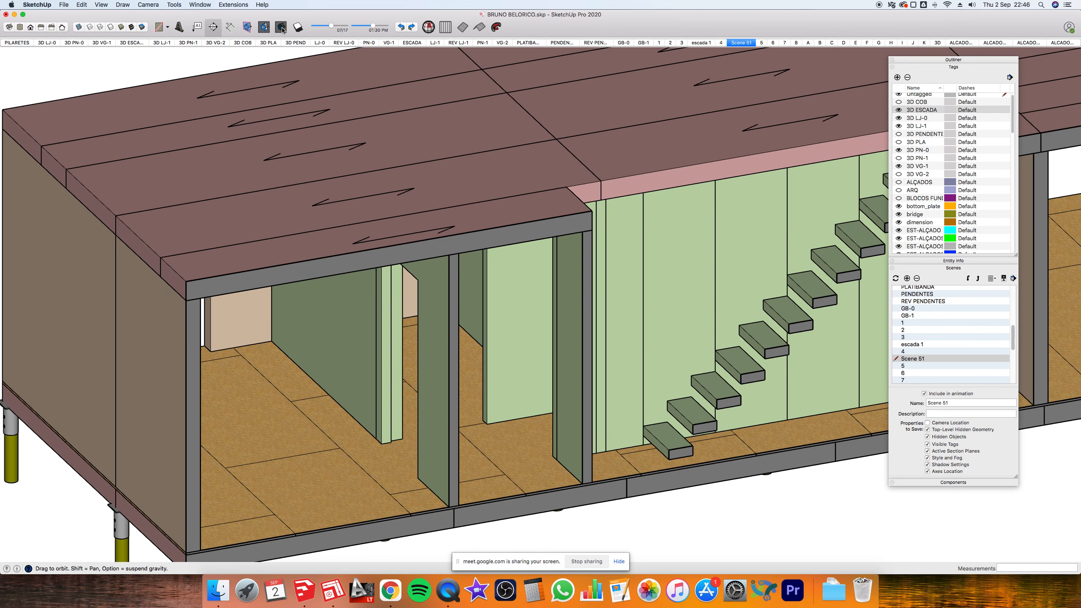
click(281, 28)
scroll(483, 362, down, 8)
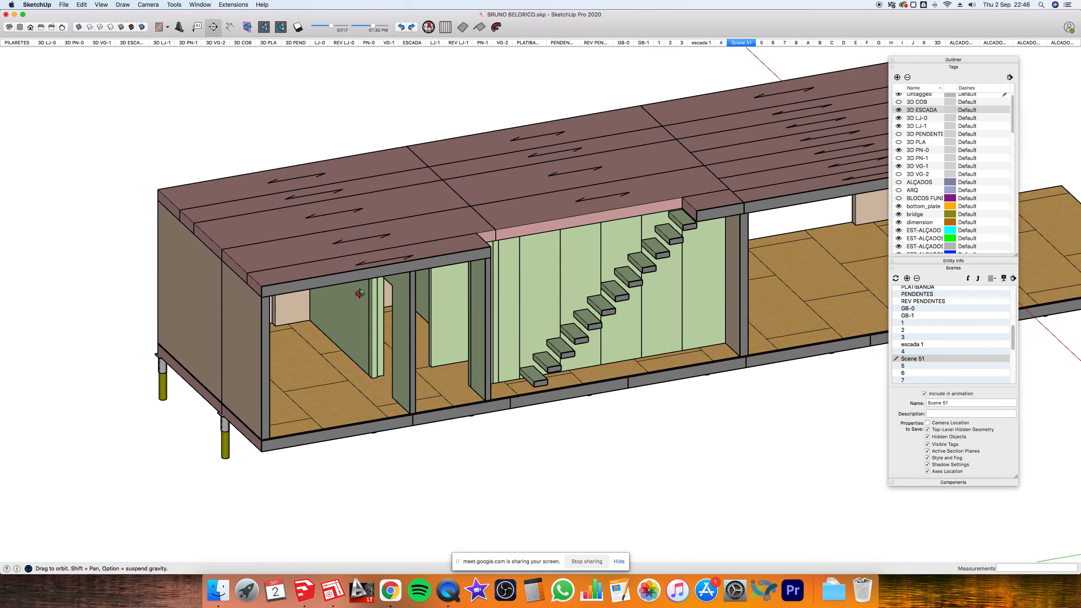
drag(483, 362, 551, 343)
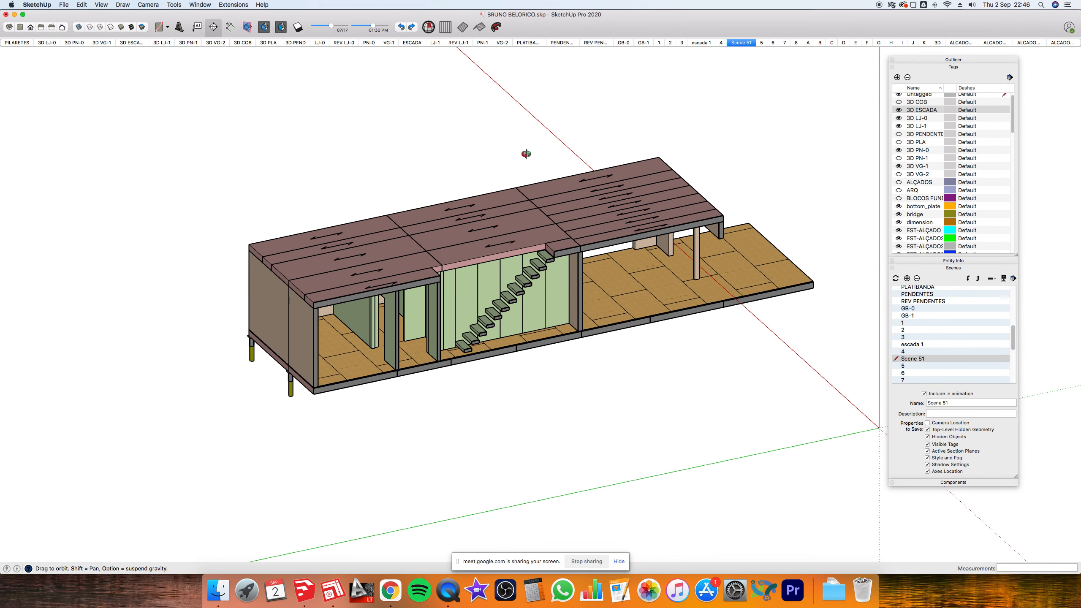
key(u)
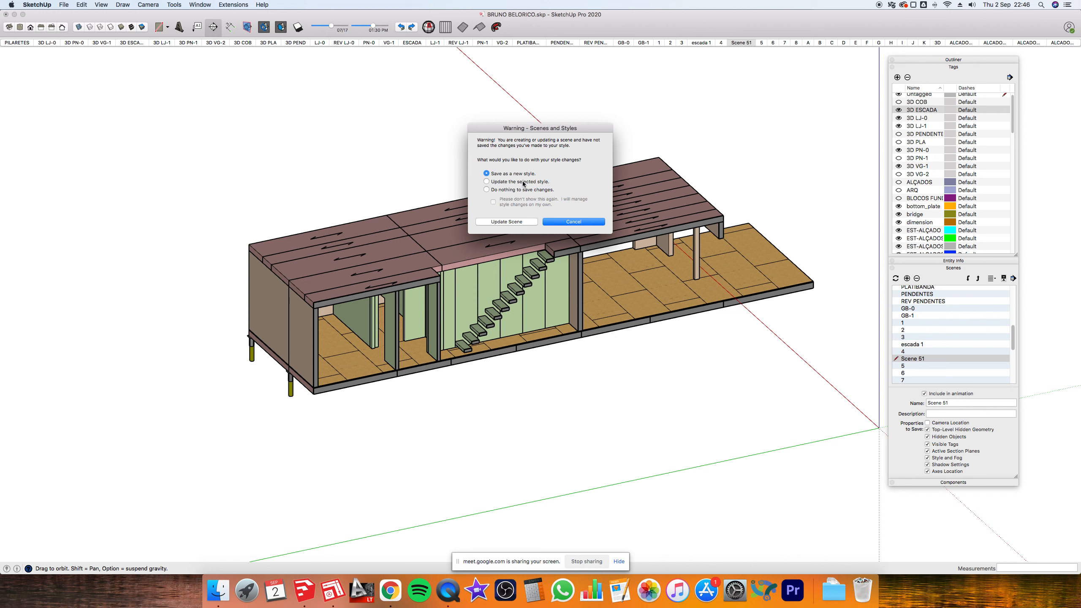
- Cancel the update and reset section cut on, fill on, and plane outlines hidden
click(561, 226)
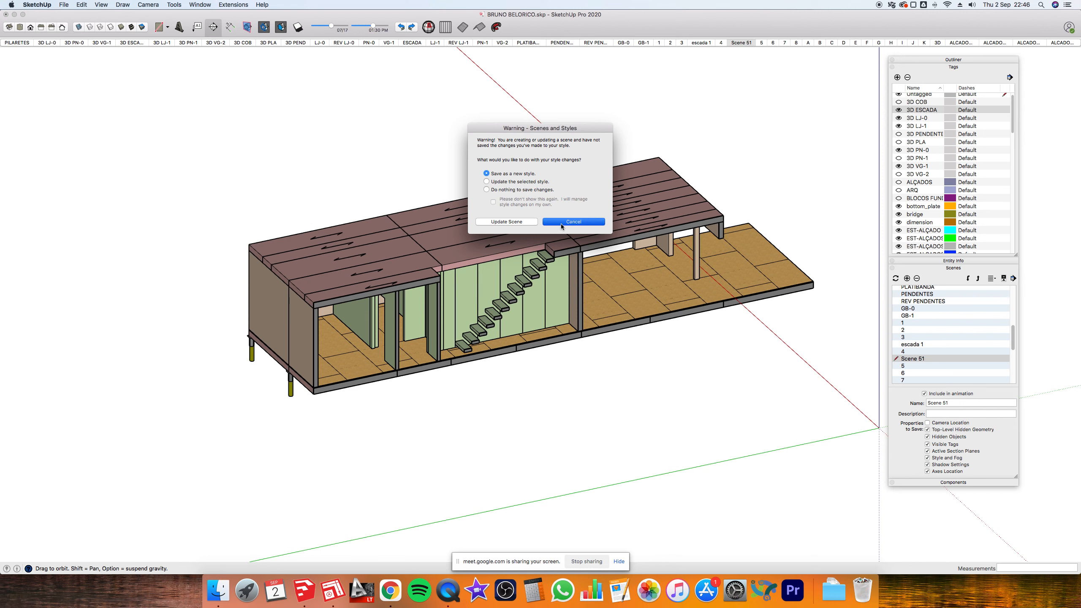
click(264, 27)
click(263, 27)
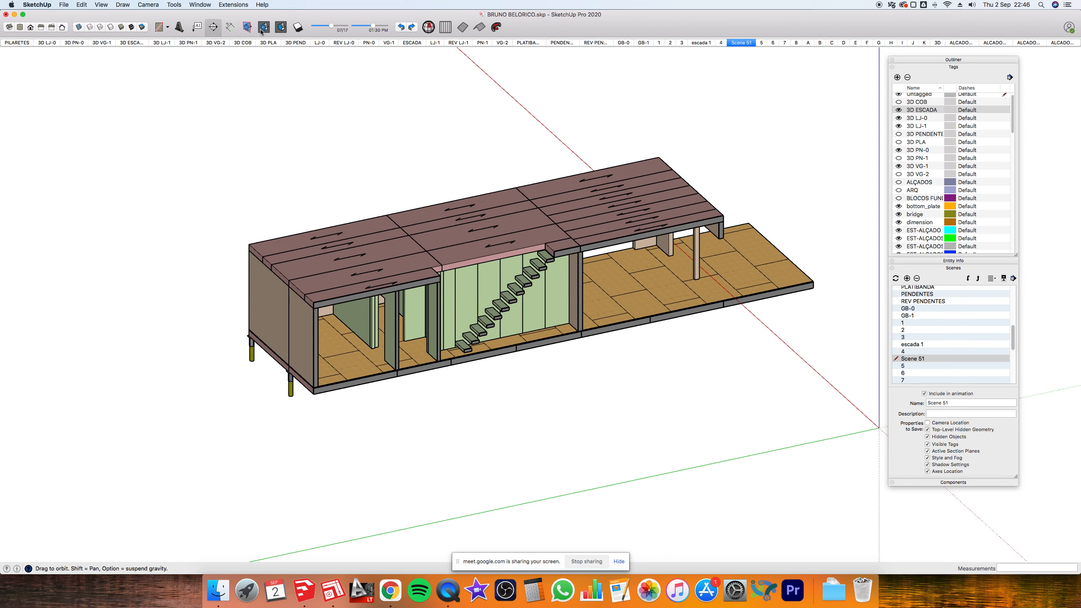
click(281, 27)
click(248, 27)
scroll(483, 279, down, 2)
scroll(482, 279, down, 3)
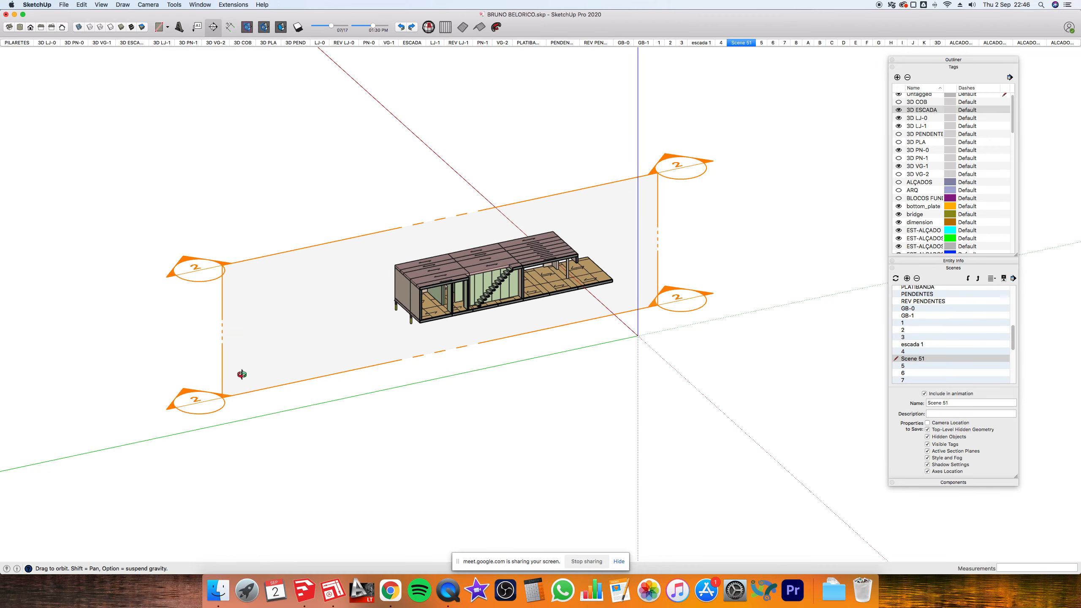
click(247, 30)
scroll(527, 246, up, 5)
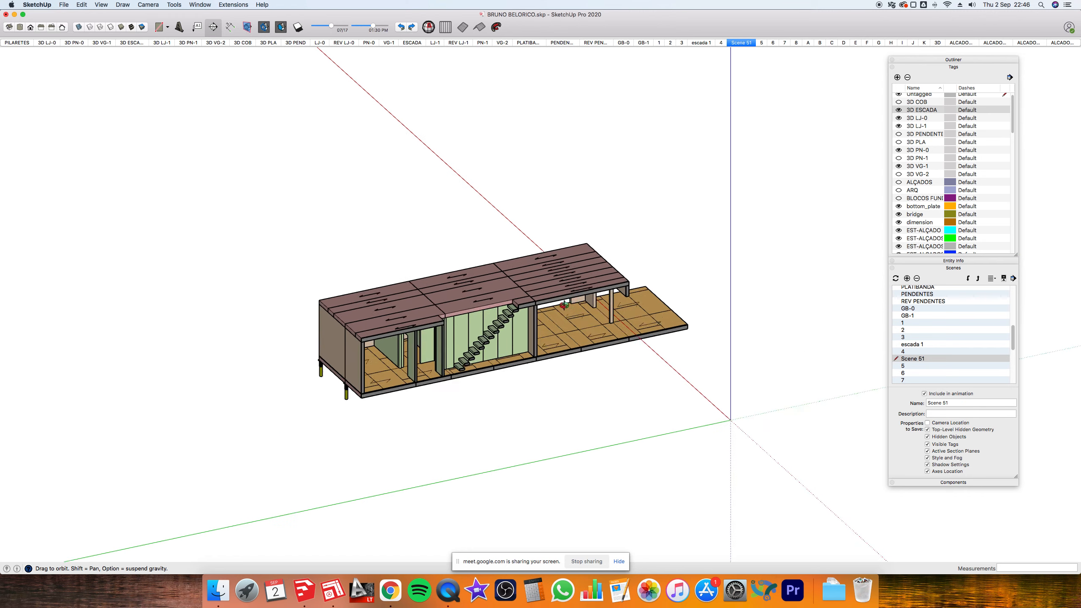
- Update Scene 51 with the current view, choosing 'Update the selected style'
right_click(741, 44)
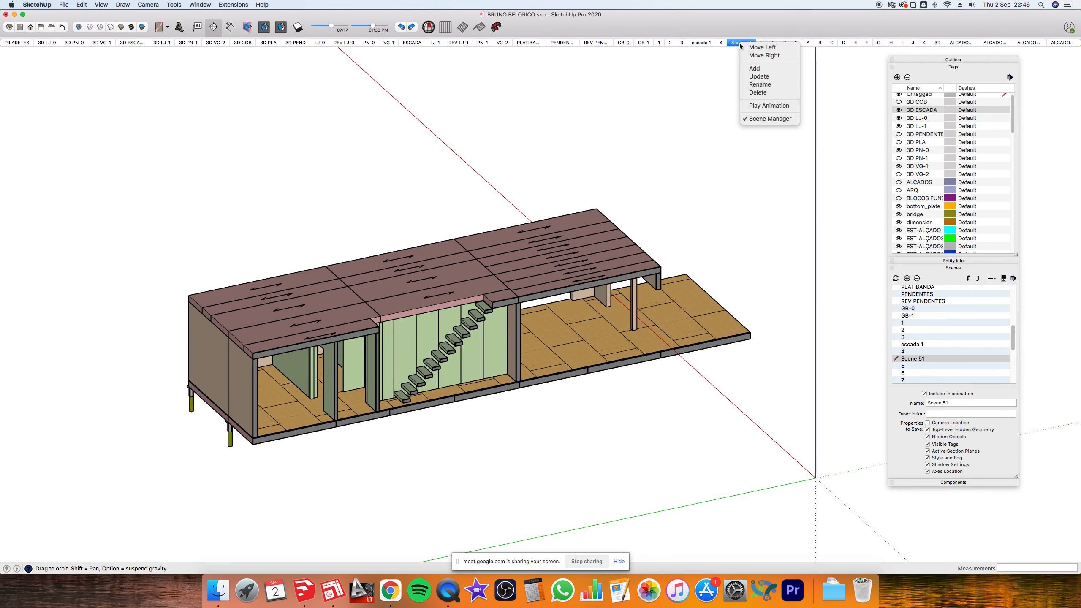
click(757, 77)
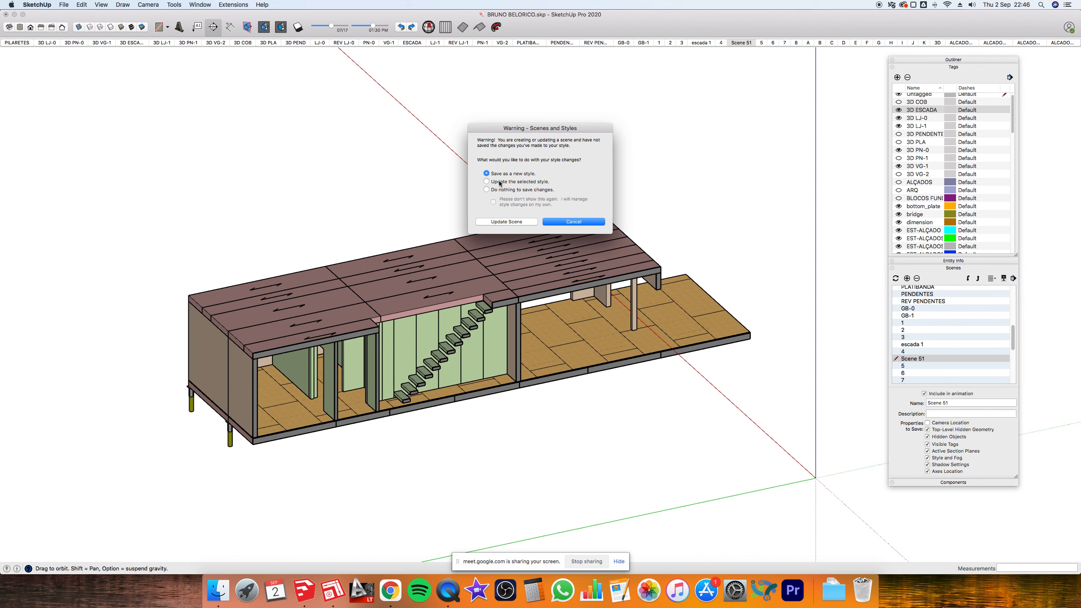
click(496, 182)
click(491, 174)
click(494, 182)
click(506, 222)
drag(525, 225, 505, 197)
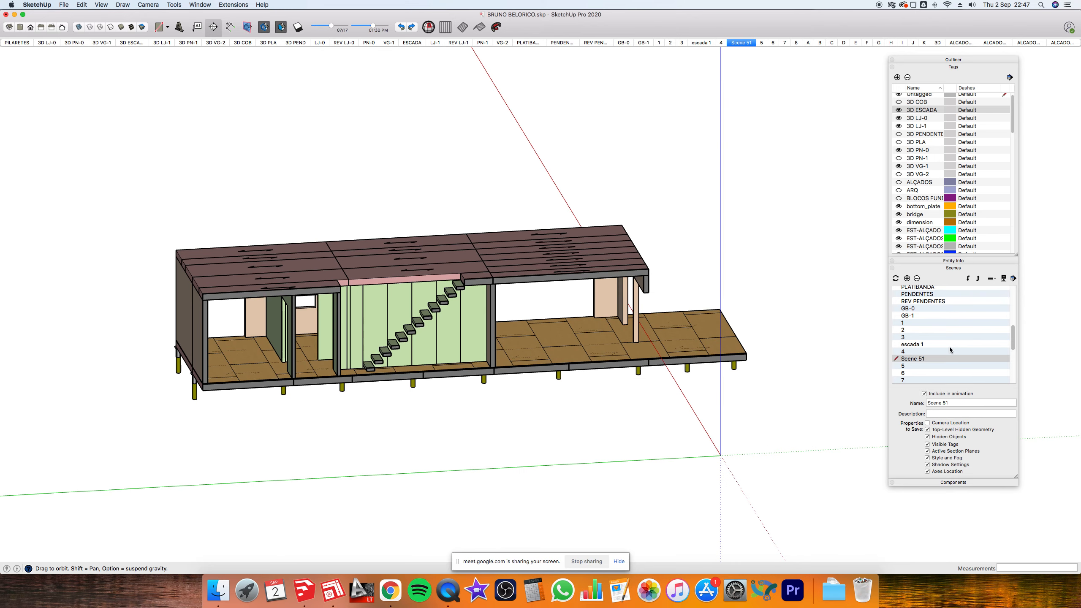
- Rename the scene to 'corte escada' and save the model
triple_click(975, 403)
text(c)
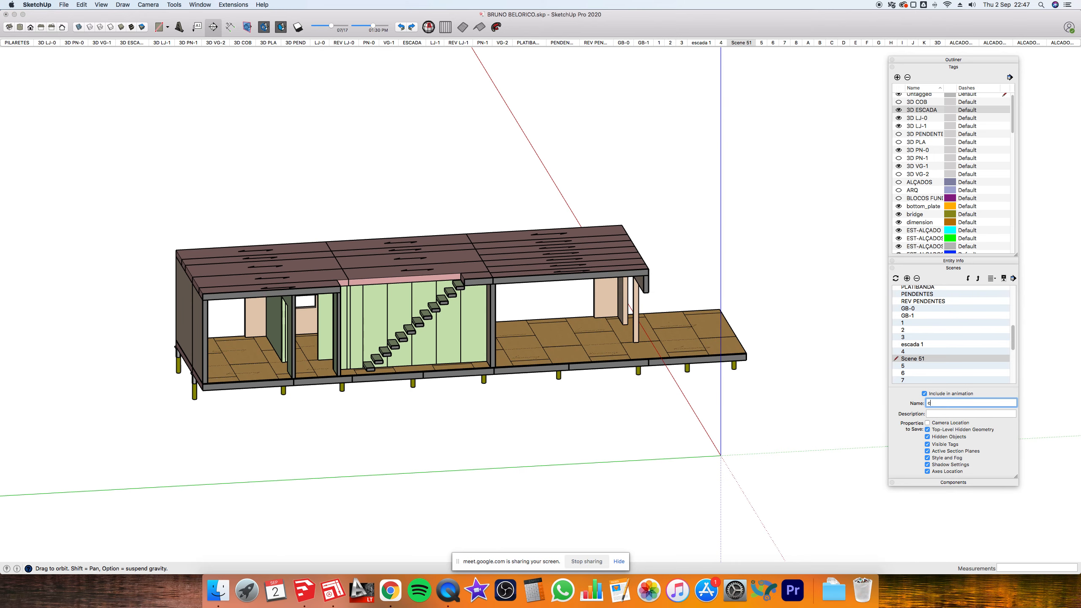
text(orte escada)
key(Return)
drag(639, 210, 465, 373)
scroll(465, 373, up, 4)
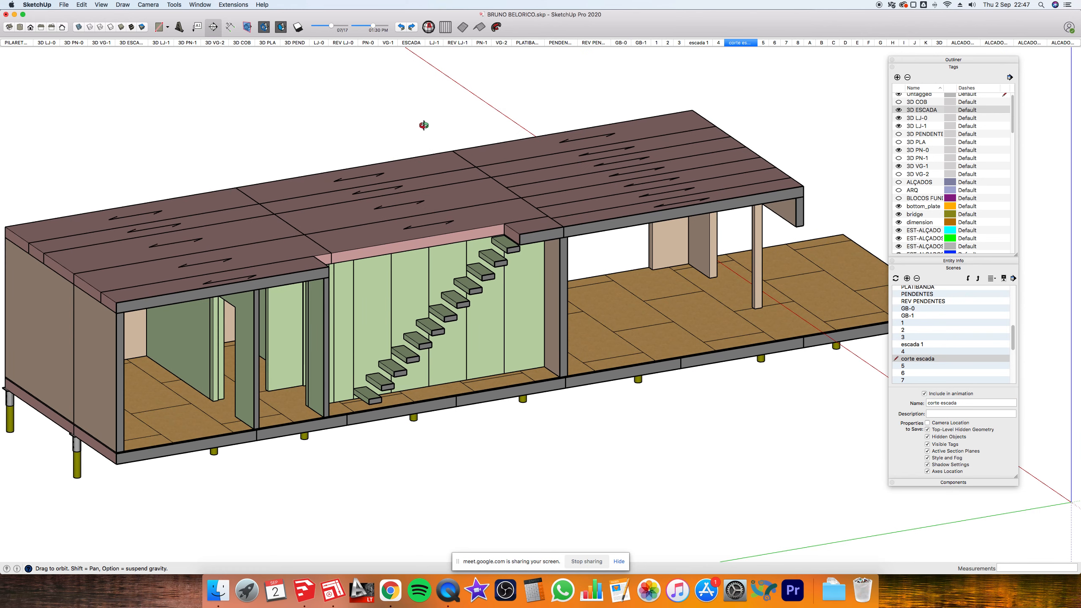
key(super+s)
click(332, 590)
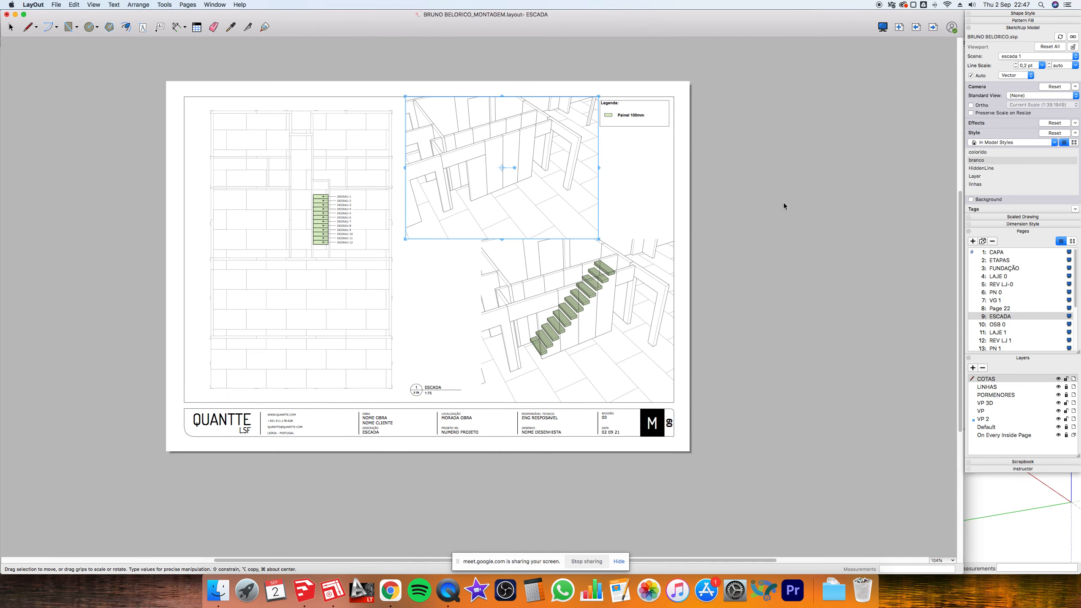
- Keep scene 'escada 1' on the viewport and open its model in SketchUp via Open with SketchUp
click(311, 585)
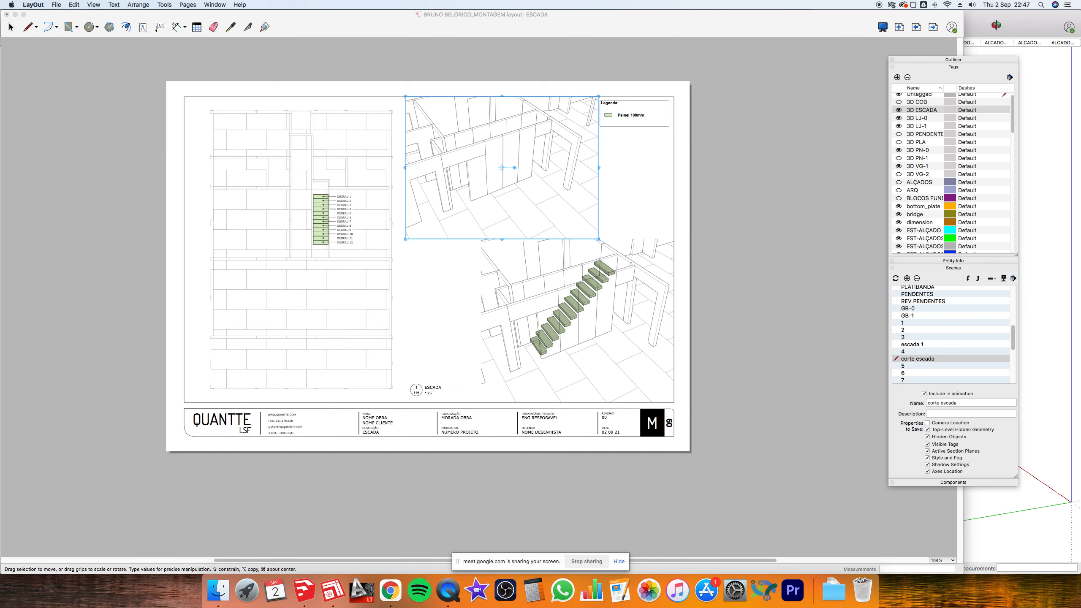
click(804, 144)
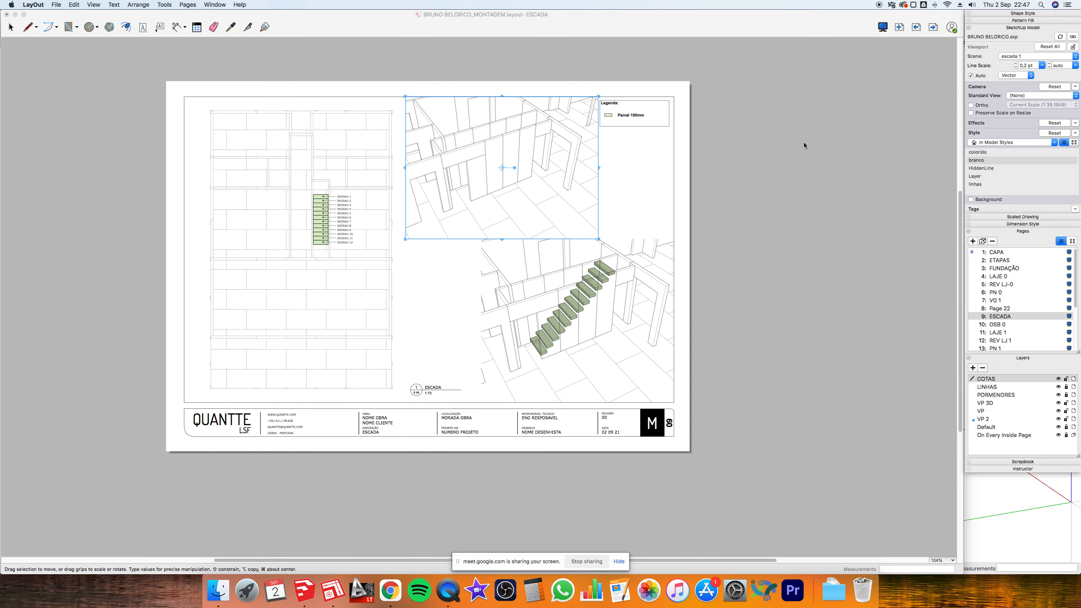
click(738, 167)
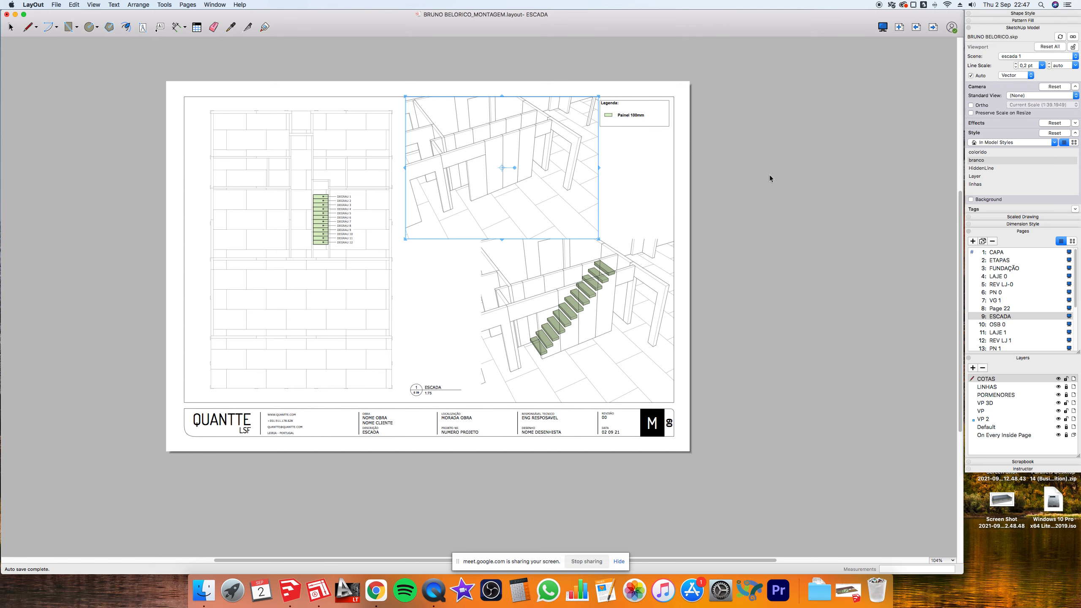
click(1033, 56)
click(1033, 56)
right_click(471, 148)
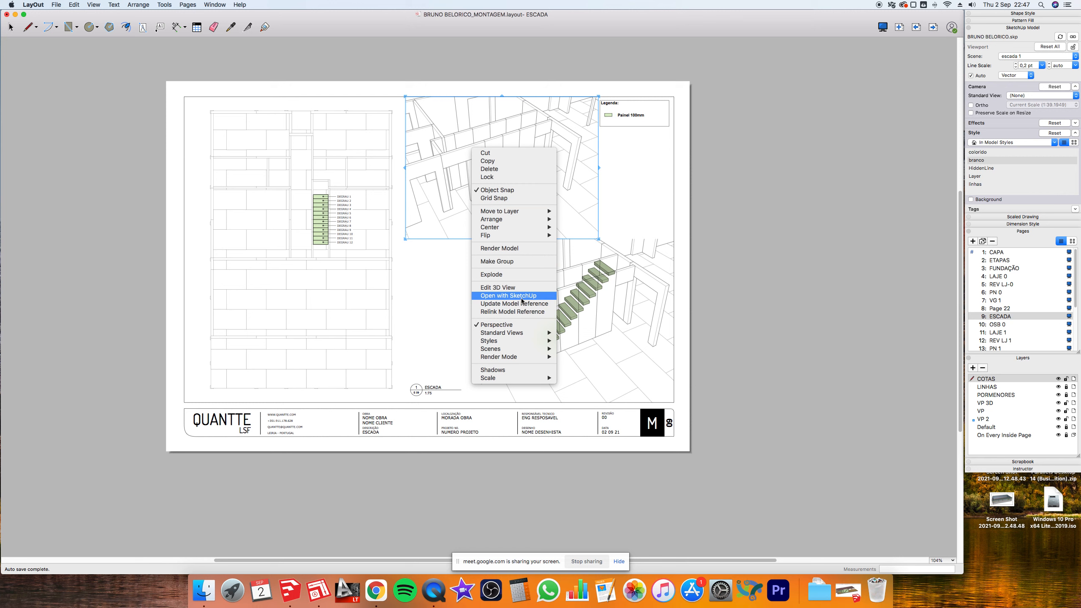
click(780, 205)
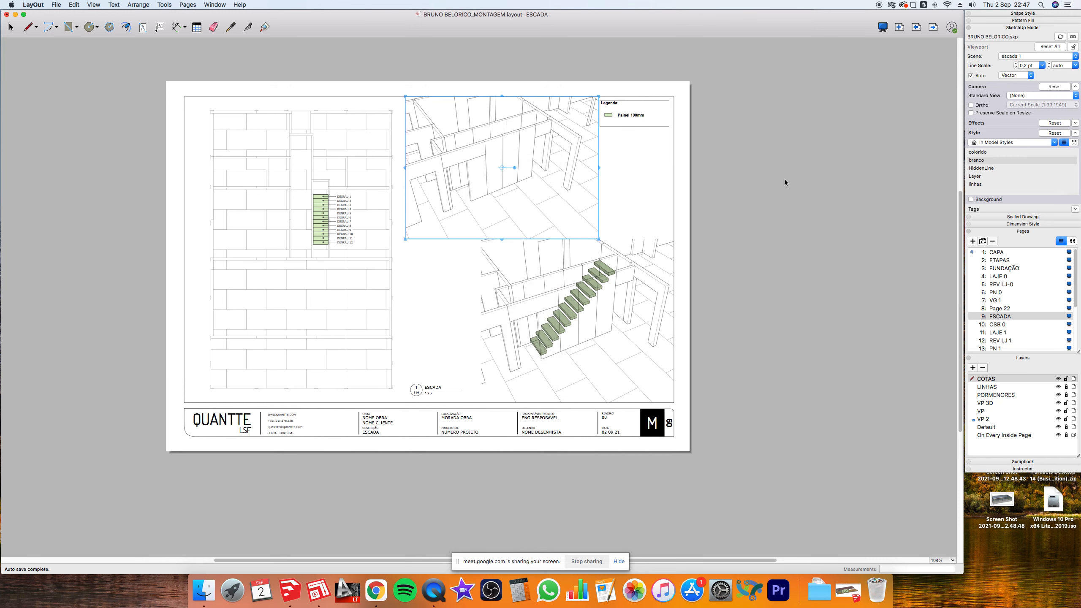
click(827, 247)
click(848, 591)
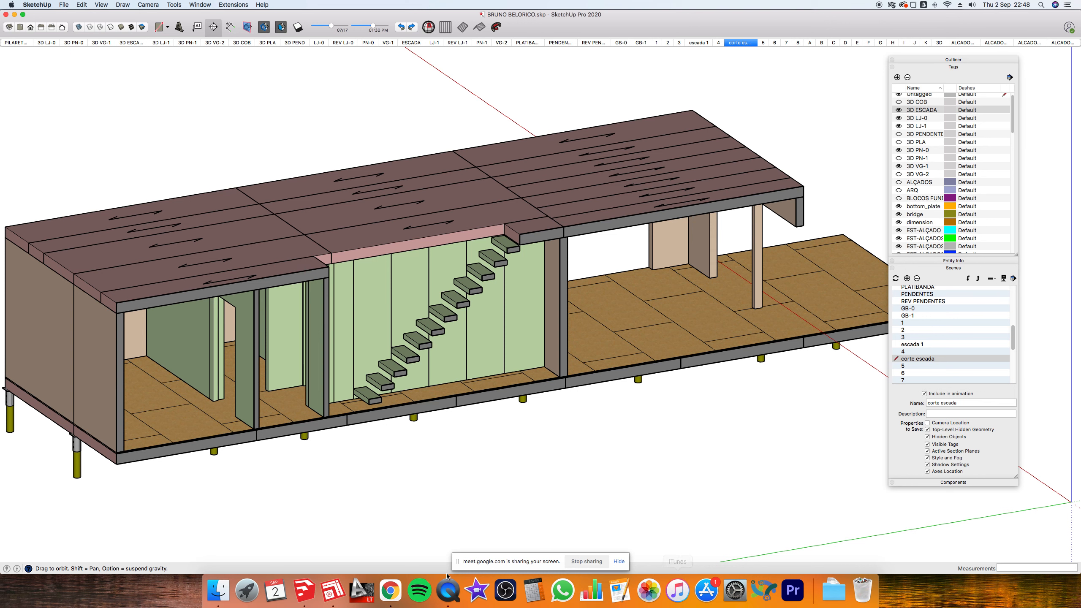
- Activate the LayOut document and minimize the SketchUp model window
click(332, 592)
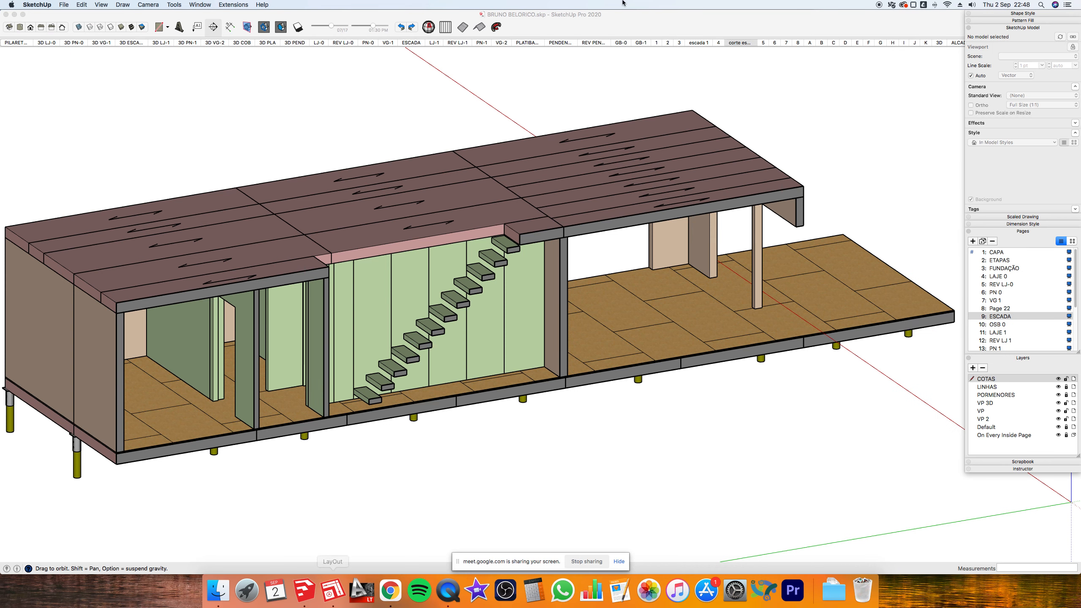
click(14, 14)
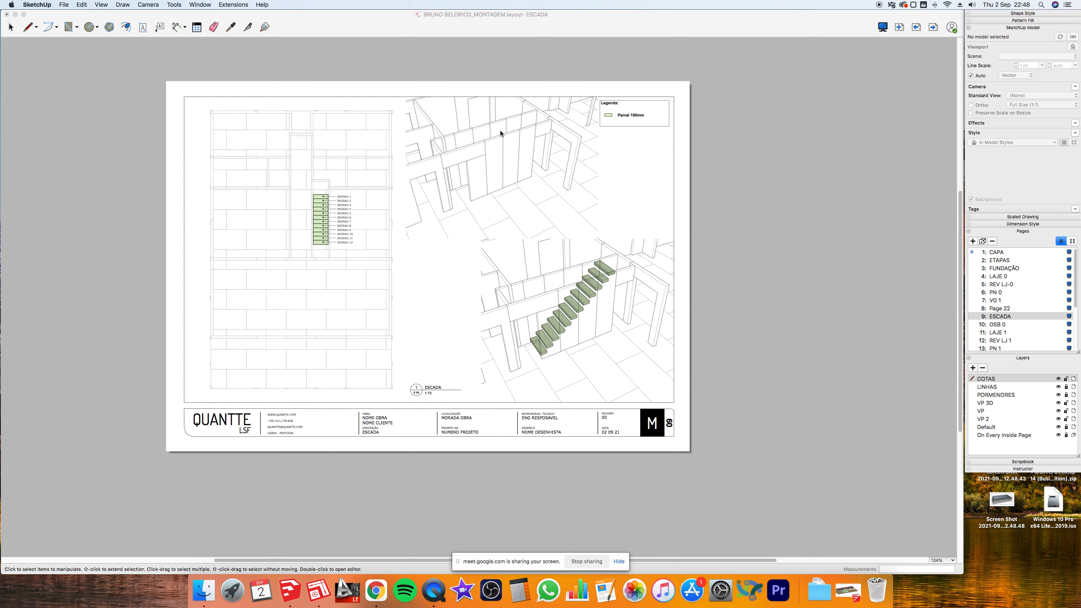
- Switch the upper stair viewport to the 'corte escada' scene
click(120, 45)
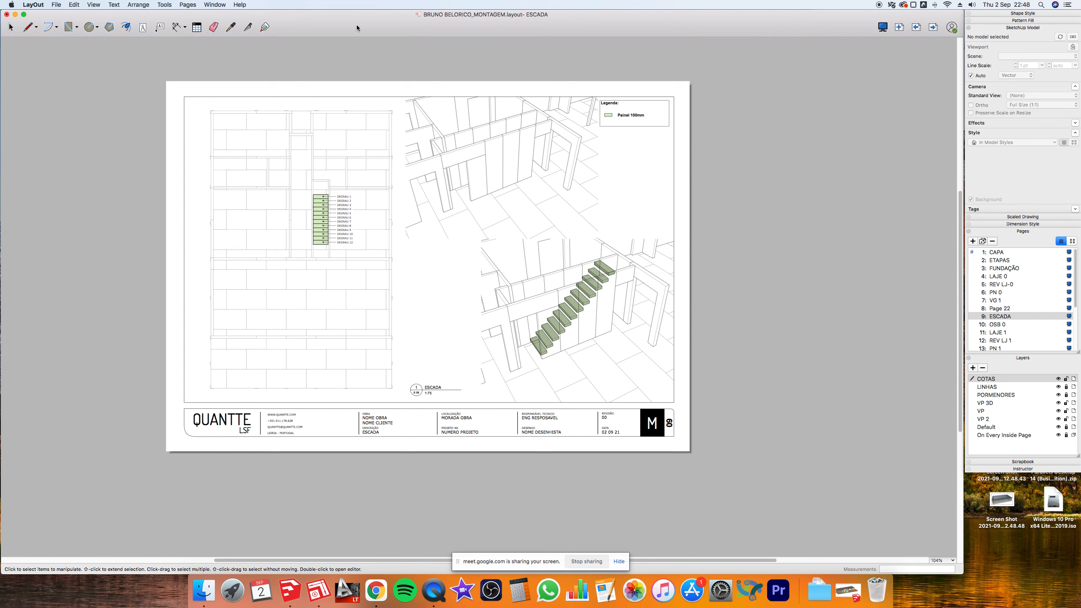
click(496, 137)
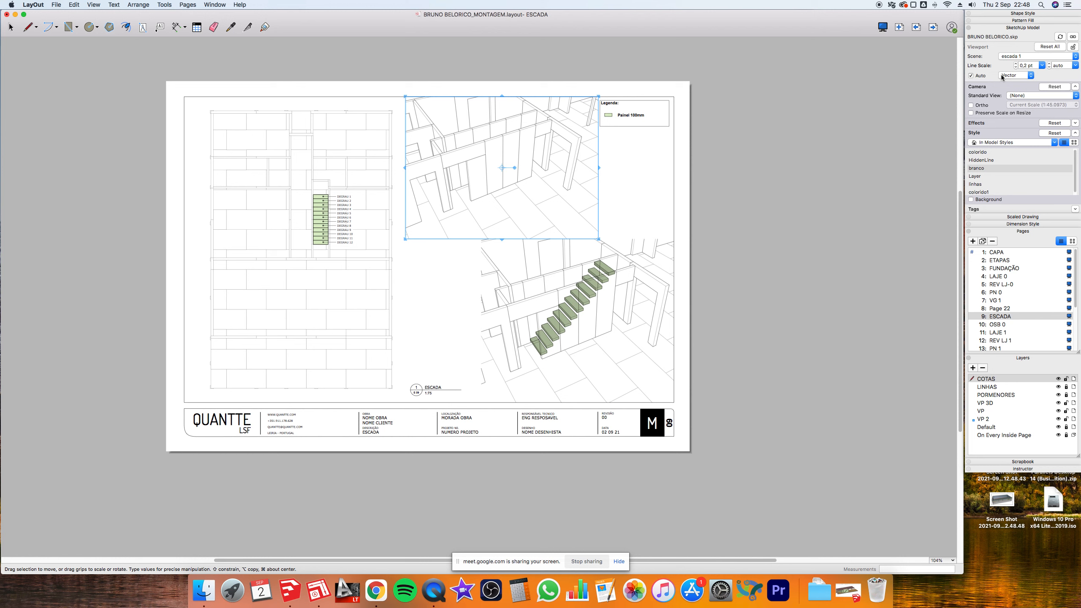
click(1025, 56)
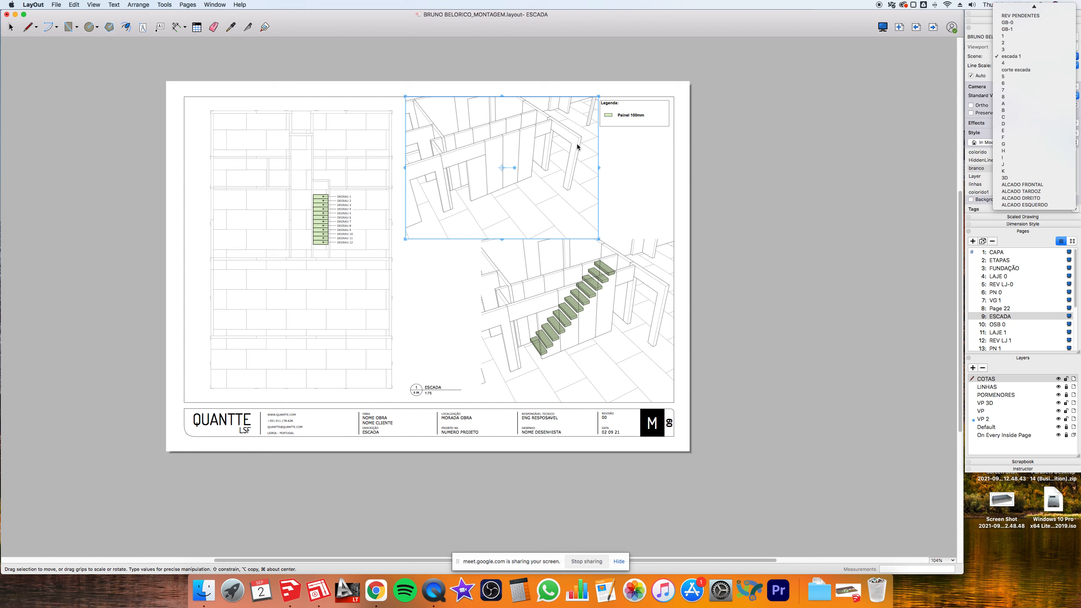
click(806, 144)
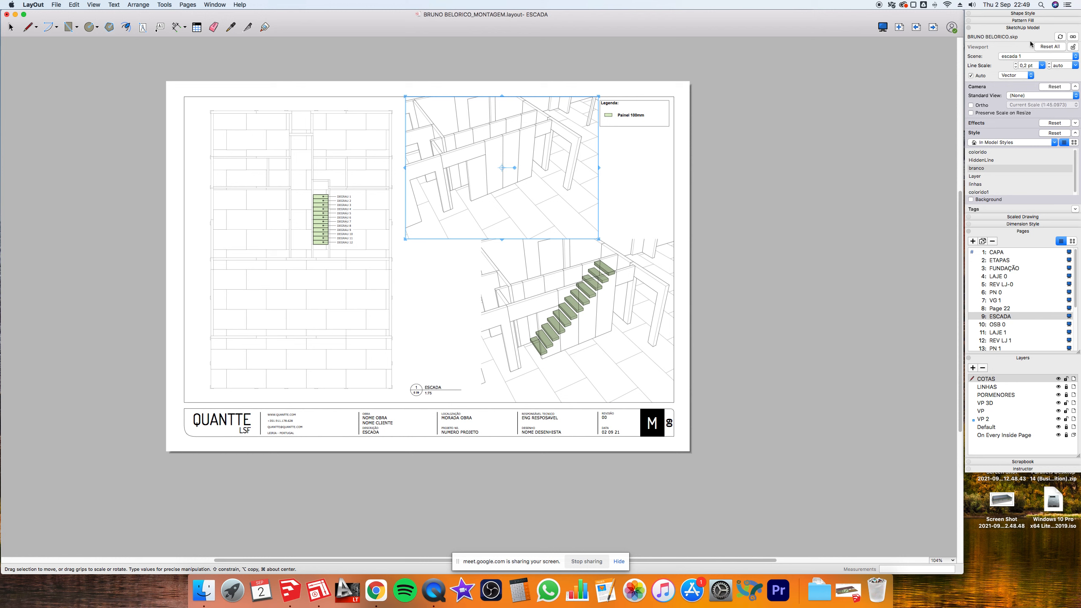
click(1026, 57)
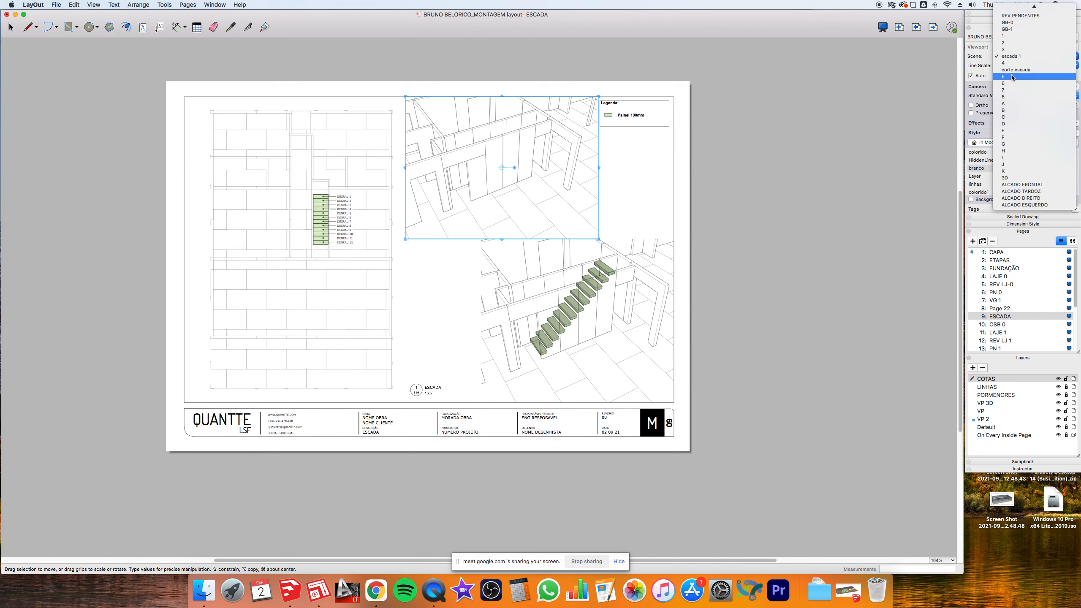
click(1017, 70)
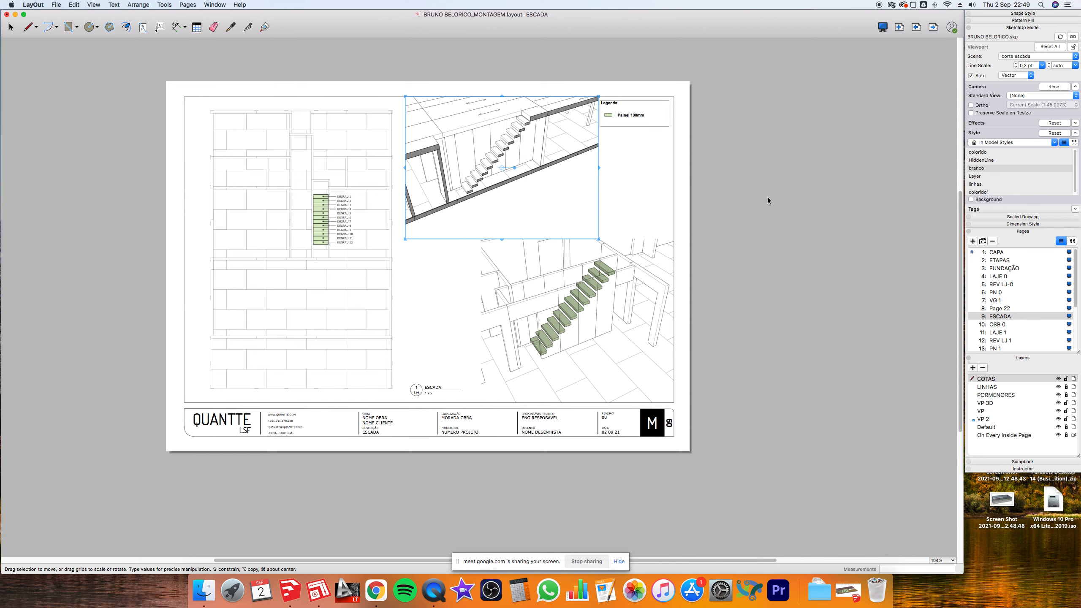
- Orbit the stair model to a higher view and reframe it inside the upper viewport
click(619, 157)
click(527, 154)
scroll(479, 135, up, 2)
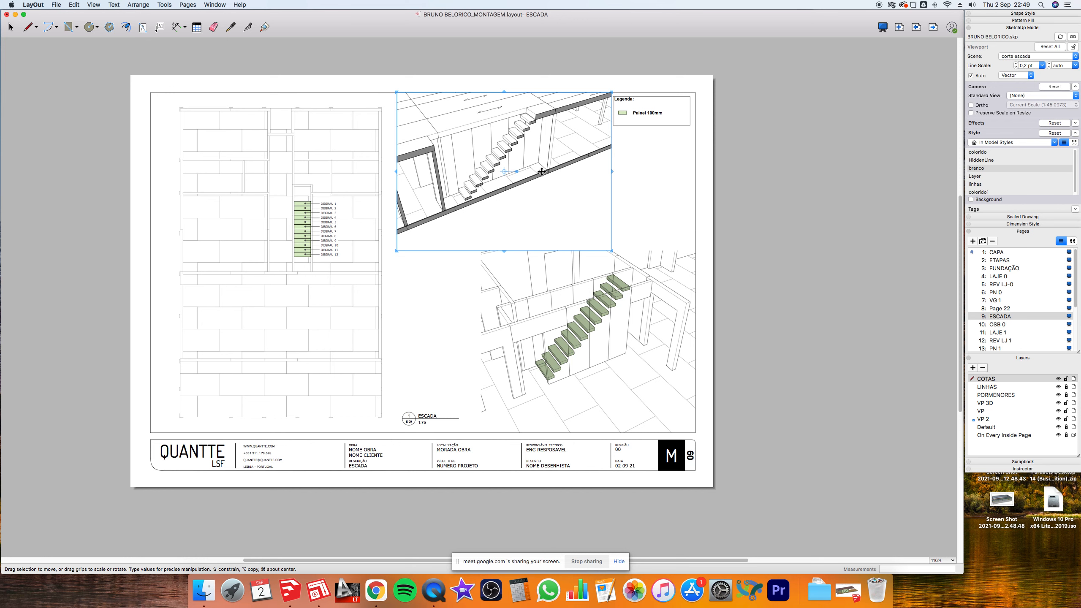
double_click(541, 171)
drag(541, 172, 523, 122)
scroll(500, 146, up, 5)
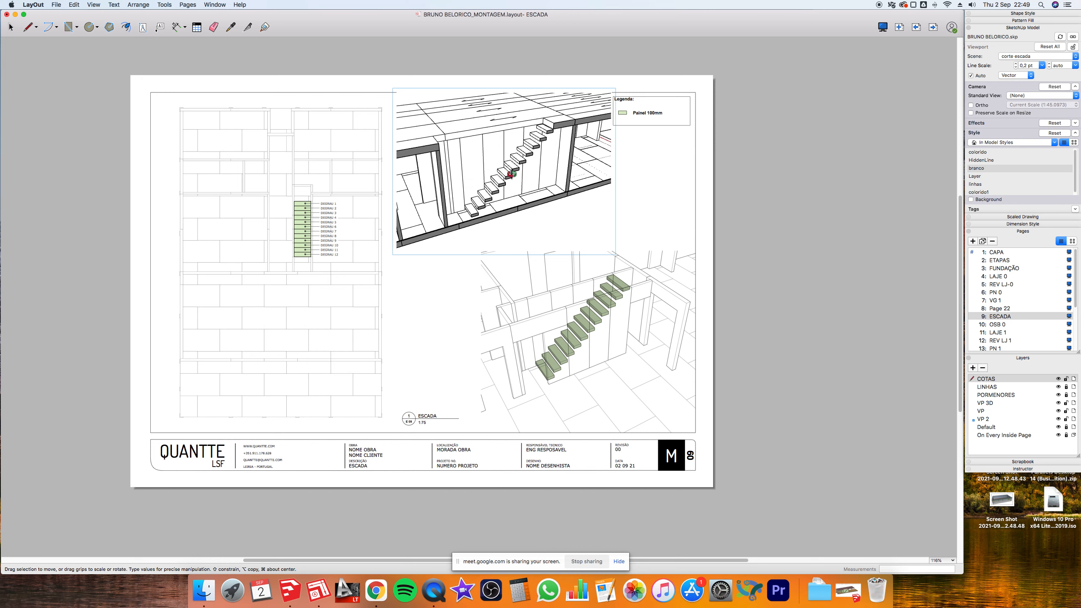
shift+drag(524, 169, 518, 170)
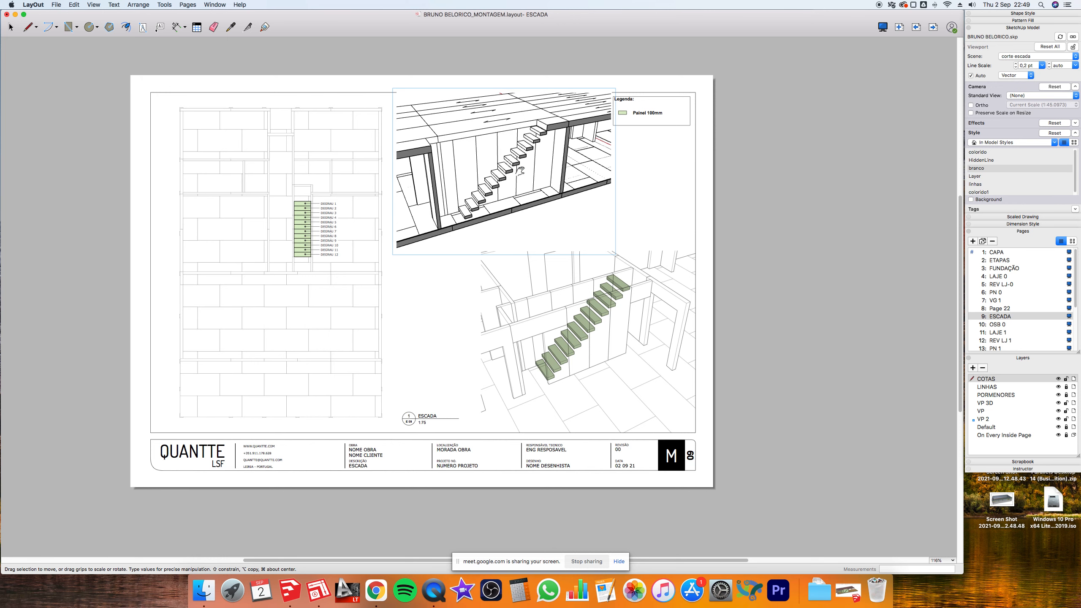
click(628, 173)
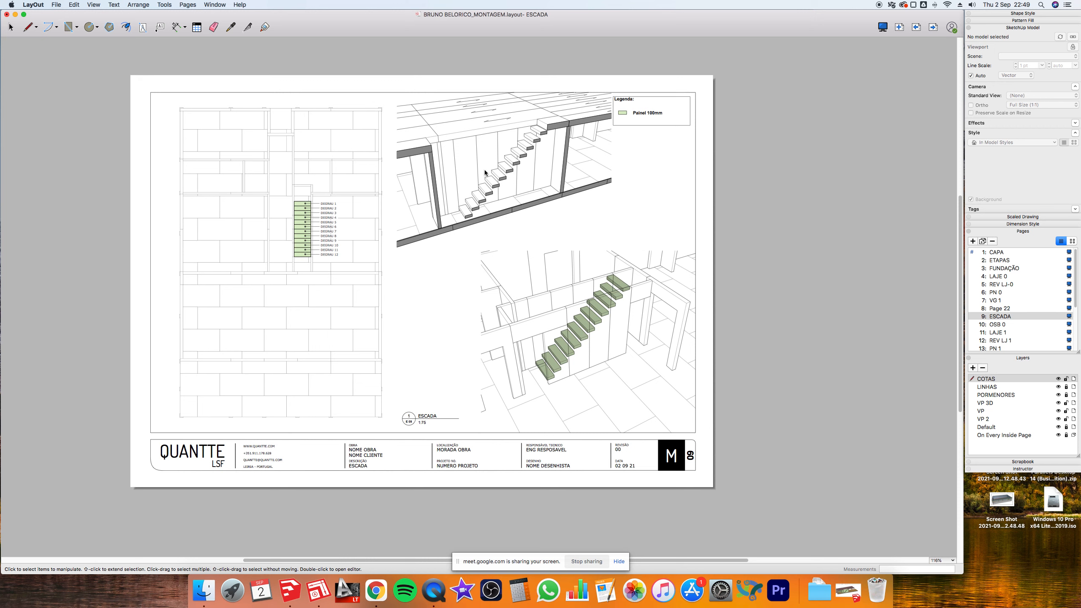
click(608, 147)
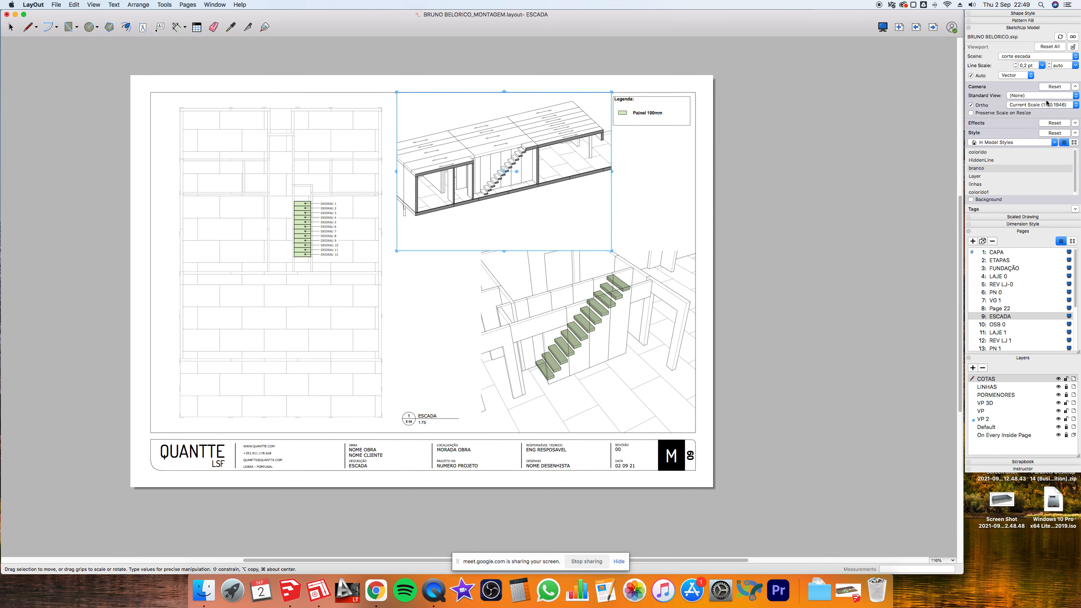
- Set the upper viewport's standard view to Left and zoom in on the stair
click(1049, 106)
click(1049, 106)
click(1044, 96)
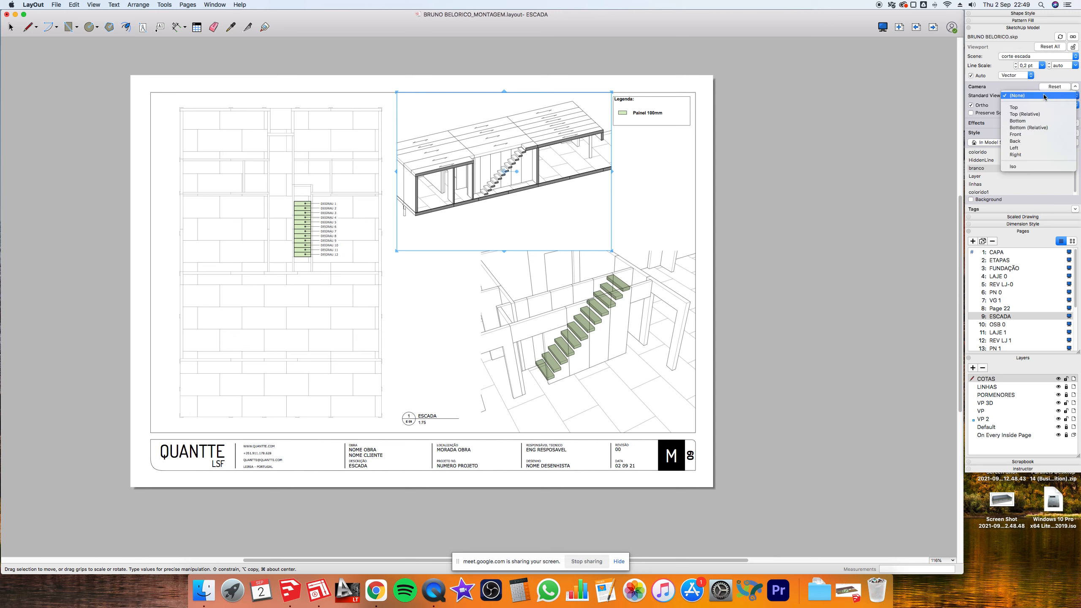
click(1018, 148)
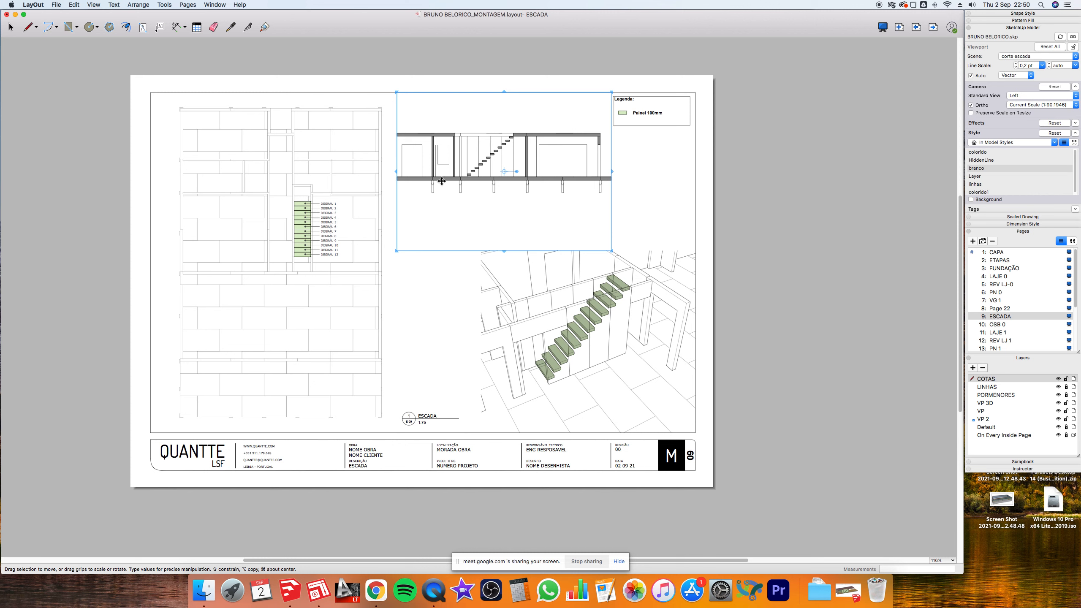
double_click(492, 115)
scroll(477, 154, up, 4)
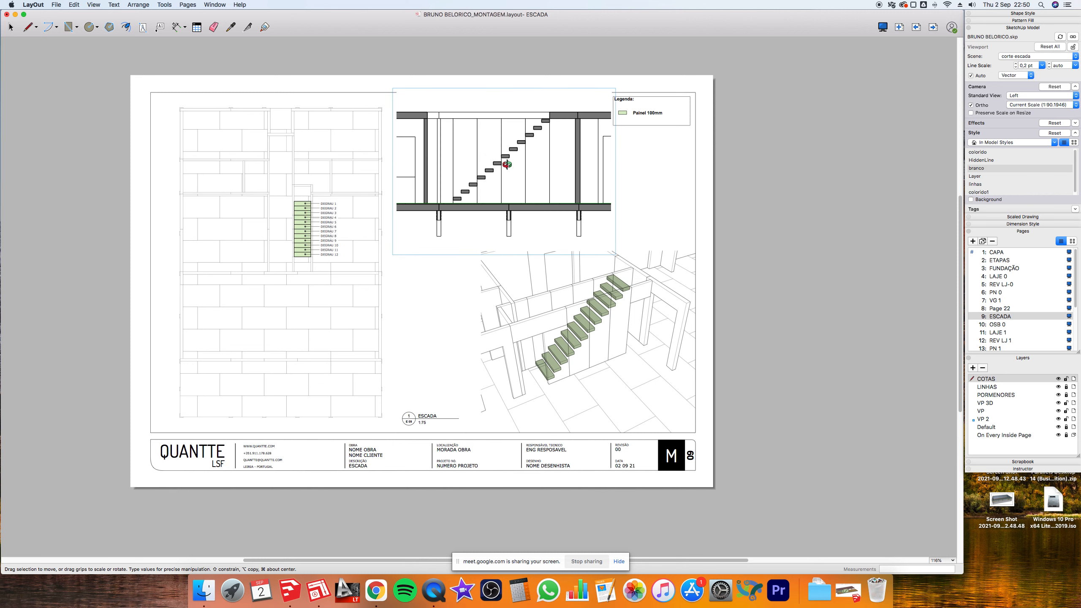
click(749, 122)
- Set the section viewport's scale to 1:50
click(574, 140)
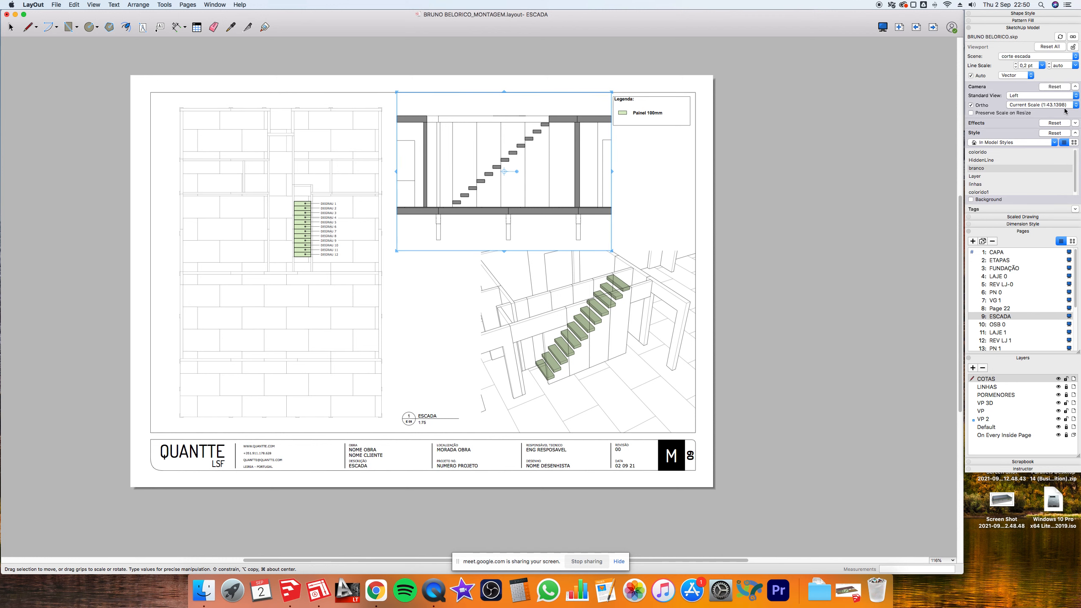
click(1077, 106)
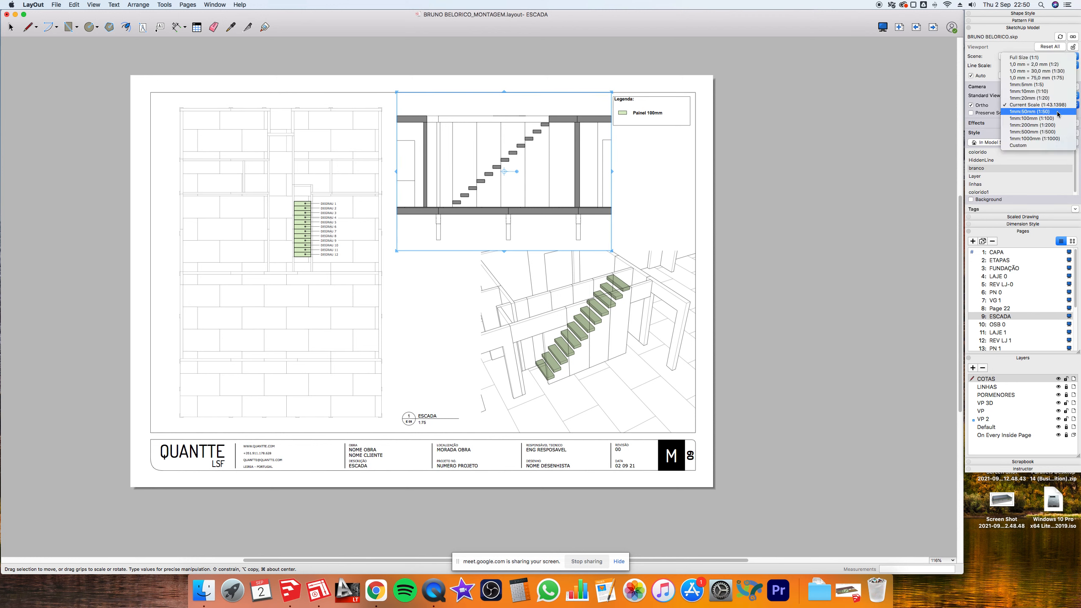
click(1038, 111)
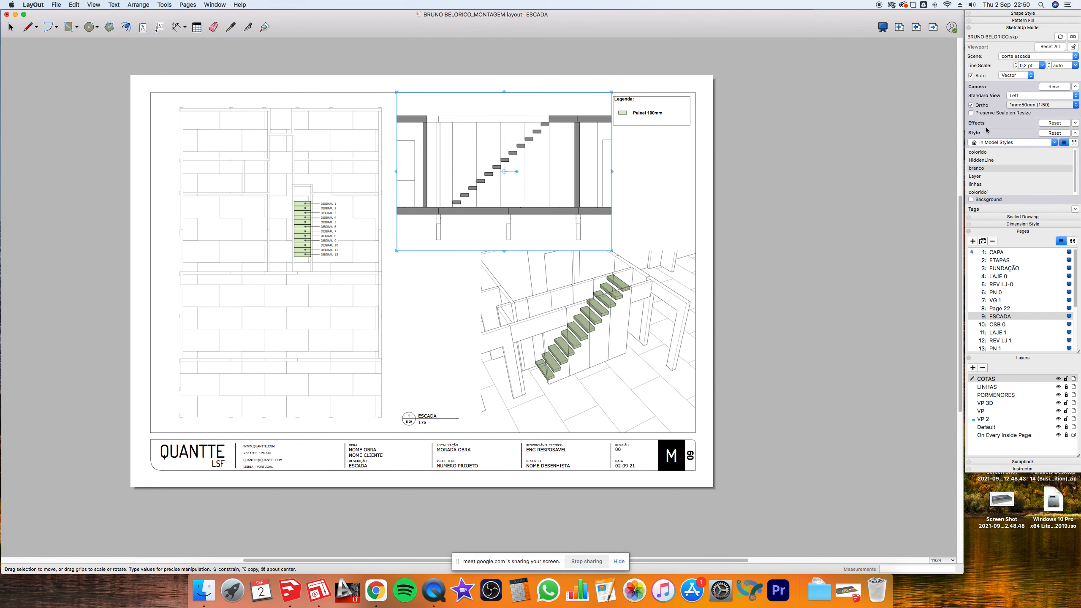
click(642, 180)
scroll(422, 137, up, 3)
- Draw a blue rectangle from above the stair's left side to below the flight
key(r)
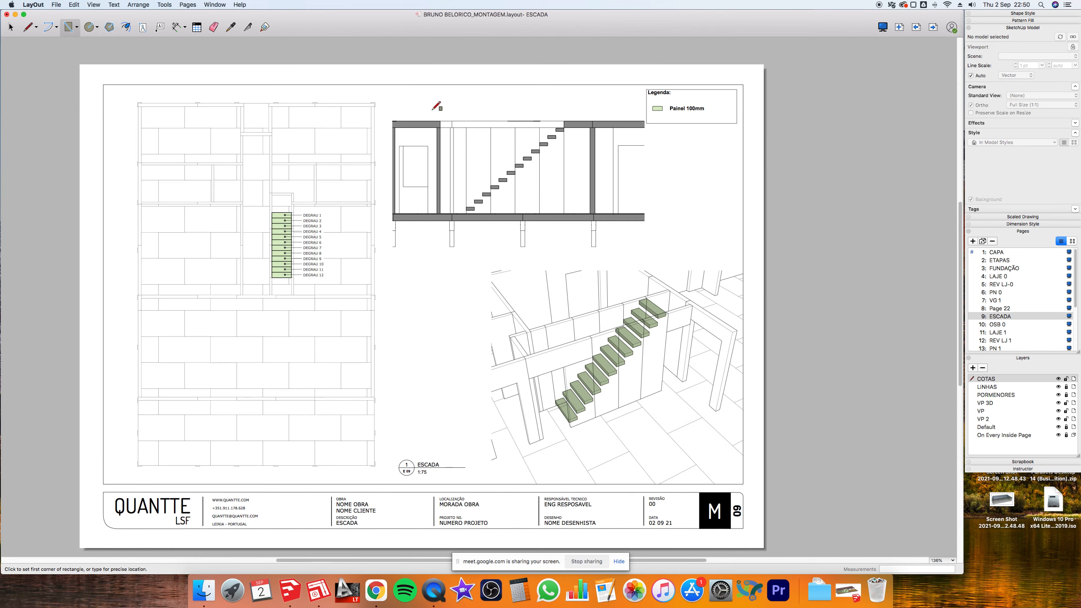
click(428, 103)
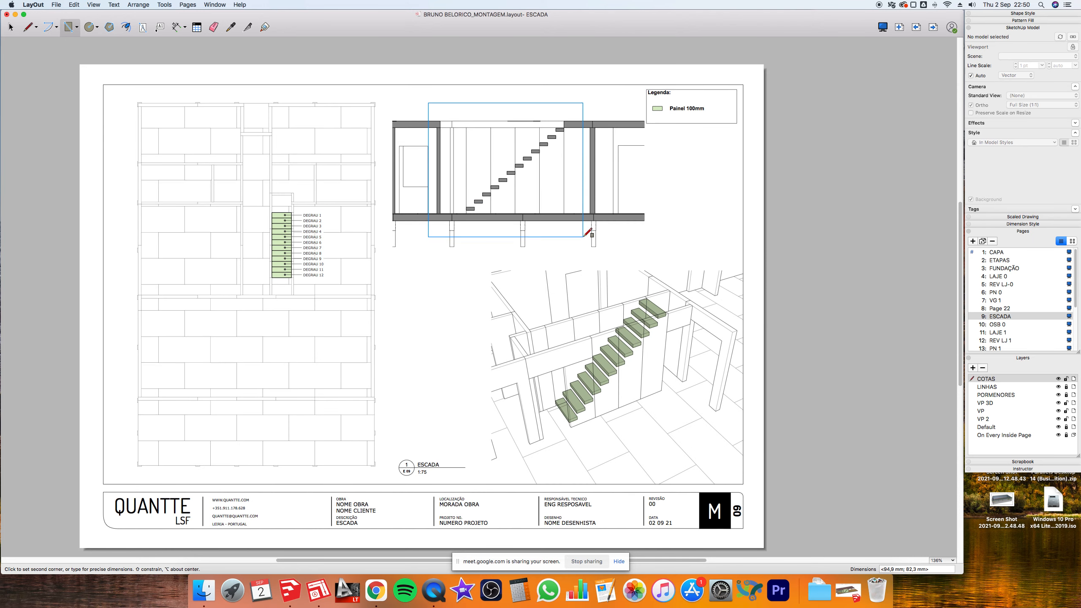
click(581, 238)
key(space)
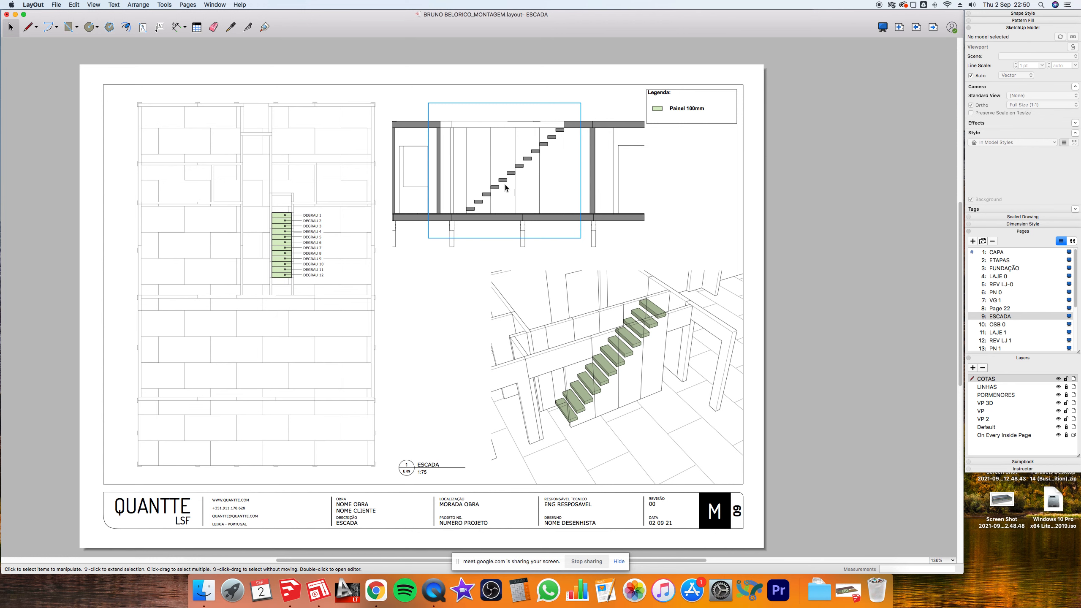
scroll(509, 184, up, 3)
scroll(510, 186, up, 2)
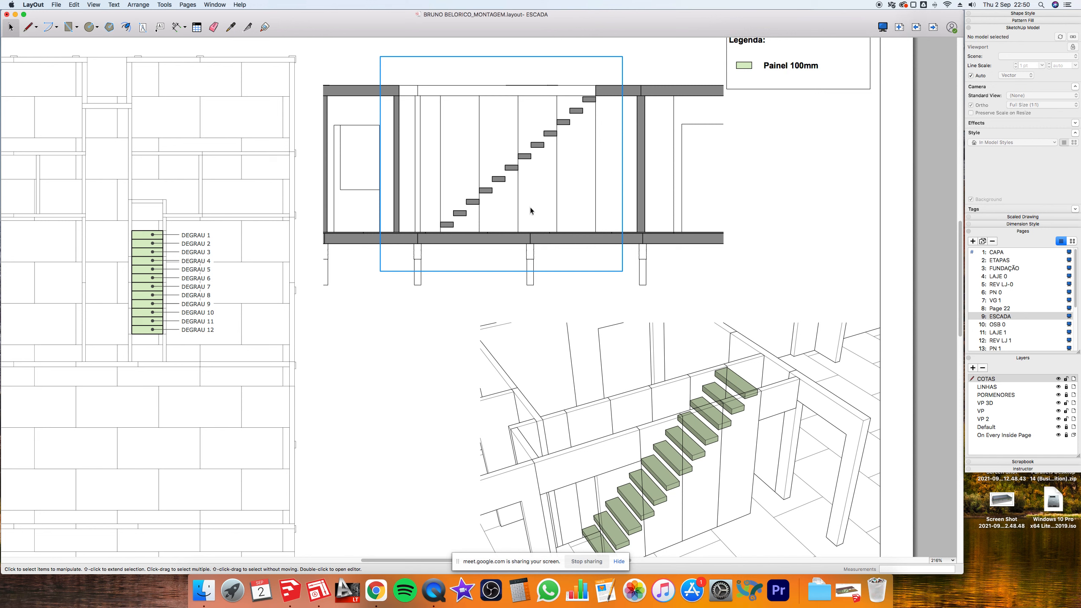
click(478, 117)
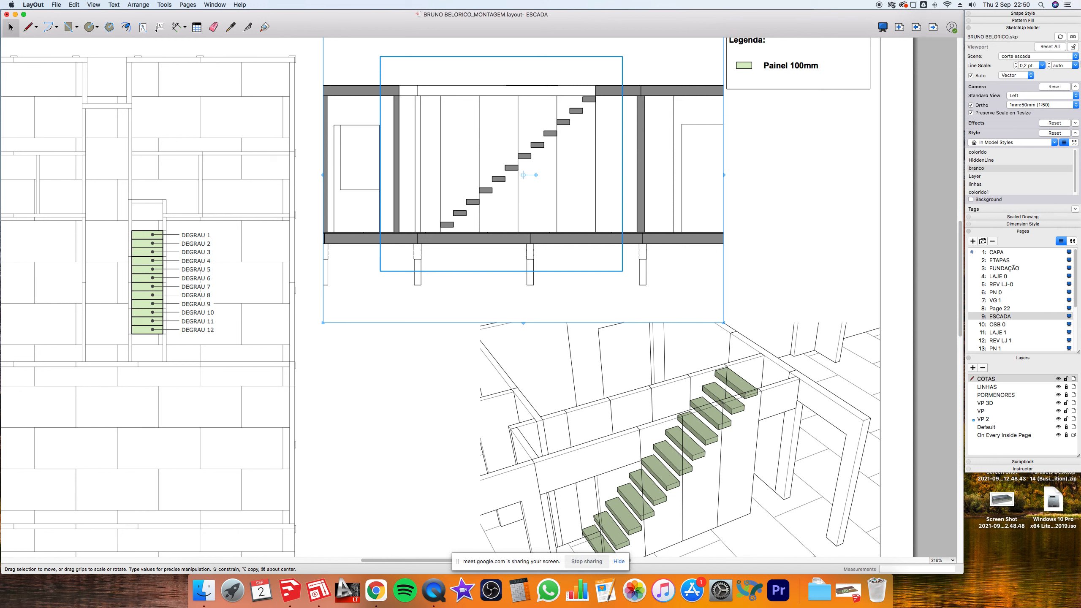
- Switch the section viewport to scene 5 with the linhas style, then to scene 6
click(1072, 59)
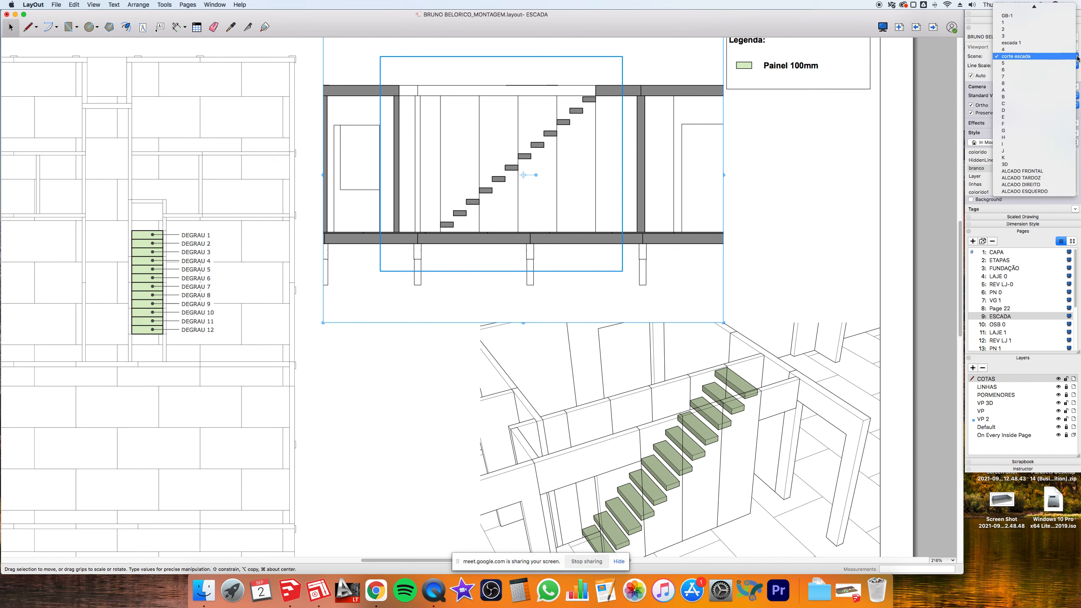
click(1049, 63)
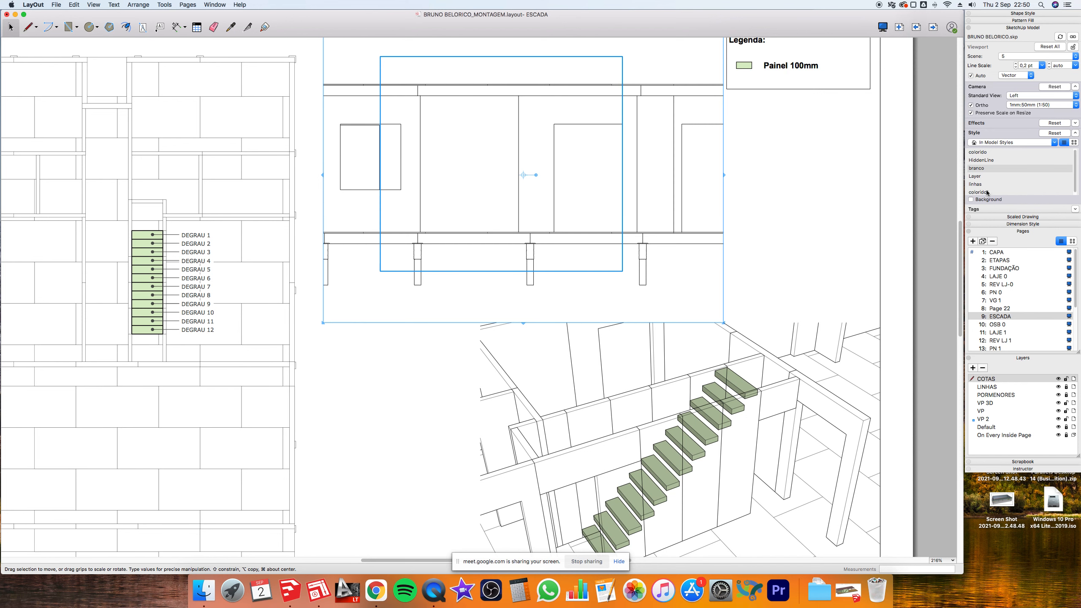
click(977, 185)
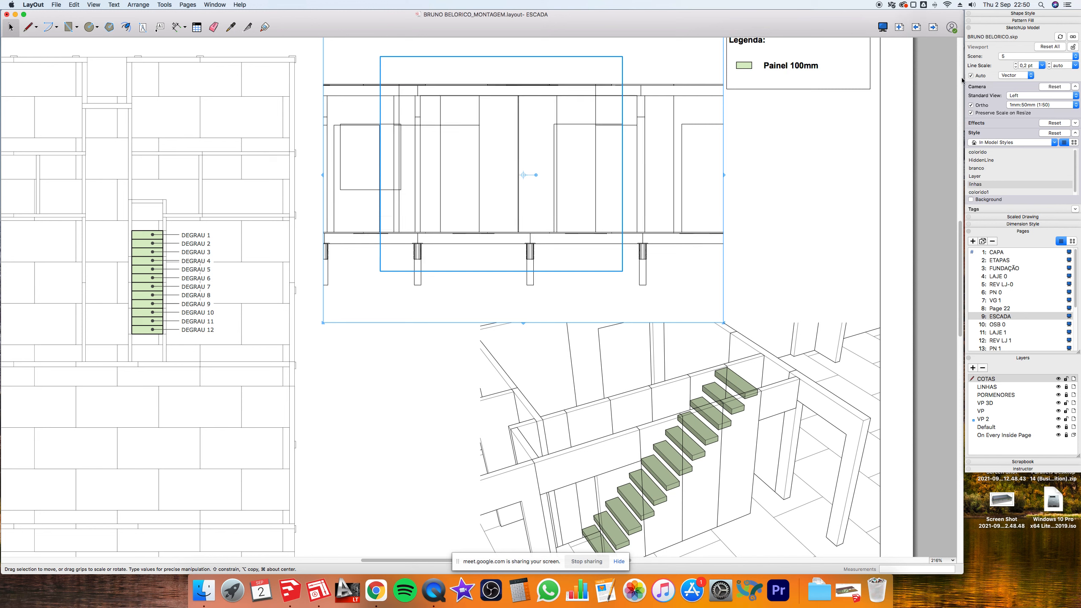
click(1075, 56)
click(1070, 62)
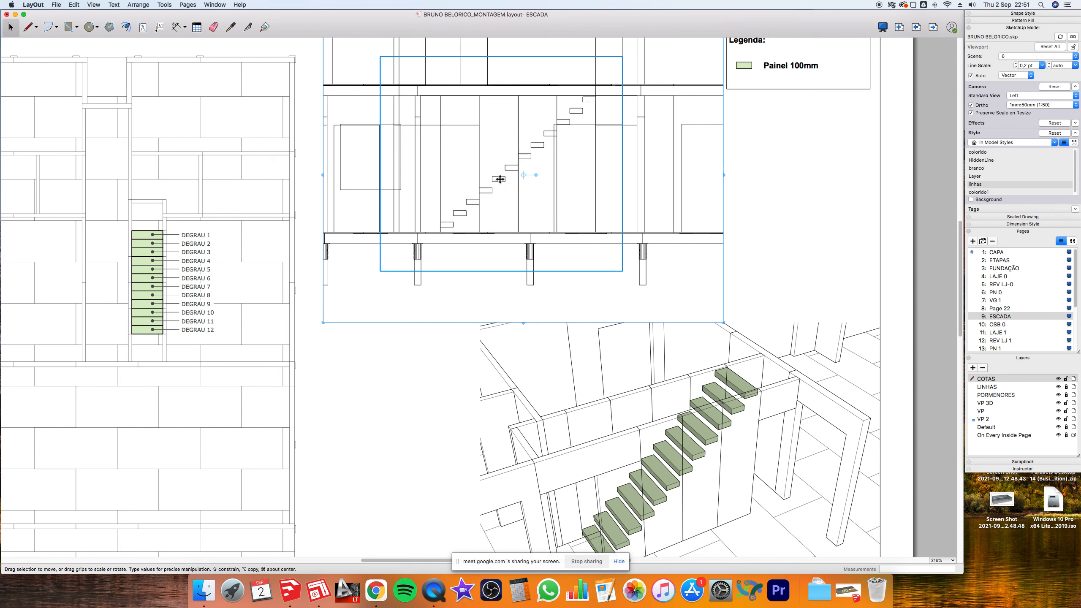
click(781, 177)
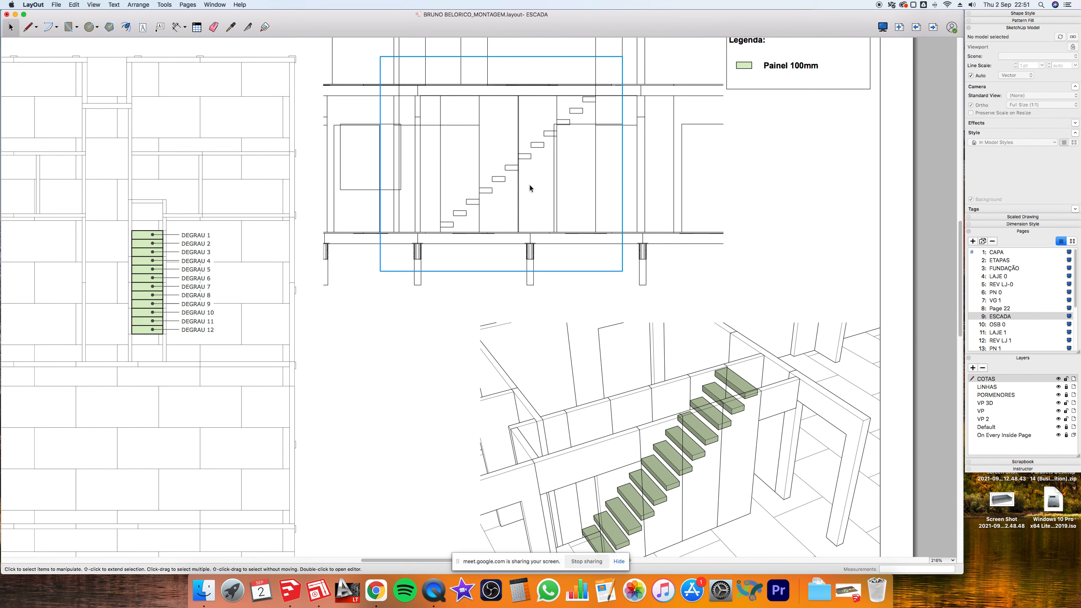
- Trace the lowest five stair treads with rectangles snapped to their outlines
click(68, 27)
scroll(454, 214, up, 5)
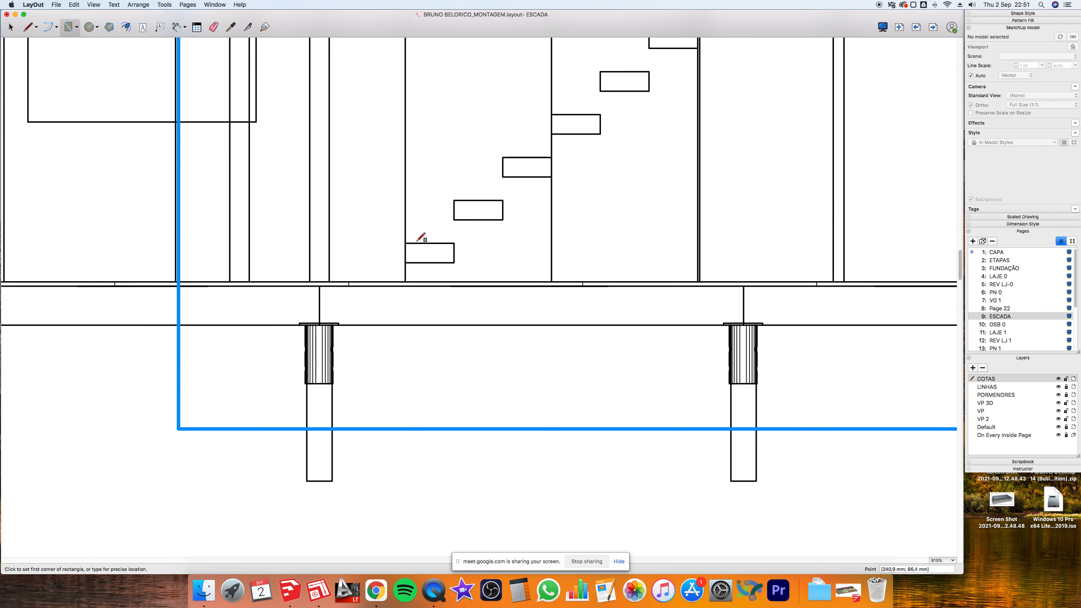
click(405, 243)
click(455, 262)
click(453, 200)
click(503, 220)
click(503, 157)
click(552, 177)
click(552, 114)
click(601, 135)
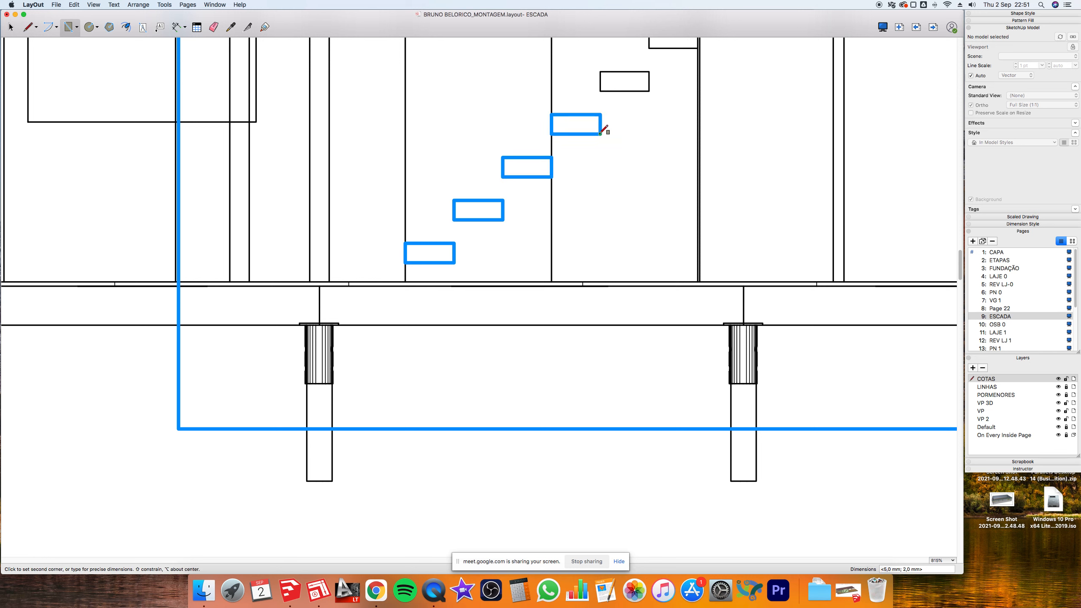
click(601, 71)
click(650, 92)
- Trace the remaining seven treads, sixth through the top one, with snapped rectangles
scroll(623, 309, down, 10)
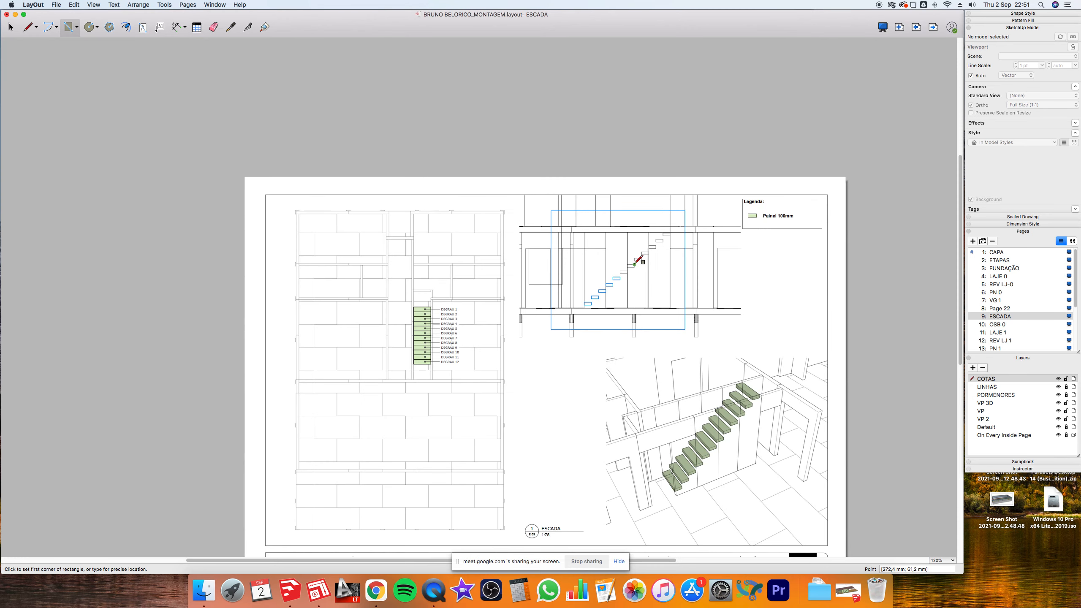
scroll(639, 260, up, 8)
click(585, 289)
click(611, 299)
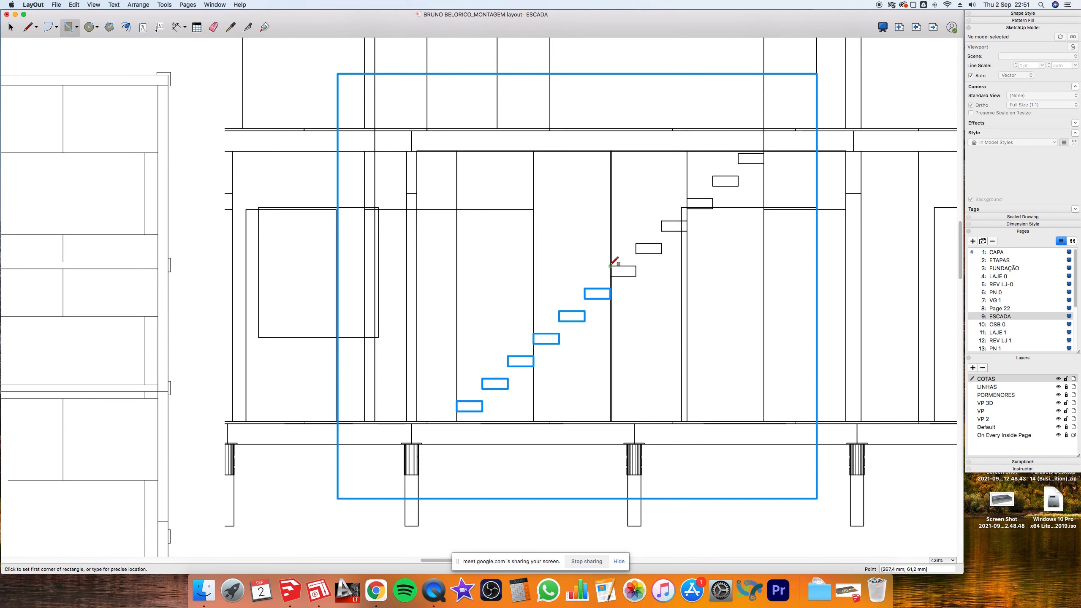
click(611, 266)
click(637, 276)
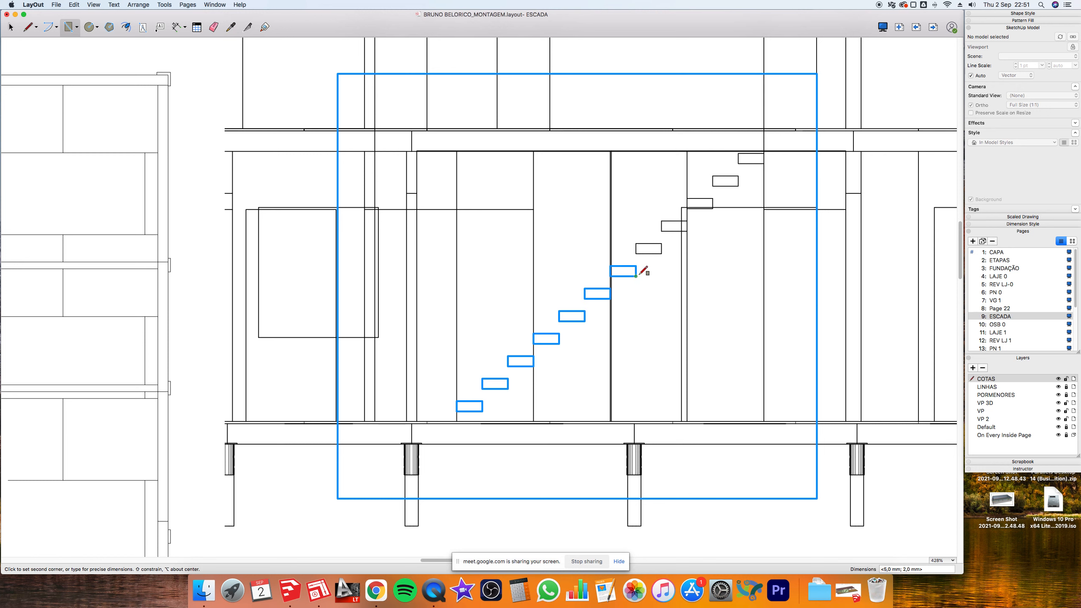
click(637, 243)
click(661, 254)
click(661, 221)
click(687, 231)
click(687, 199)
click(712, 209)
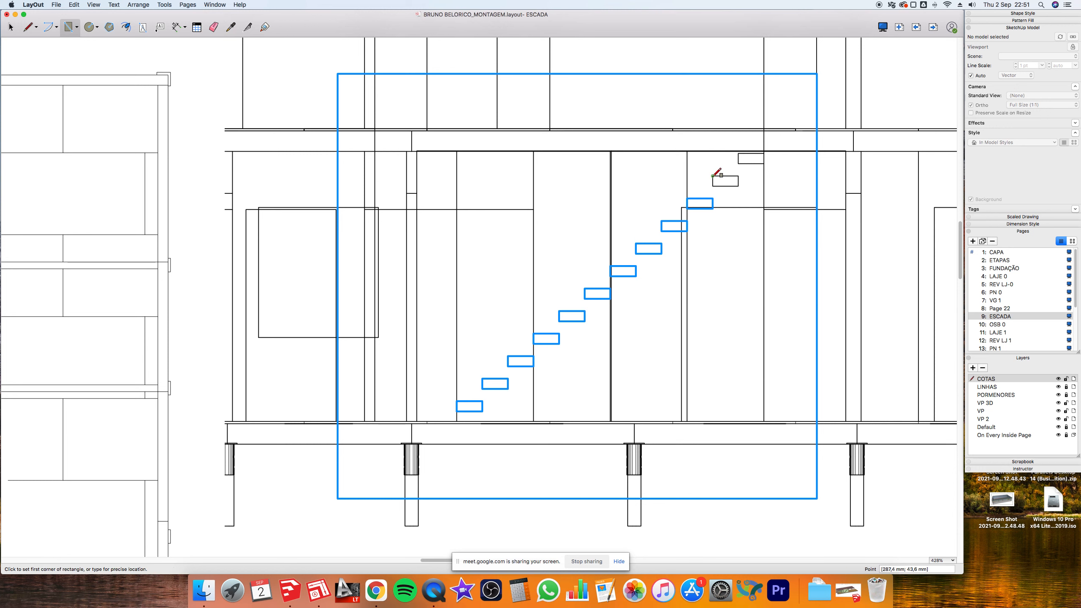
click(712, 175)
click(739, 186)
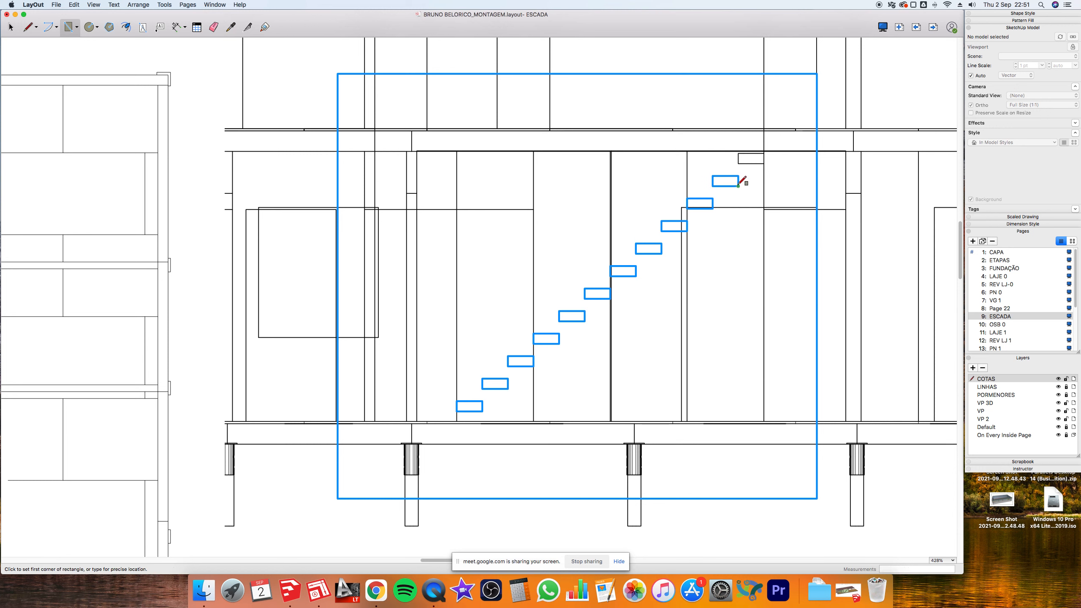
click(738, 153)
click(765, 163)
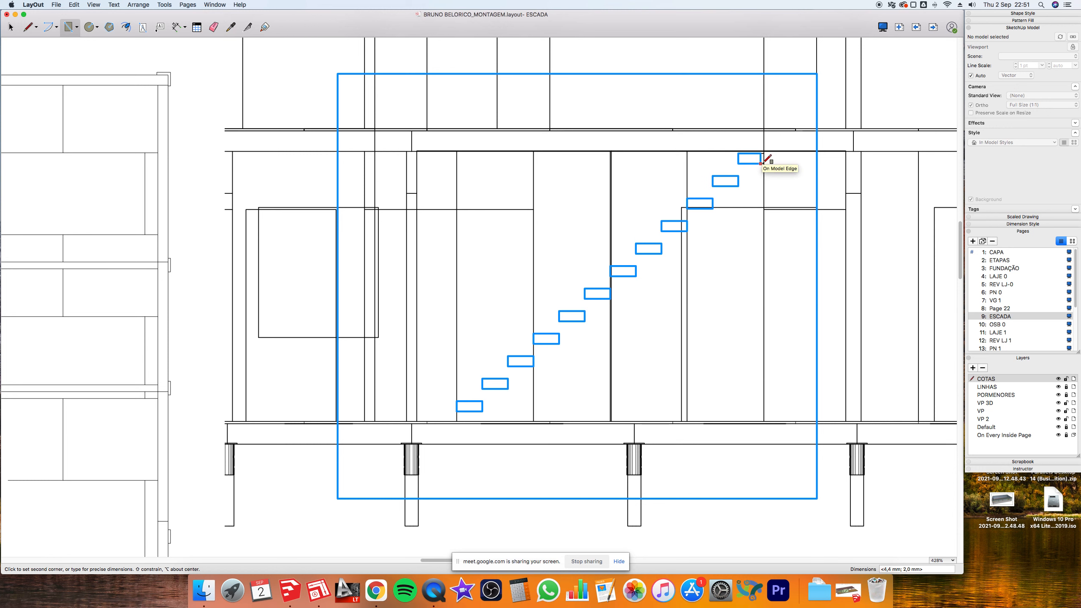
key(space)
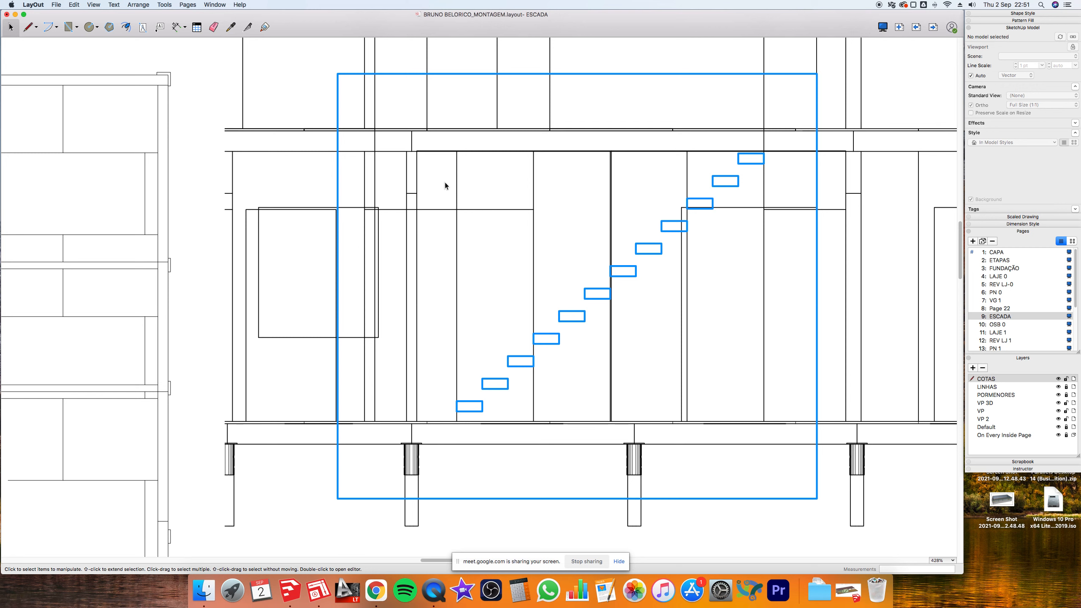
key(r)
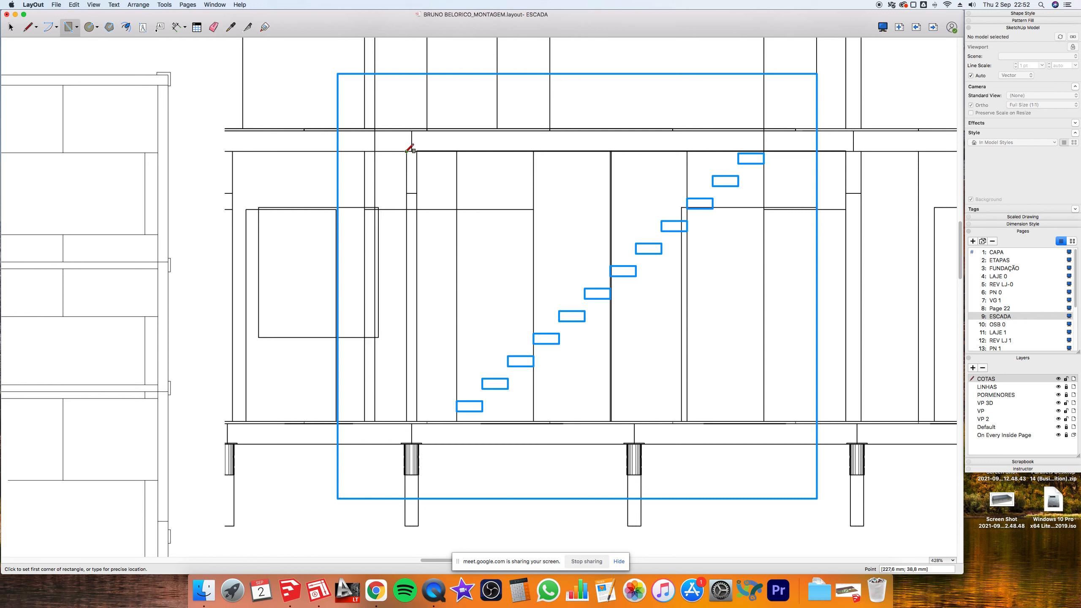
- Draw a tall left upright and a wide bottom band, stretching the band rightward
click(406, 152)
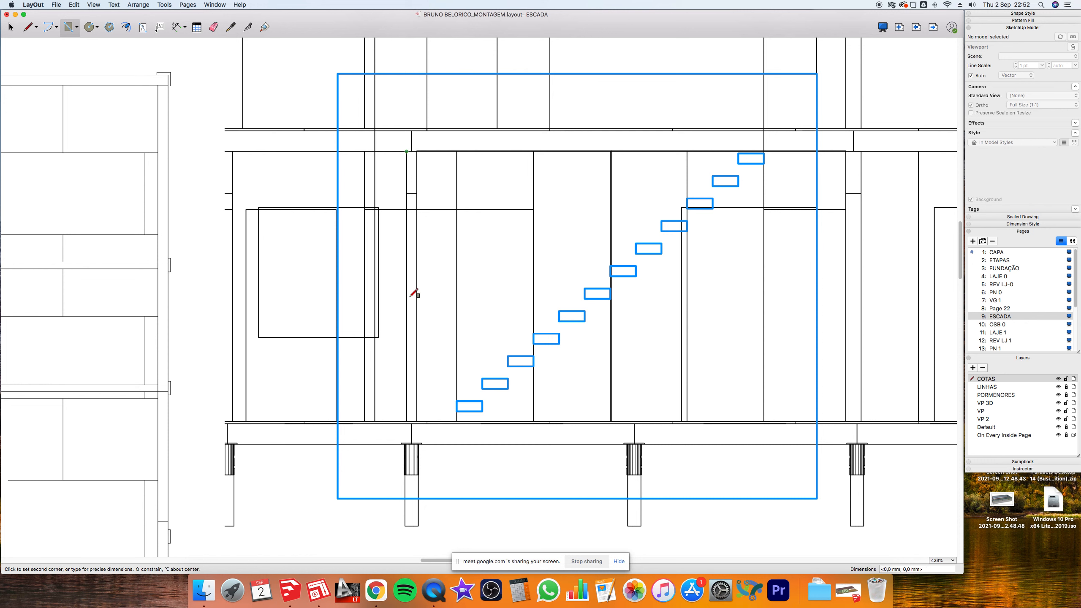
click(417, 422)
click(406, 421)
click(817, 444)
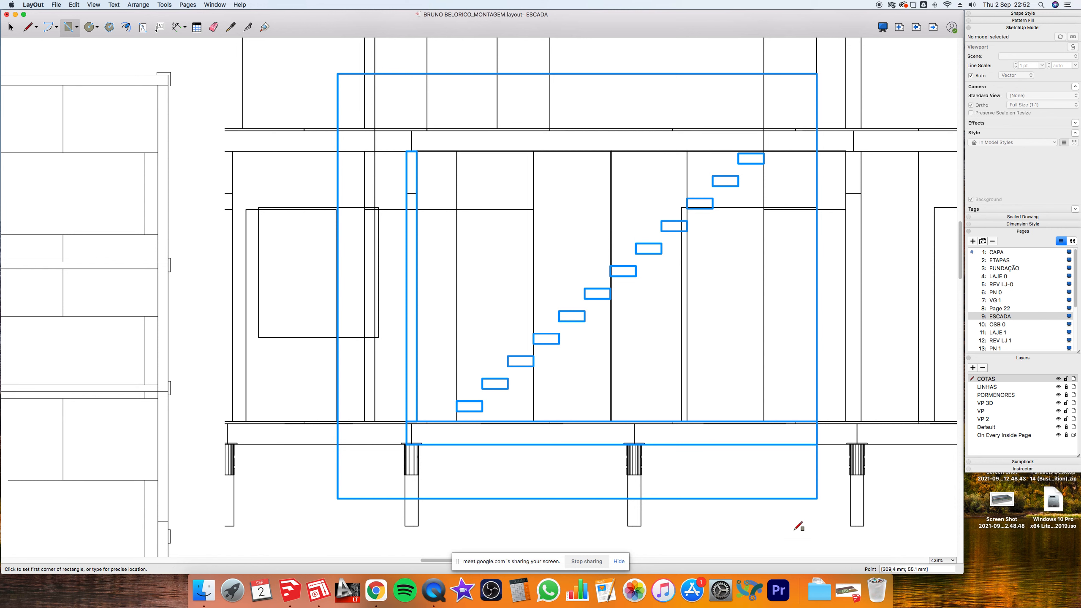
key(space)
click(796, 445)
drag(817, 434, 650, 152)
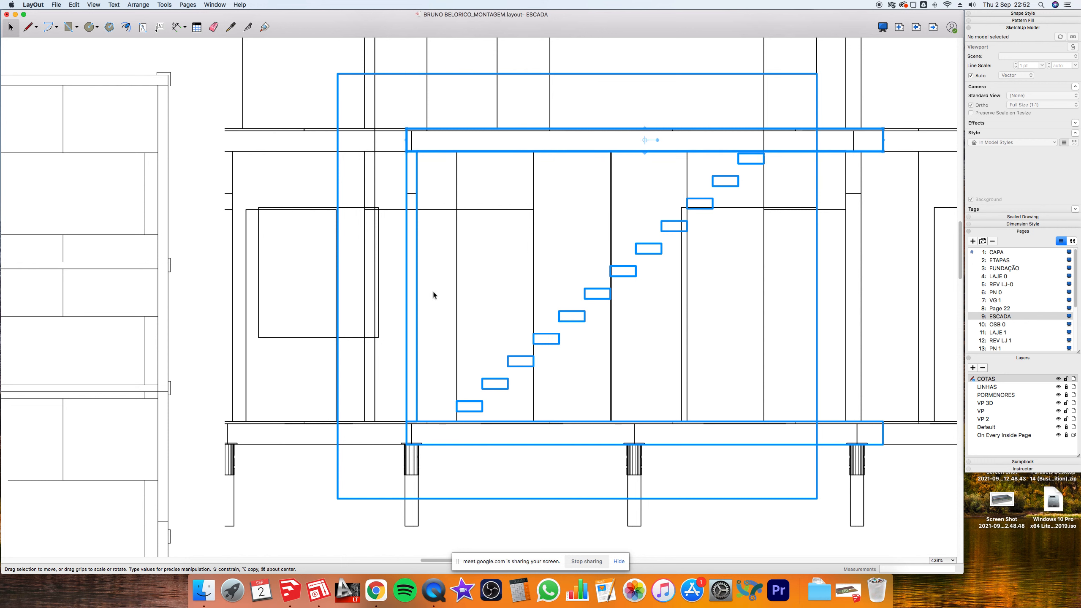
- Copy the left upright to the stair's right side and widen the outer rectangle
click(416, 283)
drag(416, 282, 845, 266)
scroll(489, 227, down, 2)
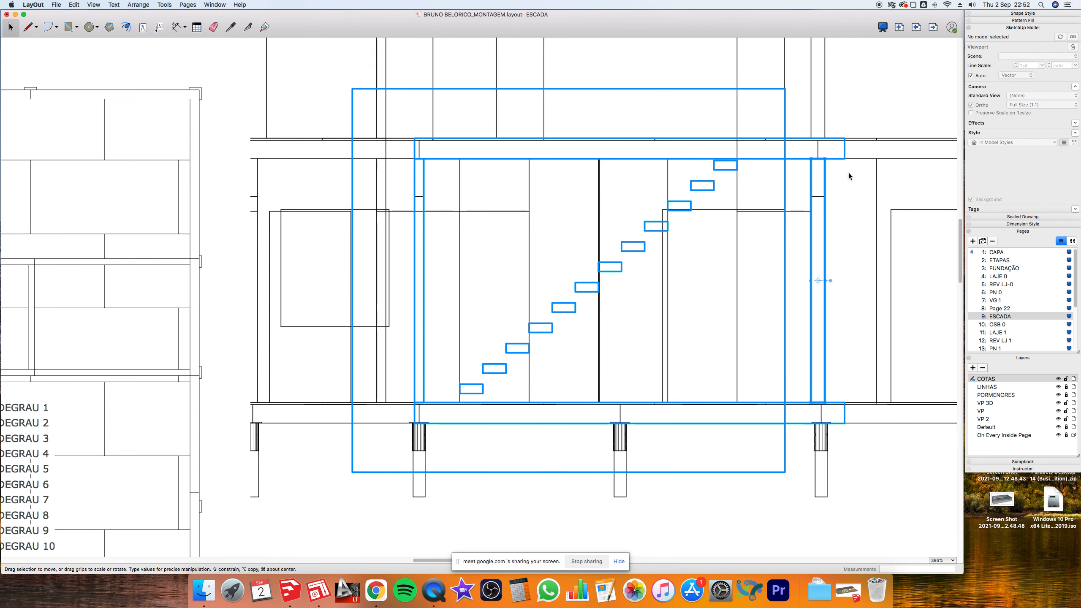
click(785, 123)
drag(786, 122, 860, 124)
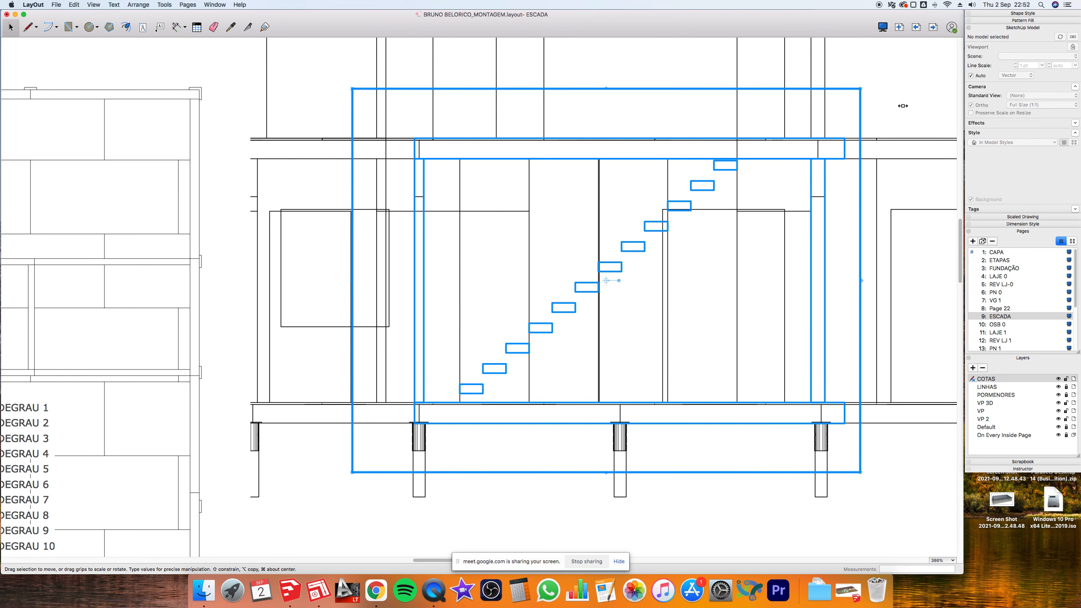
- Give the outer rectangle a dashed outline in Iron gray
click(1012, 13)
click(1028, 62)
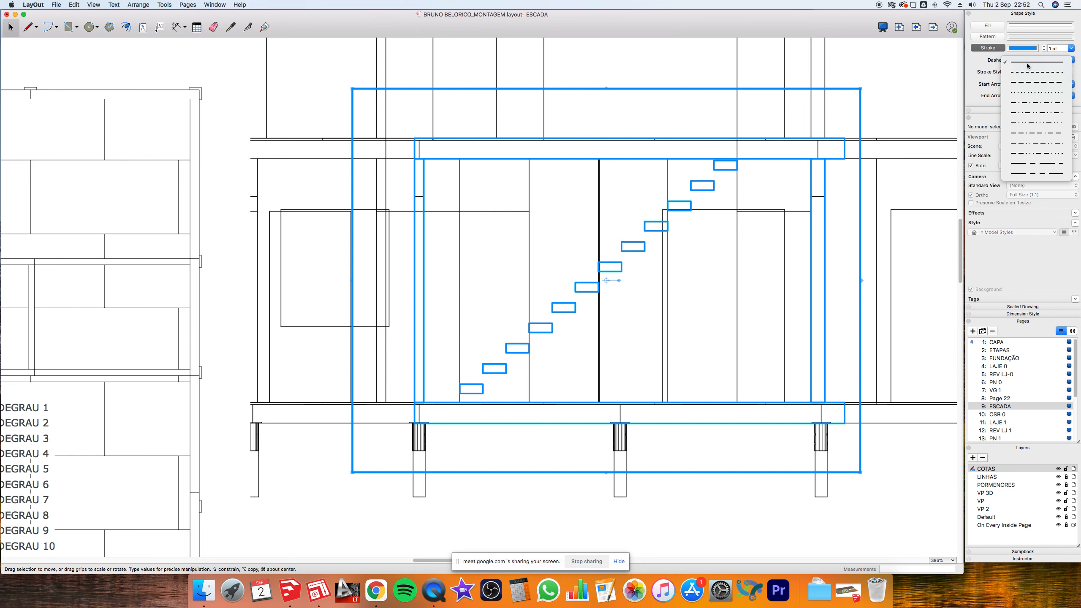
click(1036, 83)
click(1025, 49)
click(559, 170)
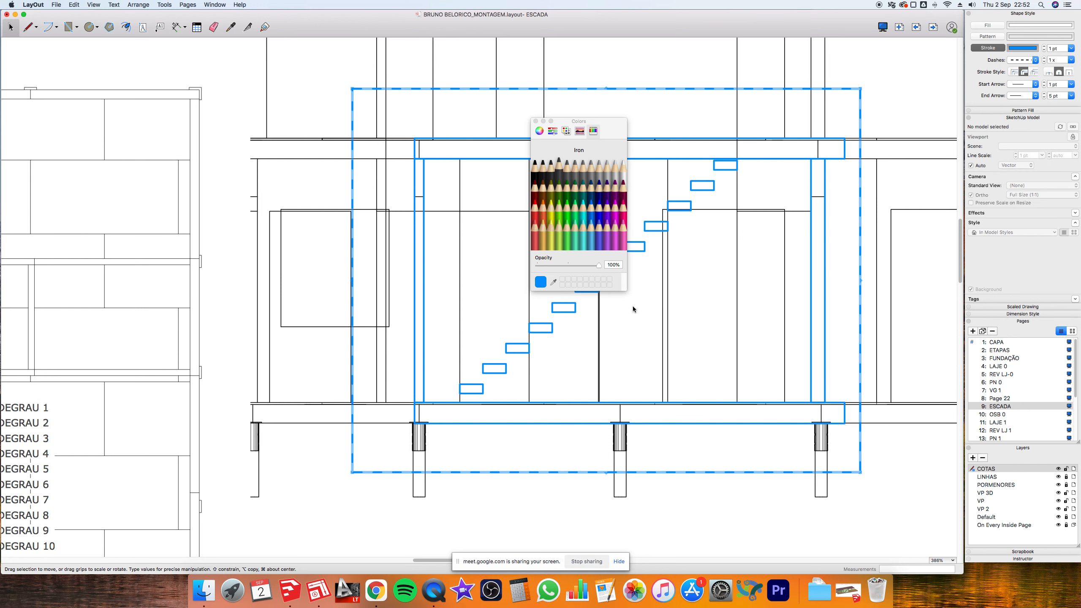
scroll(902, 129, down, 3)
- Delete the model section viewport from behind the blue tracing
click(903, 128)
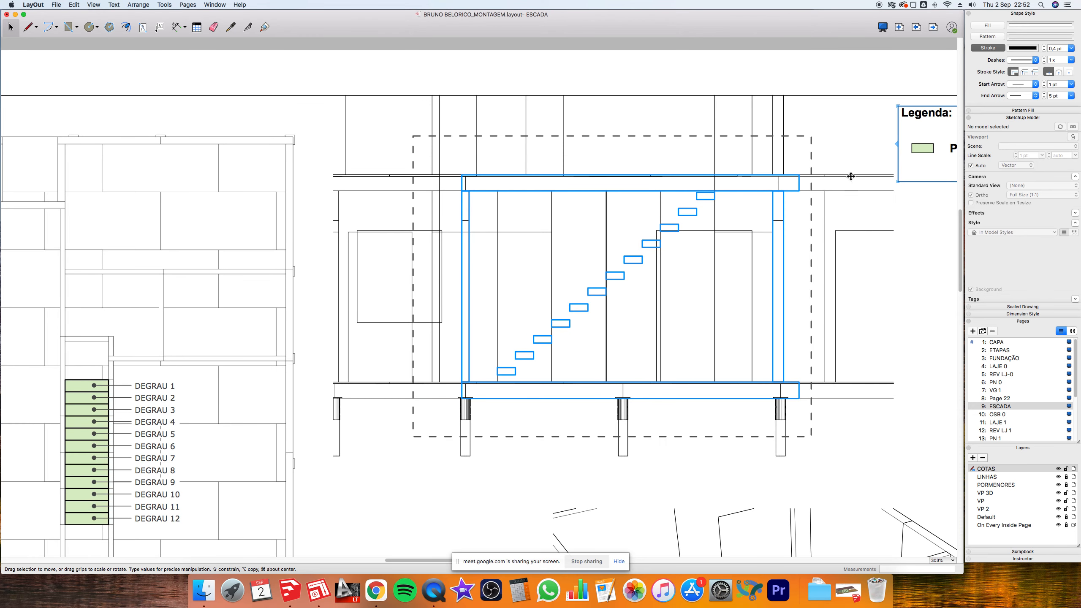
click(851, 177)
key(Delete)
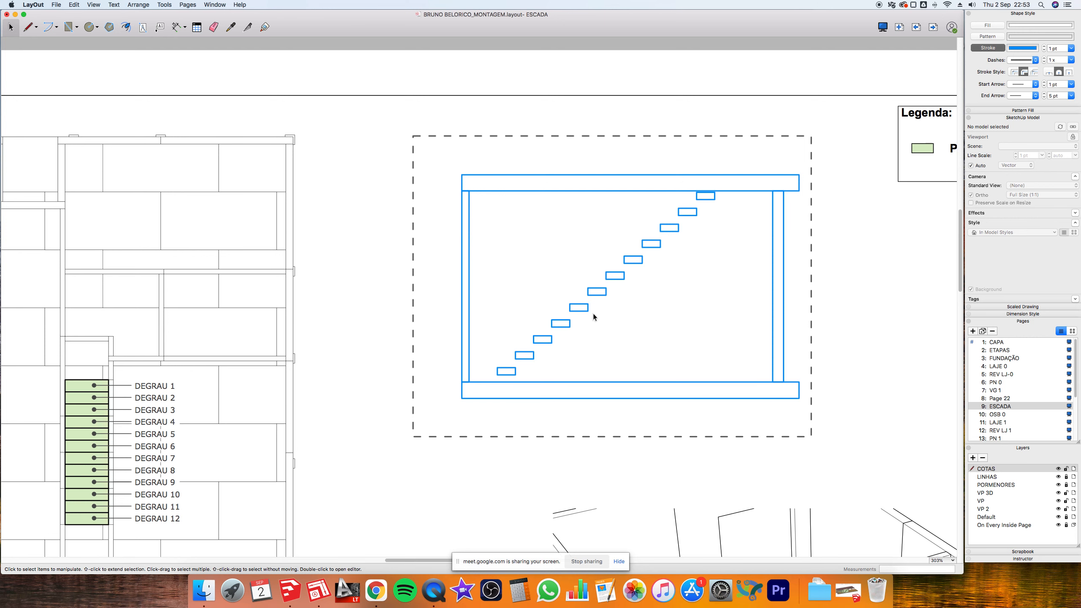
scroll(467, 396, up, 2)
scroll(467, 396, up, 8)
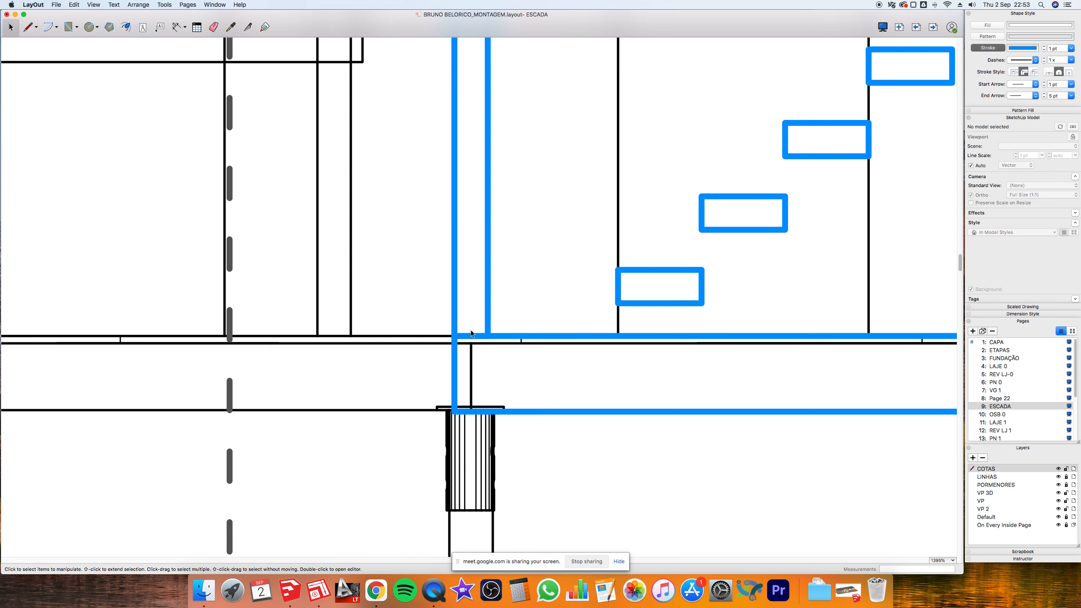
scroll(490, 345, down, 3)
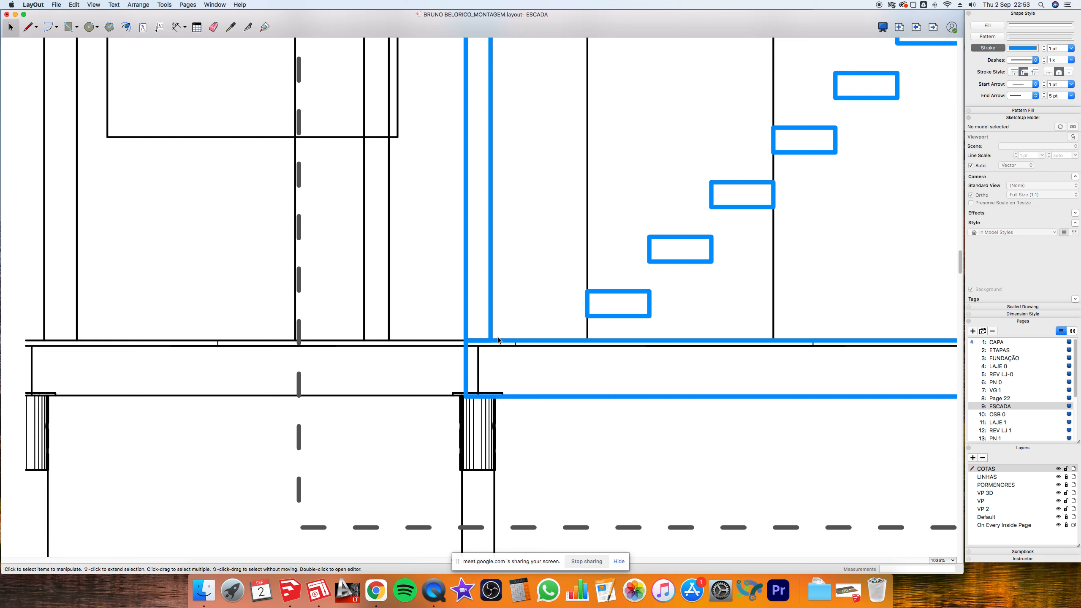
scroll(465, 376, down, 10)
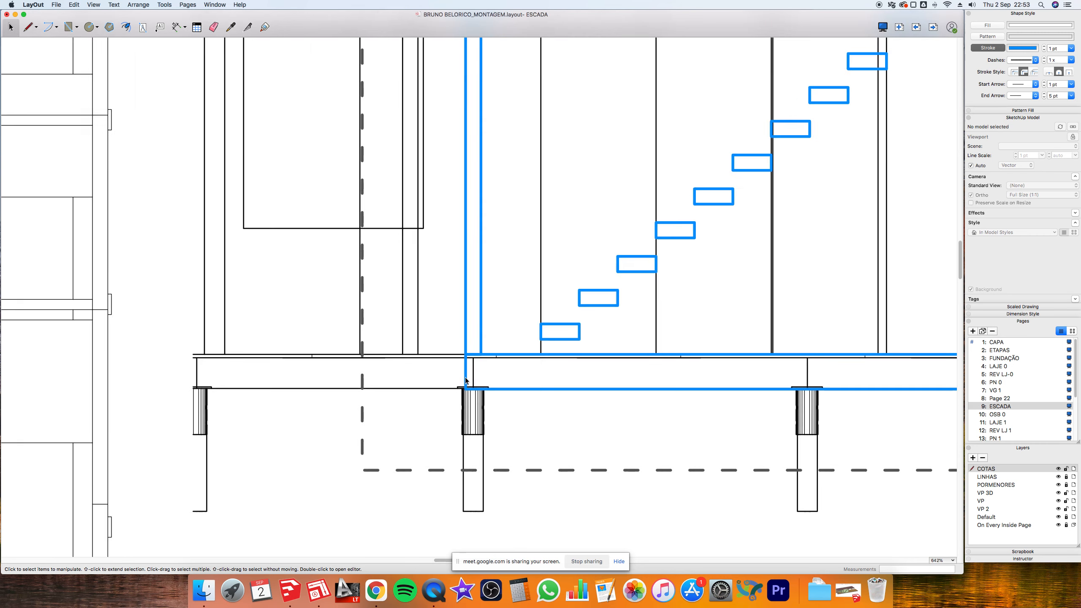
drag(476, 210, 661, 402)
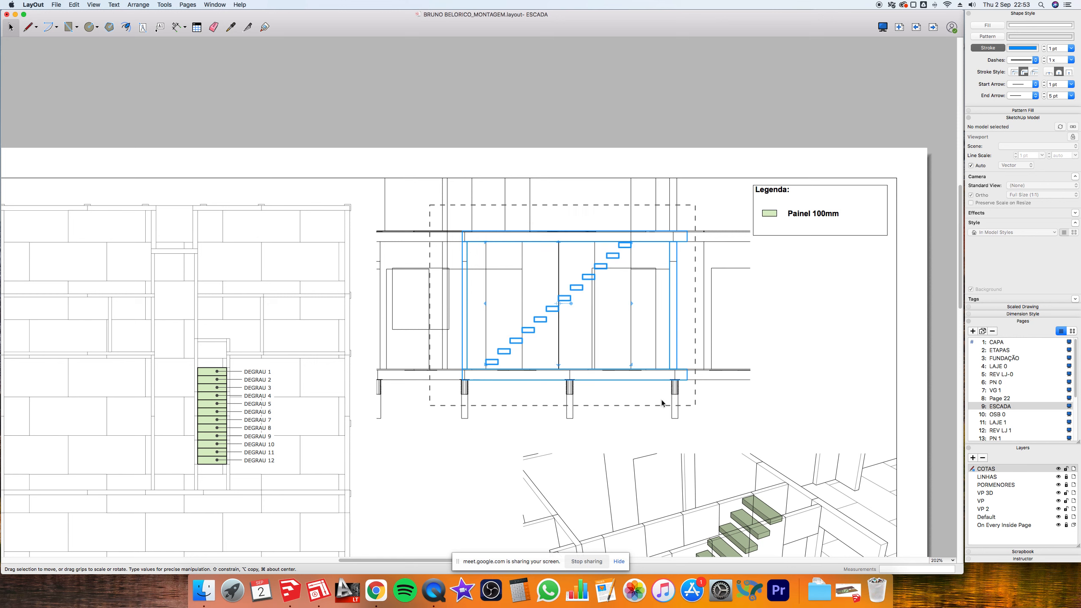
- Switch the stair section viewport to the 3D ESCADA scene
click(662, 402)
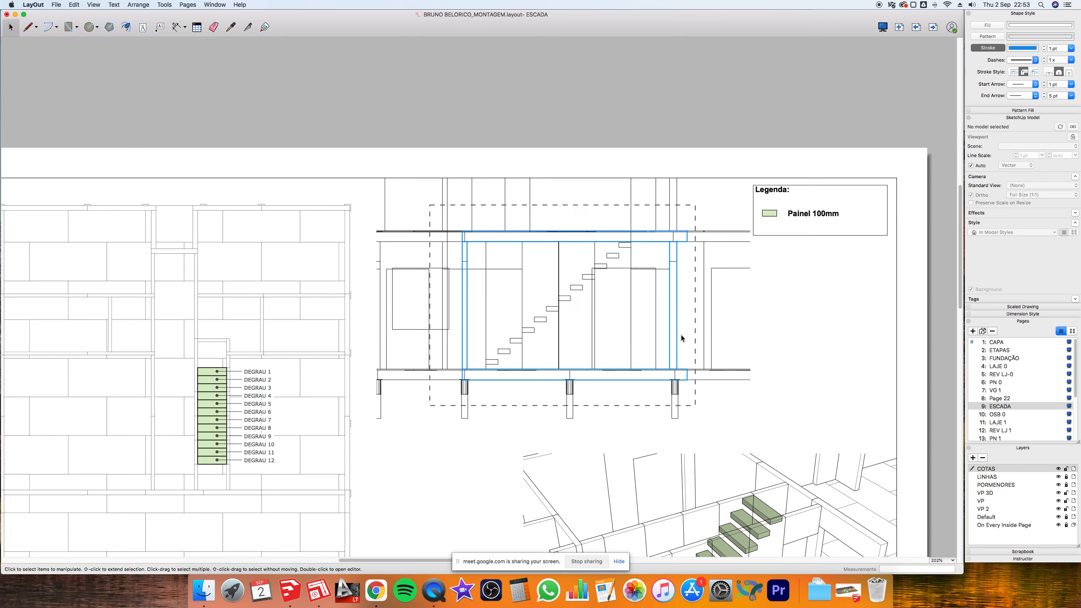
click(613, 258)
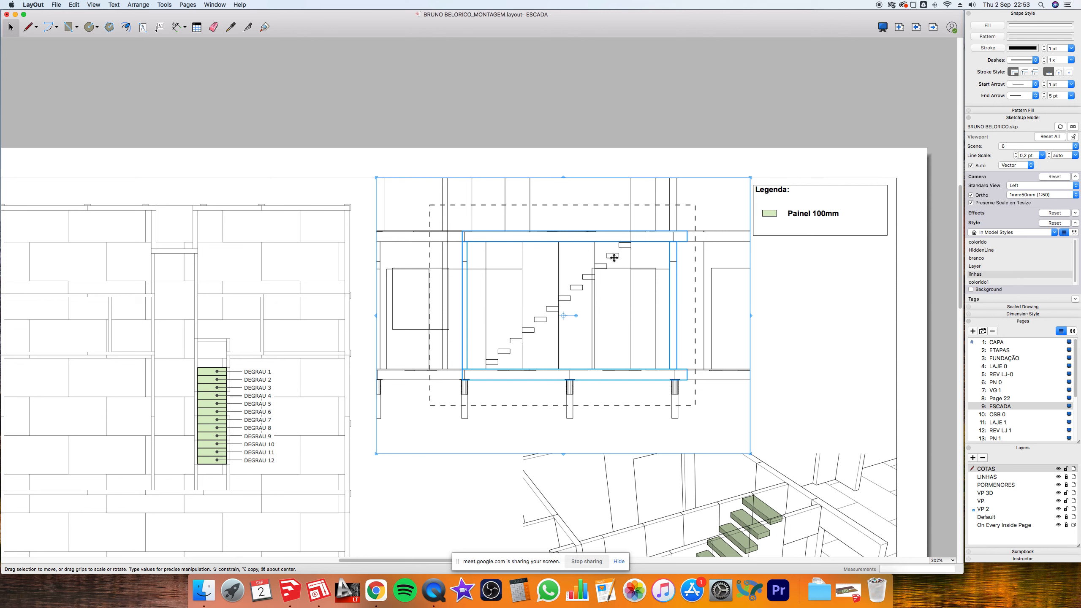
click(1032, 149)
scroll(1026, 106, up, 3)
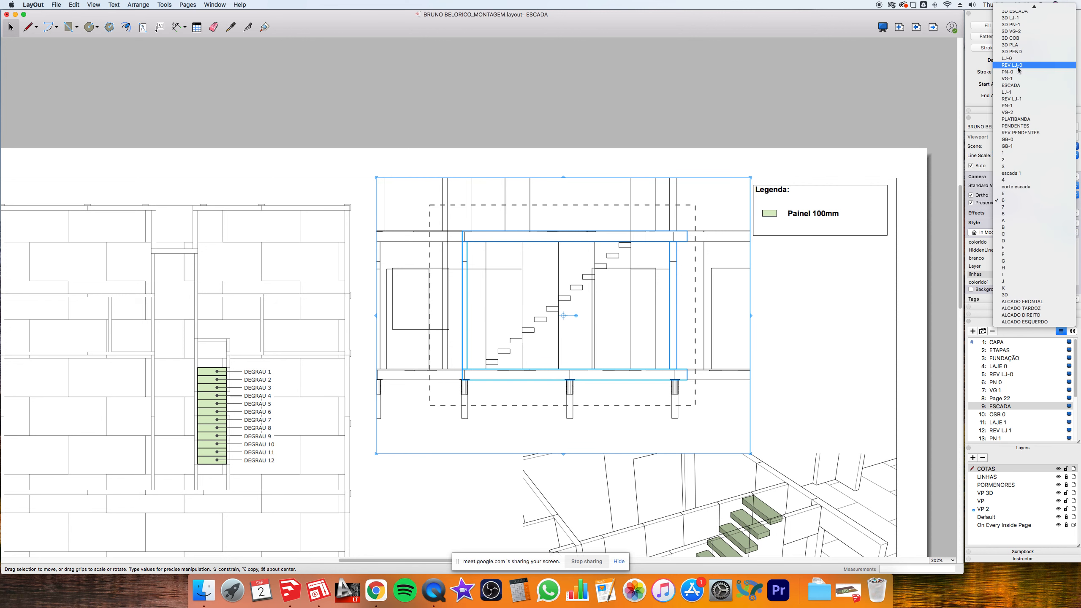
scroll(1020, 36, up, 3)
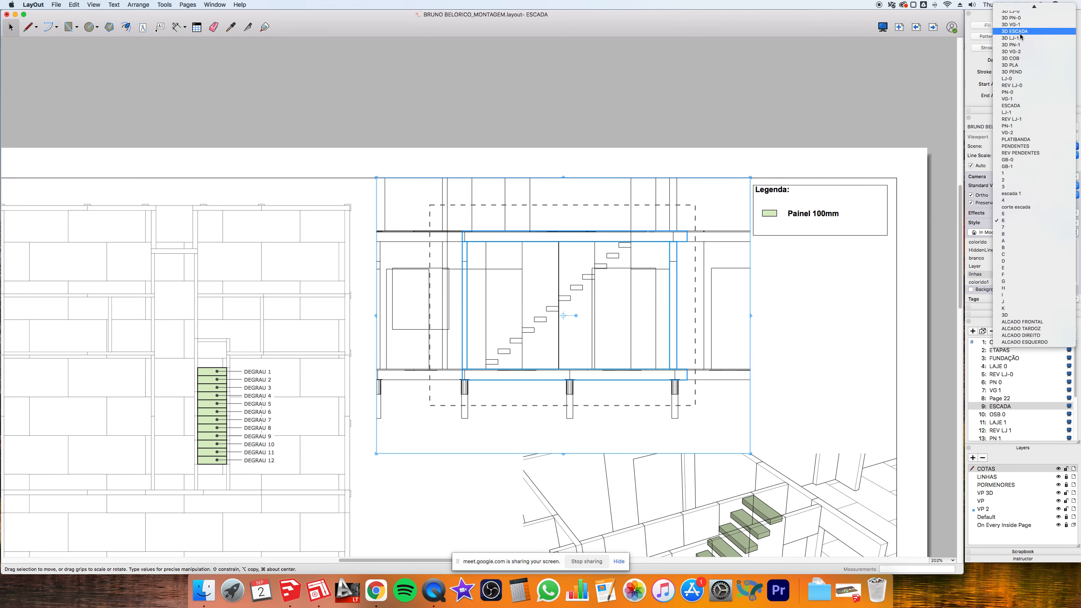
click(1021, 36)
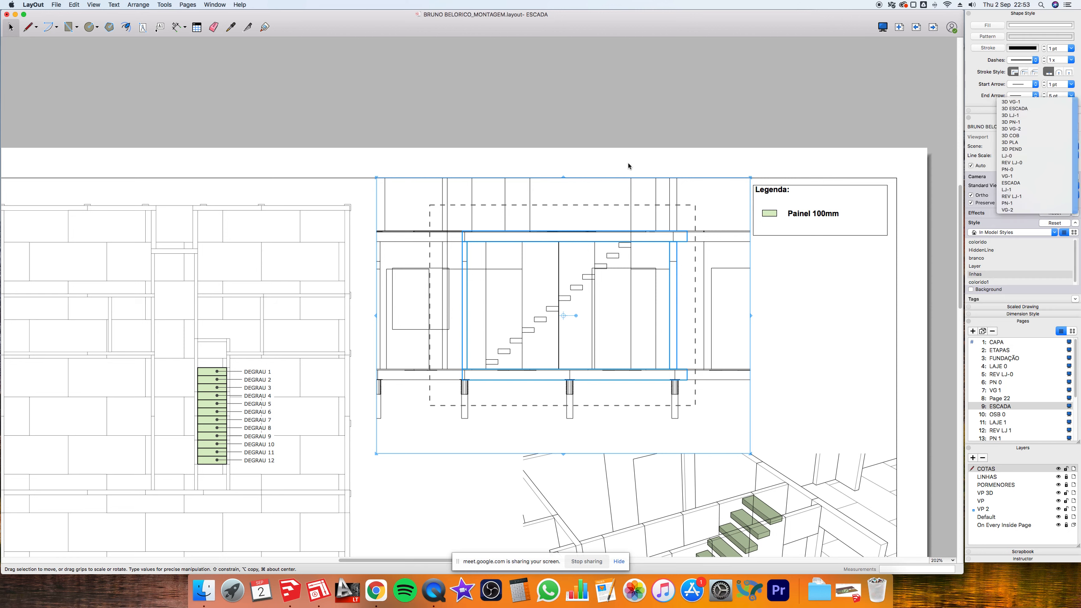
- Collapse the viewport's Style options and expand its Tags list in the SketchUp Model panel
click(632, 120)
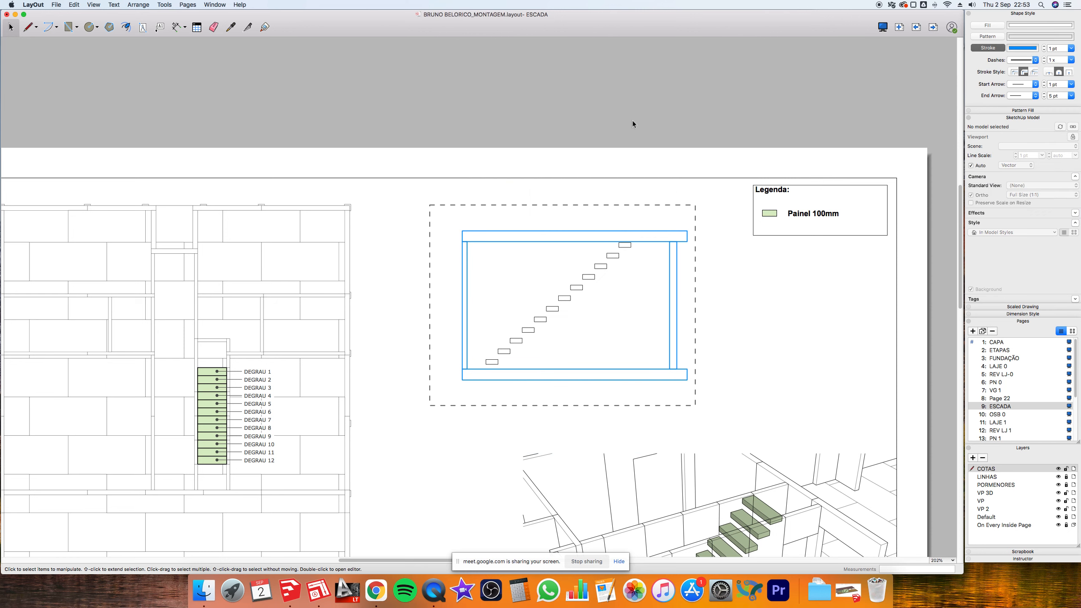
click(590, 280)
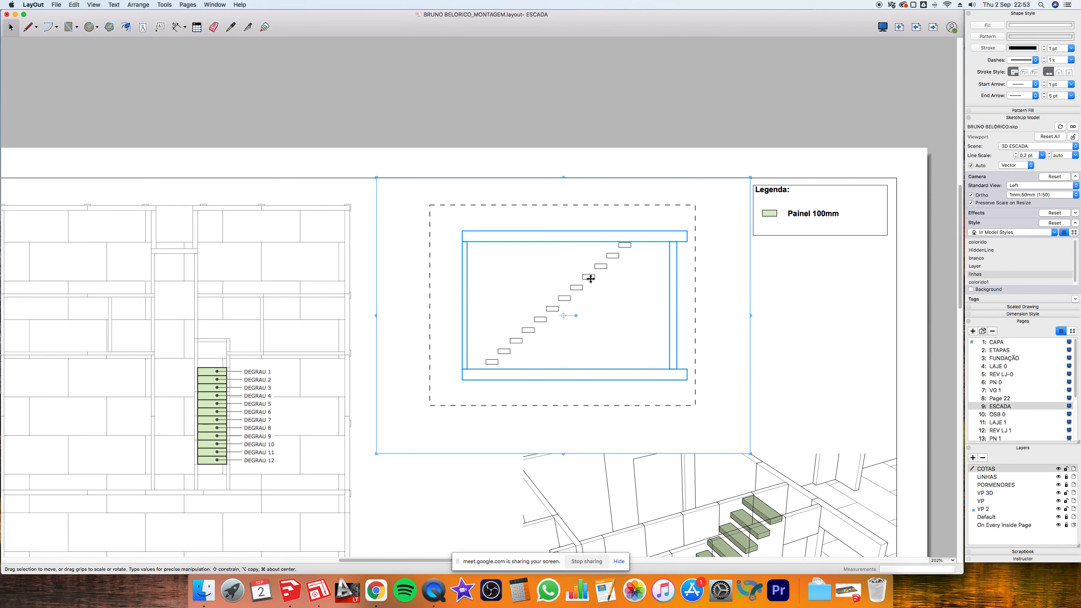
click(1055, 233)
click(1056, 235)
click(1075, 223)
click(1076, 234)
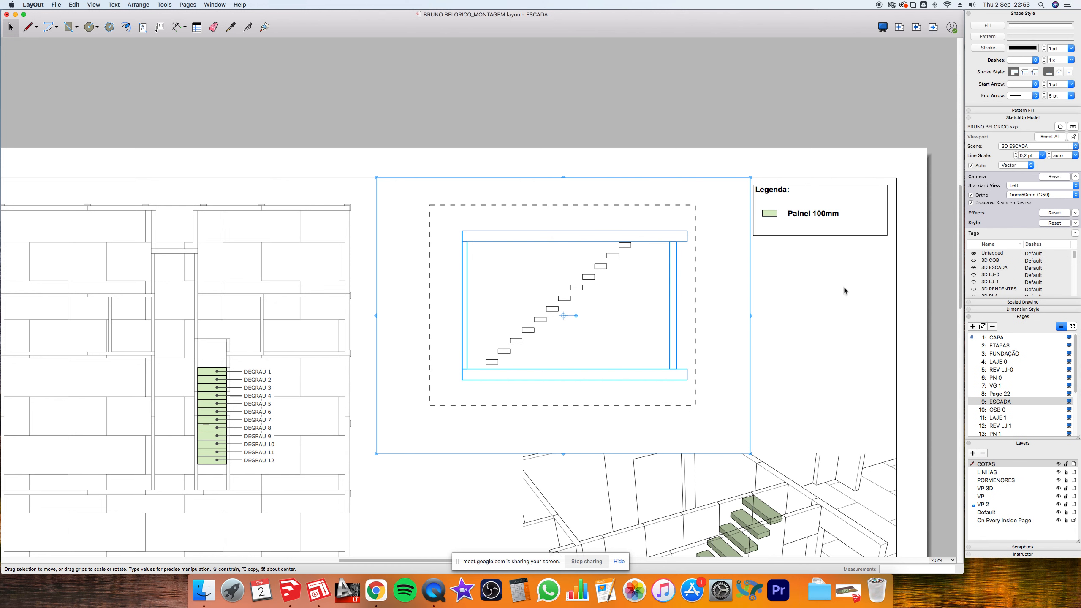
scroll(766, 291, down, 3)
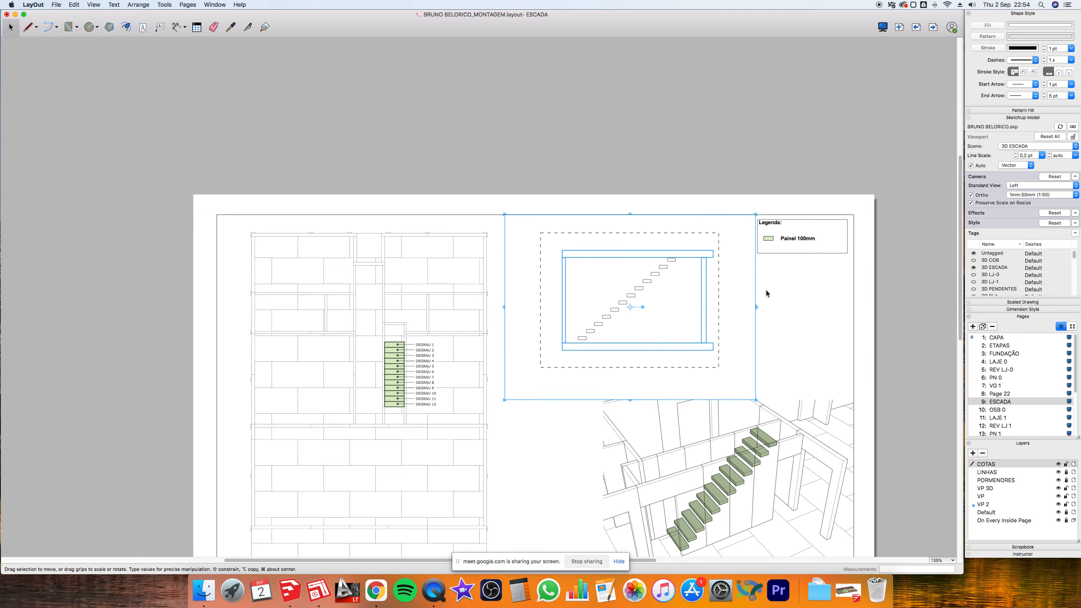
scroll(765, 288, down, 1)
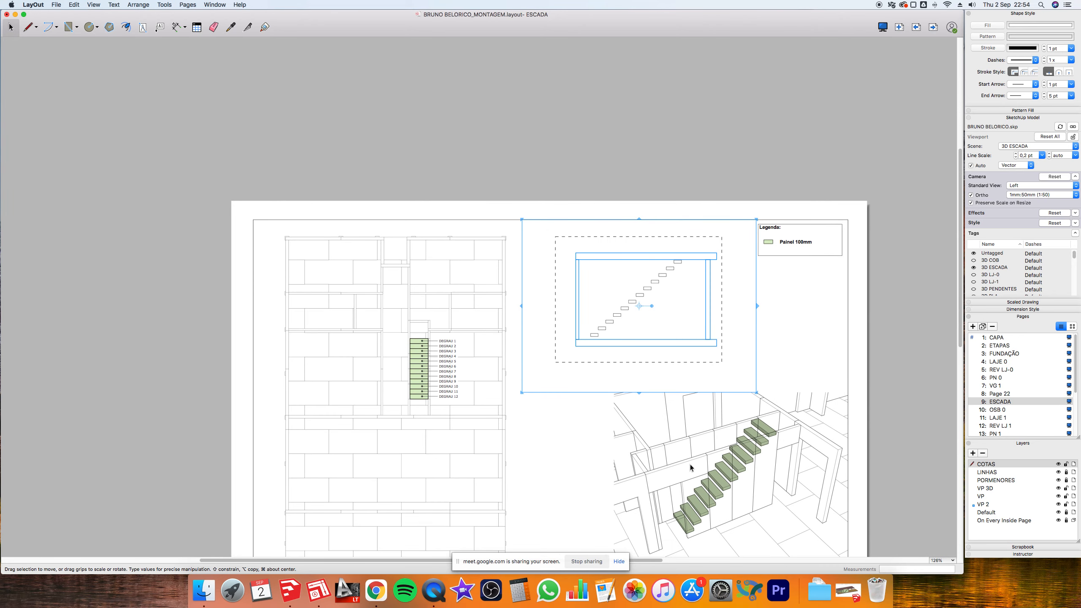
click(750, 431)
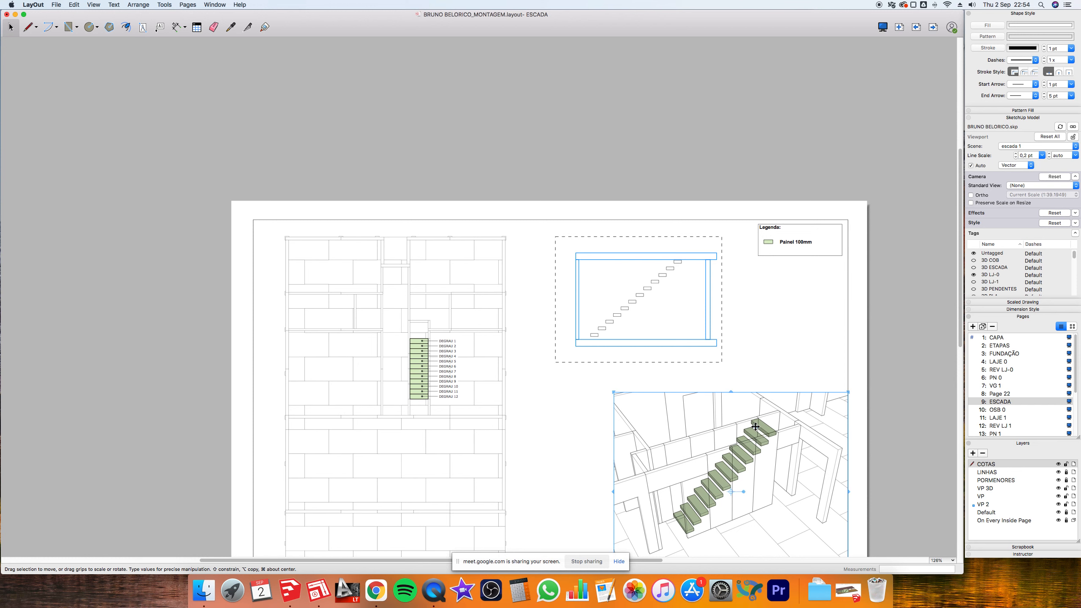
drag(768, 401, 684, 59)
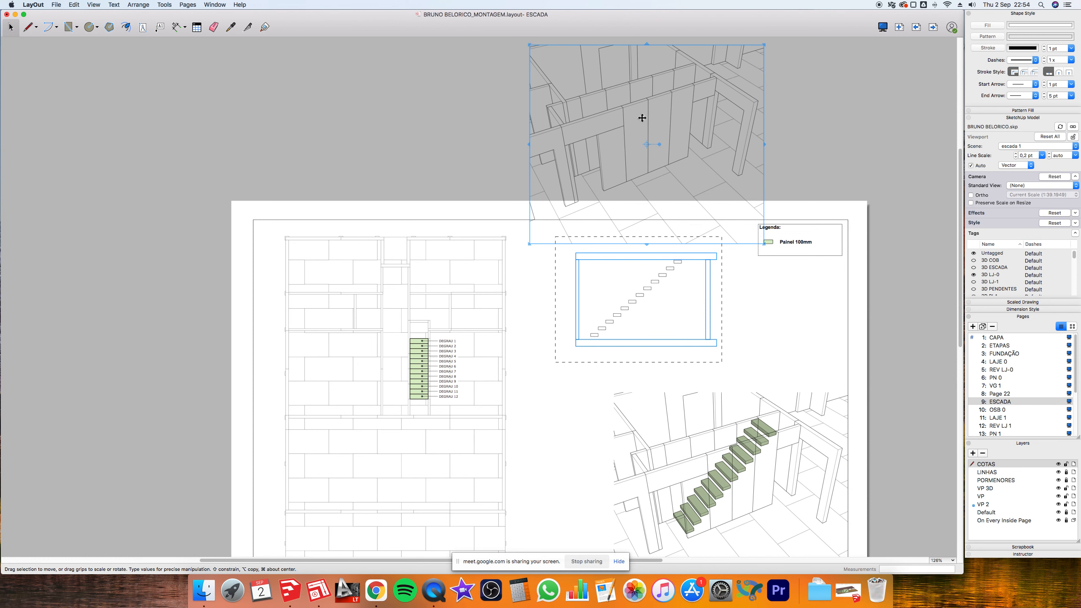
click(827, 98)
click(657, 125)
click(974, 267)
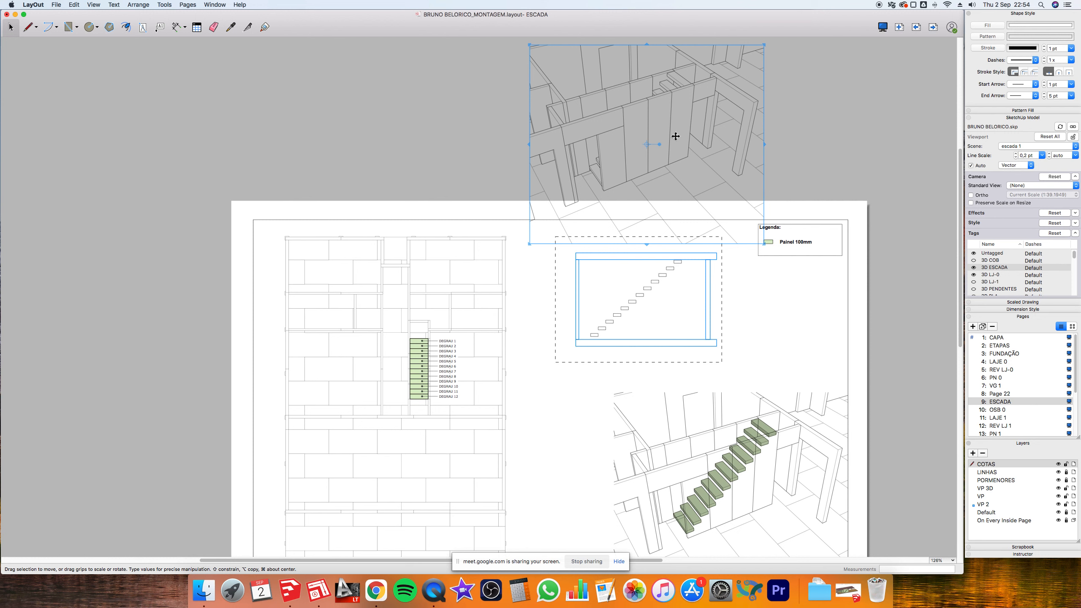
click(973, 260)
click(973, 289)
key(Delete)
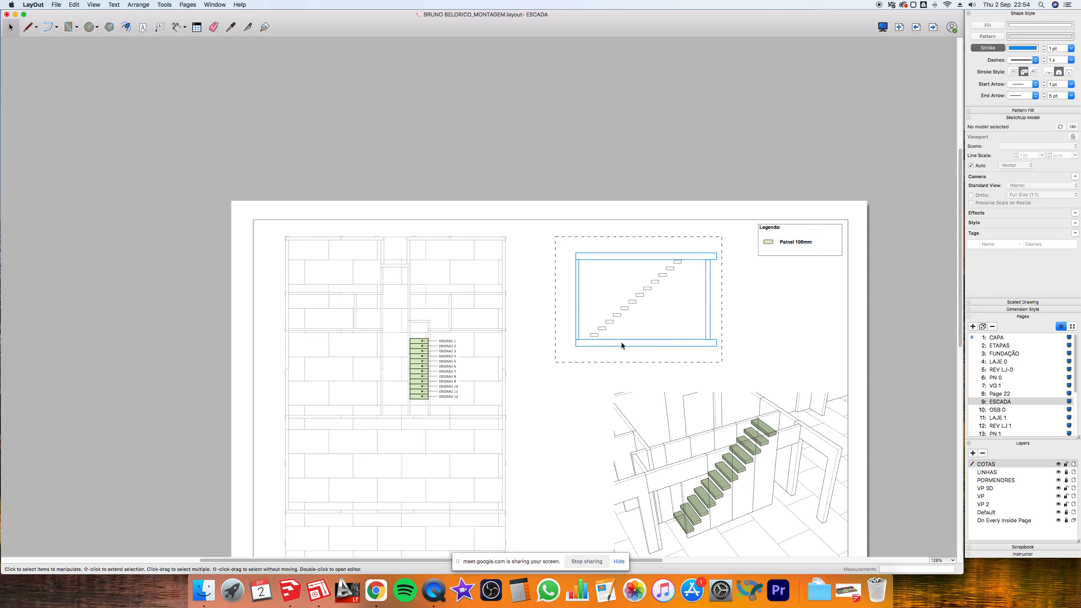
- Browse CONCLUIDOS > HABIOLIVEIRA 1 > PROJETO QUANTTE > PARA ENTREGAR and open HABIOLIVEIRA 01 03 2021.pdf
click(204, 591)
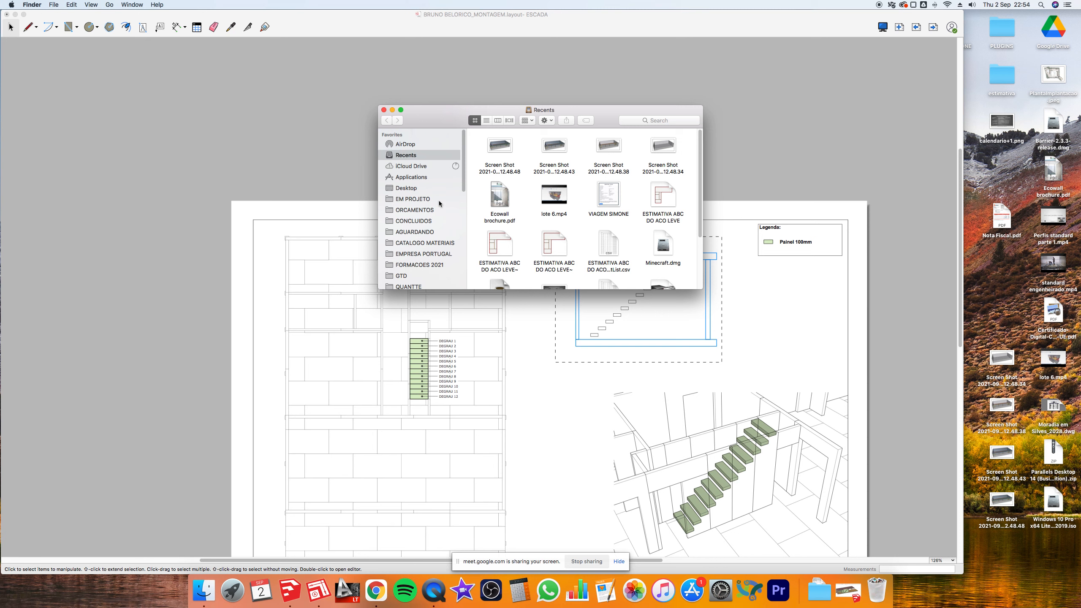
click(441, 202)
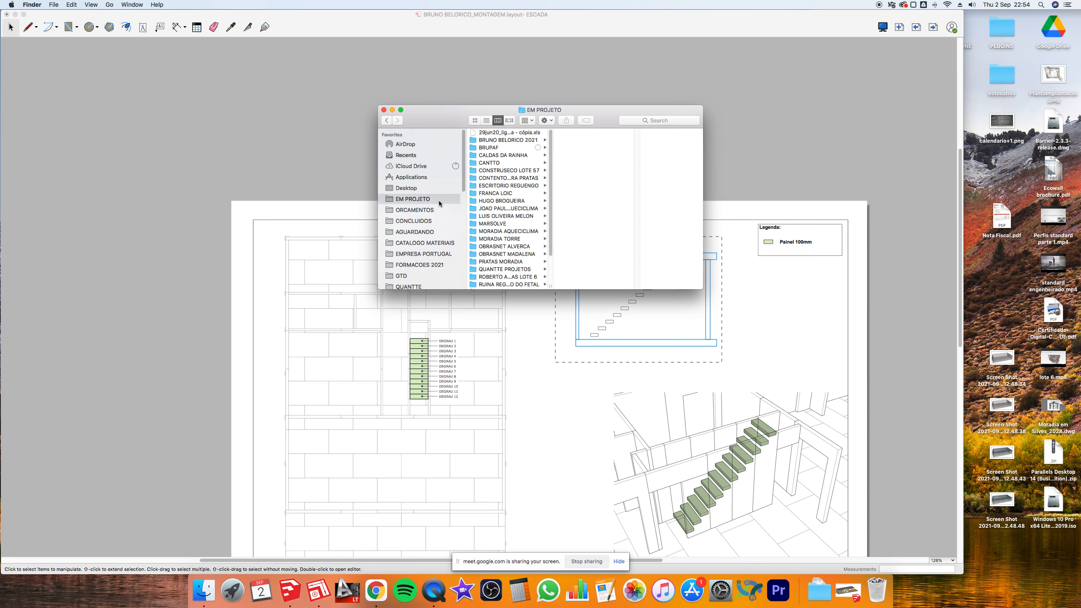
click(425, 221)
scroll(496, 229, down, 3)
scroll(496, 229, down, 3)
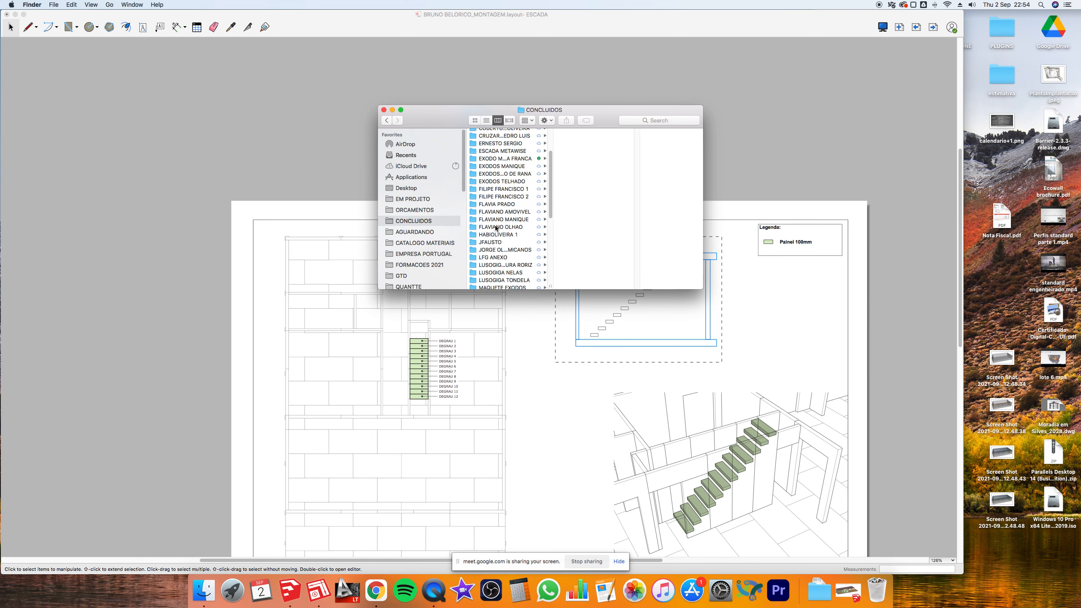
click(498, 235)
click(583, 156)
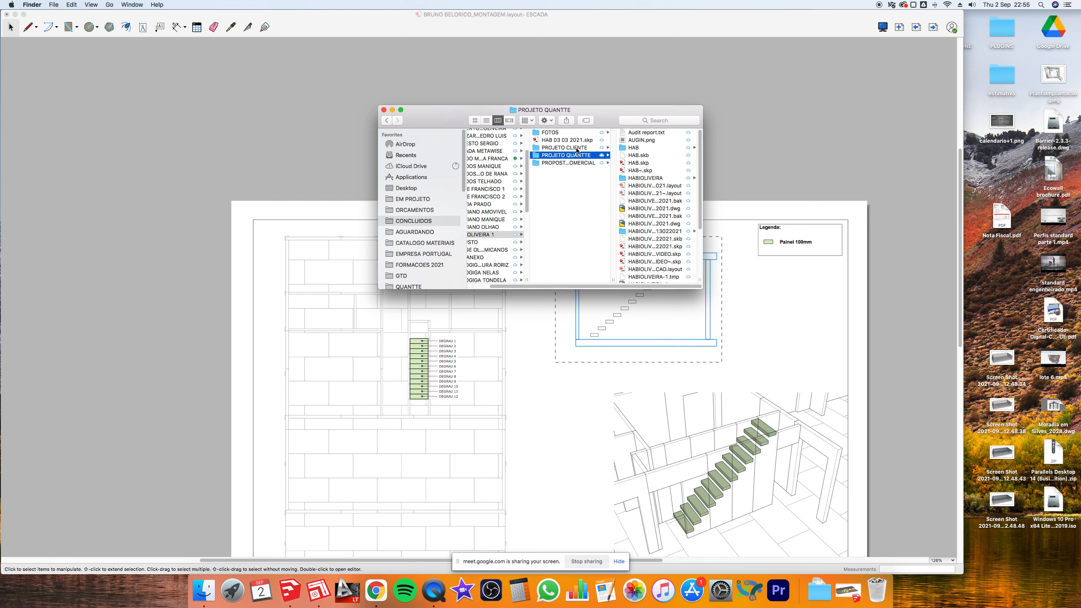
scroll(685, 234, down, 5)
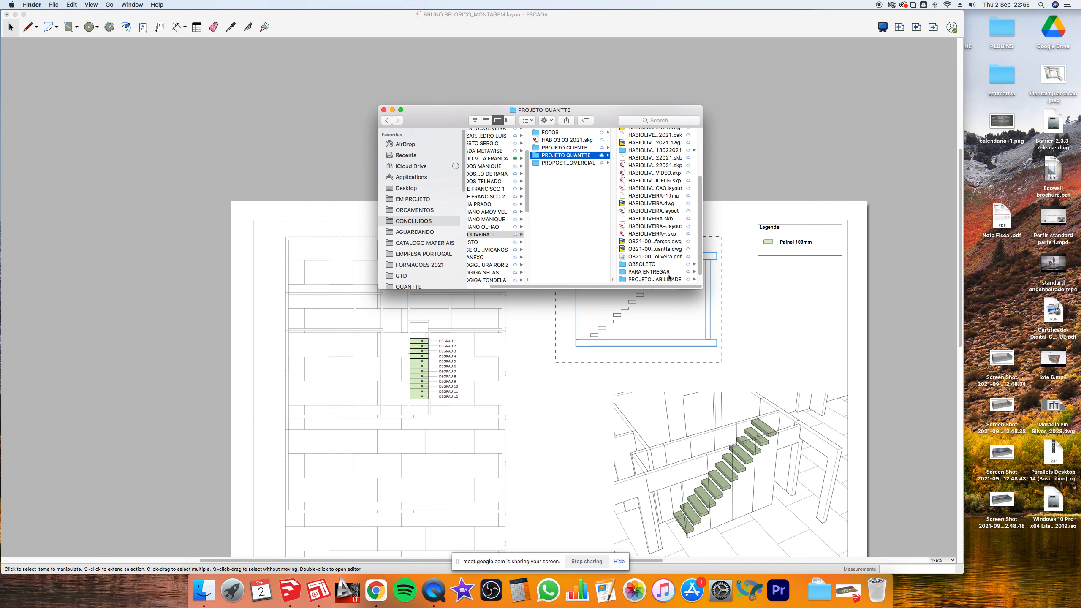
click(665, 272)
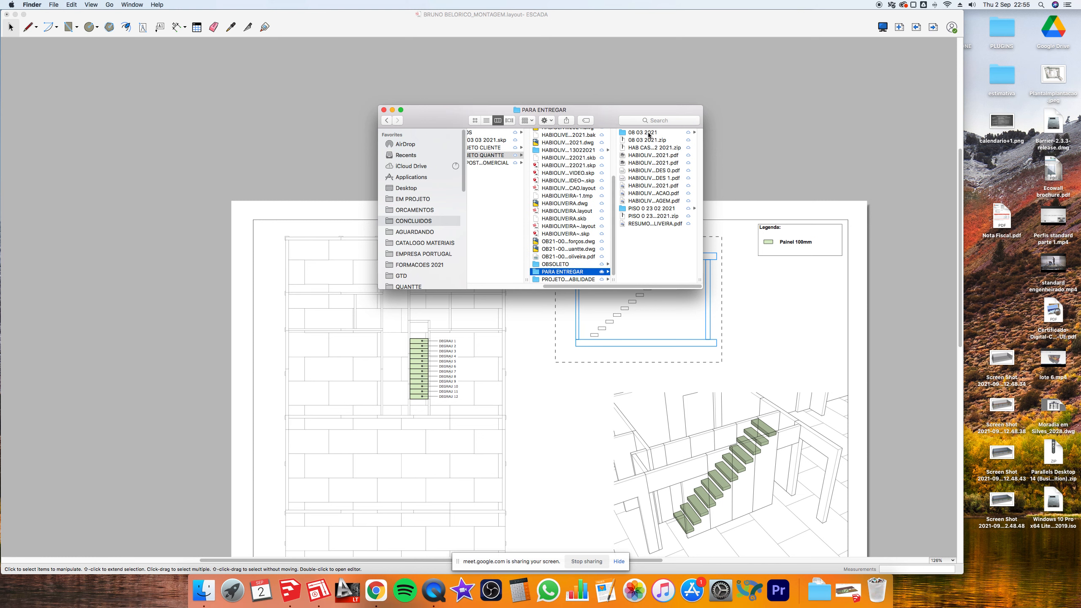
double_click(700, 280)
click(646, 156)
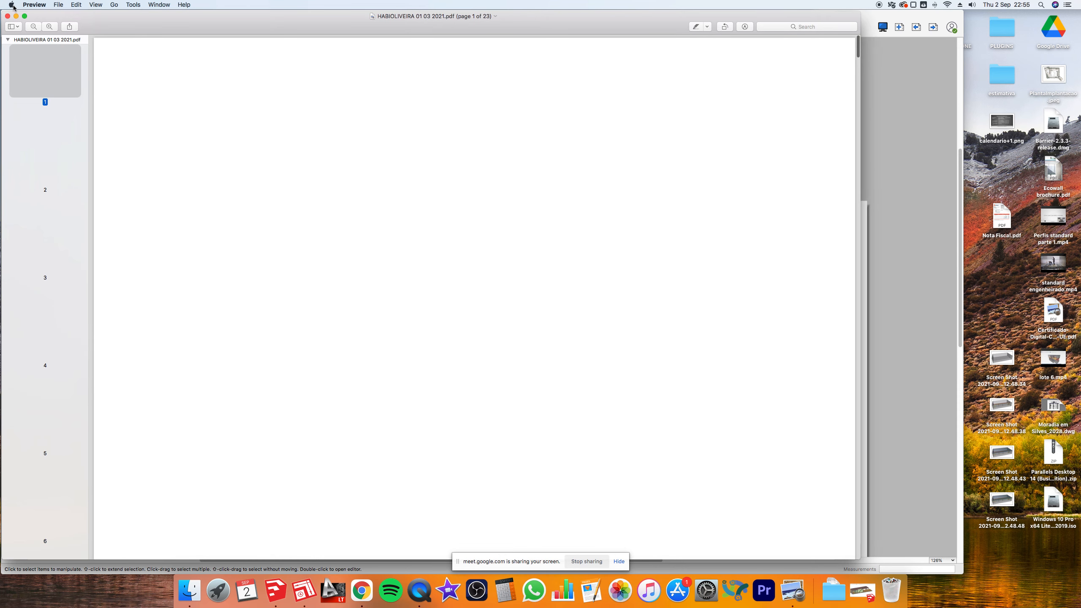
- Page through the drawing set to page 5, the ESCADA stair sheet
click(12, 5)
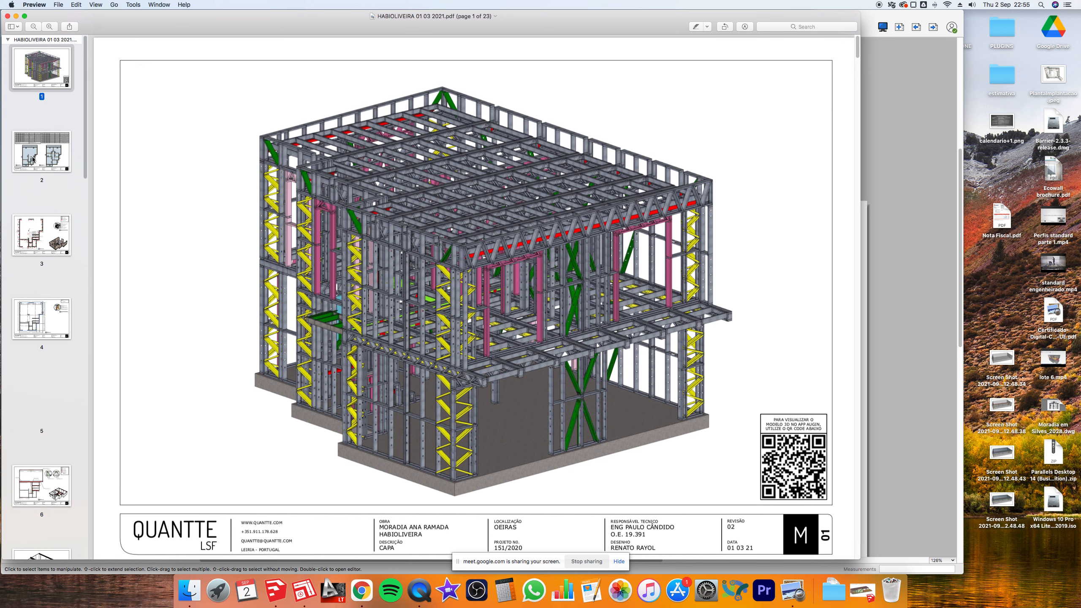
click(59, 147)
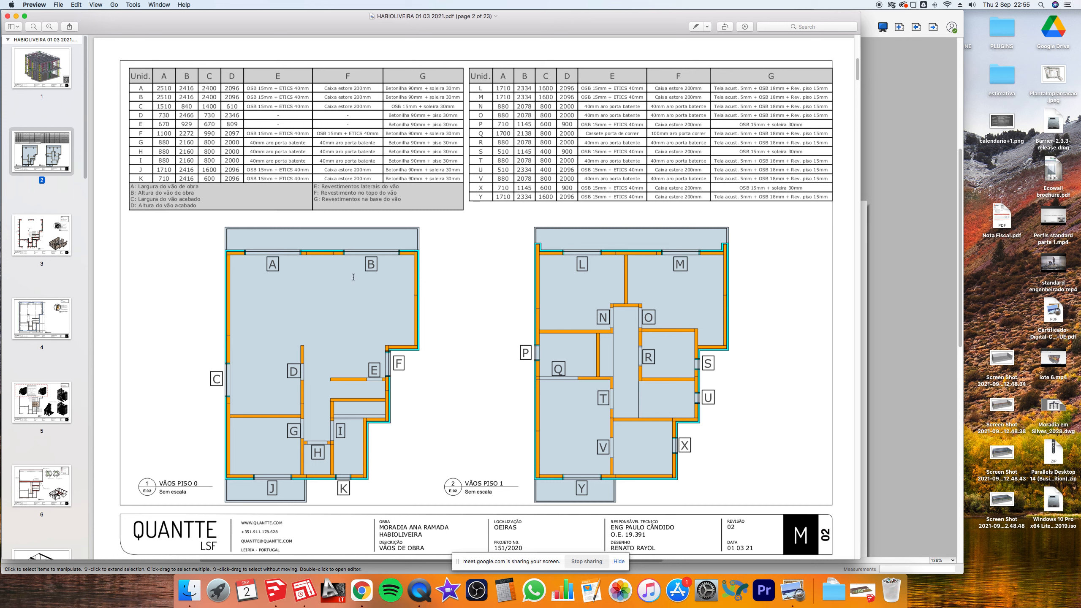
click(61, 236)
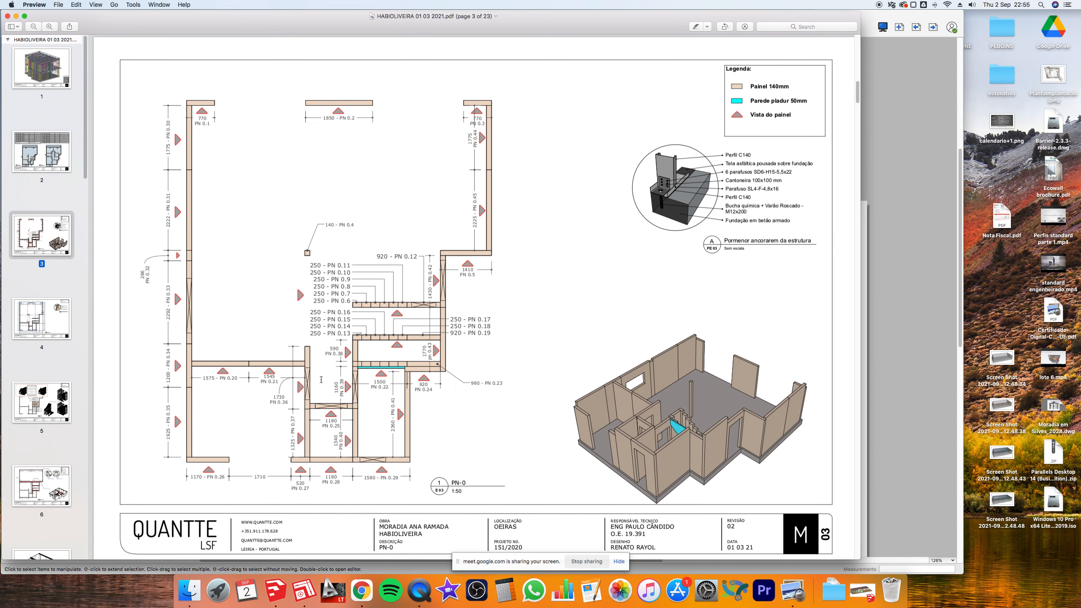
click(40, 324)
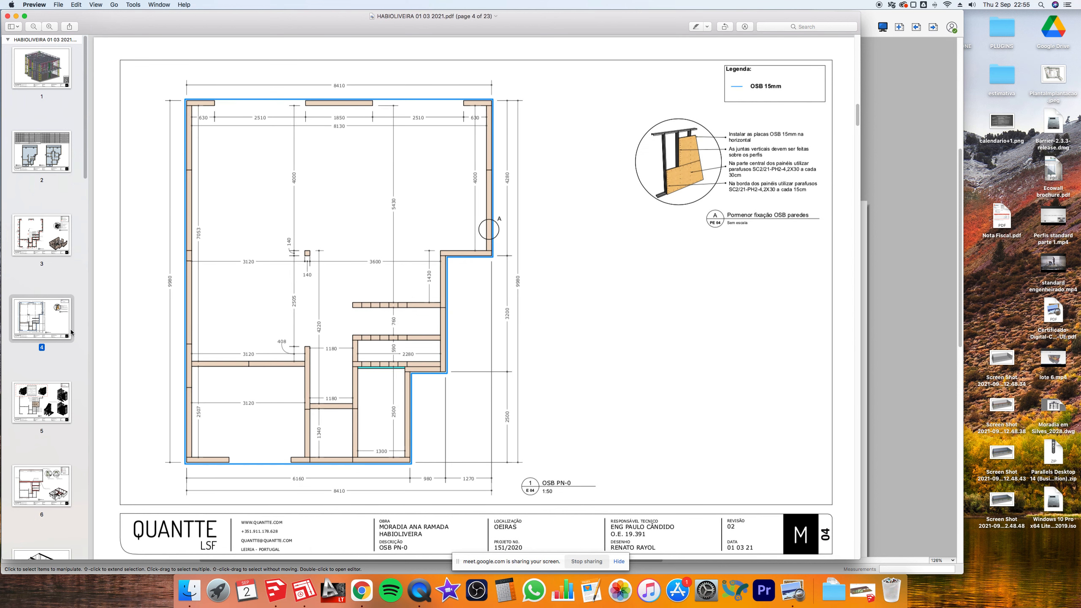
click(54, 400)
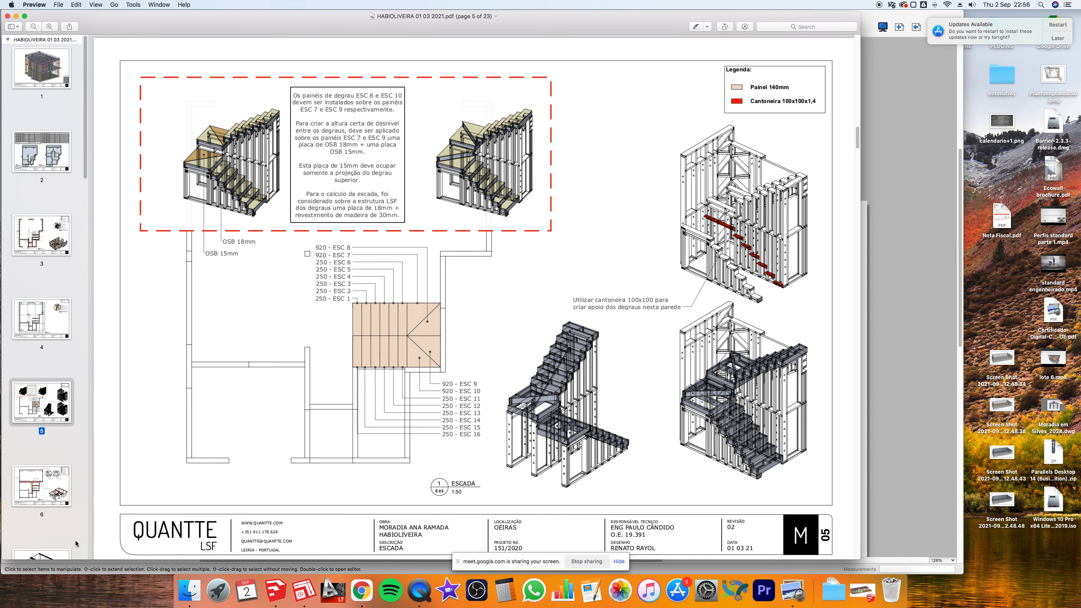
- Continue through pages 6–9 to page 10, the slab reinforcement sheet, and enlarge it
click(61, 492)
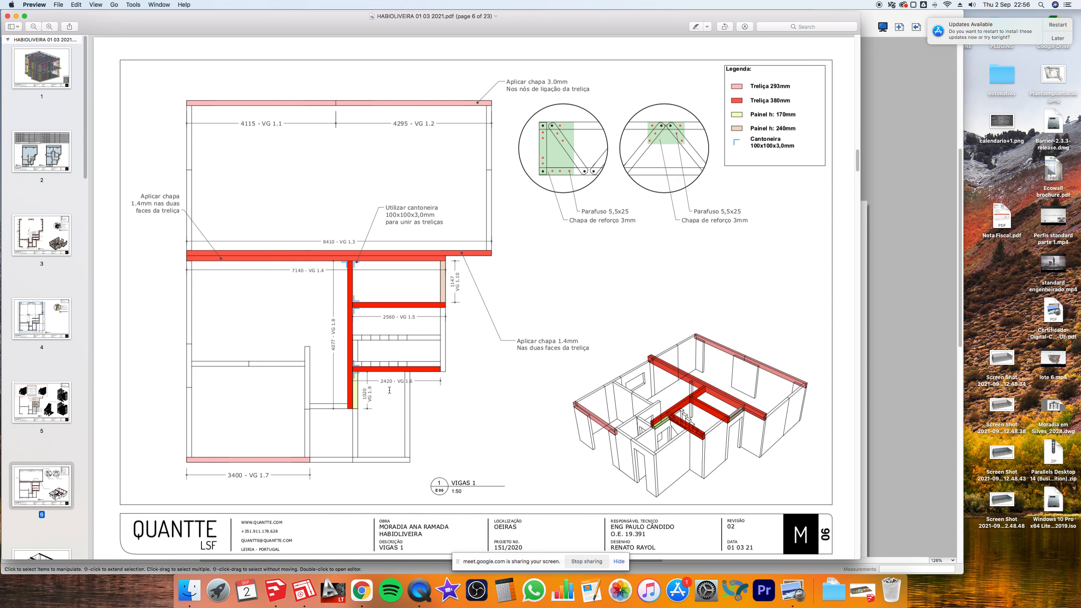
scroll(41, 454, down, 3)
click(39, 496)
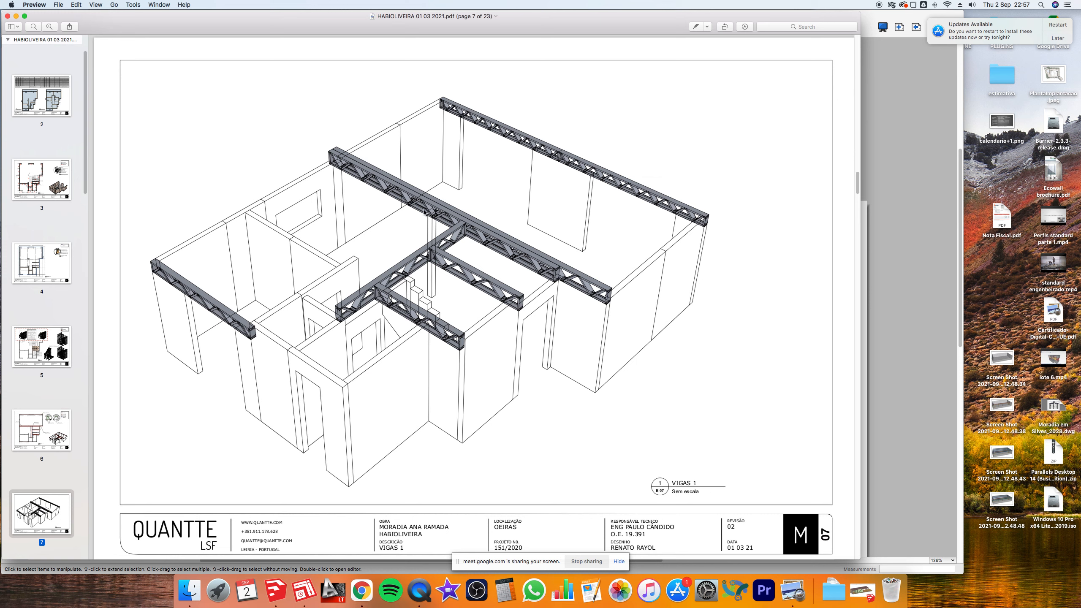
scroll(71, 401, down, 5)
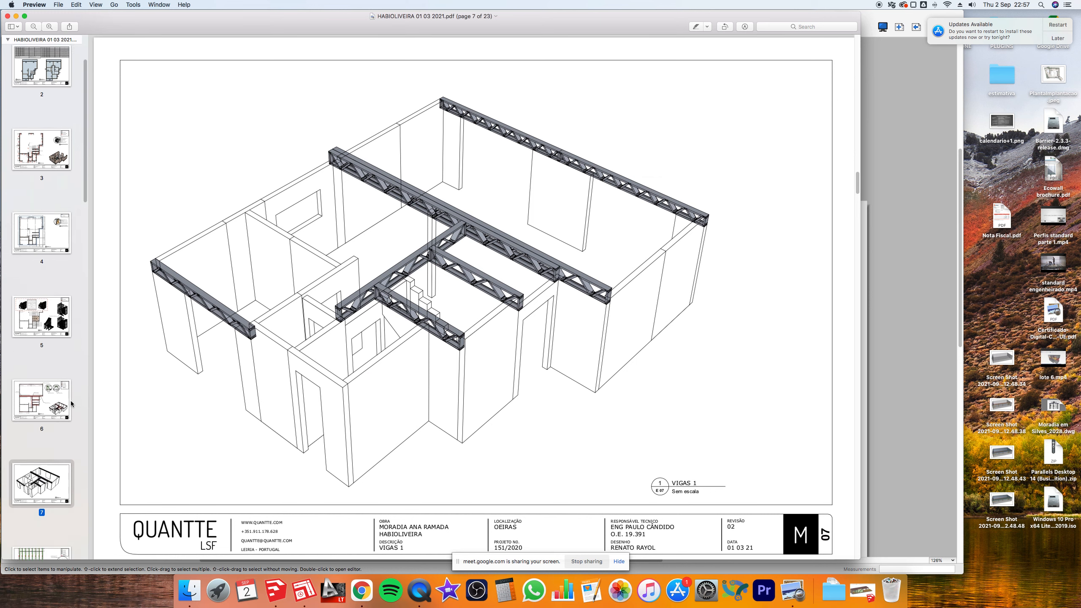
scroll(71, 401, down, 1)
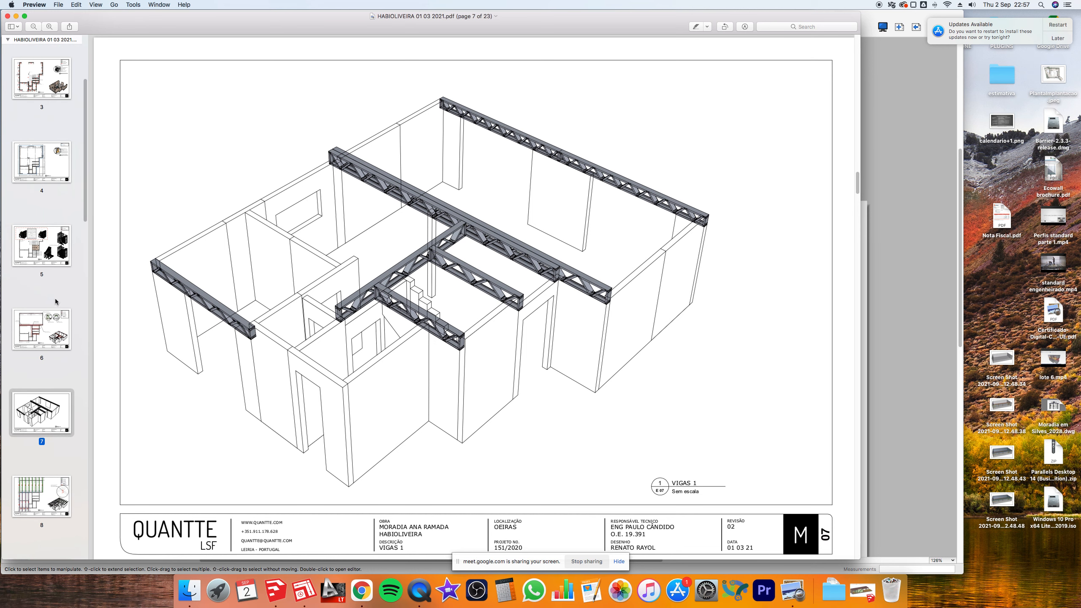
click(40, 486)
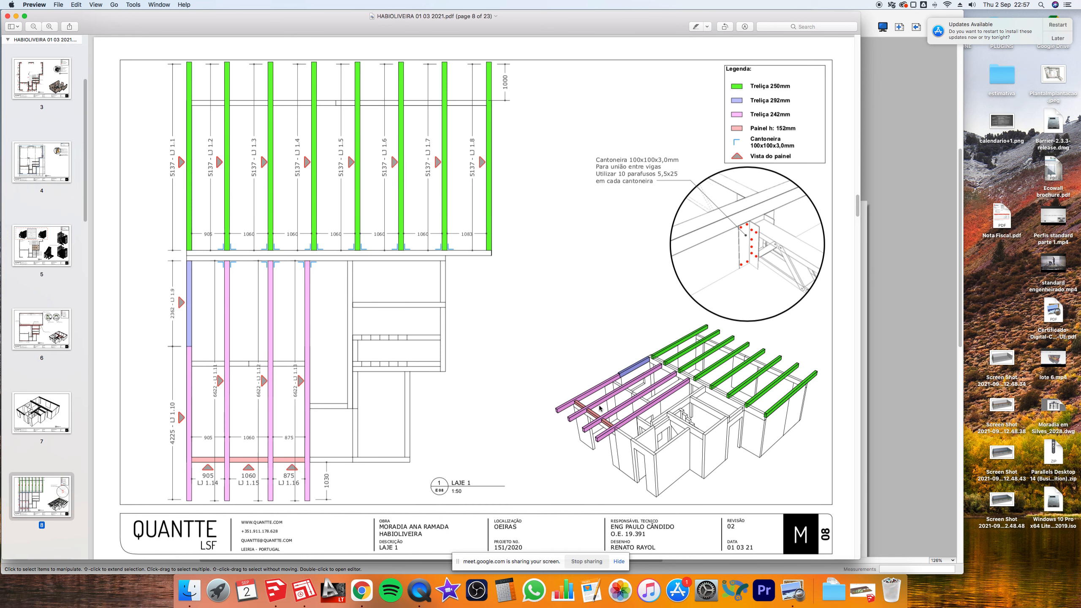
scroll(47, 421, down, 1)
key(Down)
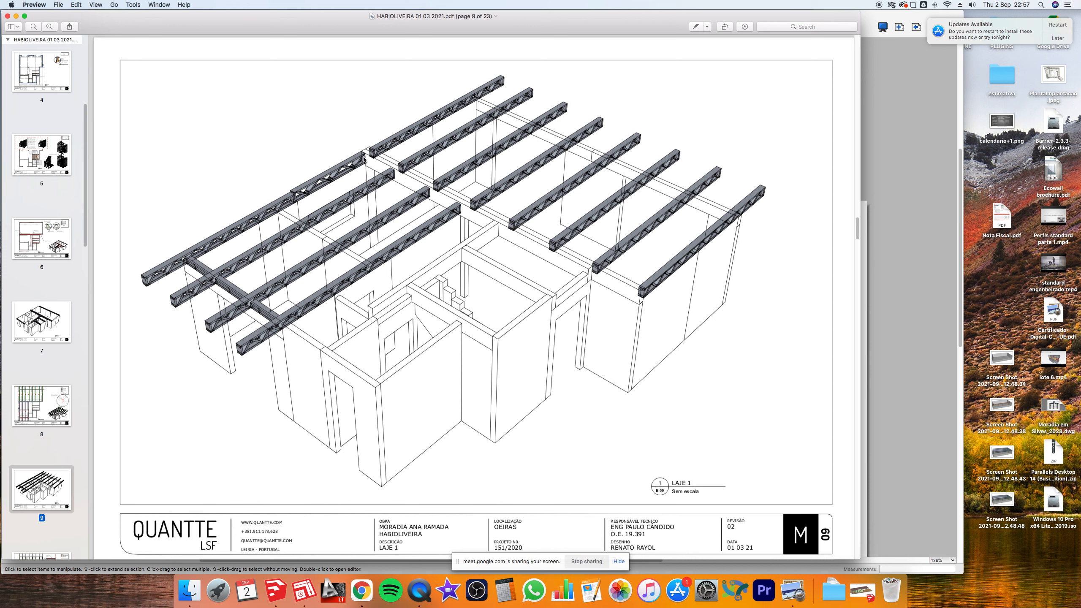
scroll(48, 445, down, 4)
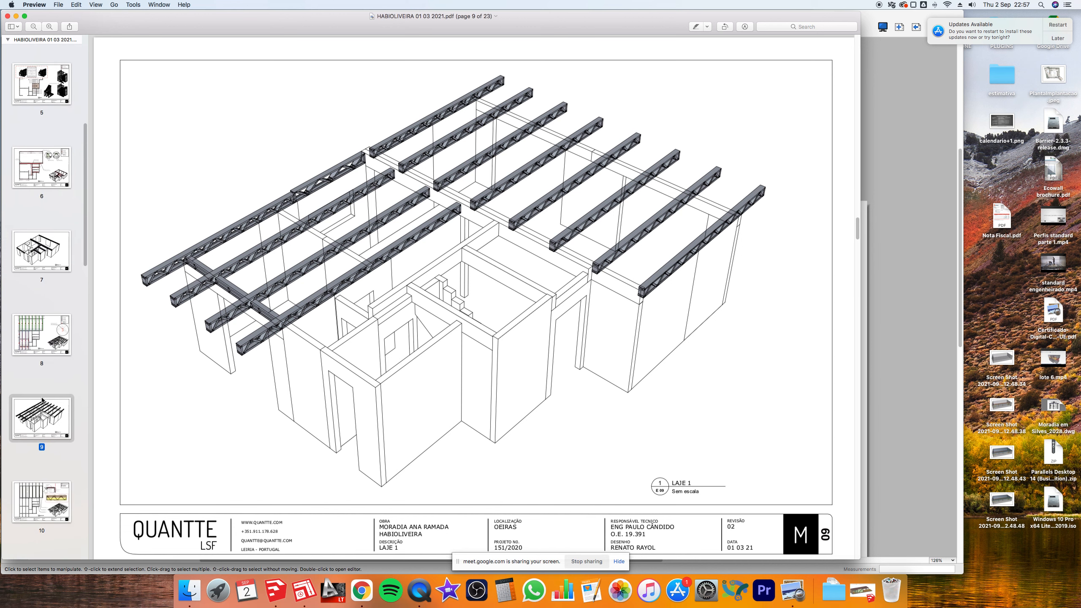
click(42, 489)
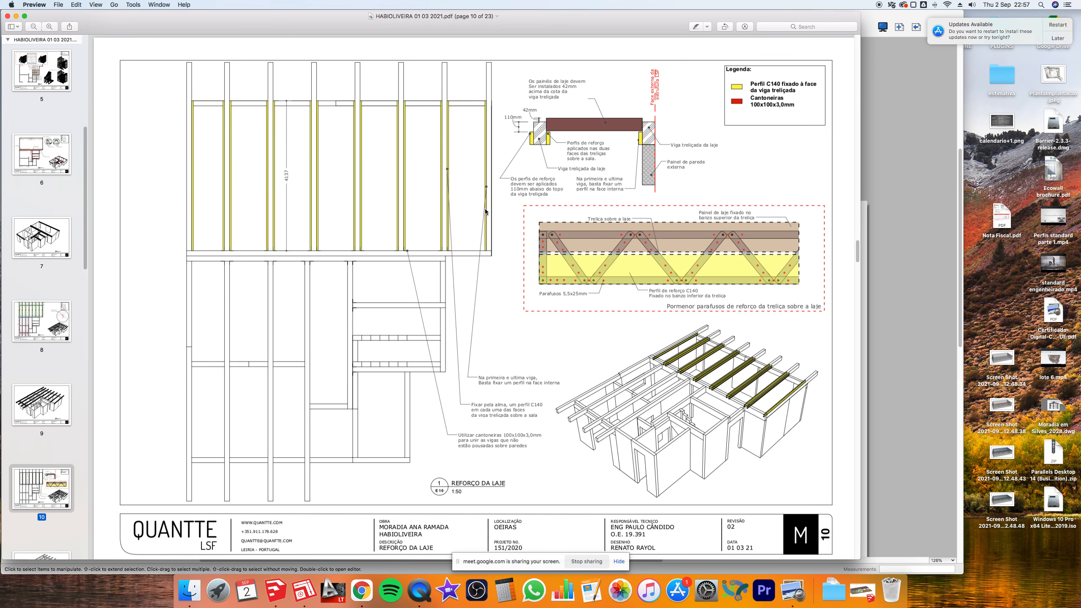
scroll(607, 90, down, 2)
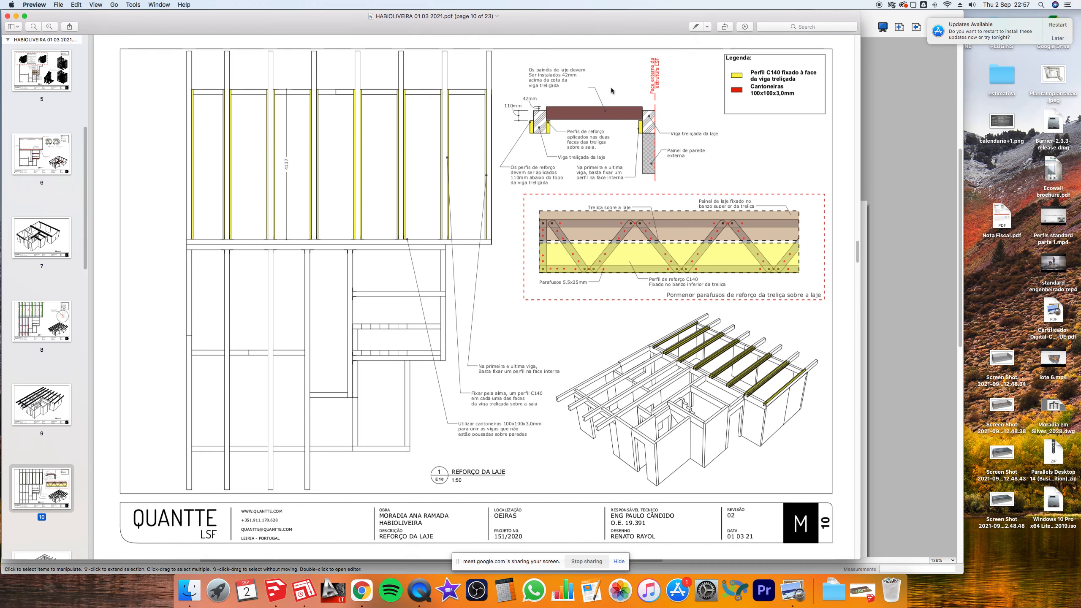
click(49, 26)
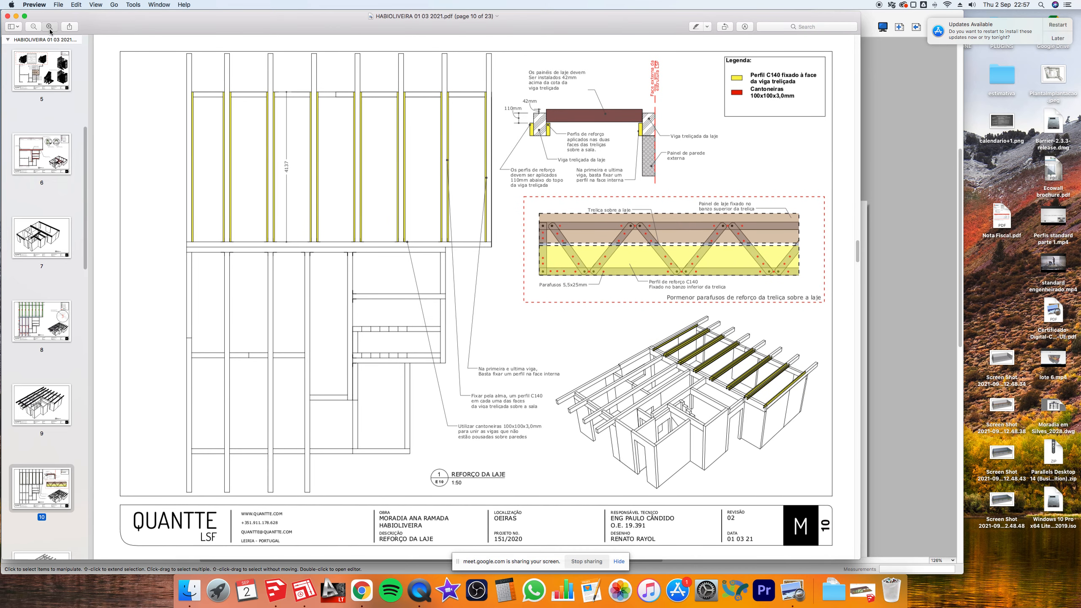
scroll(766, 186, up, 5)
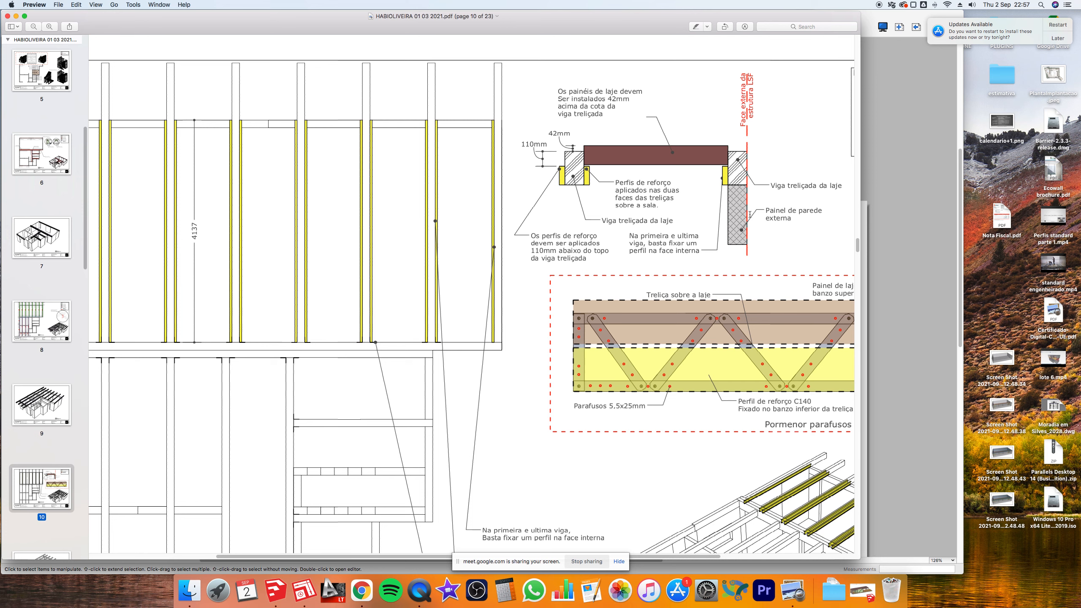
- Bring the HABIOLIVEIRA PDF back to the front in Preview, showing page 10's slab-panel detail
click(893, 110)
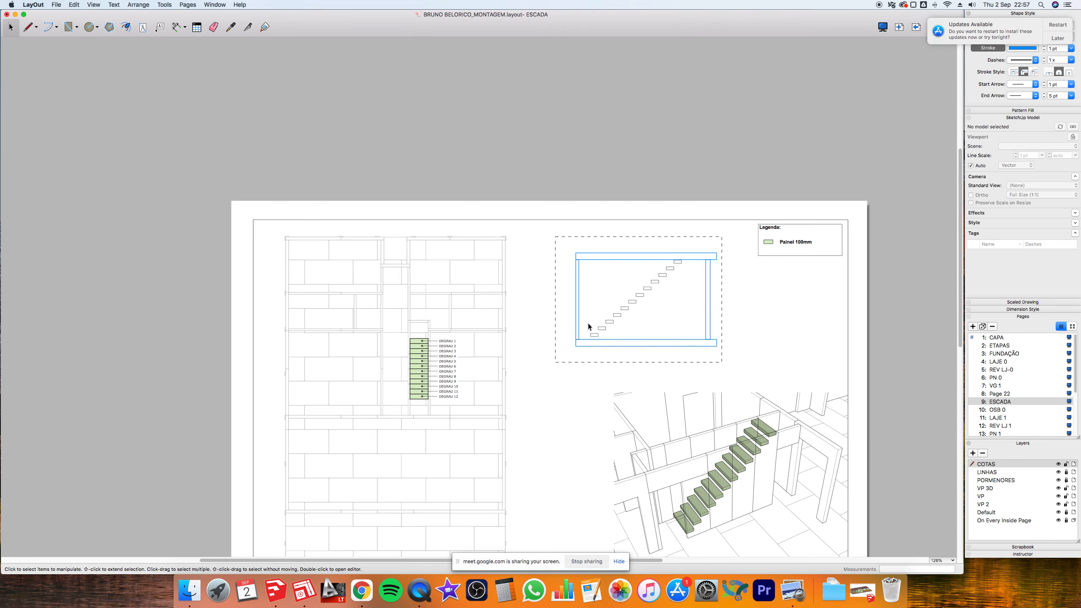
key(super+Tab)
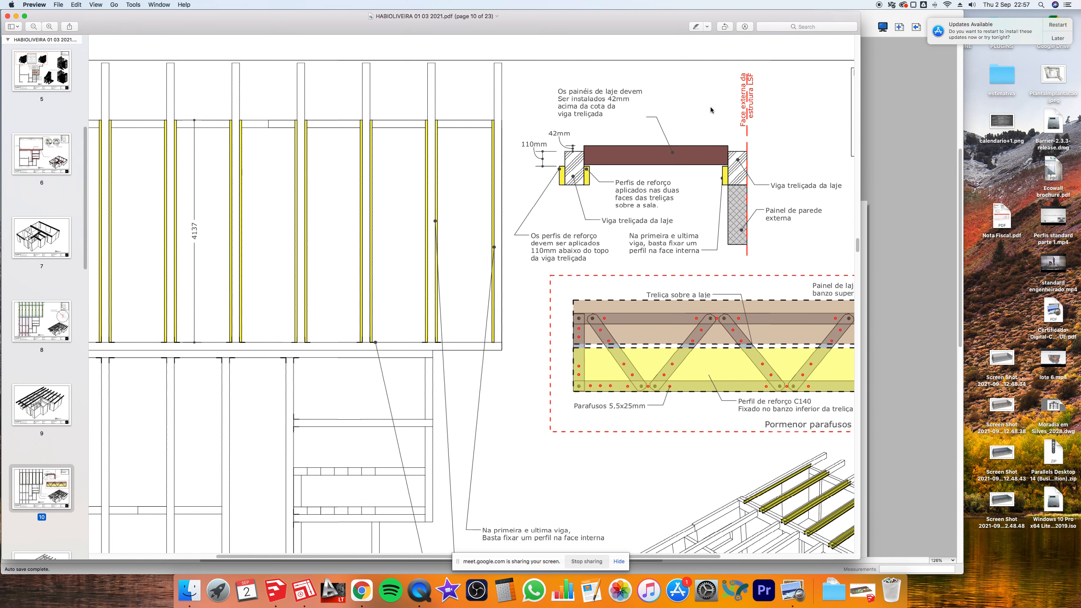
- Pan across page 10's Legenda, then move via page 11 to page 12's LAJE 1 slab layout
scroll(370, 226, up, 1)
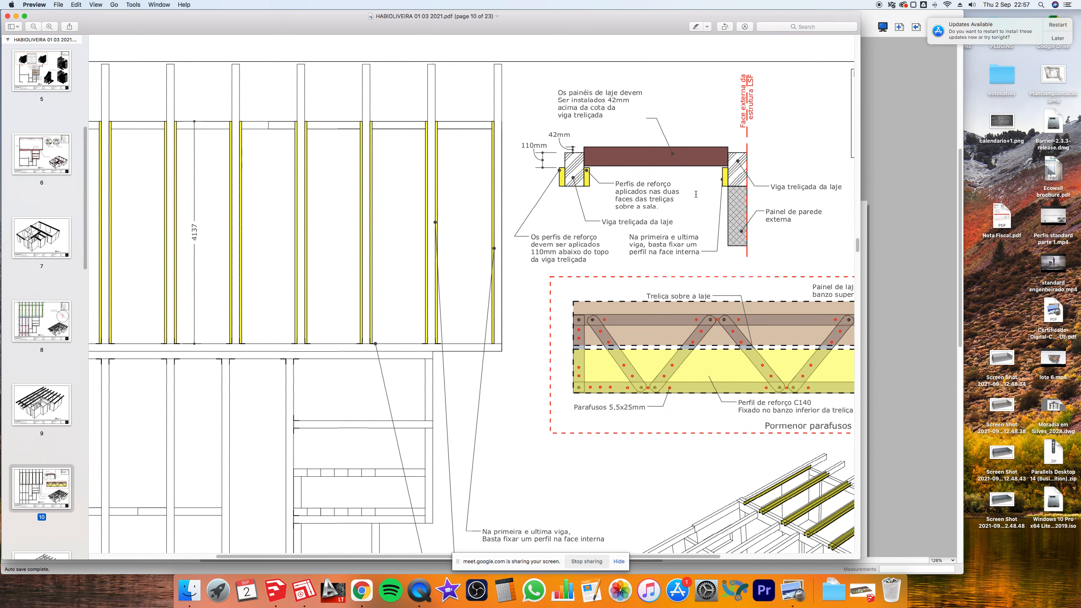
drag(332, 557, 425, 557)
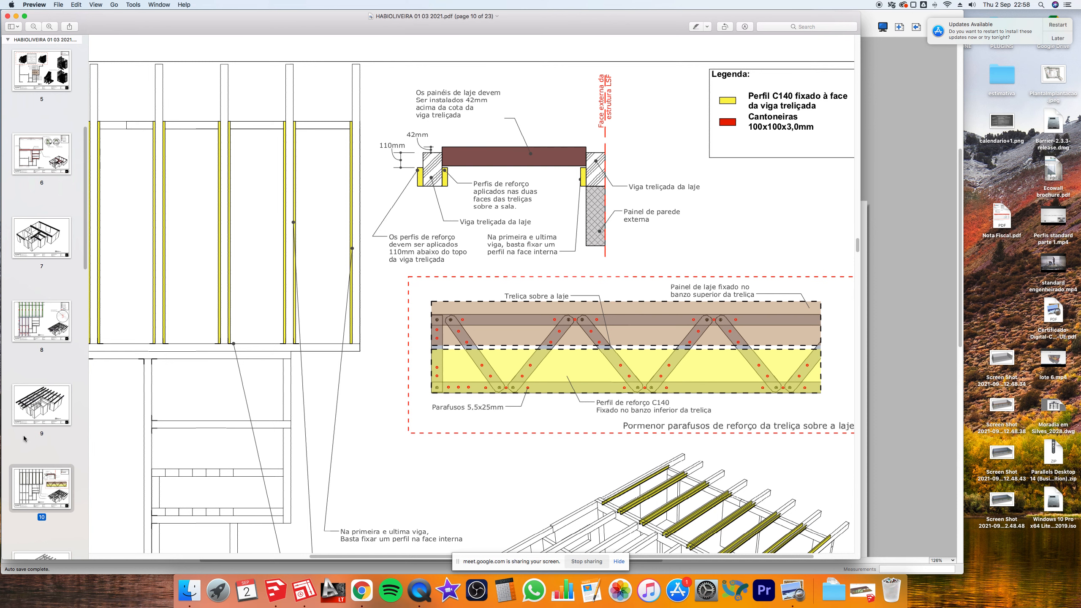
scroll(48, 380, down, 5)
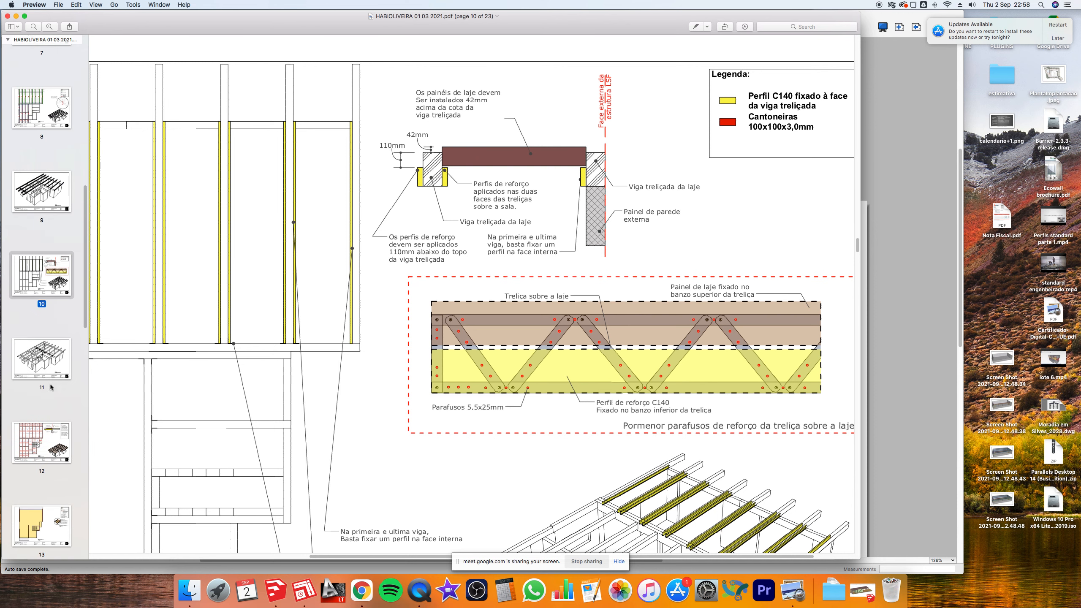
click(47, 341)
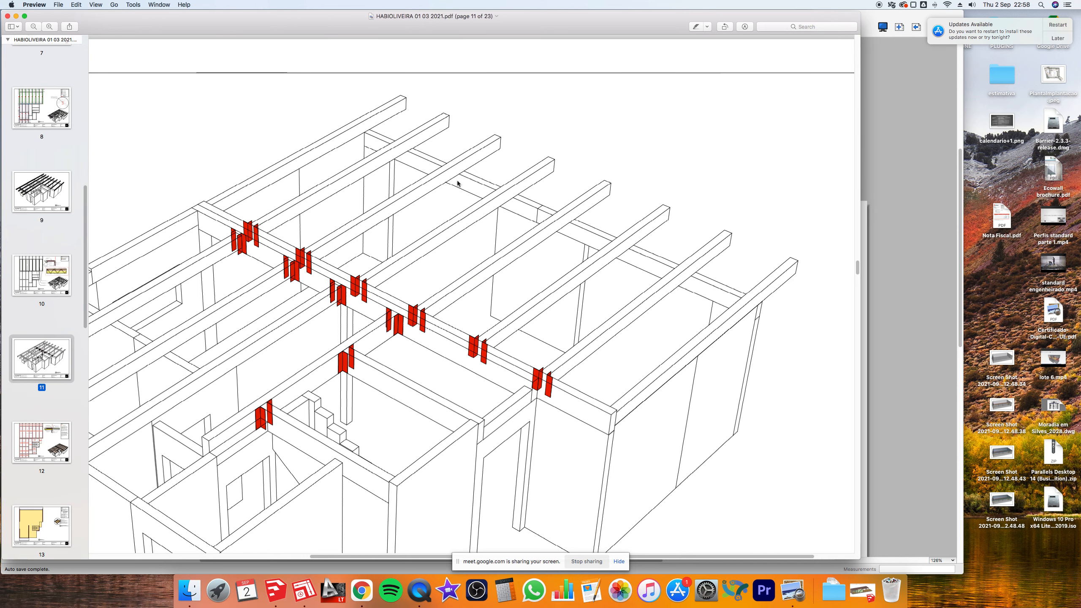
scroll(457, 184, up, 2)
click(34, 26)
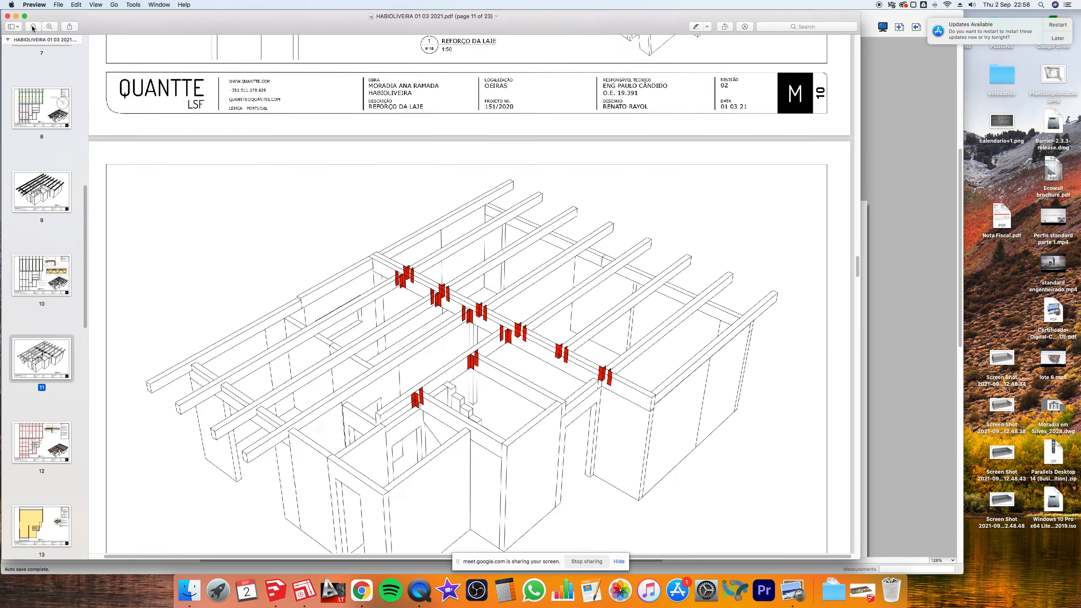
scroll(462, 204, down, 10)
scroll(462, 204, down, 10)
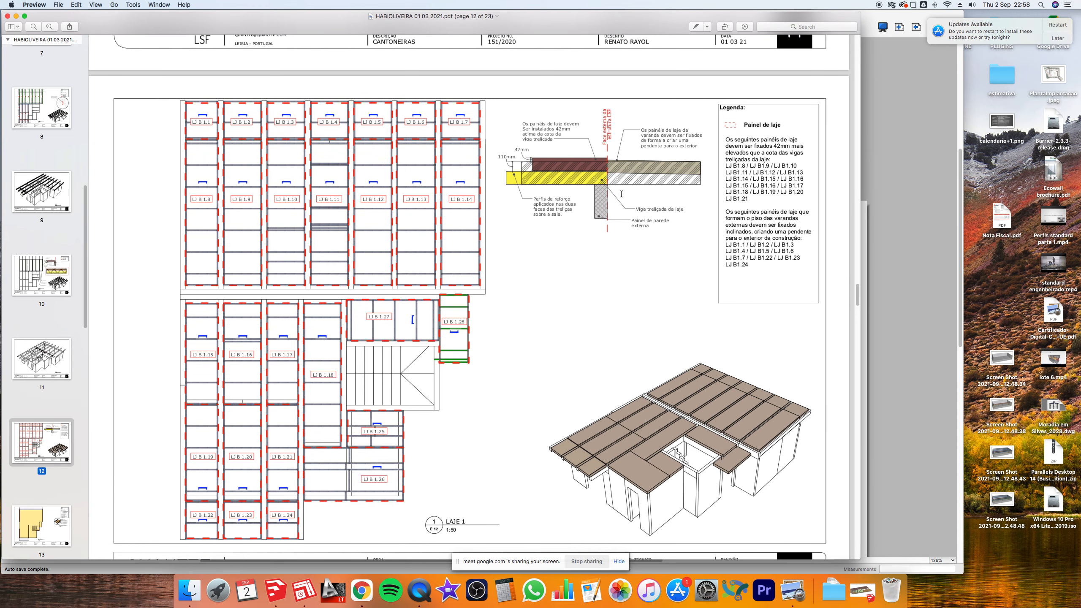
- Scroll through pages 13–20 to page 21's ALÇADO FRONTAL and ALÇADO TARDOZ elevations
scroll(633, 172, down, 12)
scroll(619, 195, down, 12)
scroll(619, 195, down, 14)
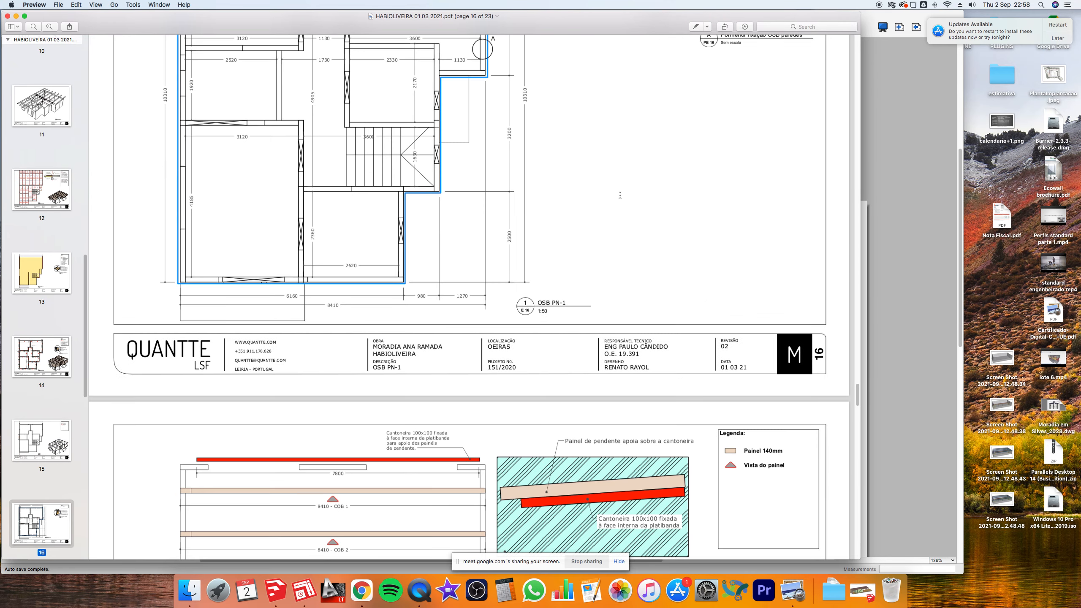
scroll(620, 195, down, 20)
scroll(620, 195, down, 13)
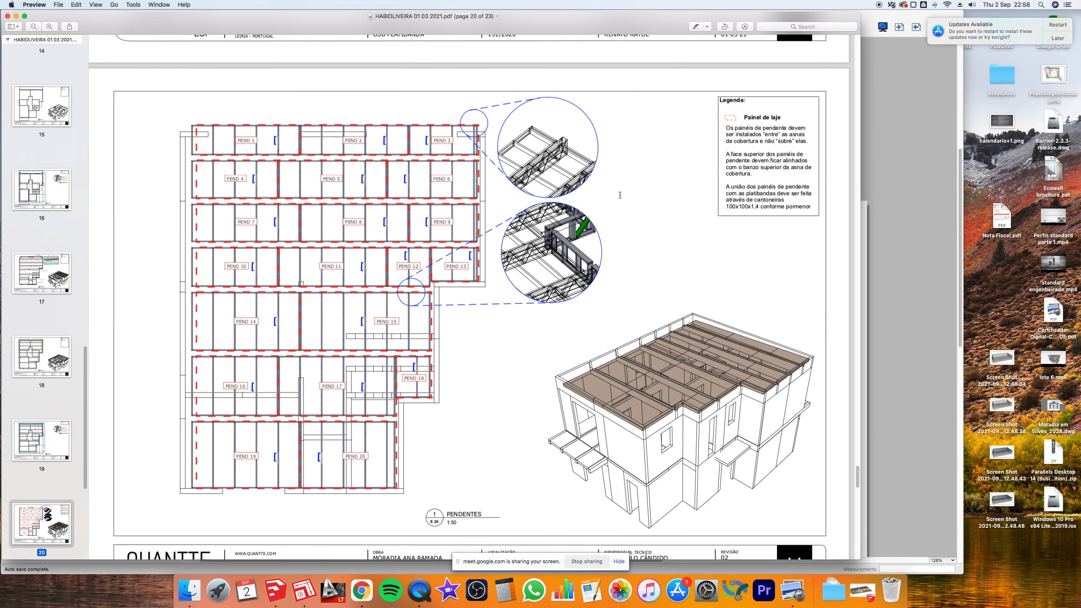
scroll(619, 195, down, 1)
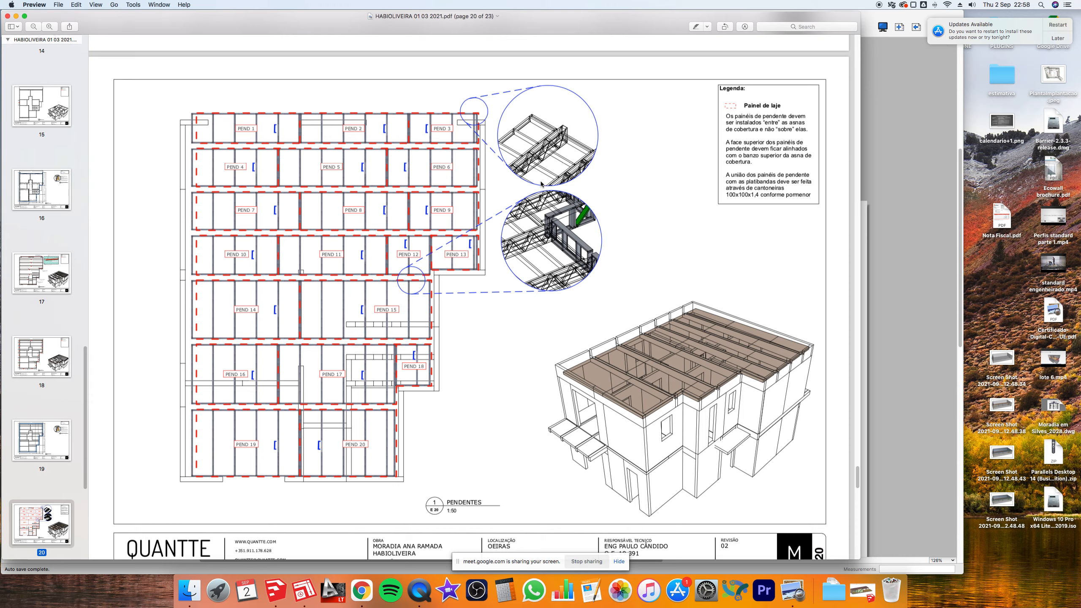
scroll(547, 160, down, 10)
scroll(548, 163, down, 5)
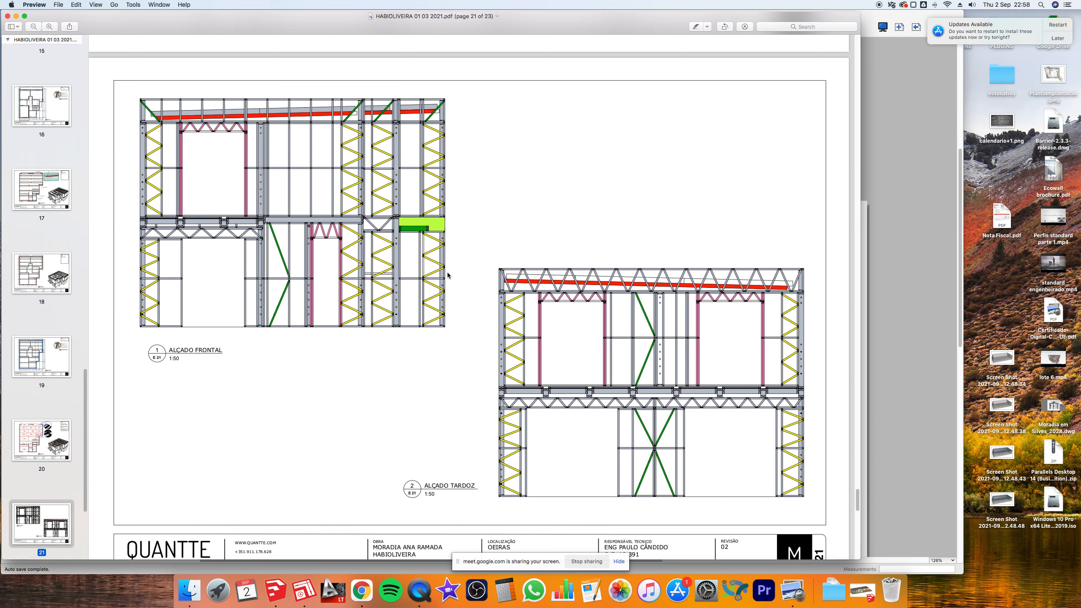
- View pages 22 and 23 (ALÇADO DIREITO), then close the HABIOLIVEIRA PDF
scroll(443, 232, down, 1)
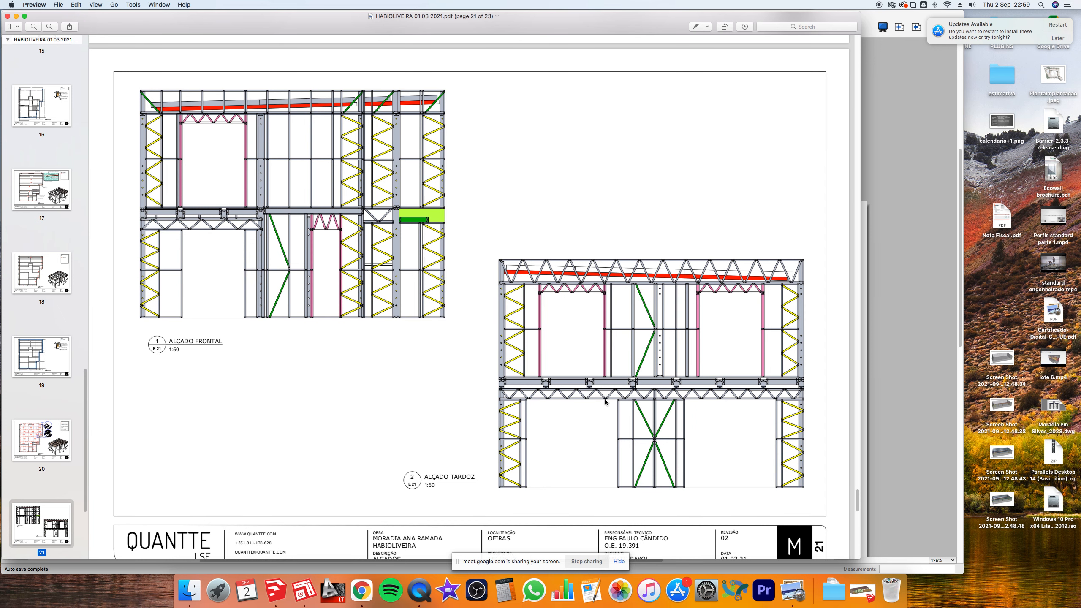
scroll(550, 351, down, 1)
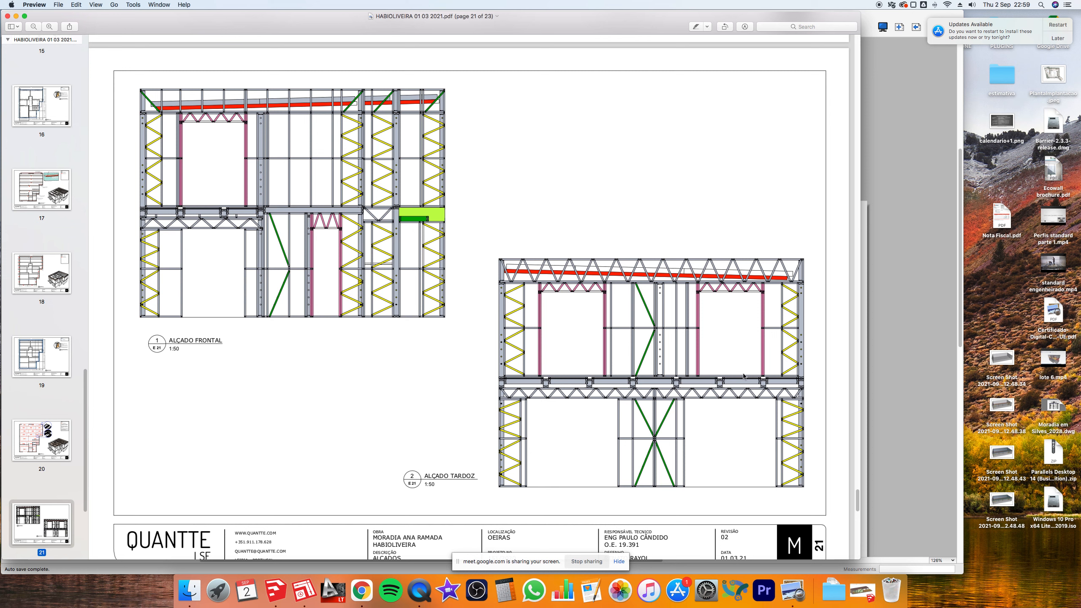
scroll(33, 362, down, 5)
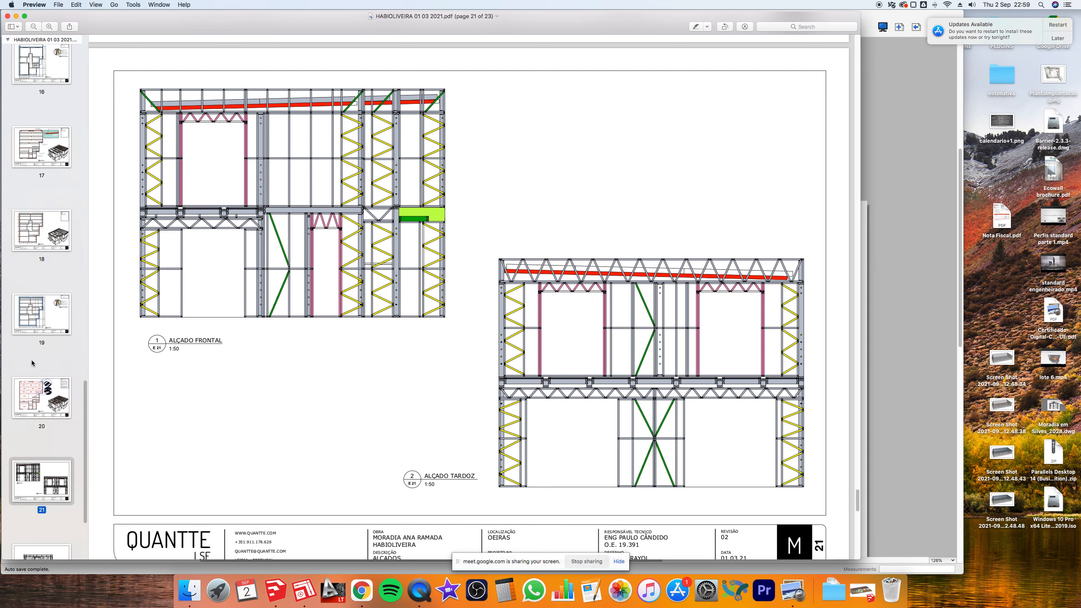
click(39, 428)
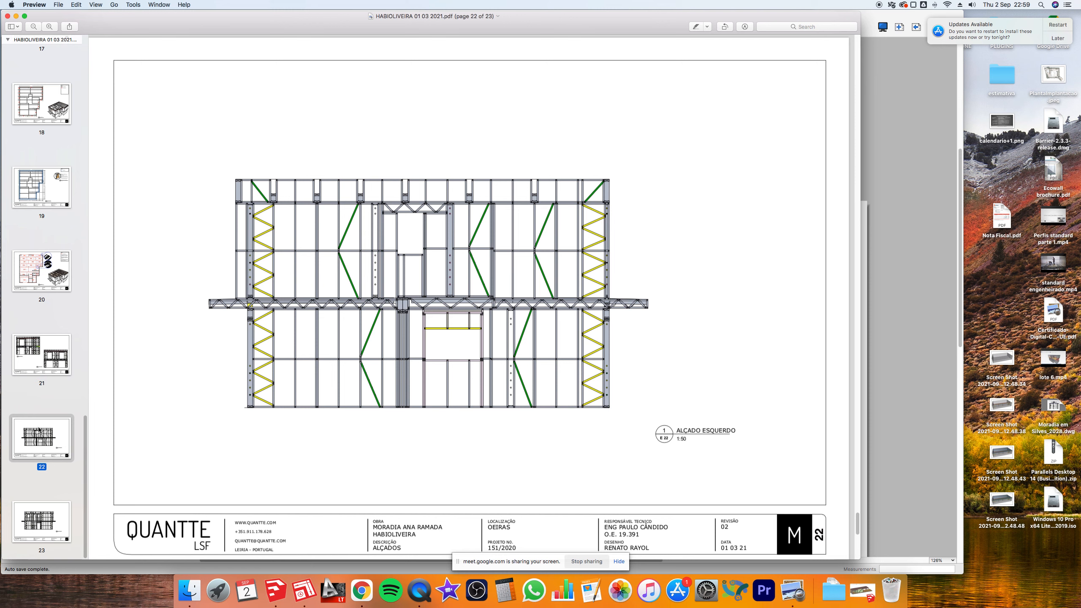
click(42, 513)
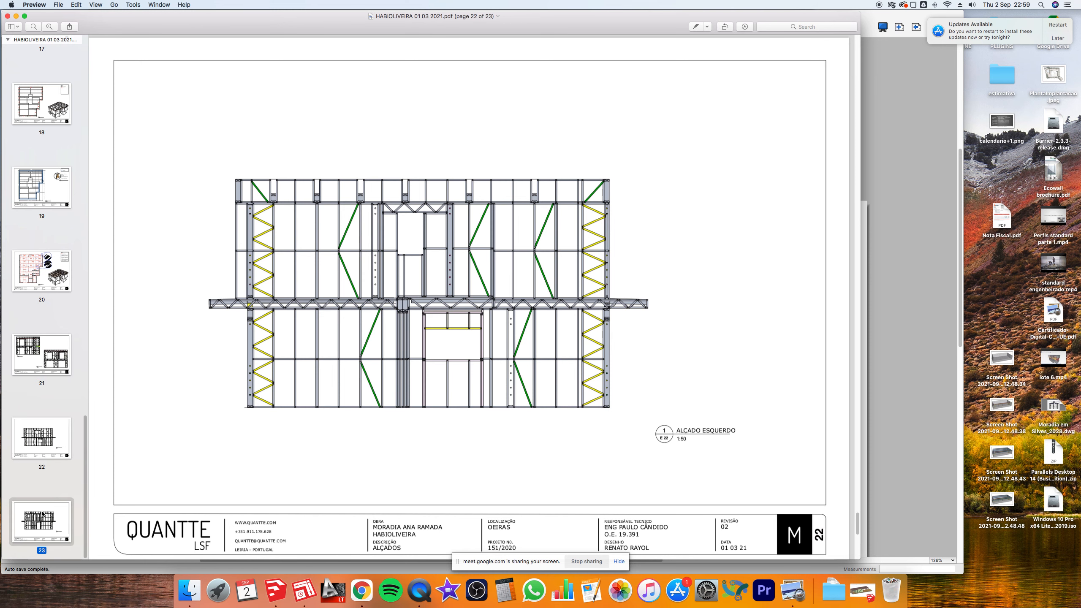
click(7, 16)
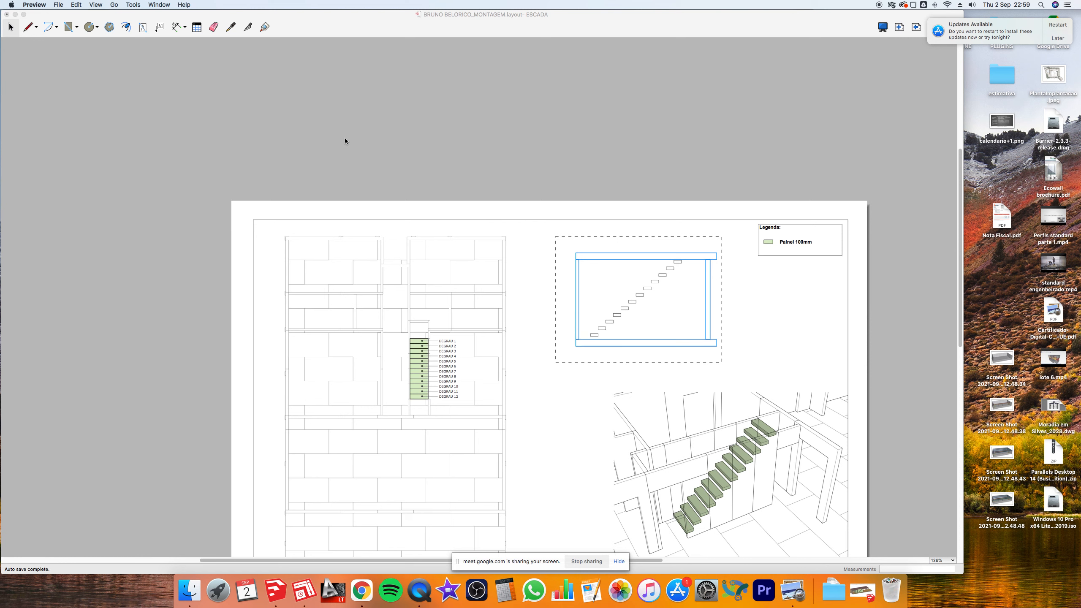
- In Finder, go to METAWISE GULFOES › PROJETO QUANTTE › PREPARACAO METAWIZE and select the AGUA PDF
key(super+Tab)
key(super+Tab)
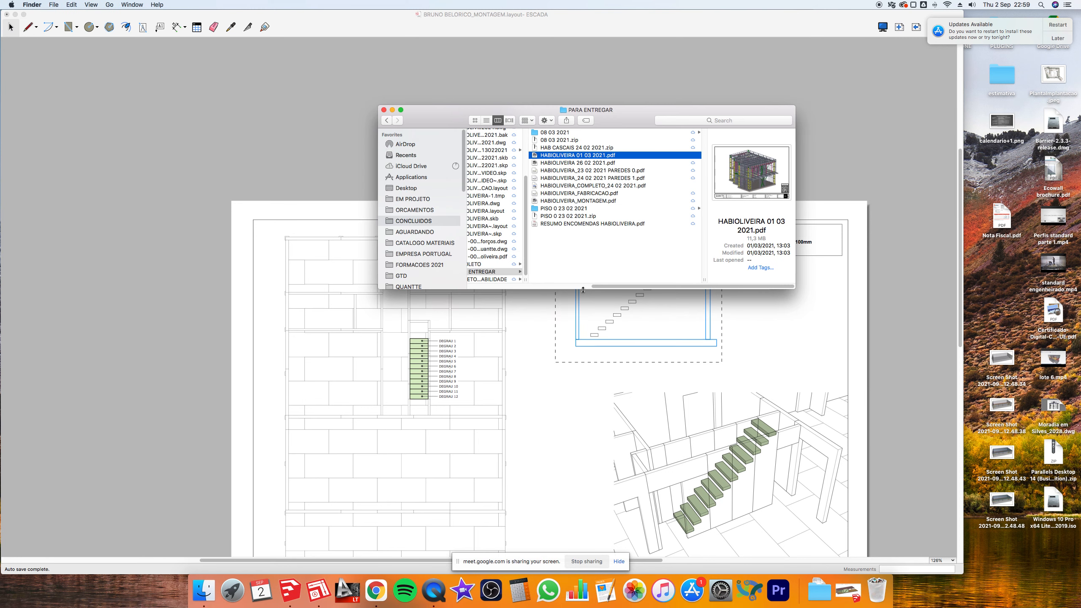
drag(598, 284, 475, 287)
scroll(494, 258, down, 5)
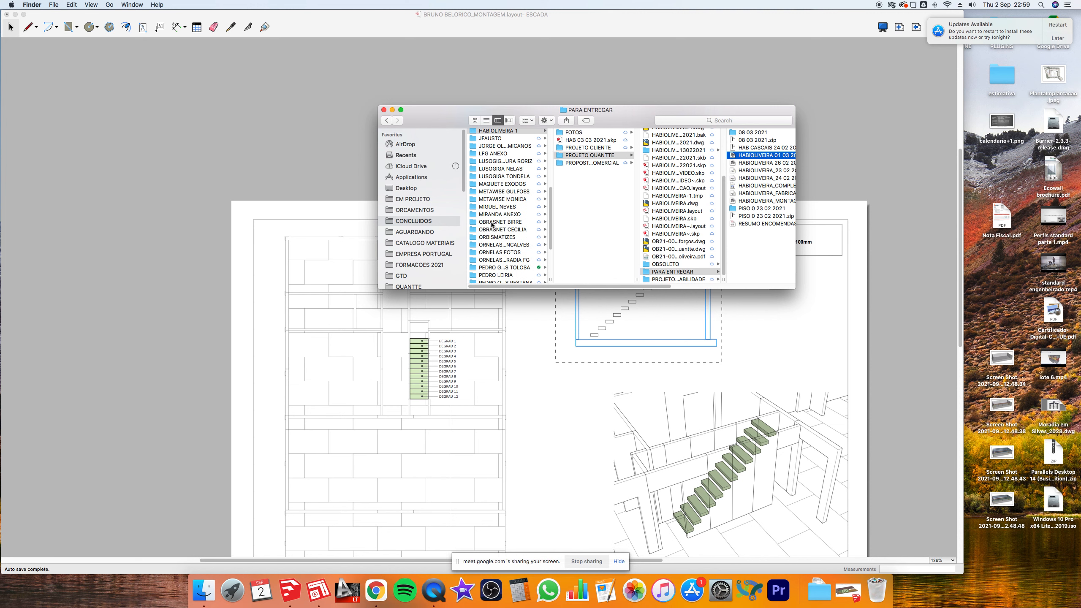
click(489, 200)
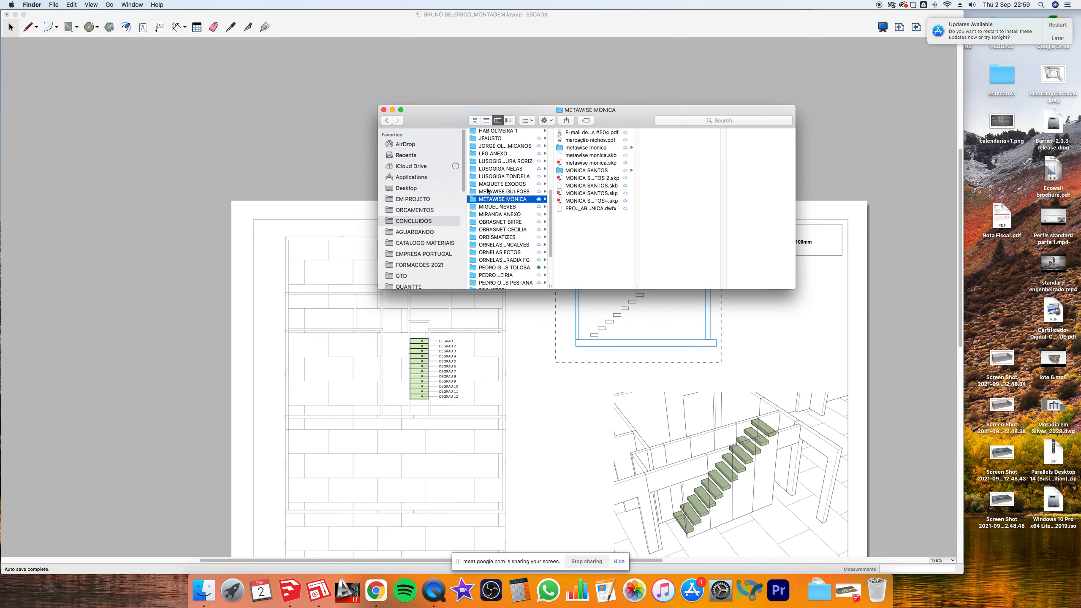
click(488, 191)
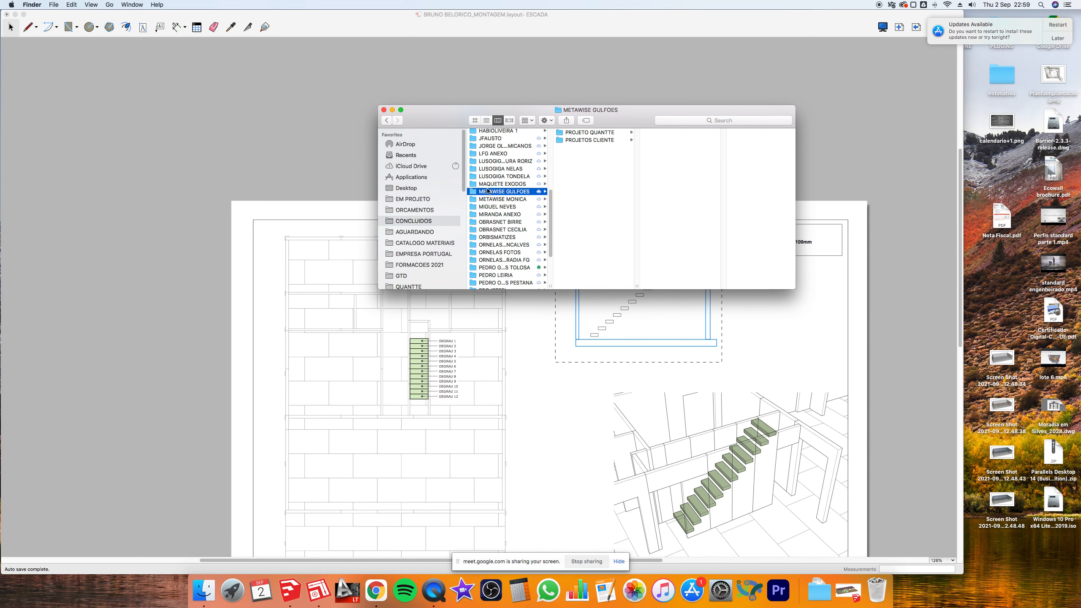
click(578, 134)
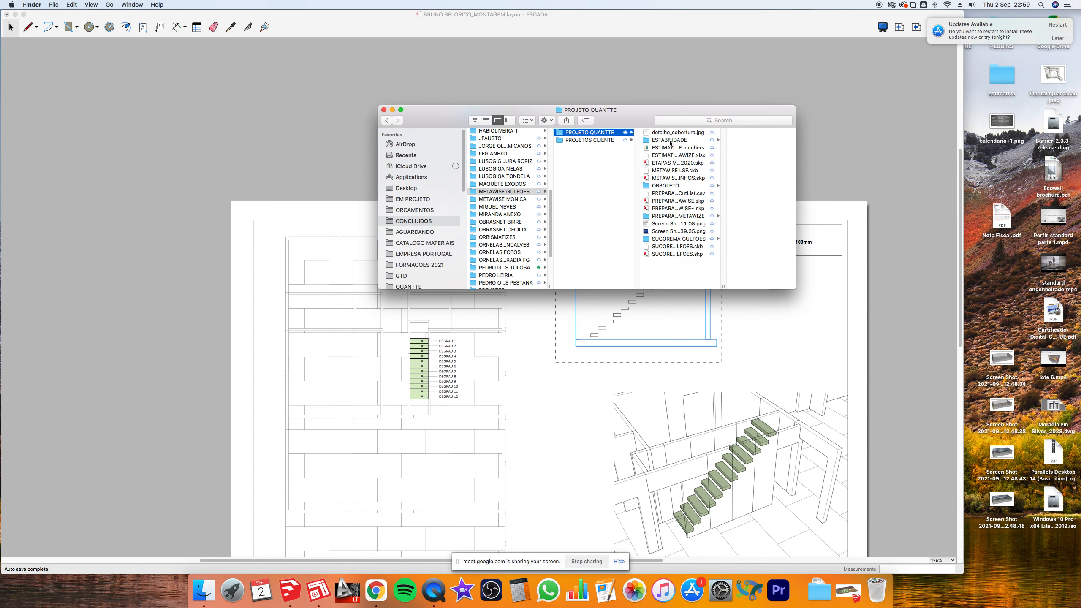
click(677, 216)
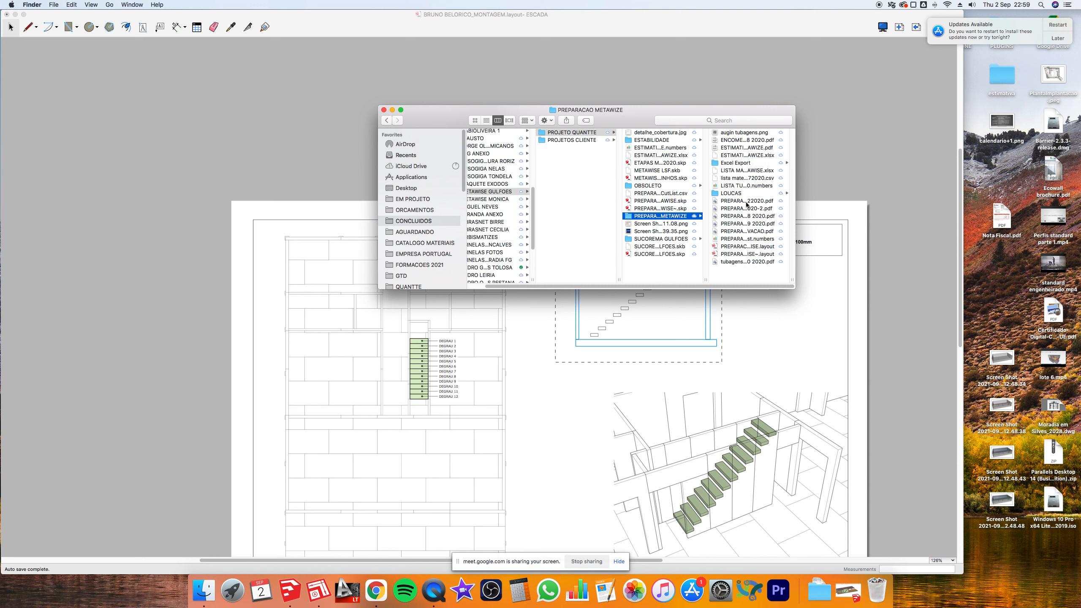
click(748, 202)
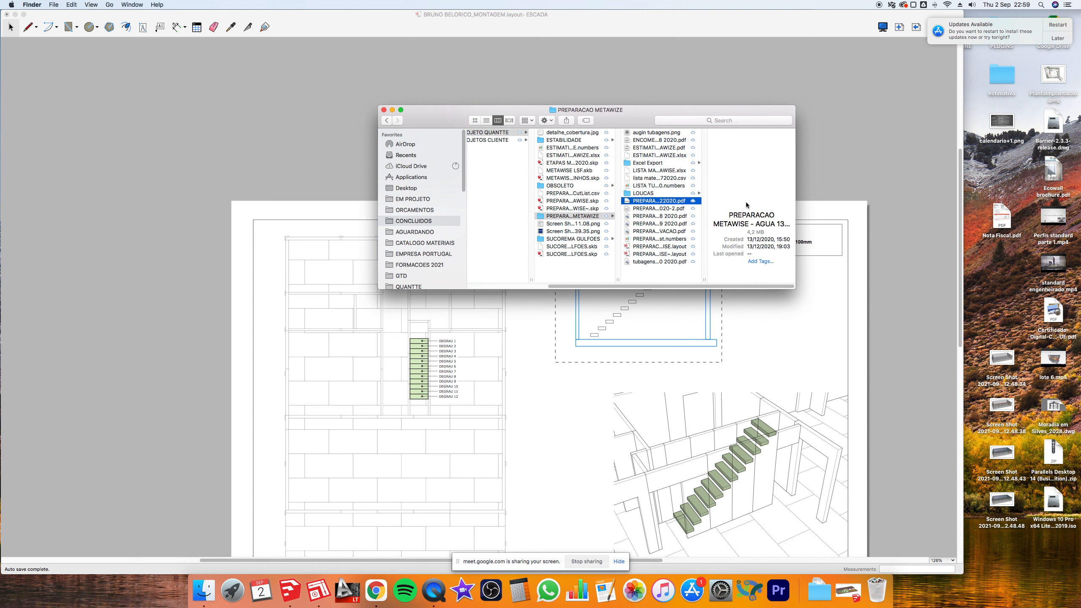
double_click(708, 280)
- Quick Look PREPARACAO METAWISE - AGUA 13122020.pdf and jump to its ISOMETRICA ZONA 1 sheet
scroll(725, 288, right, 3)
key(space)
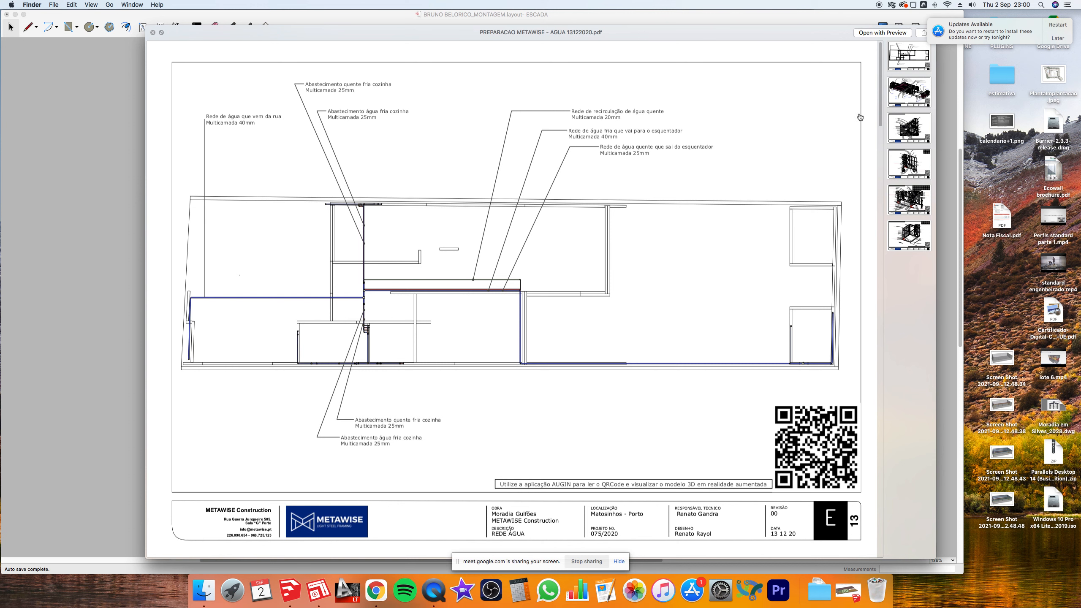
click(910, 92)
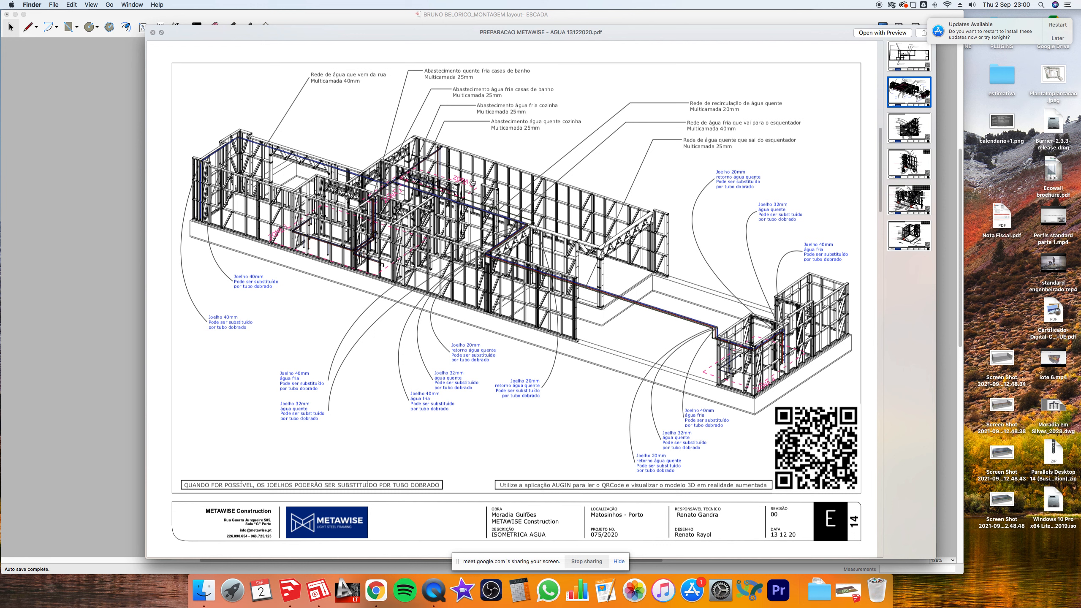
click(917, 132)
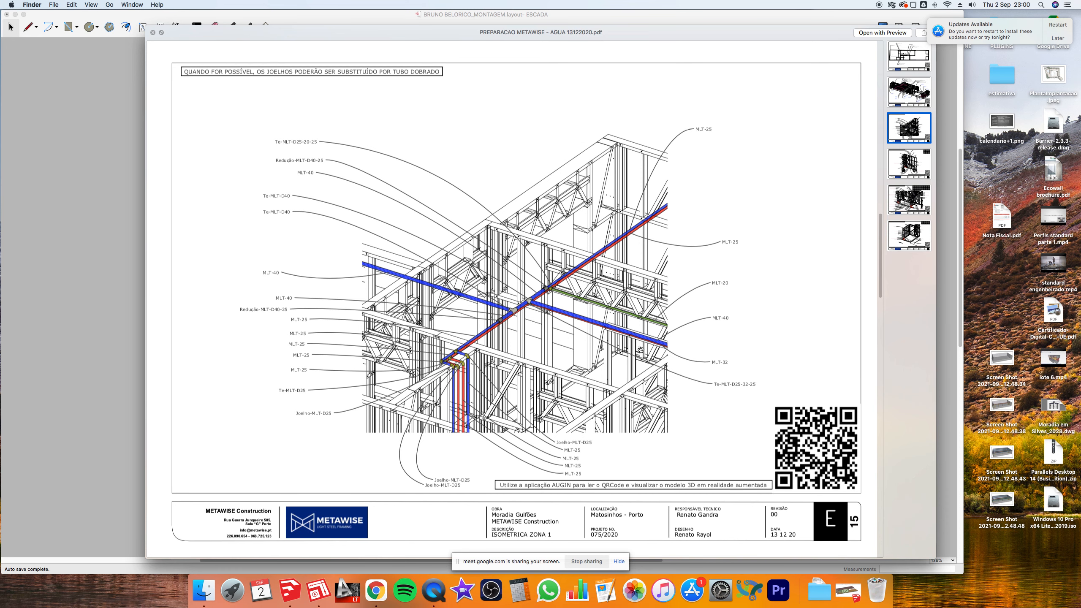
- Step through the Zona 2, 3 and 4 isometric sheets, then close the preview
key(Down)
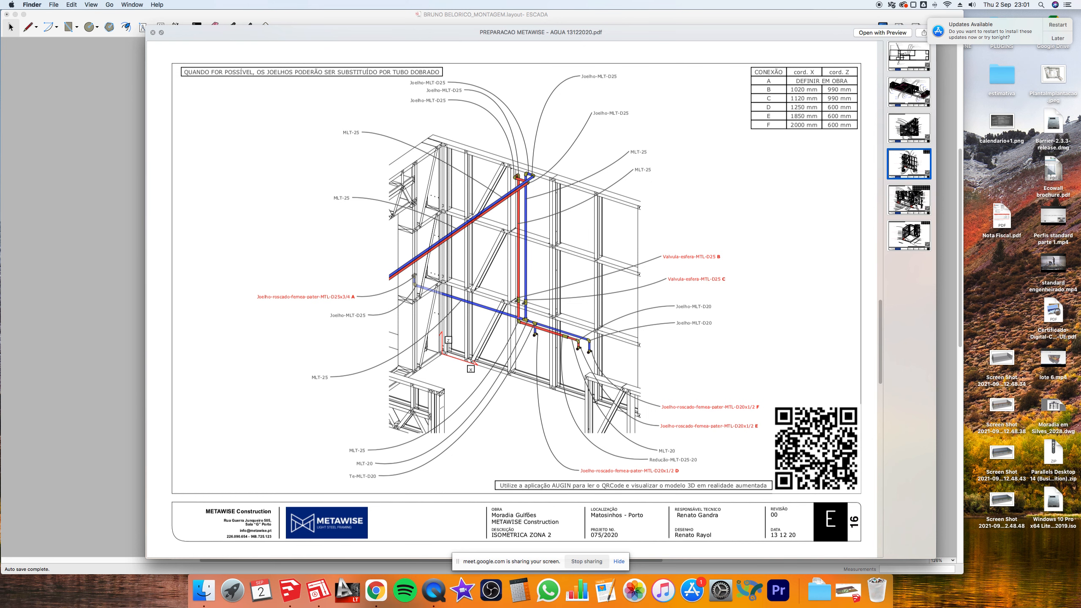
click(916, 199)
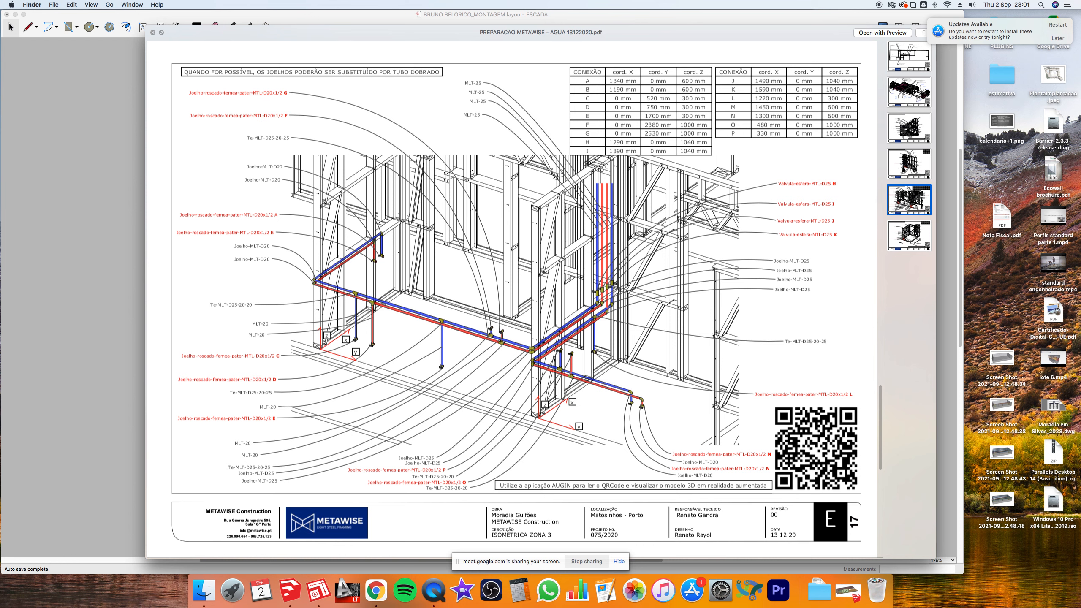
key(Down)
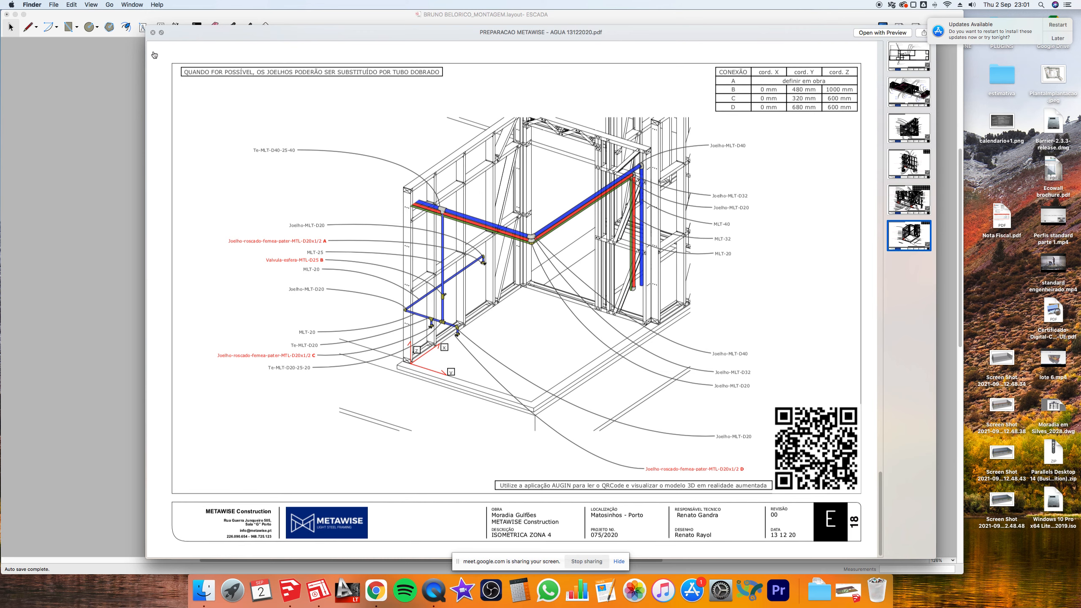
key(space)
- Quick Look PREPARACAO METAWISE 05 08 2020-2.pdf and jump to its ATERRO sheet
click(609, 209)
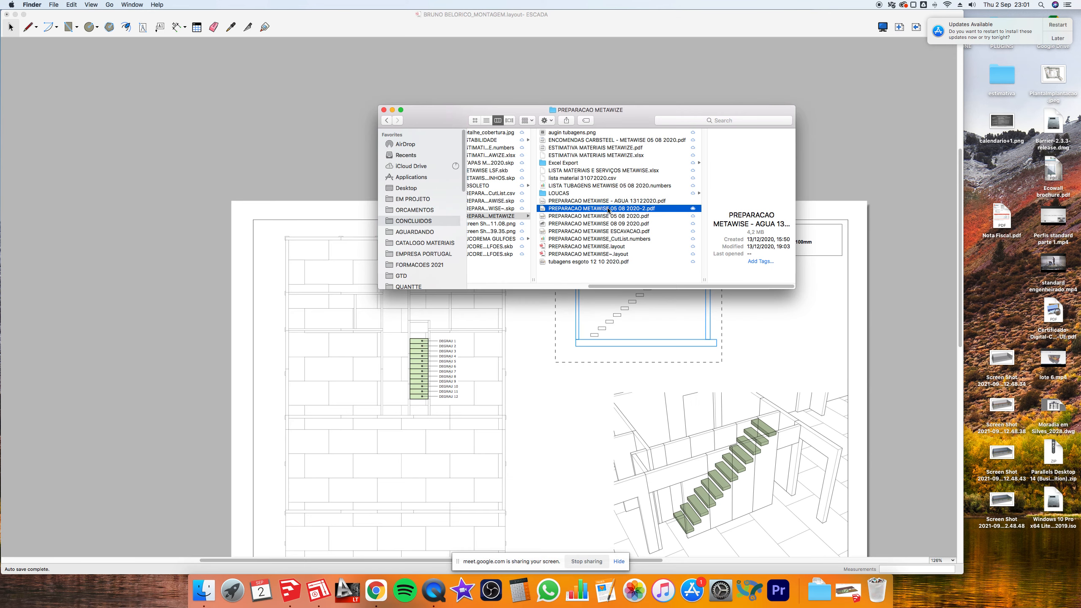
key(space)
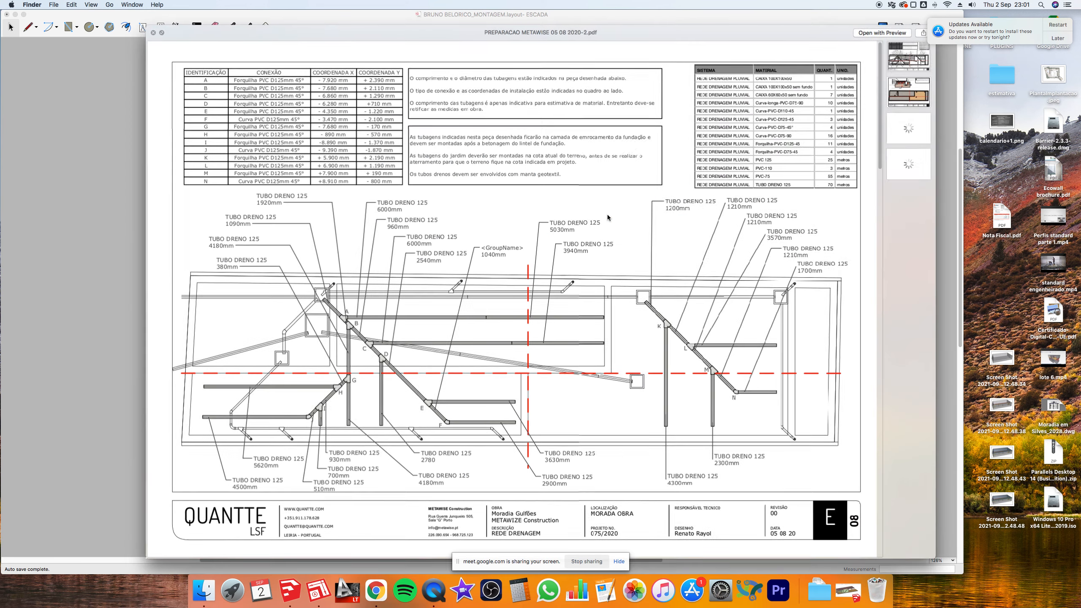
click(921, 87)
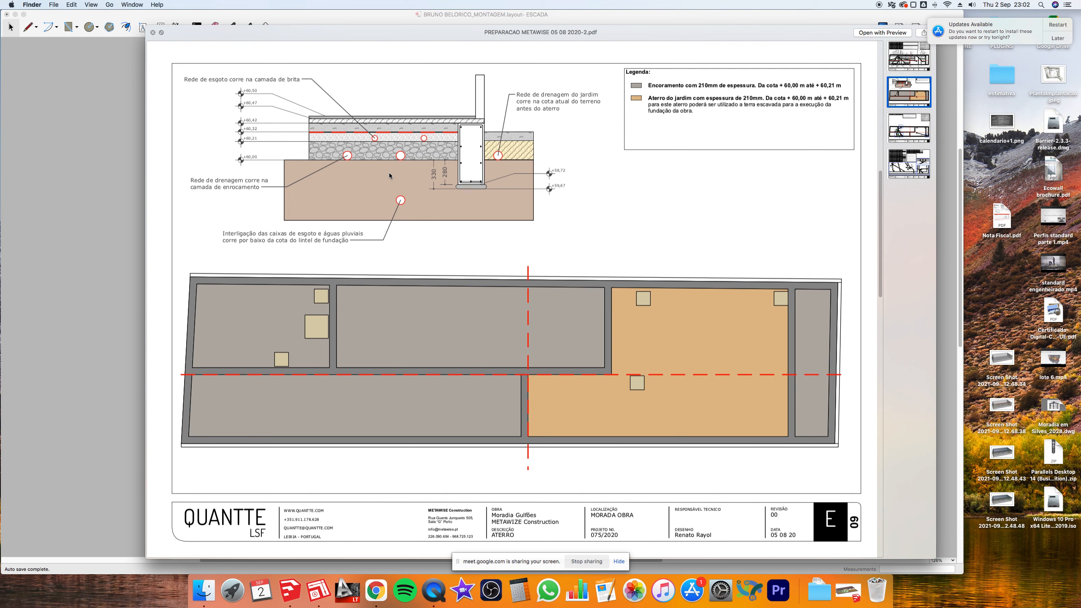
- Return to LayOut's ESCADA page, zoom in and select the stair section viewport
key(super+Tab)
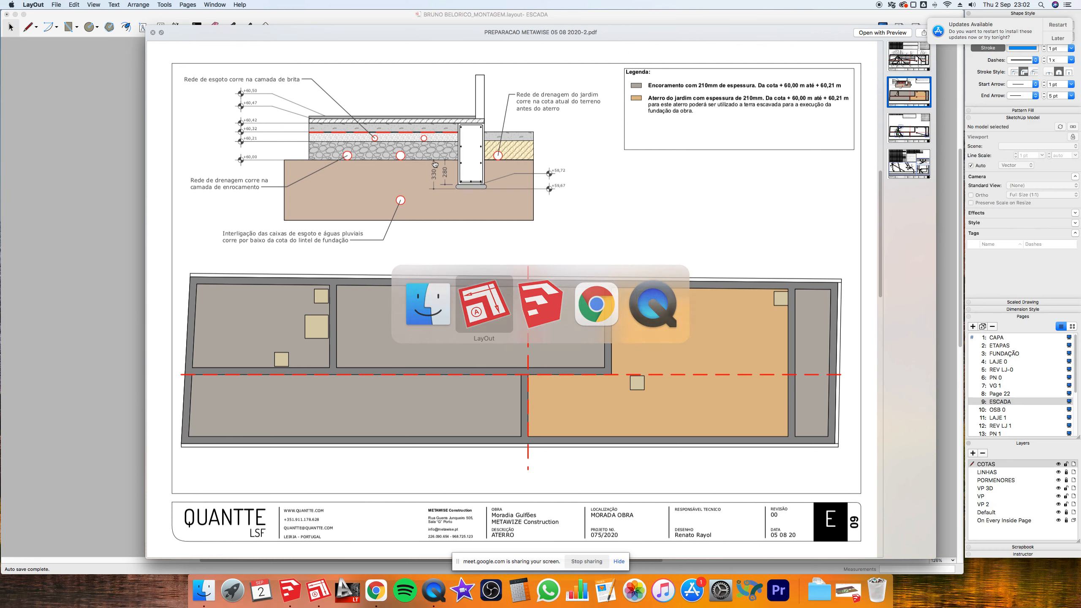
scroll(692, 306, up, 2)
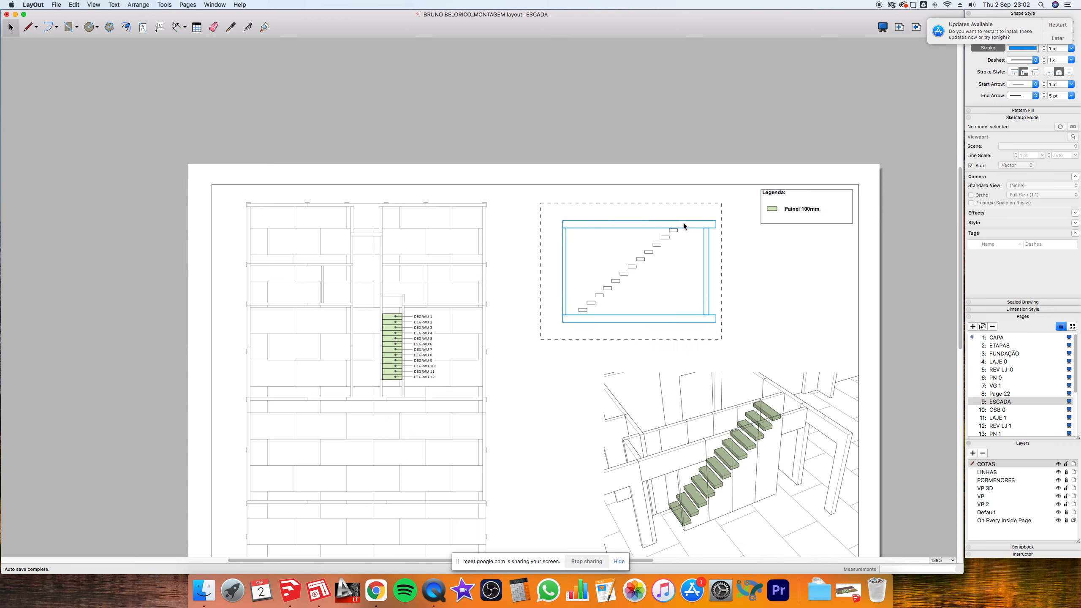
scroll(703, 368, up, 2)
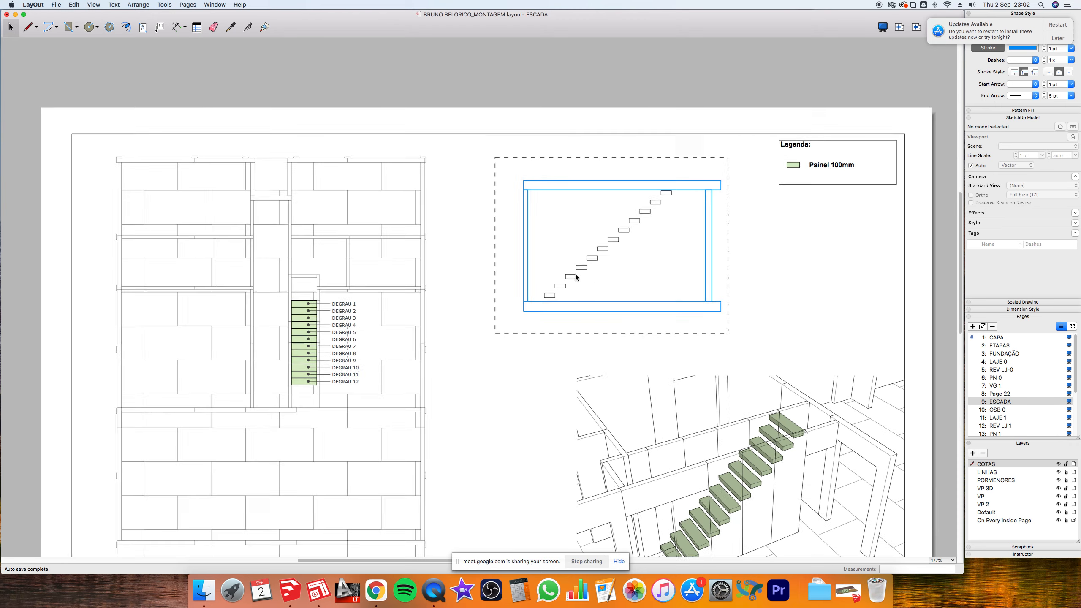
scroll(605, 258, up, 15)
click(617, 243)
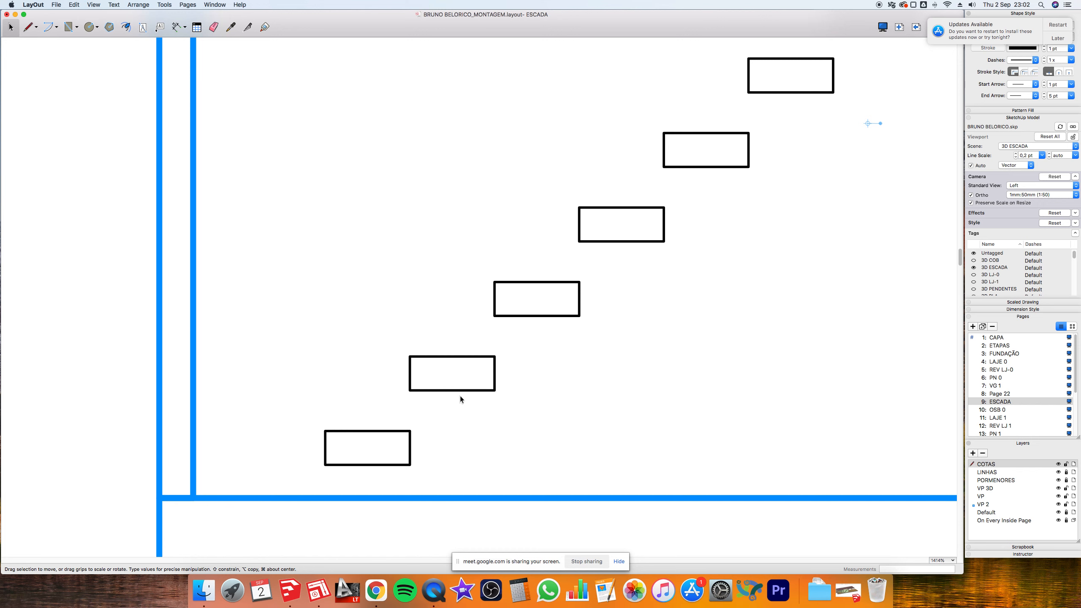
- Draw a rectangle over a stair tread and squash it into a thin strip along its top
scroll(460, 396, down, 8)
key(r)
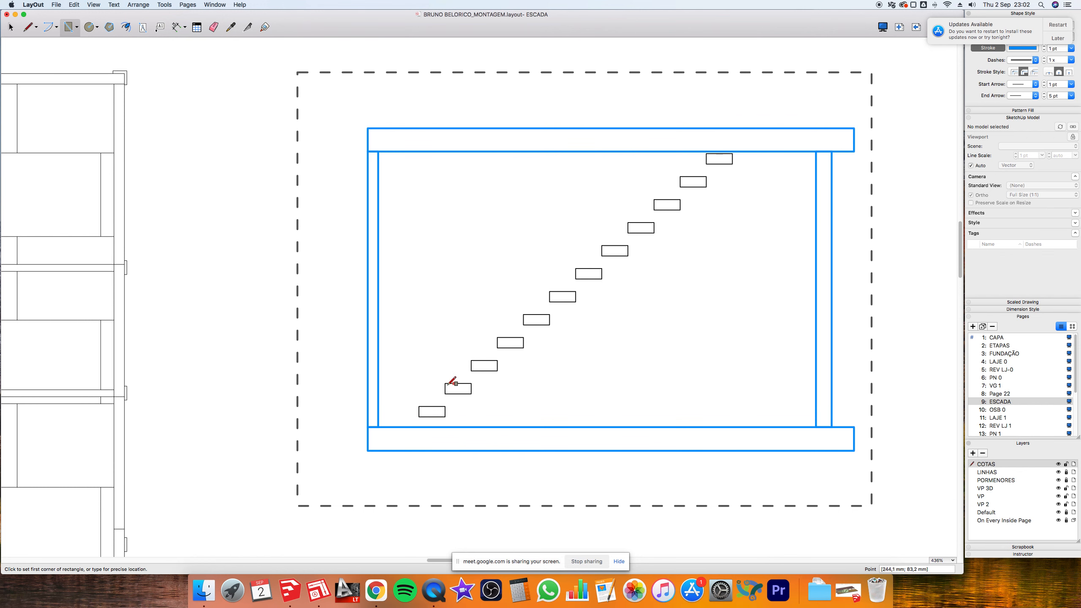
click(445, 384)
click(471, 393)
key(space)
scroll(460, 396, up, 15)
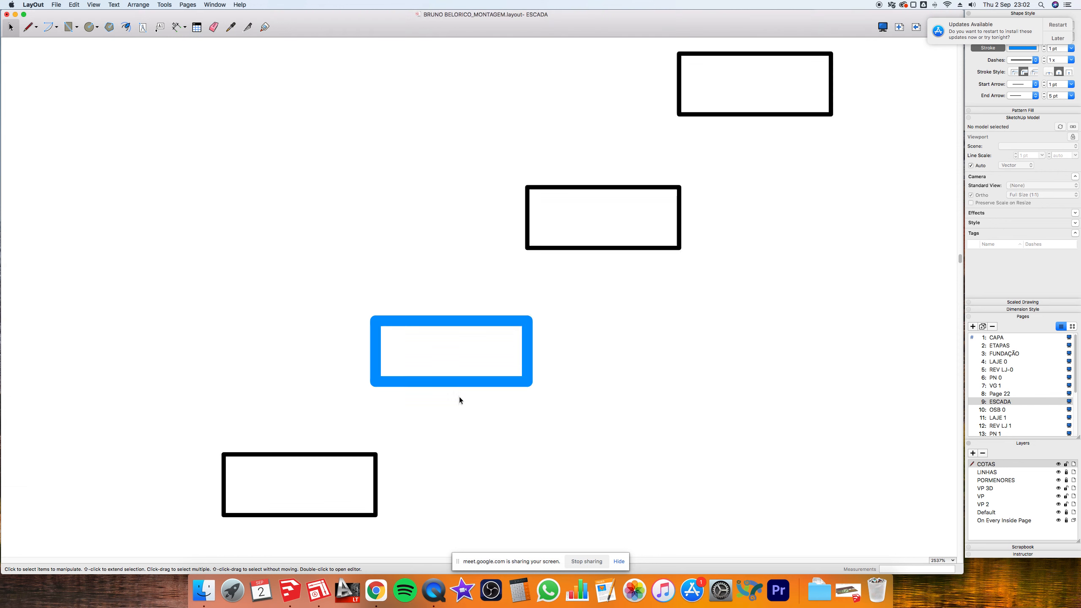
click(454, 372)
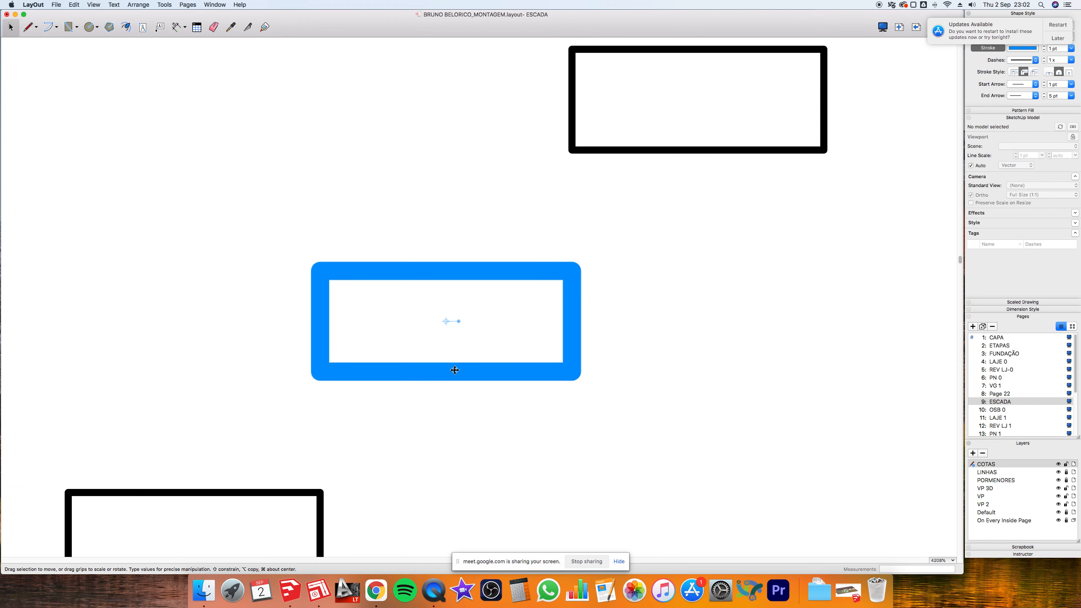
drag(452, 374, 460, 249)
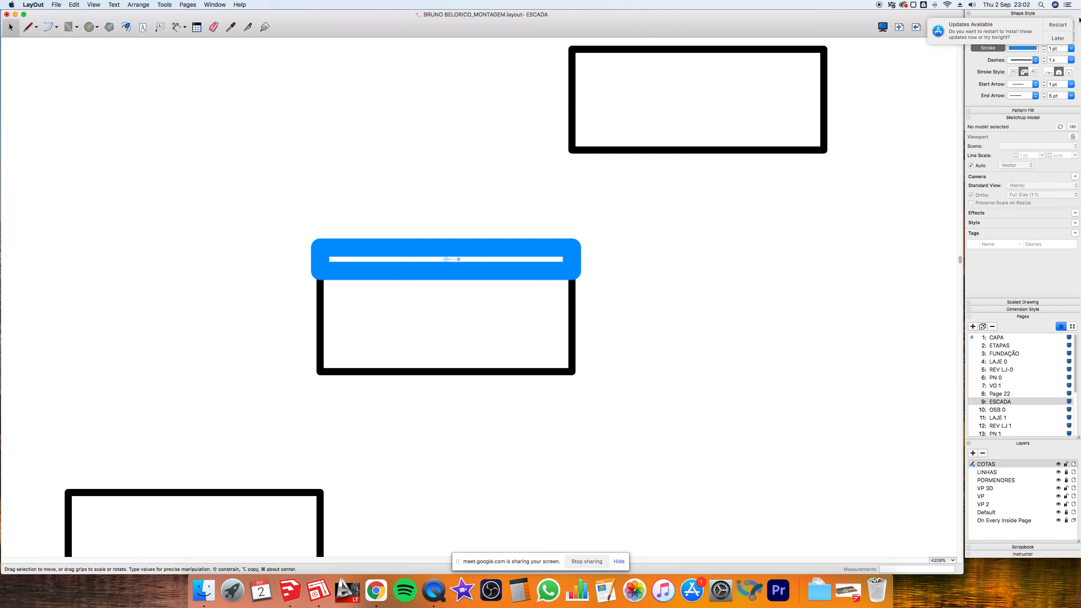
click(1059, 38)
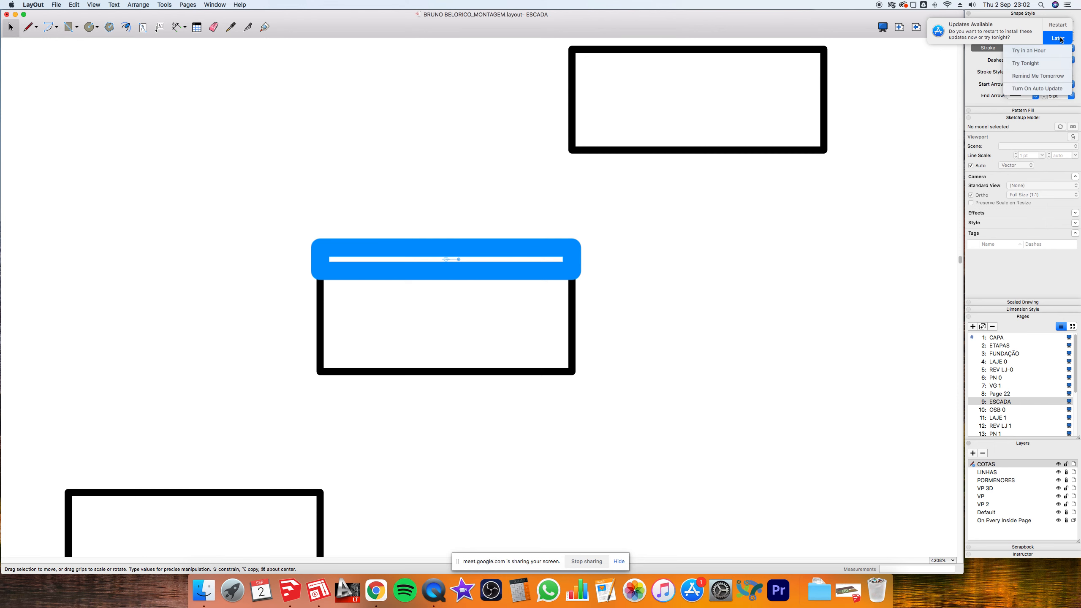
click(1025, 78)
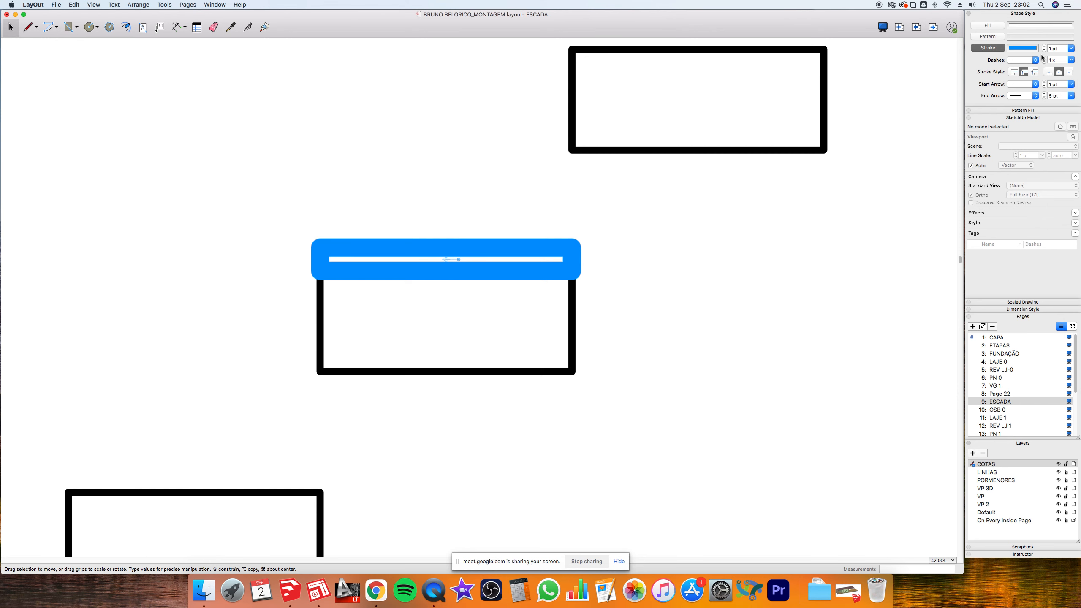
- Give the strip a 0,1 pt outline and copy a second strip stacked above it
click(1071, 48)
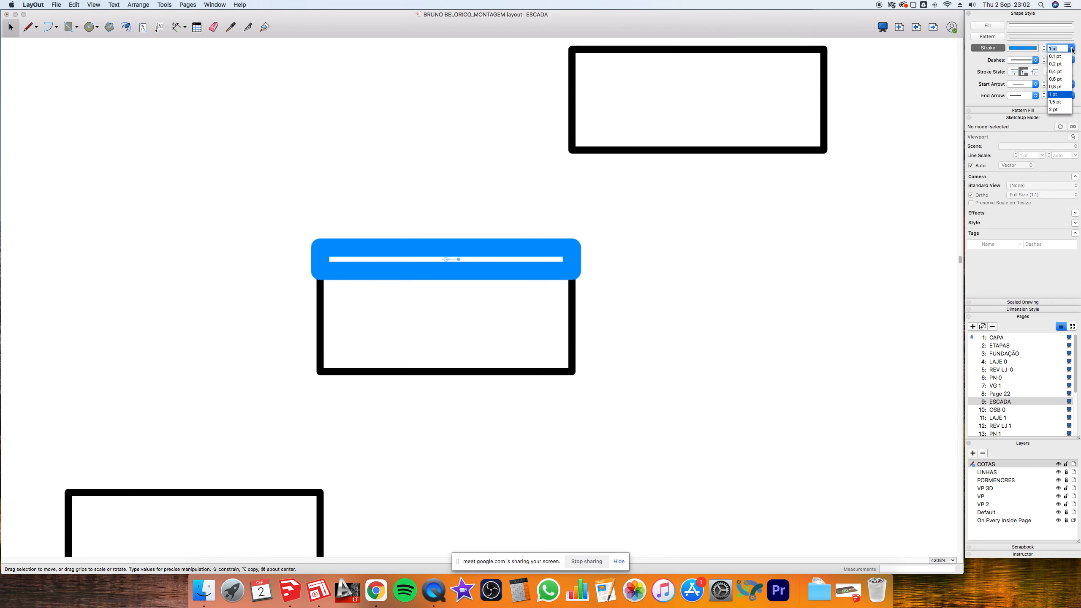
click(1061, 56)
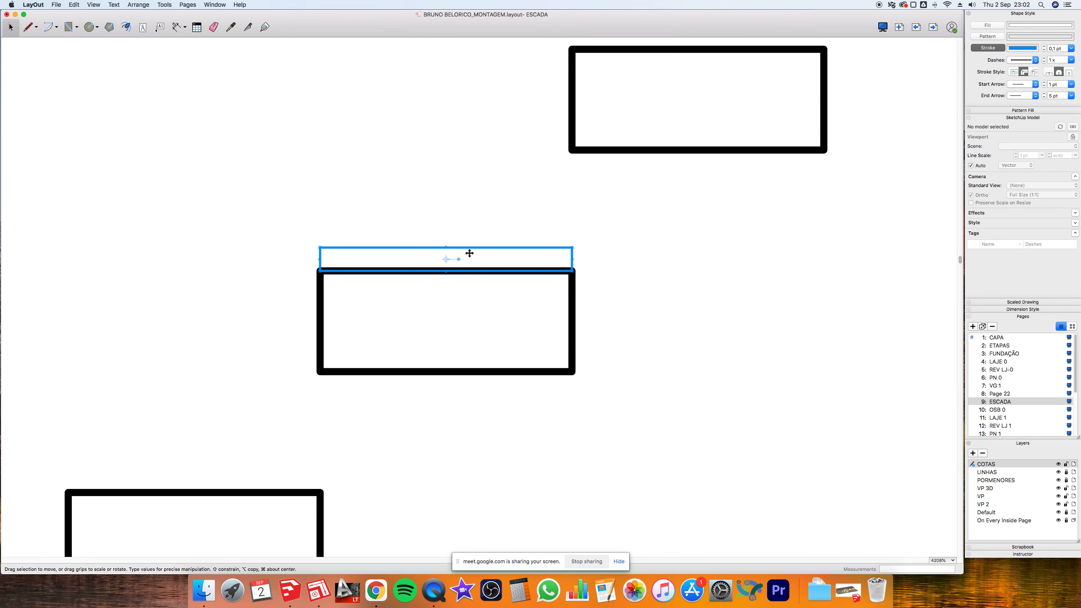
mouse_move(451, 250)
mouse_down()
mouse_move(458, 258)
mouse_move(462, 243)
mouse_up()
key(super+z)
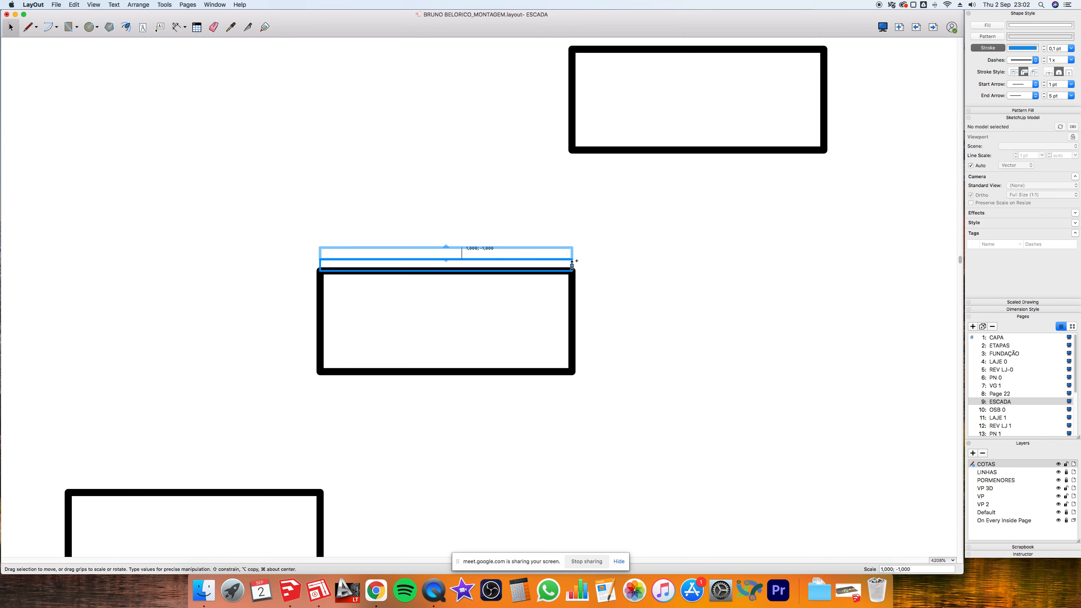
drag(572, 264, 573, 265)
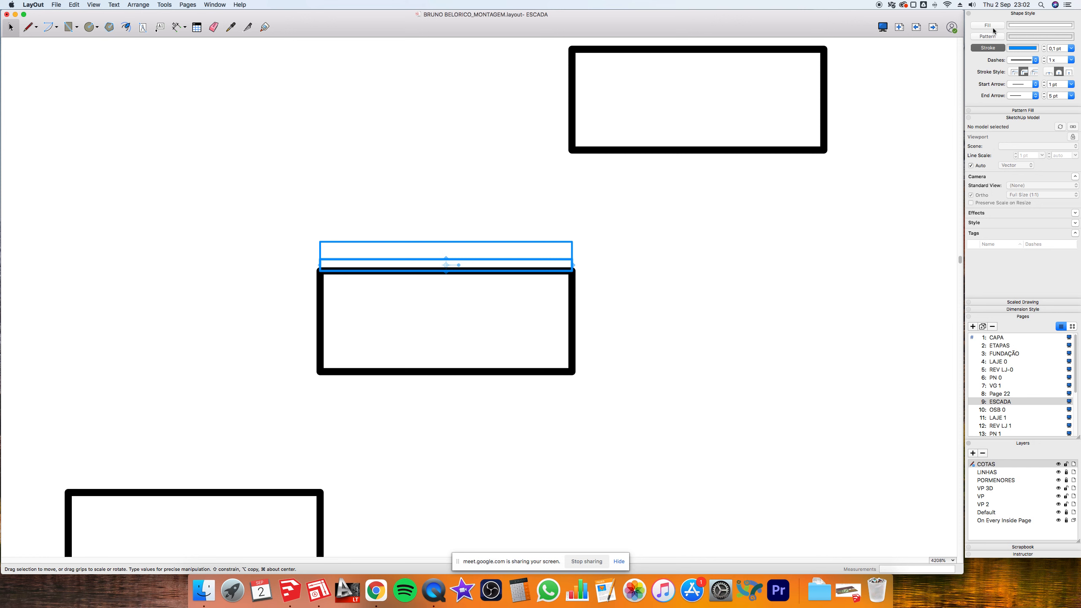
- Fill the lower strip Asparagus olive with a Licorice black outline
click(1015, 25)
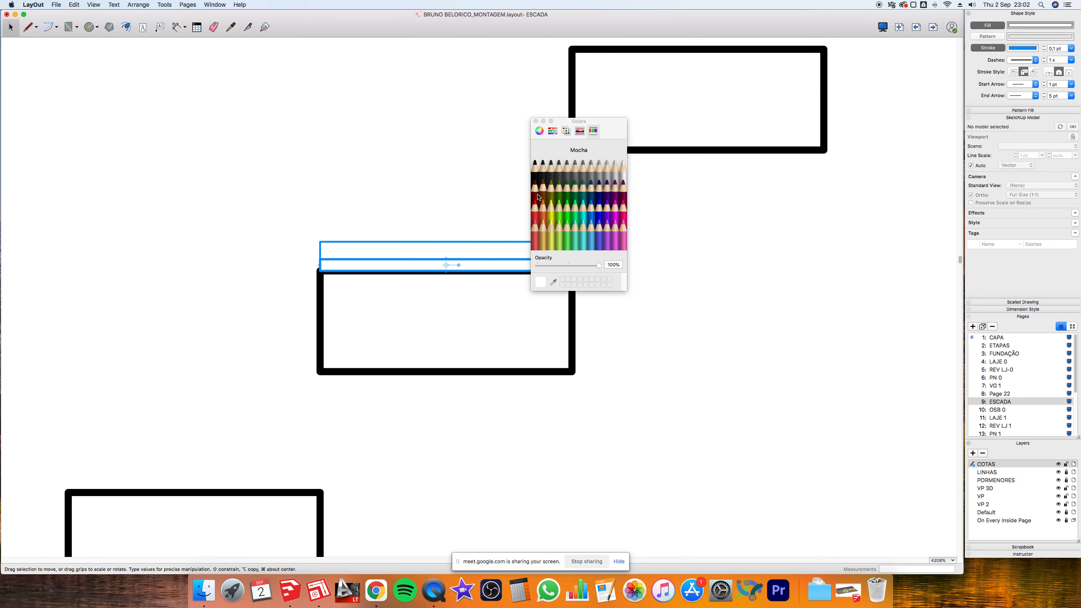
click(552, 189)
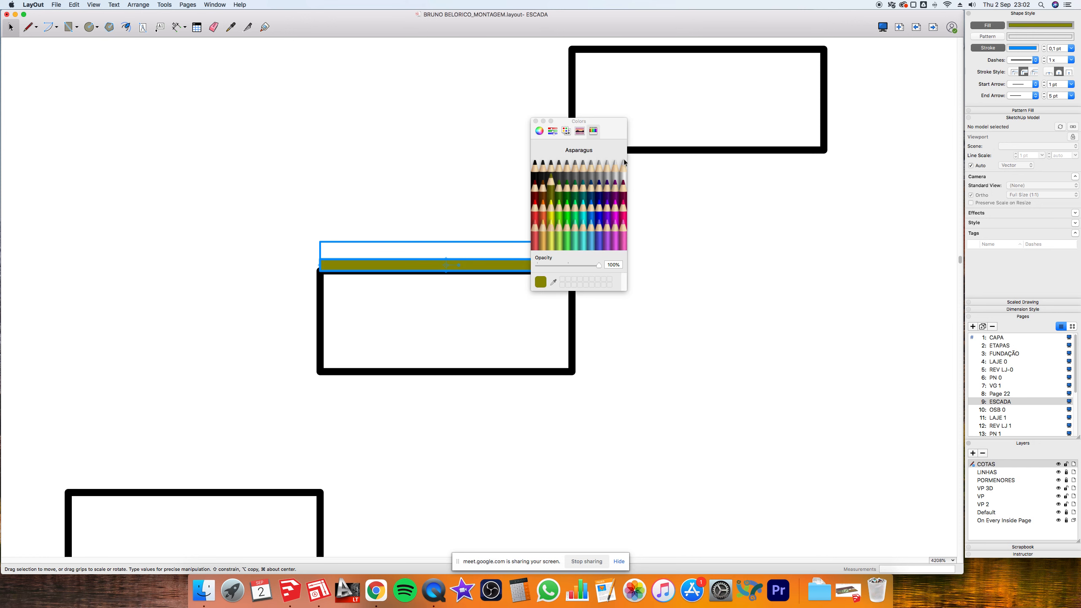
click(1026, 50)
click(536, 169)
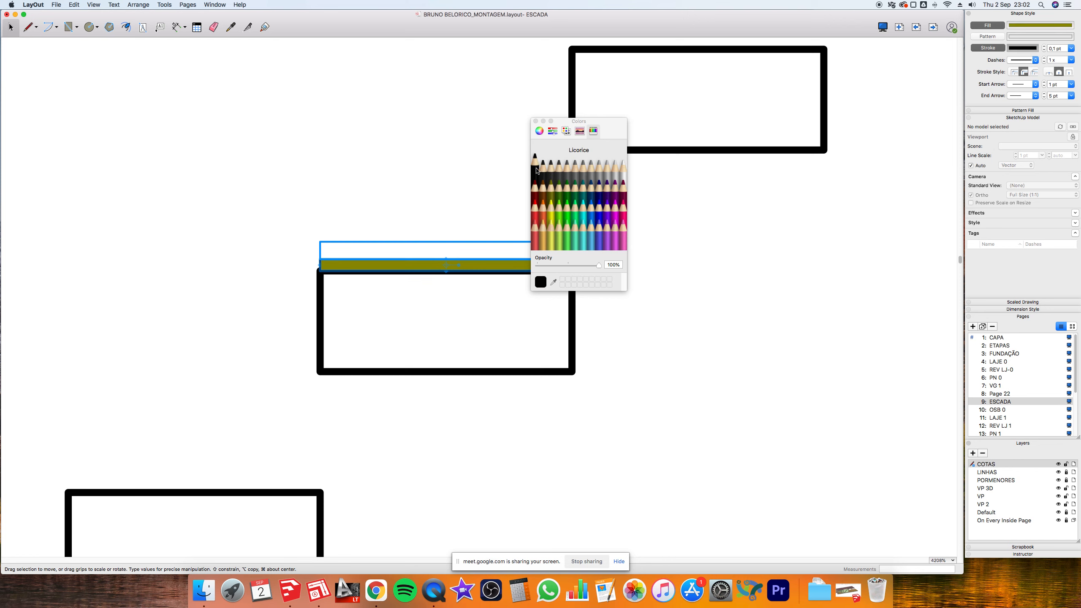
- Fill the upper strip Iron dark gray
click(431, 242)
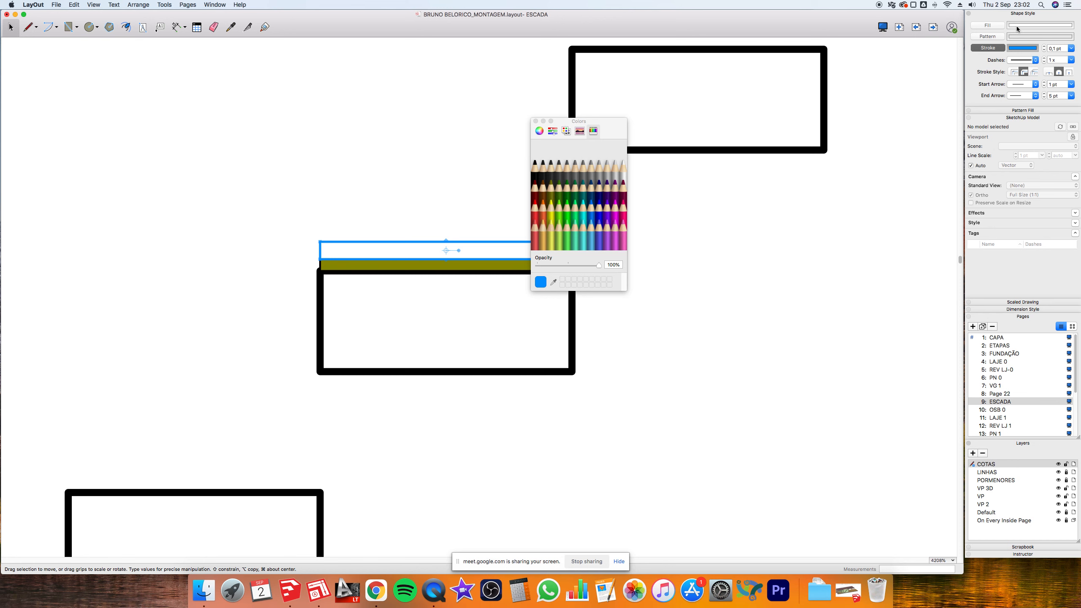
click(1016, 29)
click(560, 171)
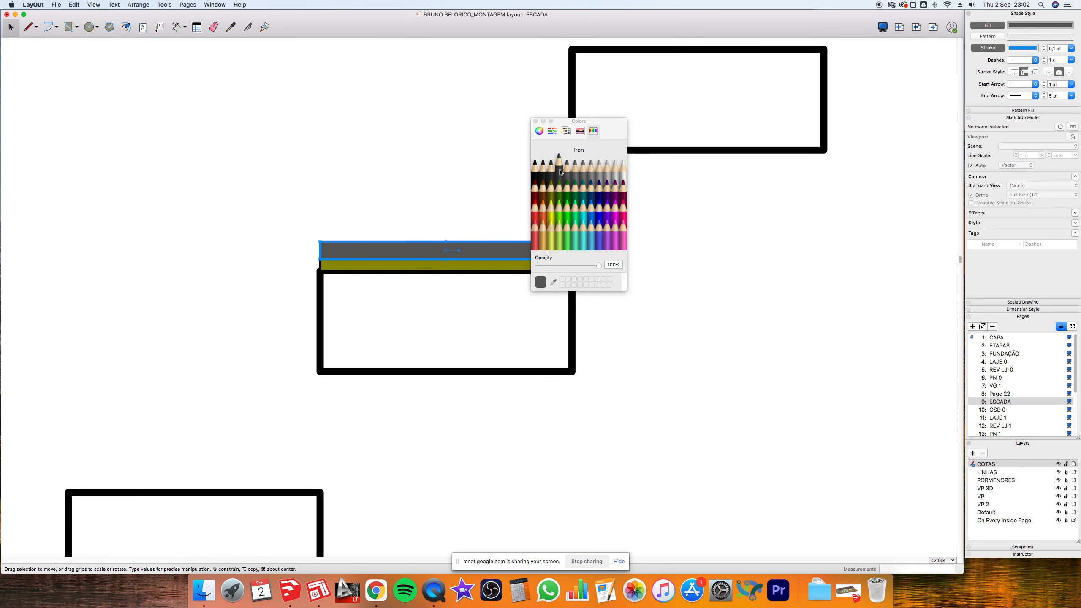
click(536, 121)
- Give the gray strip a solid Licorice black outline, then bring SketchUp forward
click(693, 279)
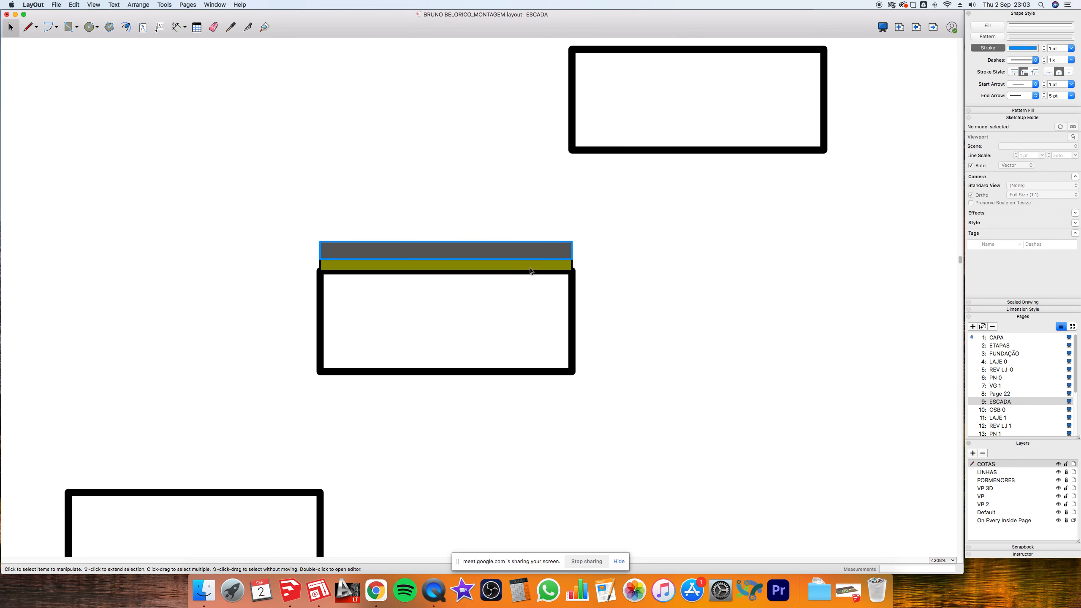
scroll(527, 271, down, 5)
scroll(506, 271, up, 5)
click(509, 241)
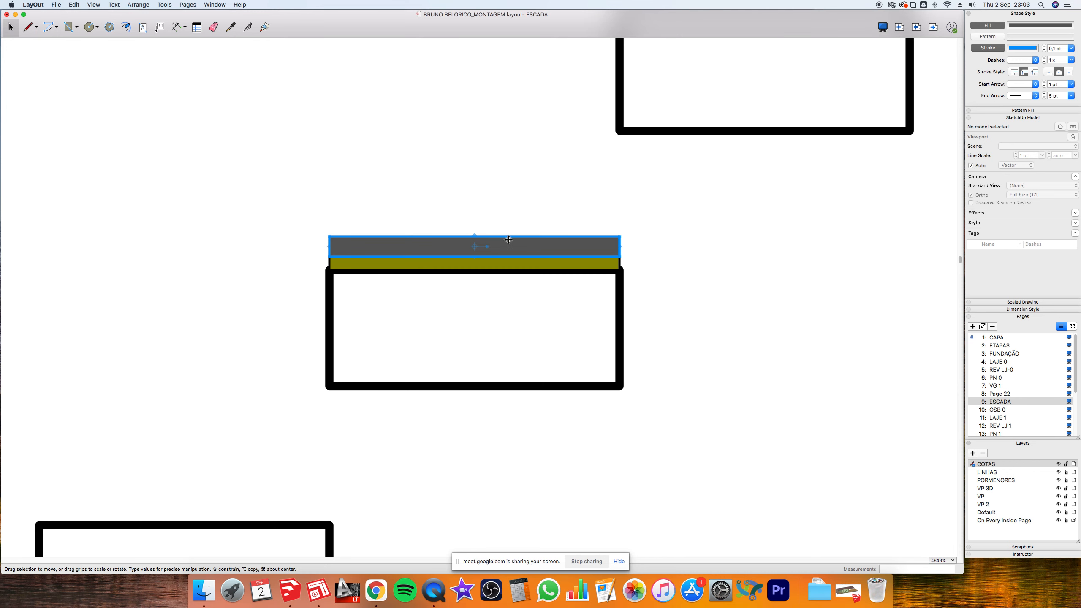
click(1030, 60)
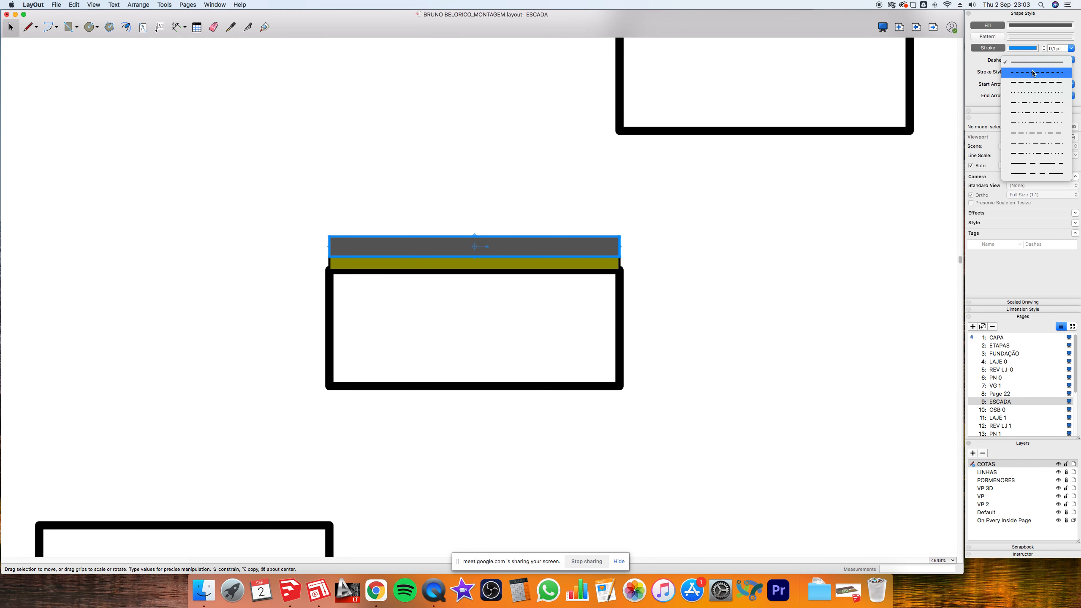
click(1028, 61)
click(1020, 50)
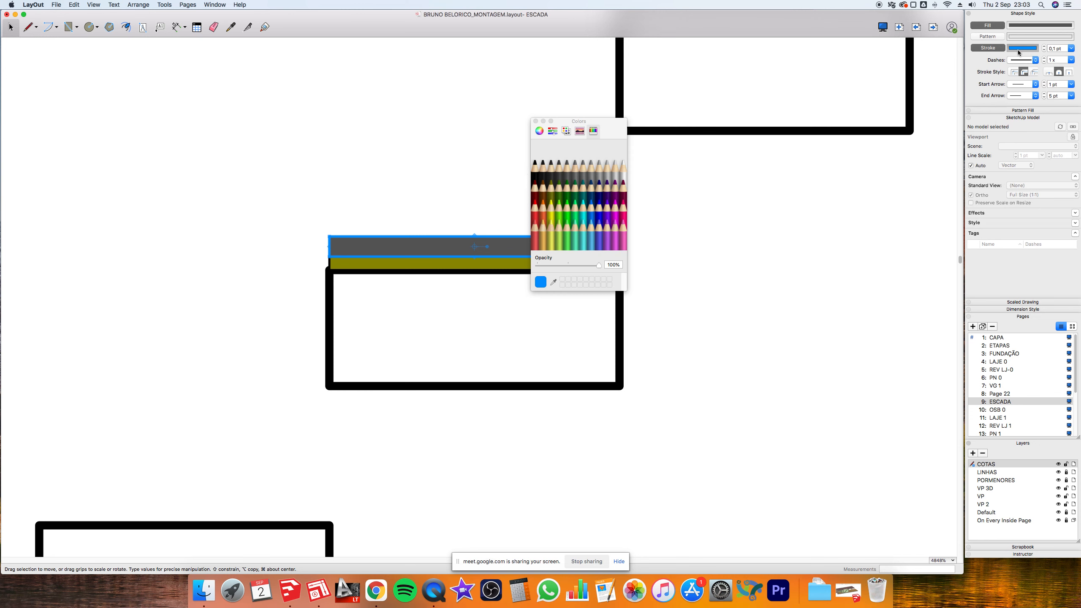
click(538, 167)
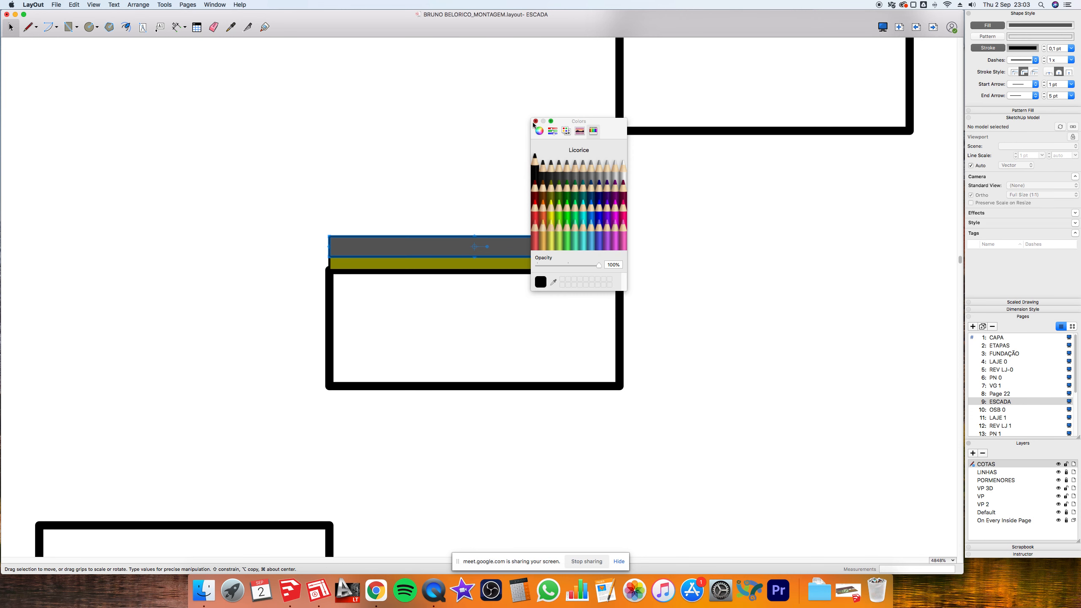
click(535, 121)
click(492, 167)
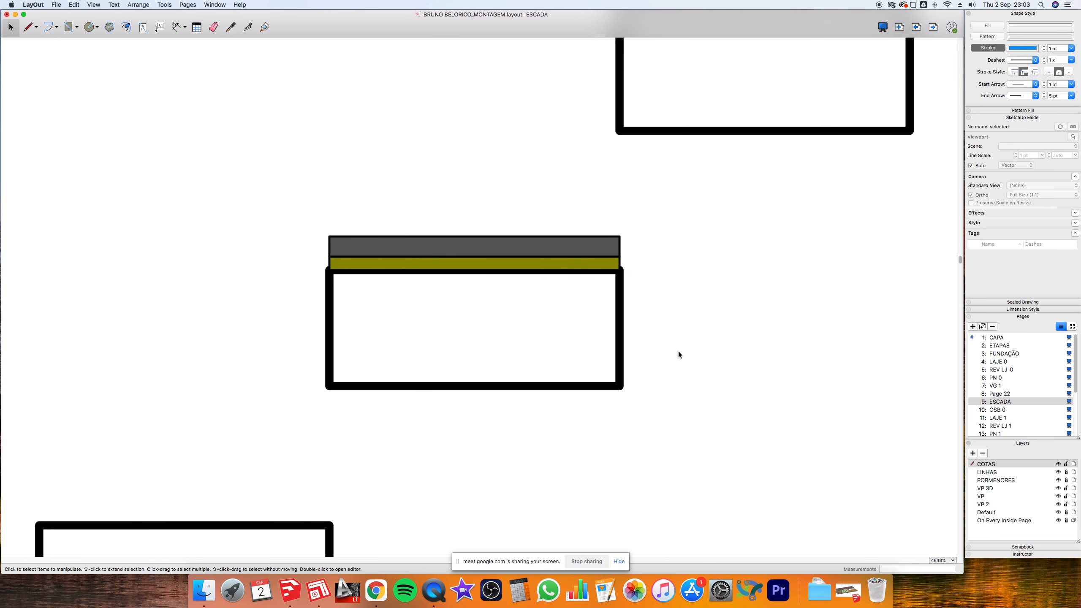
click(290, 590)
- Enter the staircase group and one stair tread, selecting the tread's top face
scroll(425, 335, up, 5)
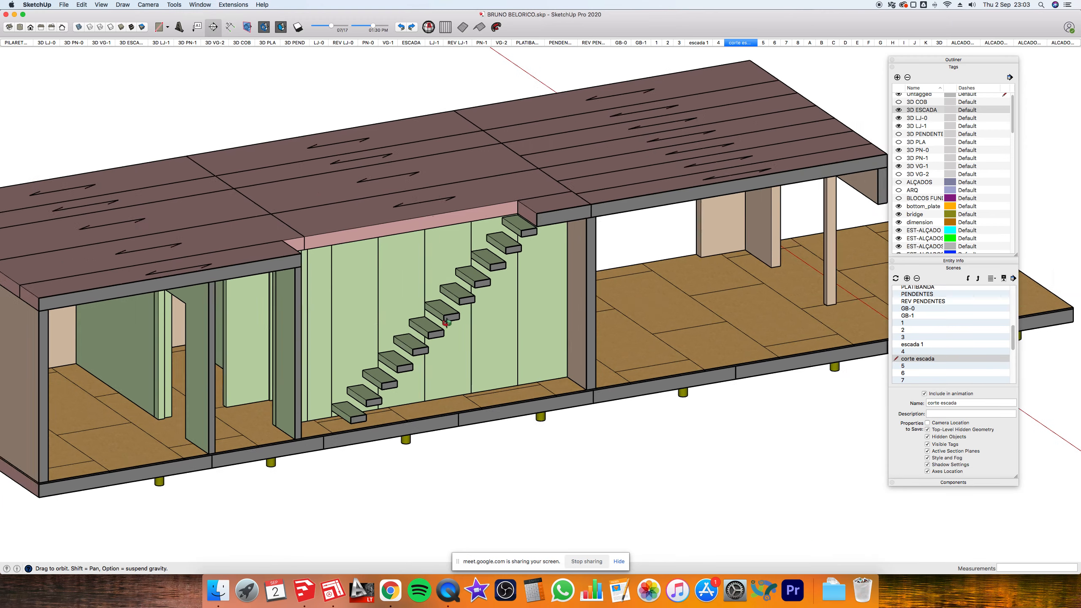
scroll(421, 337, up, 3)
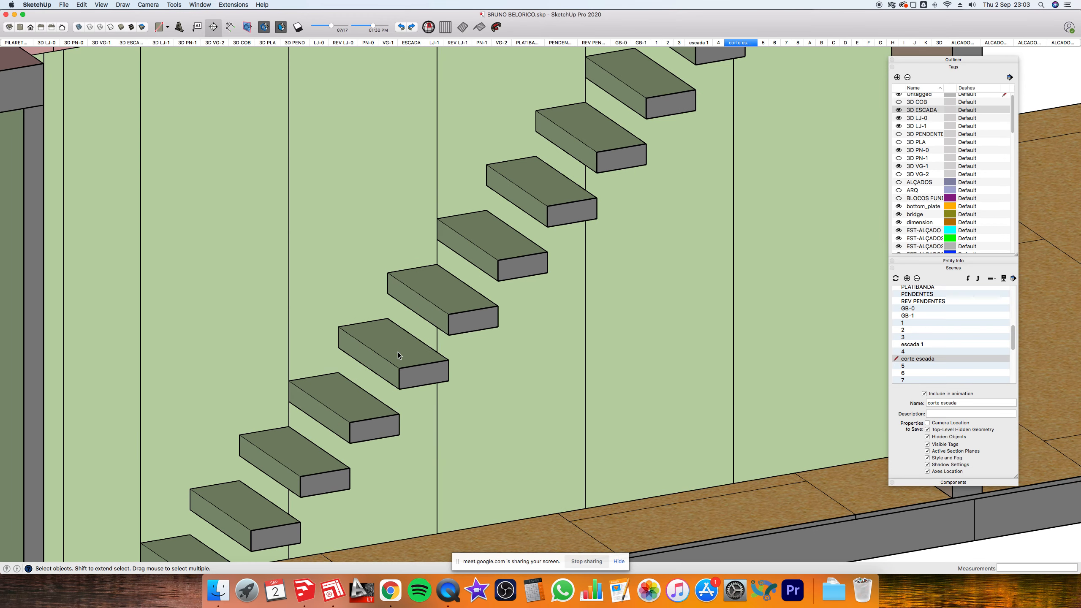
click(371, 336)
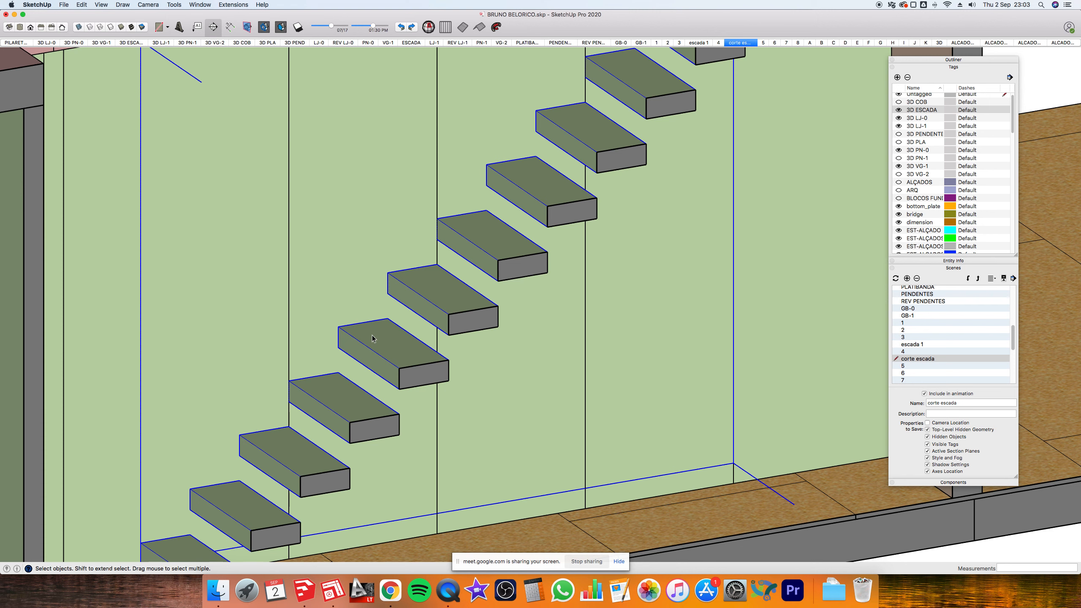
double_click(373, 339)
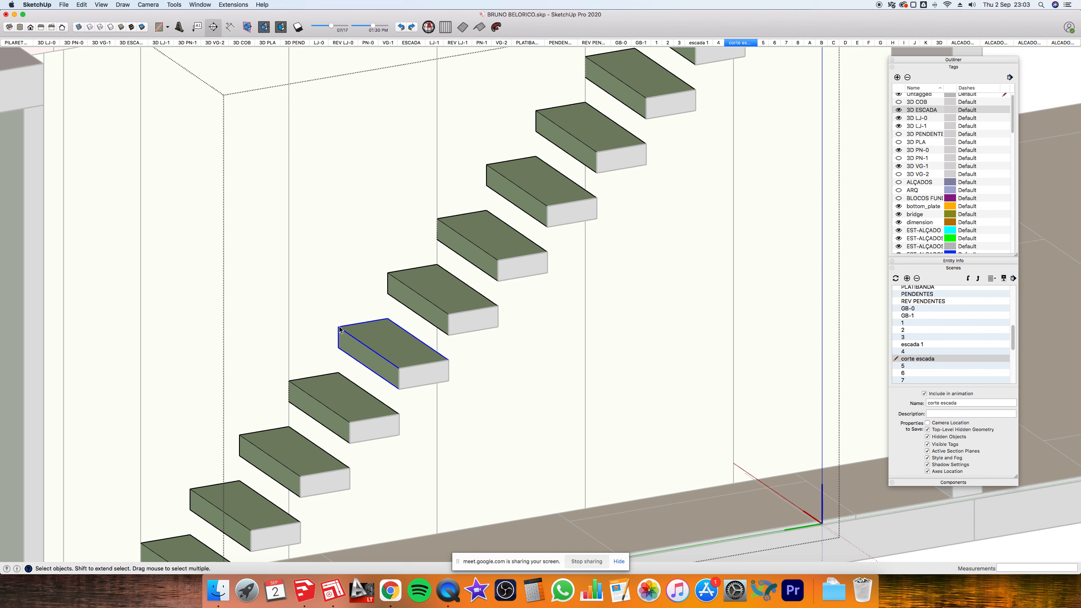
double_click(339, 329)
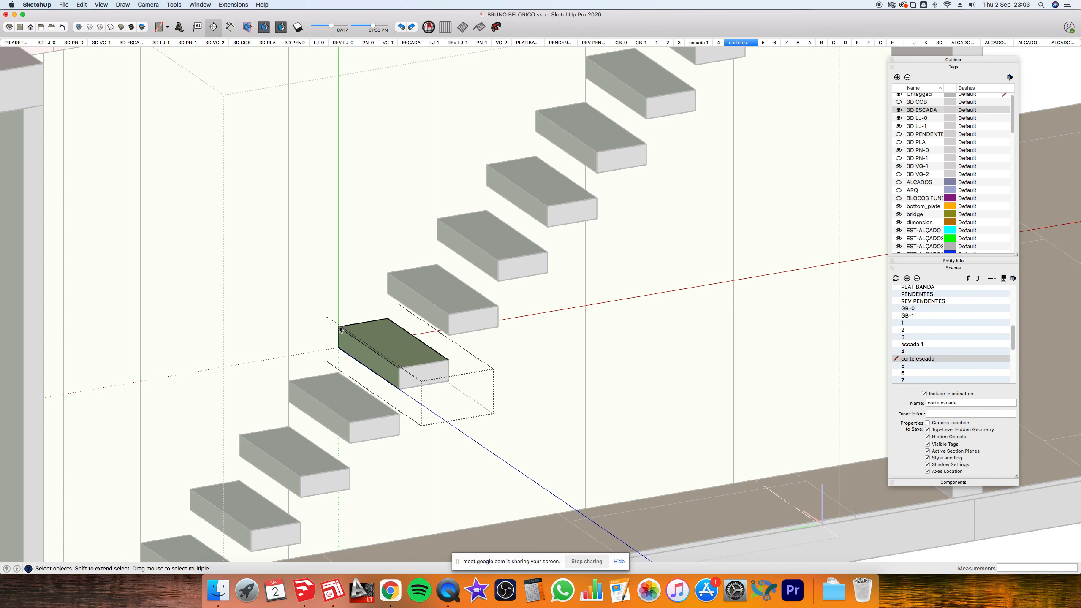
click(339, 329)
scroll(339, 329, up, 1)
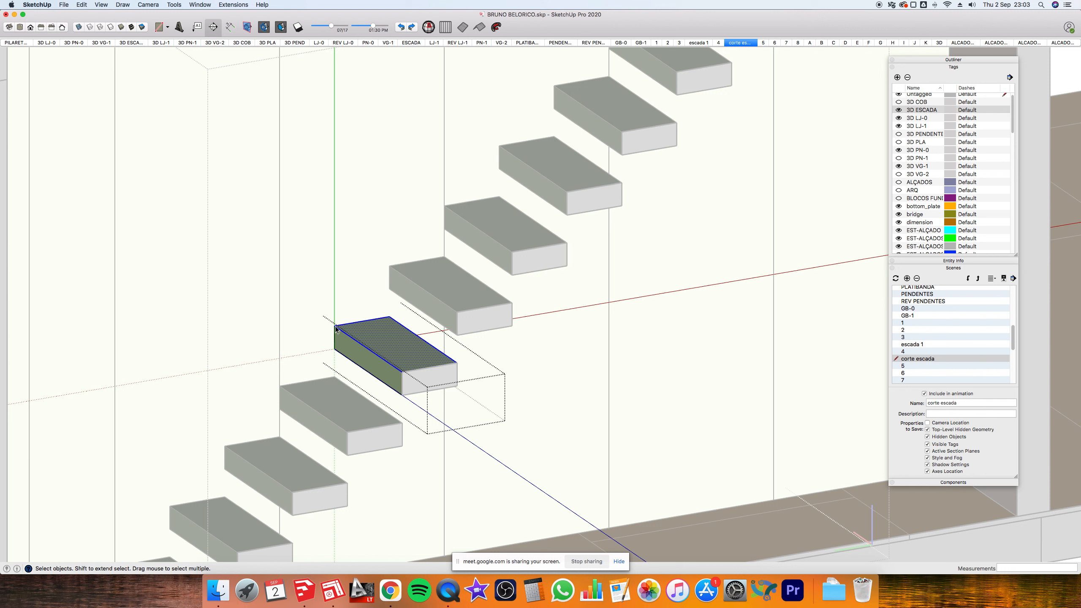
click(337, 331)
- Draw a thin upright rectangular face along the tread's back top edge with the Line tool
key(l)
click(336, 314)
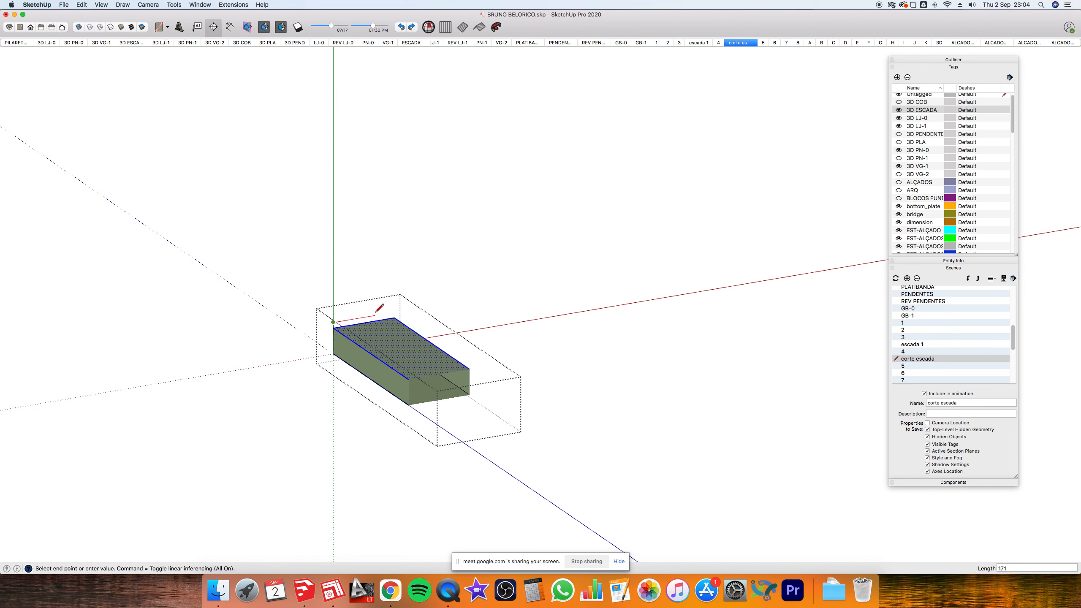
click(394, 313)
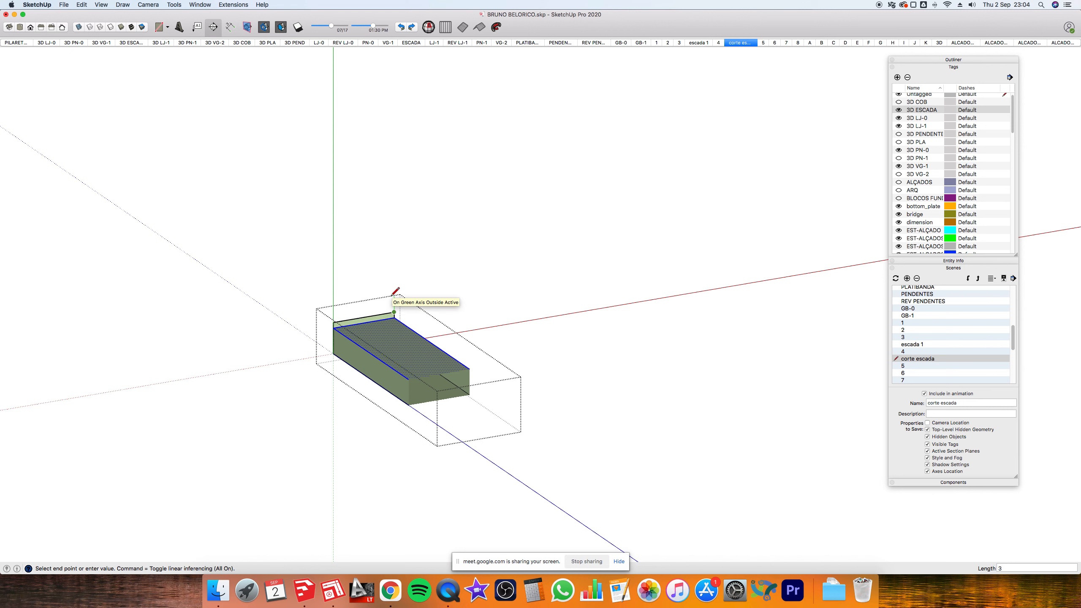
click(394, 305)
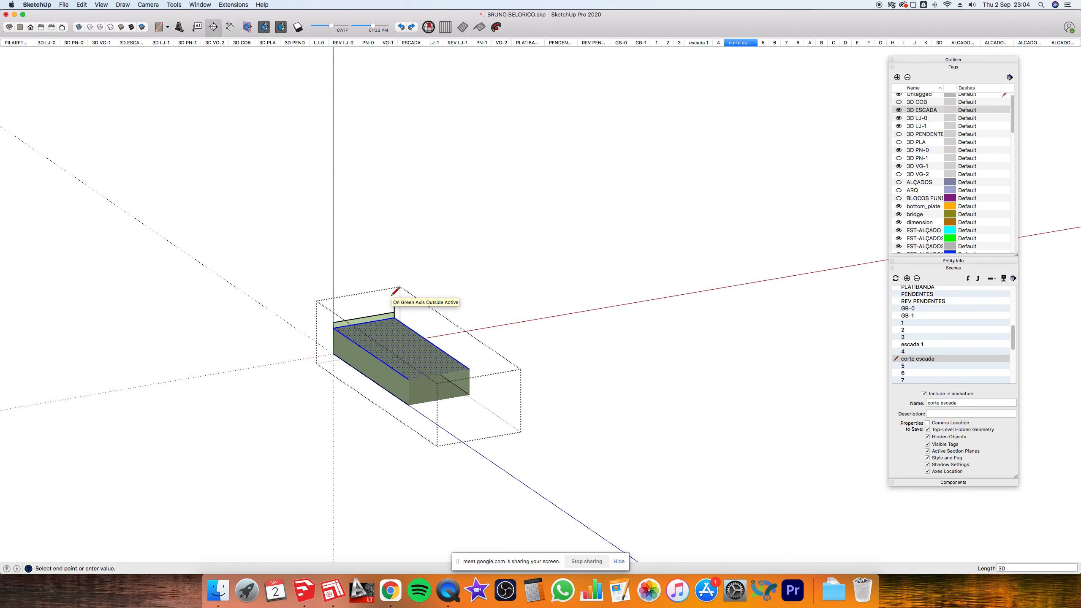
click(333, 315)
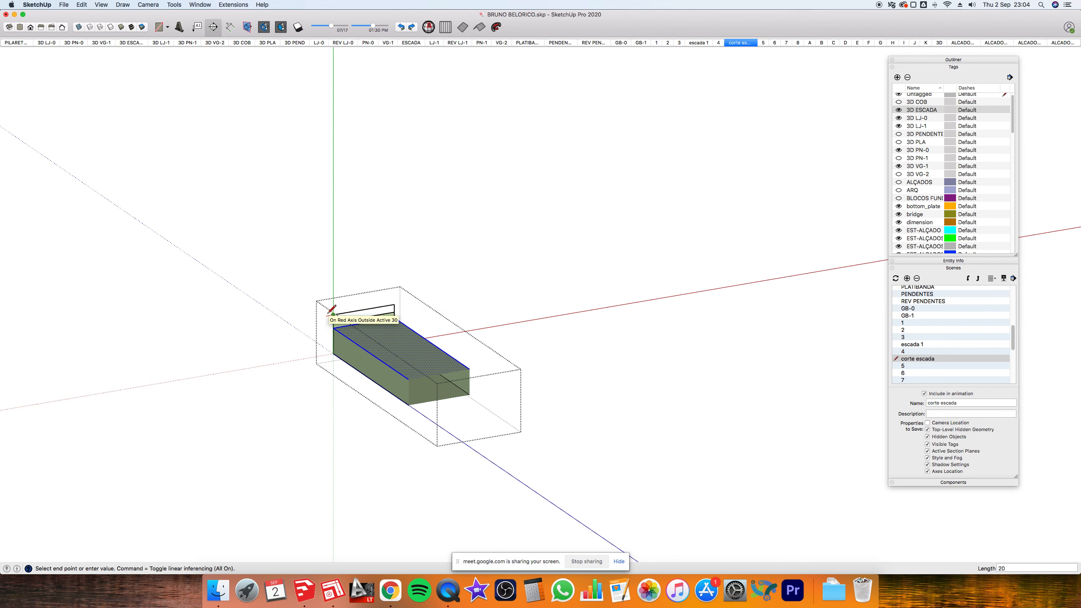
scroll(332, 310, up, 3)
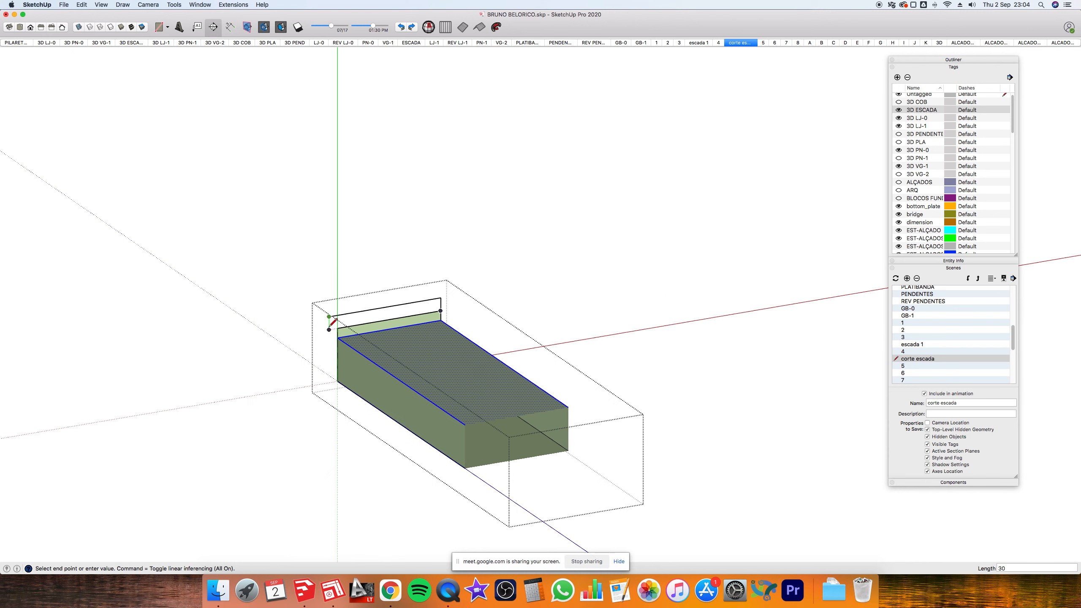
click(338, 327)
- Leave the tread's editing context and switch back to the LayOut stair page
key(space)
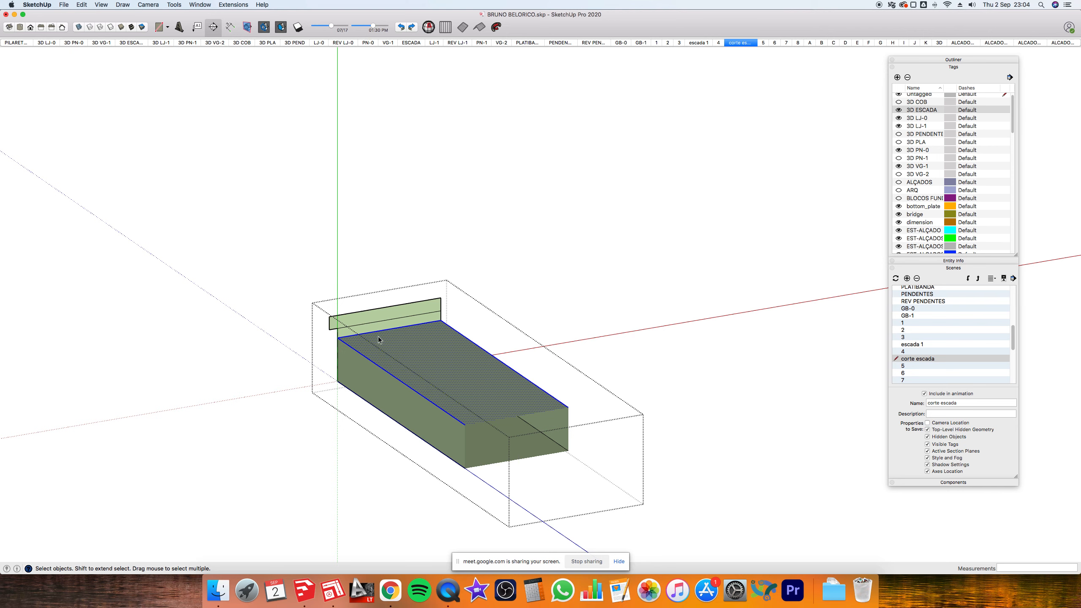
key(Escape)
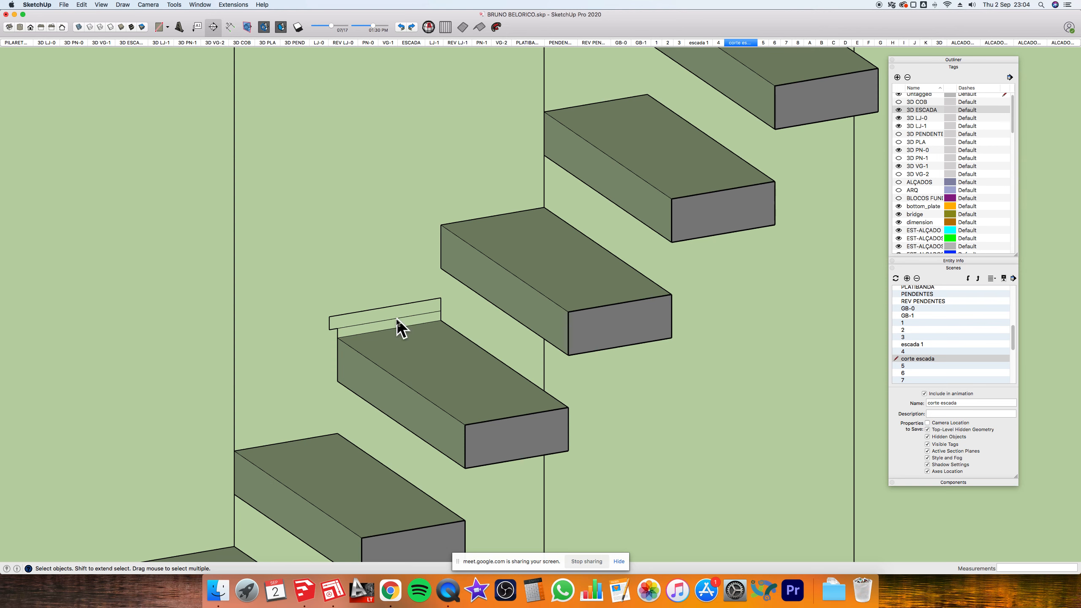
key(super+Tab)
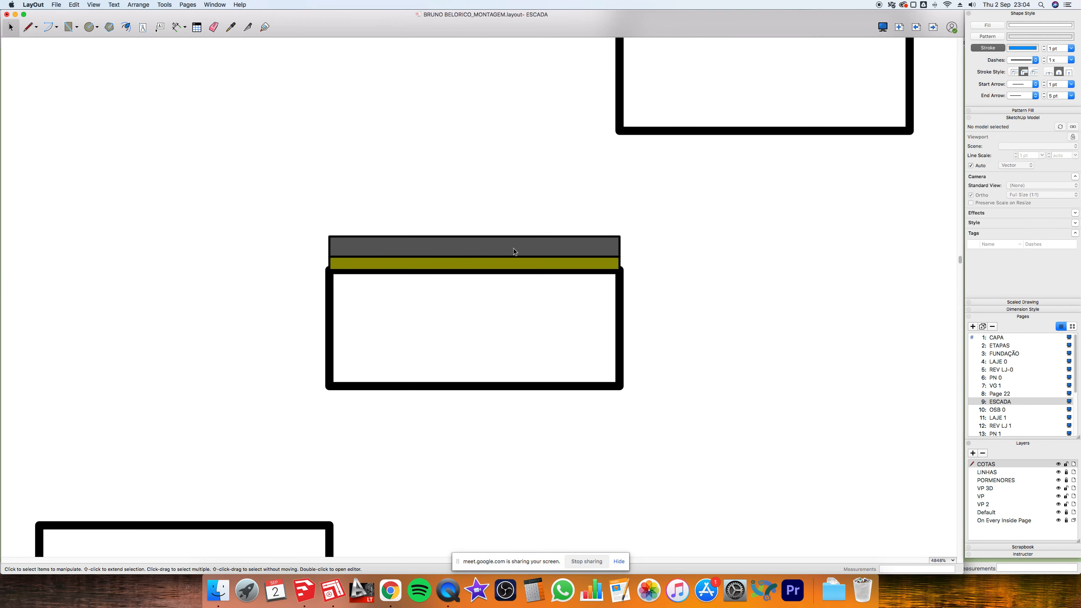
click(549, 259)
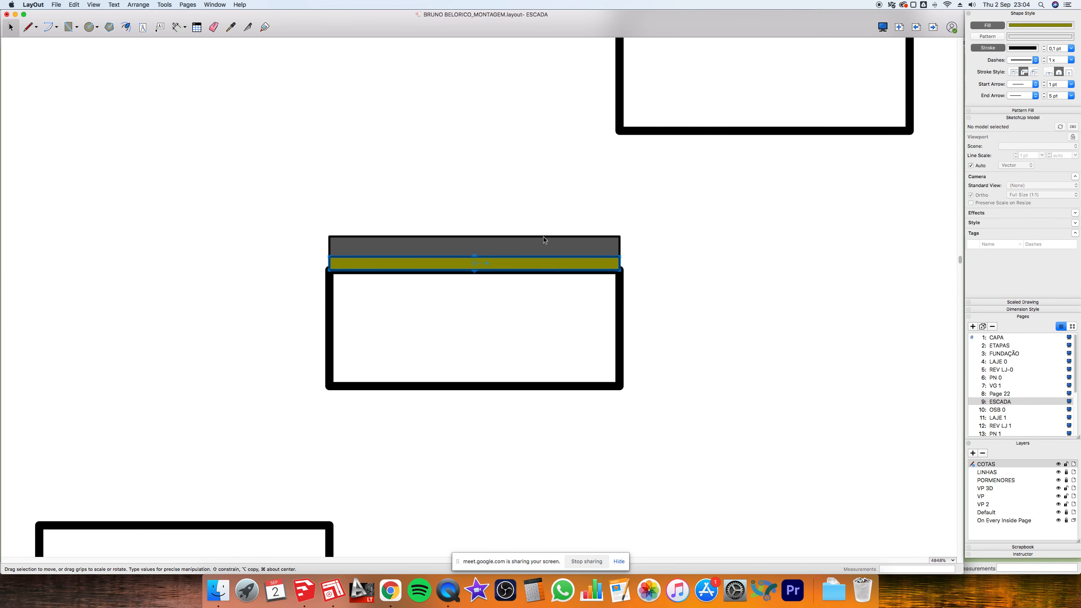
scroll(629, 268, down, 5)
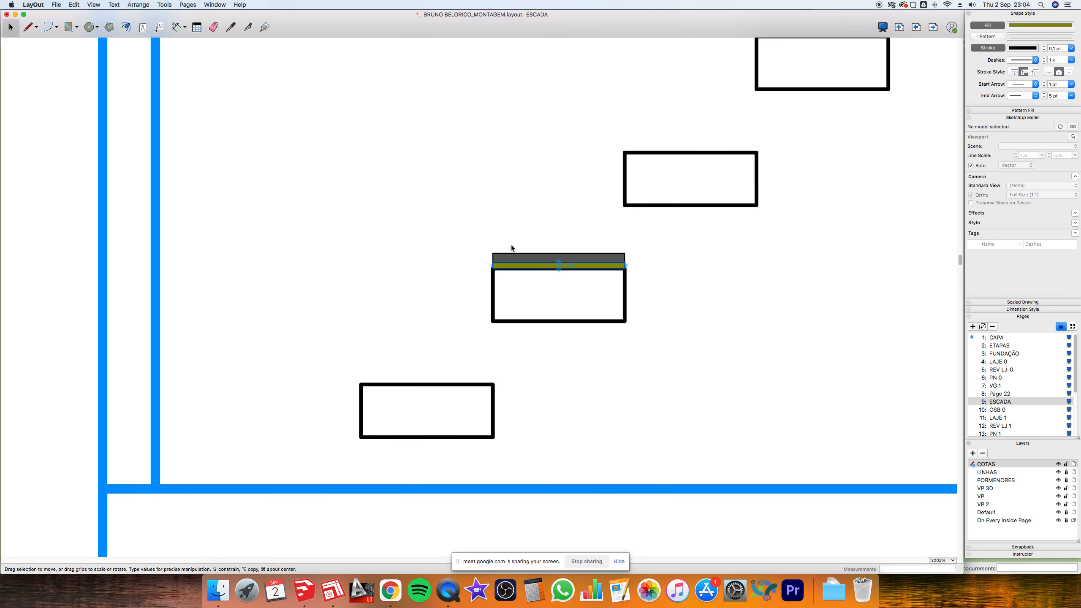
drag(471, 237, 654, 271)
key(Delete)
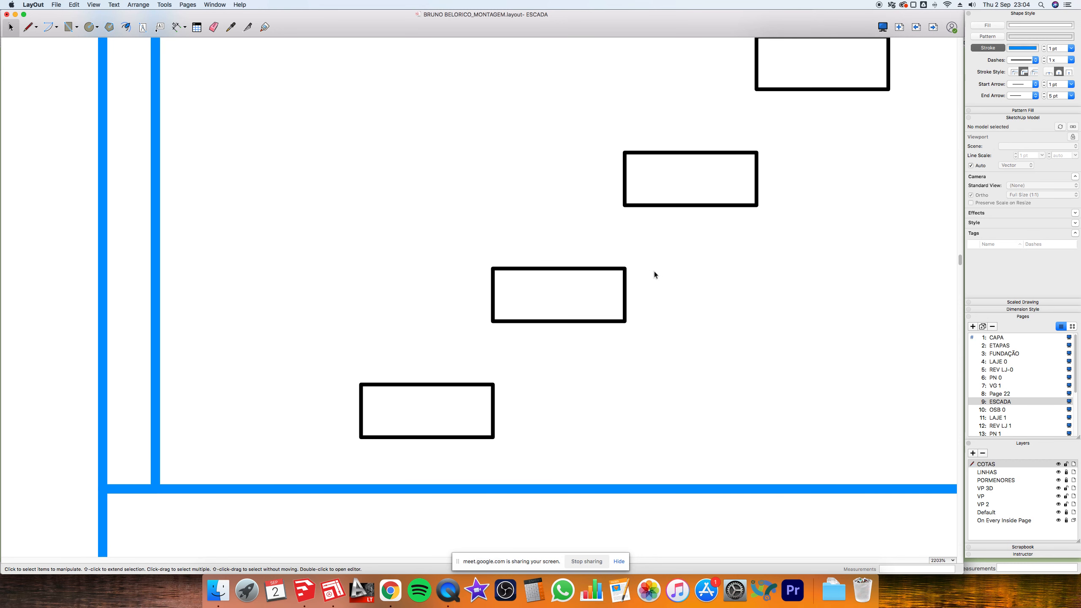
key(super+z)
scroll(501, 291, down, 8)
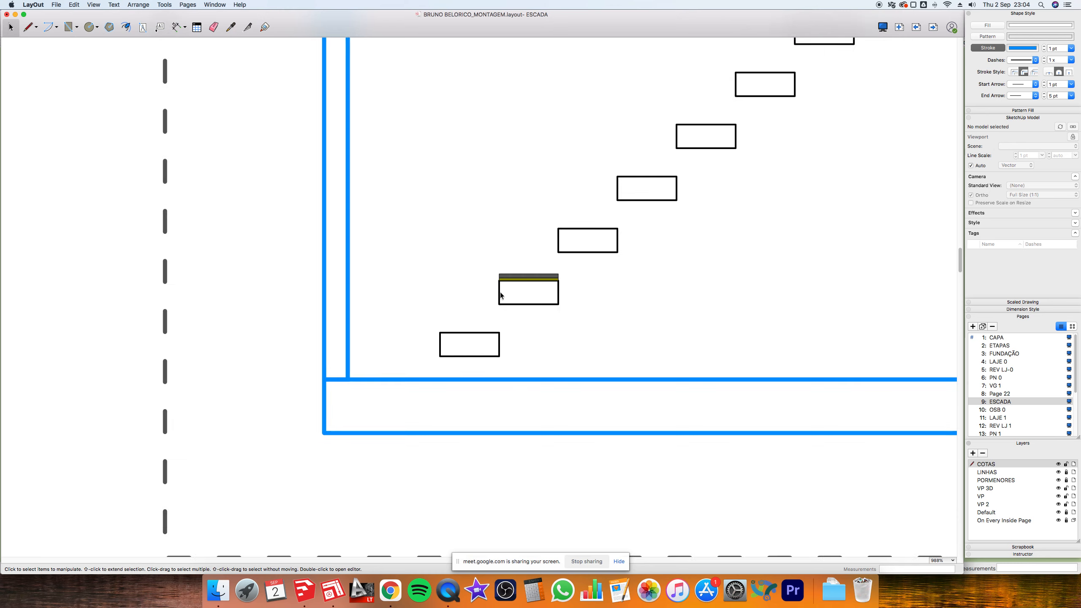
scroll(535, 269, up, 1)
key(super+Tab)
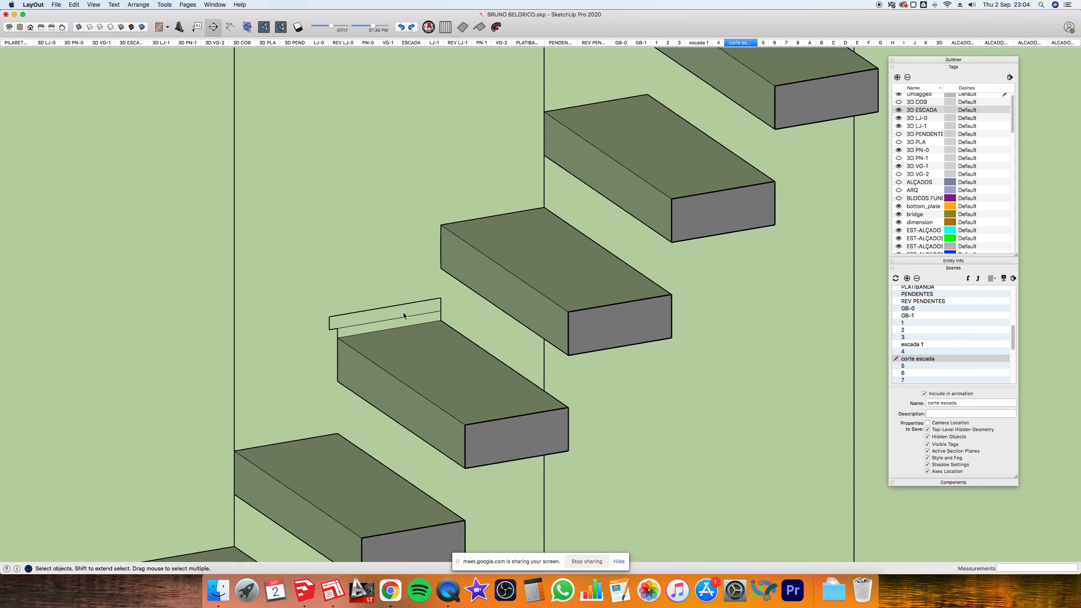
click(329, 593)
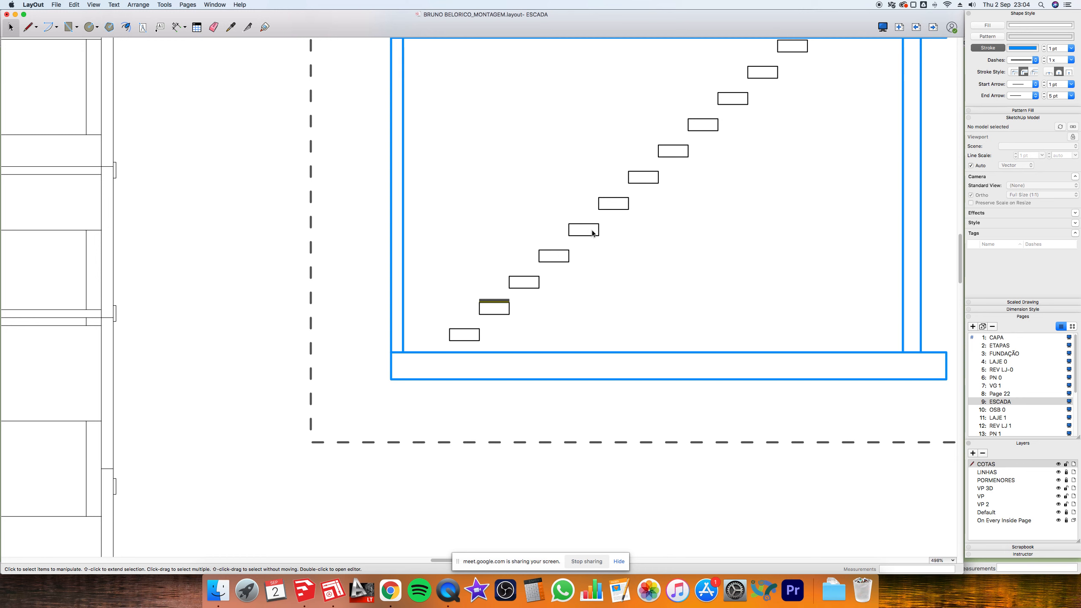
- Show About This Mac from the Apple menu and highlight the iMac model and 16 GB memory lines
click(55, 4)
mouse_move(13, 5)
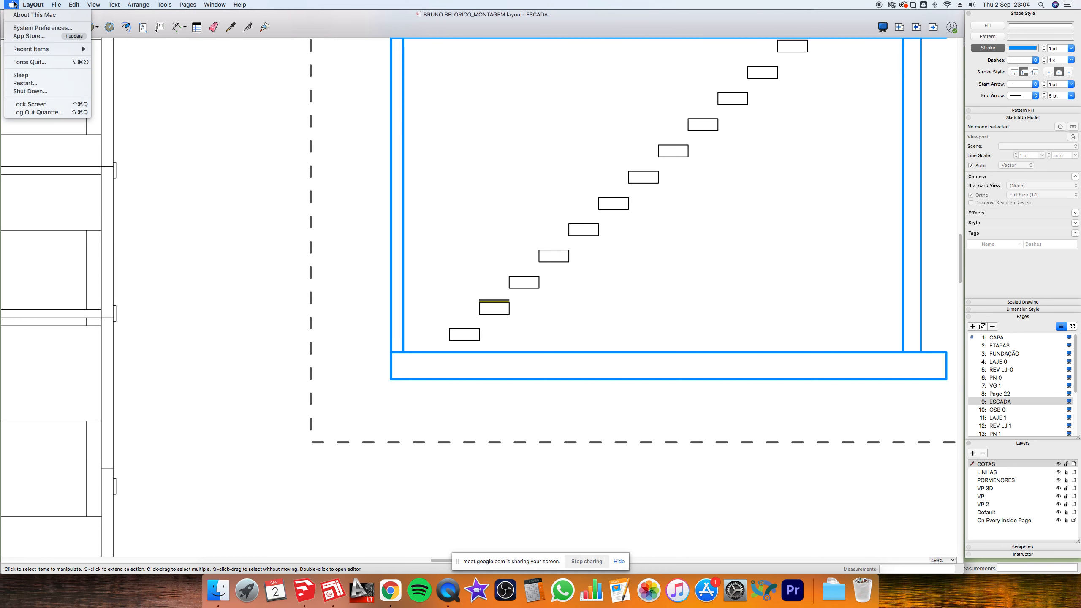
click(17, 15)
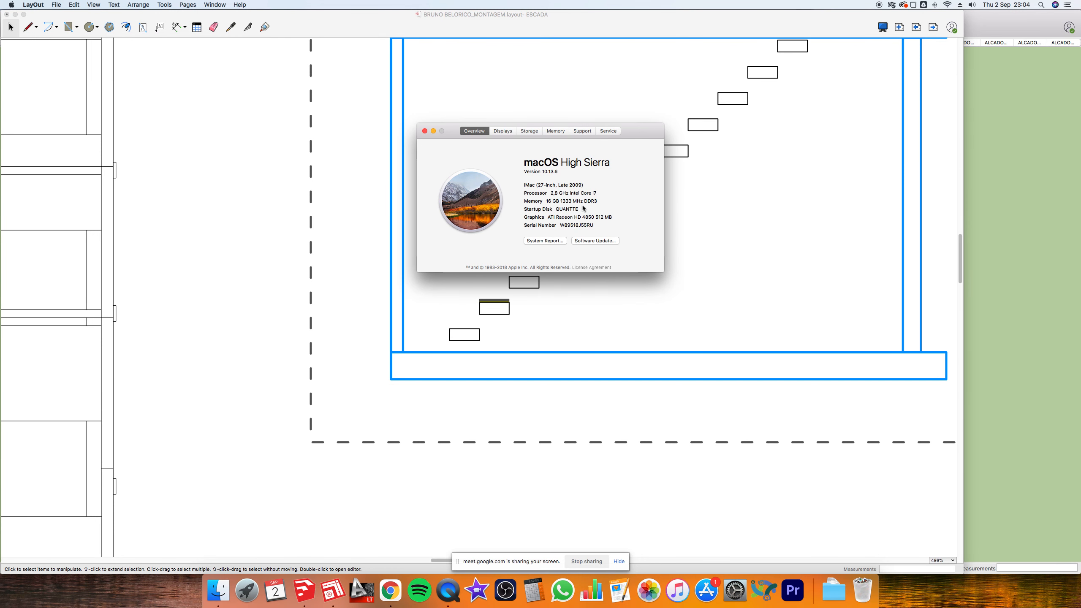
mouse_move(575, 185)
mouse_down()
mouse_move(586, 184)
mouse_move(572, 186)
mouse_up()
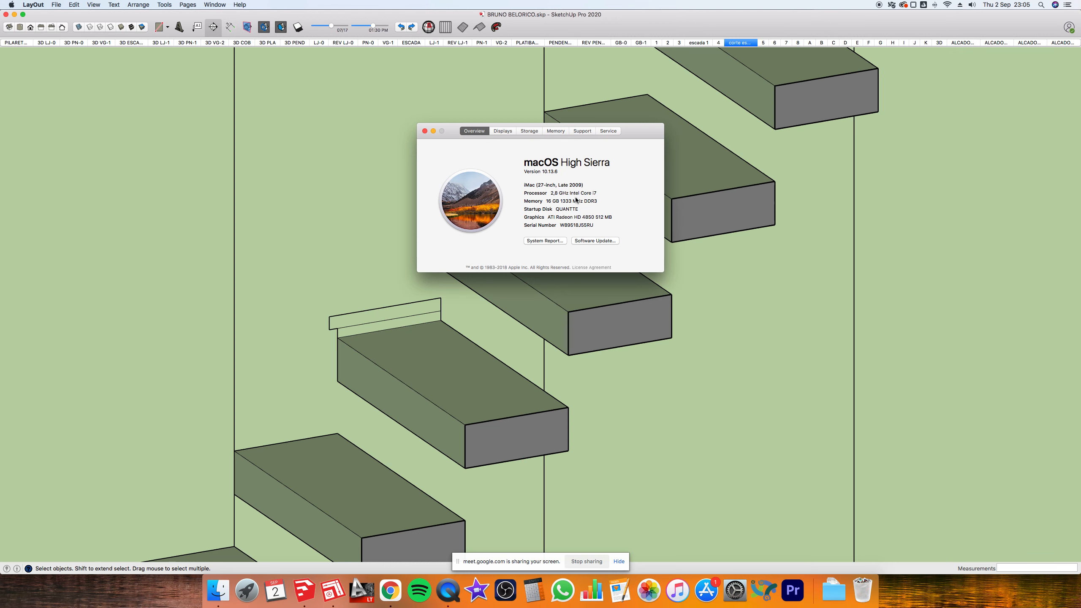
drag(547, 204, 583, 203)
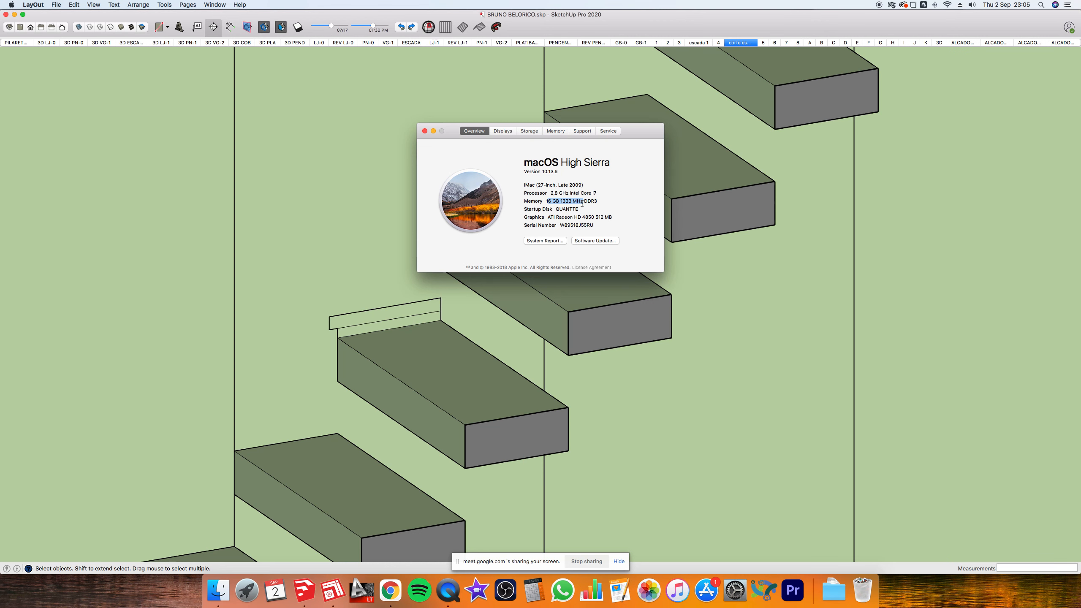
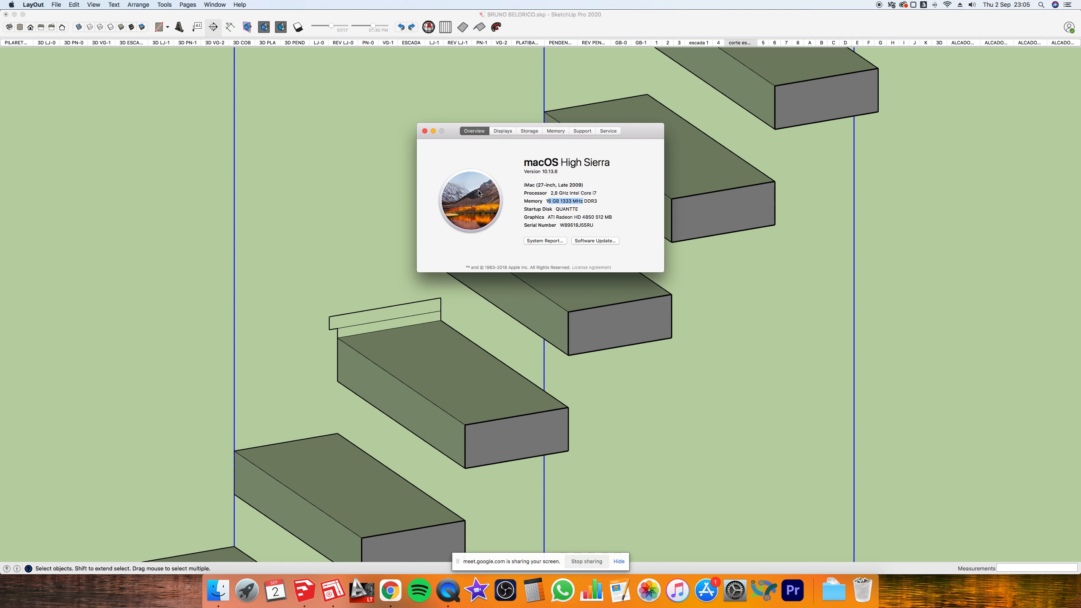
- Close the About This Mac window and zoom out on the cantilevered stair tread model
click(425, 131)
scroll(378, 220, down, 6)
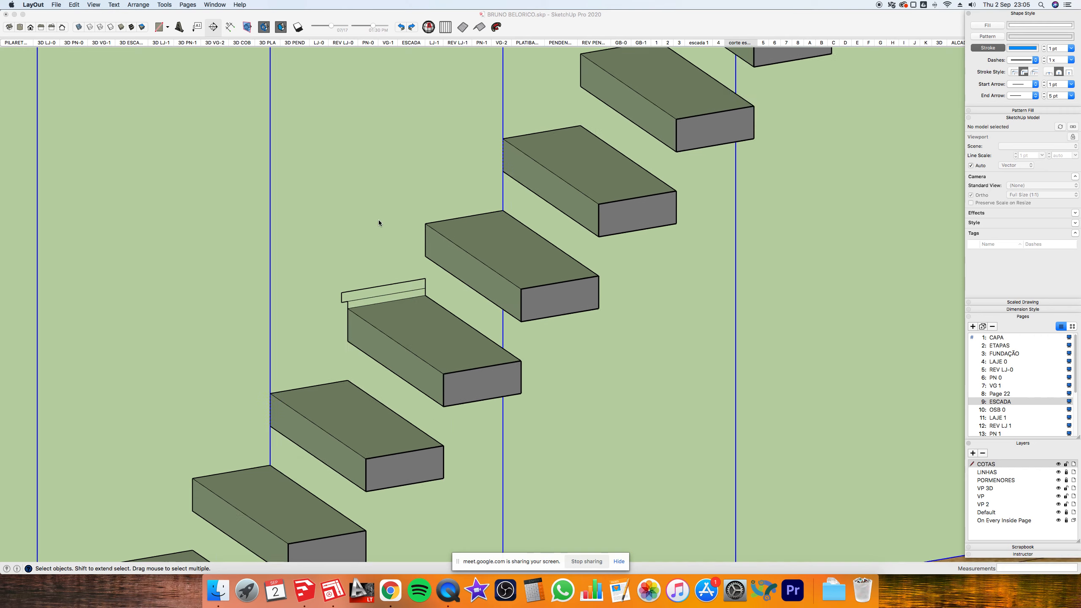
scroll(378, 219, down, 3)
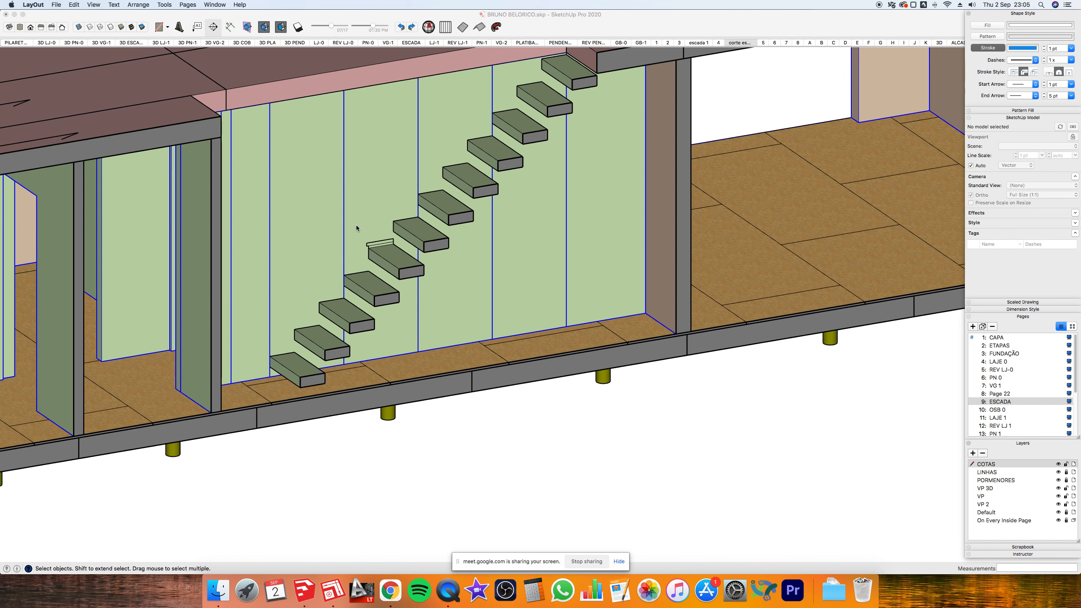
- Bring SketchUp forward, box-select the small stair tread, and open the Apple menu
click(399, 256)
drag(337, 225, 399, 258)
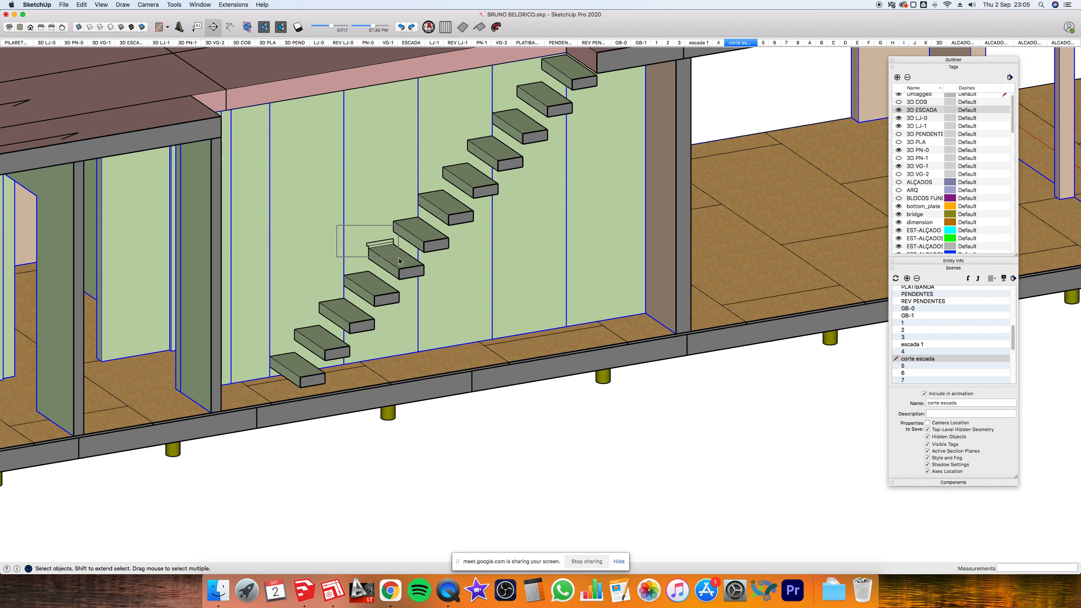
drag(398, 258, 398, 258)
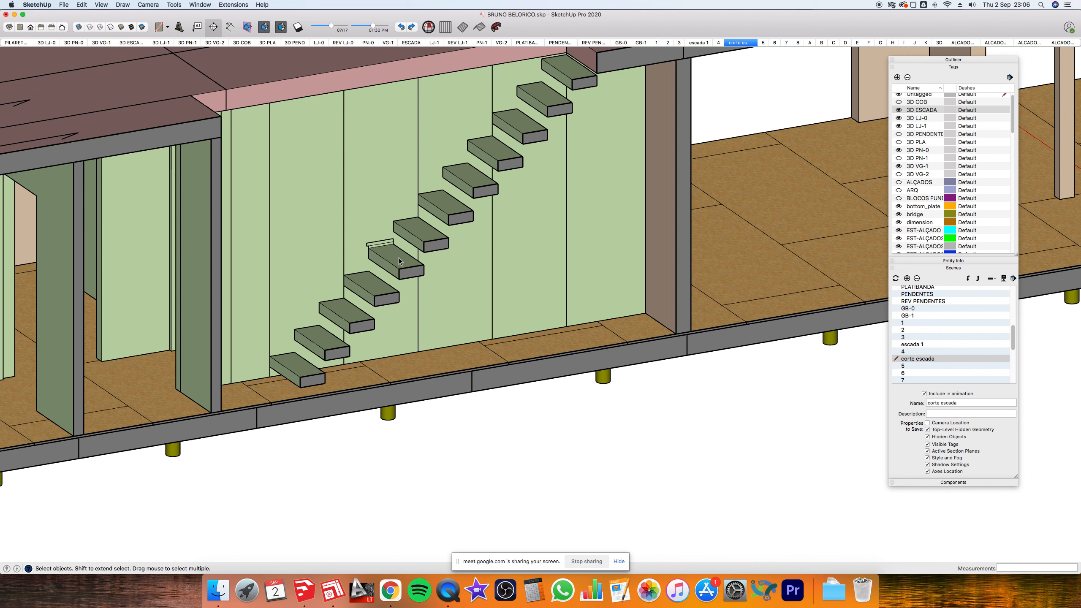
click(9, 5)
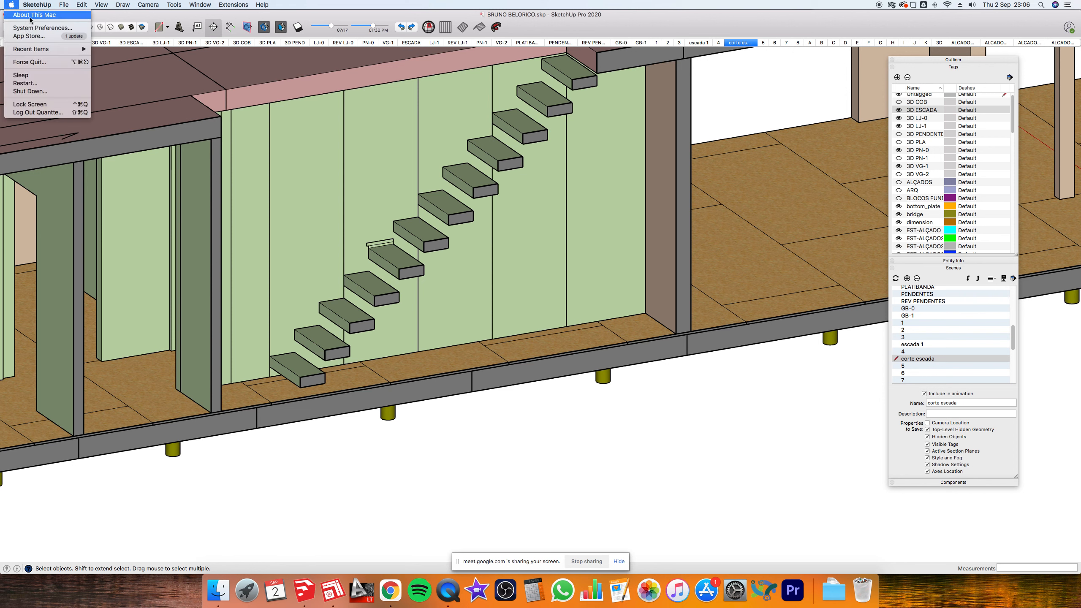
- Show About This Mac and highlight the memory and processor speed values
click(31, 19)
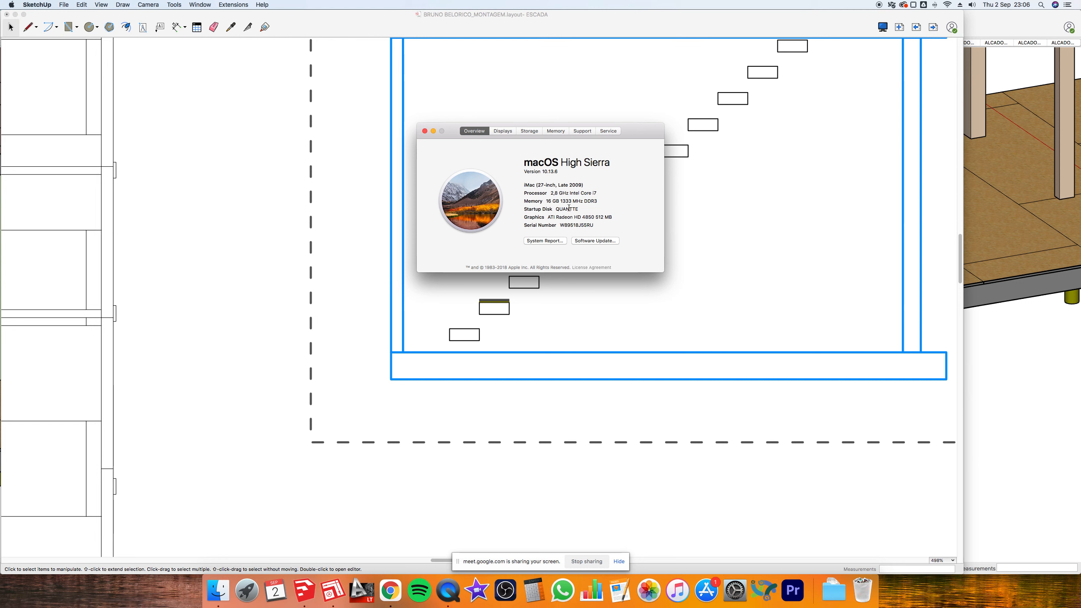
drag(560, 201, 576, 204)
click(567, 198)
drag(551, 193, 561, 193)
click(555, 193)
- Close the system information window and return to the LayOut document
click(424, 131)
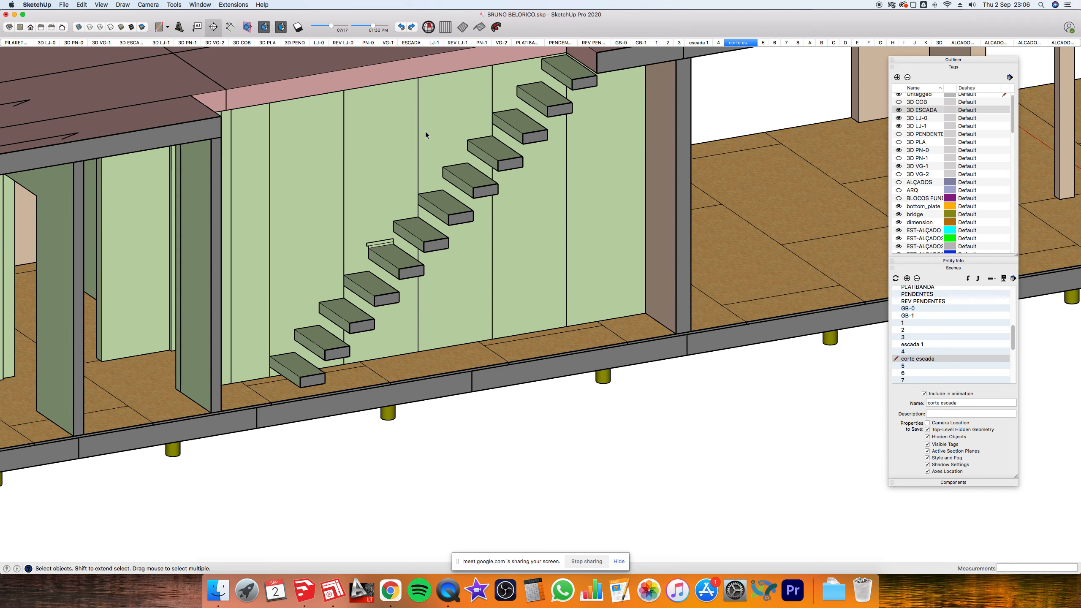
scroll(497, 336, down, 5)
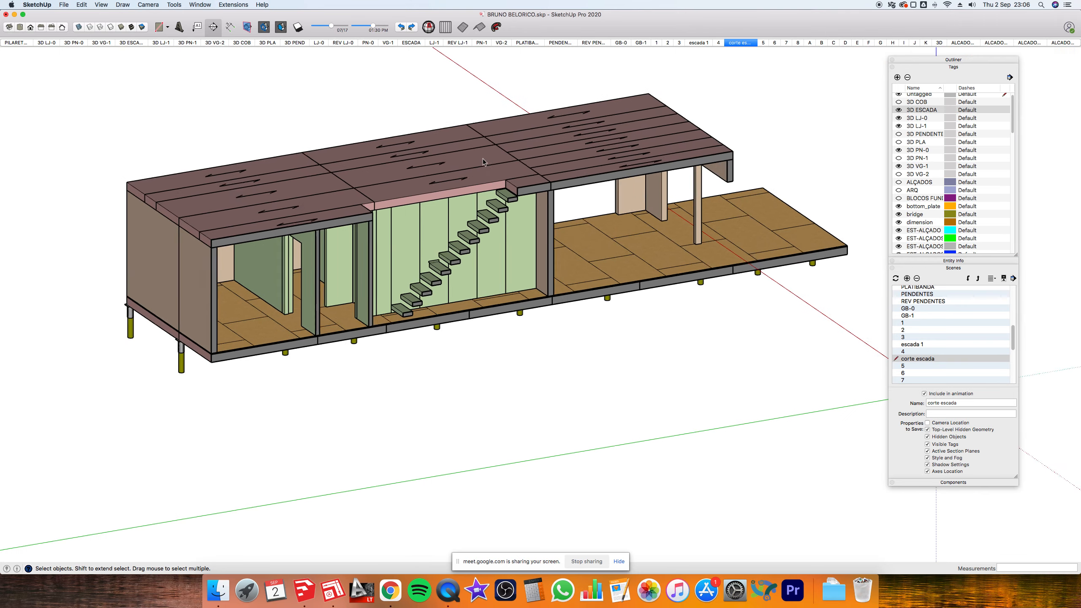
scroll(486, 141, up, 2)
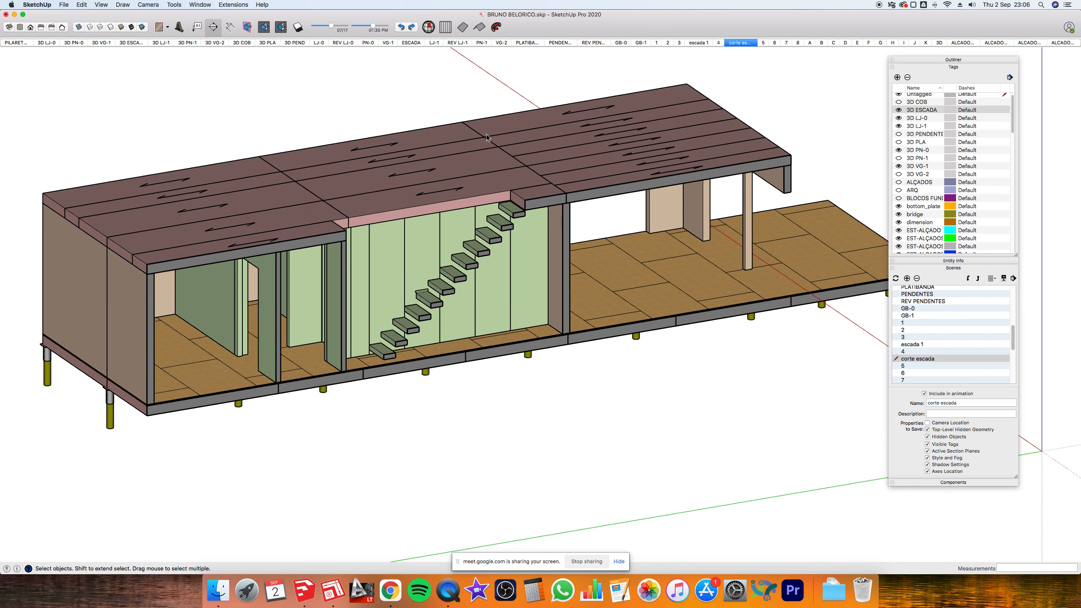
key(super+Tab)
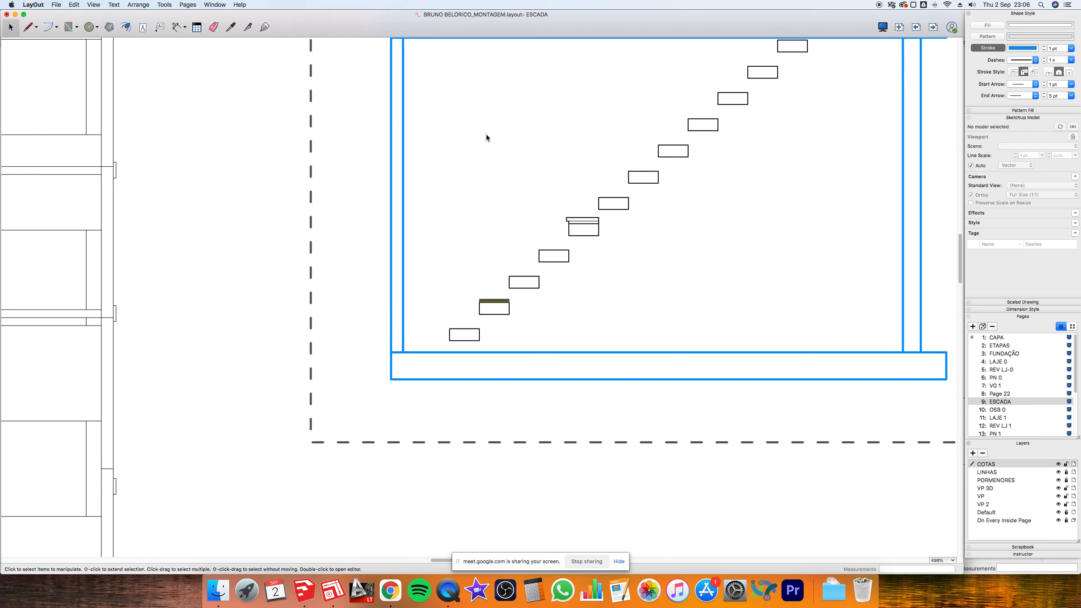
- Move the dark top line onto the upper step and stretch it taller
scroll(574, 226, up, 3)
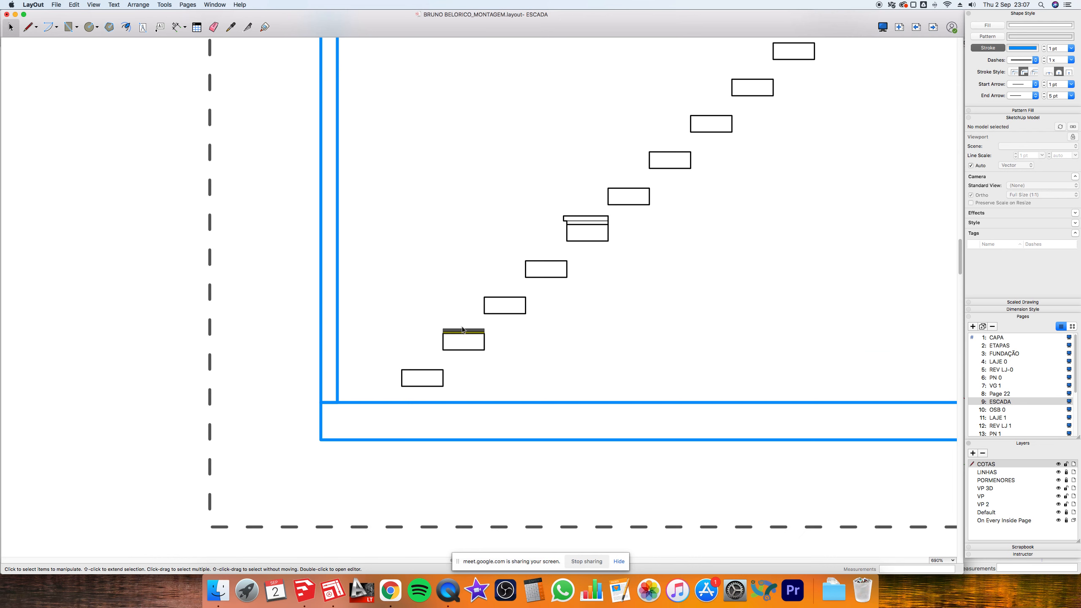
scroll(462, 331, up, 3)
click(464, 331)
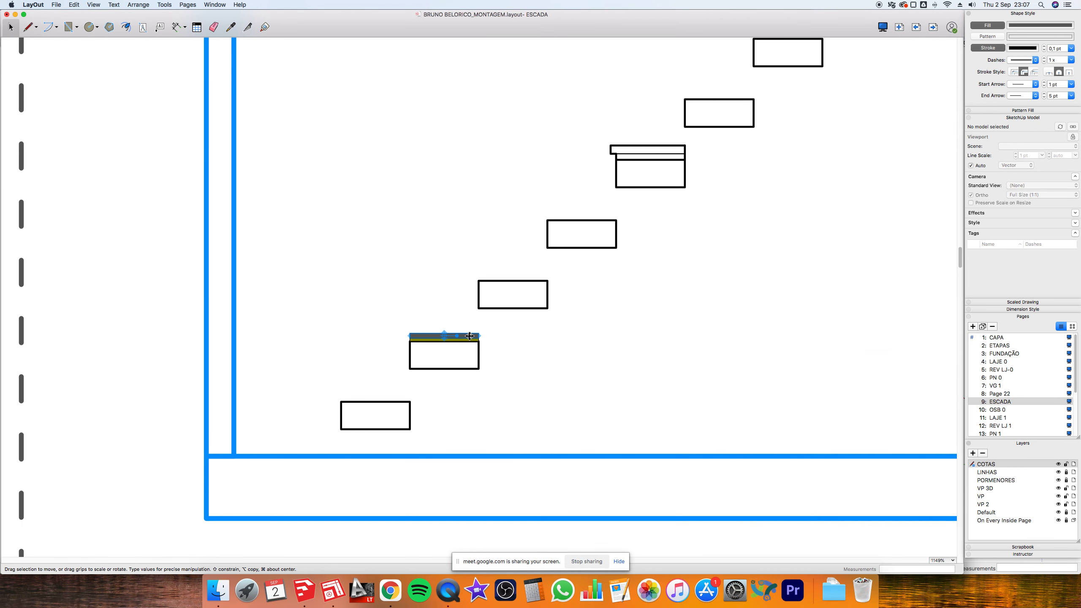
drag(470, 336, 669, 147)
scroll(680, 149, up, 4)
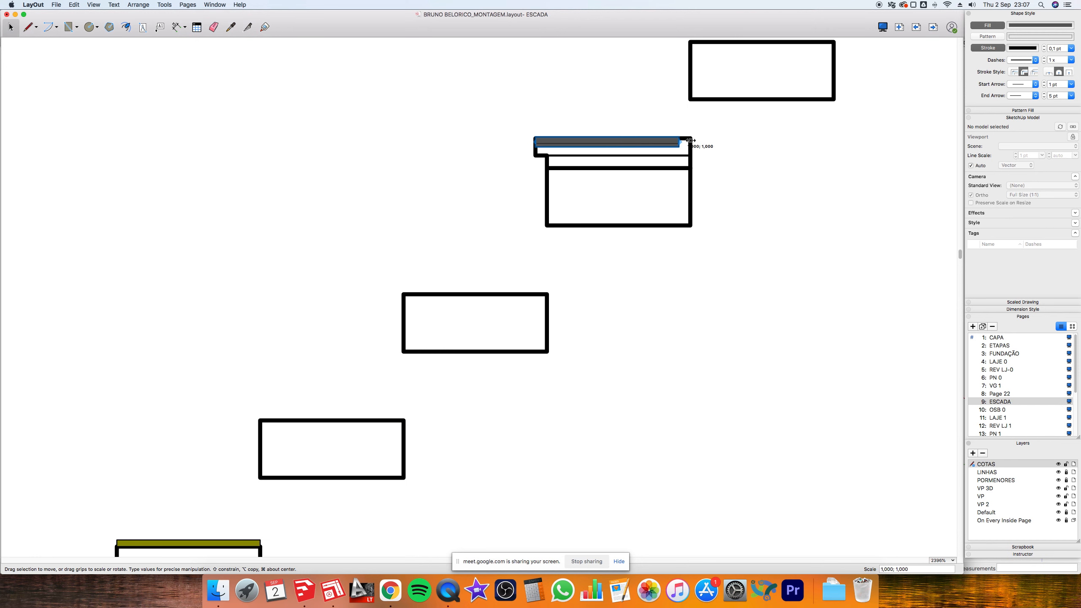
drag(687, 145, 685, 156)
scroll(506, 144, down, 1)
- Move the olive bar onto the top step and stretch it down to the box
click(228, 518)
drag(666, 157, 637, 161)
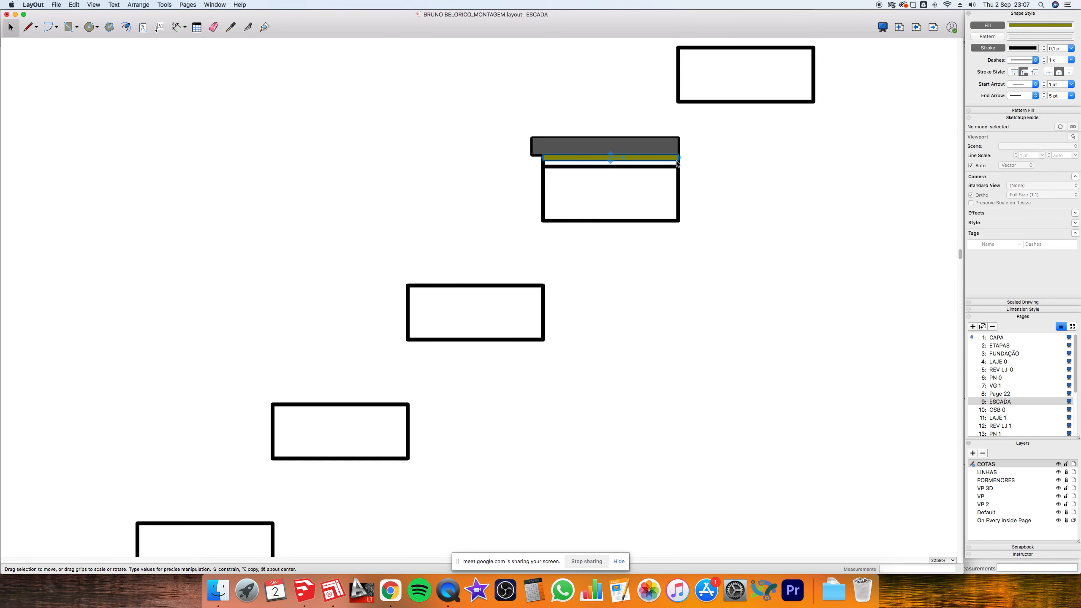
scroll(676, 160, up, 3)
drag(668, 170, 668, 174)
scroll(531, 227, down, 4)
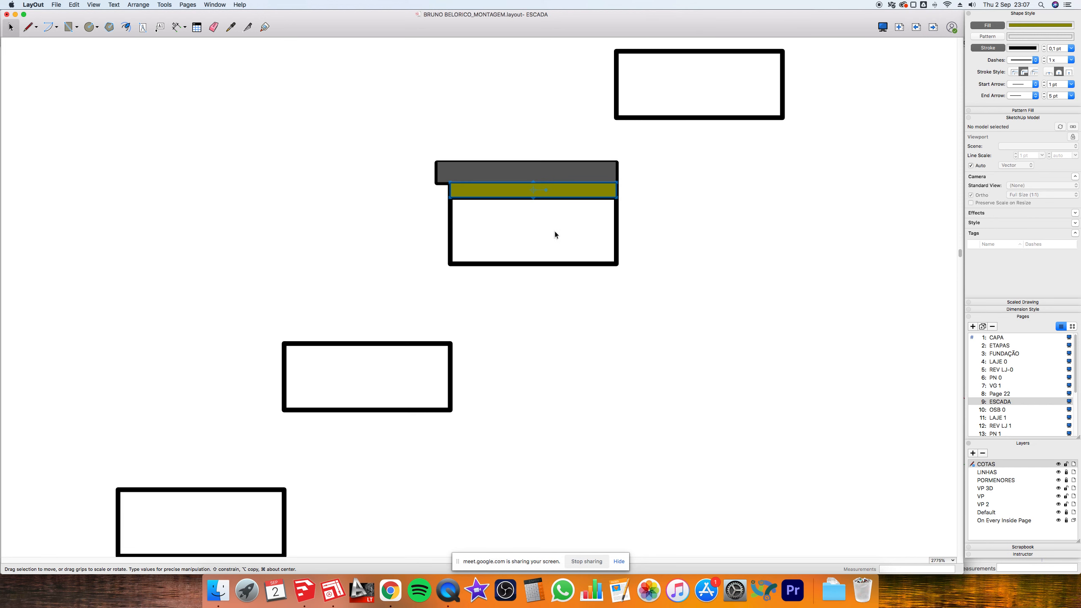
scroll(603, 230, down, 3)
- Create an olive rectangle filling the upper tread's box below the grey cap
drag(466, 166, 626, 219)
scroll(547, 206, up, 3)
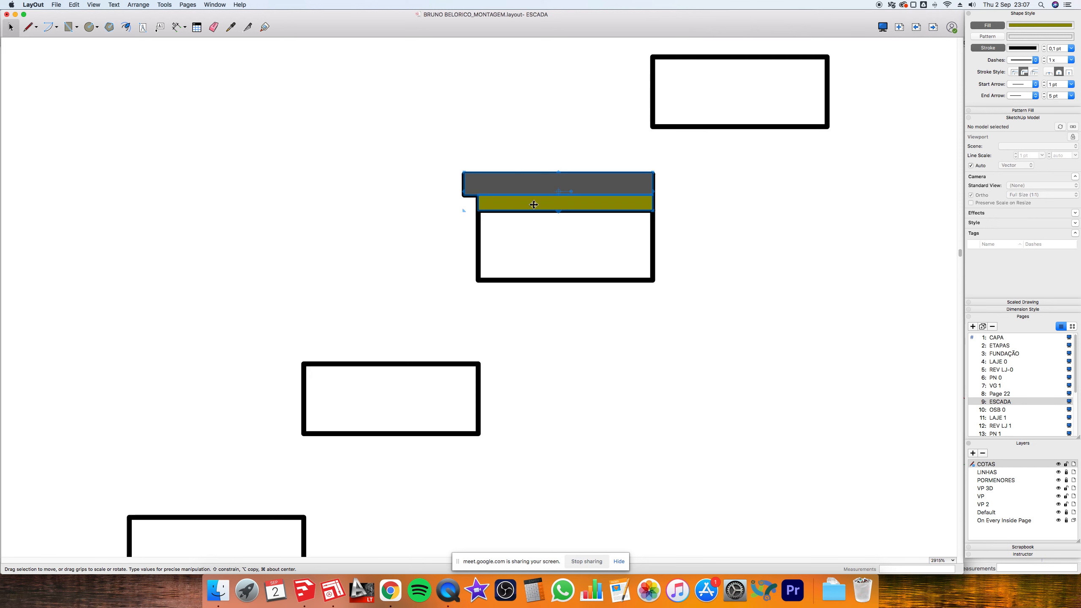
click(517, 203)
drag(529, 193, 526, 279)
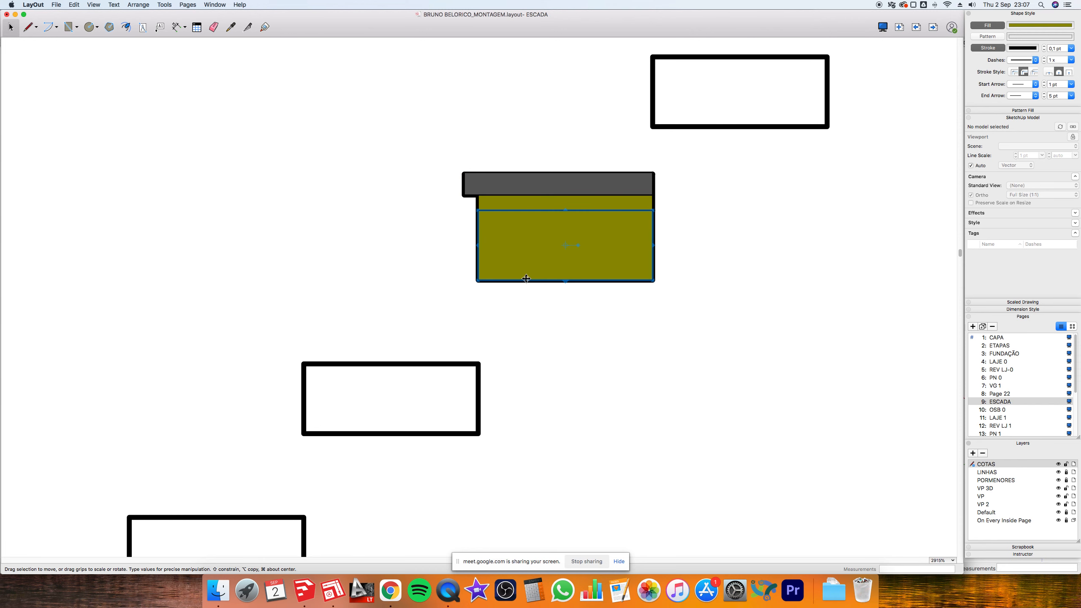
- Apply the Material Symbols Aluminum hatch pattern to the tread shape at 0,2x scale
click(998, 36)
click(1020, 39)
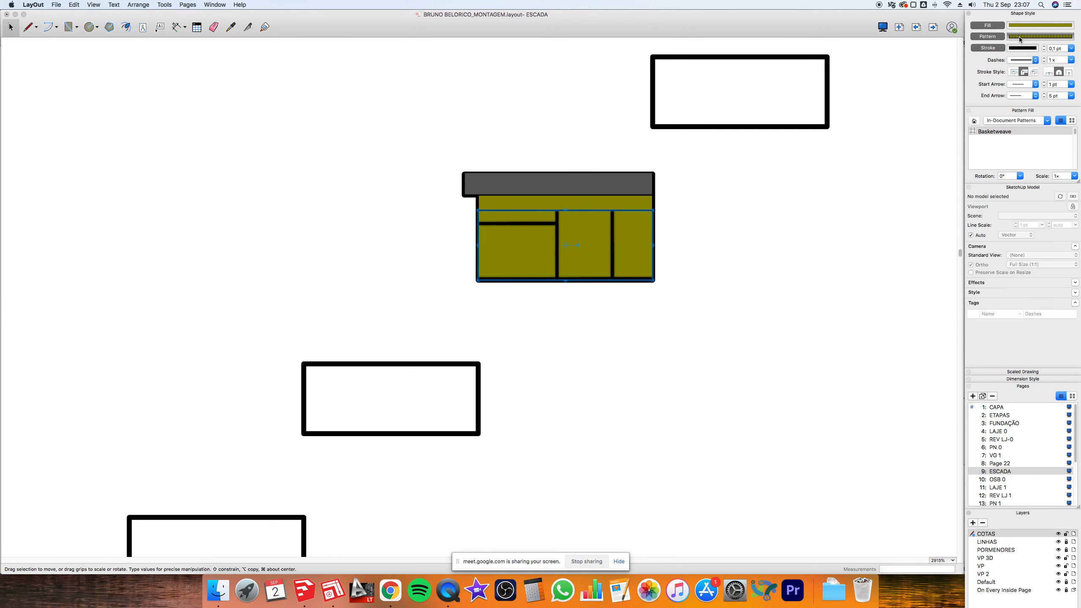
click(1023, 121)
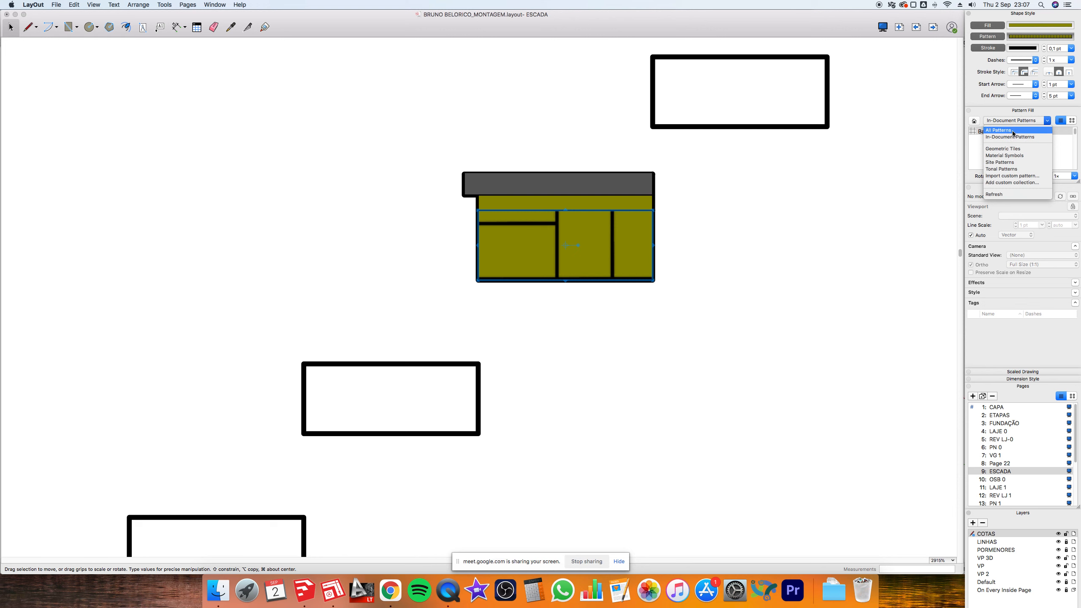
click(1012, 131)
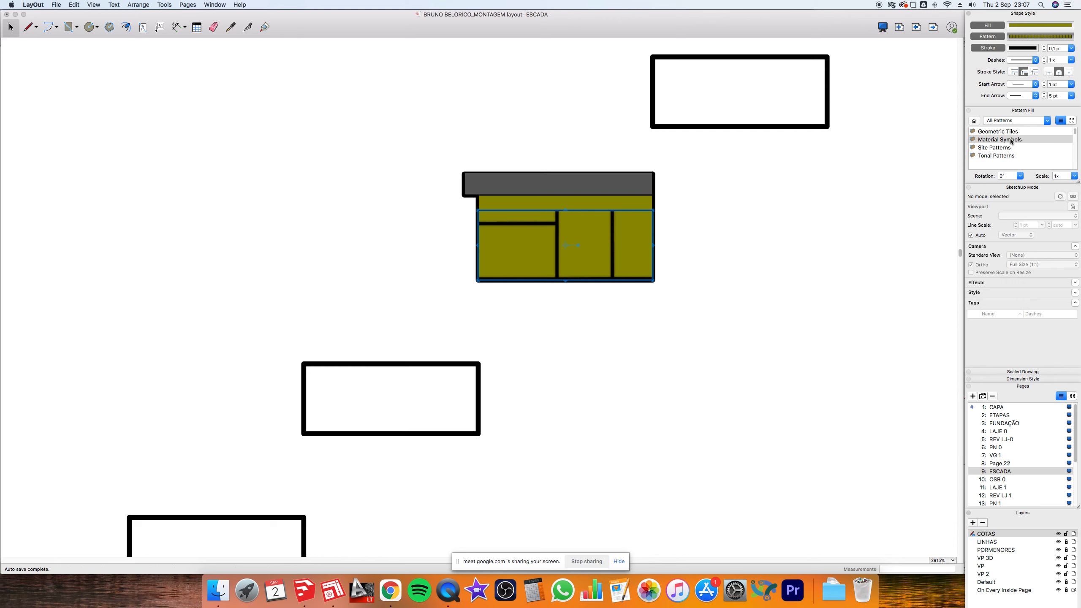
double_click(1011, 140)
click(993, 133)
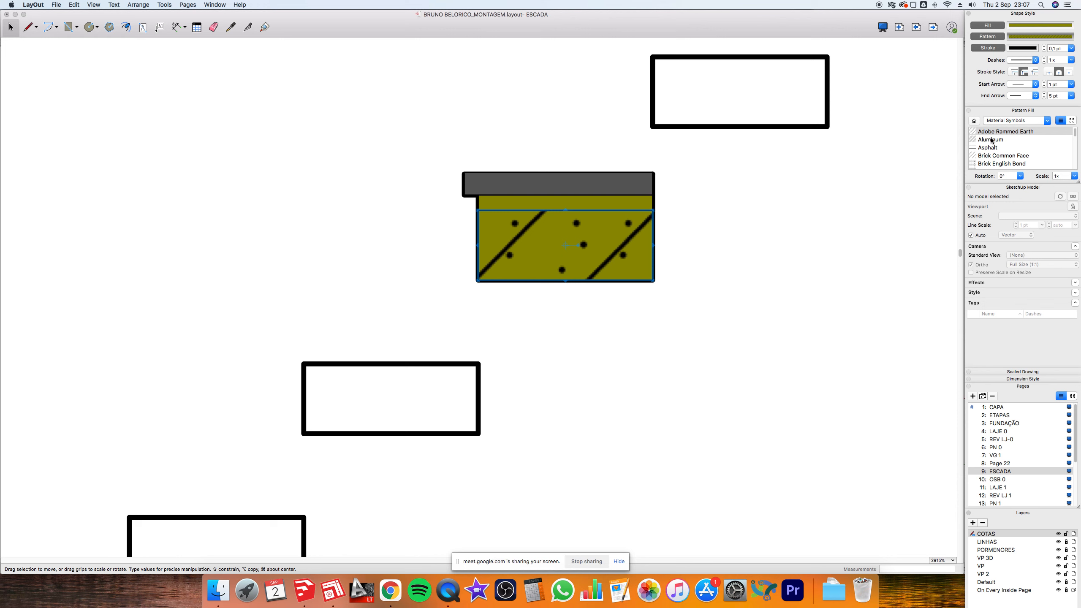
click(991, 140)
click(1075, 176)
click(1062, 185)
click(1061, 177)
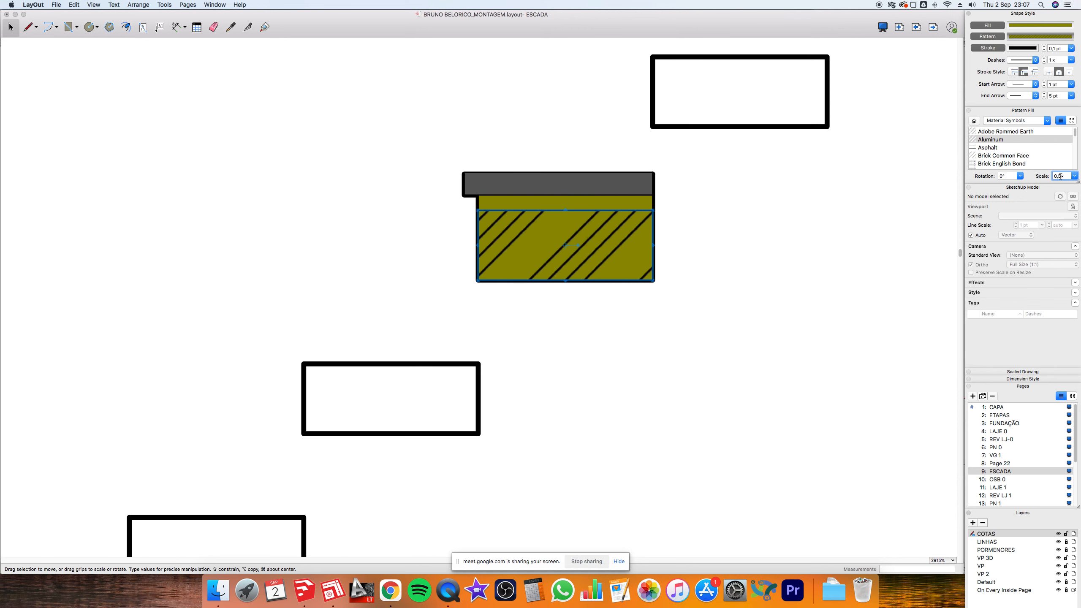
text(2)
key(Return)
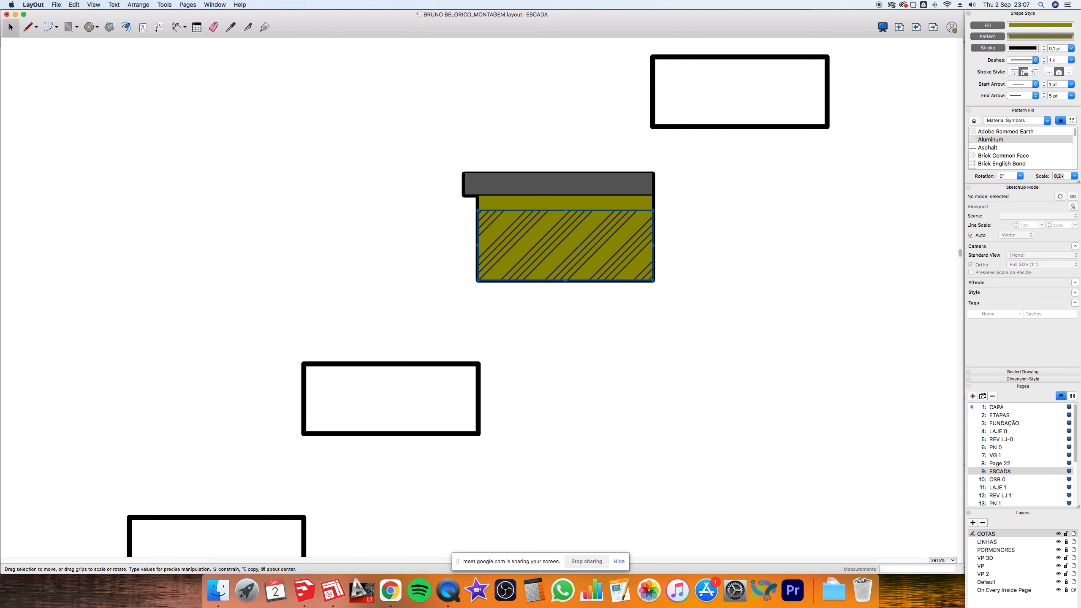
- Set the section fill to light grey Magnesium, then reselect the whole hatched shape
click(1040, 25)
click(592, 169)
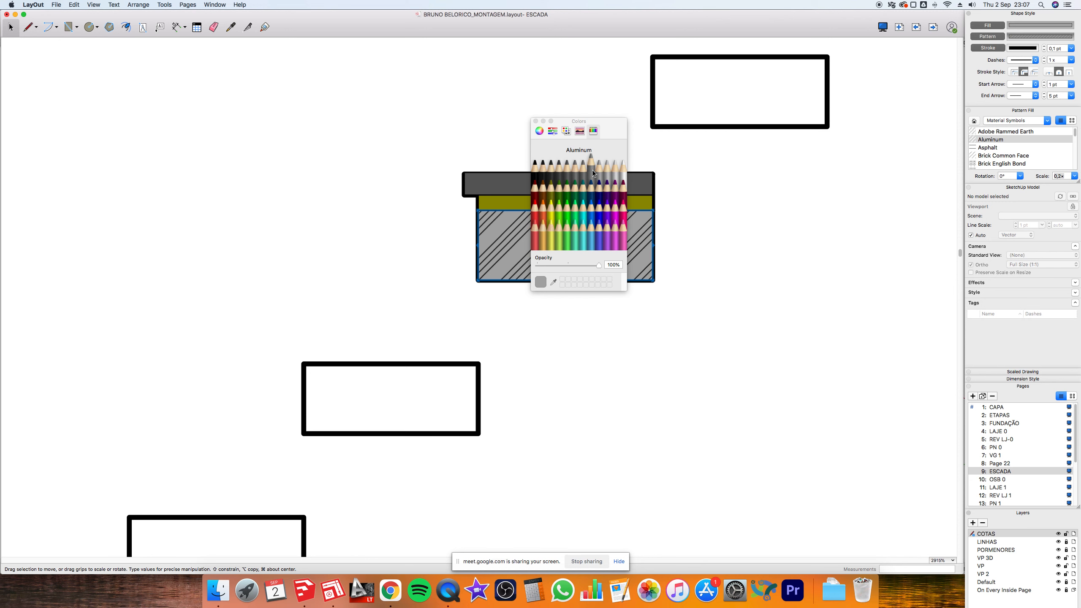
click(599, 169)
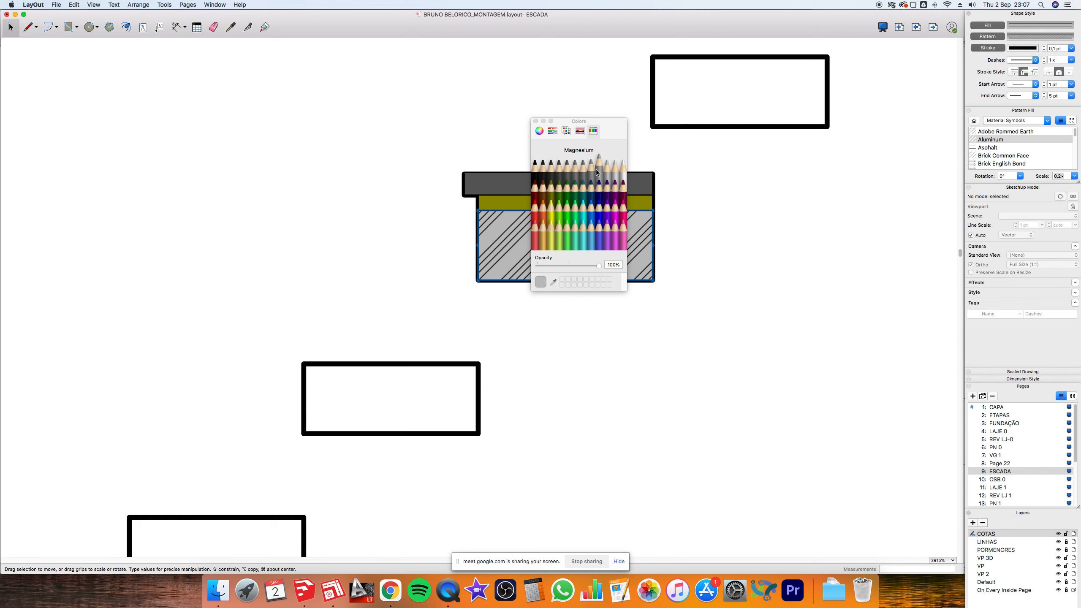
click(535, 121)
click(477, 128)
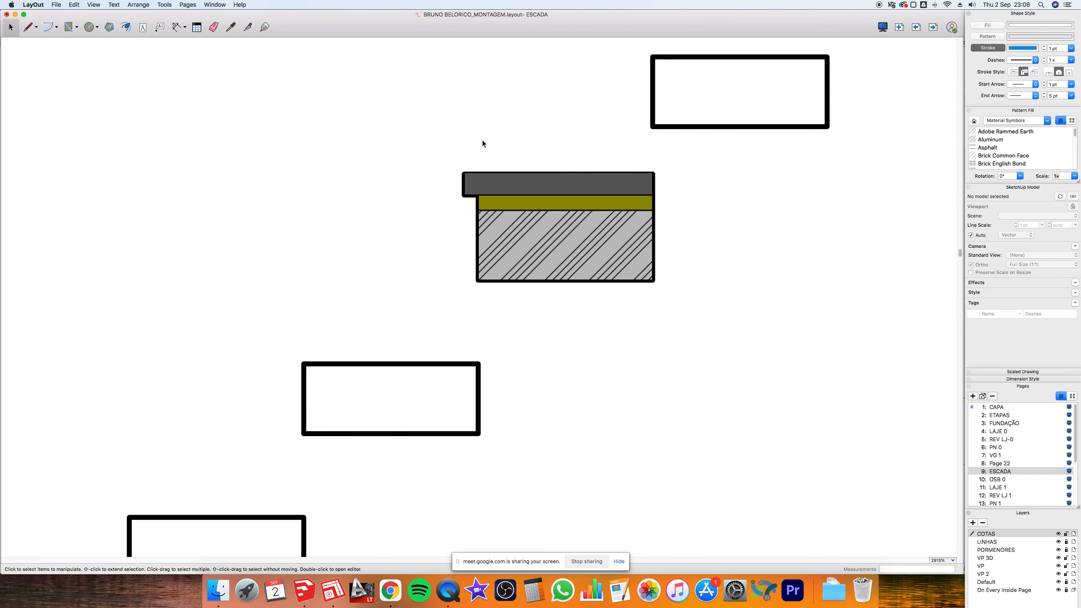
drag(426, 146, 702, 303)
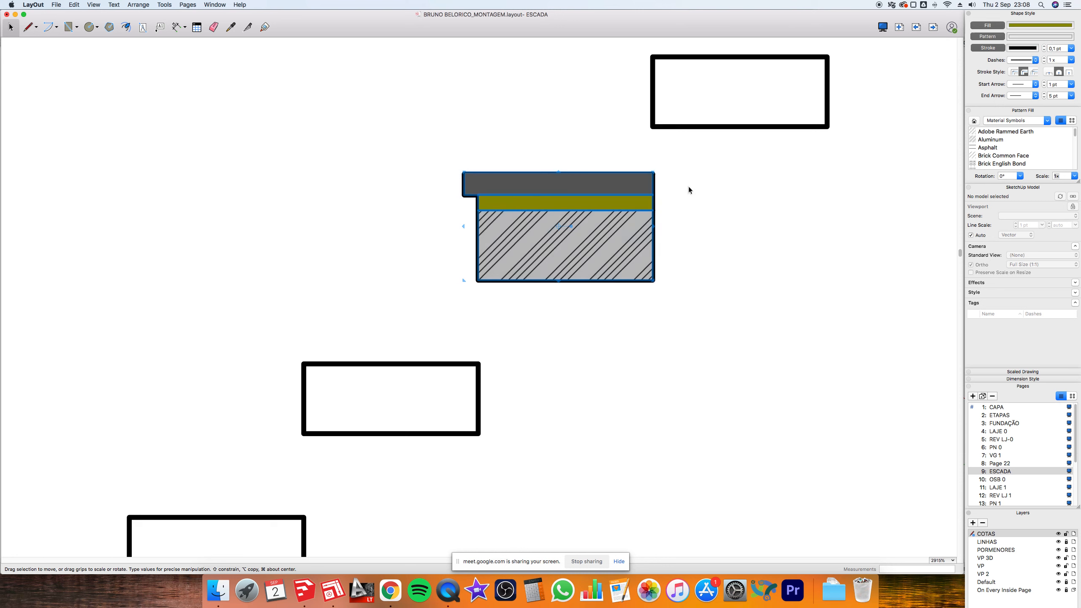
- Copy the hatched tread section onto the next two empty step outlines up the stair
scroll(688, 188, down, 3)
mouse_move(657, 223)
mouse_down()
mouse_move(550, 300)
mouse_move(556, 306)
mouse_move(439, 379)
mouse_move(435, 391)
mouse_move(449, 397)
mouse_move(342, 486)
mouse_up()
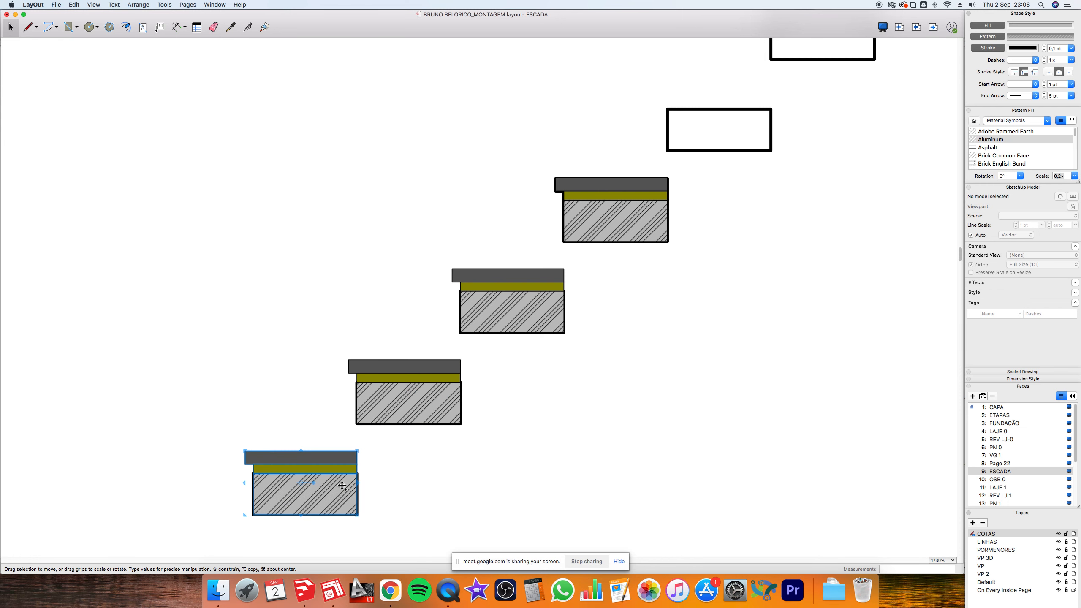
mouse_move(764, 116)
alt+mouse_down()
mouse_move(740, 133)
mouse_move(756, 118)
alt+mouse_up()
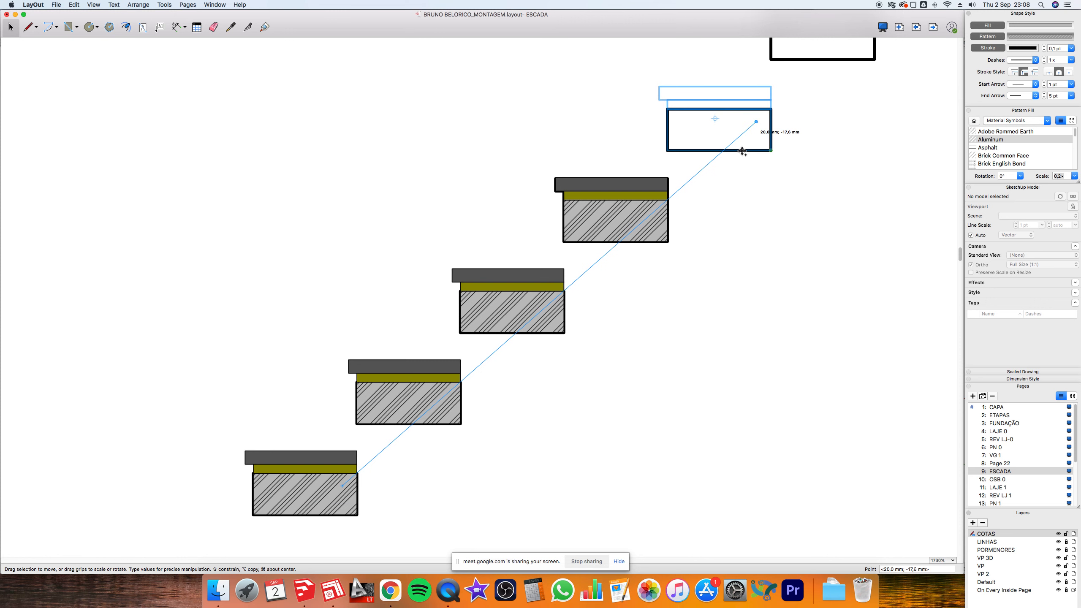
scroll(540, 336, down, 5)
scroll(783, 154, up, 1)
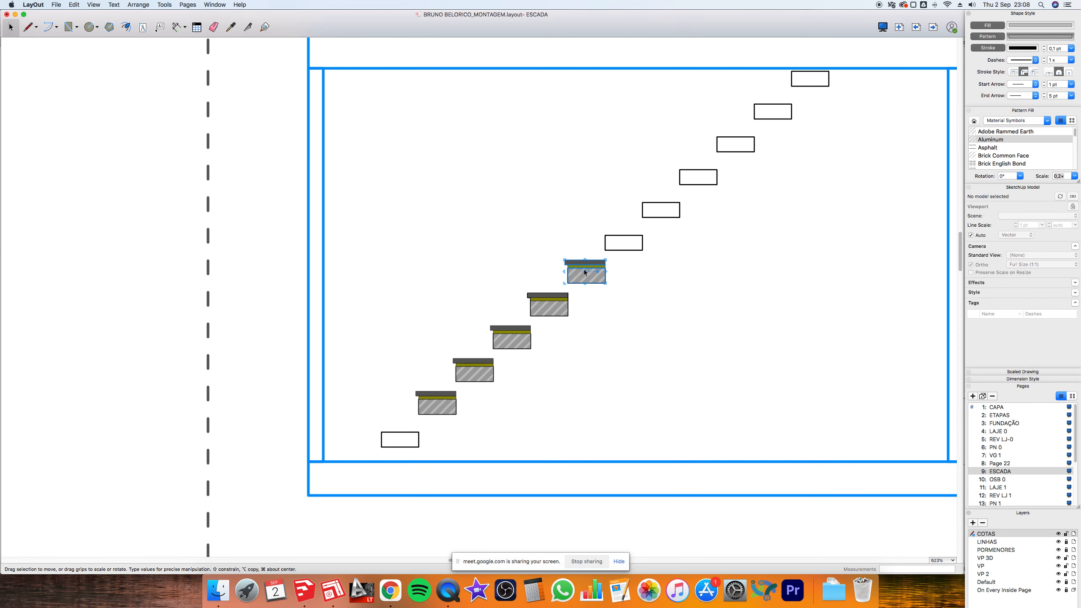
mouse_move(577, 277)
alt+mouse_down()
mouse_move(695, 176)
mouse_move(682, 182)
alt+mouse_up()
scroll(698, 178, up, 1)
scroll(699, 178, up, 6)
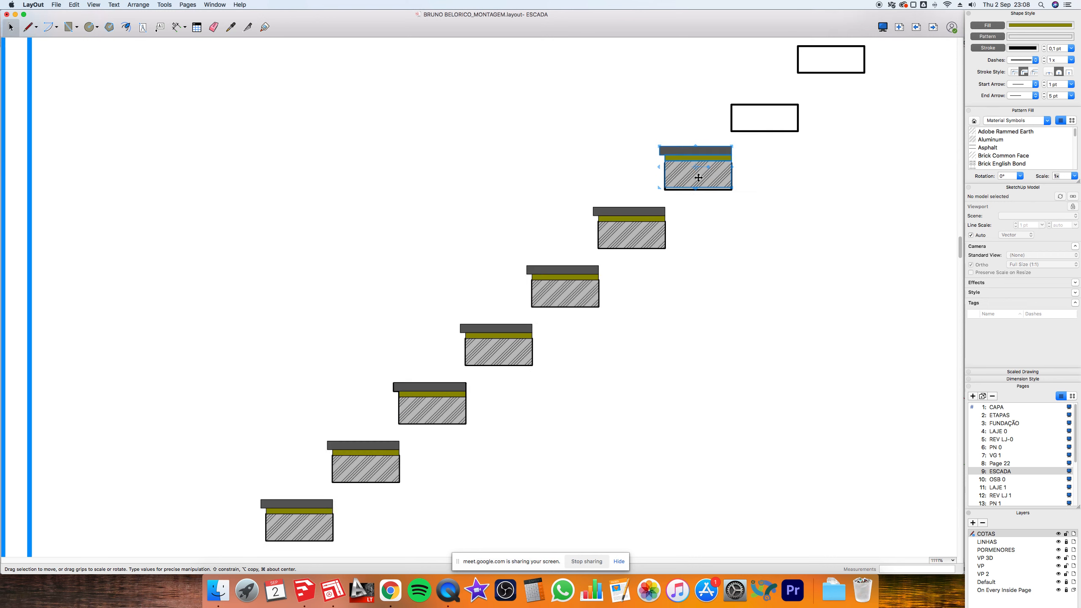
click(699, 183)
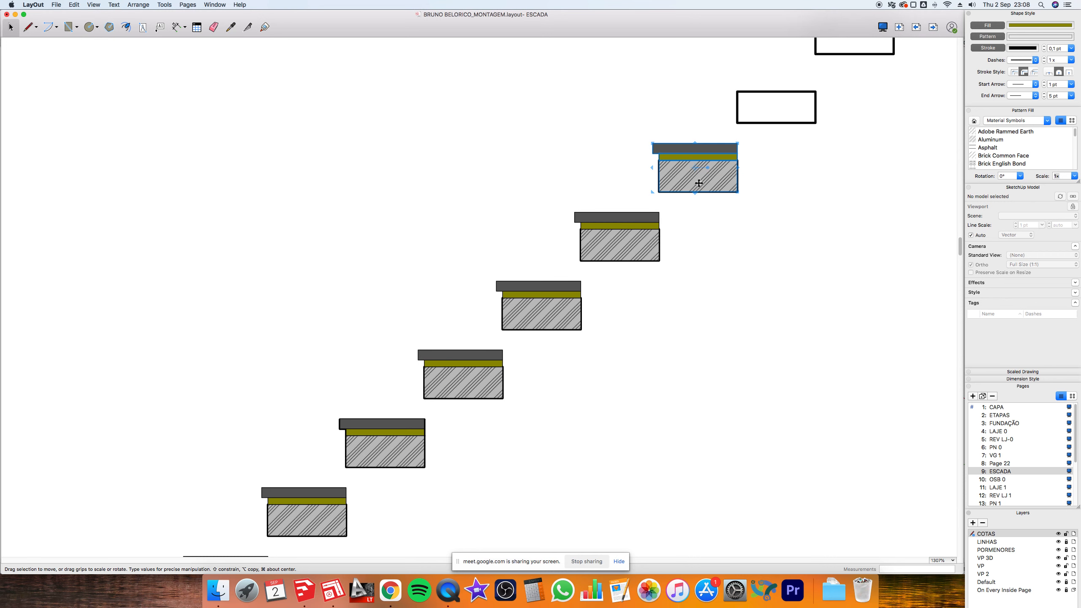
scroll(698, 183, down, 2)
scroll(698, 183, down, 2)
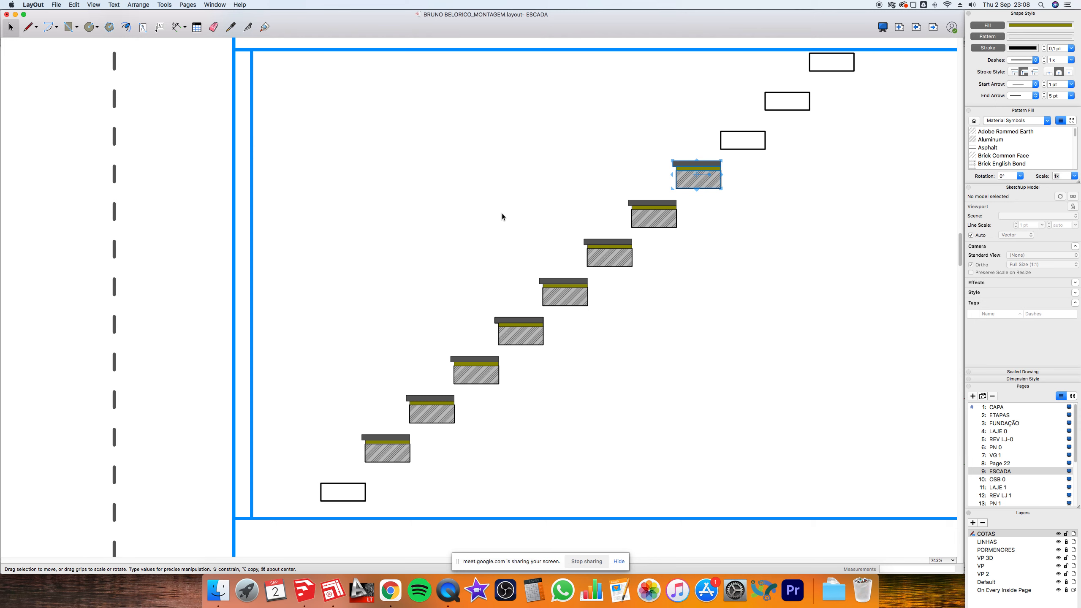
- Zoom out, clear the selection, and marquee-select the eight hatched stair treads
scroll(503, 214, down, 2)
scroll(506, 218, down, 3)
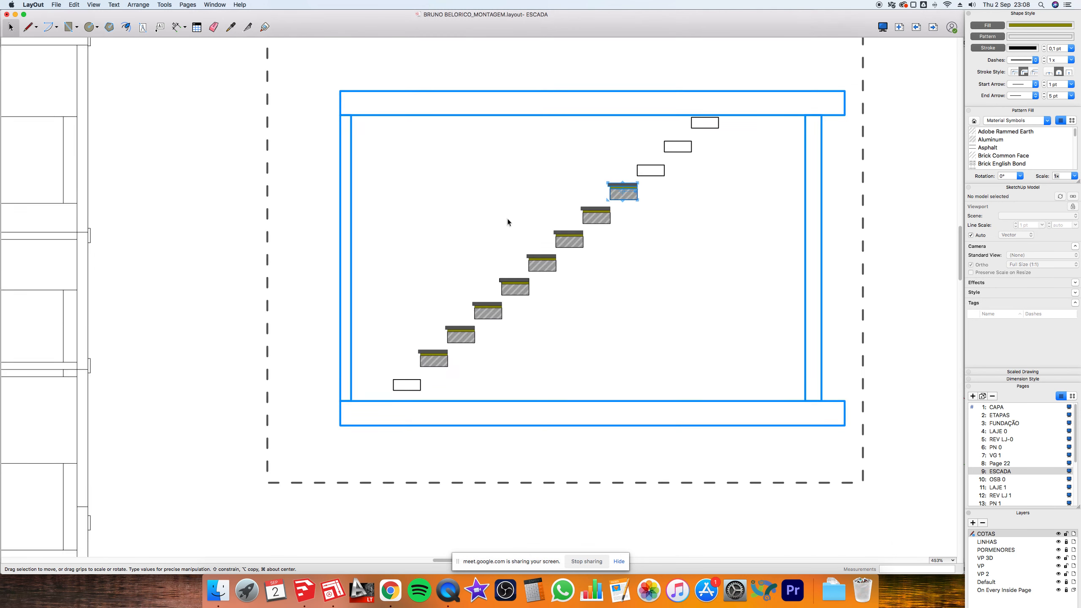
click(820, 210)
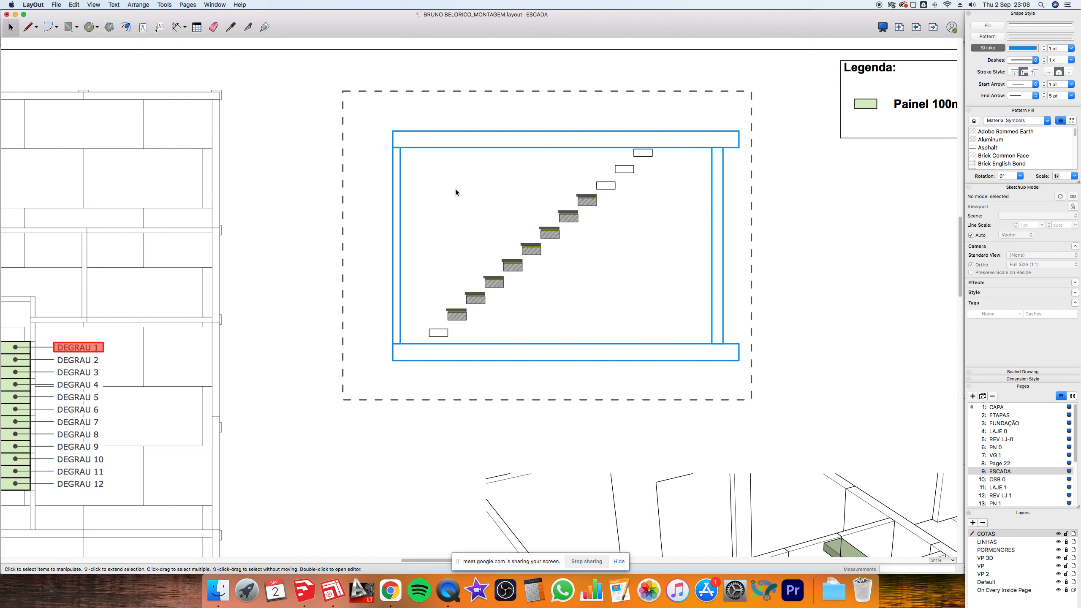
drag(479, 226, 616, 323)
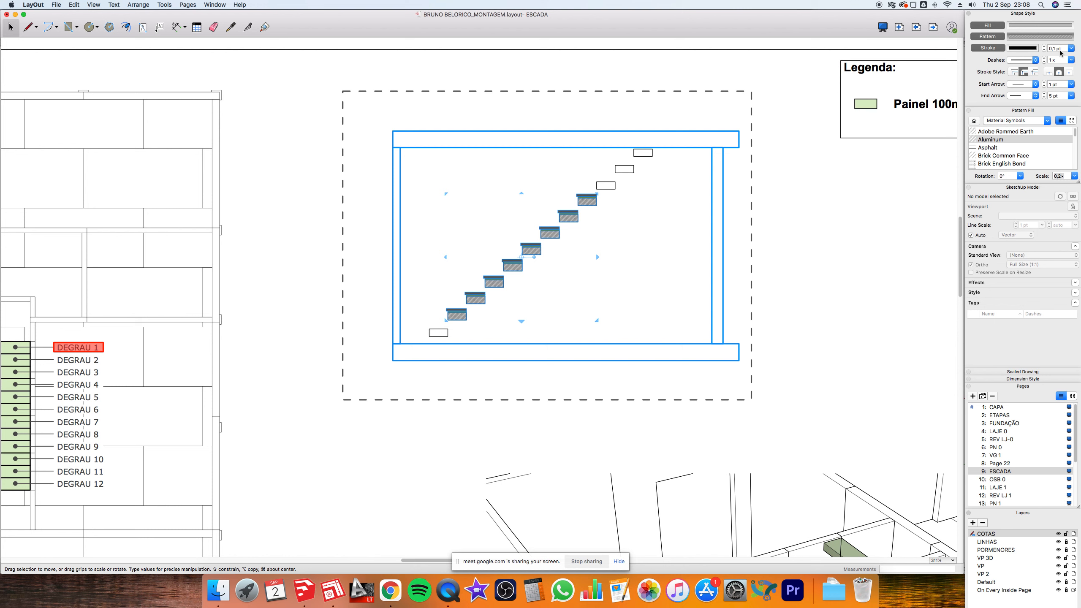
click(1059, 60)
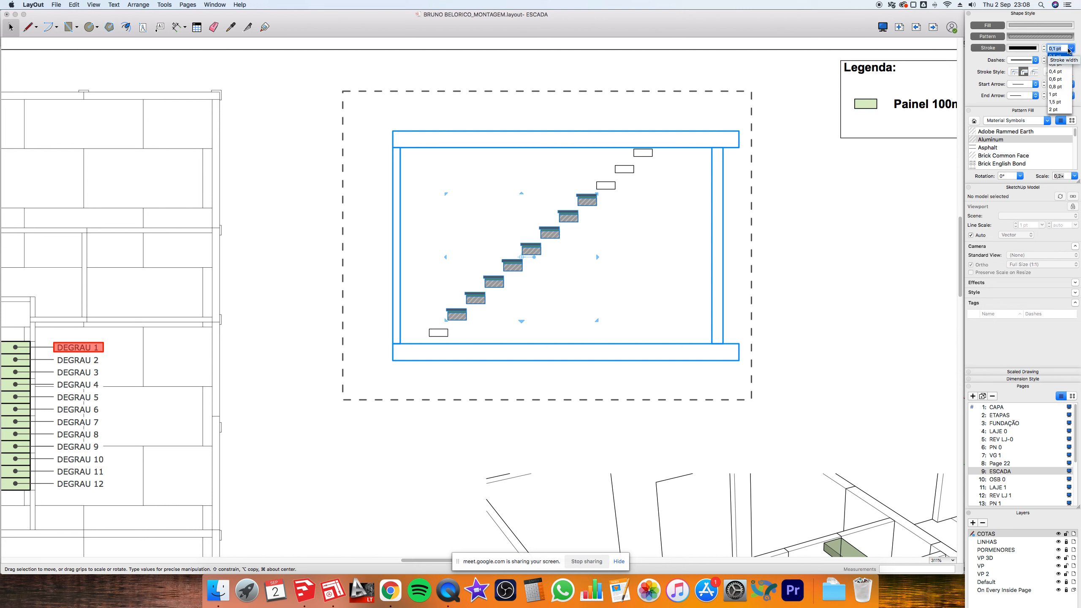
click(1058, 60)
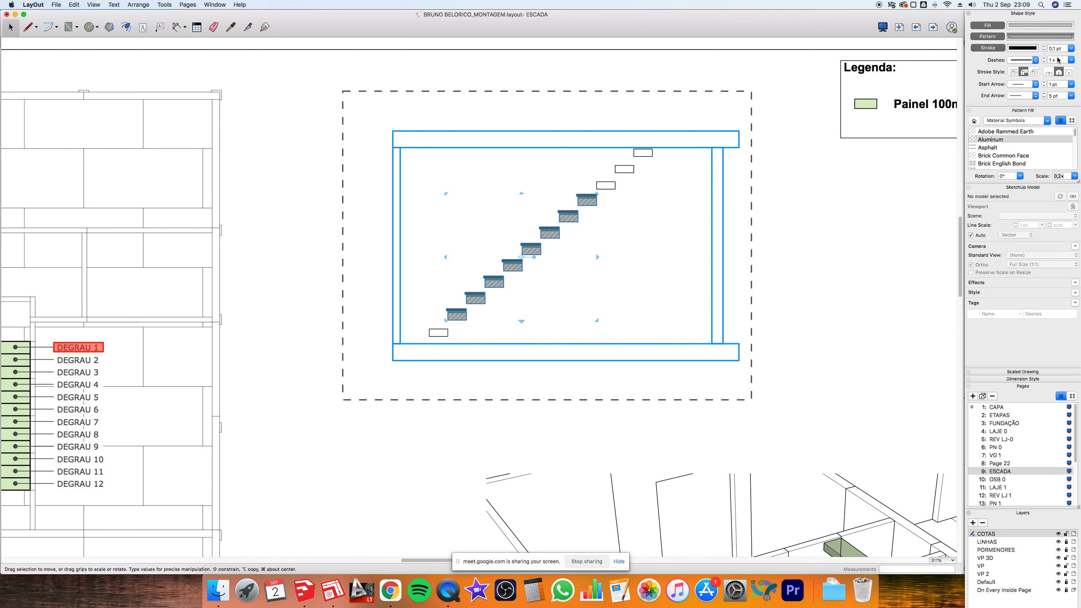
click(798, 204)
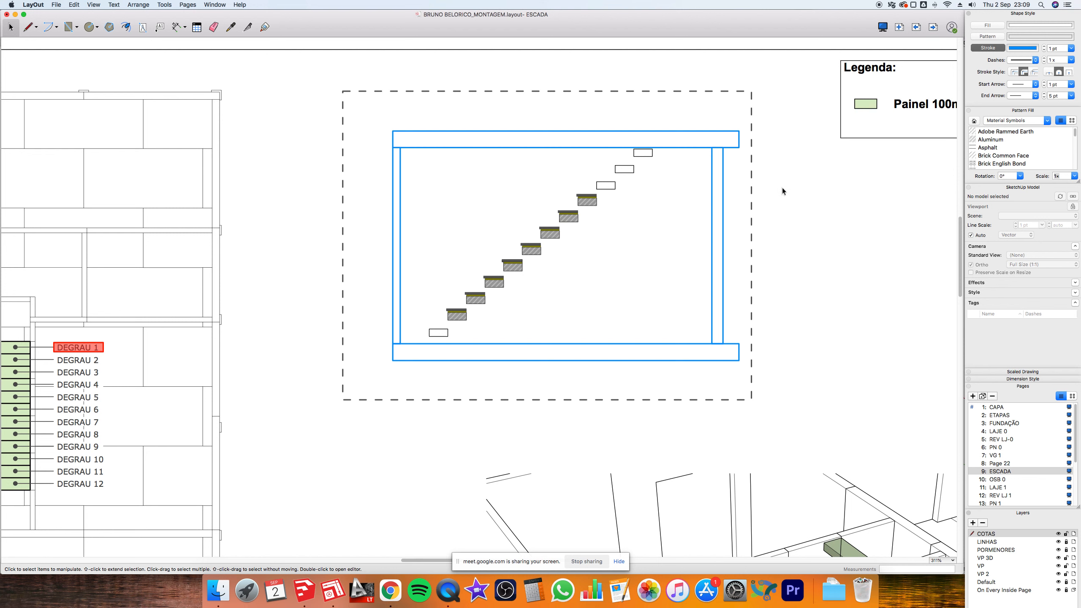
scroll(781, 188, down, 3)
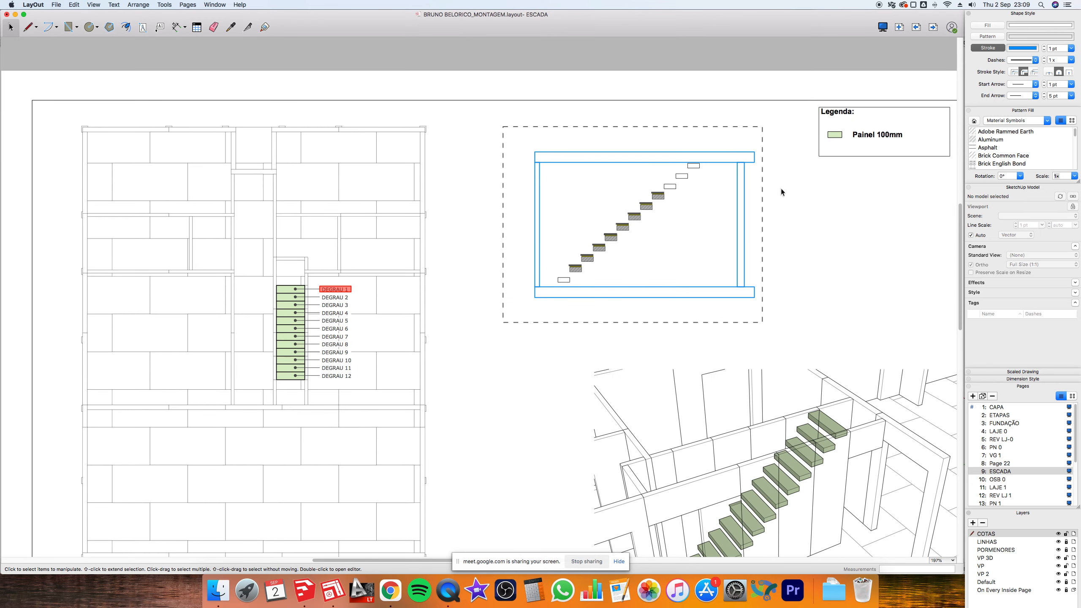
scroll(780, 188, down, 2)
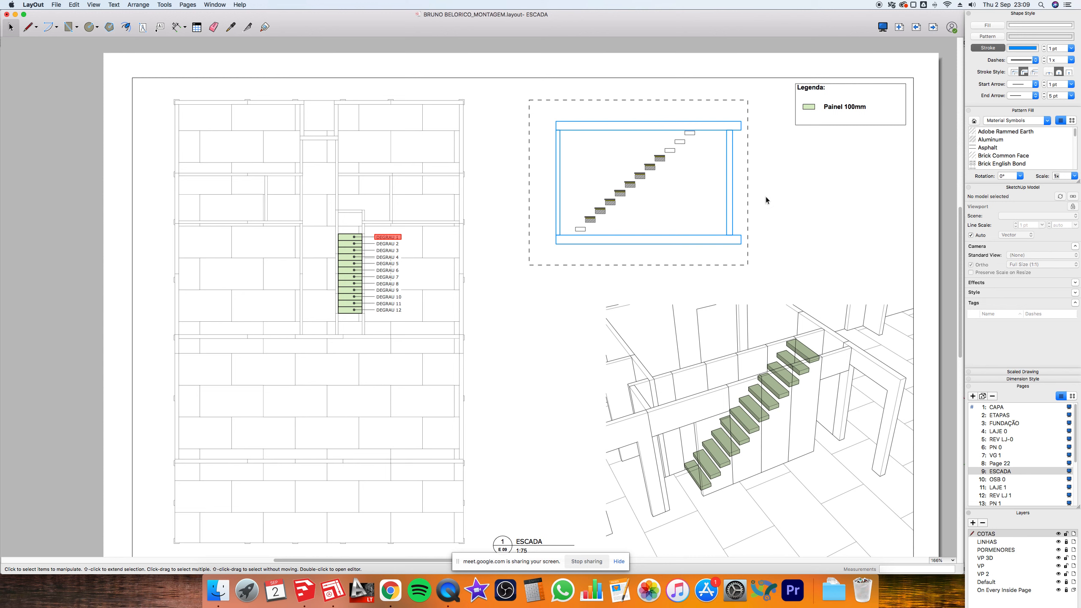
- Select the stair section viewport to show its linked 1:50 ESCADA scene
mouse_move(566, 135)
mouse_down()
mouse_move(651, 230)
mouse_move(674, 239)
mouse_up()
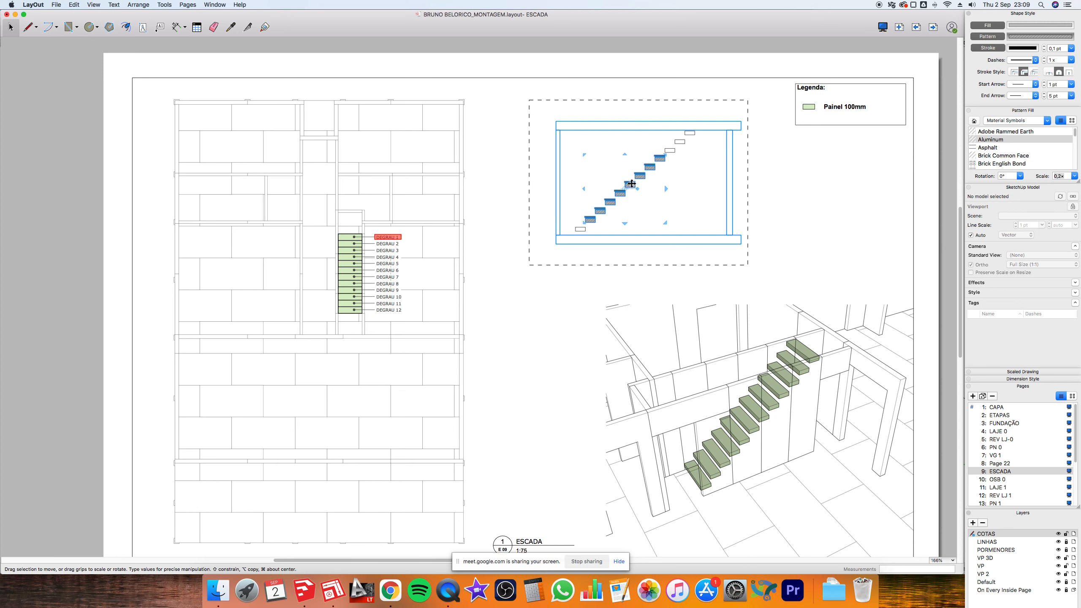
scroll(716, 180, down, 3)
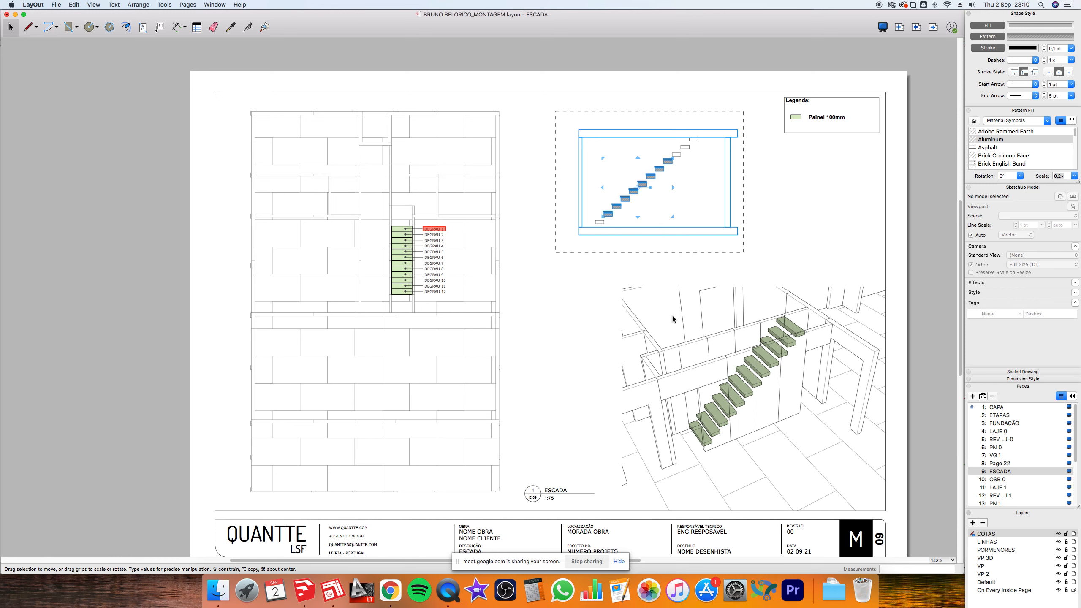
click(784, 197)
scroll(800, 180, up, 3)
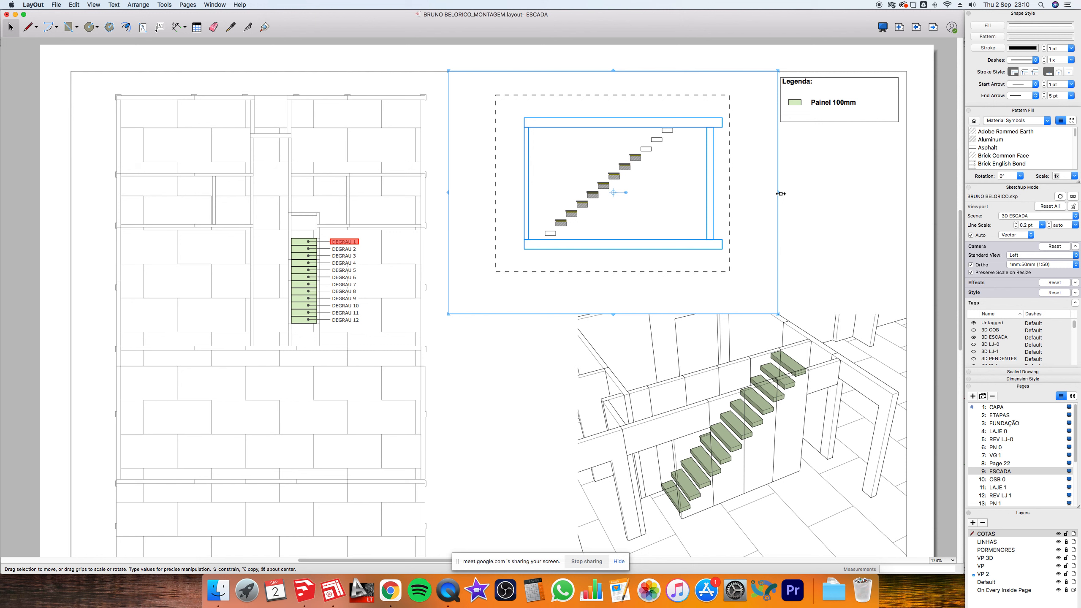
- Narrow the stair section viewport by dragging its right-middle grip leftwards, then zoom out
drag(780, 194, 636, 184)
scroll(653, 135, up, 10)
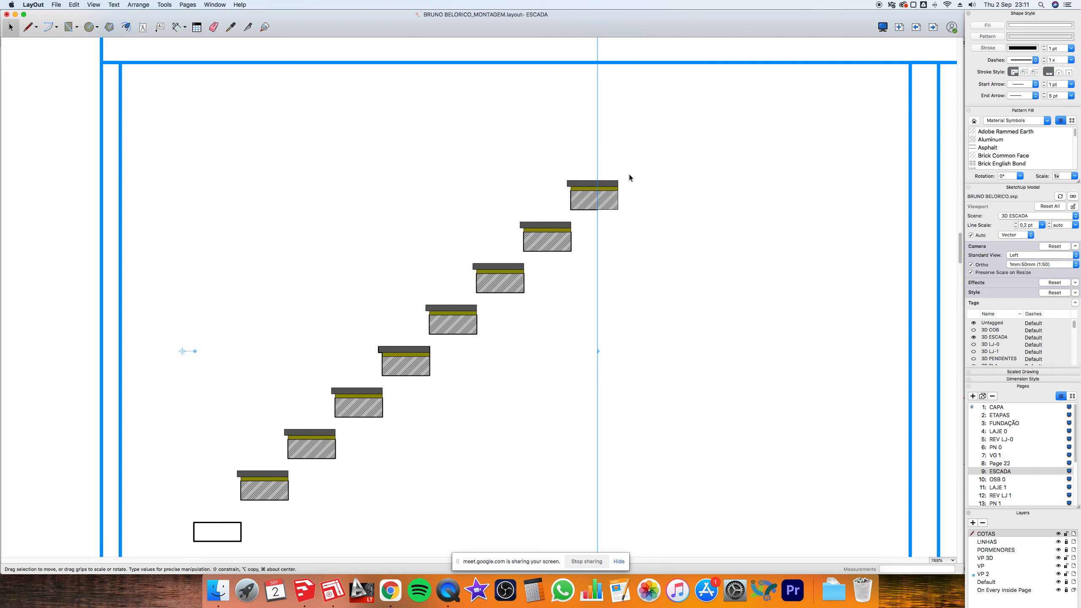
key(super+Tab)
key(super+Tab)
key(super+Tab)
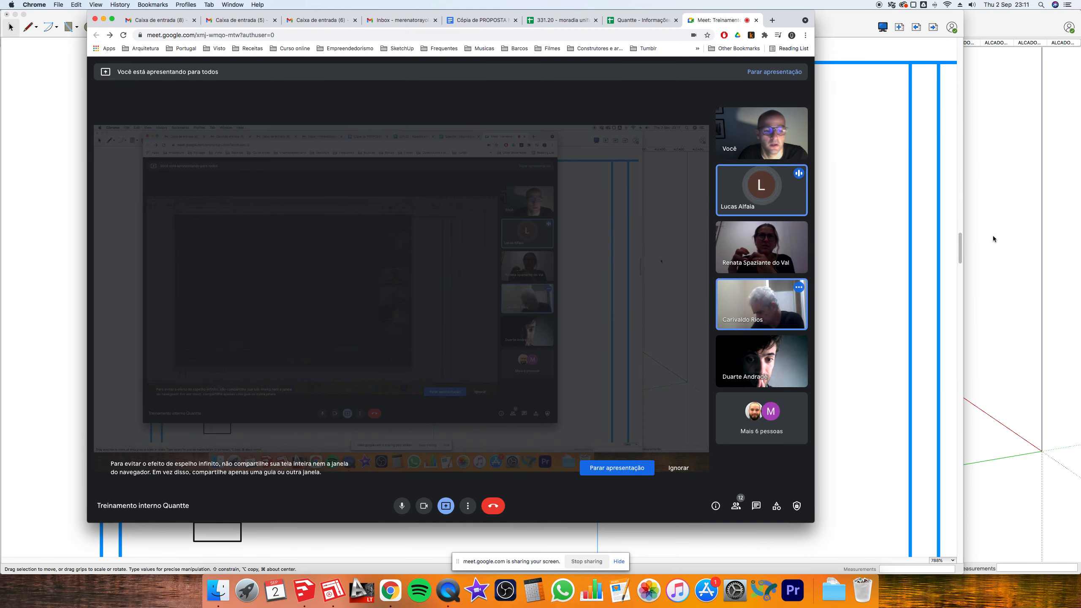
key(super+Tab)
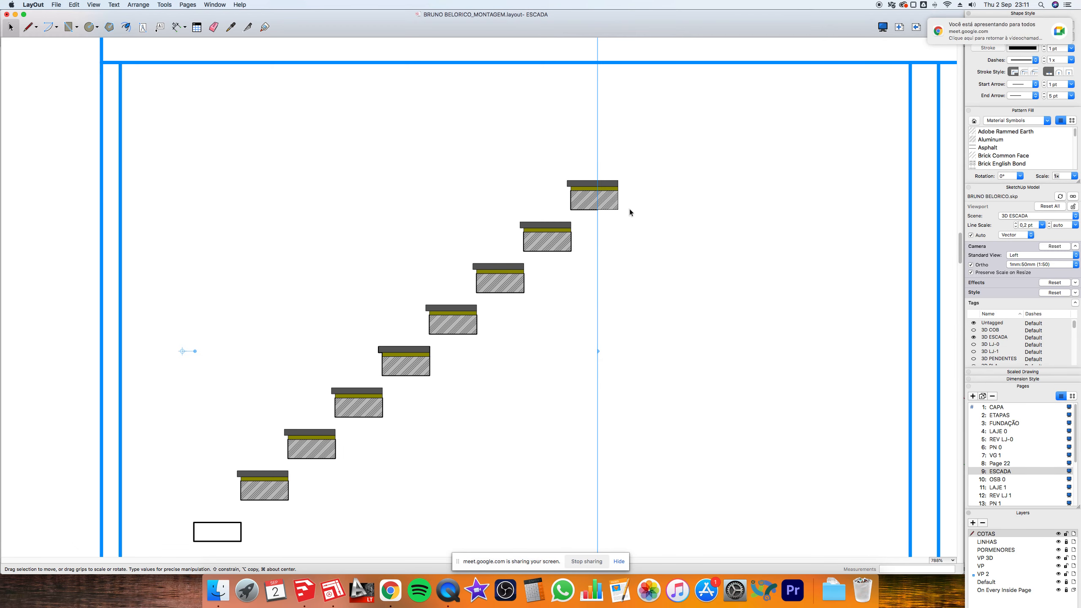
scroll(630, 210, down, 6)
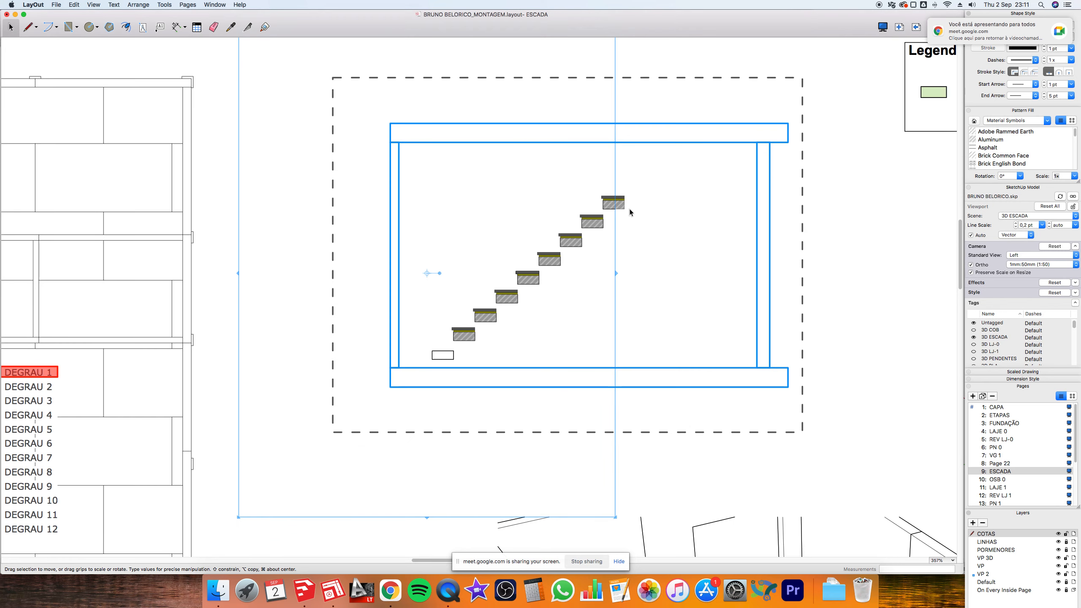
scroll(605, 262, down, 2)
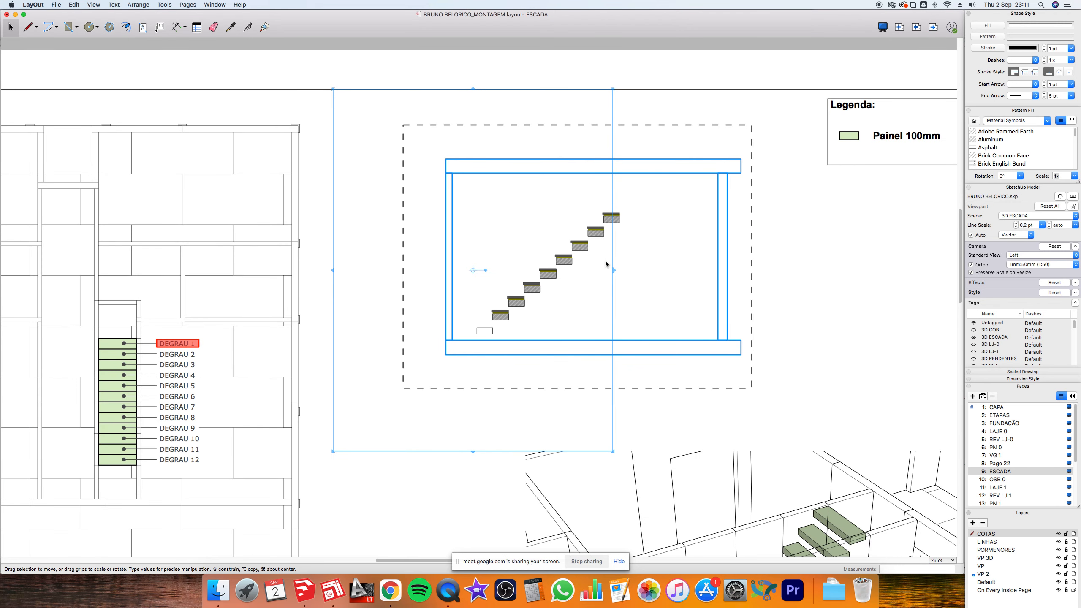
- Pull the viewport's right edge slightly closer to the staircase and deselect it
drag(608, 274, 594, 275)
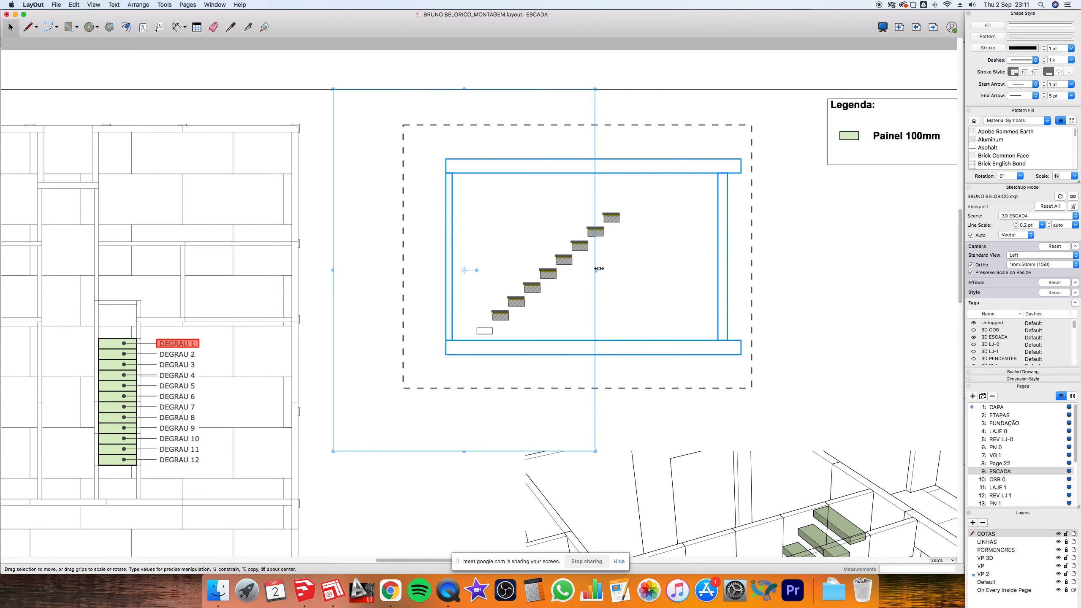
drag(599, 269, 583, 276)
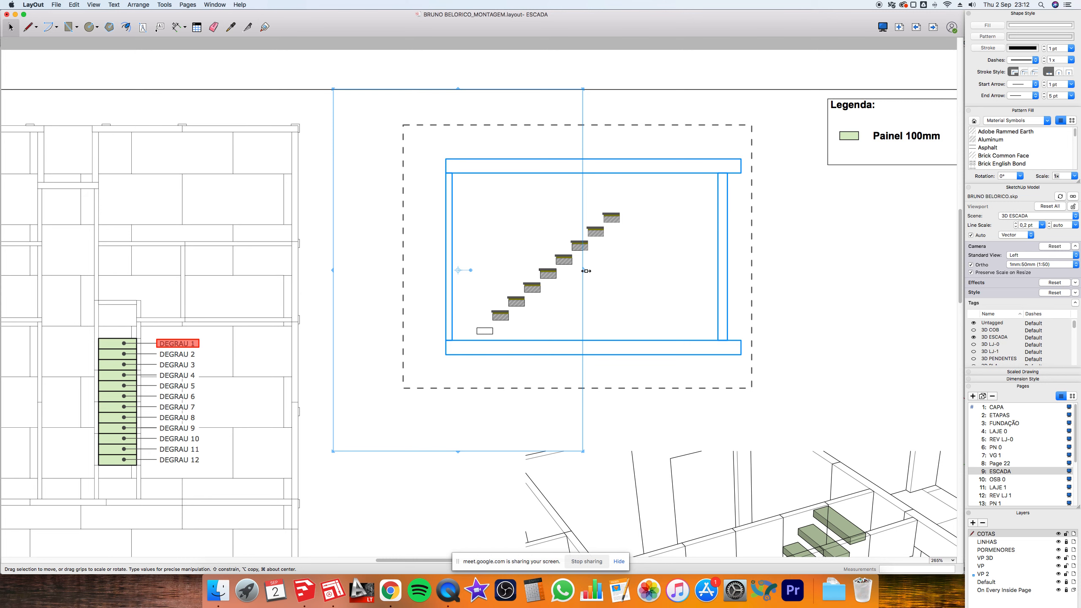
scroll(586, 270, down, 5)
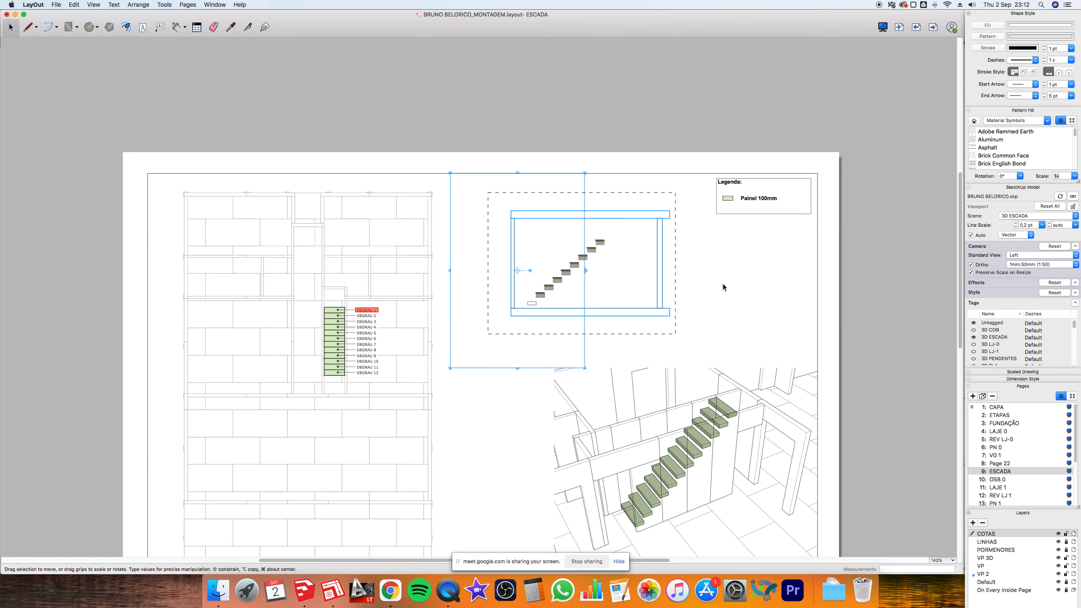
click(723, 285)
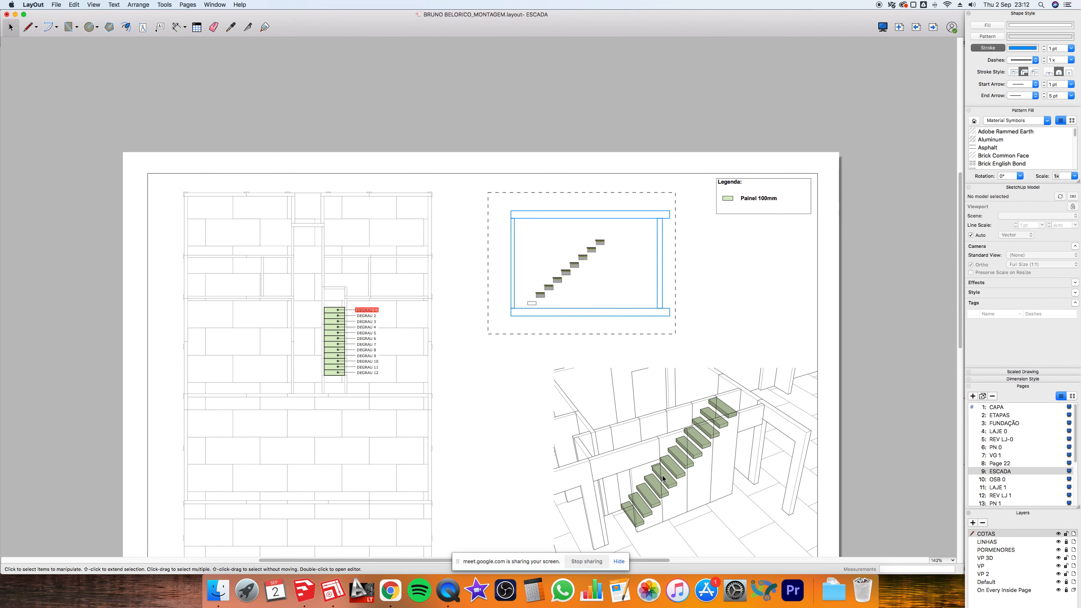
- Quick Look PREPARACAO METAWISE 08 09 2020.pdf in Finder, then switch over to Chrome
click(224, 589)
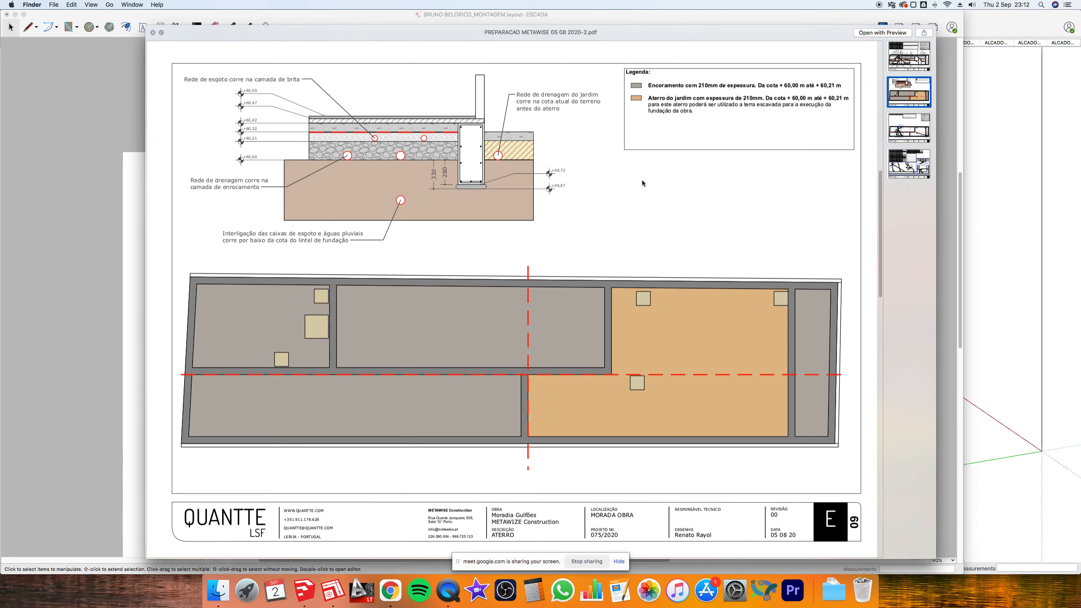
key(space)
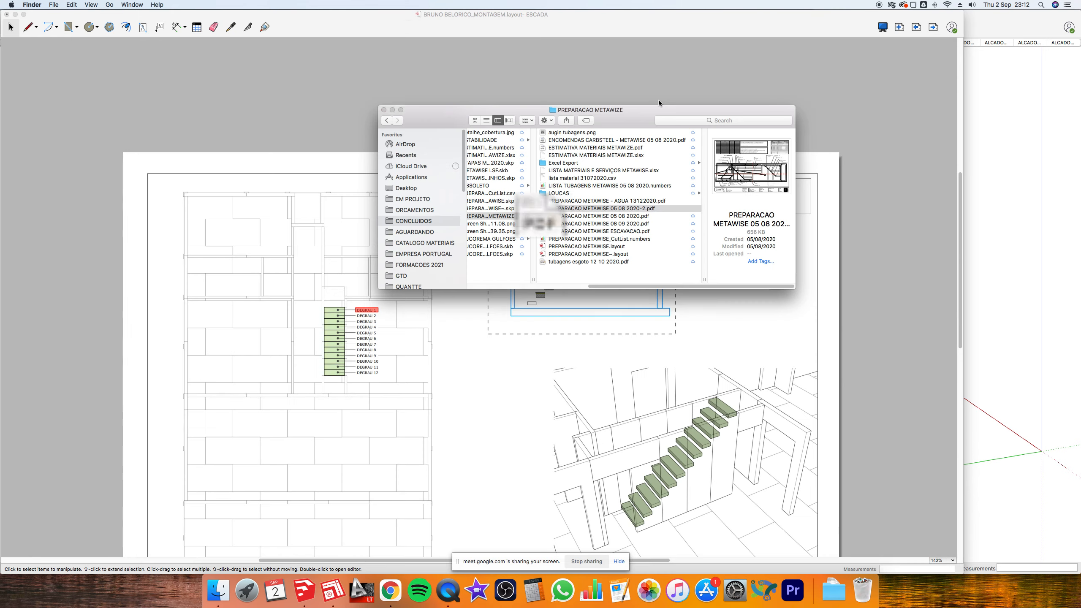
click(564, 202)
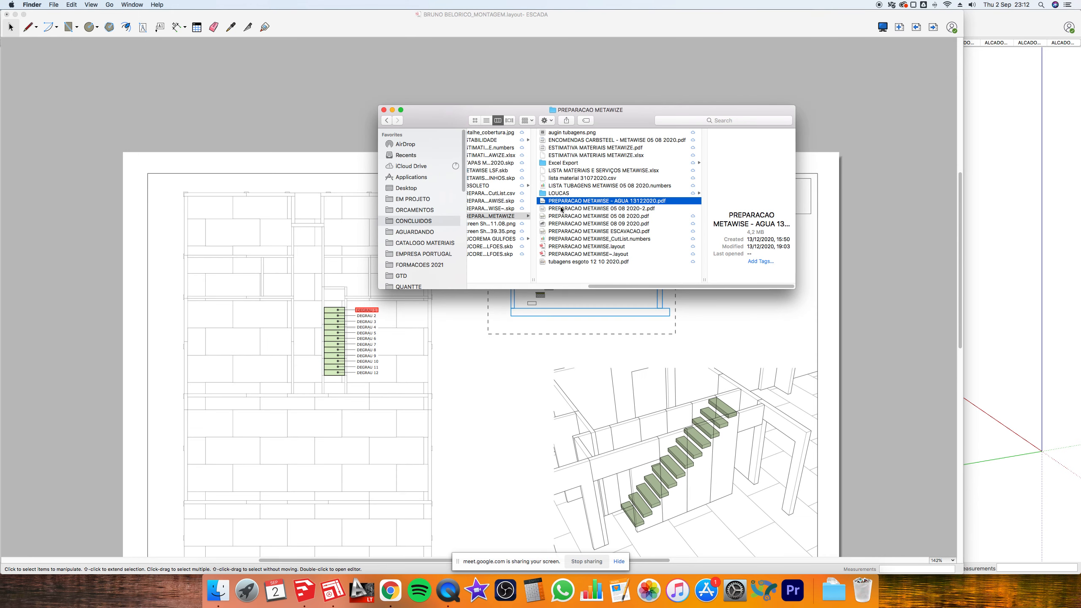
click(561, 216)
click(557, 224)
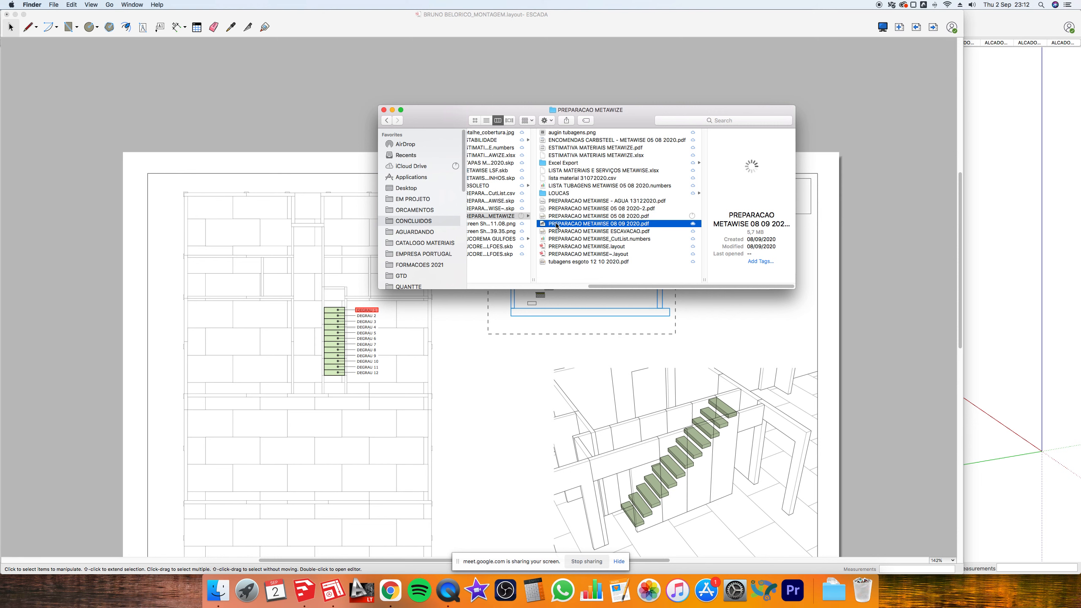
key(space)
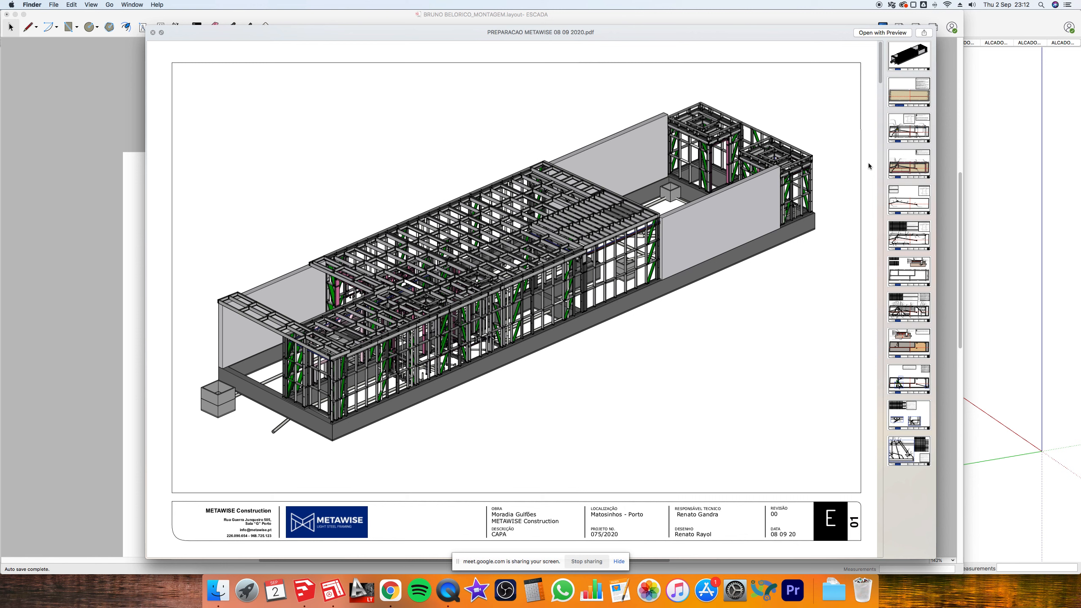
key(super+Tab)
key(super+Tab)
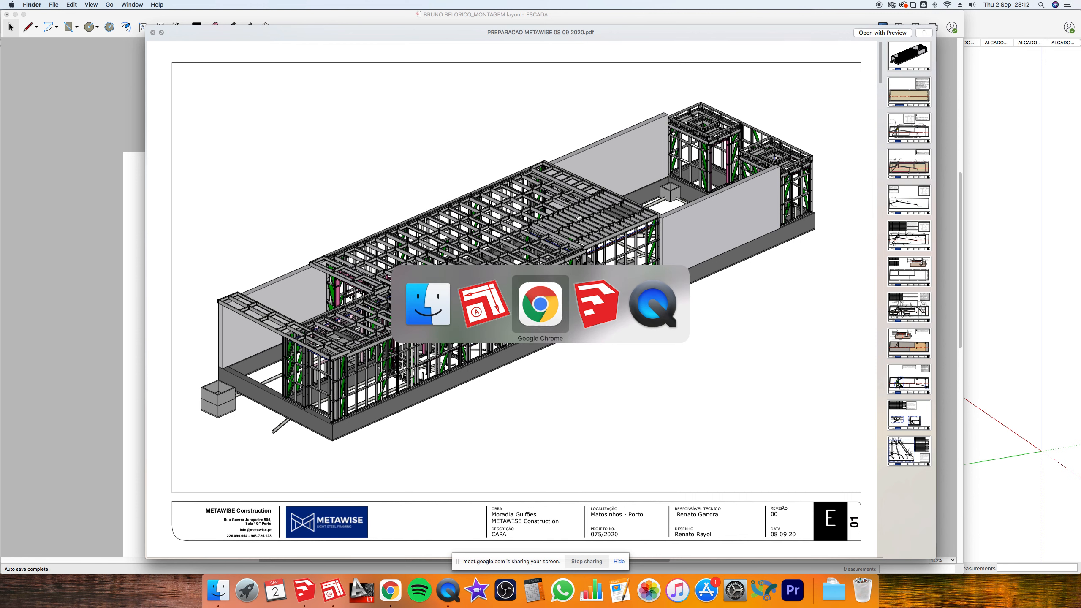
key(super+Tab)
key(super+Tab)
key(super+Tab)
key(super+Tab)
key(super+Tab)
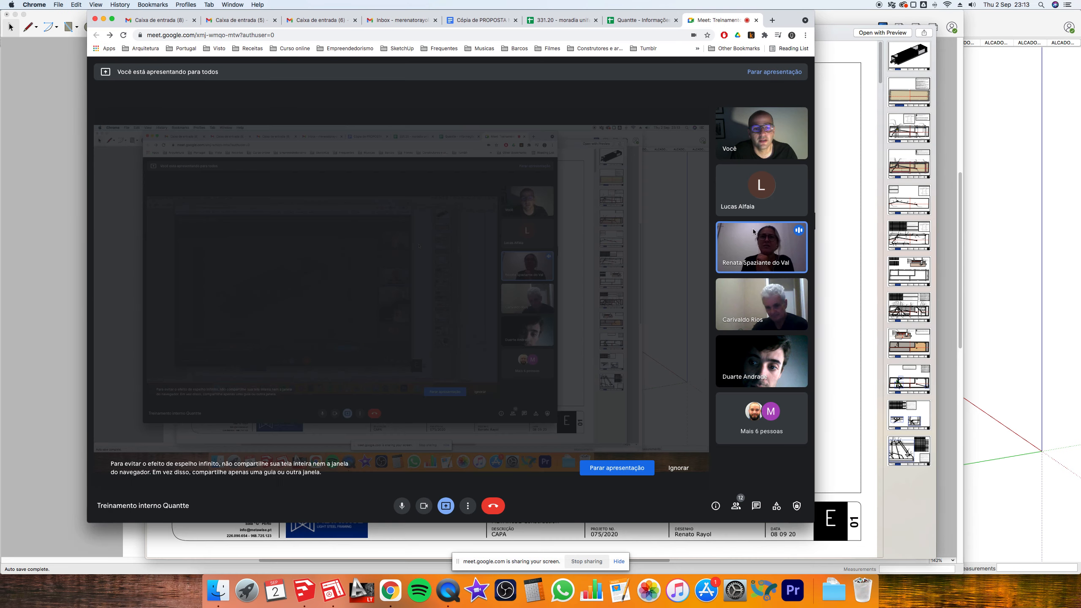
- Bring the SketchUp staircase model forward, zoom on the stairs, then return to LayOut's ESCADA page
click(1016, 160)
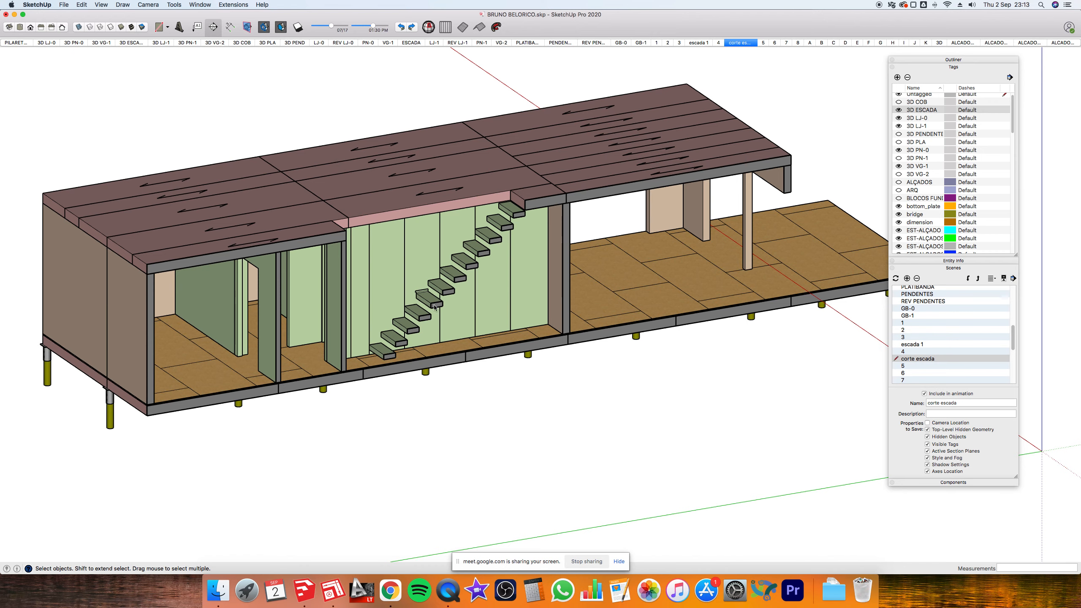
scroll(435, 307, up, 5)
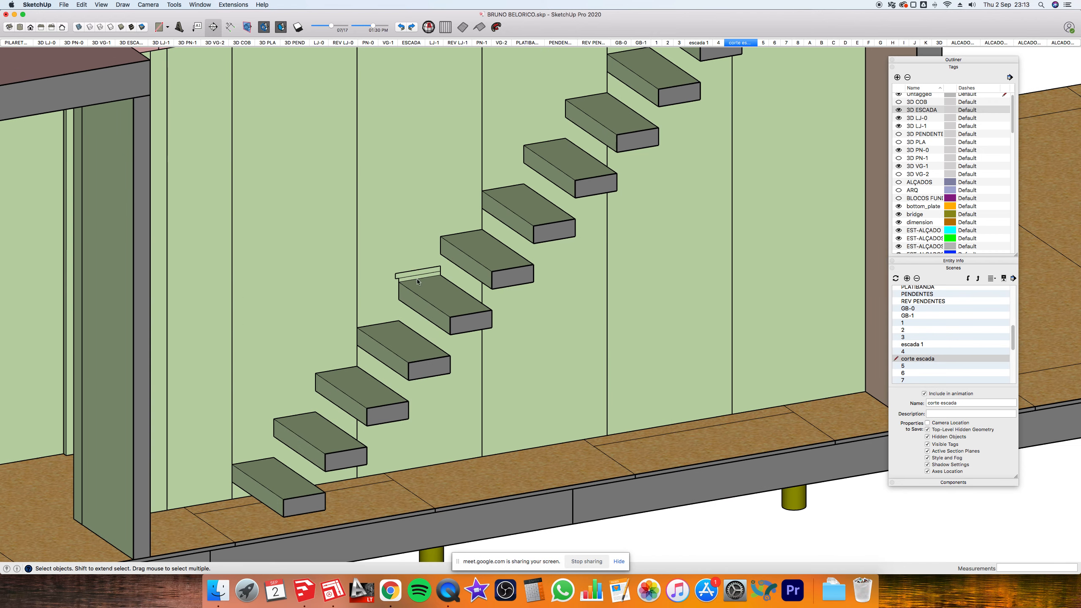
key(super+Tab)
key(Tab)
key(Tab)
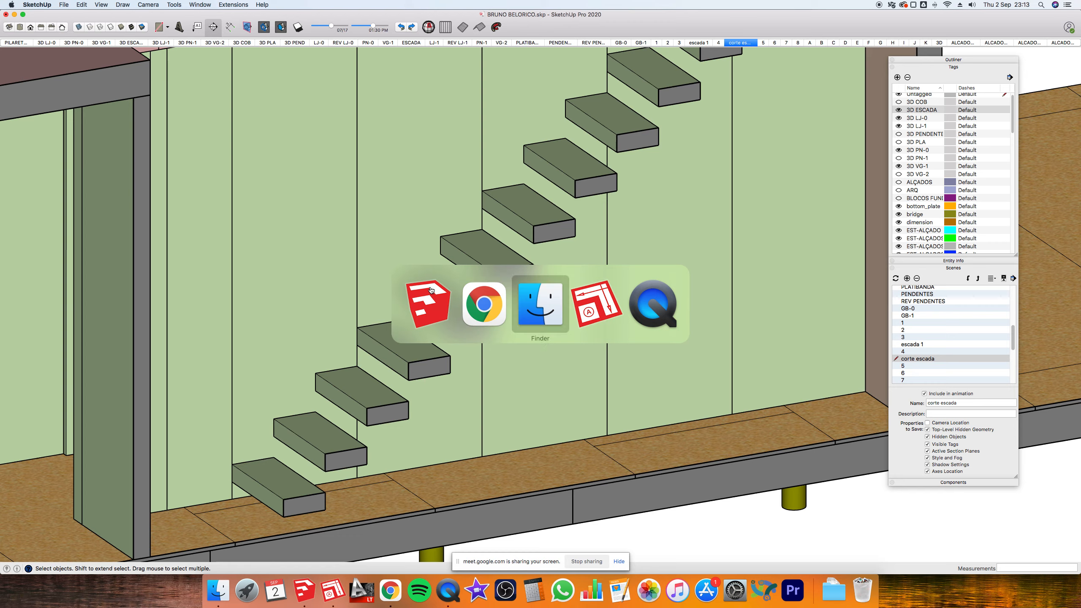
scroll(561, 286, up, 10)
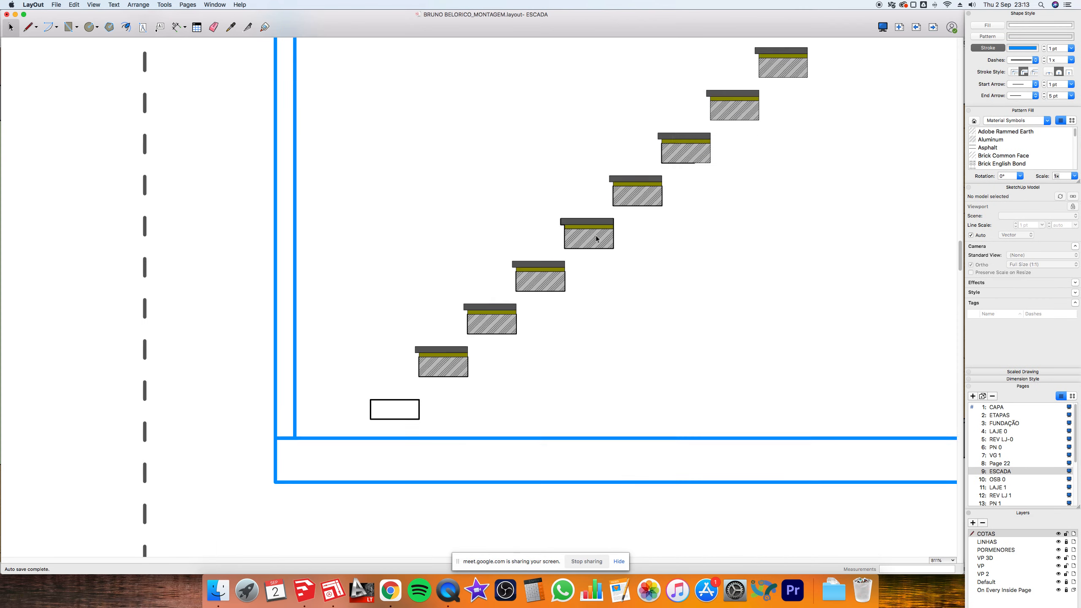
scroll(451, 366, down, 6)
- Move the selected stair viewport left, then delete it
mouse_move(453, 360)
mouse_down()
mouse_move(291, 330)
mouse_move(302, 267)
mouse_move(314, 283)
mouse_up()
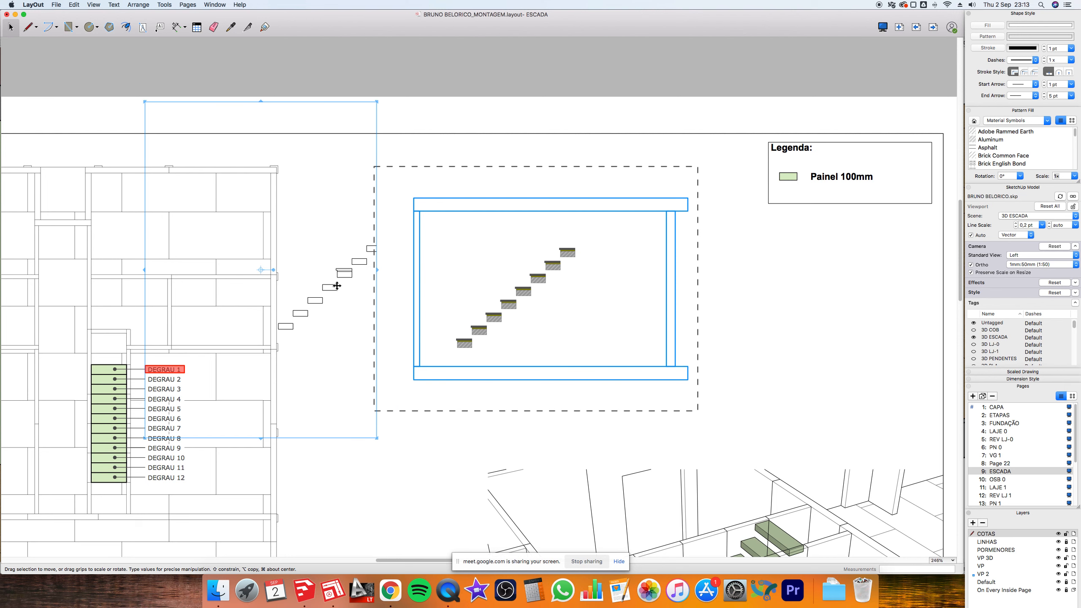
key(Delete)
scroll(567, 250, down, 3)
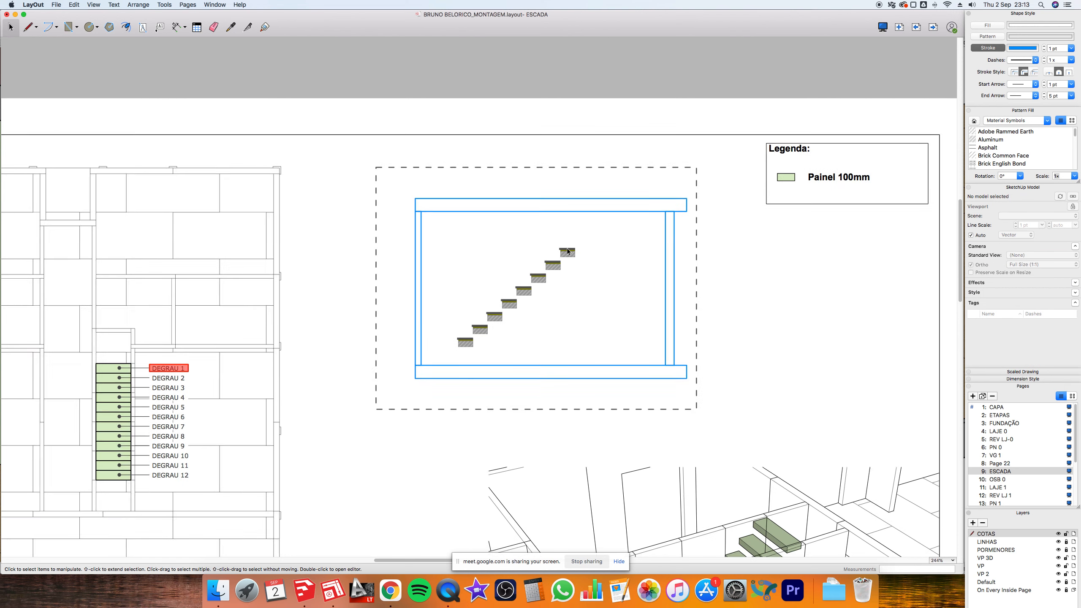
scroll(590, 258, down, 5)
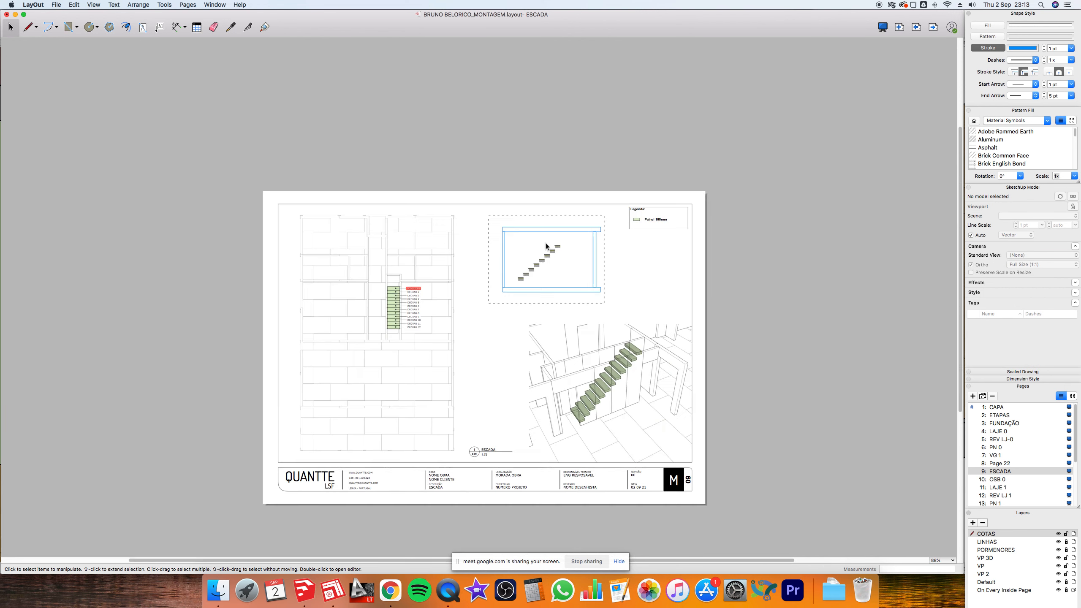
scroll(604, 419, up, 4)
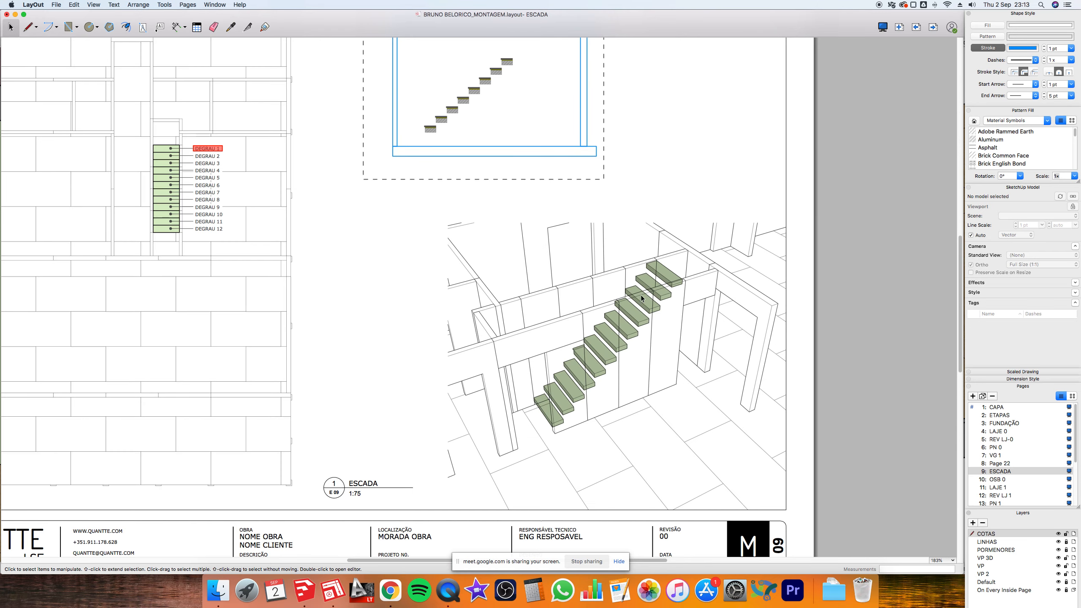
- Select the 3D stair viewport and move it up the ESCADA page
click(687, 283)
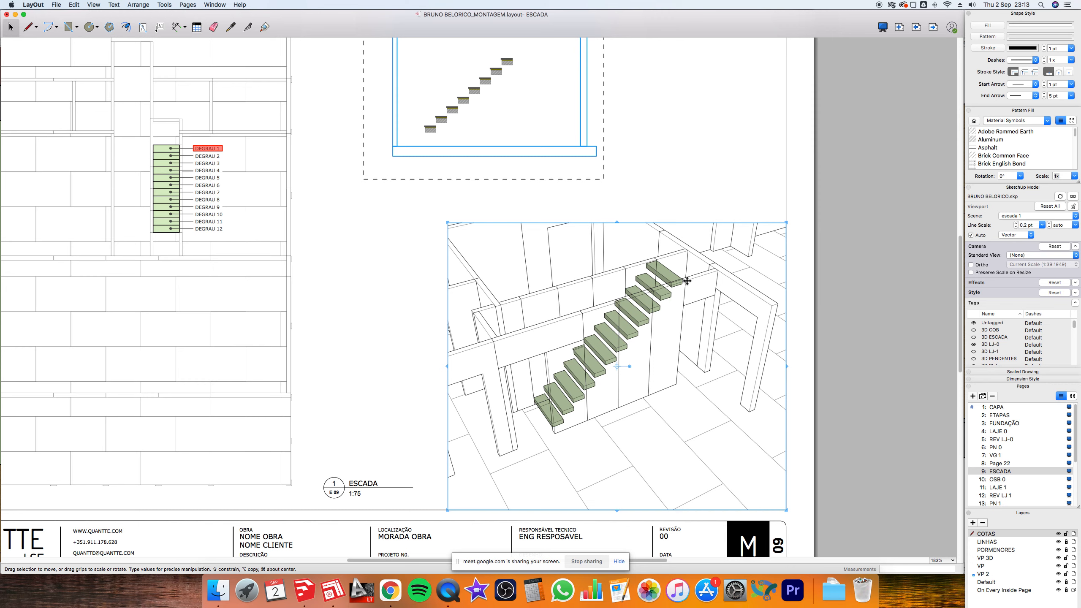
scroll(642, 321, down, 2)
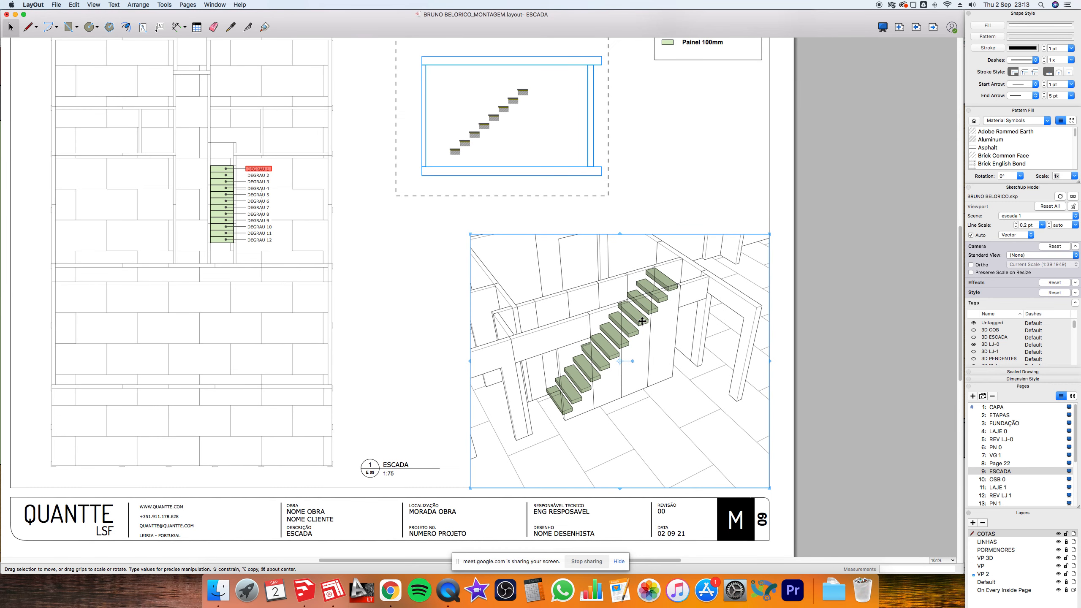
click(714, 205)
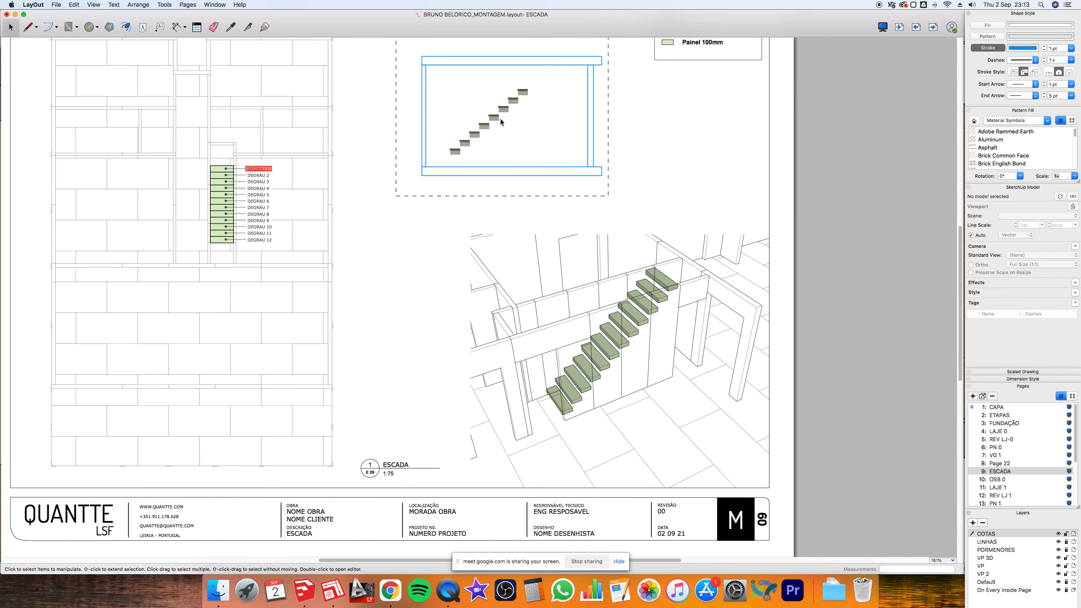
scroll(514, 90, up, 3)
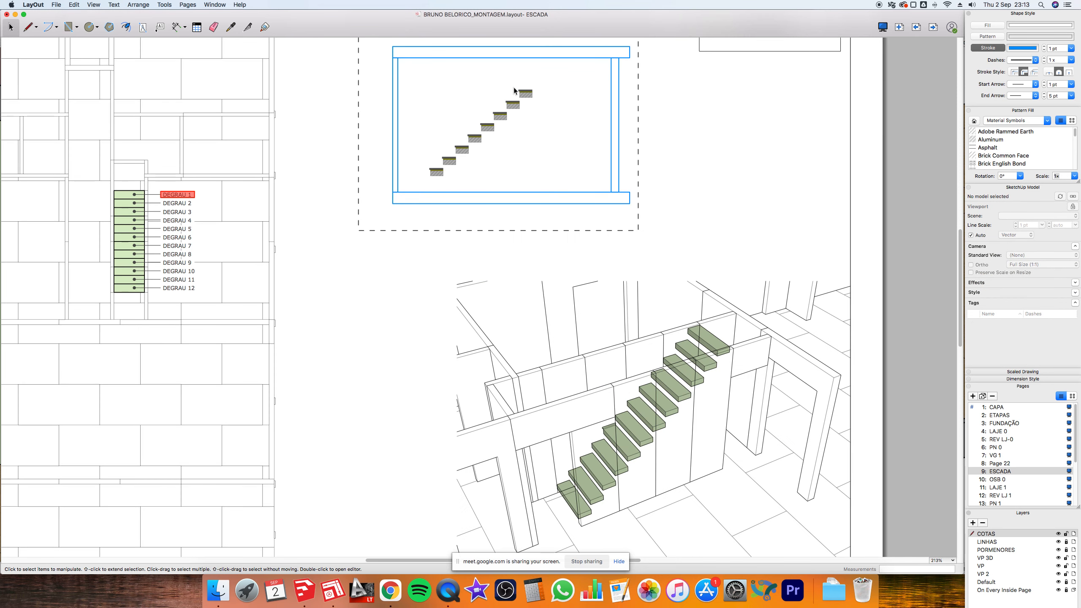
scroll(514, 91, up, 2)
click(613, 220)
scroll(613, 218, down, 2)
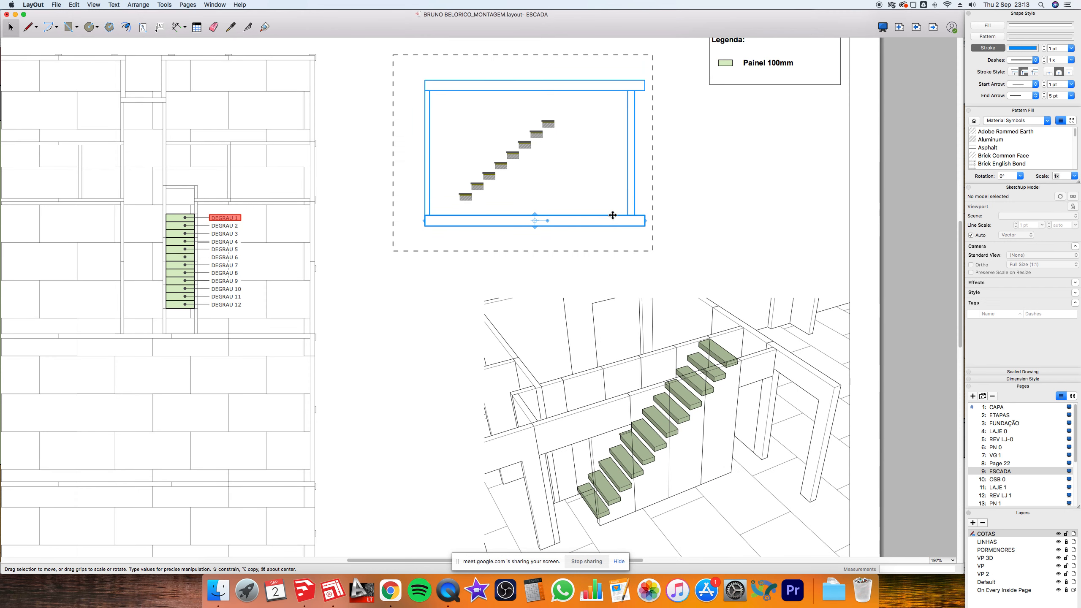
click(719, 315)
drag(713, 307, 718, 164)
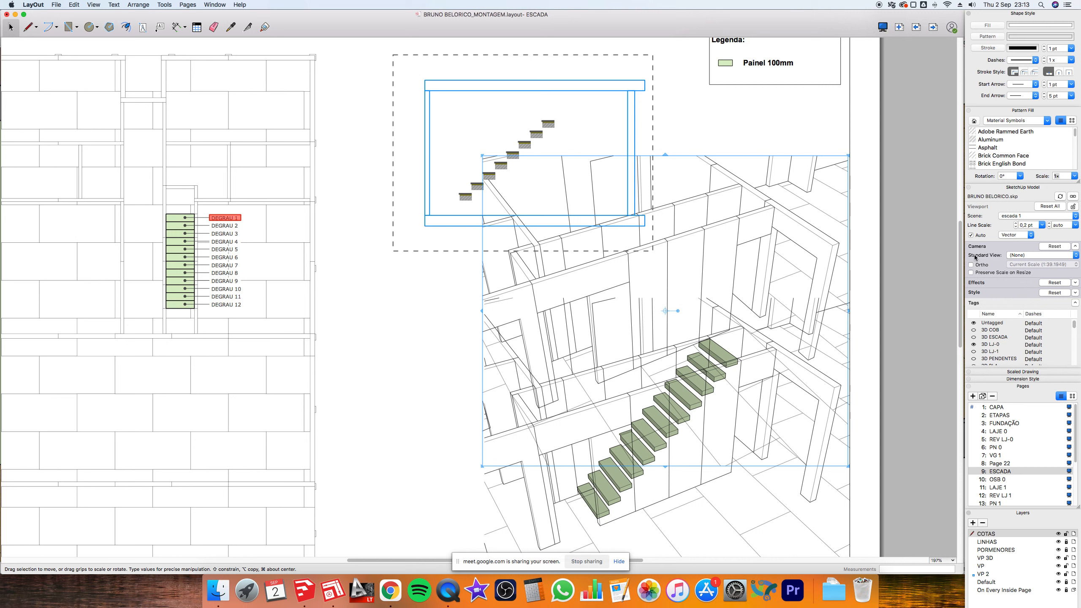
- Make the 3D viewport orthographic at 1:50 scale in Left view and move it higher
click(971, 265)
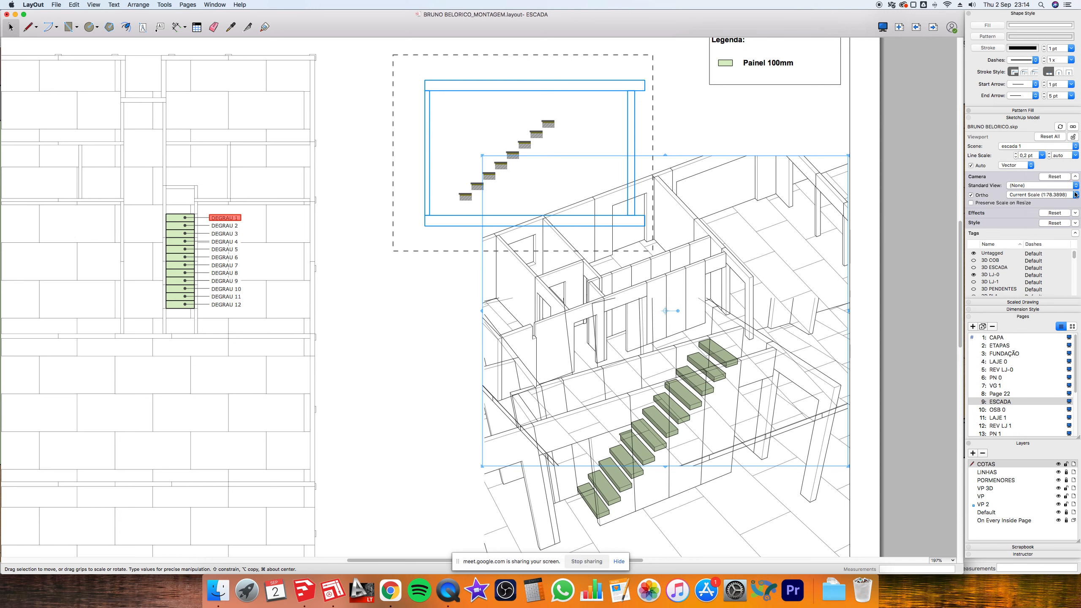
click(1064, 196)
click(1060, 189)
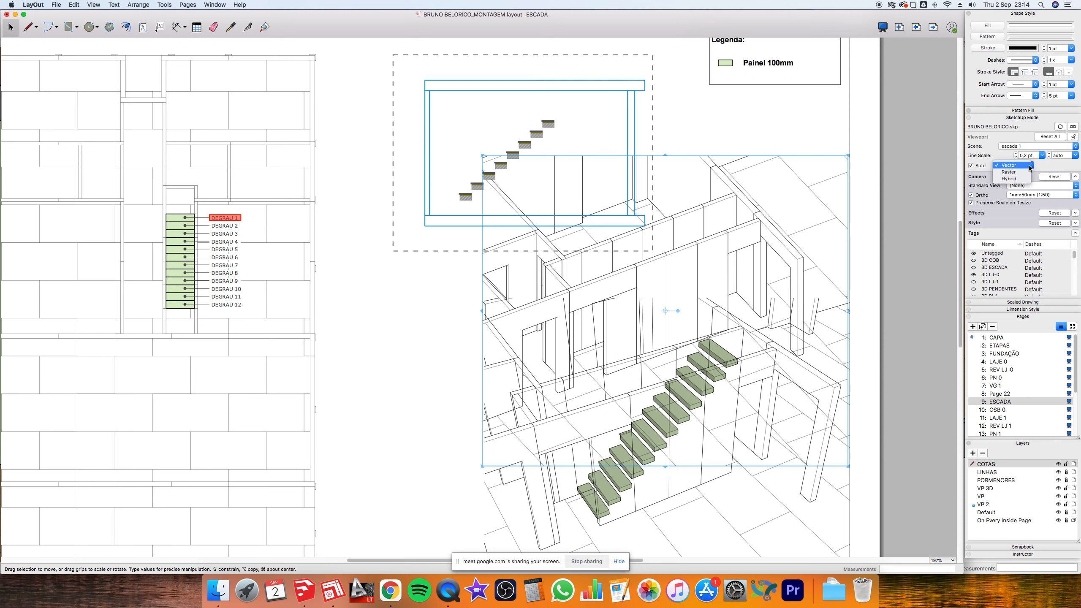
click(1041, 186)
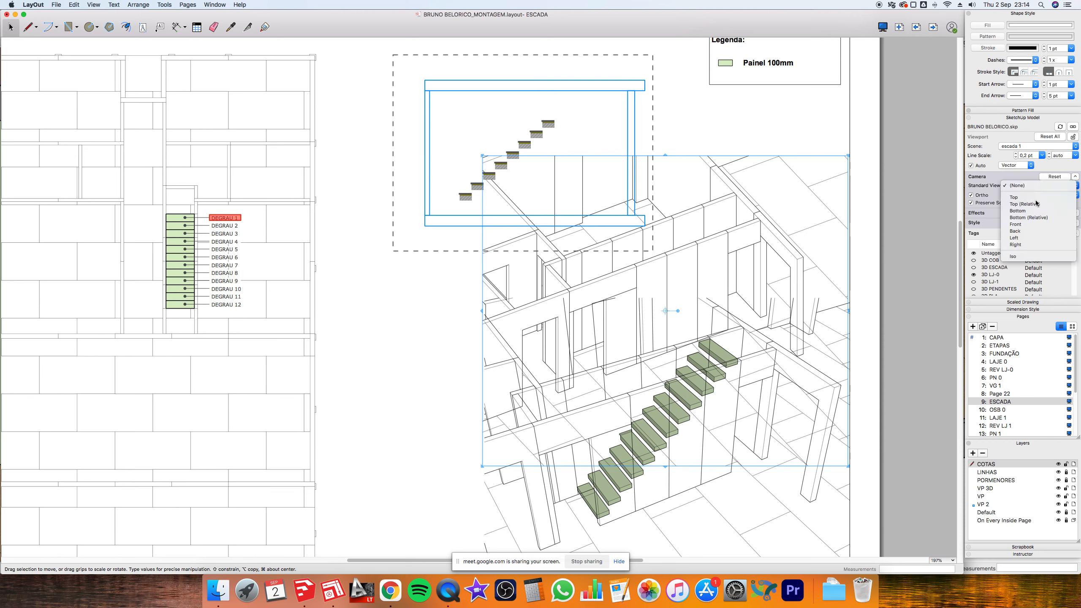
click(1021, 237)
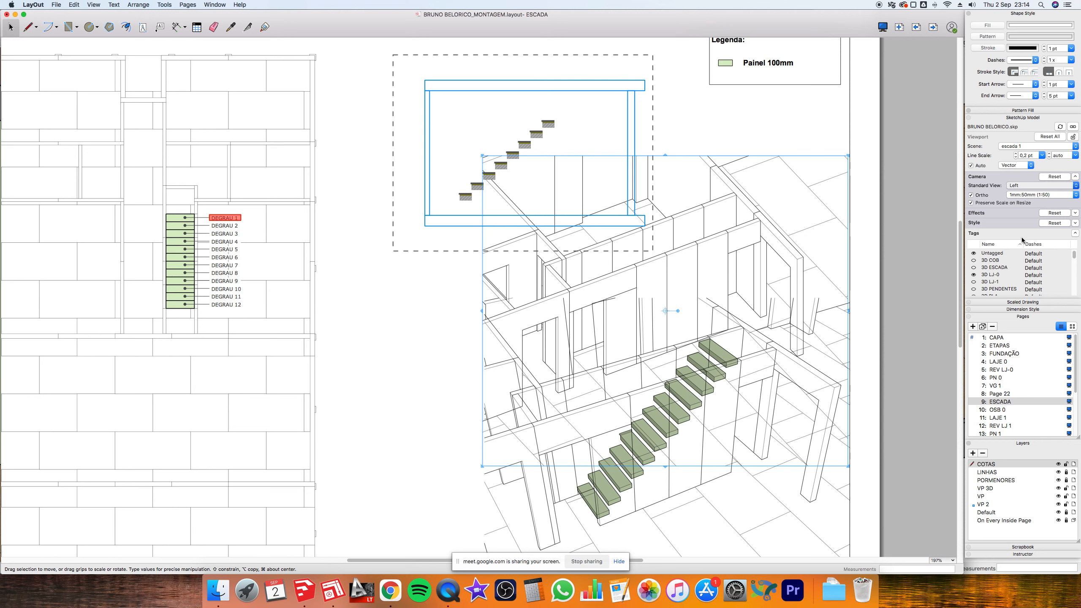
drag(761, 158, 773, 92)
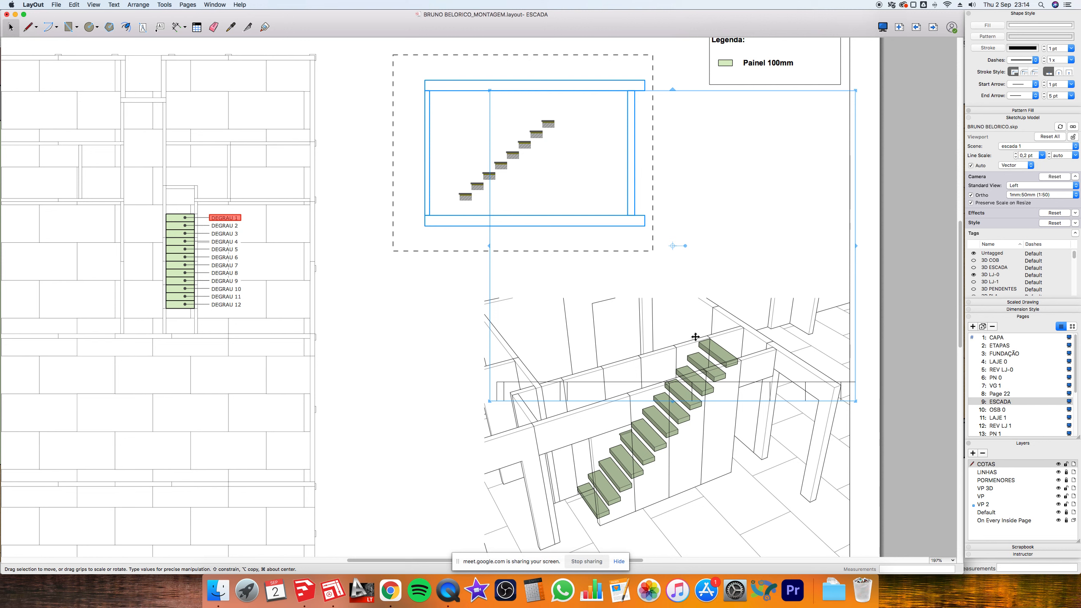
- Orbit the viewport's model into a side elevation and zoom in
double_click(663, 385)
drag(682, 337, 702, 394)
scroll(702, 393, up, 3)
scroll(620, 379, up, 3)
click(389, 366)
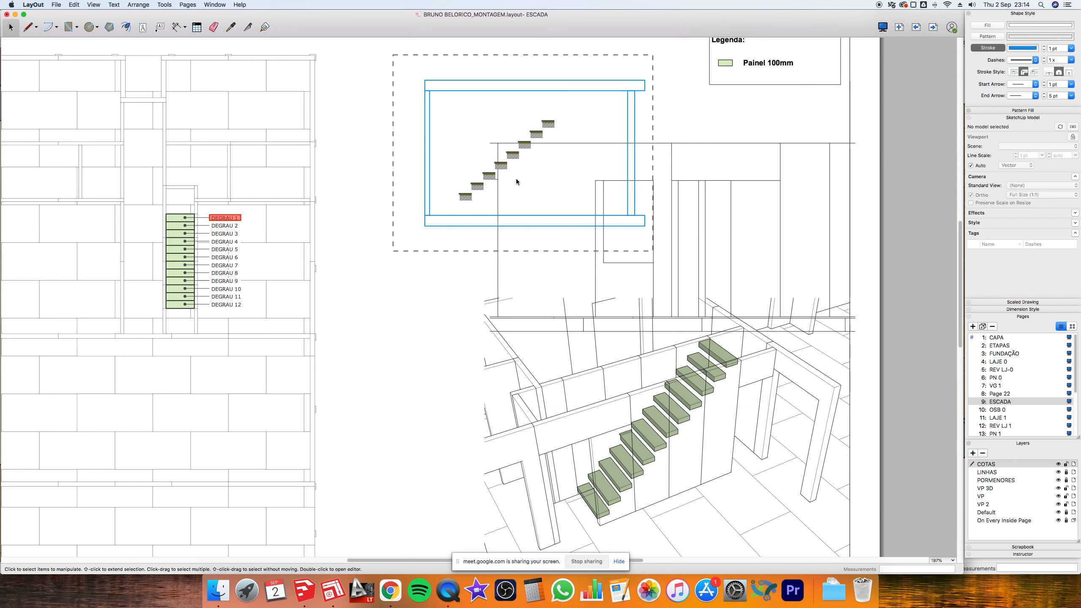
- Reset the escada 1 viewport to 1:50, then delete the lower 3D ESCADA view
click(730, 142)
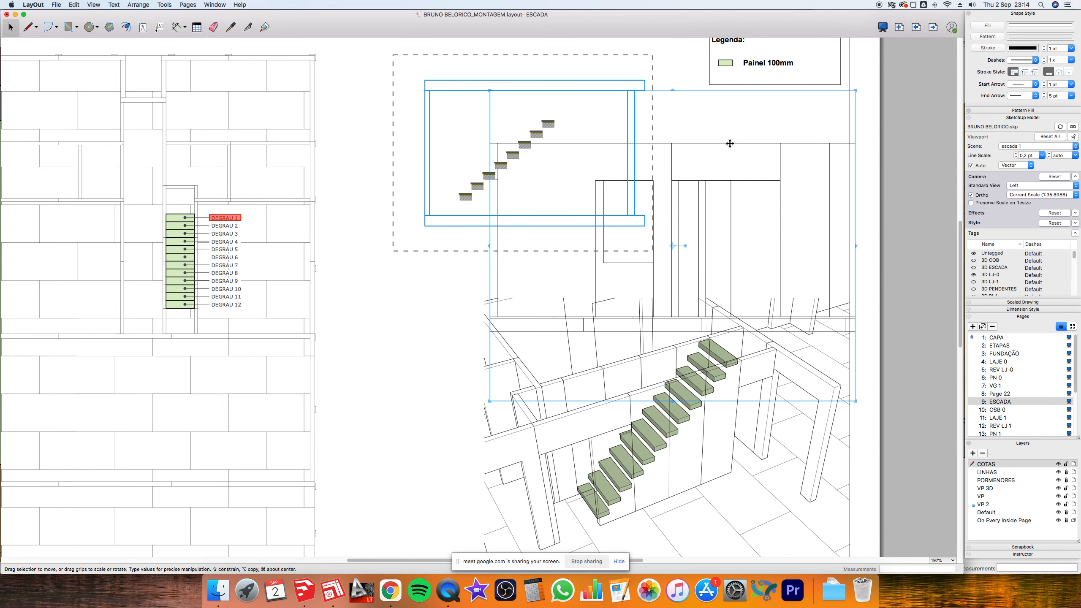
click(1052, 200)
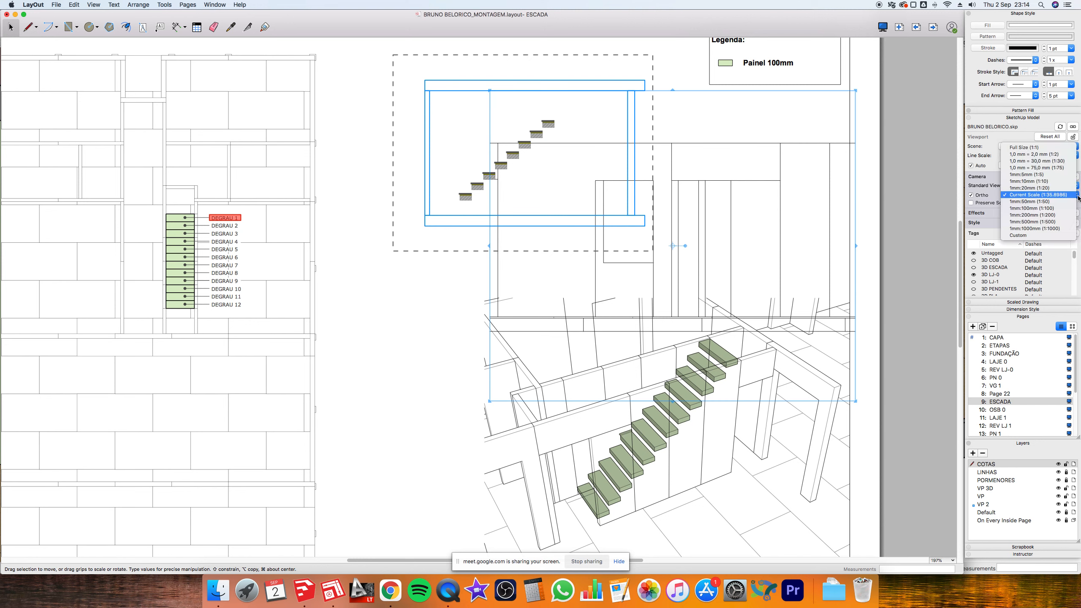
click(1062, 203)
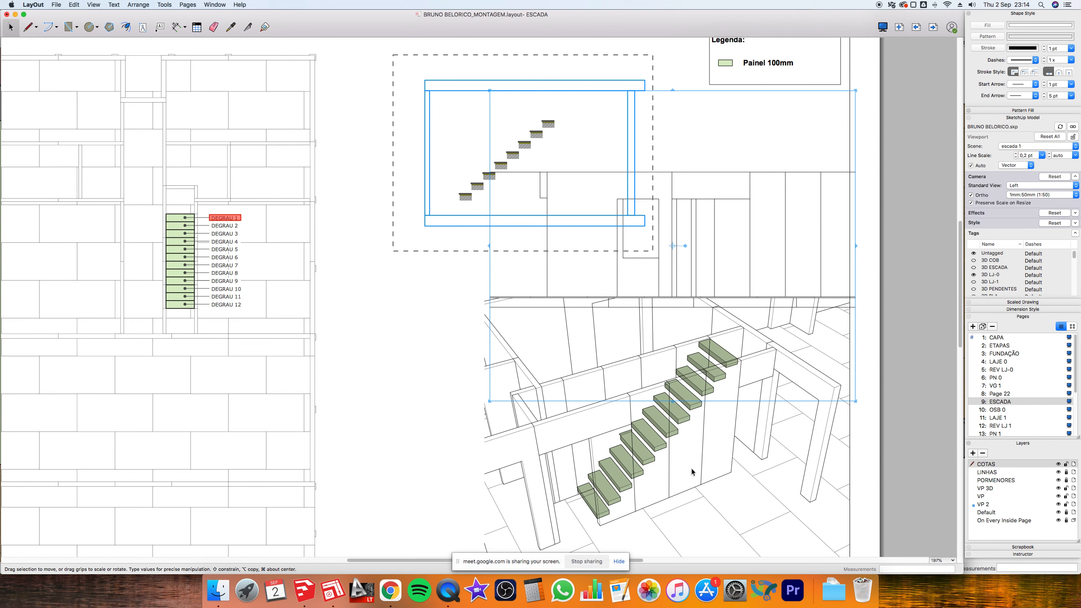
click(703, 459)
key(Delete)
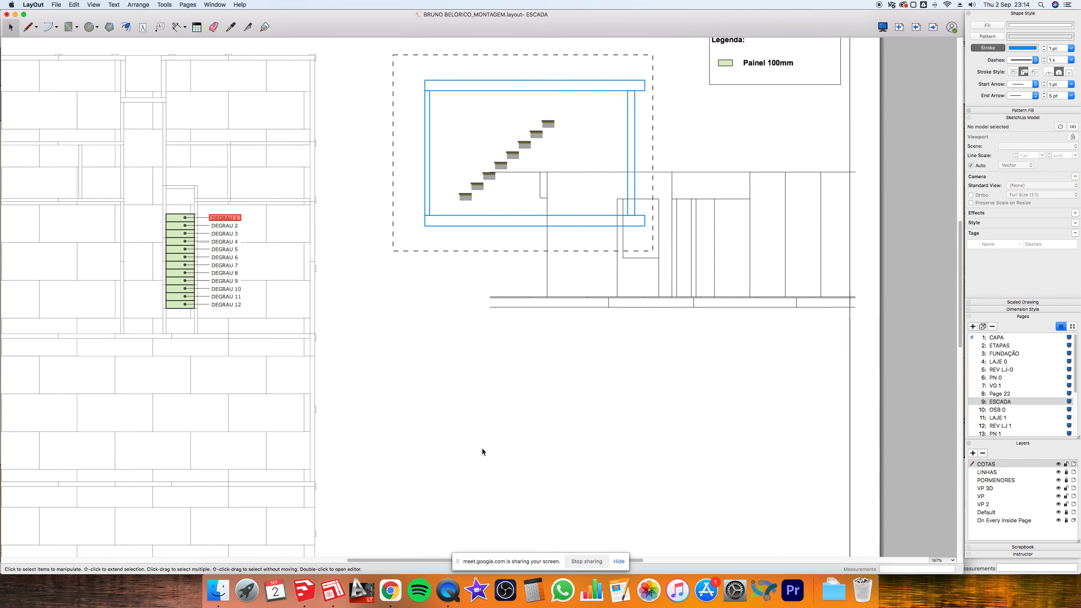
- Move the elevation view below the stair plan and start a line at its corner
drag(769, 296, 716, 441)
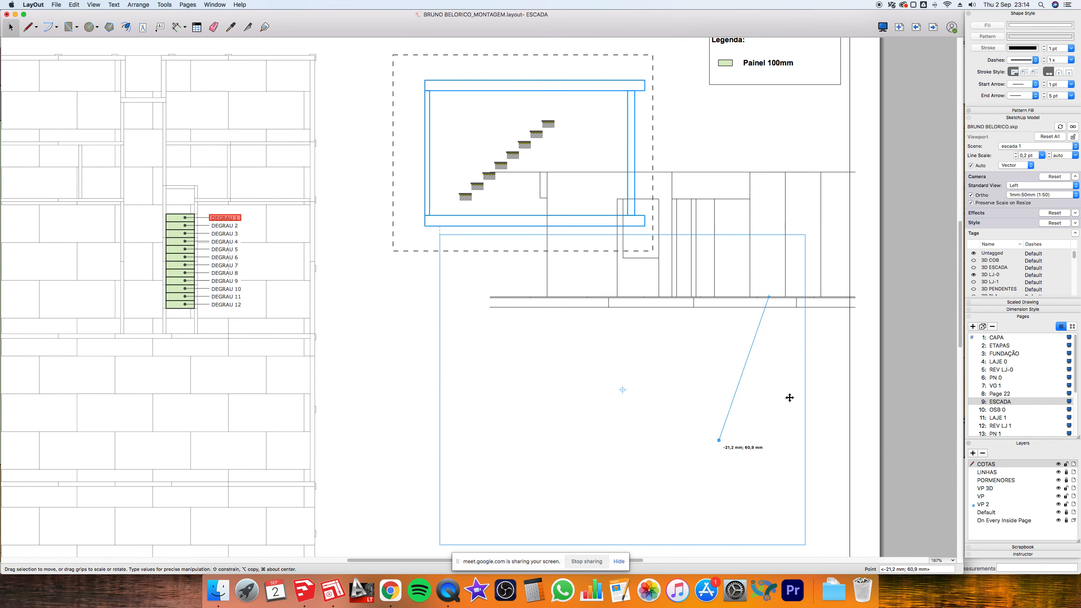
click(836, 325)
key(l)
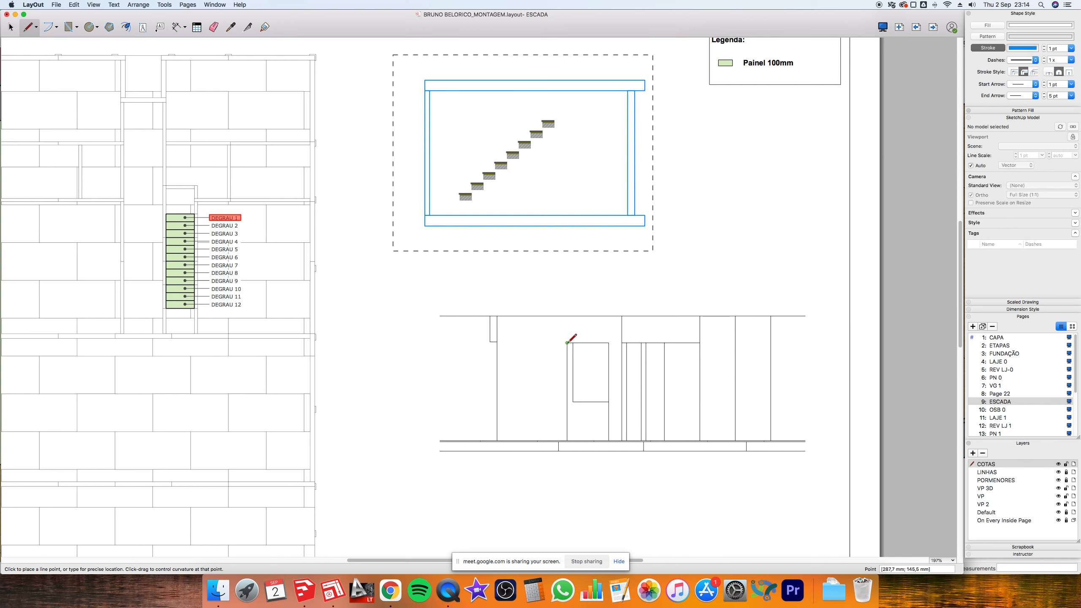
click(567, 343)
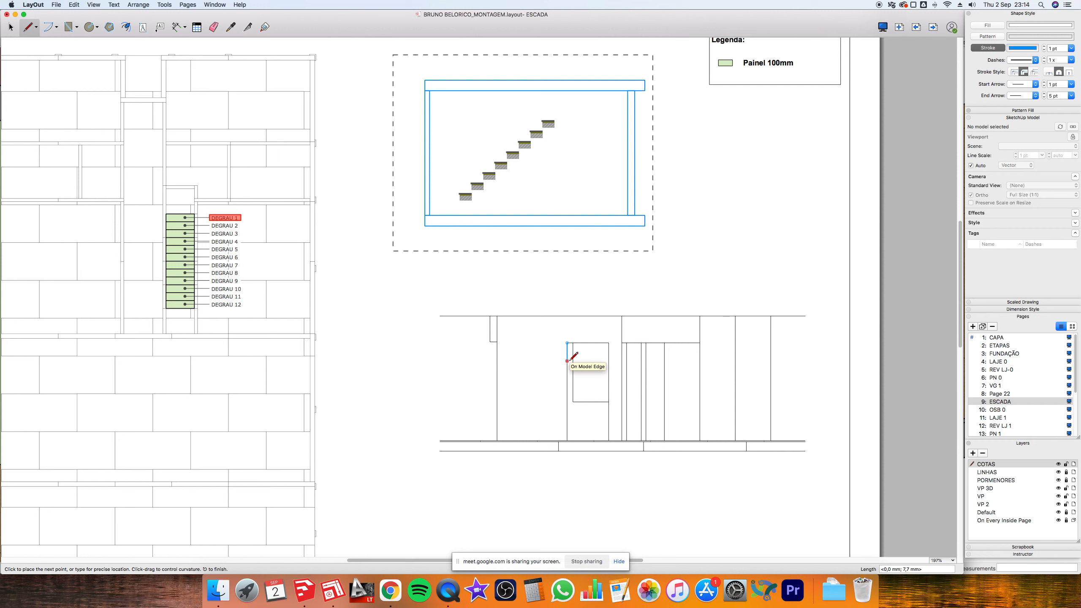
- Collapse the model, dimension style, pages and layers tray panels, then open the Window menu
click(1028, 120)
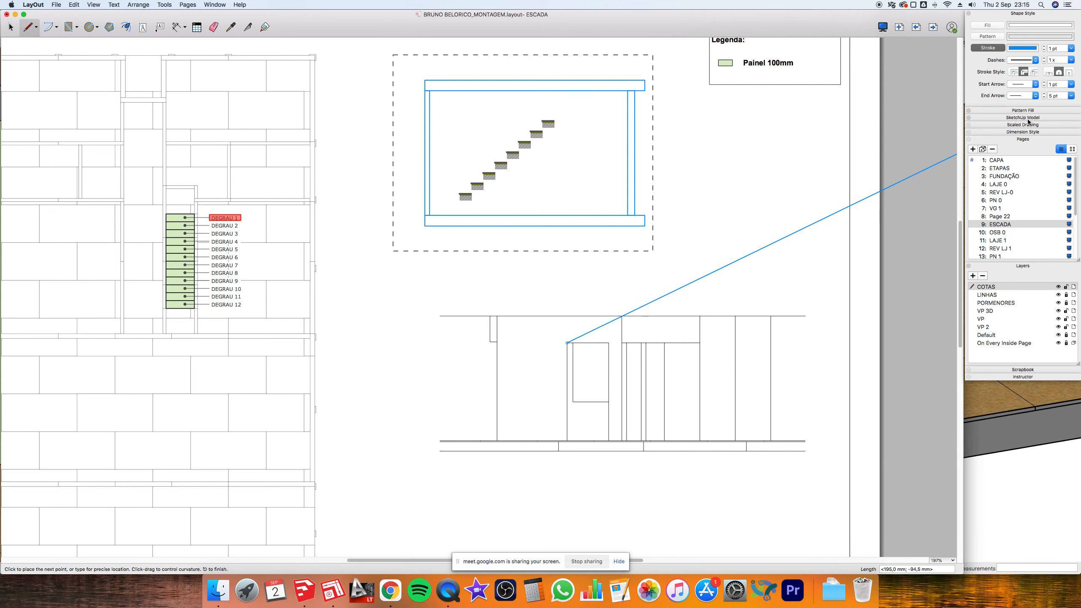
click(1009, 133)
click(1009, 133)
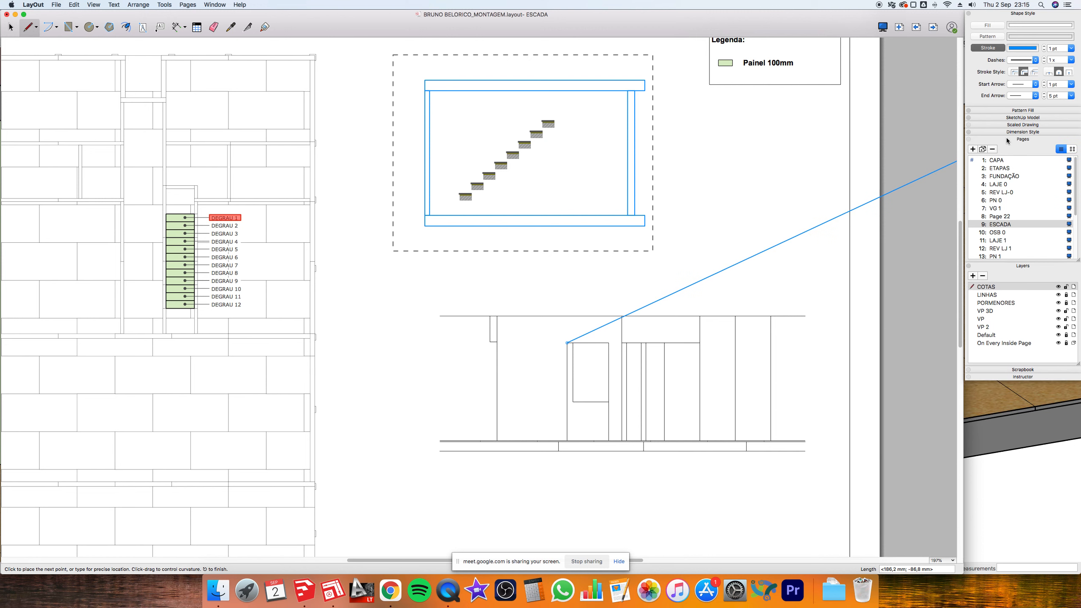
click(1009, 139)
click(1008, 148)
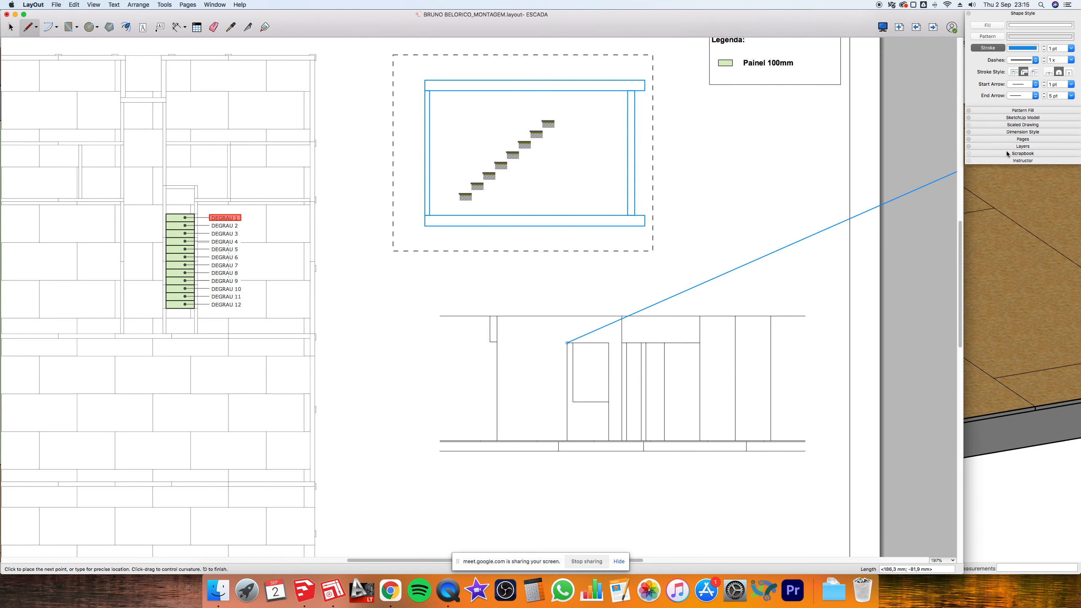
click(1006, 161)
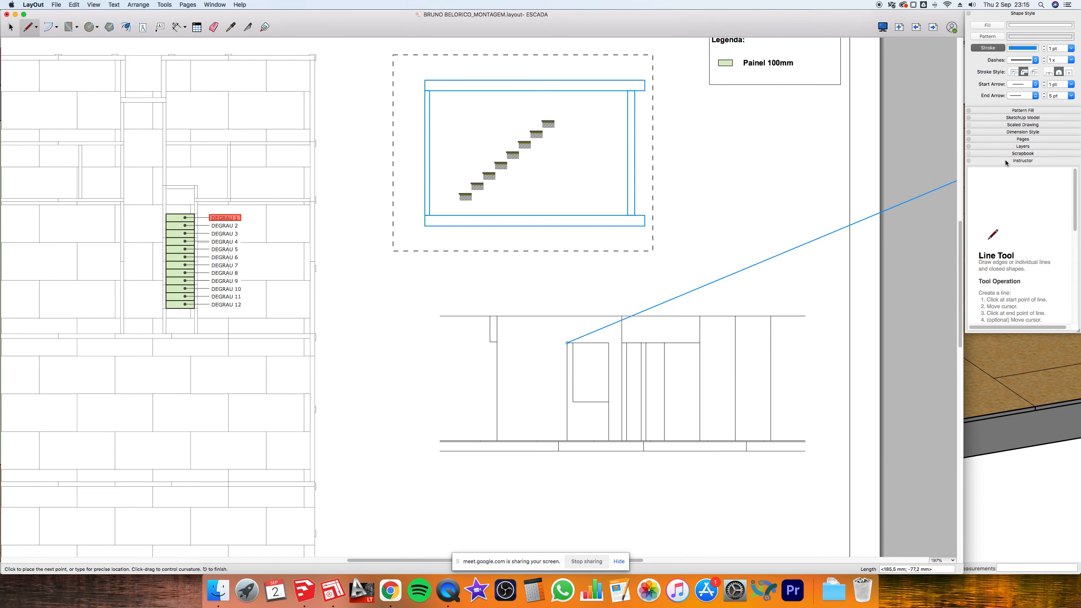
click(1007, 161)
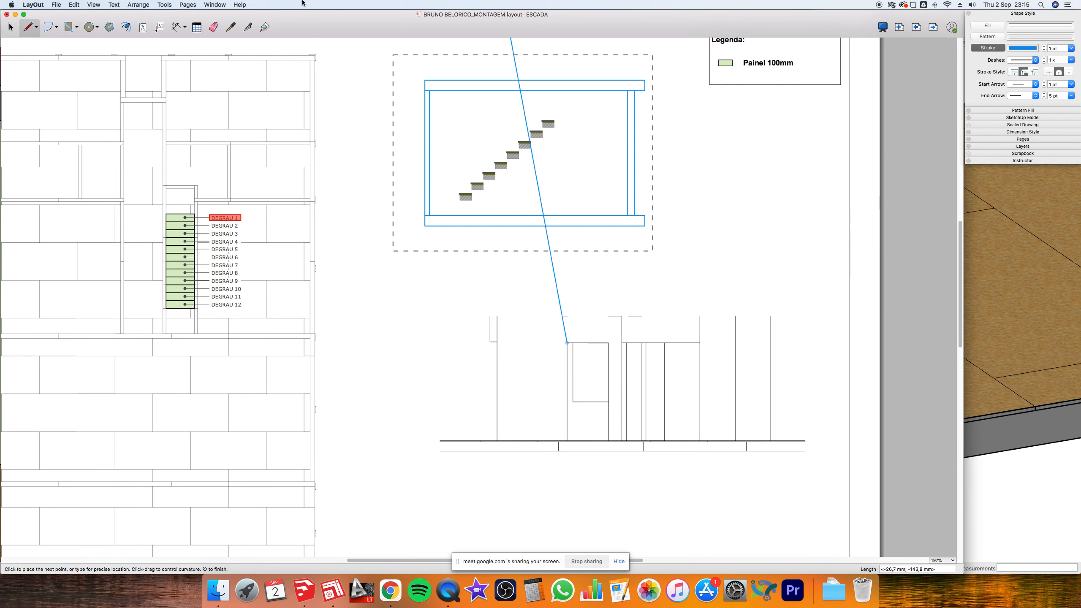
click(210, 5)
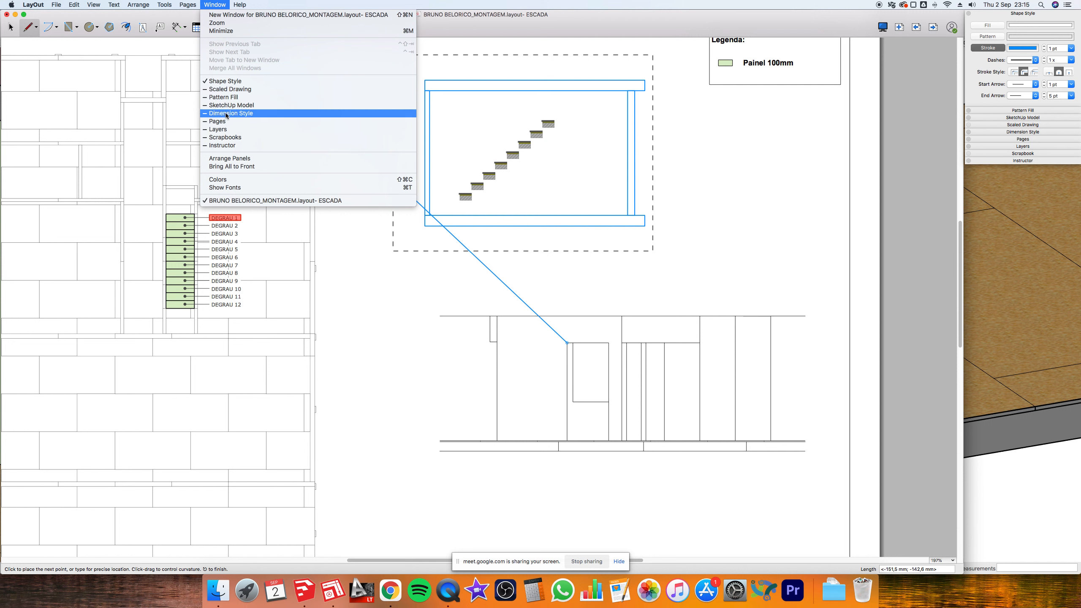
- Show the Scaled Drawing panel and make a scaled drawing at 1:50
click(232, 89)
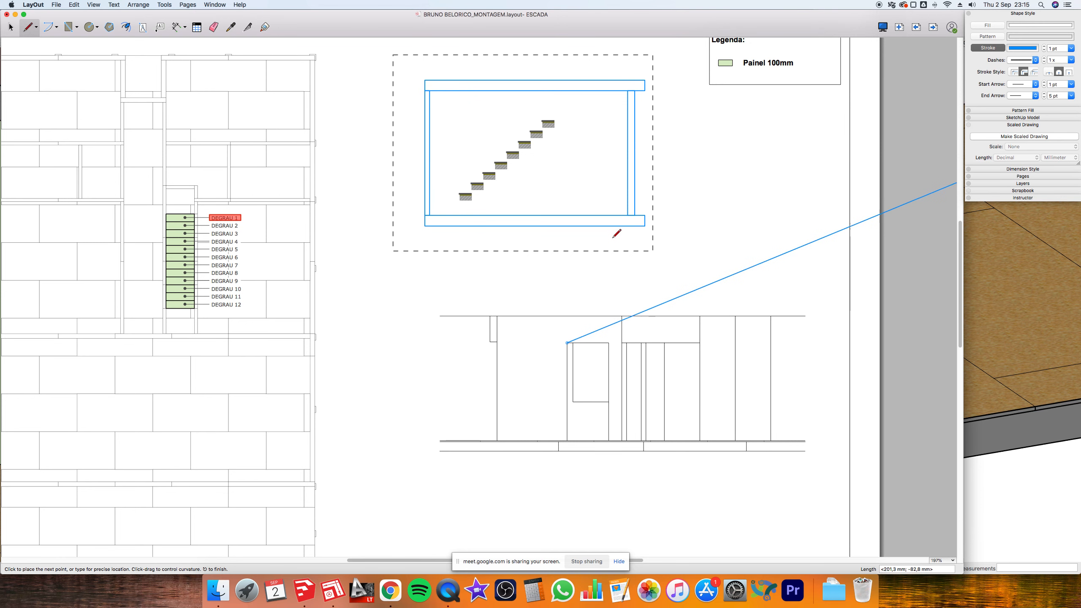
key(space)
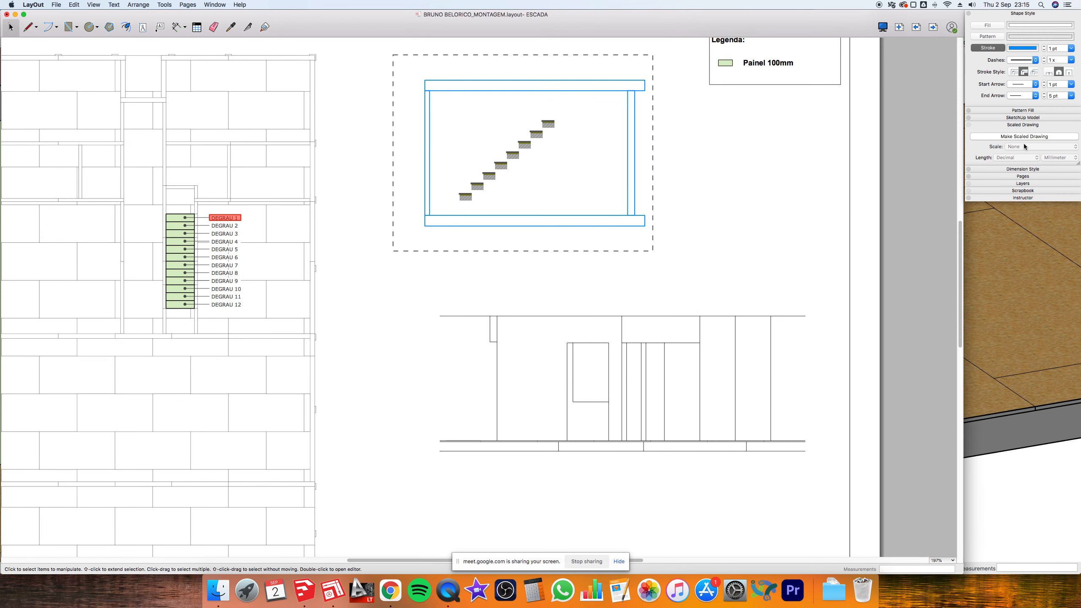
click(1021, 137)
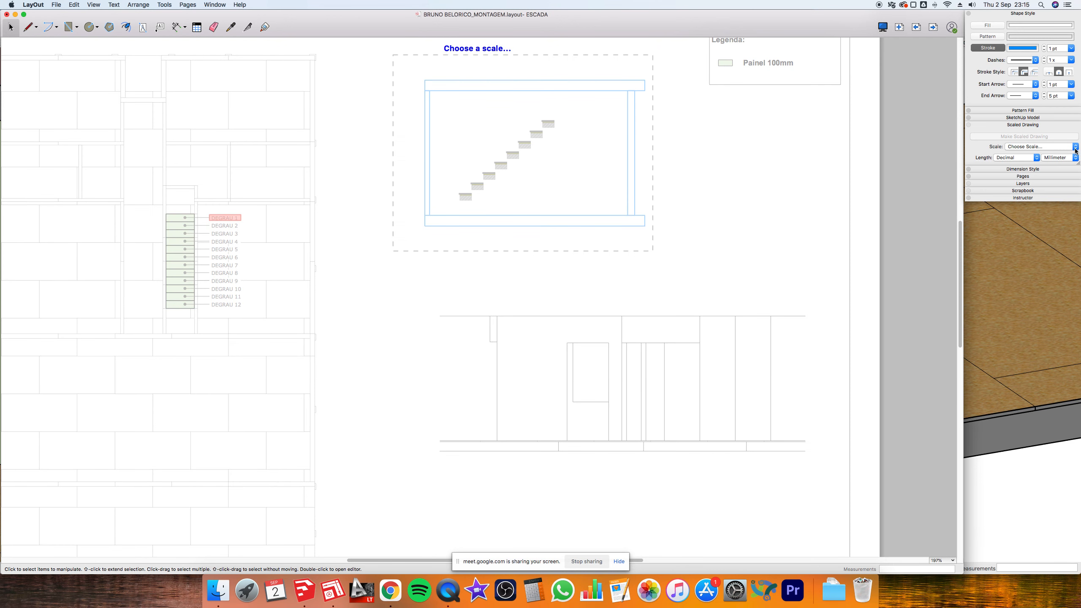
click(666, 317)
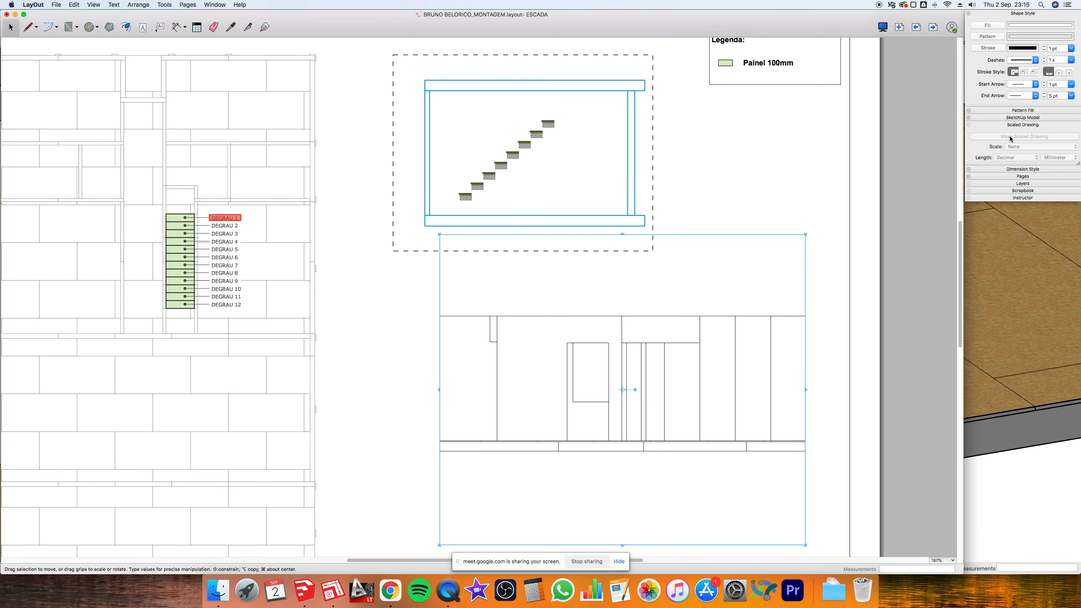
click(778, 194)
click(1025, 138)
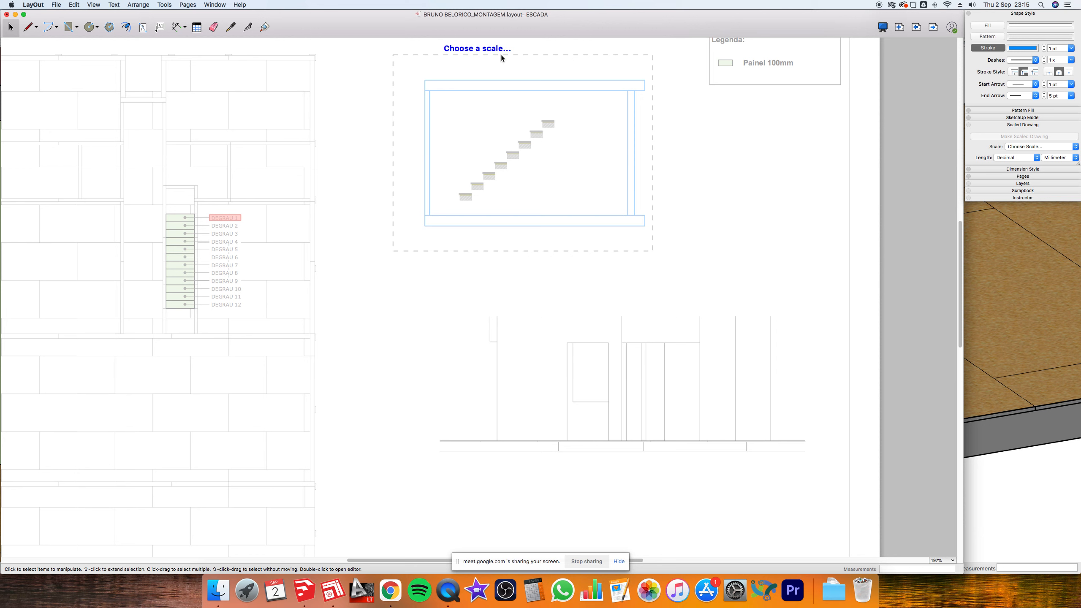
click(1071, 147)
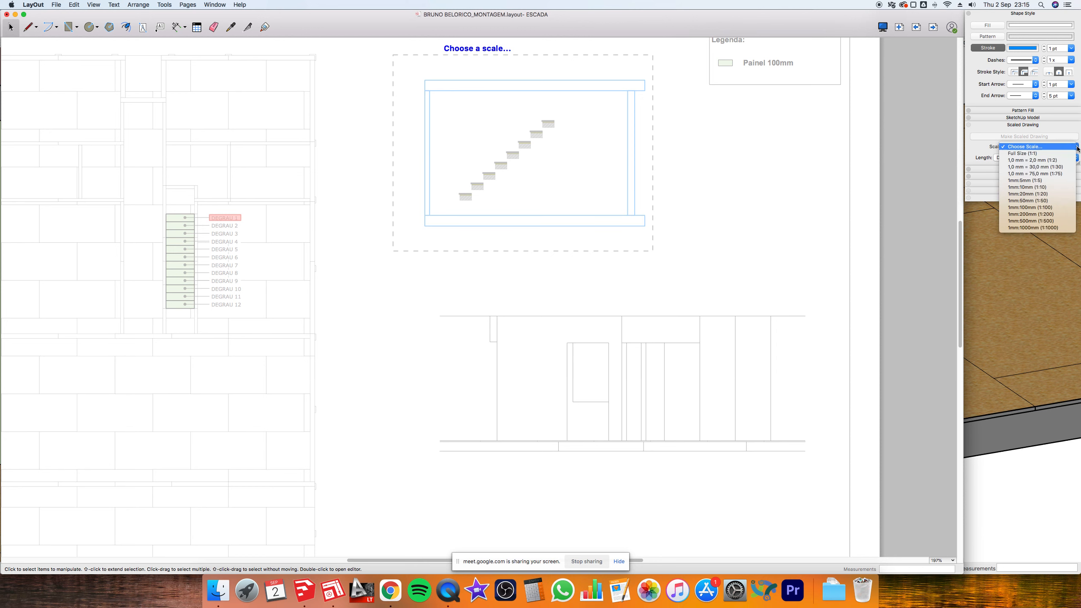
click(1049, 201)
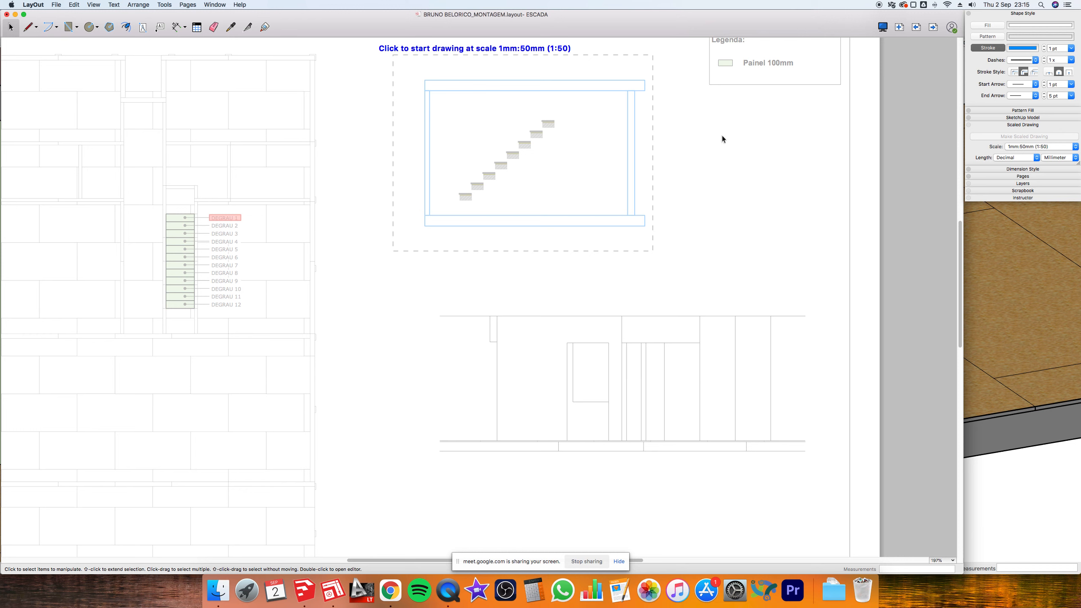
- Start a 1:50 line at the window corner, cancel it, and return to Select
key(l)
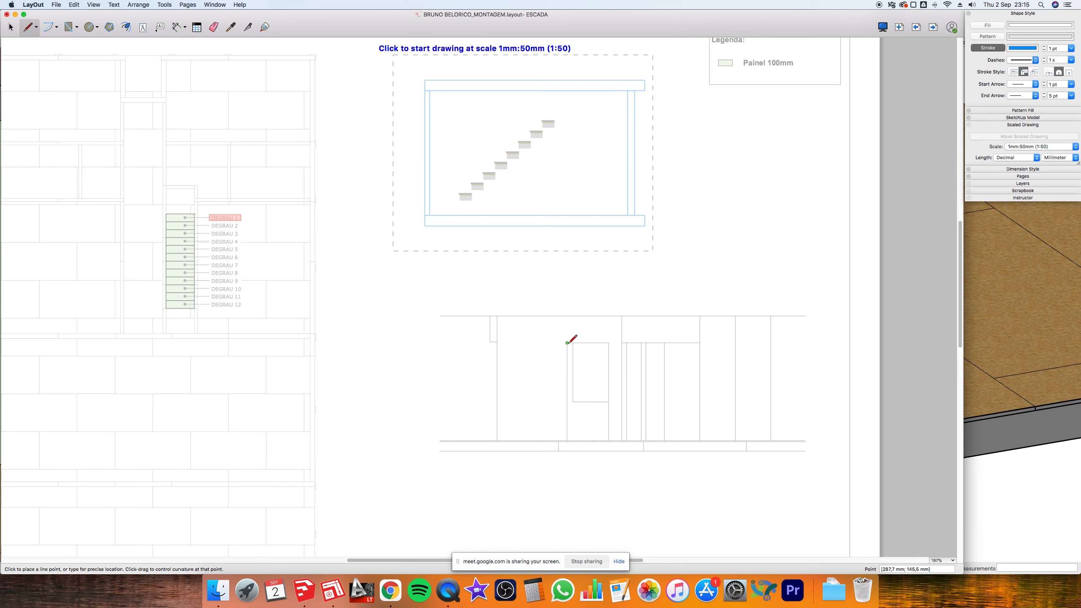
click(567, 343)
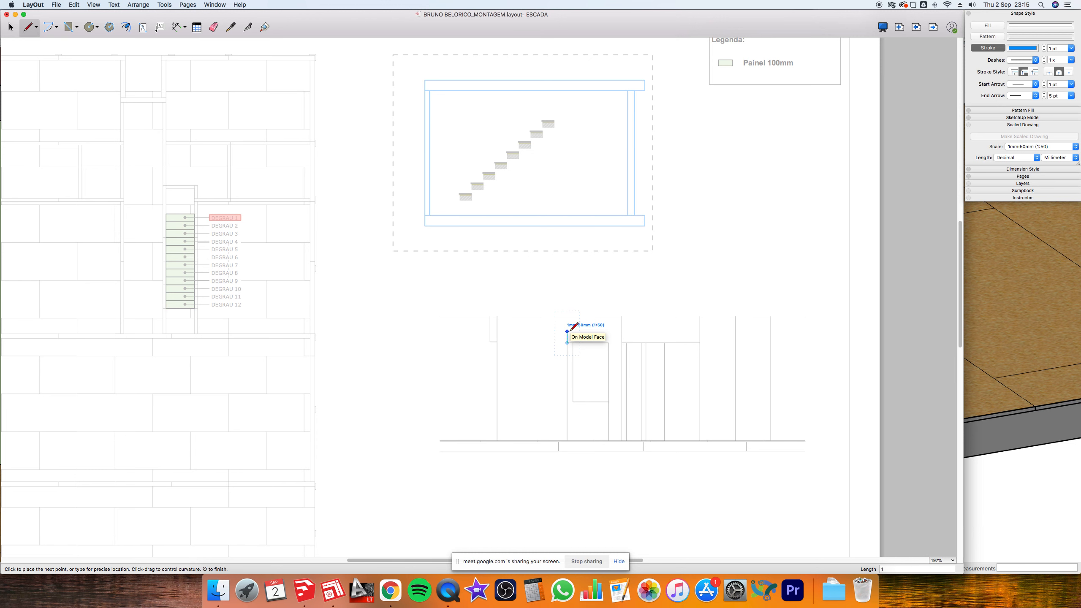
key(Escape)
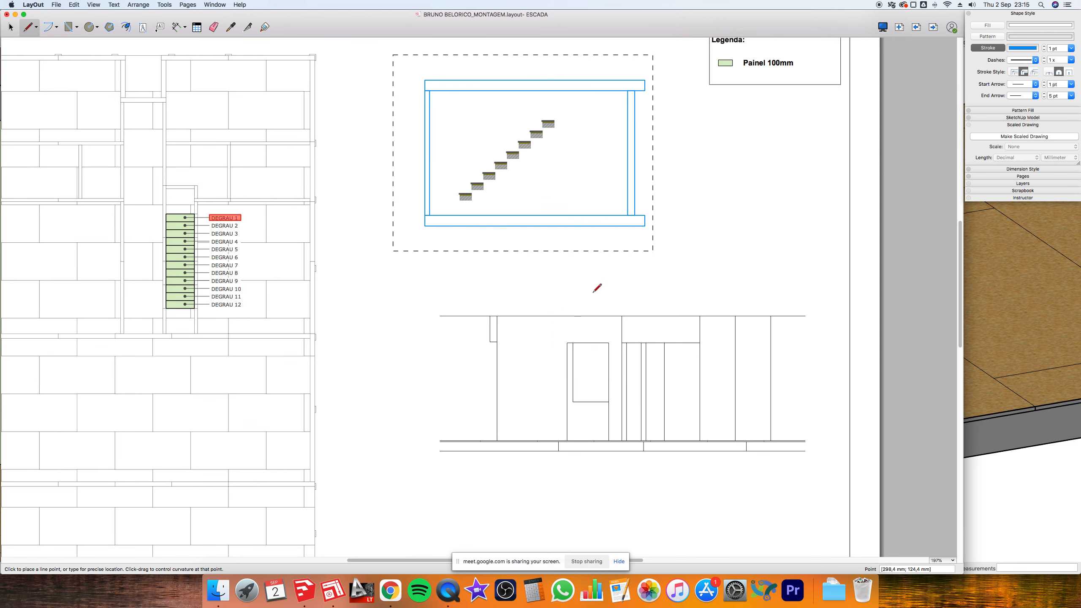
key(space)
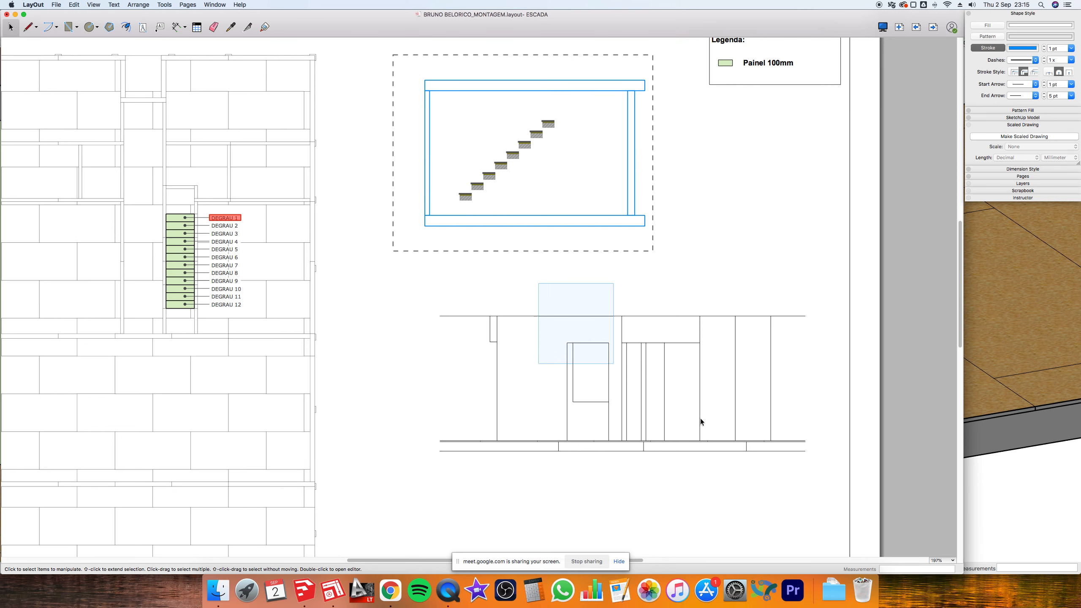
- Zoom out and page forward from ESCADA through OSB 0
scroll(720, 427, down, 2)
scroll(721, 427, down, 1)
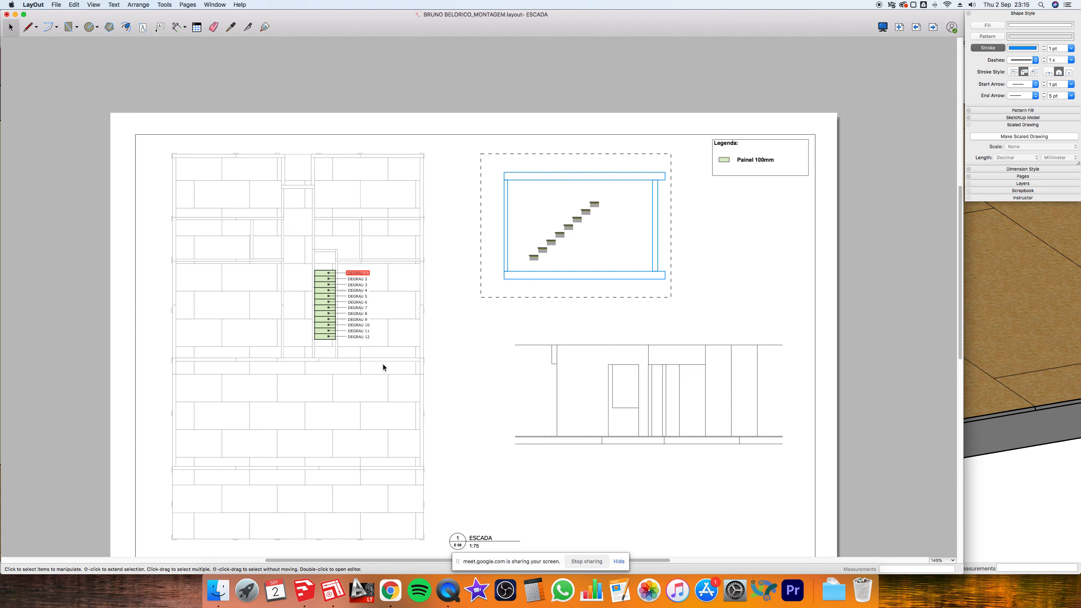
click(932, 28)
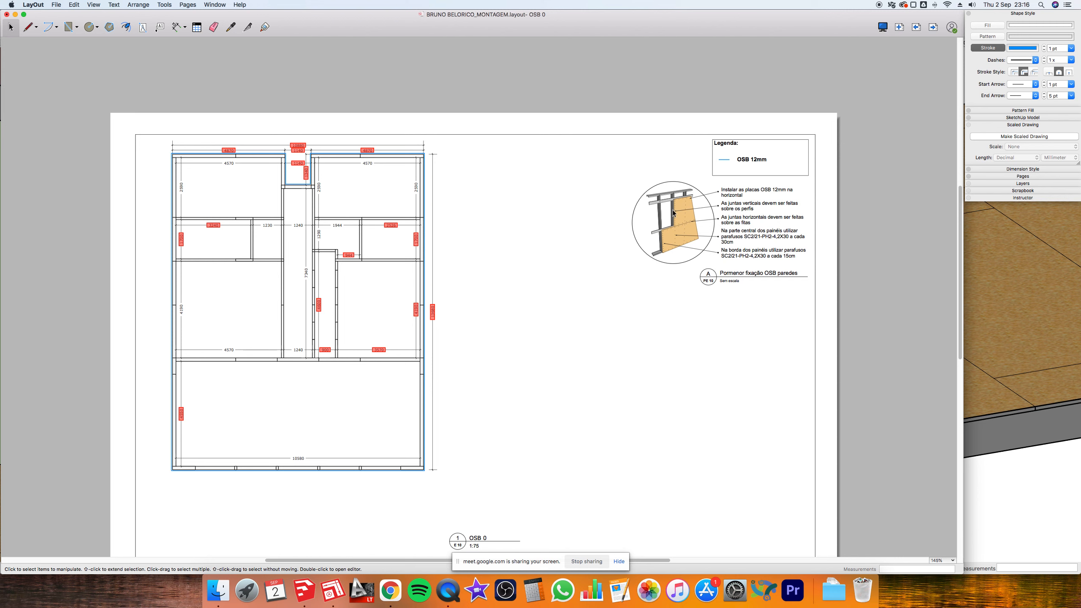
scroll(676, 256, down, 1)
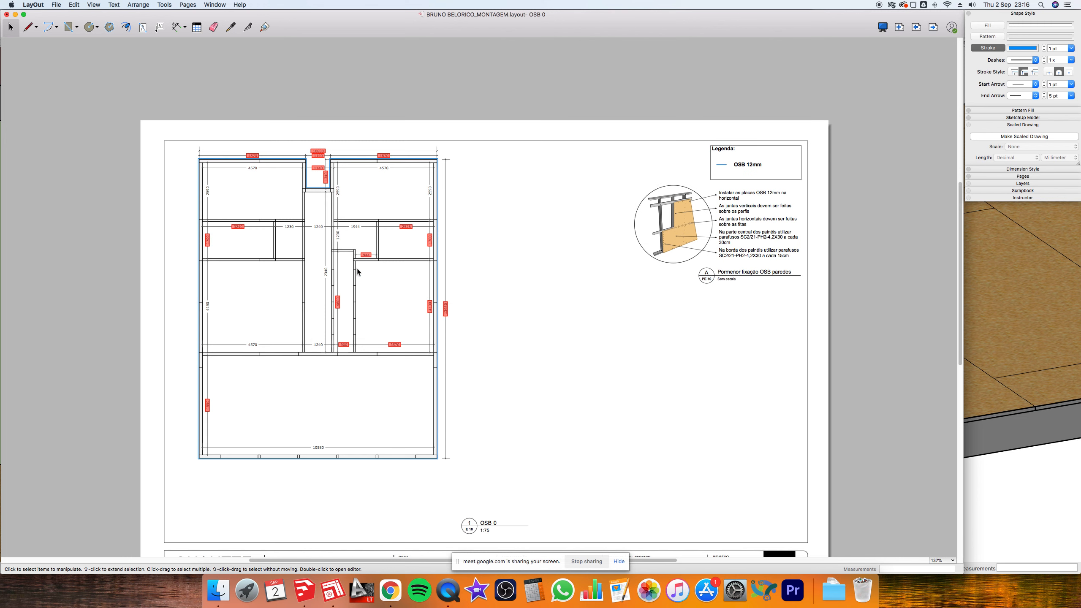
click(934, 27)
- Jump to LAJE 1, fit the page, and show the SketchUp Model settings for its 3D house view
key(Page_Down)
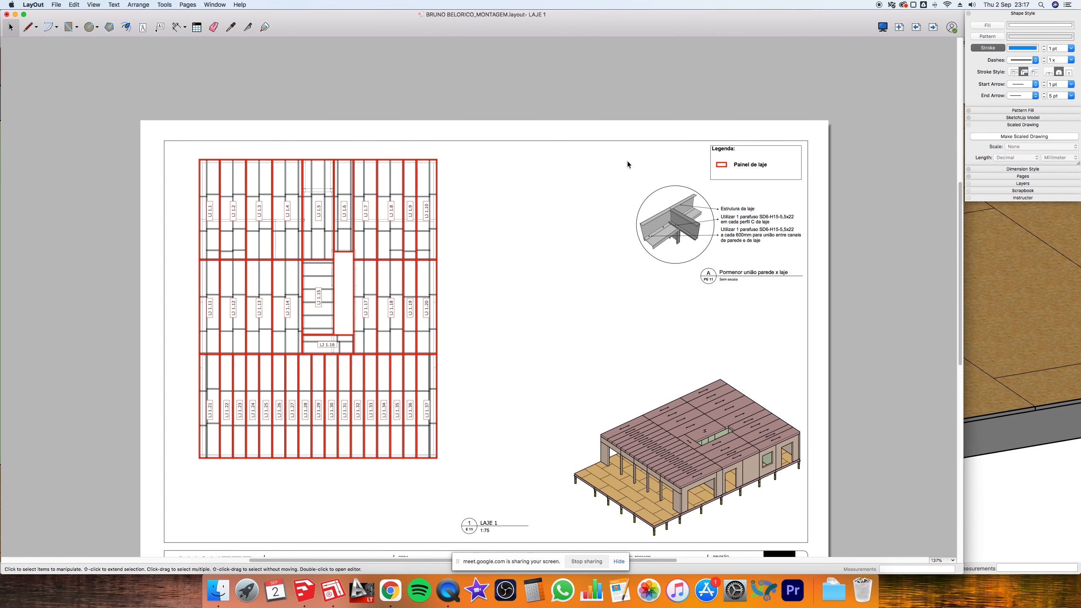
key(super+shift+z)
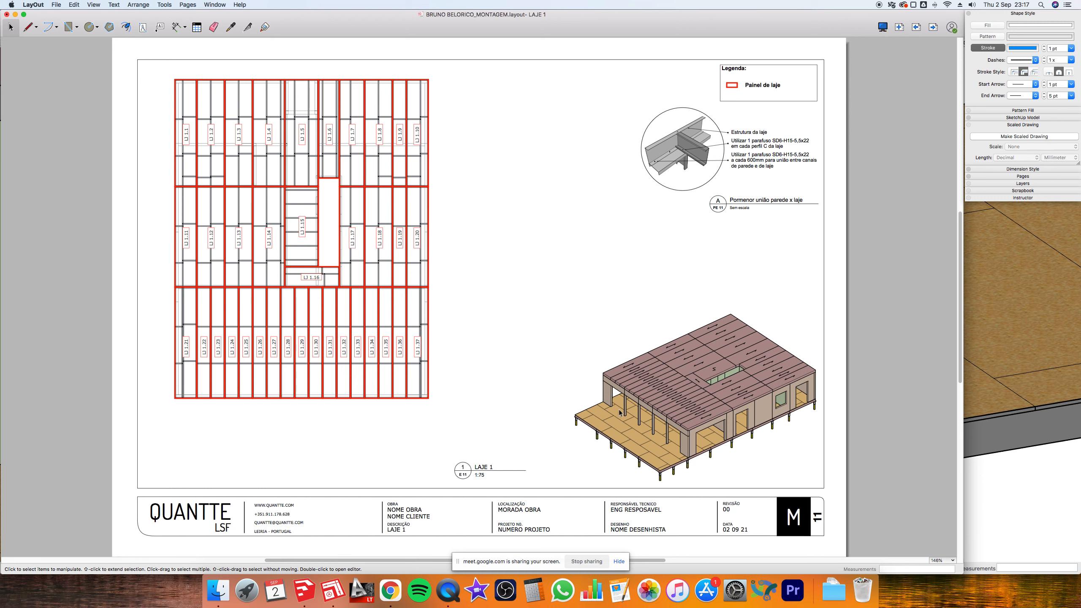
click(685, 465)
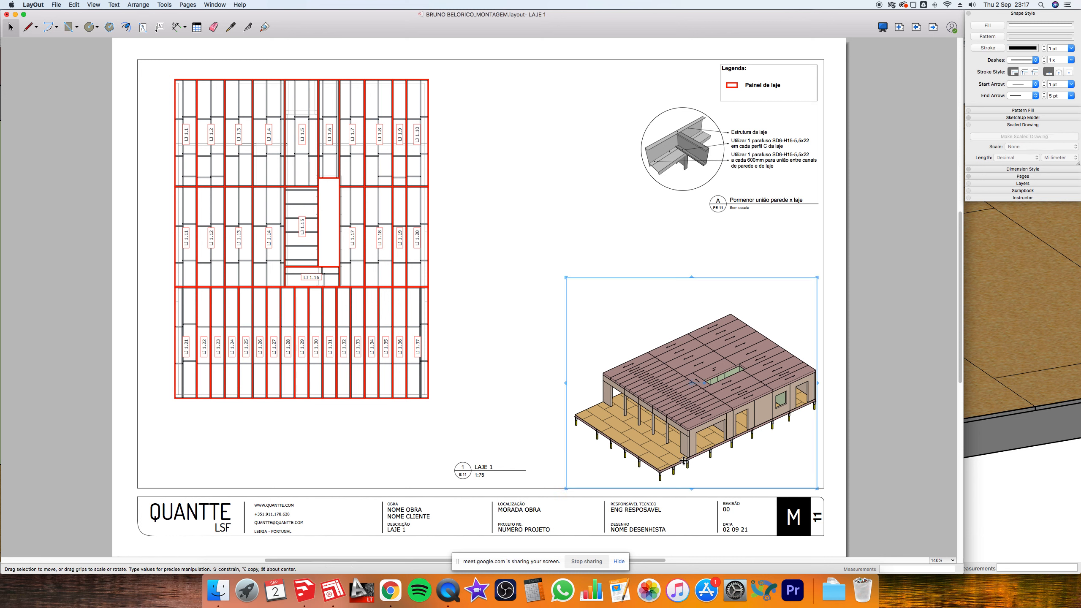
click(1031, 119)
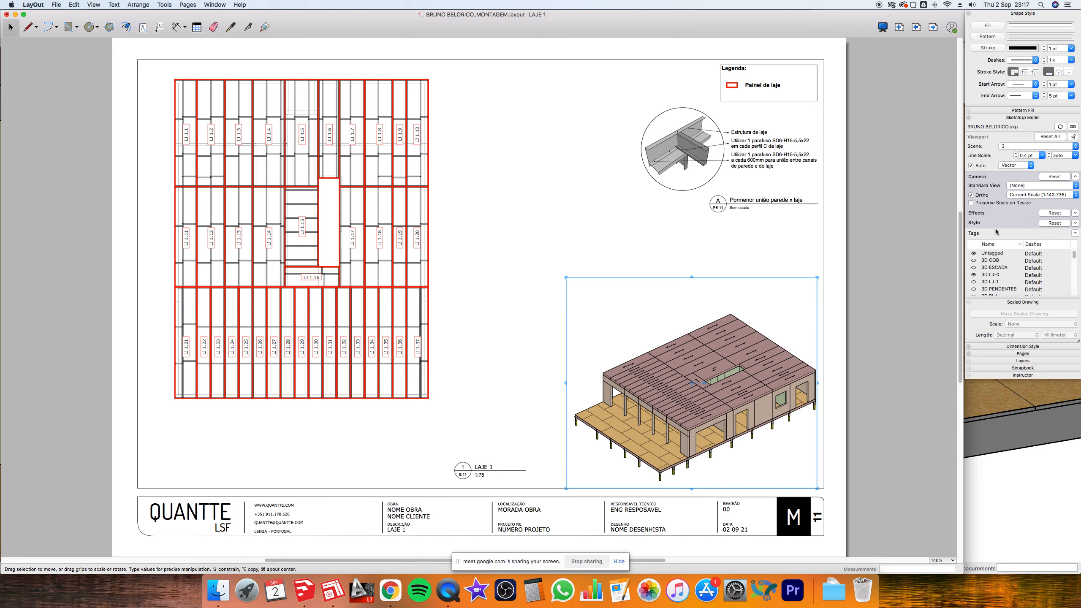
- Switch the LAJE 1 house viewport's style to white branco after trying colorido
click(1075, 223)
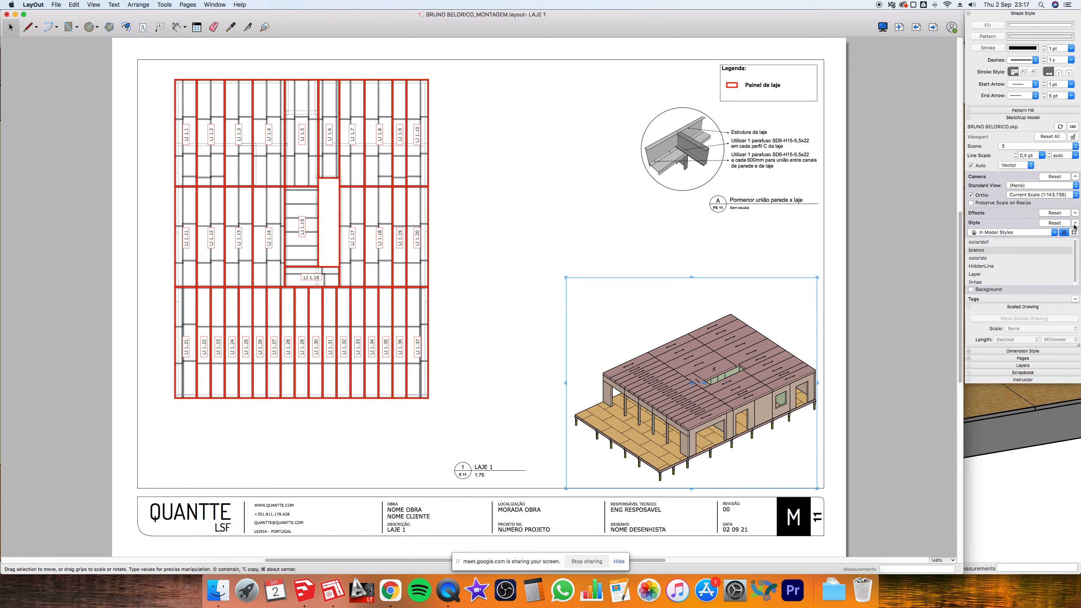
double_click(980, 250)
click(981, 259)
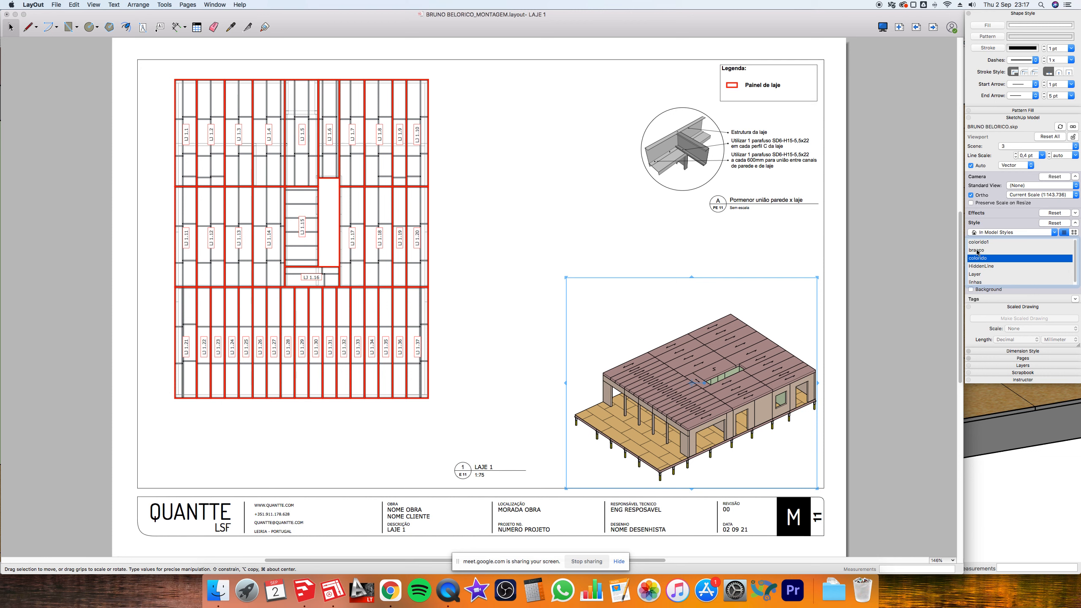
click(977, 252)
click(899, 229)
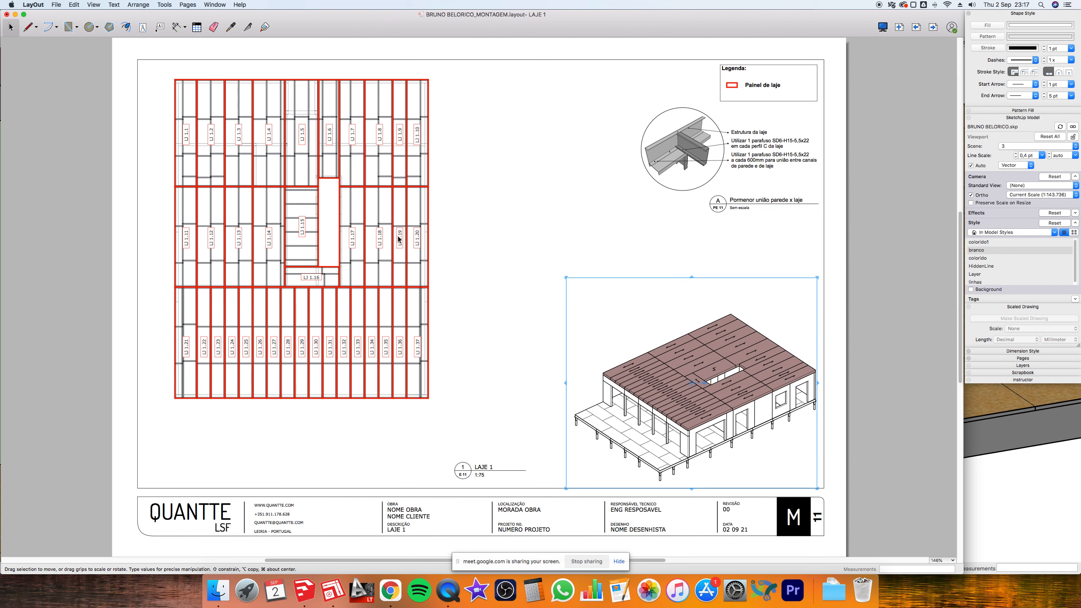
click(933, 28)
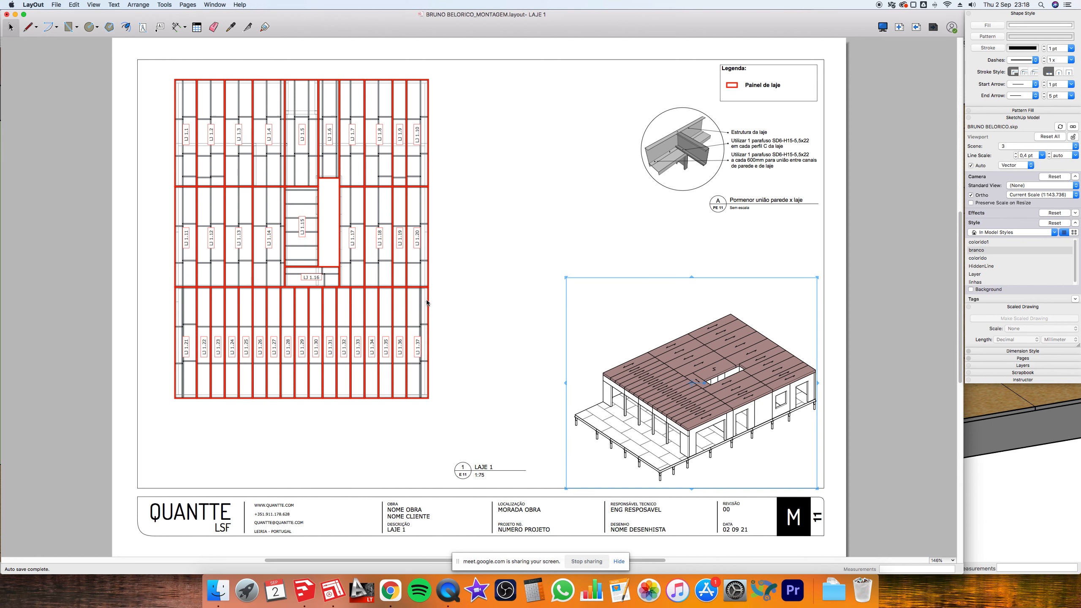
- Advance to page 12, REV LJ 1, with its OSB 22mm board layout
key(Page_Down)
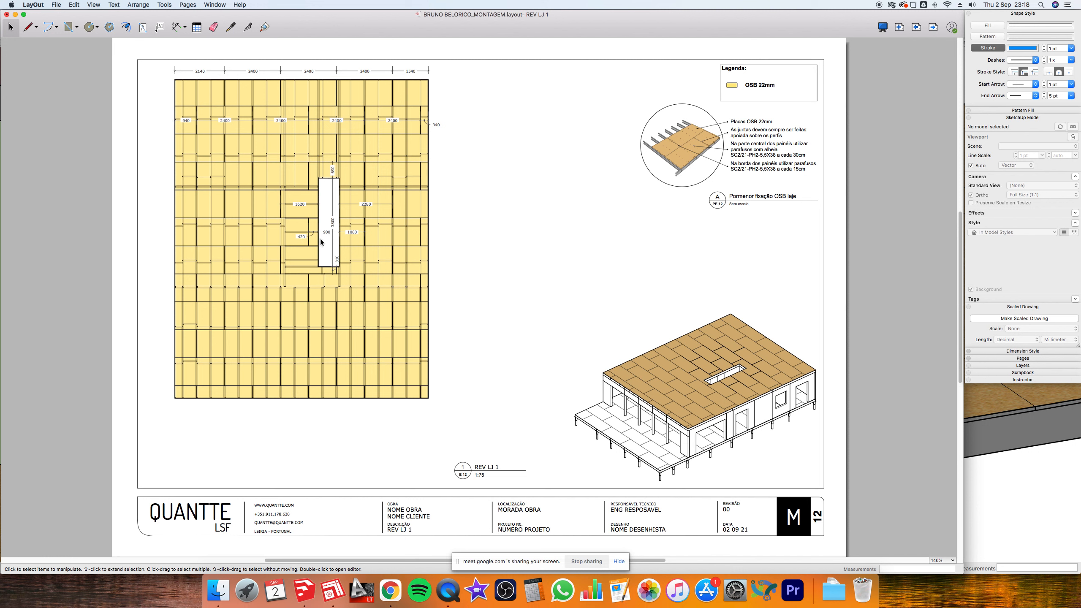
click(280, 123)
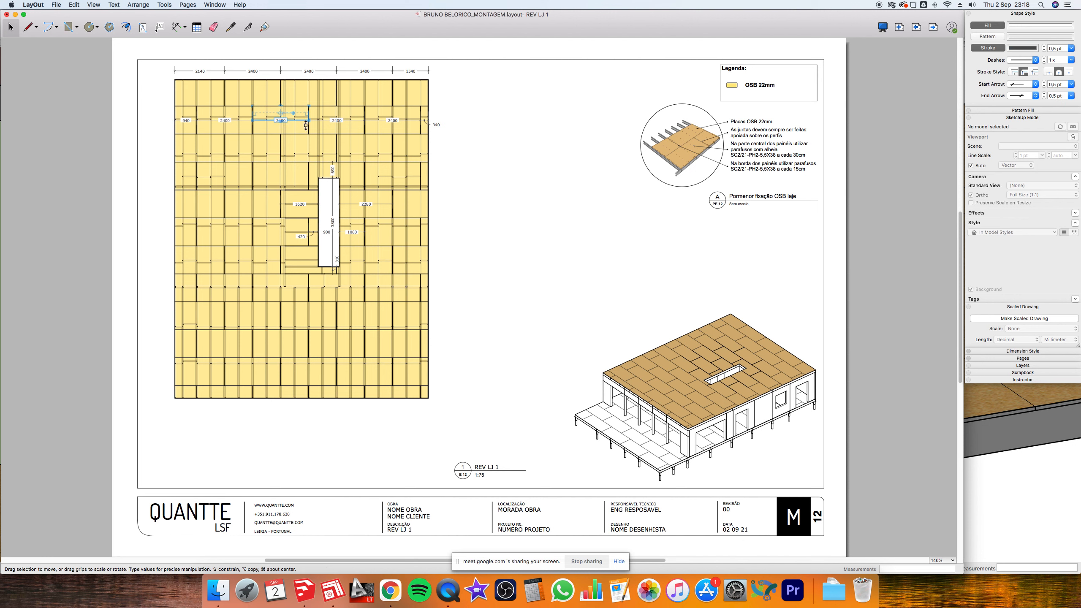
click(990, 26)
scroll(263, 124, up, 1)
scroll(263, 124, up, 3)
key(super+z)
scroll(268, 124, up, 1)
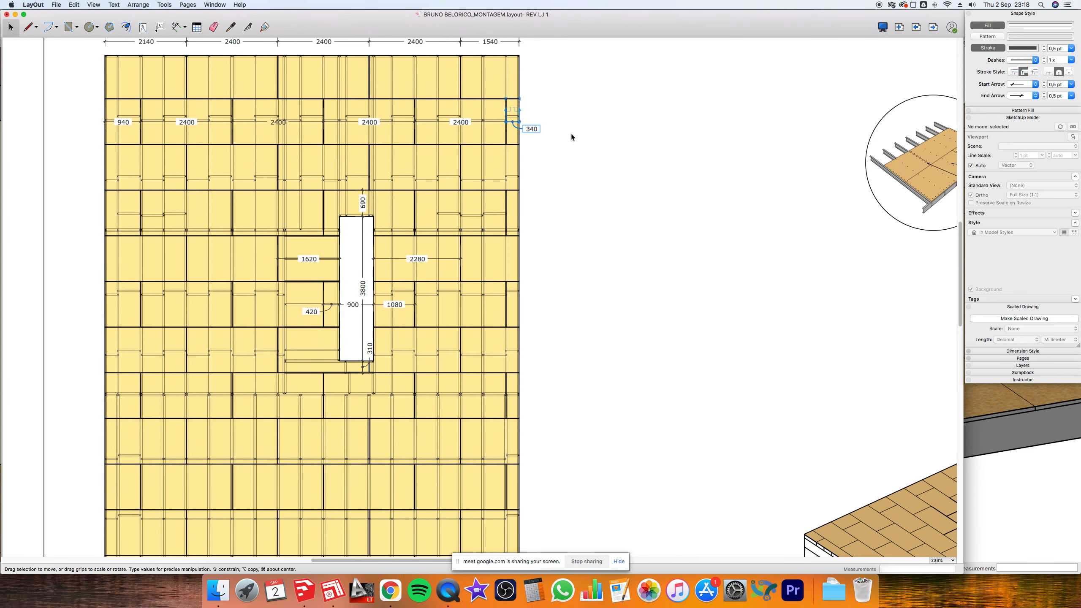
drag(93, 100, 572, 142)
click(992, 27)
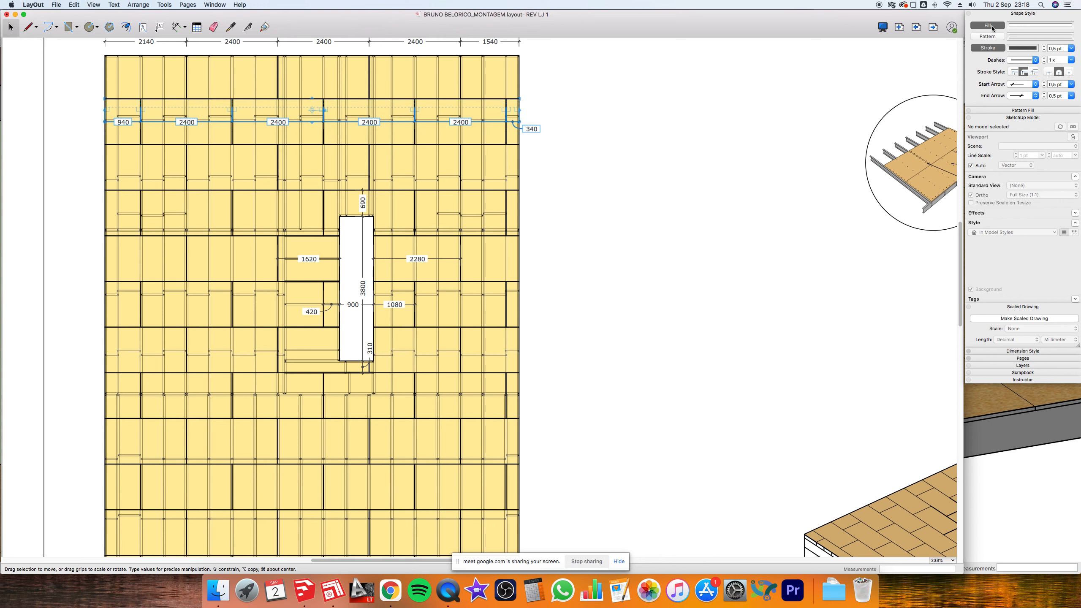
click(710, 113)
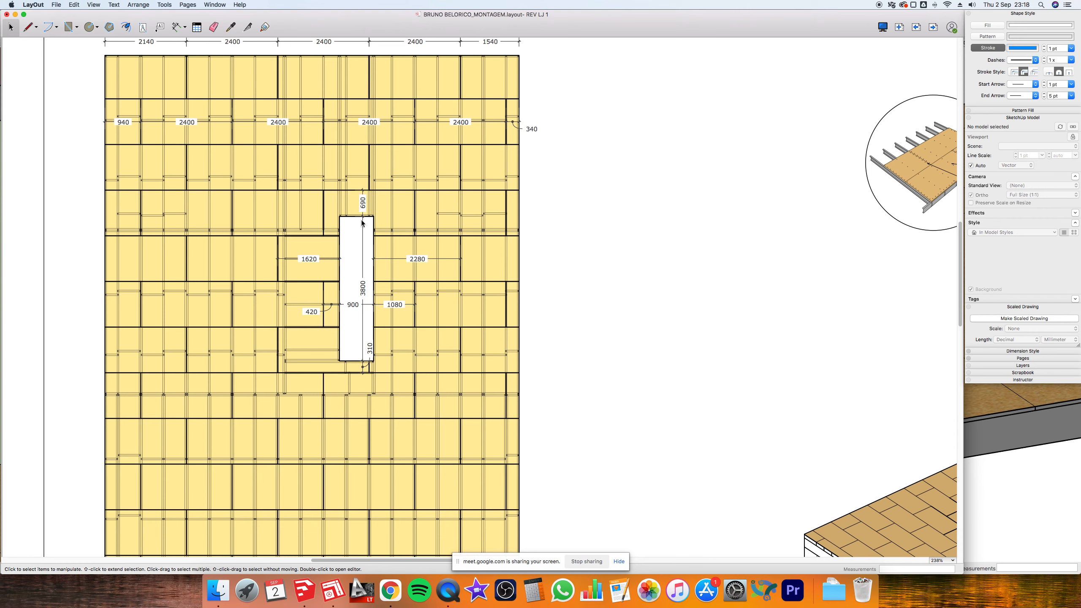
scroll(382, 209, down, 2)
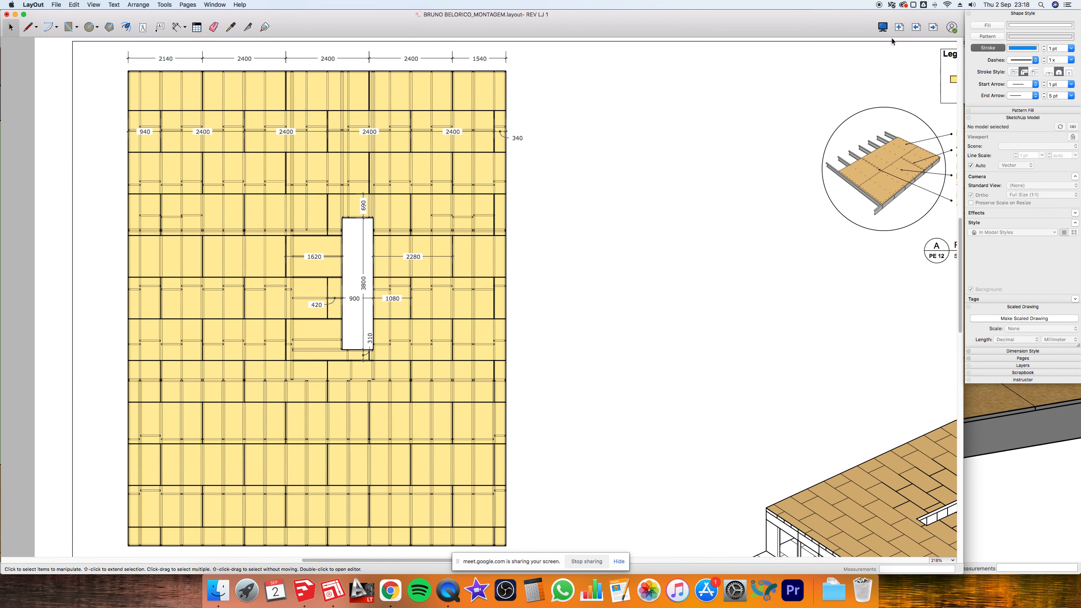
key(super+shift+z)
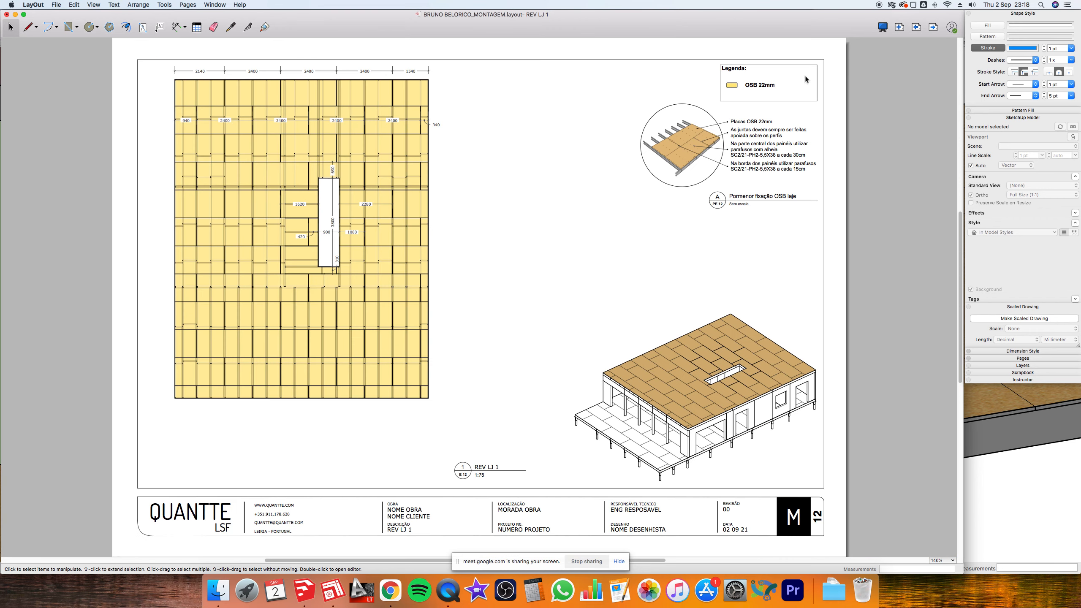
- Advance five pages past PN 1, VG 2 and OSB 1 to the COBERTURA roof sheet
click(934, 27)
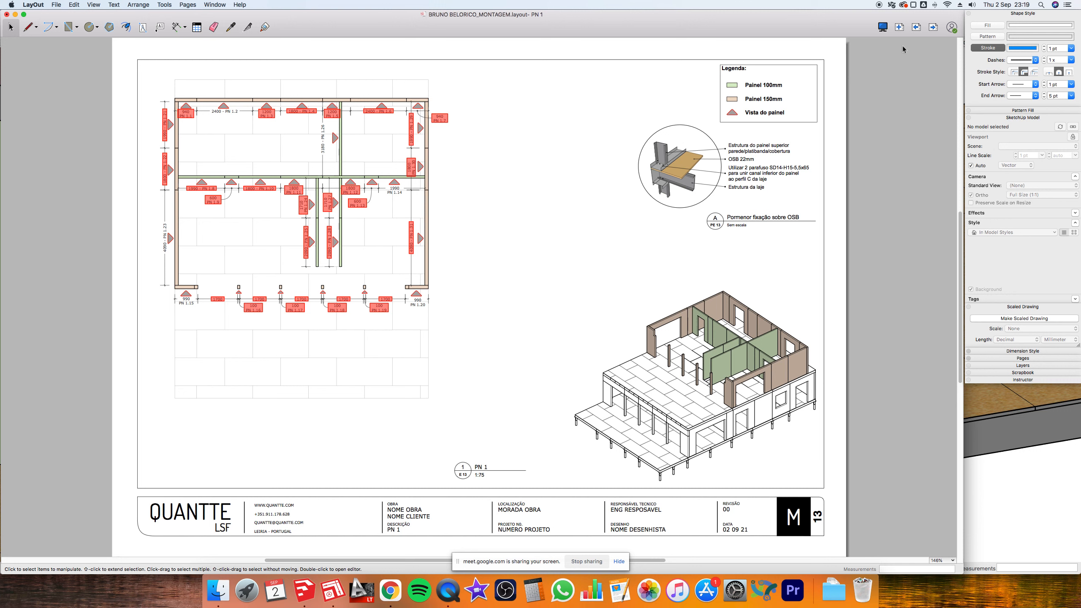
click(933, 28)
click(934, 28)
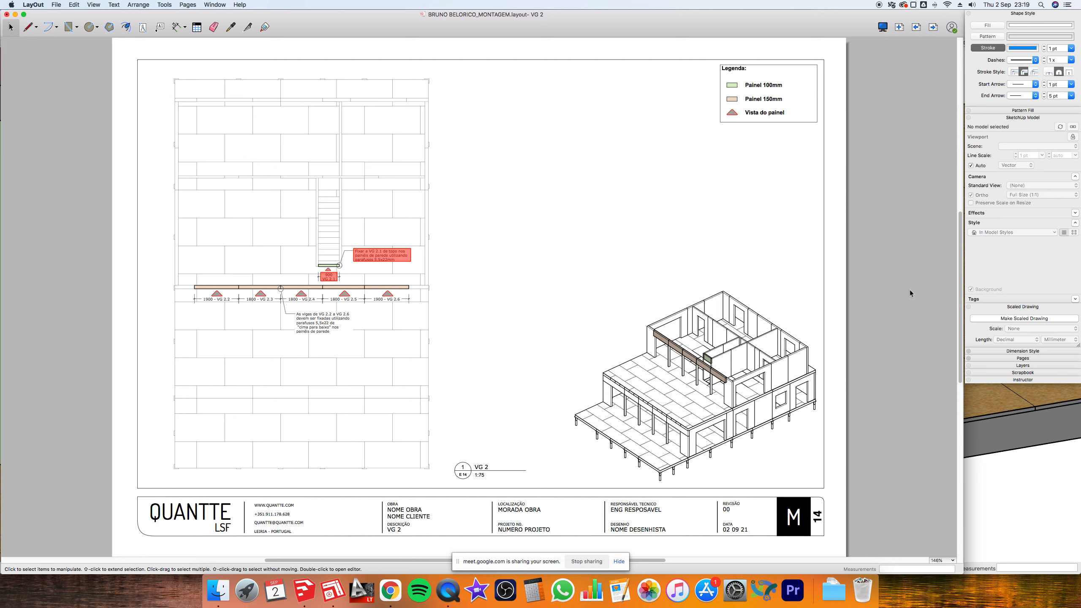
click(932, 28)
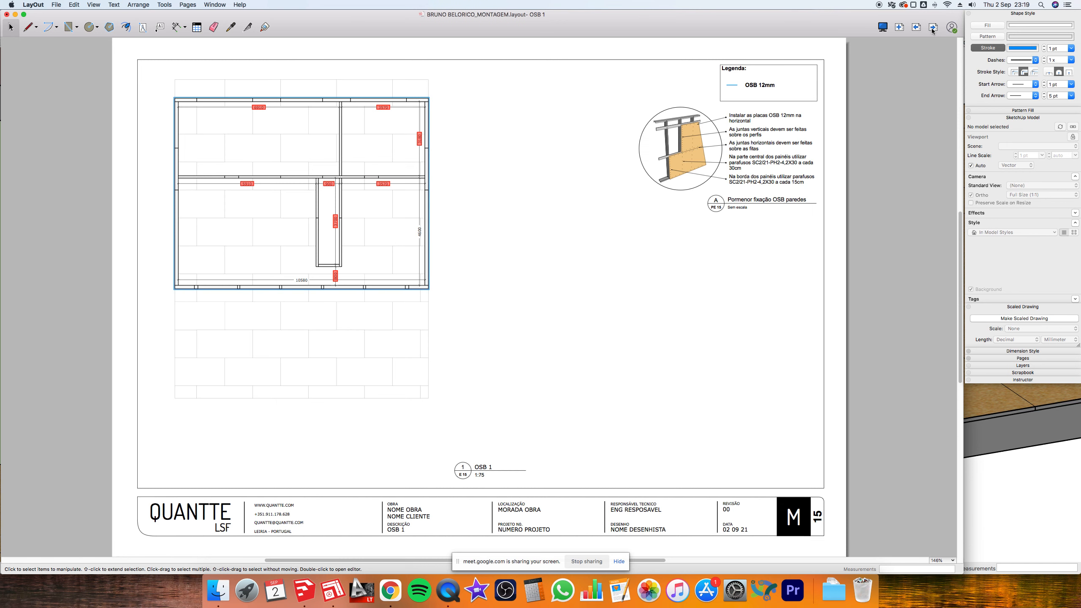
click(932, 28)
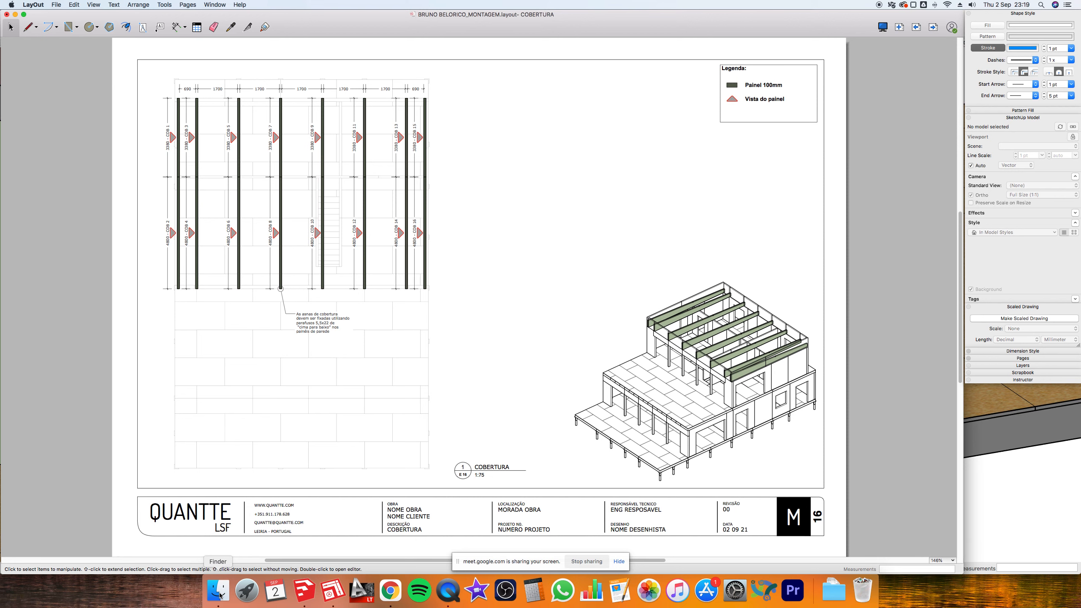
- Switch to Finder, close the PDF preview and open the EM PROJETO folder
click(219, 592)
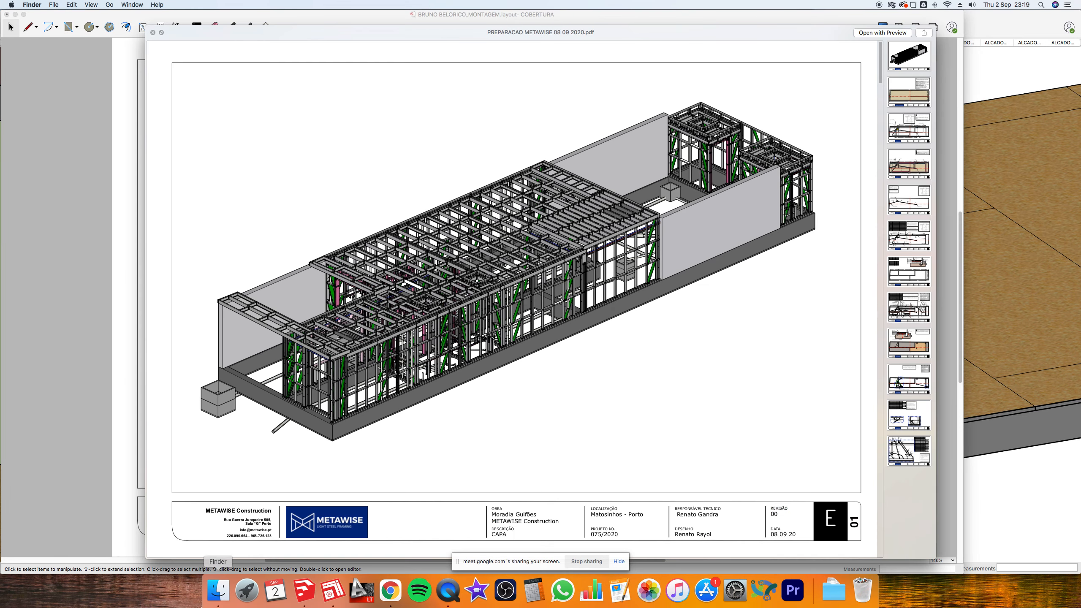
key(space)
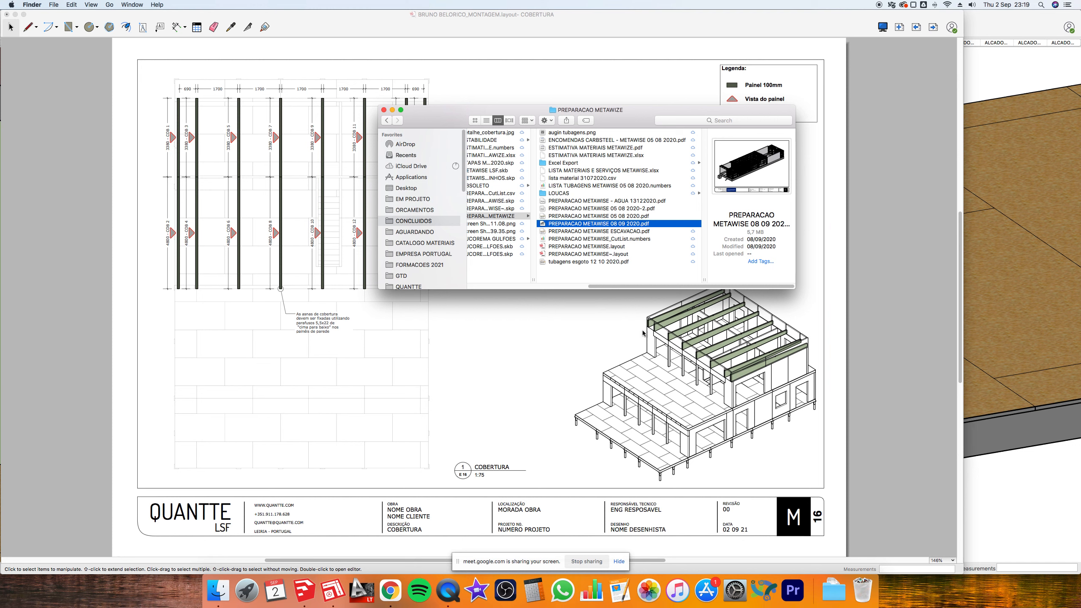
drag(645, 288, 524, 288)
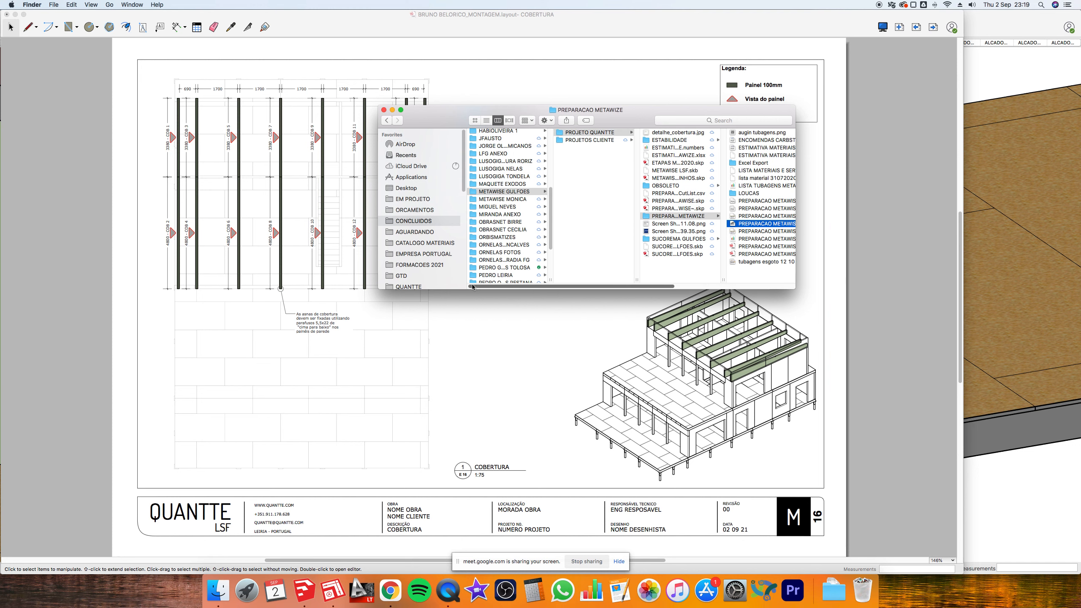
scroll(505, 250, up, 5)
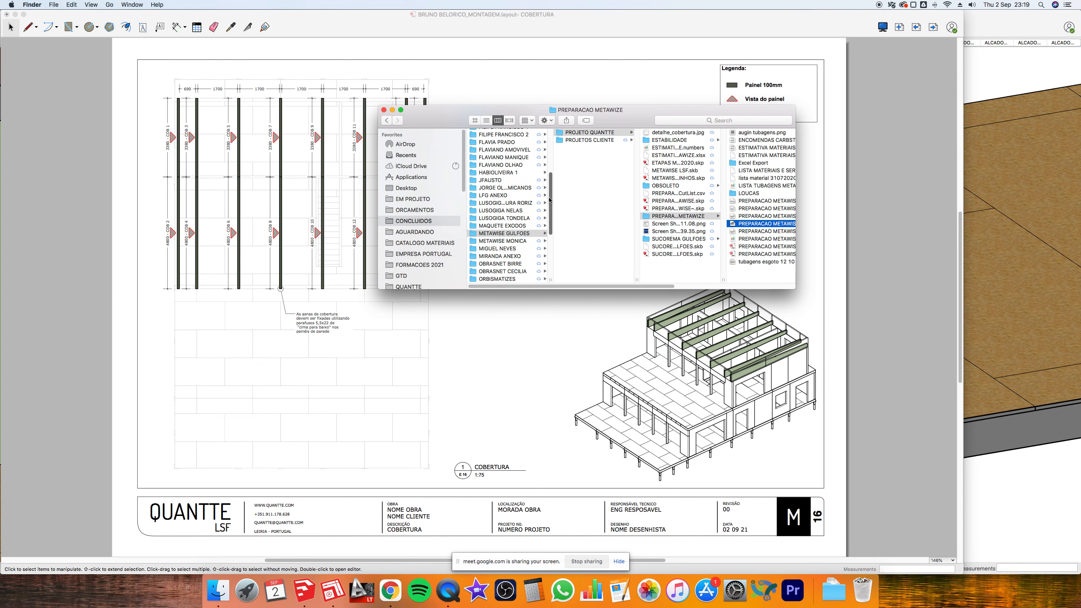
click(413, 199)
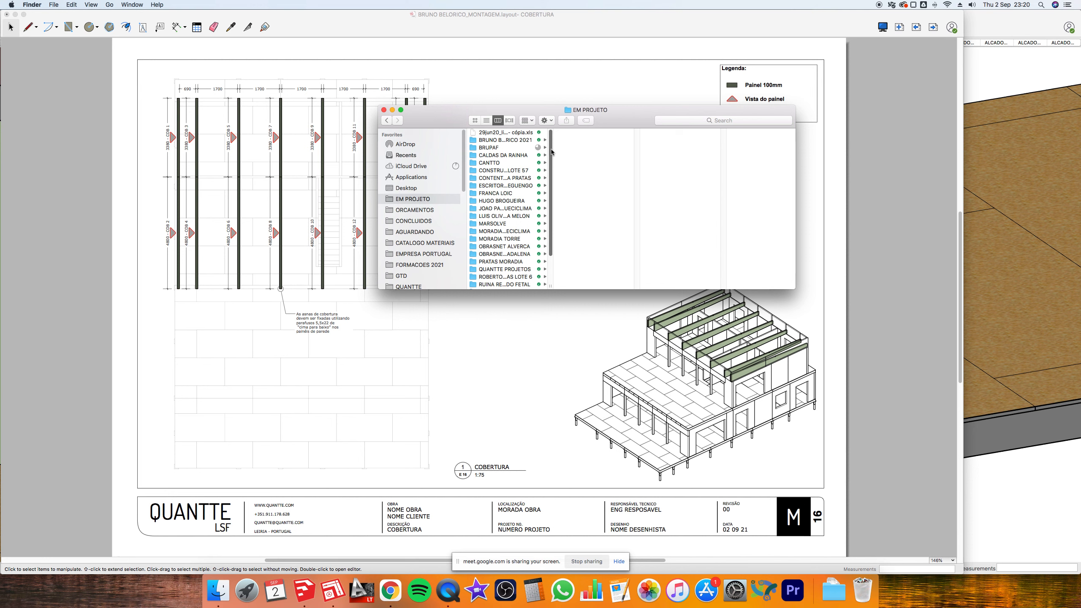
scroll(551, 152, down, 5)
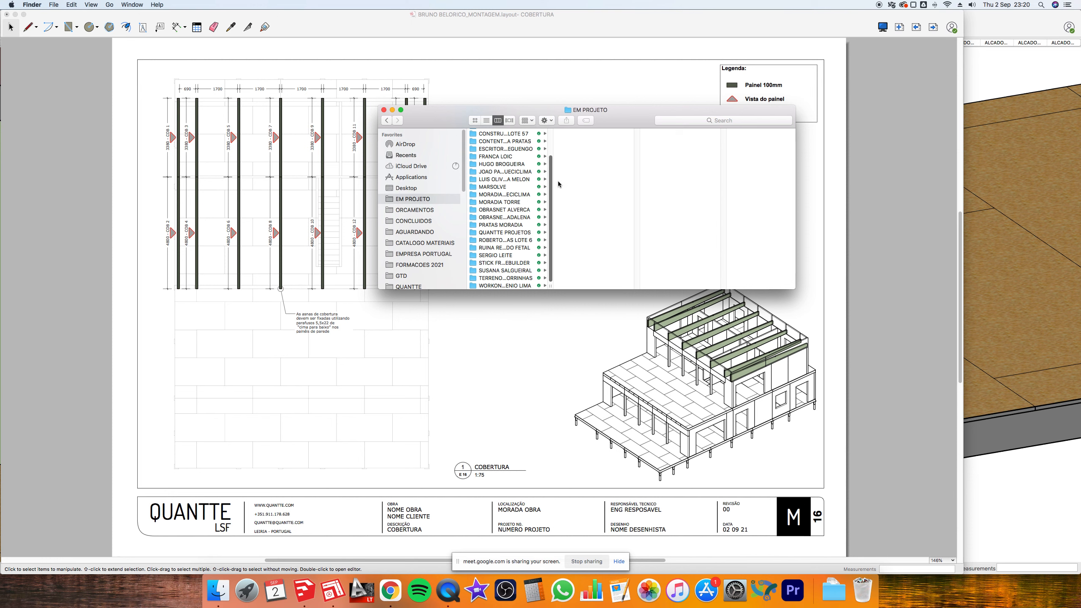
scroll(557, 181, up, 3)
scroll(555, 158, up, 2)
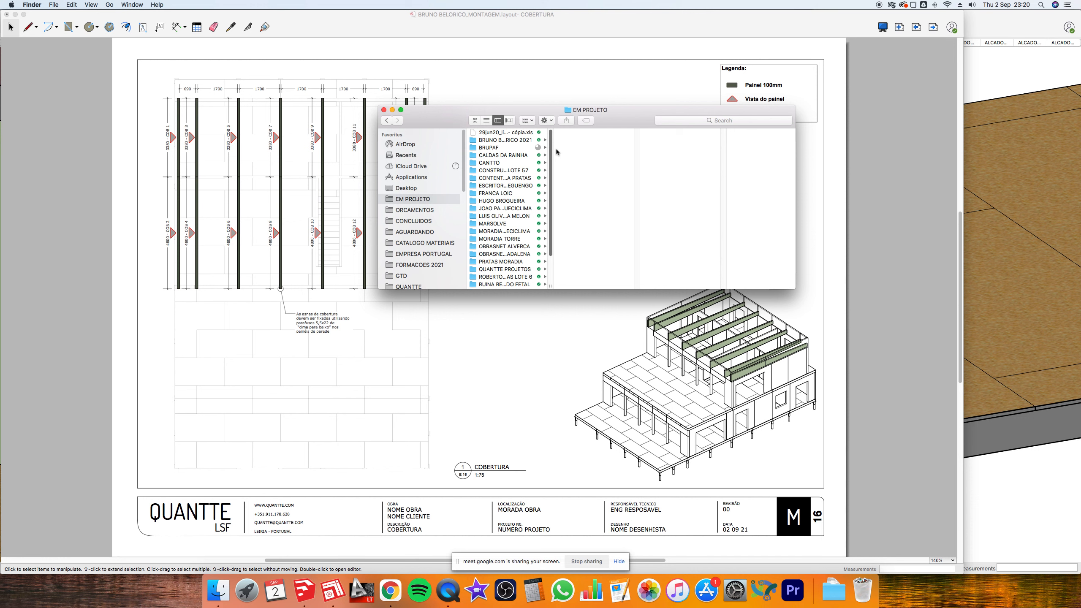
click(506, 141)
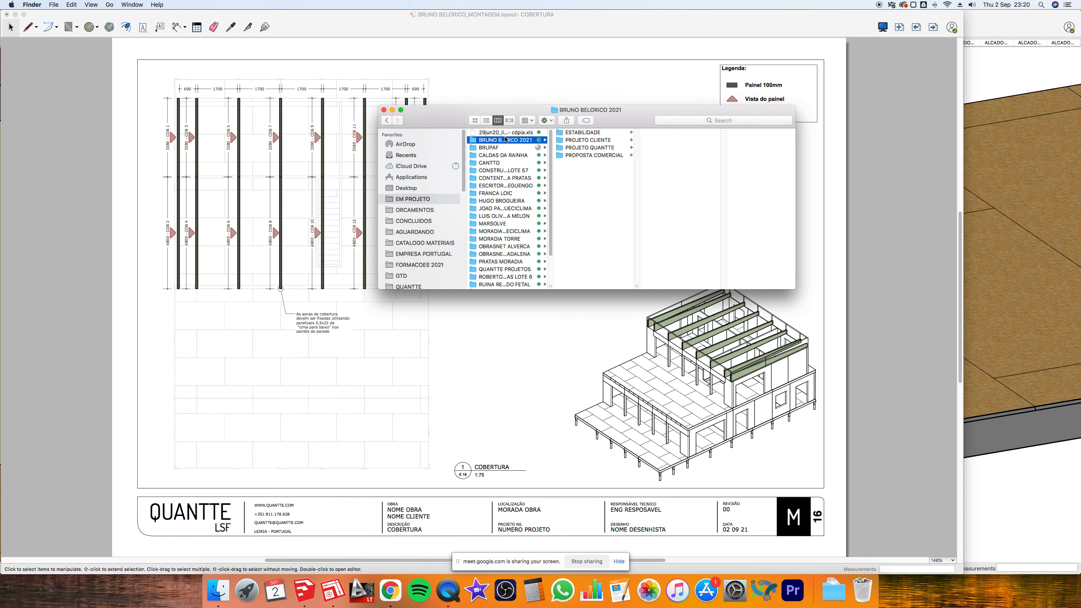
click(600, 149)
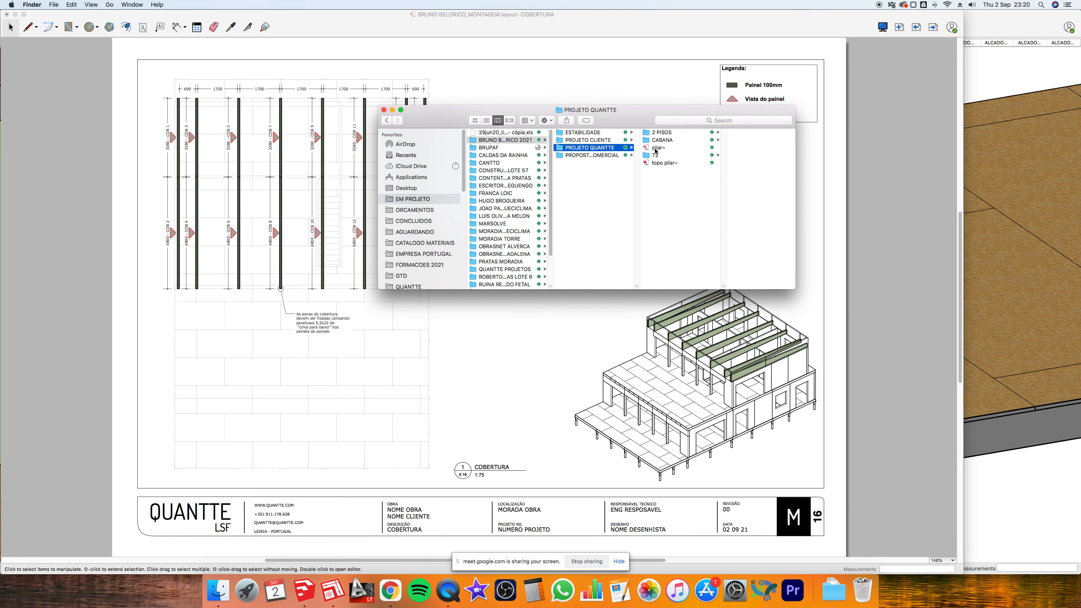
click(619, 140)
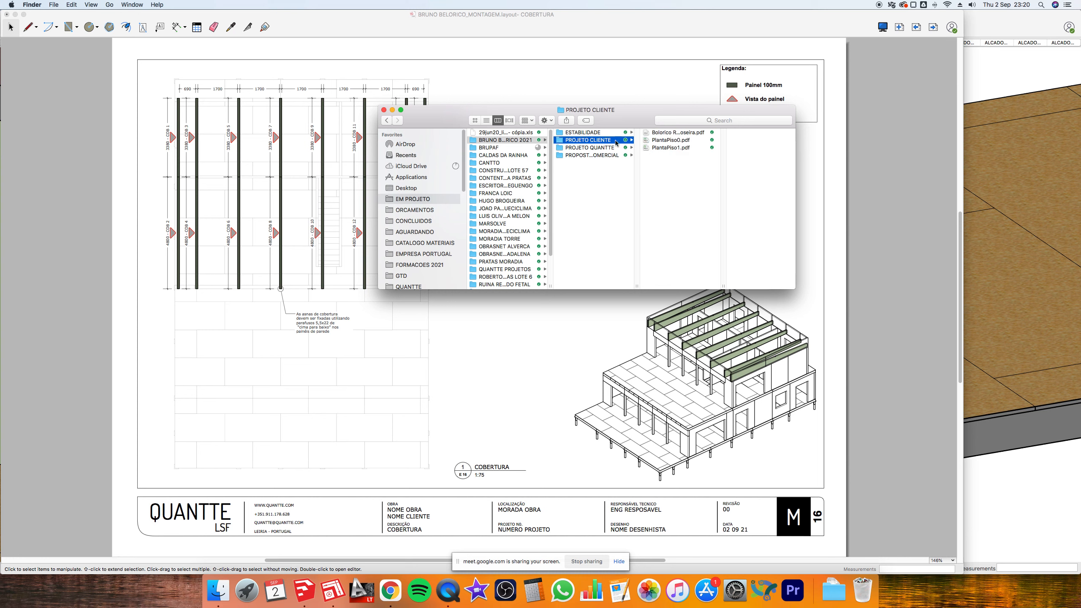
click(612, 148)
click(660, 136)
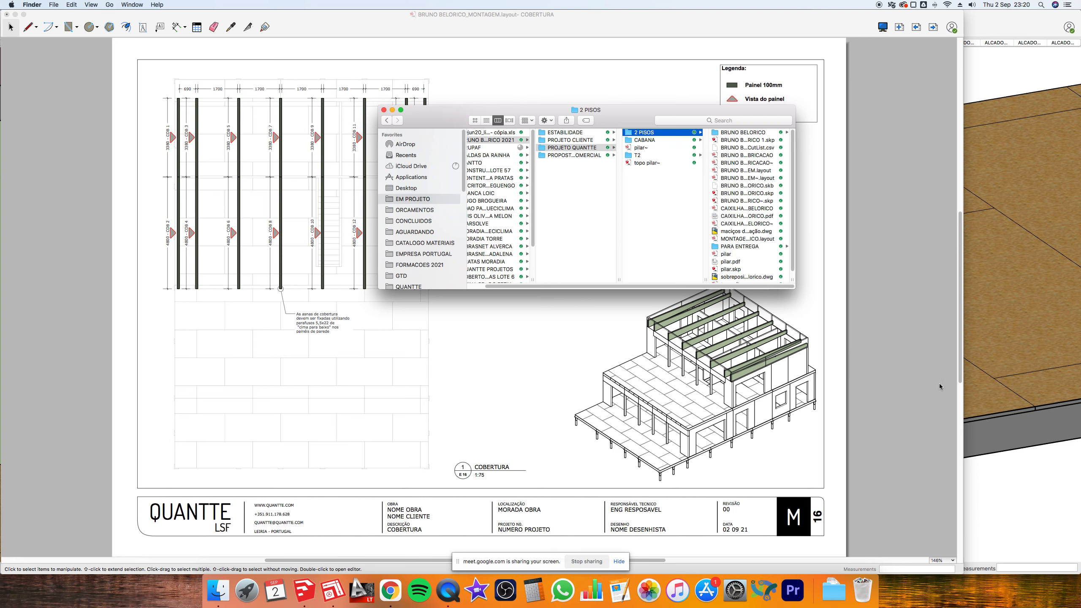
- Enlarge the window, go through CABANA, T2, PROPOSTA COMERCIAL to ESTABILIDADE, and widen the column
drag(794, 288, 868, 339)
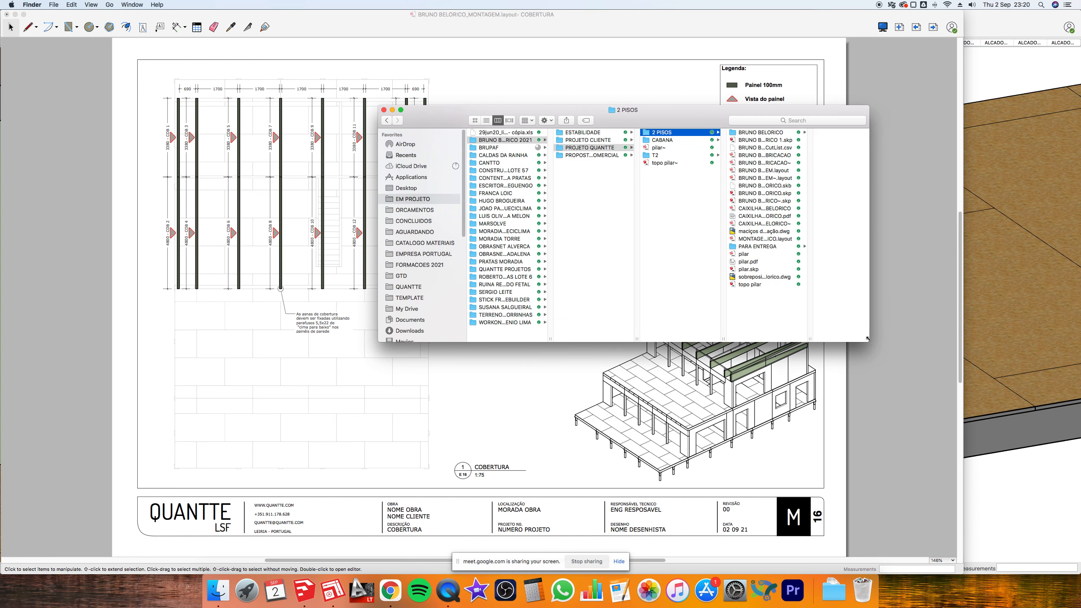
click(682, 141)
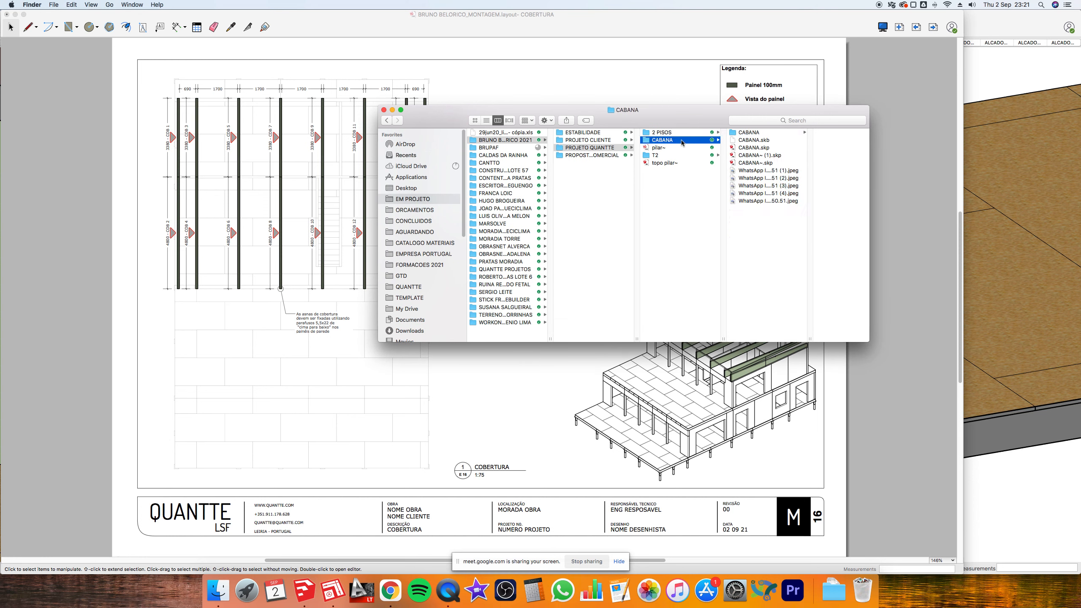
click(678, 156)
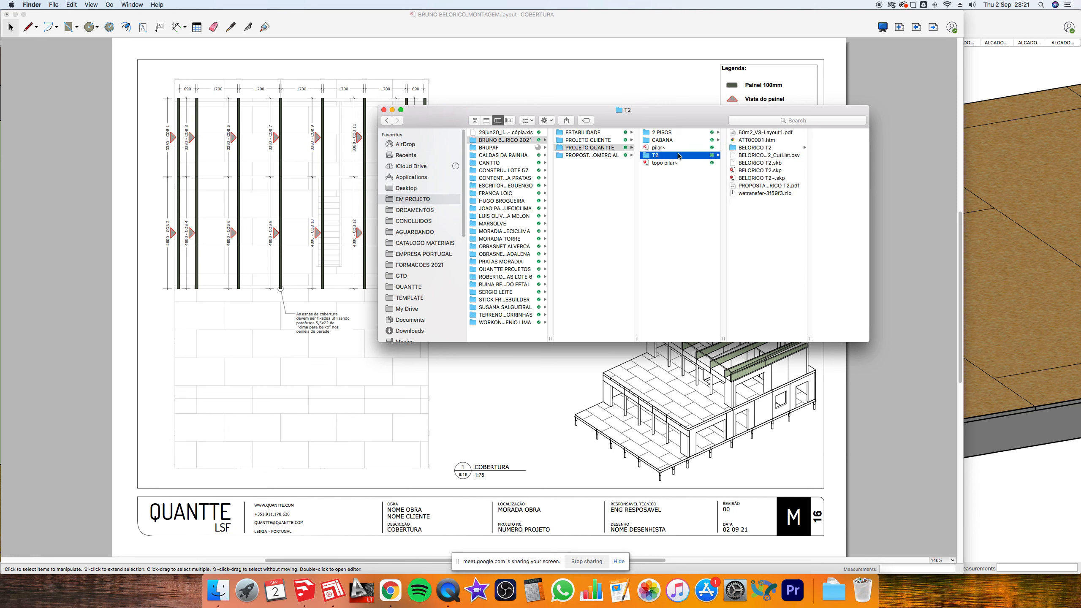
click(606, 156)
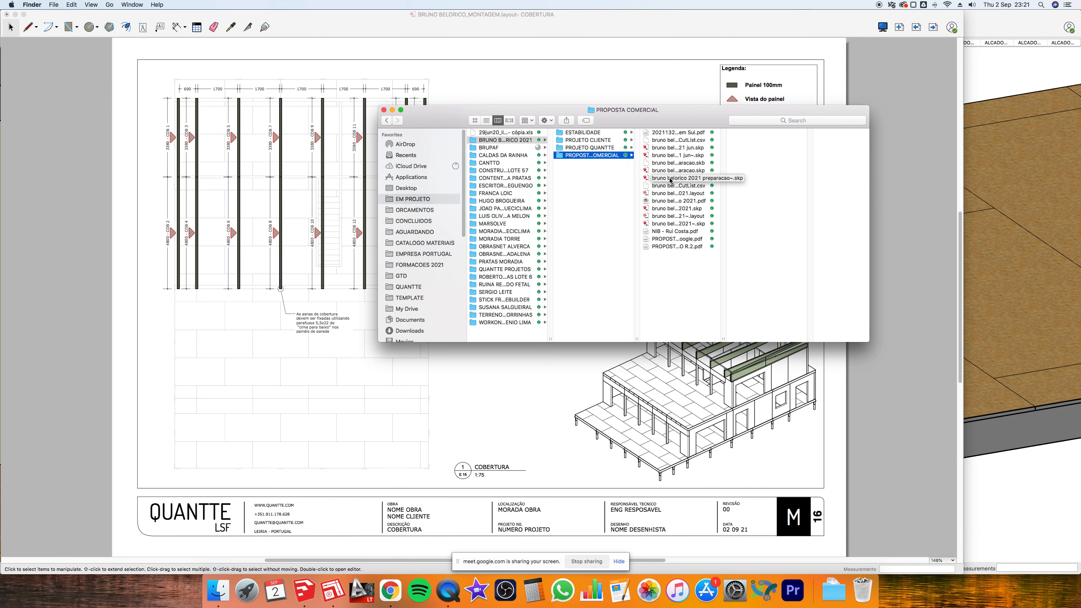
click(612, 135)
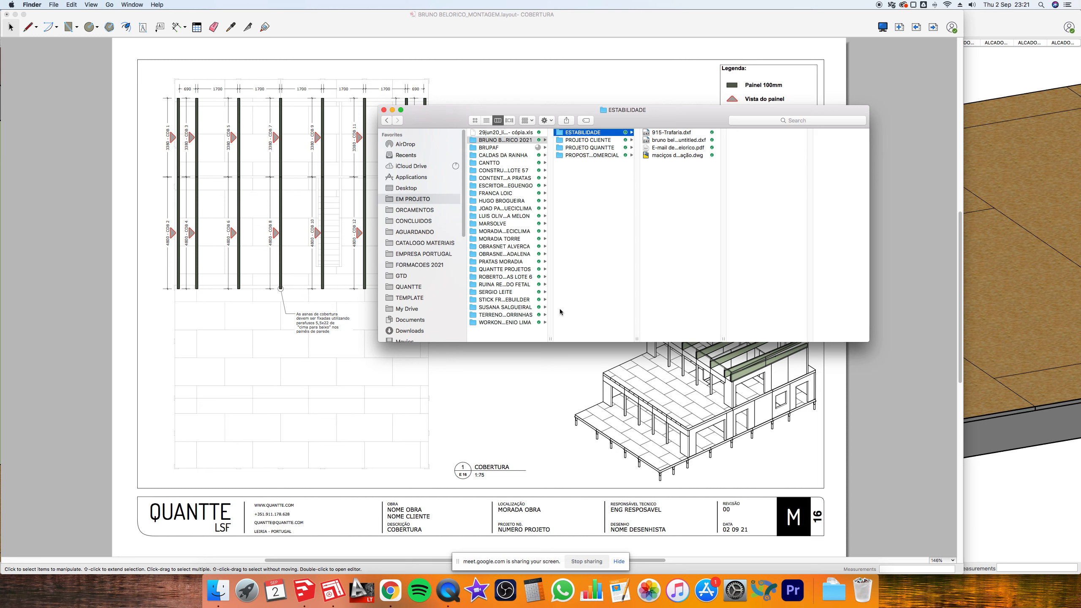
drag(549, 338, 613, 330)
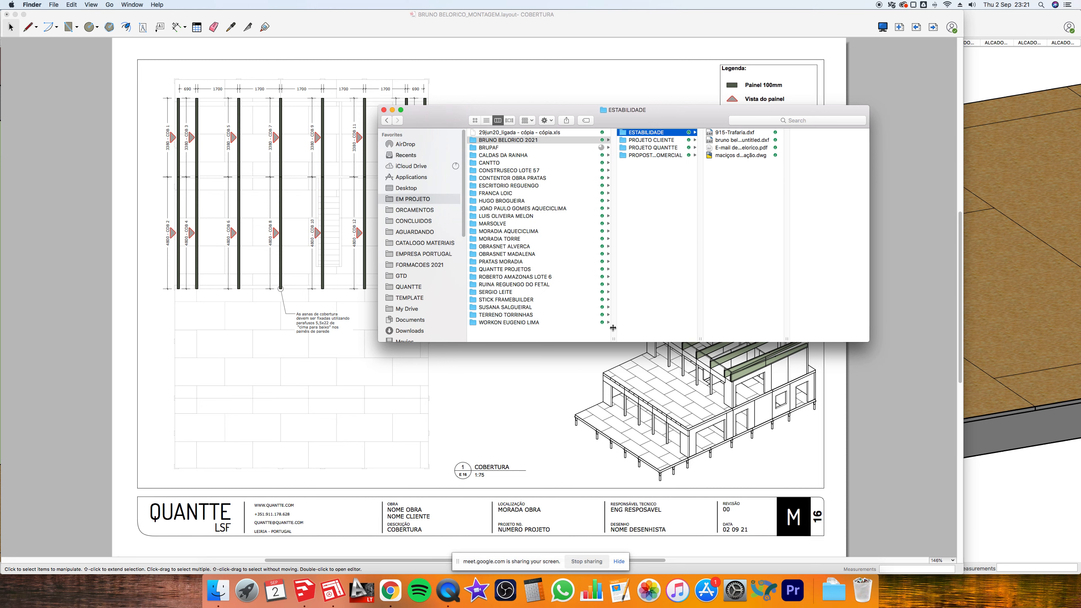
- Browse the CONSTRUSECO LOTE 57 subfolders down to preparacao construseco lote 57 2
click(519, 171)
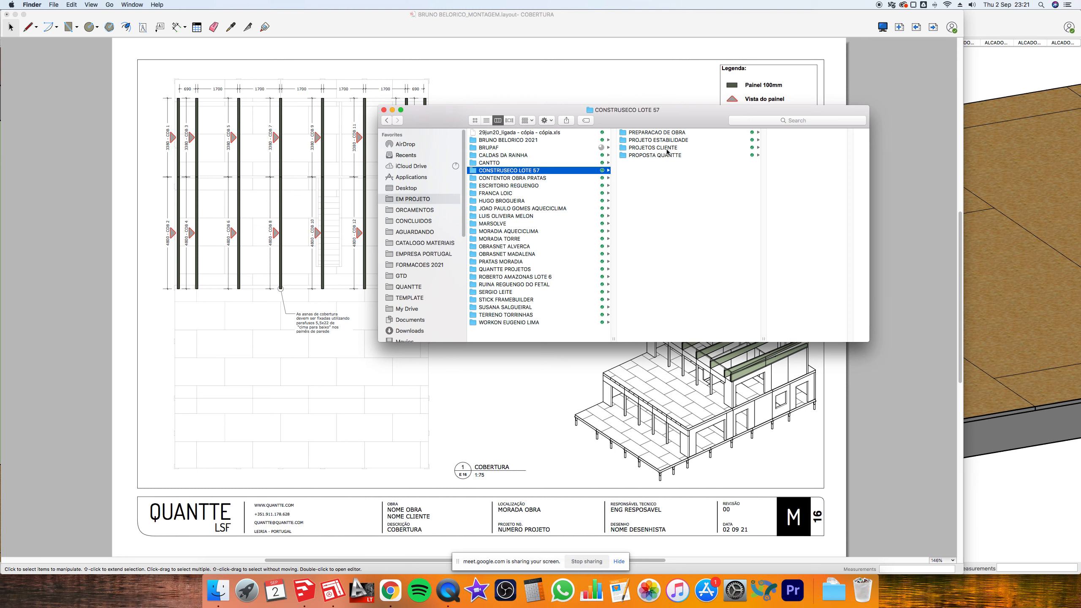
click(660, 156)
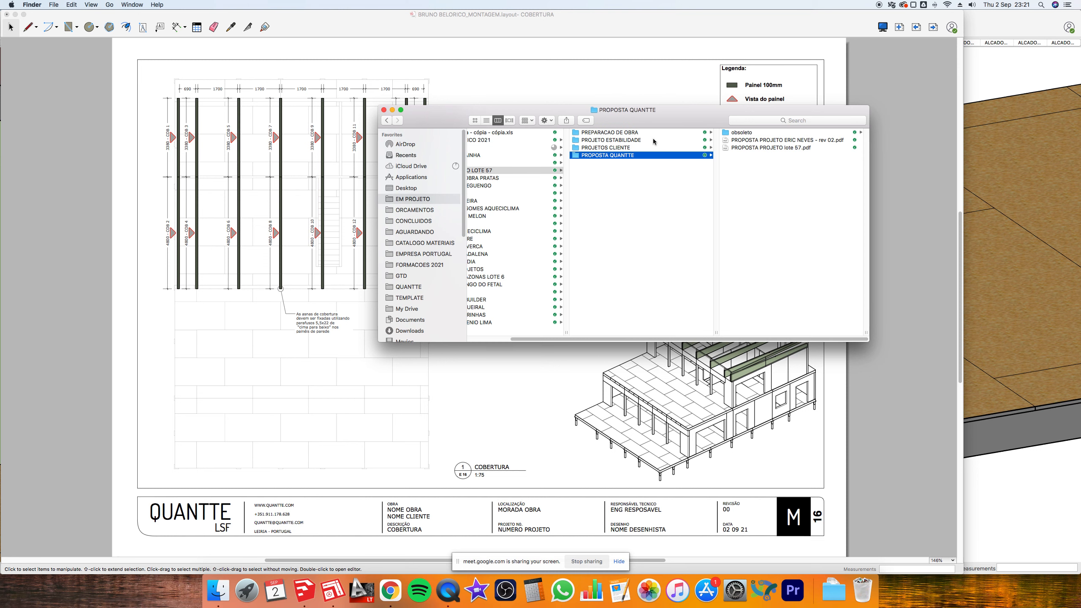
click(654, 140)
click(649, 133)
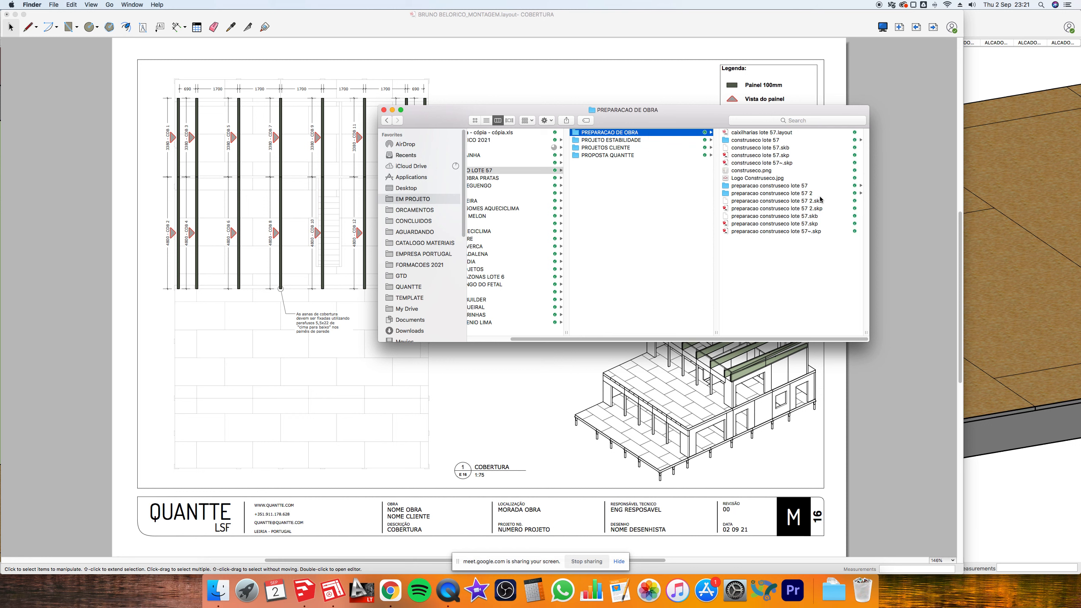
drag(866, 332, 906, 333)
click(738, 140)
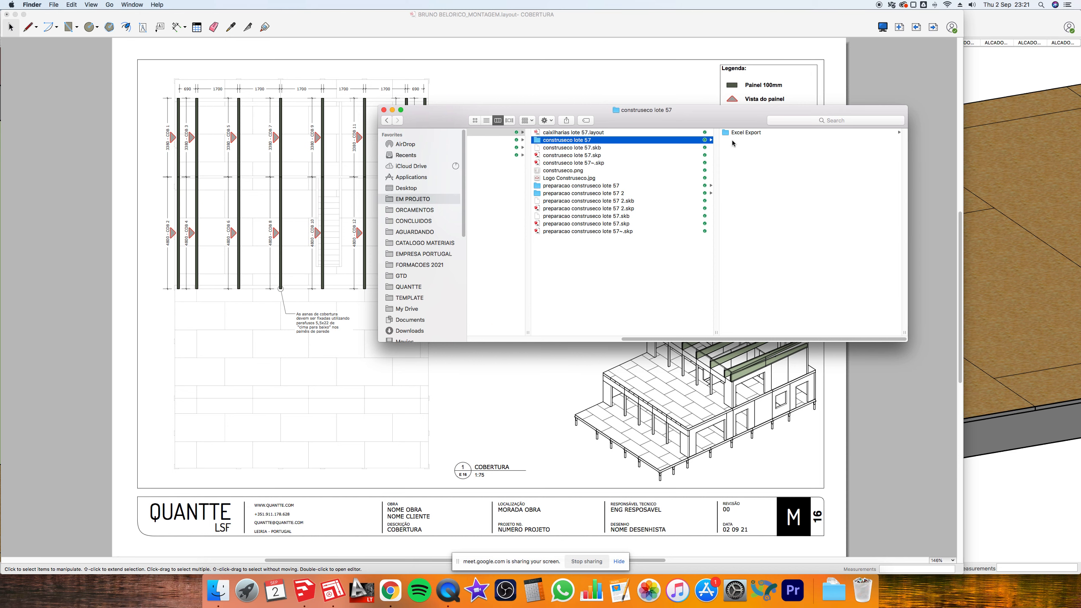
click(590, 187)
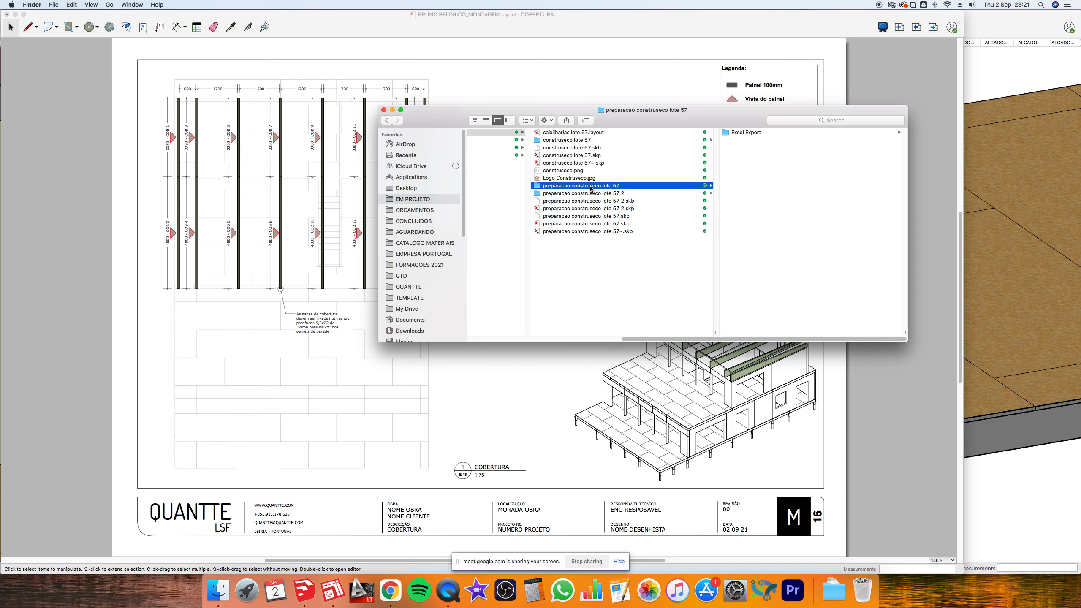
click(589, 194)
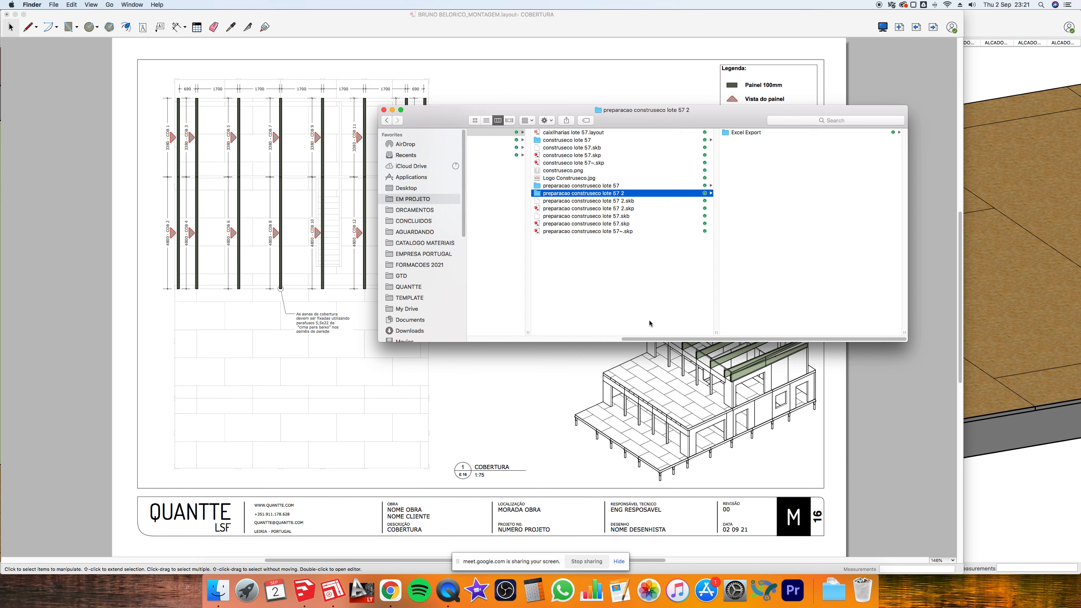
scroll(650, 322, left, 10)
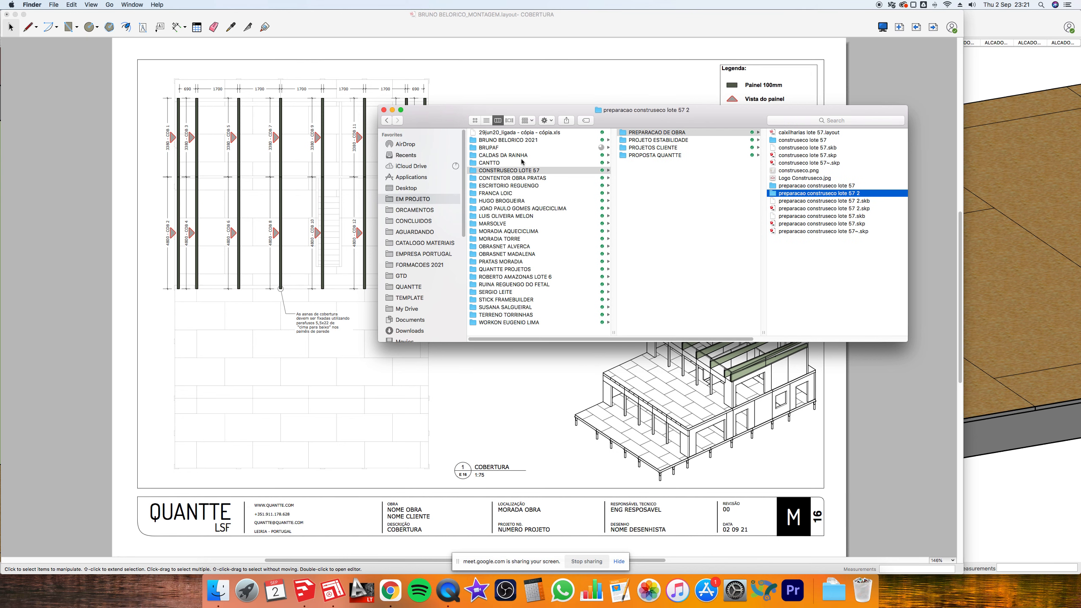
click(511, 204)
click(681, 141)
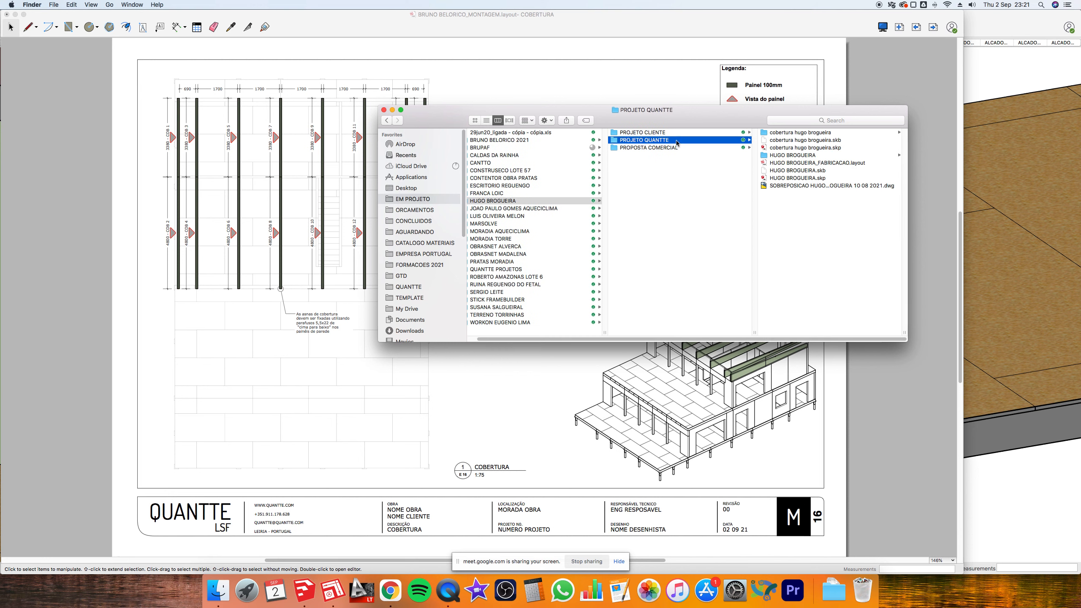
double_click(800, 186)
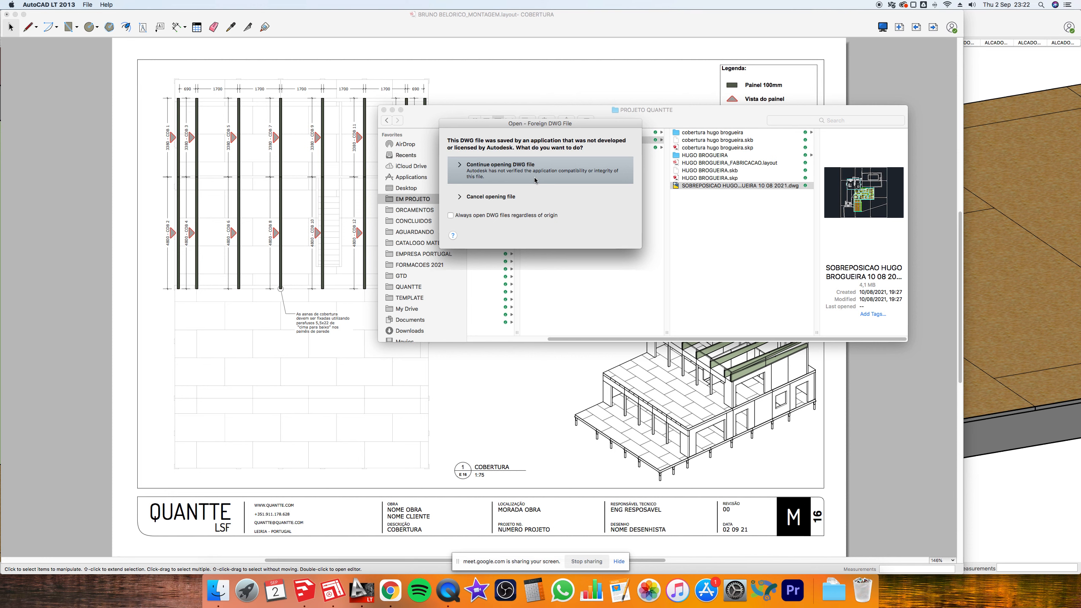
- Accept the foreign DWG warning and move and enlarge the drawing window
click(535, 179)
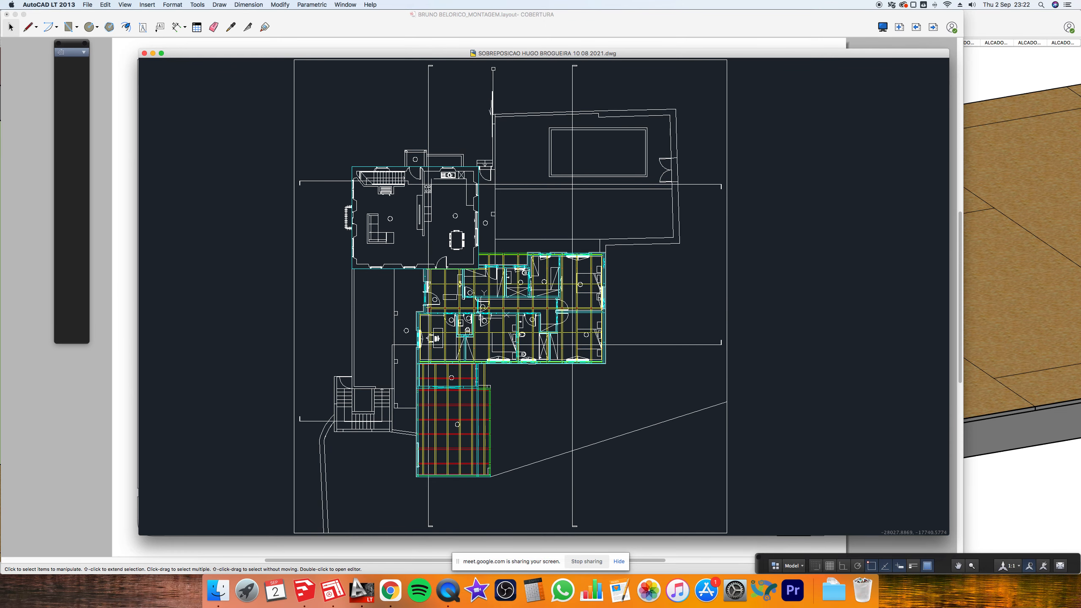
click(779, 234)
click(768, 199)
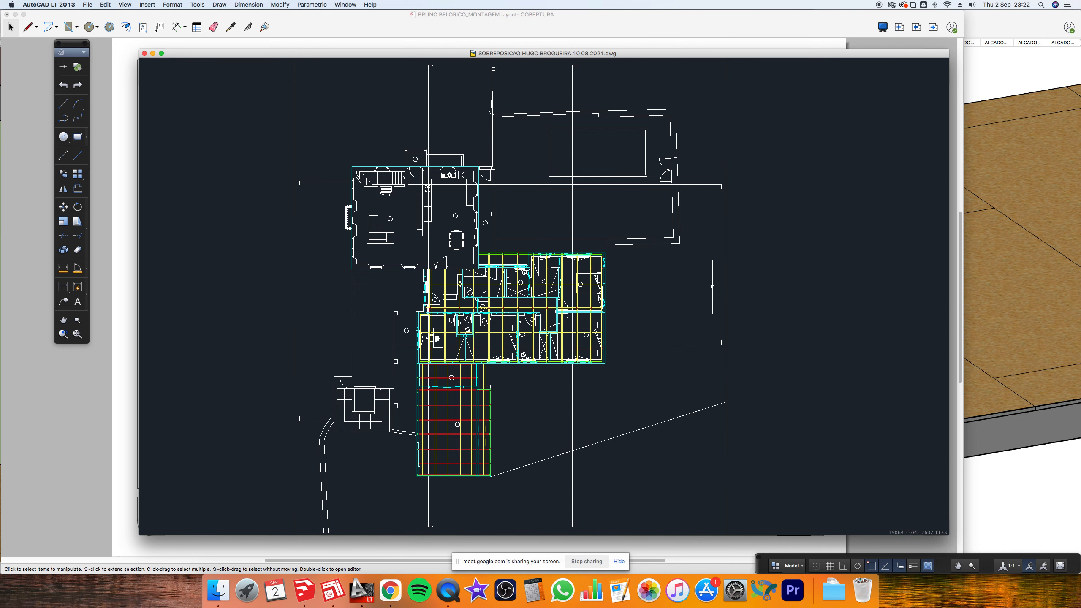
mouse_move(194, 54)
mouse_down()
mouse_move(170, 19)
mouse_move(152, 15)
mouse_up()
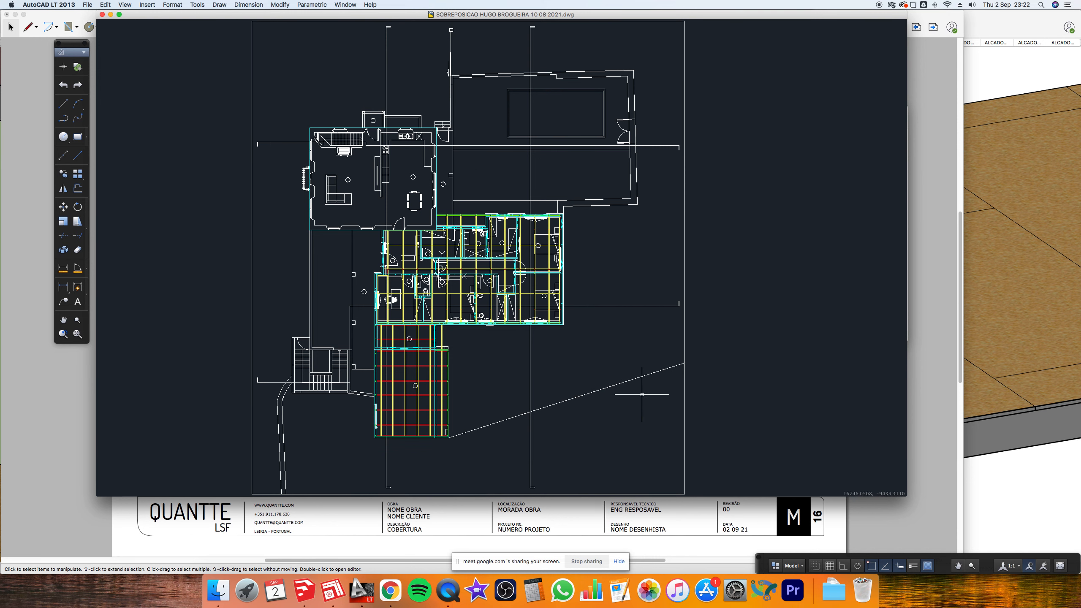
drag(905, 495, 942, 549)
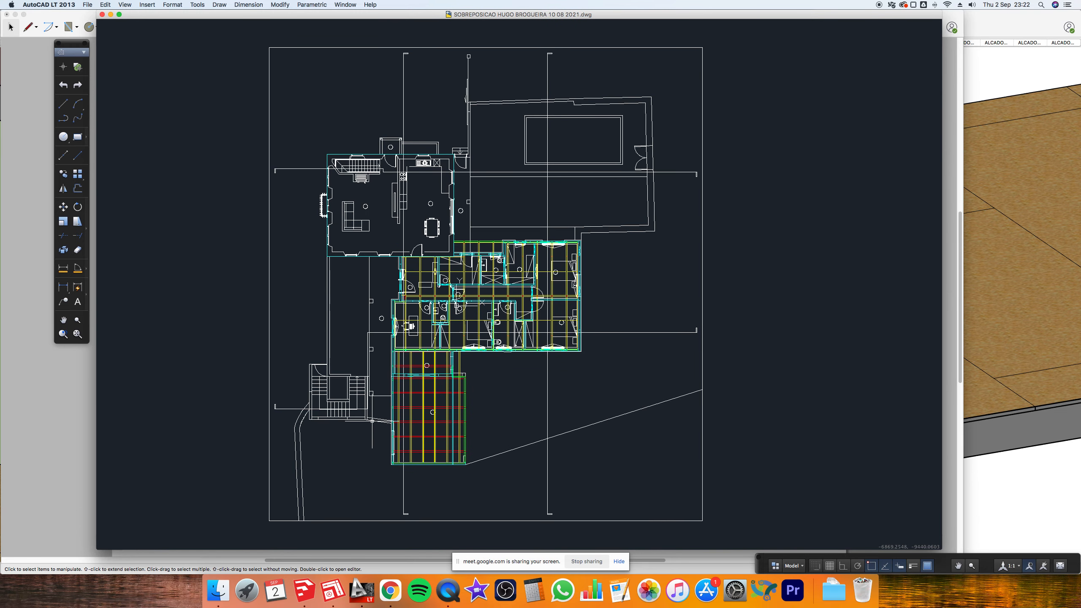
- Select everything and explode all blocks twice, then collapse the floating palettes
key(super+a)
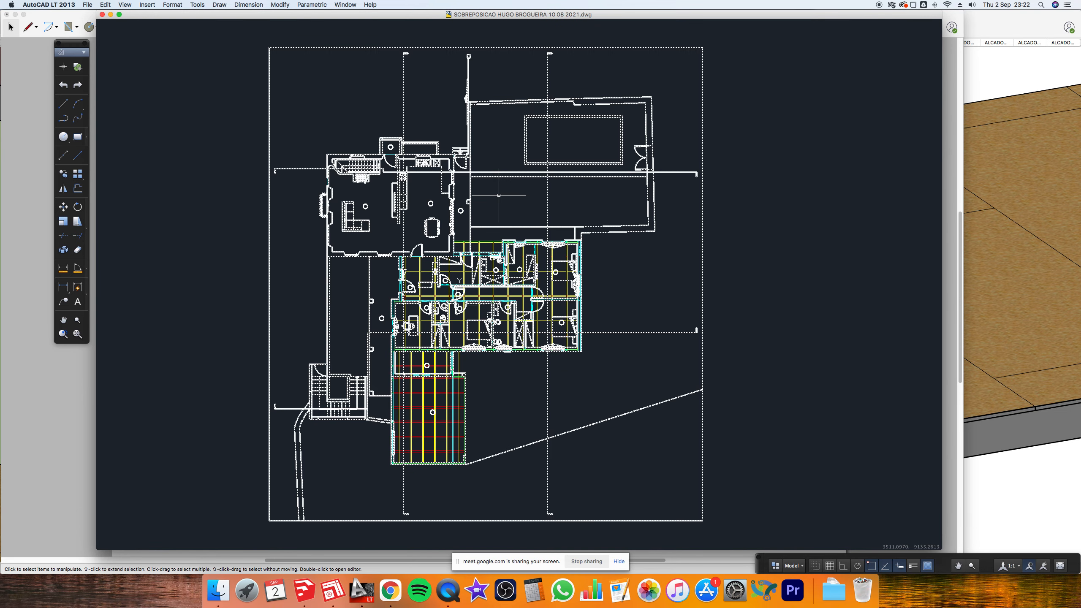
click(63, 250)
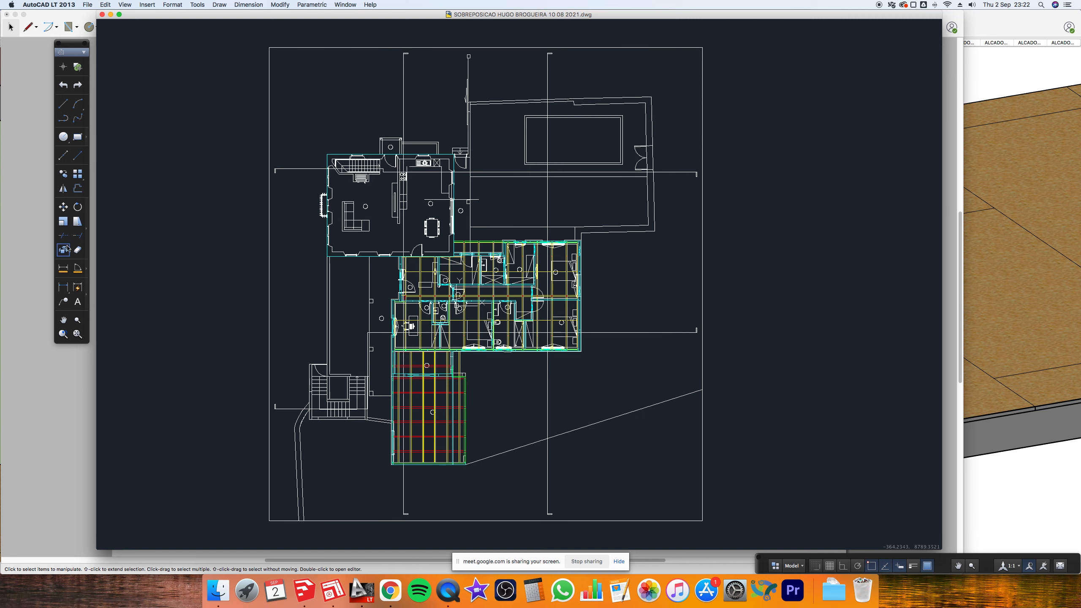
key(super+a)
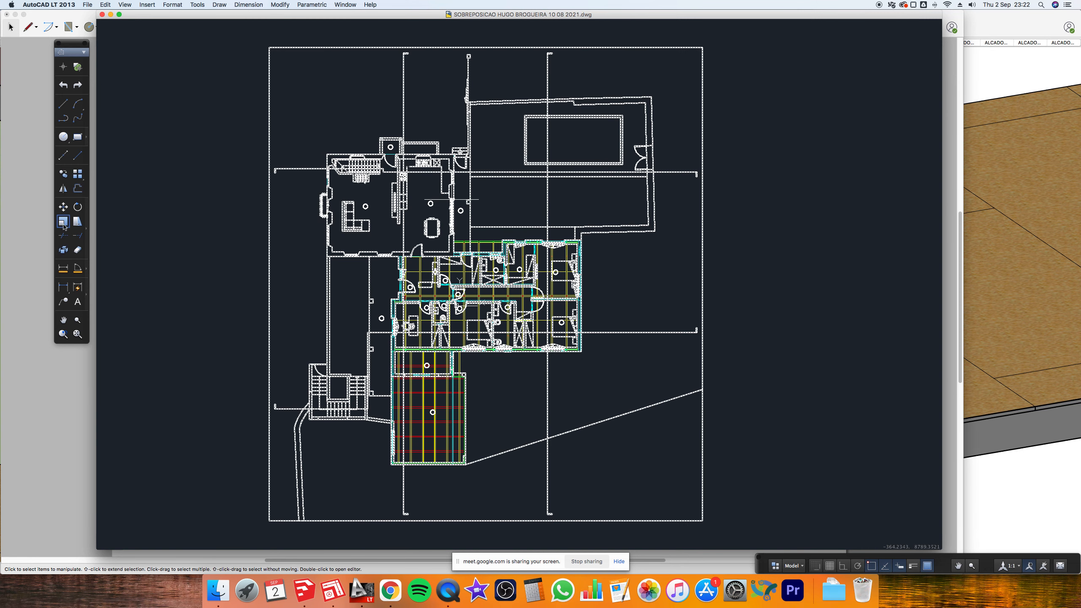
click(63, 250)
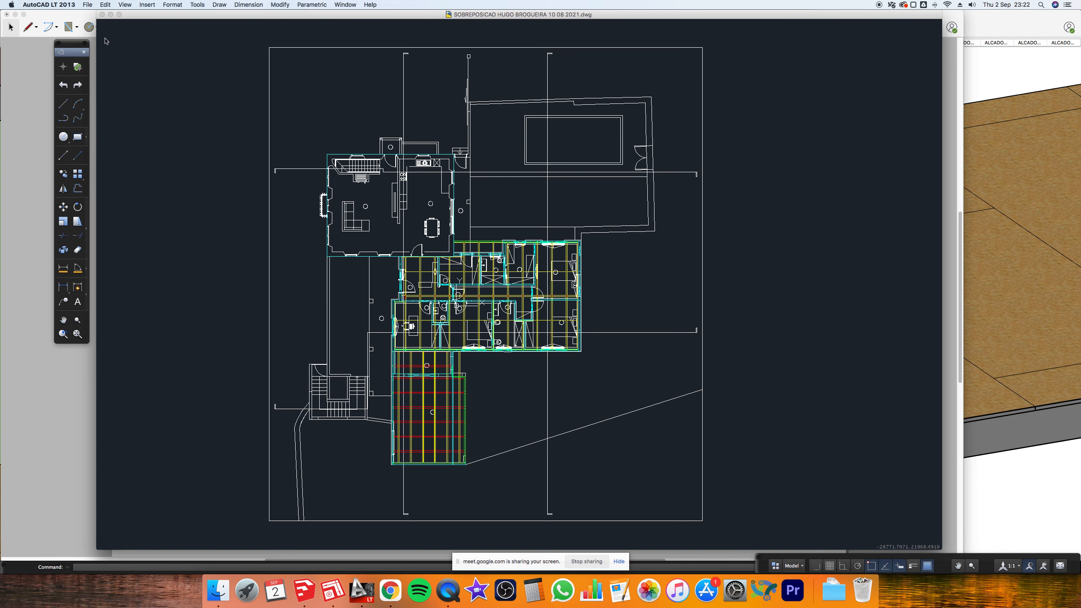
click(85, 43)
click(10, 133)
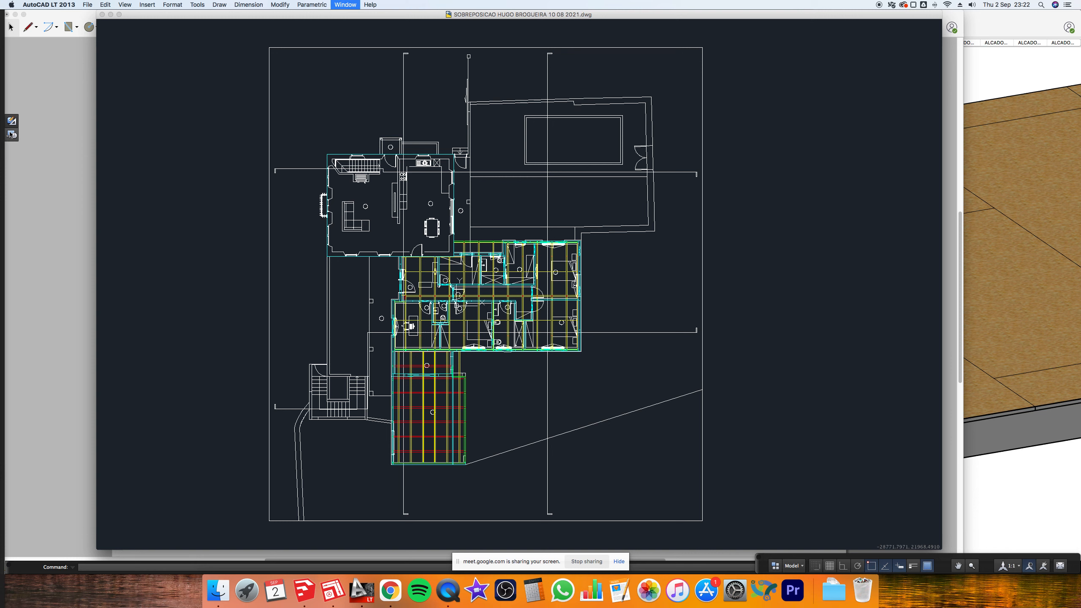
- Show an enlarged Layers panel and turn off the ASNAS COBERTURA and CAD layers
click(12, 134)
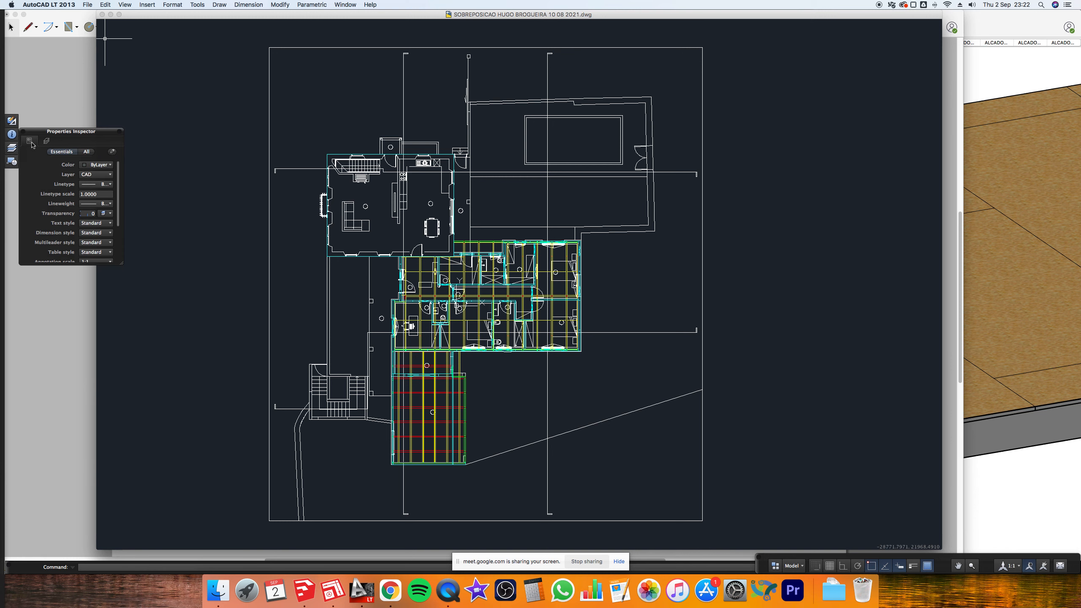
click(13, 147)
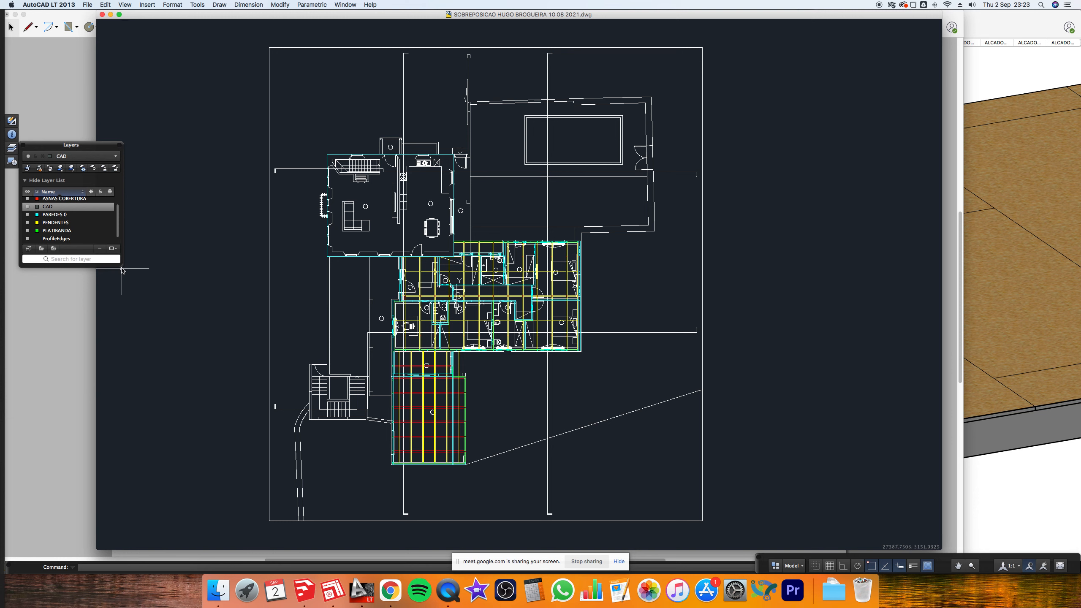
drag(122, 265, 126, 301)
drag(128, 315, 131, 325)
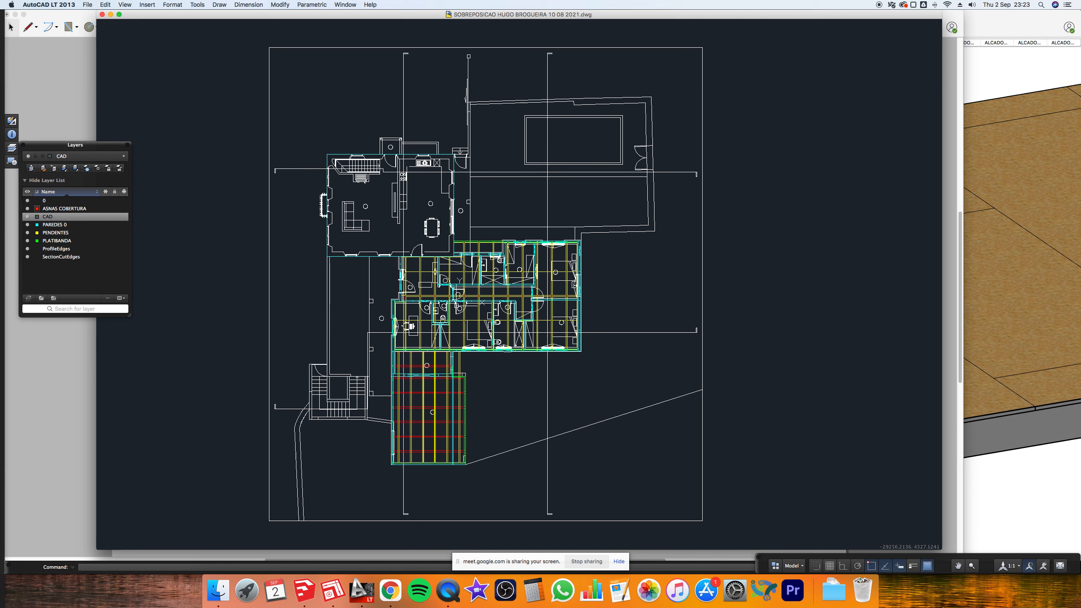
click(27, 208)
click(28, 216)
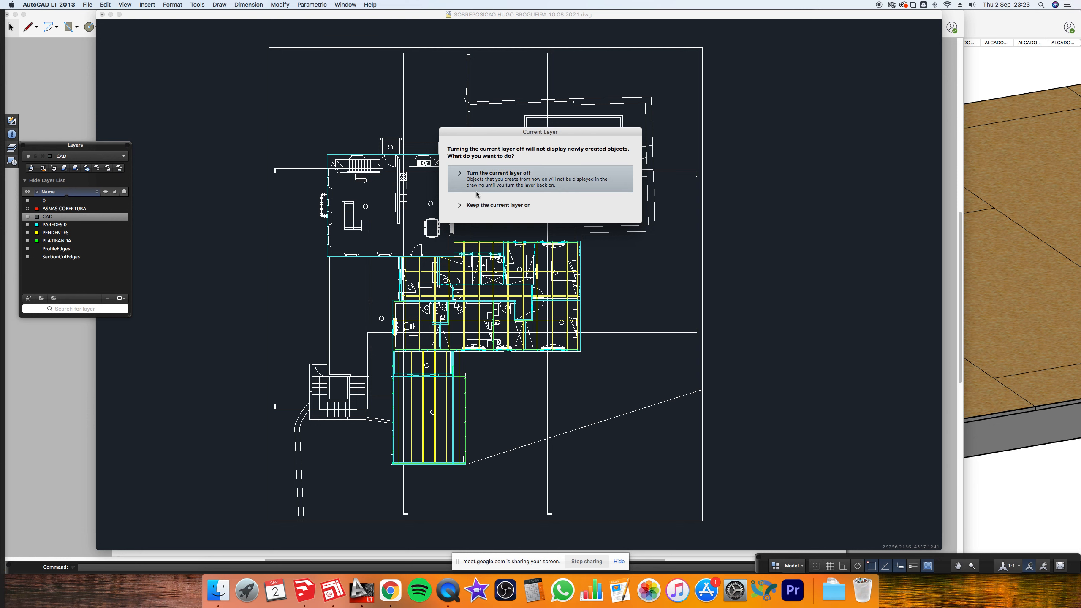
click(476, 191)
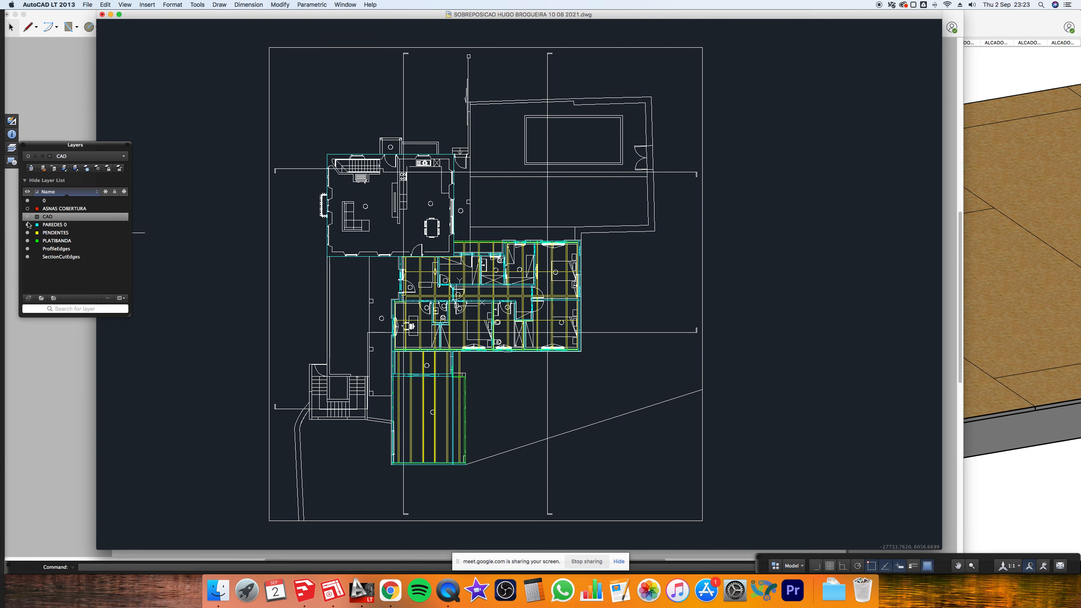
- Hide PLATIBANDA, PENDENTES and PAREDES 0, then turn PAREDES 0 back on
click(28, 240)
click(28, 233)
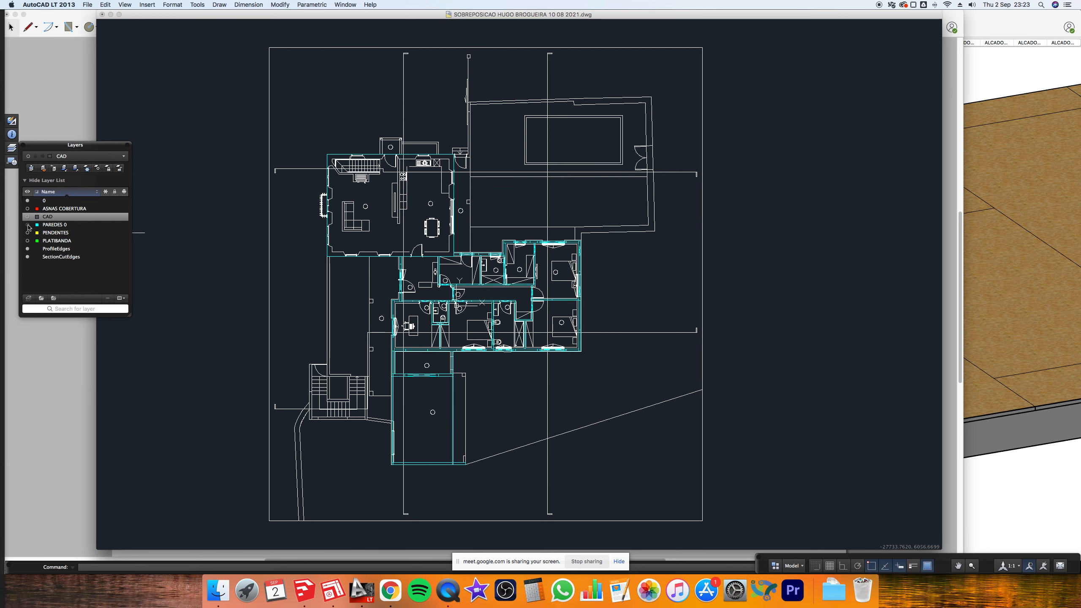
click(27, 224)
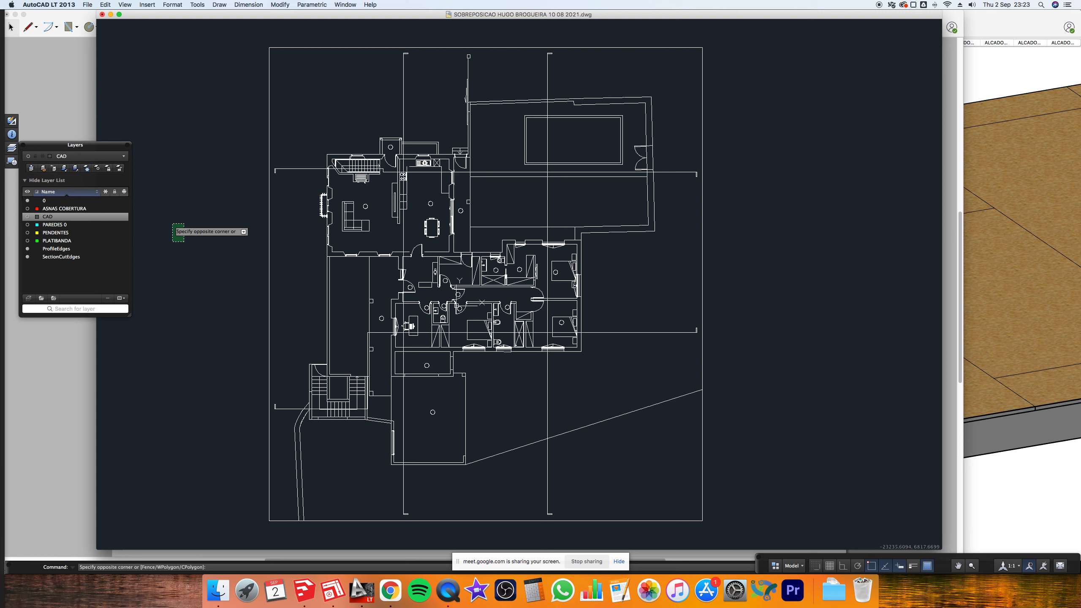
click(82, 241)
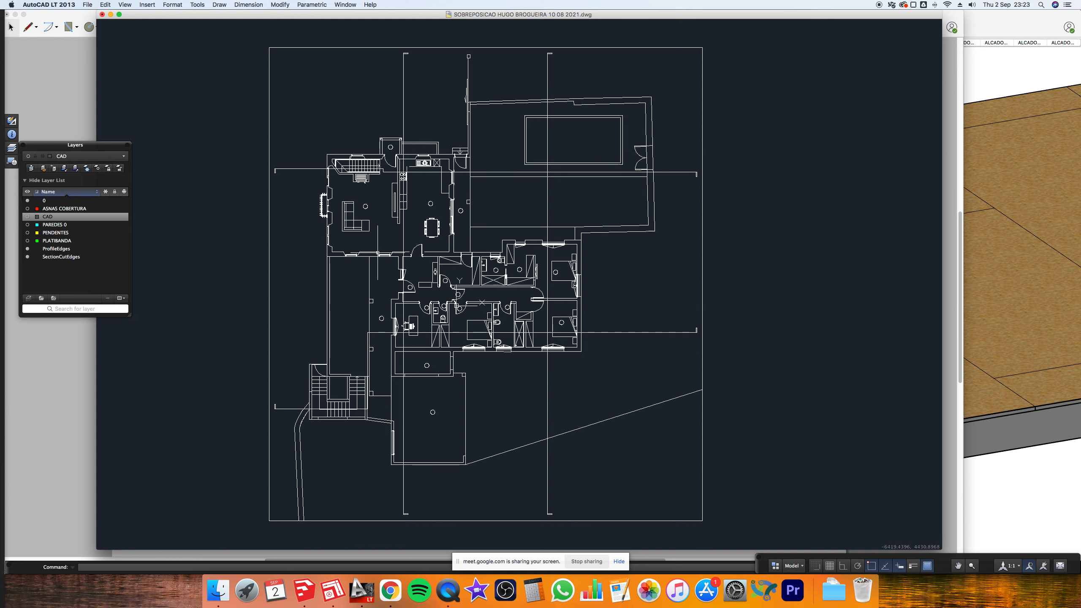
key(super+a)
key(Escape)
click(28, 224)
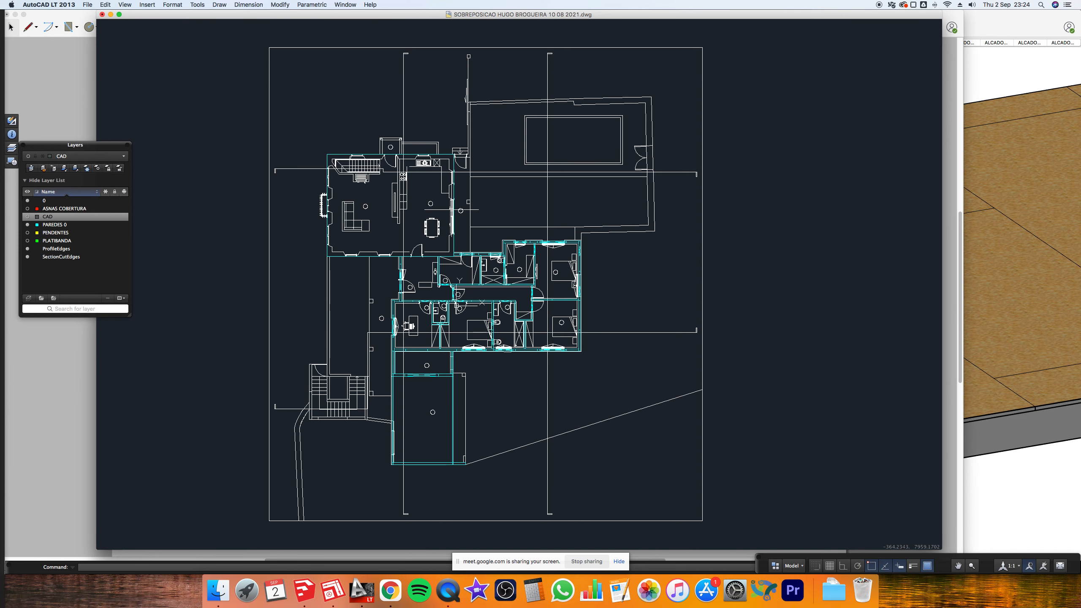
- Zoom into the bathroom window detail, inspect the surrounding walls, and zoom back out
key(super+a)
key(Escape)
scroll(507, 215, up, 6)
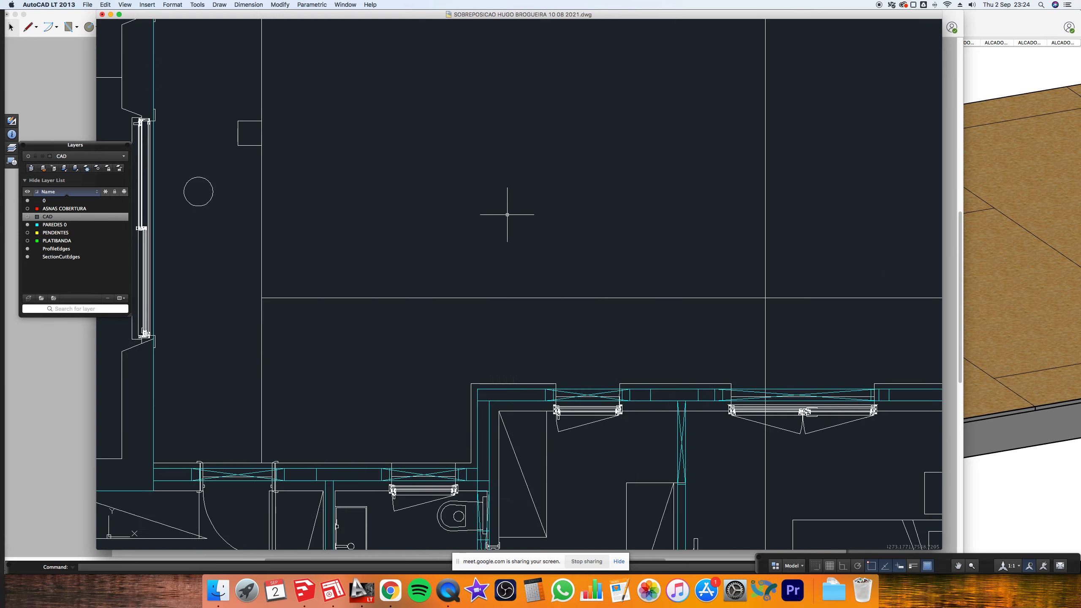
scroll(507, 214, down, 1)
scroll(596, 359, up, 5)
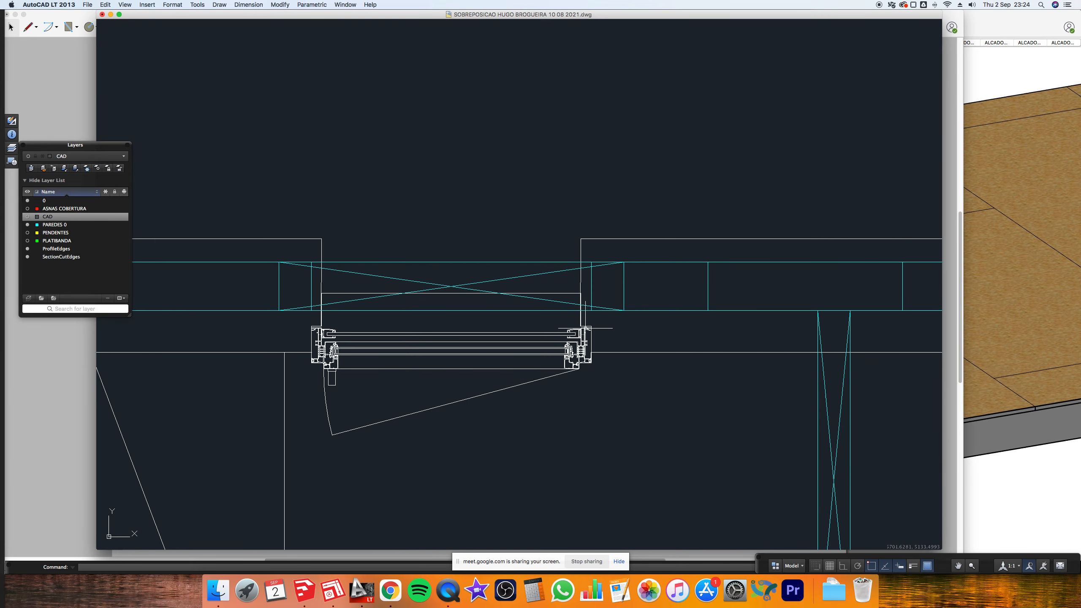
click(621, 280)
key(Escape)
scroll(328, 328, down, 8)
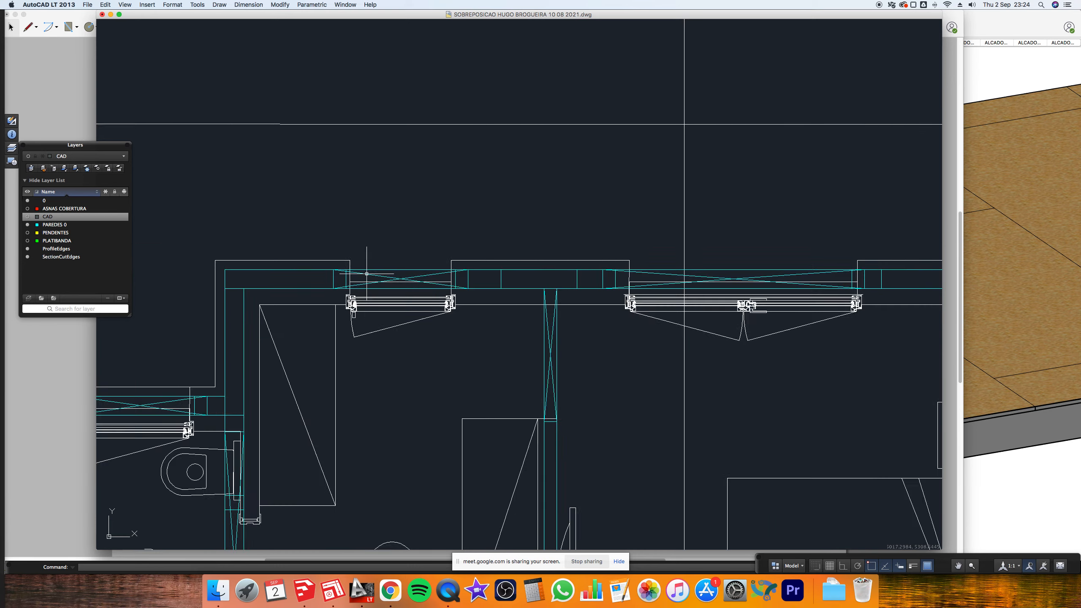
scroll(365, 274, down, 3)
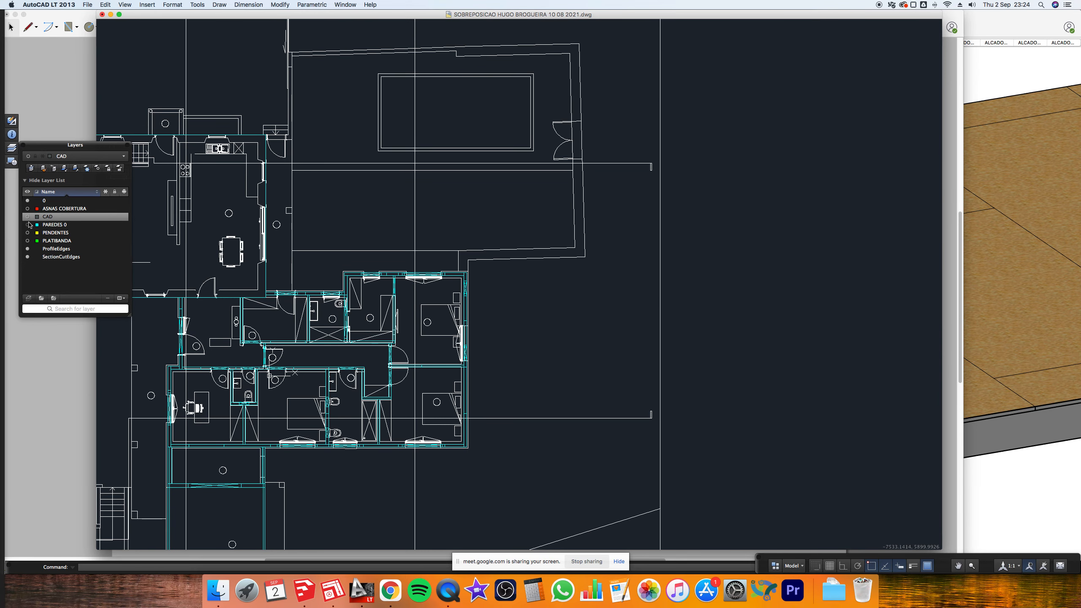
- Turn on the ASNAS COBERTURA layer to show its red rafter lines
click(27, 208)
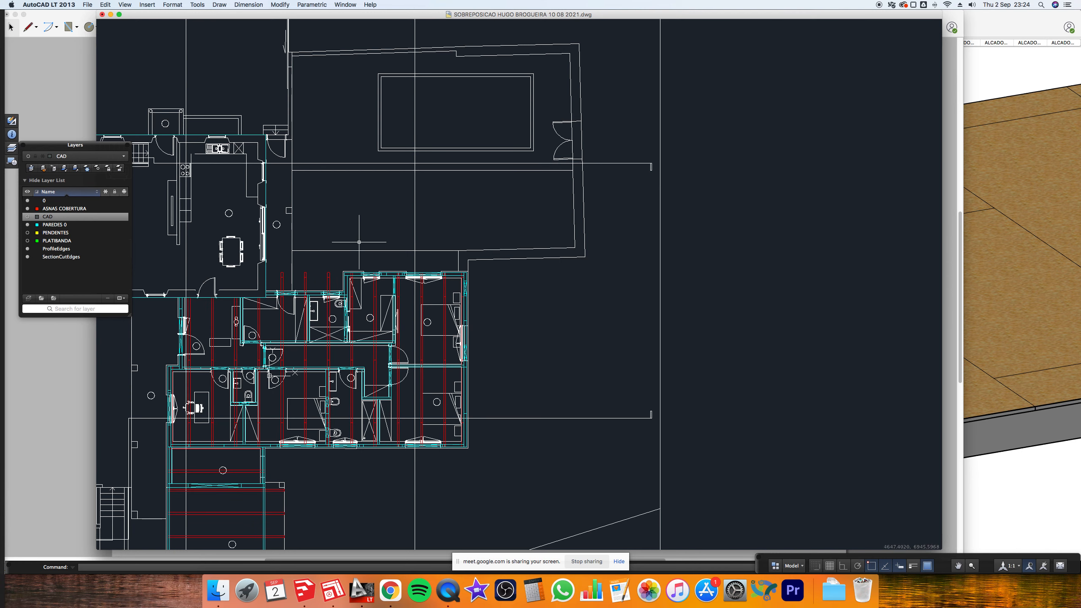
scroll(360, 242, down, 5)
scroll(437, 236, up, 8)
scroll(436, 236, down, 5)
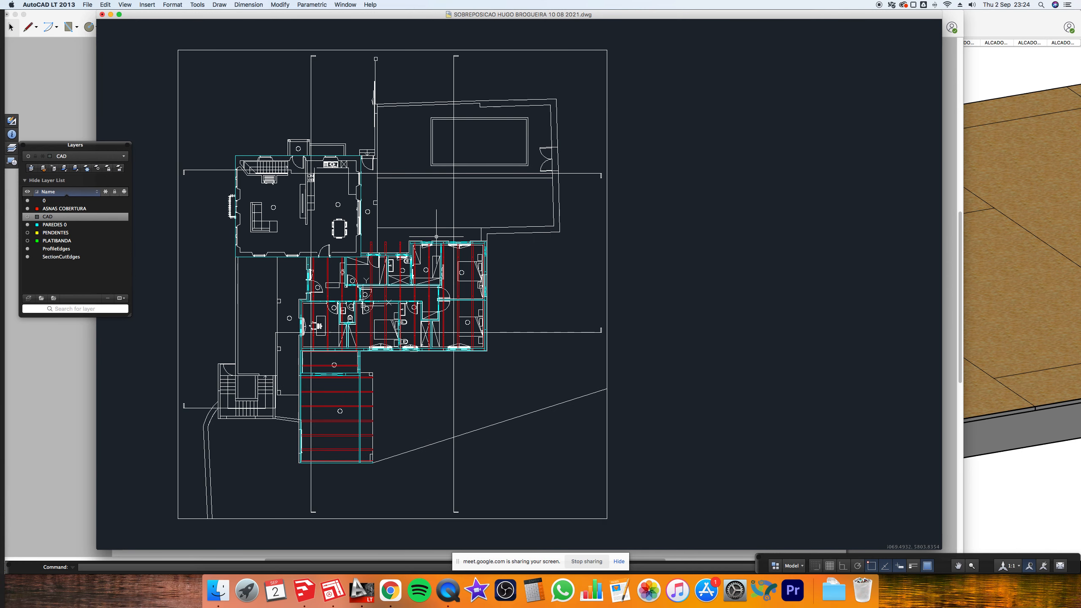
- Show PLATIBANDA and PENDENTES, turning off current layer 0 and PAREDES 0
click(27, 240)
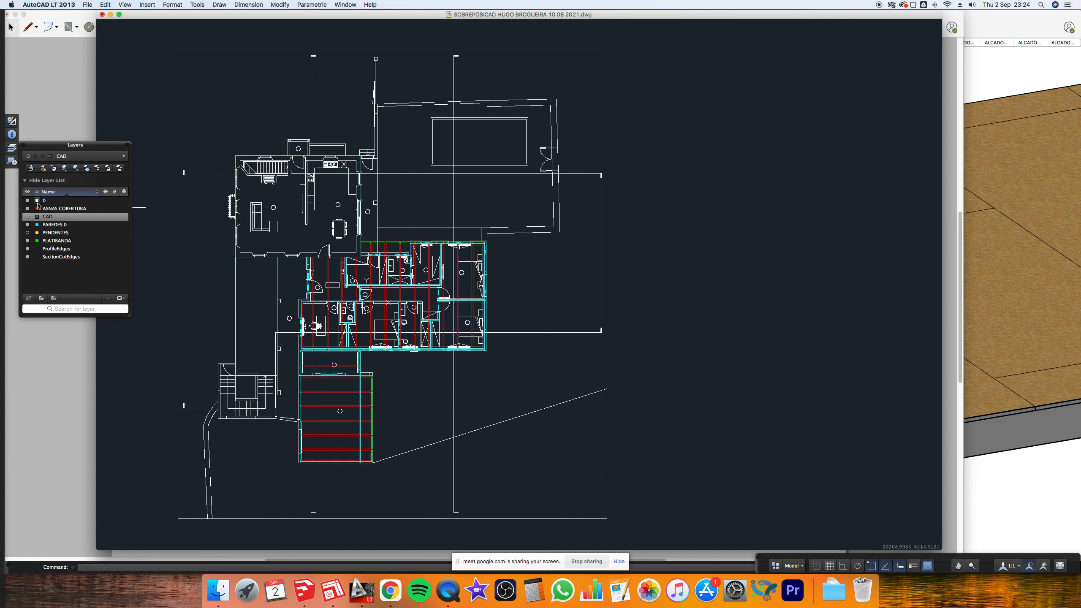
click(38, 202)
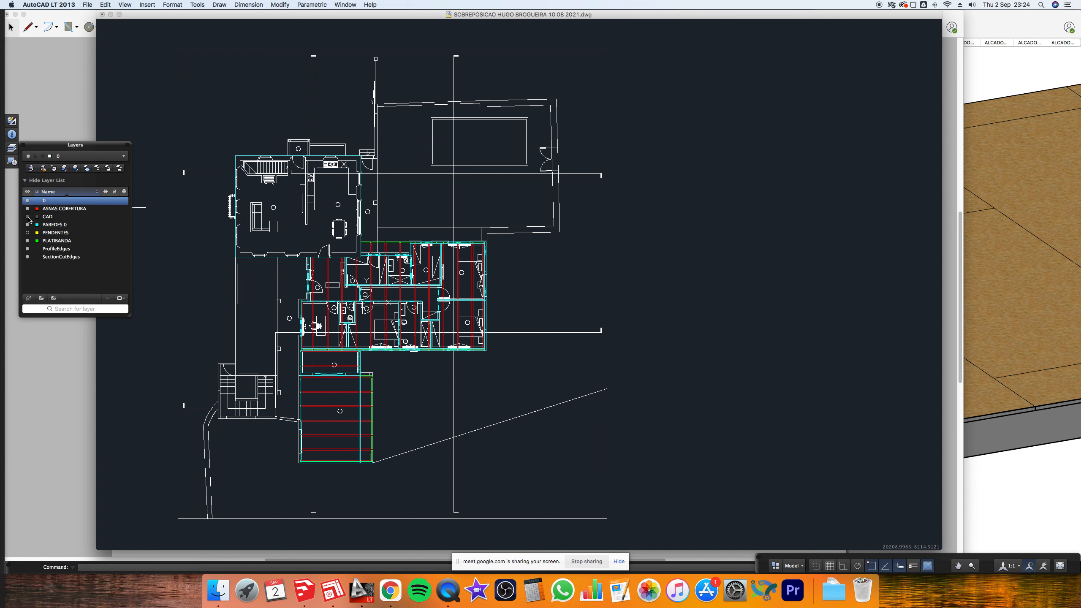
click(152, 269)
key(Escape)
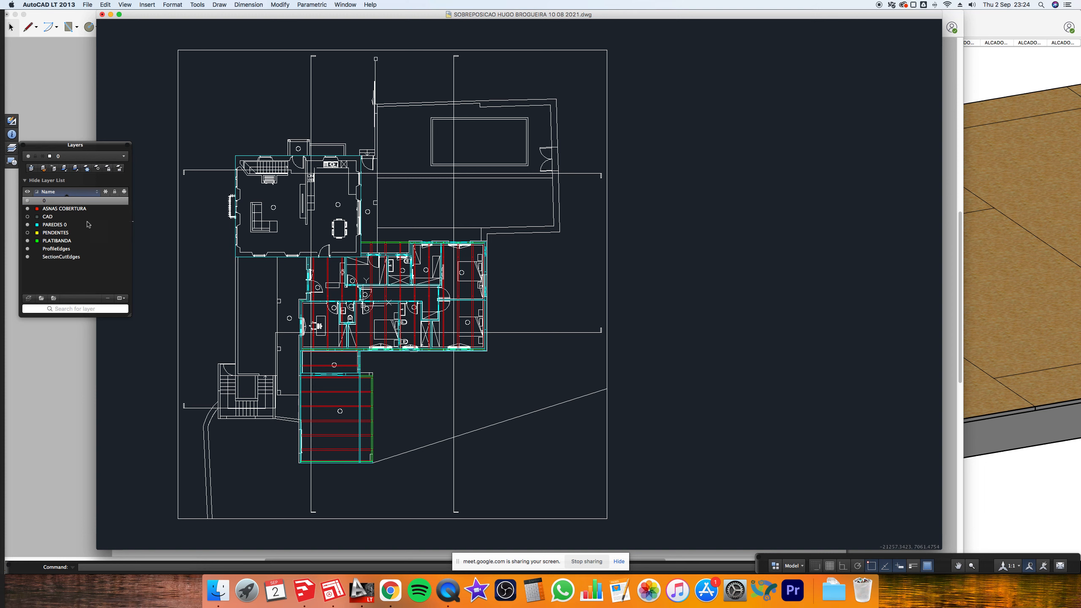
click(30, 216)
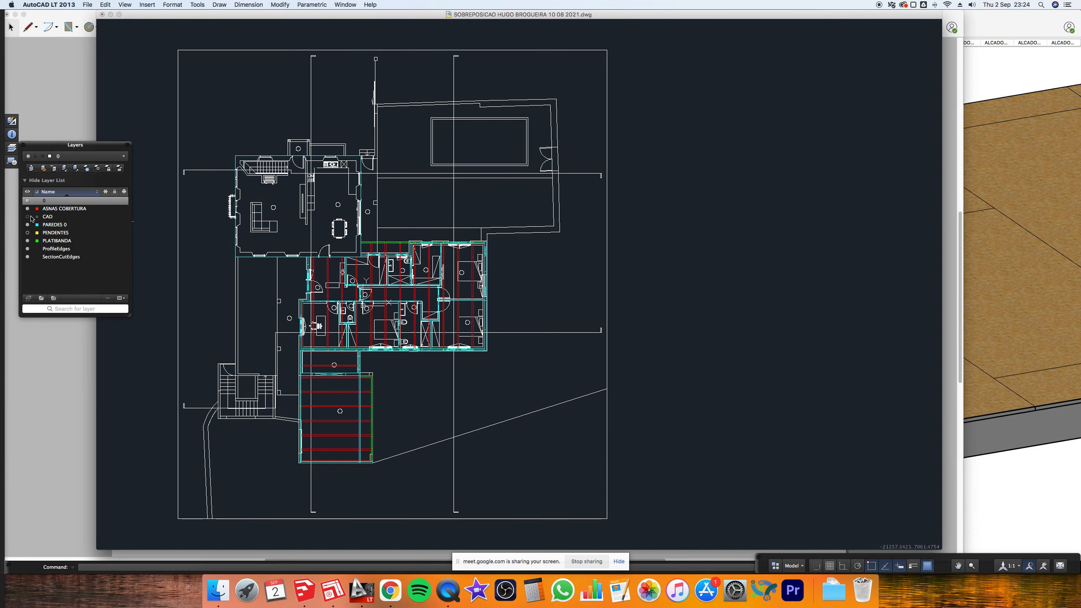
click(27, 200)
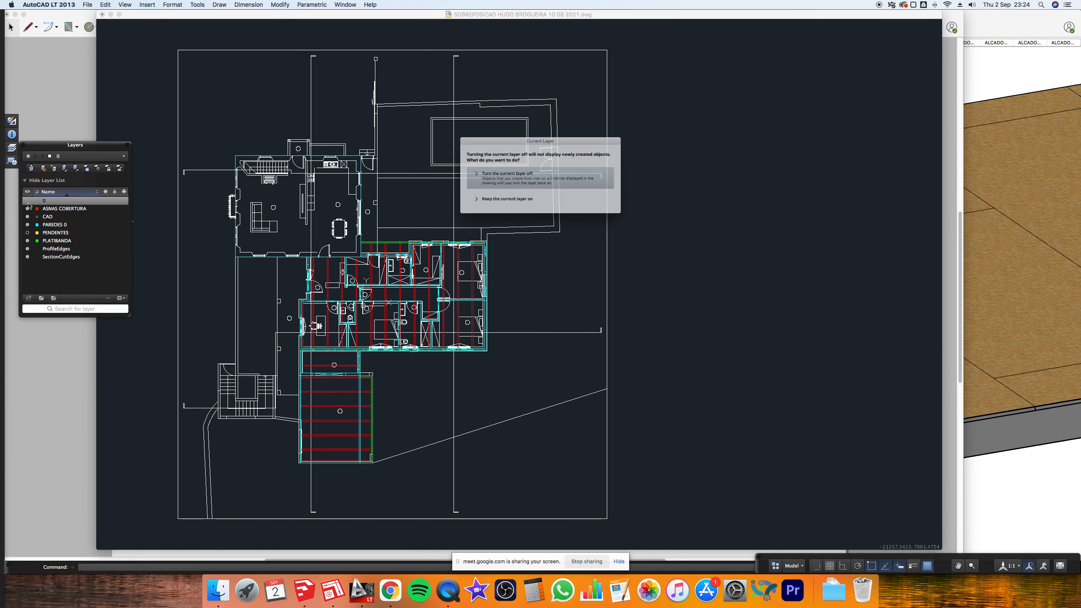
click(504, 188)
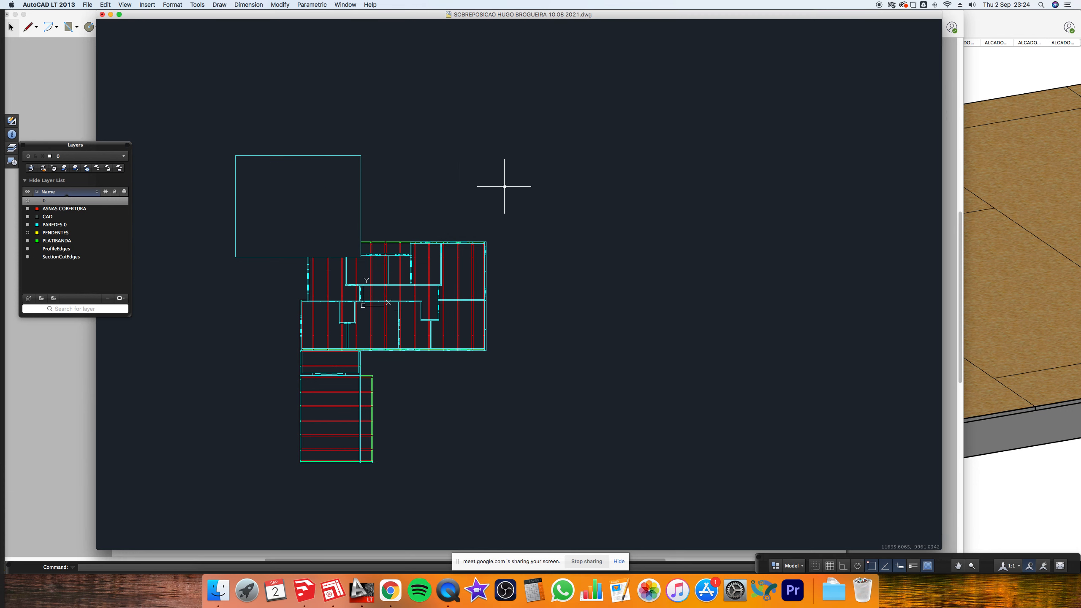
click(27, 225)
click(28, 233)
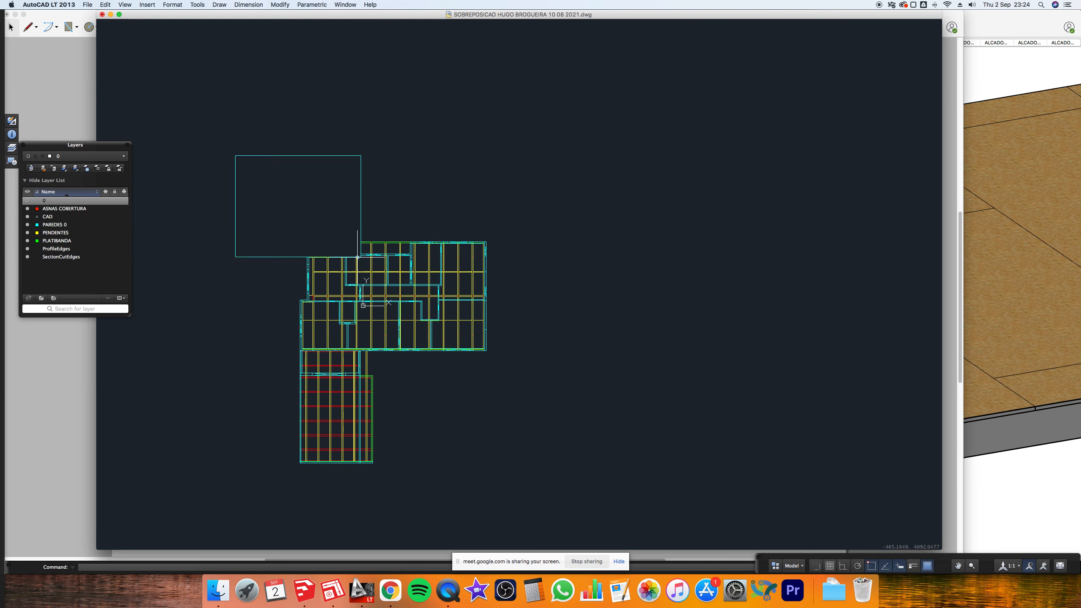
- Zoom in to inspect the yellow PENDENTES lines, then return to Finder
scroll(380, 396, up, 4)
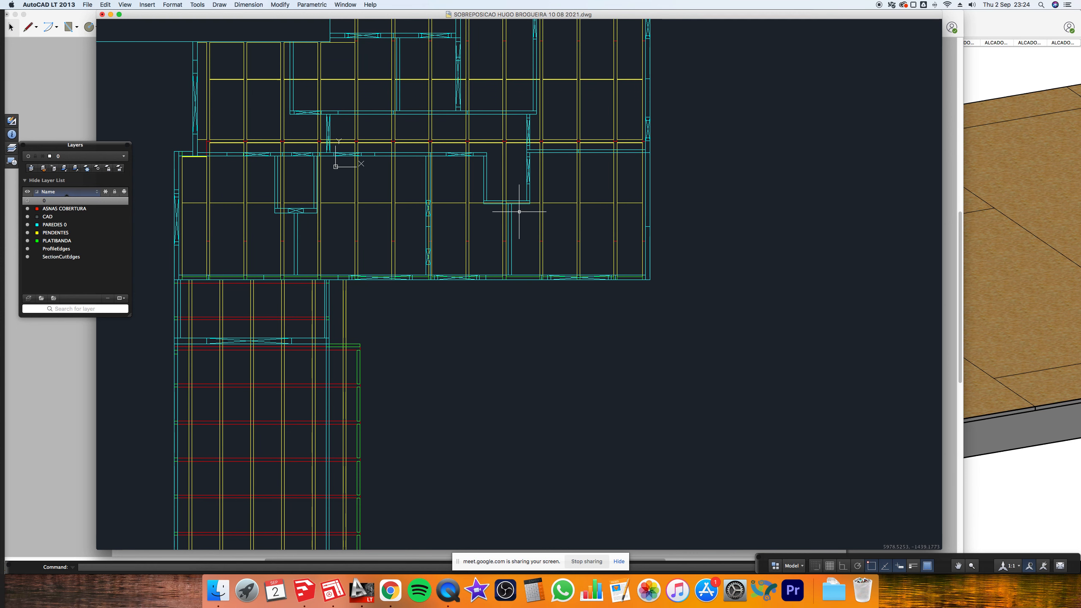
click(422, 278)
key(Escape)
scroll(468, 211, down, 5)
text(l)
key(Escape)
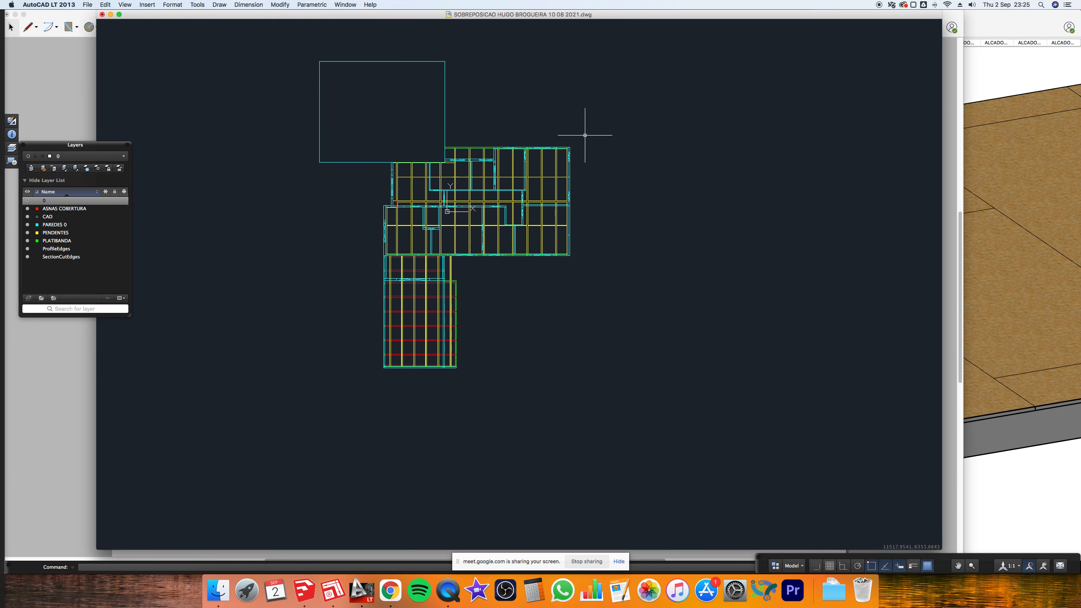
click(219, 592)
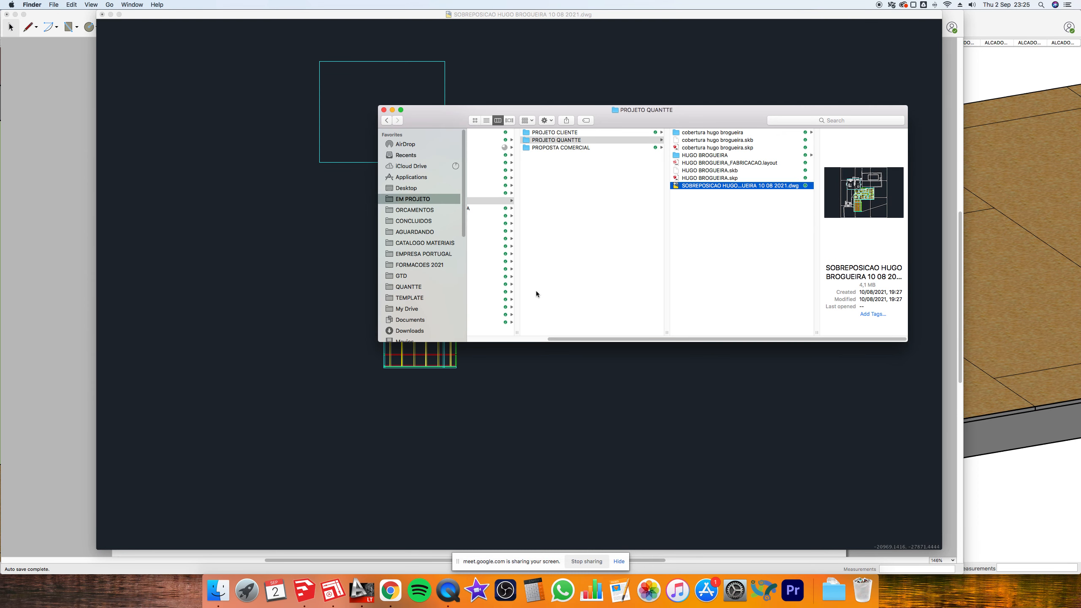
drag(607, 340, 527, 336)
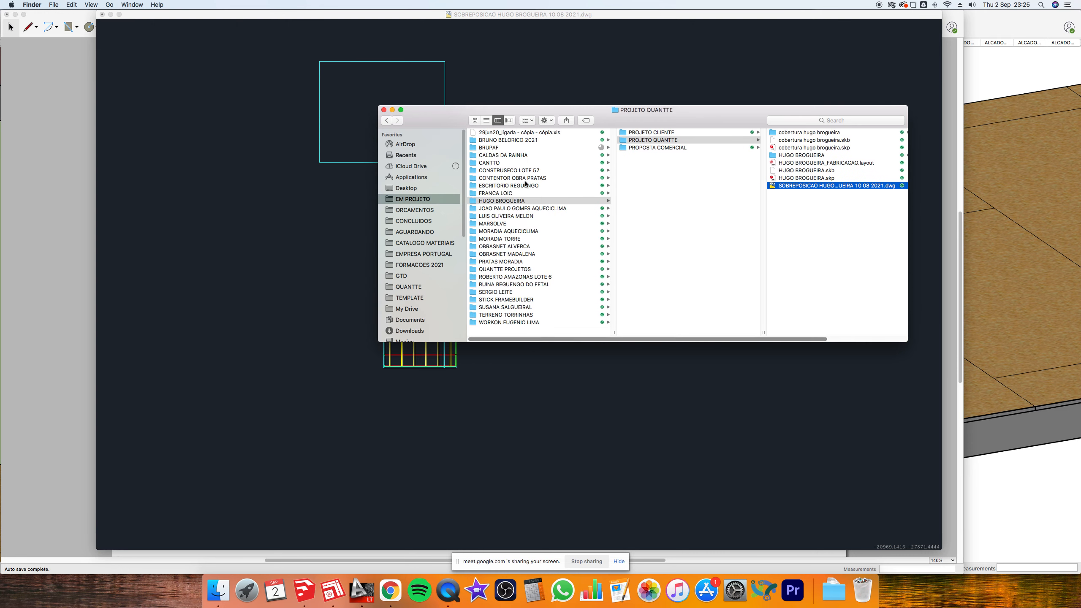
click(493, 141)
click(665, 149)
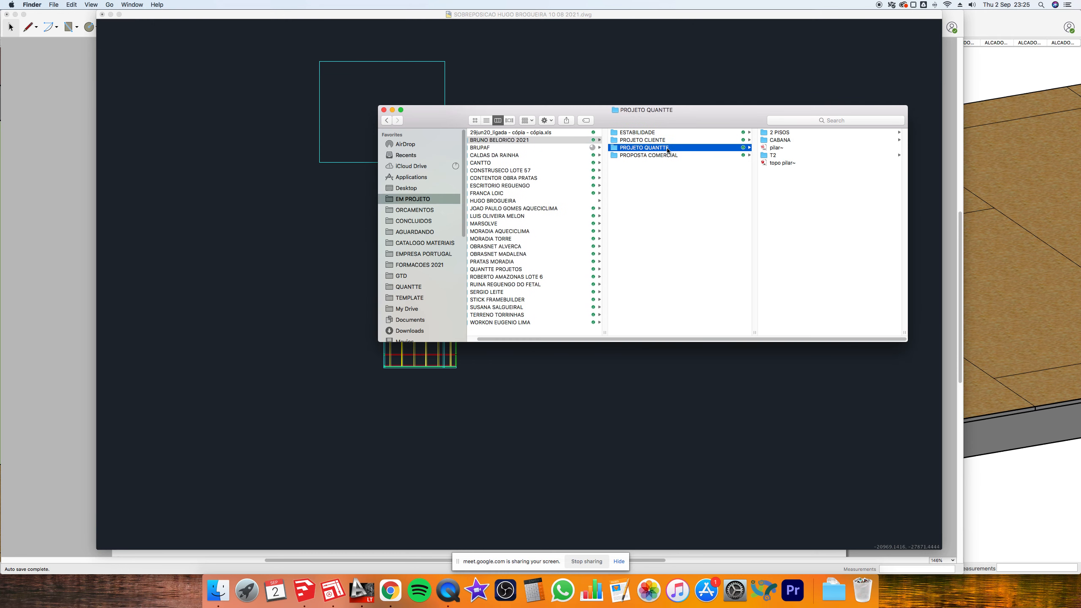
click(781, 133)
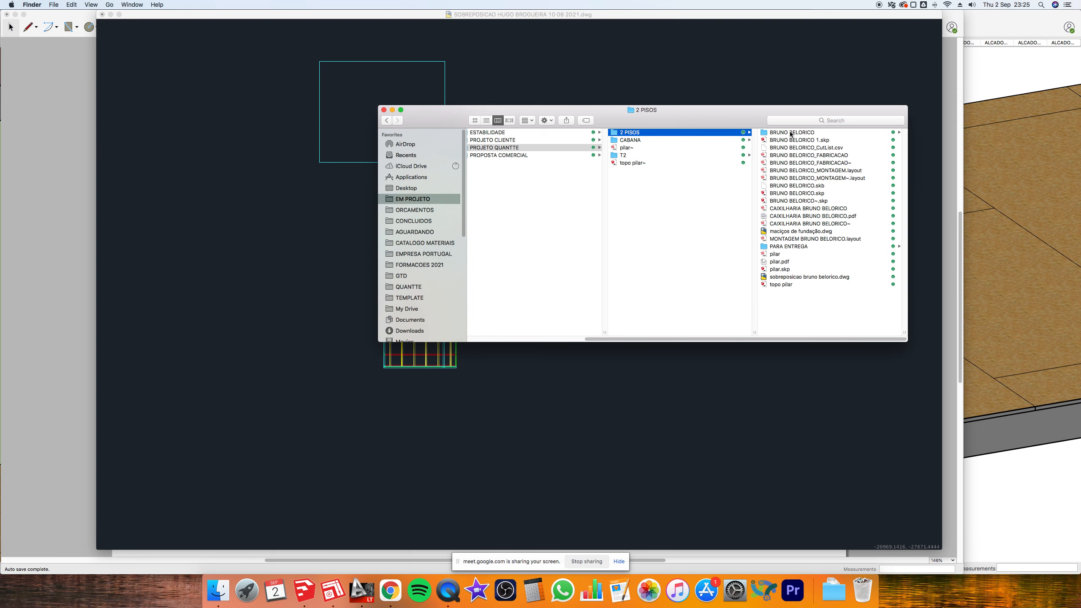
click(790, 133)
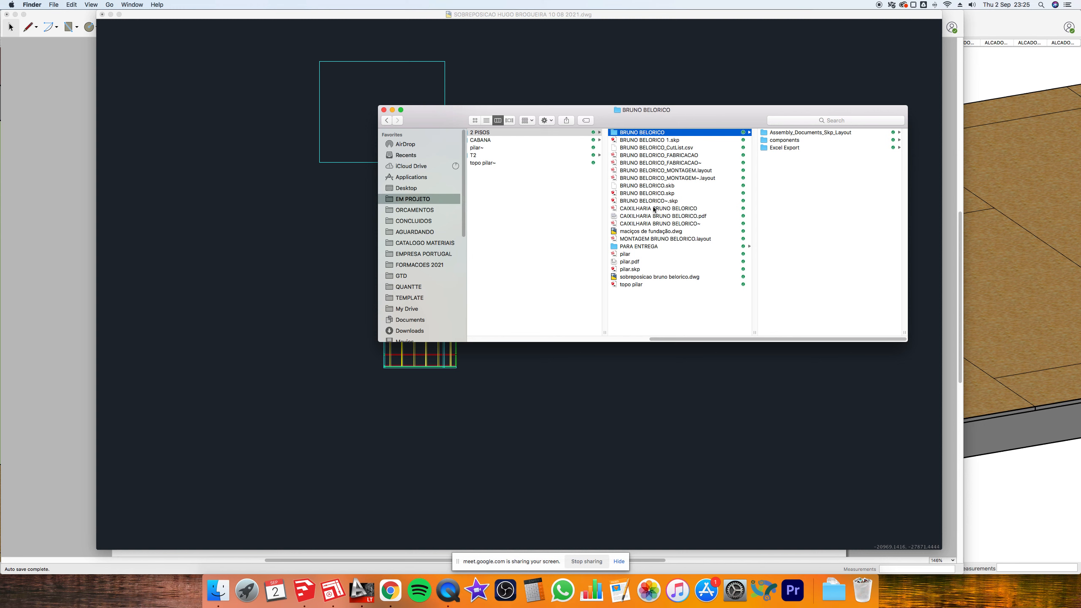
click(391, 591)
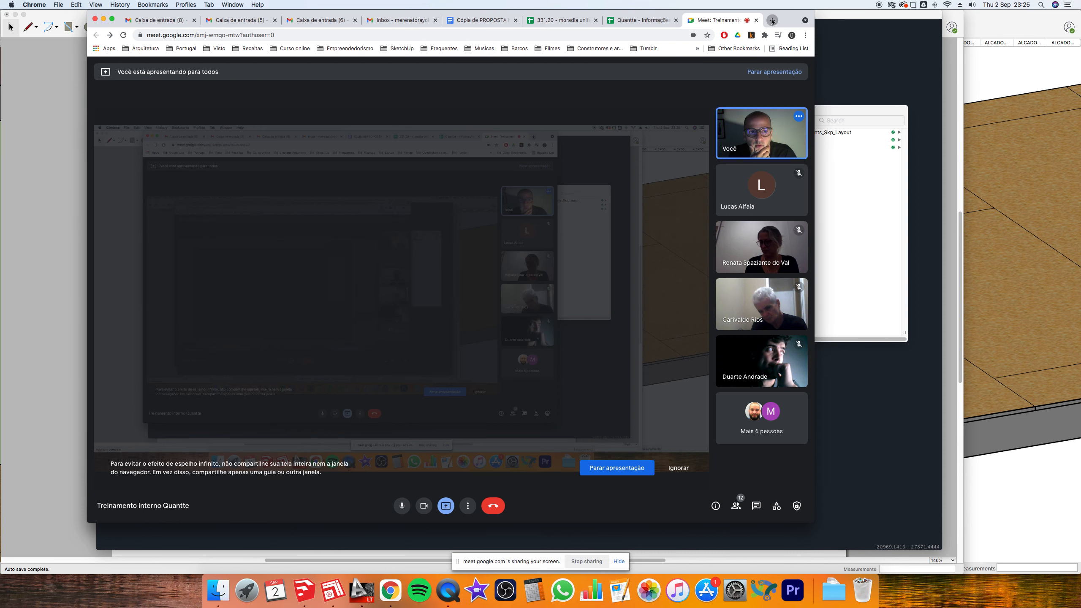
- Open Google Drive in a new Chrome tab
click(771, 20)
text(dr)
key(Return)
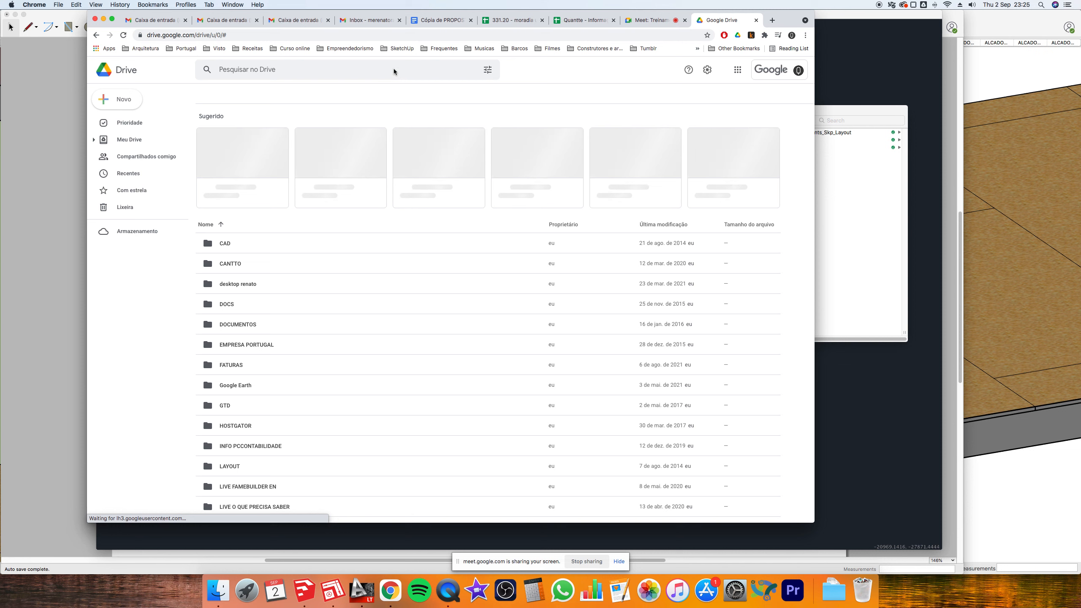
- Search Drive for 'eixos', select teste eixos.skp, and bring the Finder window back
text(eixo)
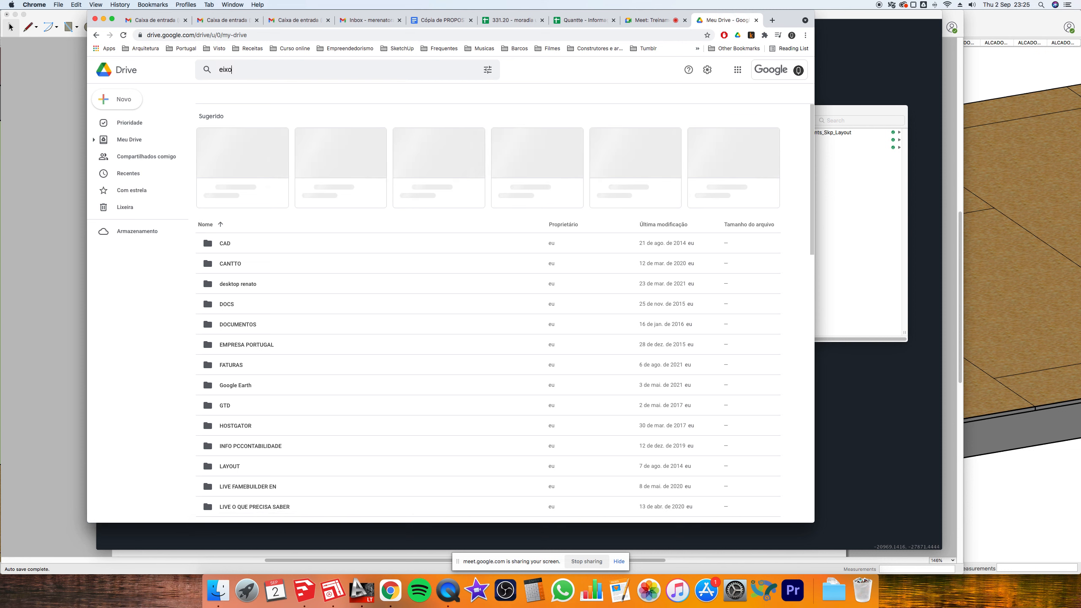
text(s)
key(Return)
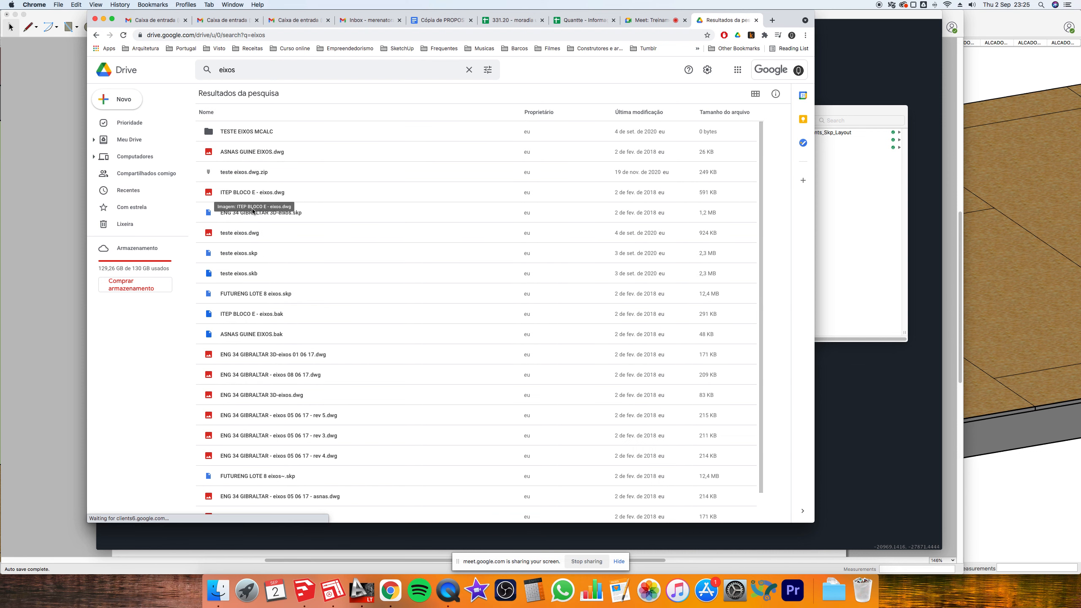
click(248, 256)
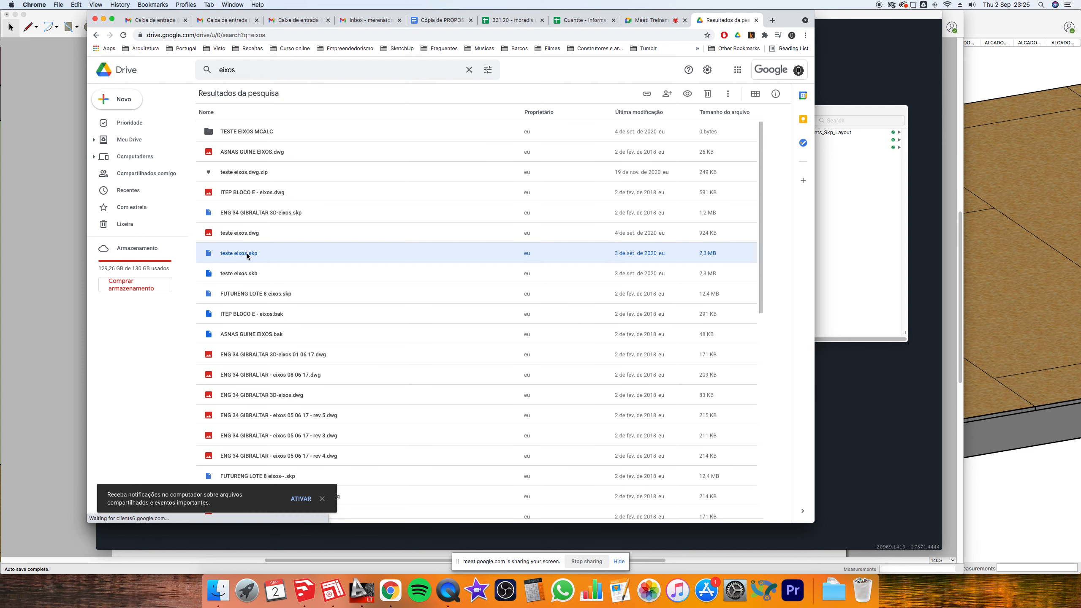
click(838, 230)
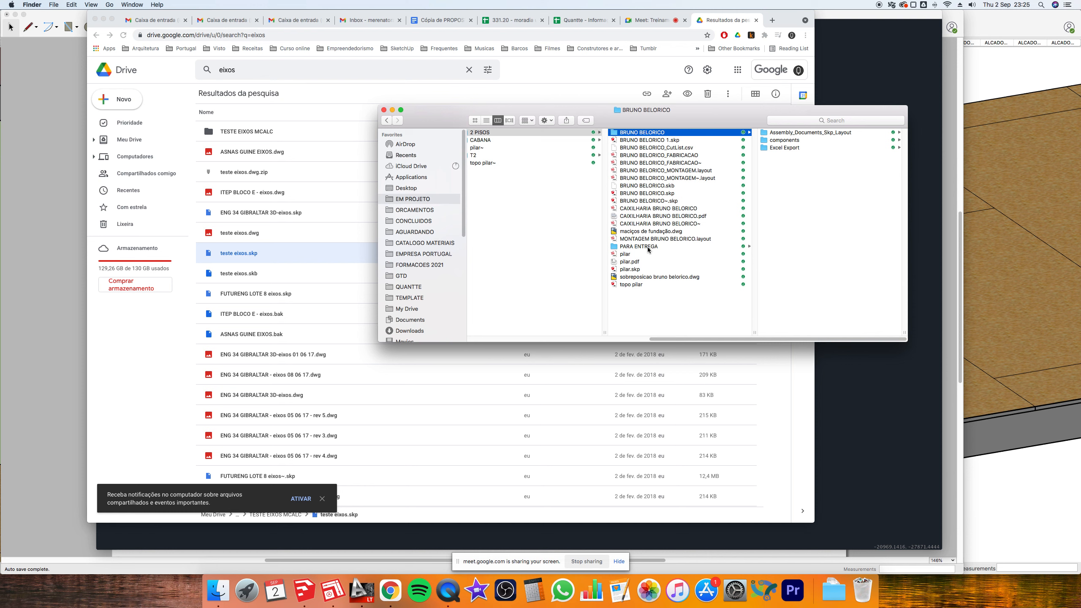
- Browse CABANA, 2 PISOS, T2 and BELORICO T2, previewing the proposal PDF and wetransfer zip
click(499, 142)
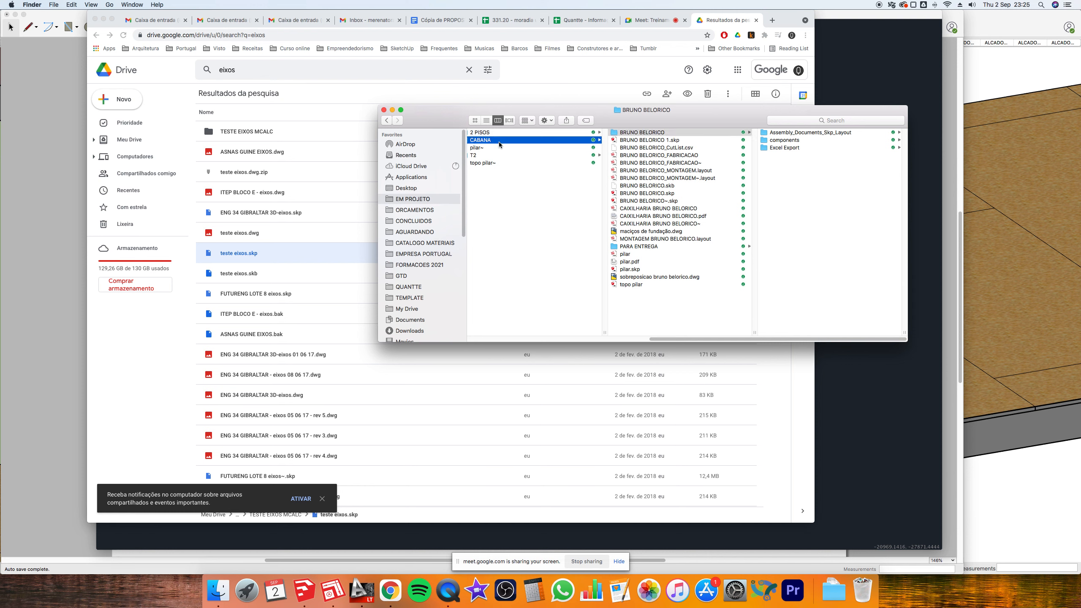
click(640, 134)
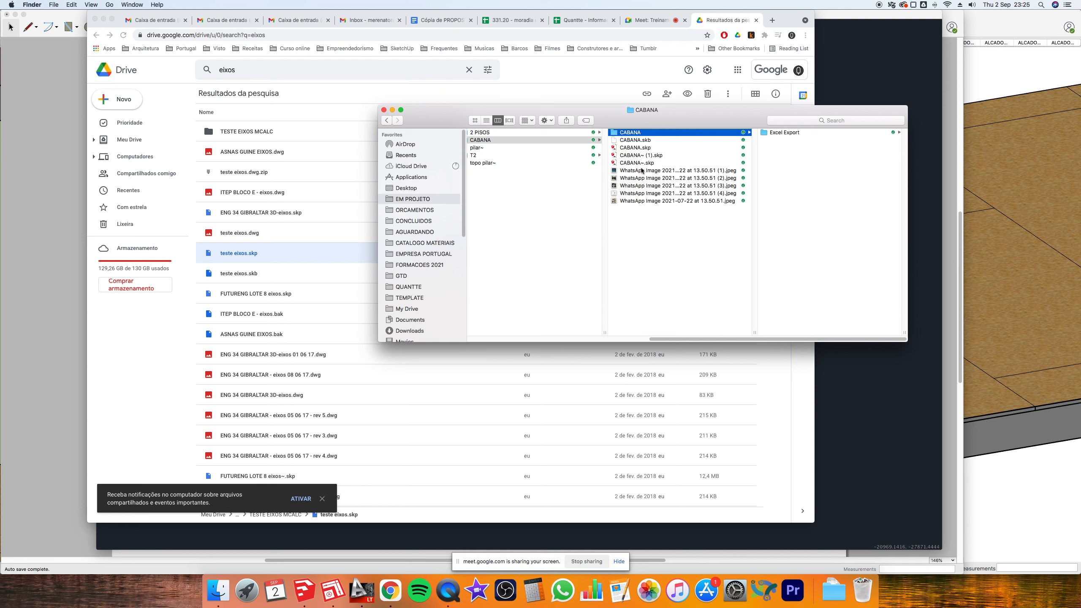
click(551, 134)
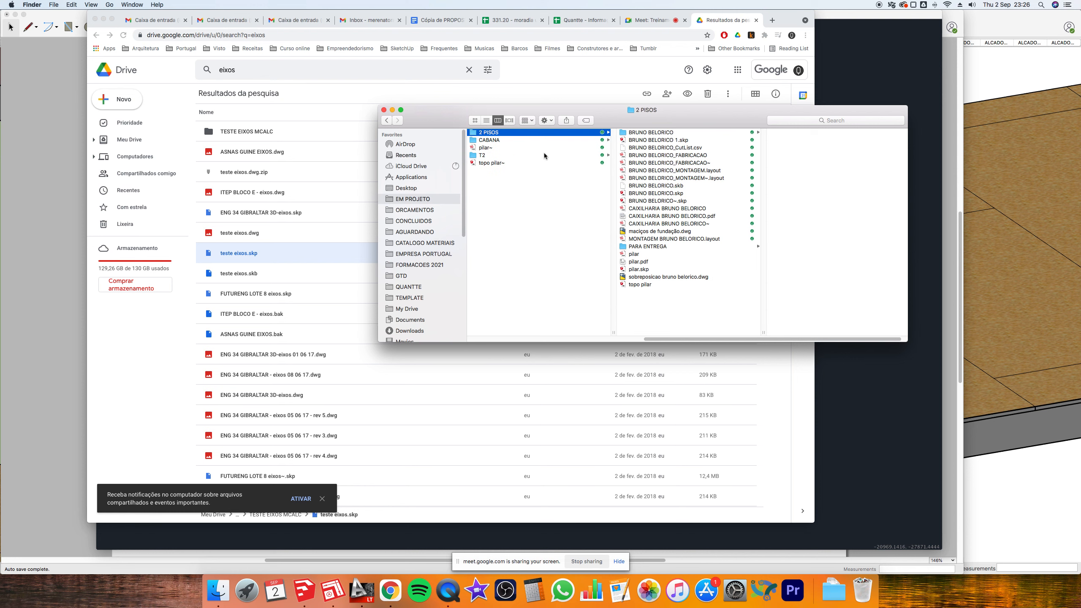
click(544, 154)
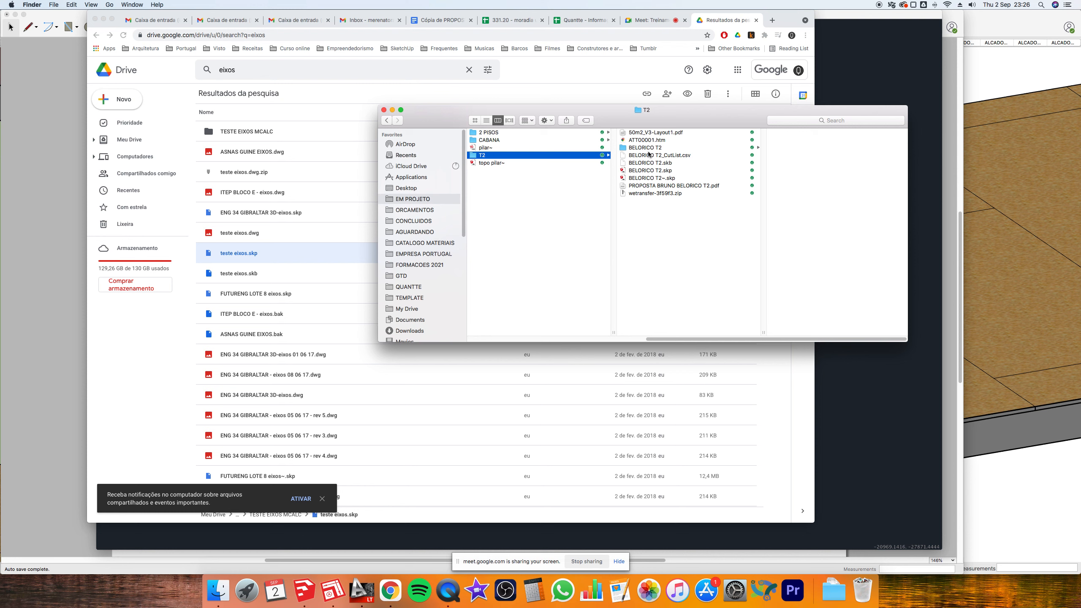
click(650, 148)
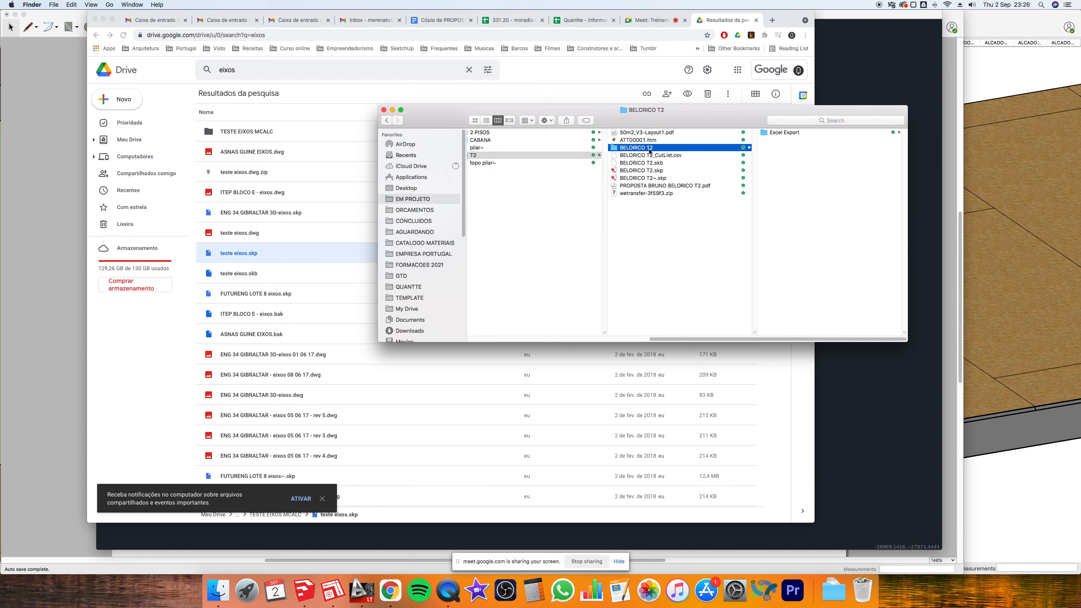
click(639, 186)
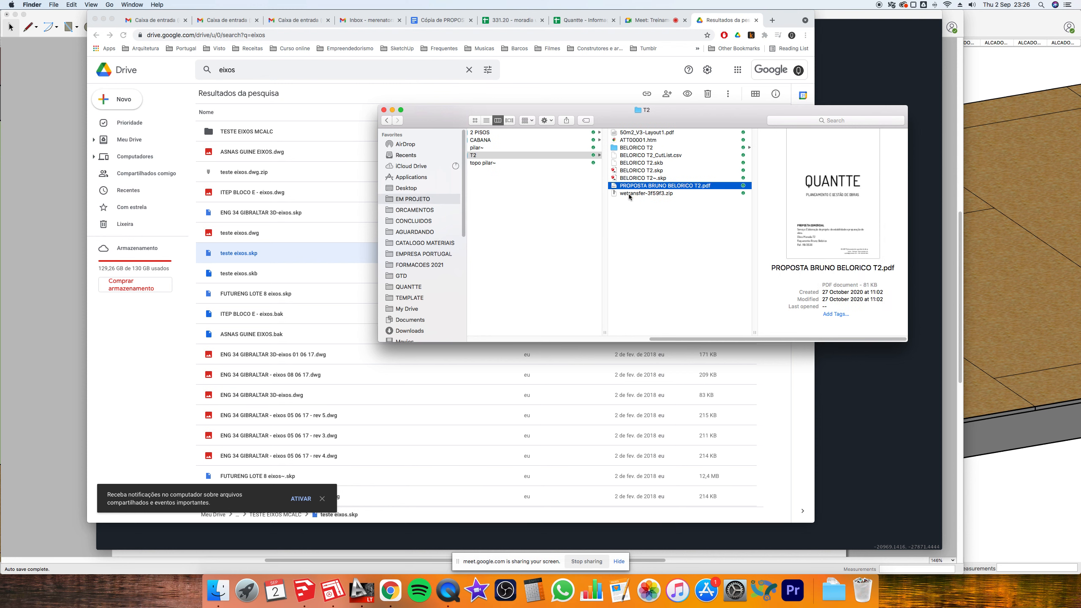
click(629, 193)
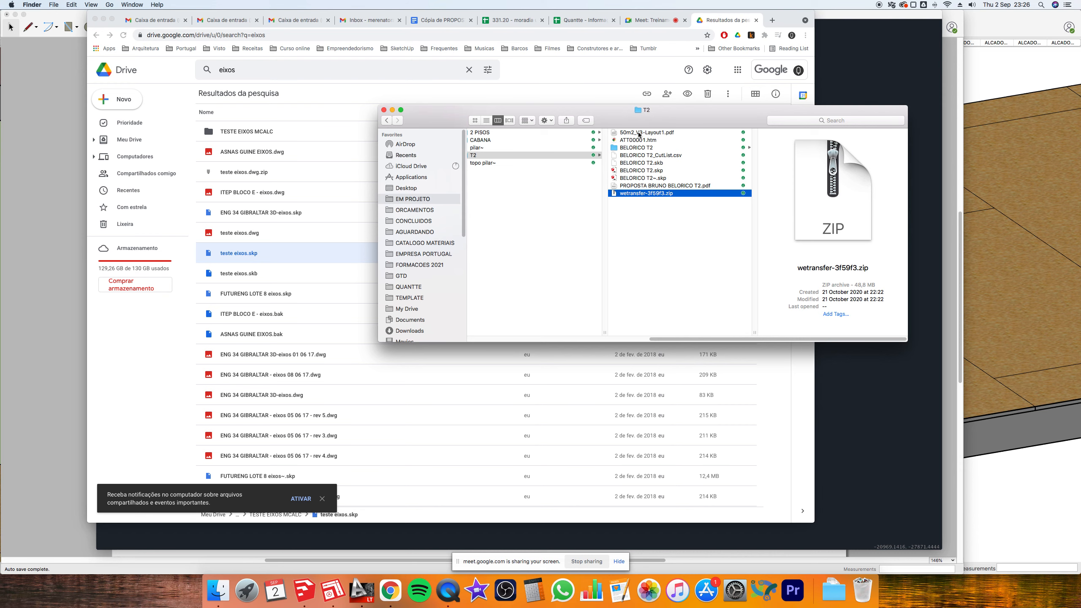
click(854, 73)
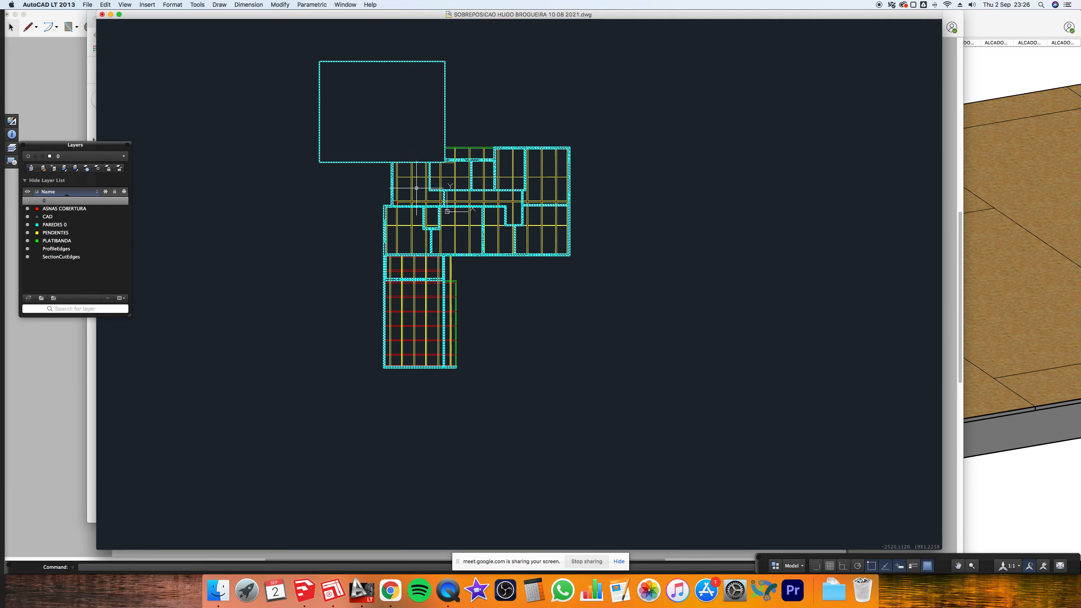
key(super+Tab)
key(super+Tab)
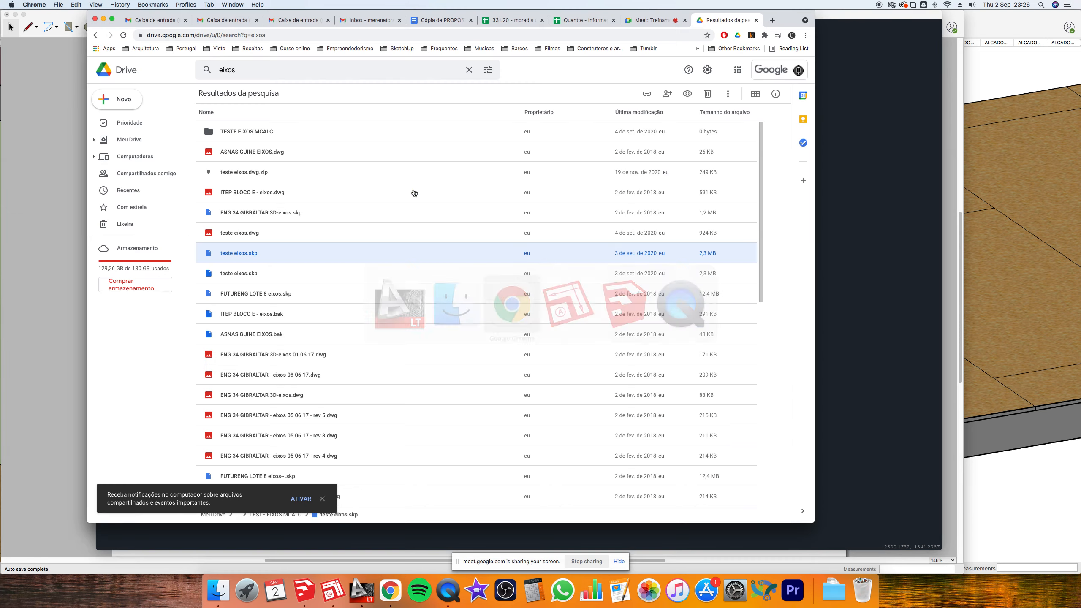
key(super+Tab)
key(super+Tab)
key(super+Tab)
key(super+Tab)
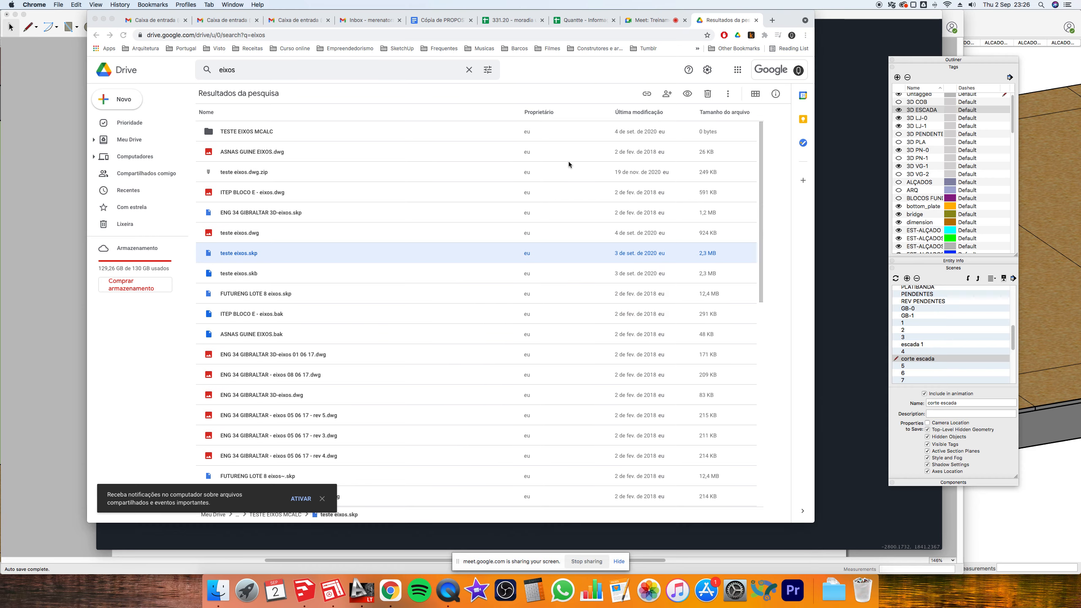
scroll(570, 162, down, 3)
scroll(518, 236, down, 5)
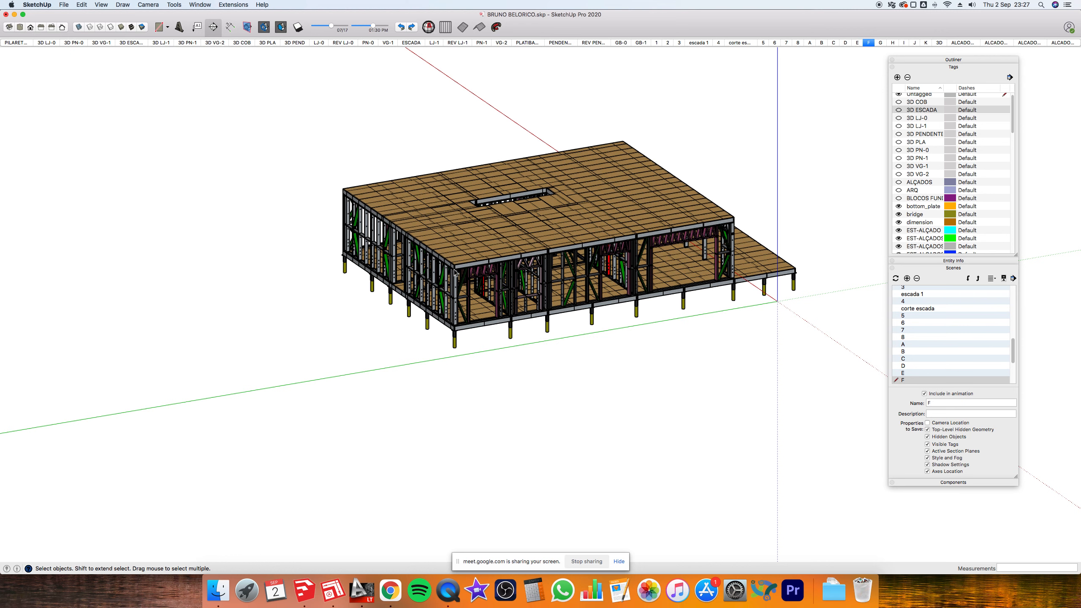
- Show scene G with the upper-floor framing, zoom in, then switch to the Drive eixos results
key(Page_Down)
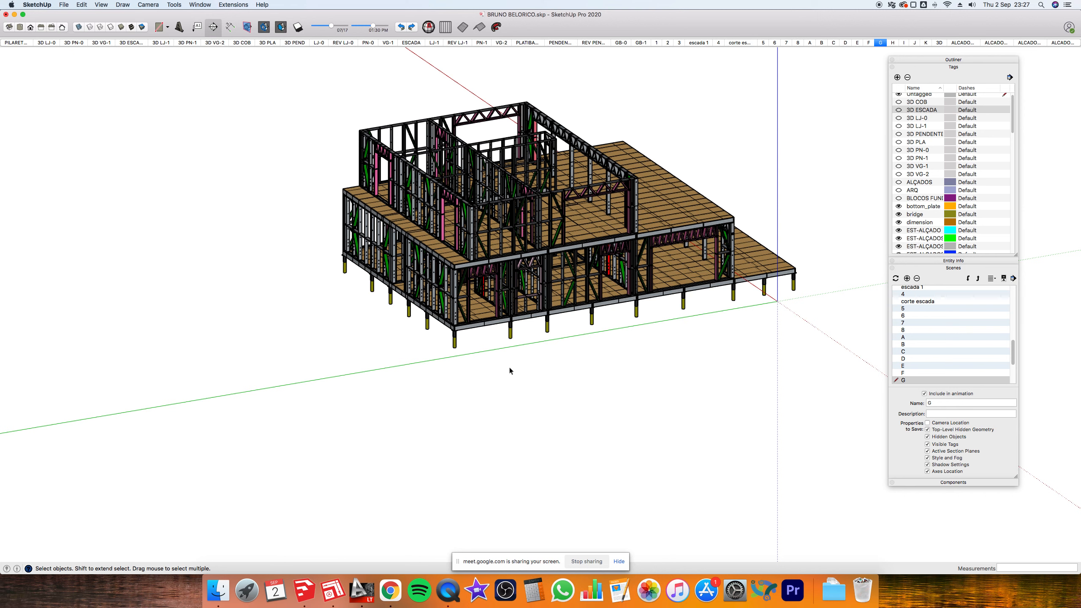
scroll(509, 369, up, 2)
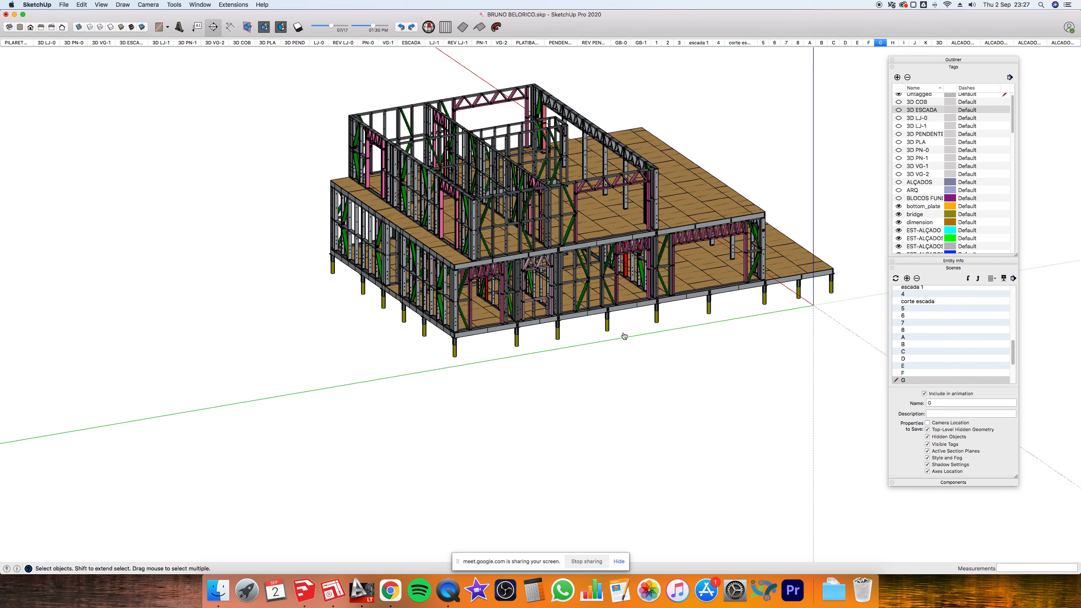
key(super+Tab)
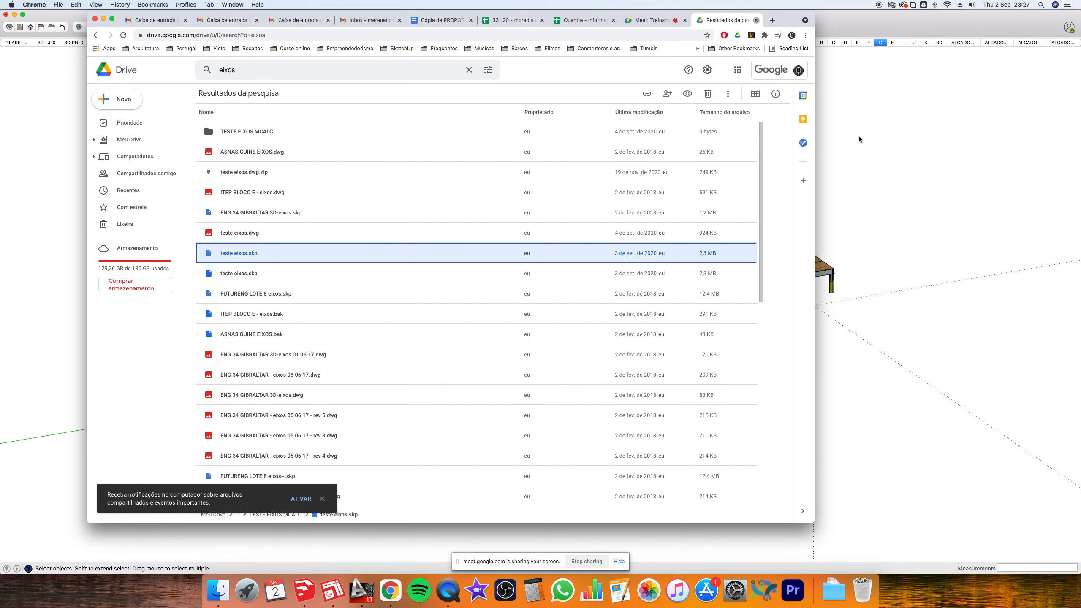
- Close the Drive eixos results tab and bring the SketchUp model on scene G back to the front
scroll(860, 139, down, 2)
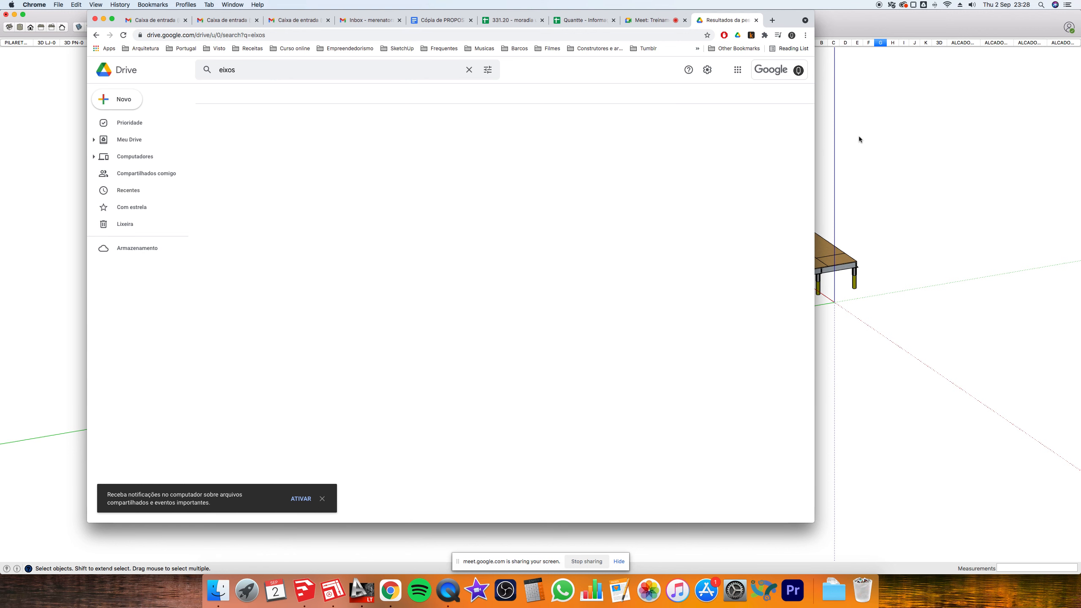
key(super+w)
click(859, 139)
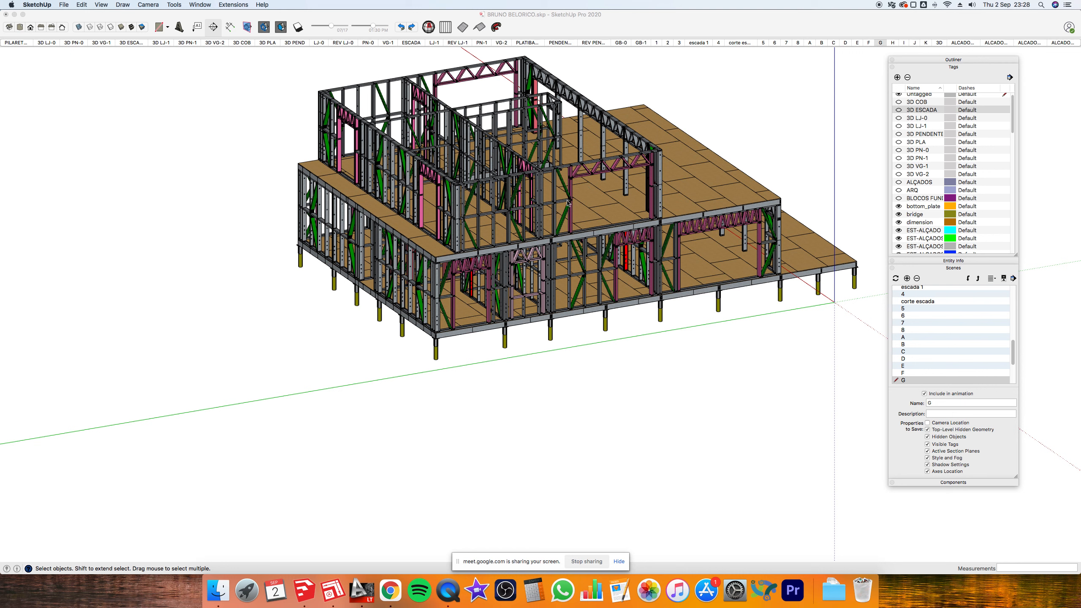
click(409, 319)
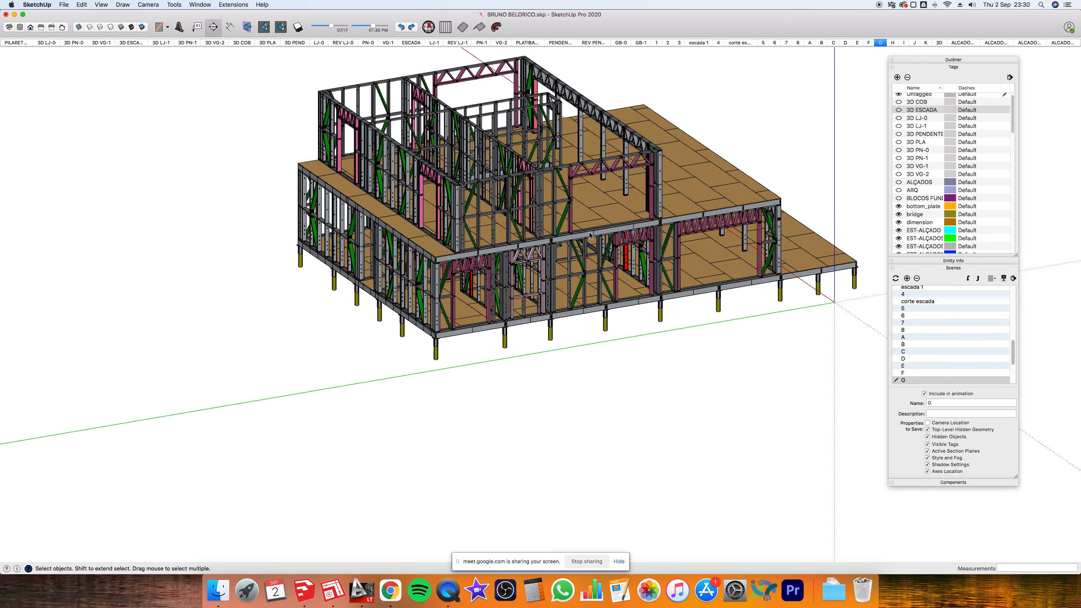
- Show hidden geometry, select one upper-floor wall frame group and zoom in on it
key(alt+h)
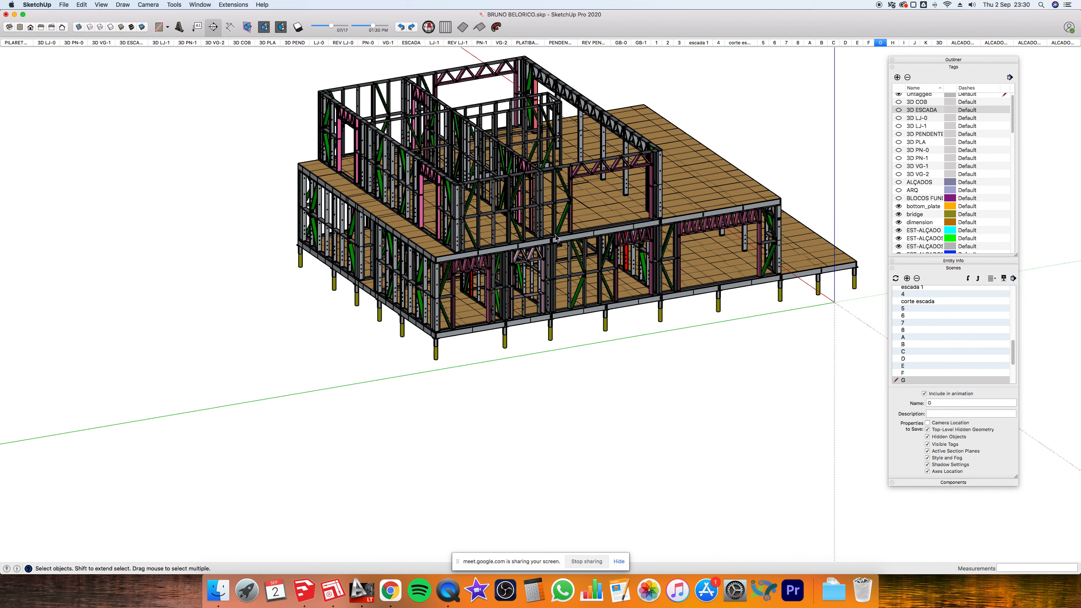
click(555, 237)
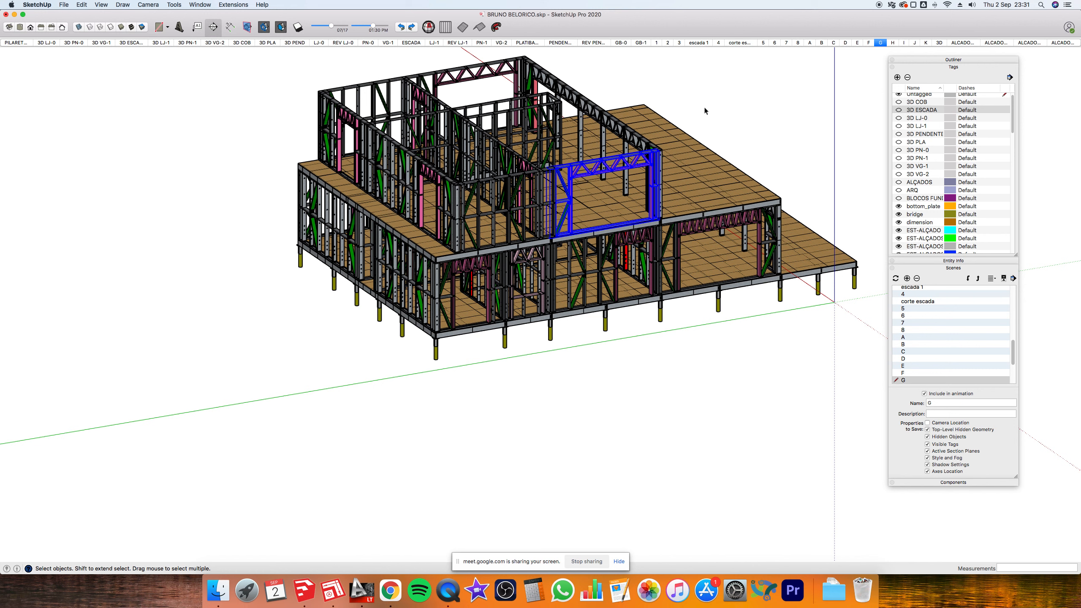
scroll(704, 110, up, 2)
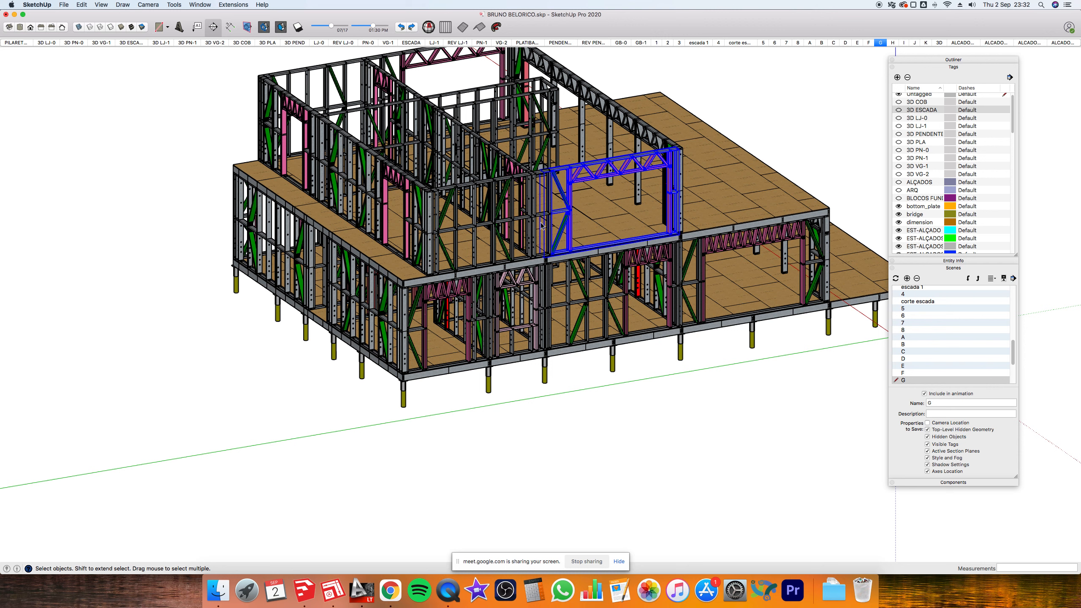
- Clear the wall-frame selection and zoom closer on scene G's pink-trussed steel walls
key(Escape)
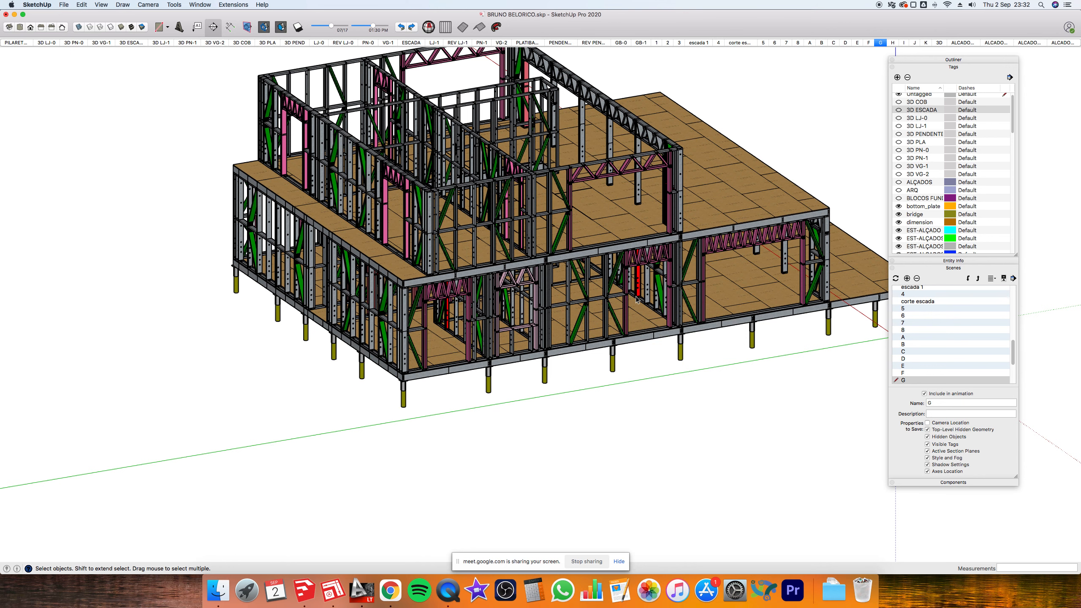
scroll(637, 300, up, 2)
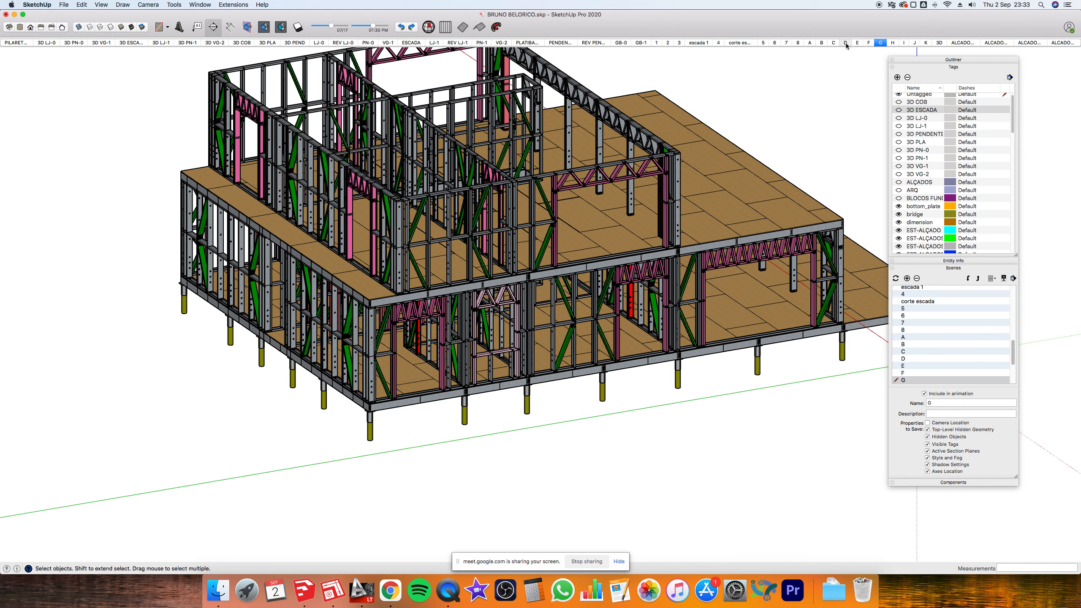
- Switch to scene D showing only the single-storey steel wall framing, ready to orbit
click(846, 43)
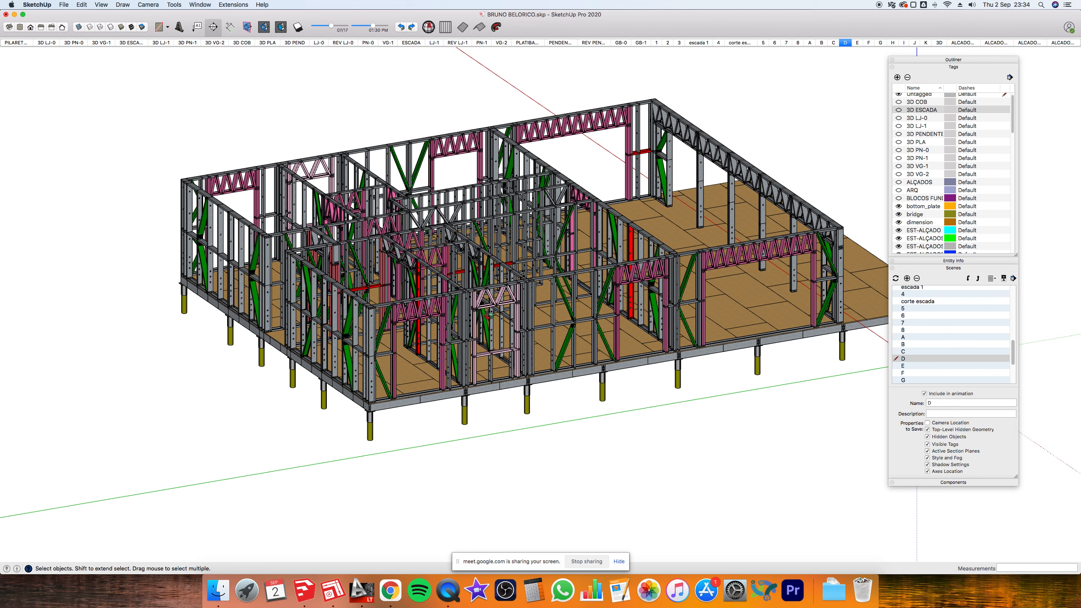
key(o)
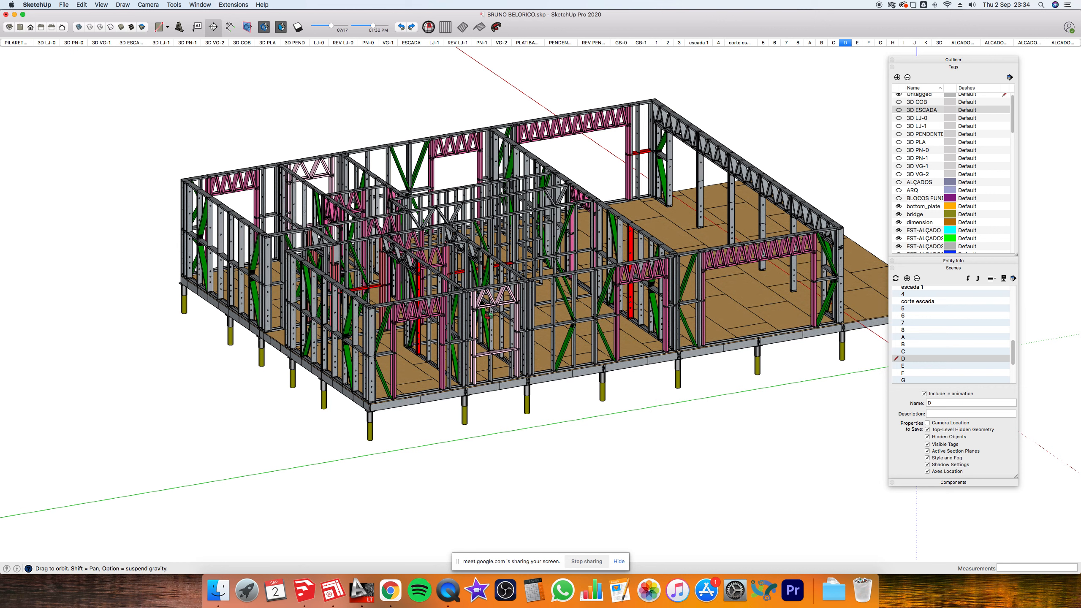
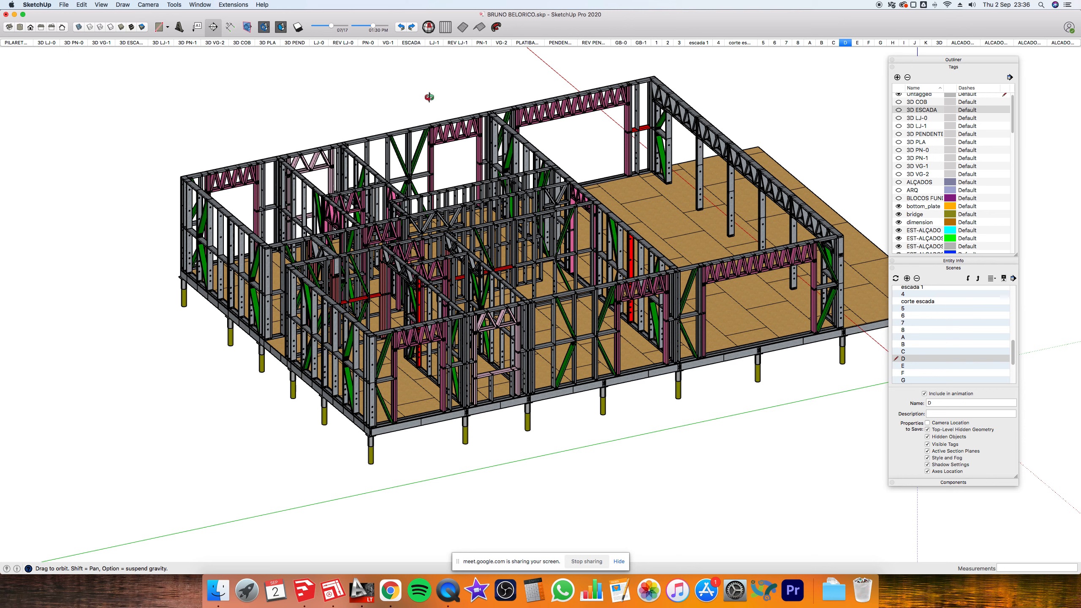
- Shrink the SketchUp window, move it aside, and bring the LayOut document forward on the COBERTURA sheet
click(23, 15)
mouse_move(1073, 23)
mouse_down()
mouse_move(507, 141)
mouse_move(290, 68)
mouse_move(198, 24)
mouse_move(187, 33)
mouse_up()
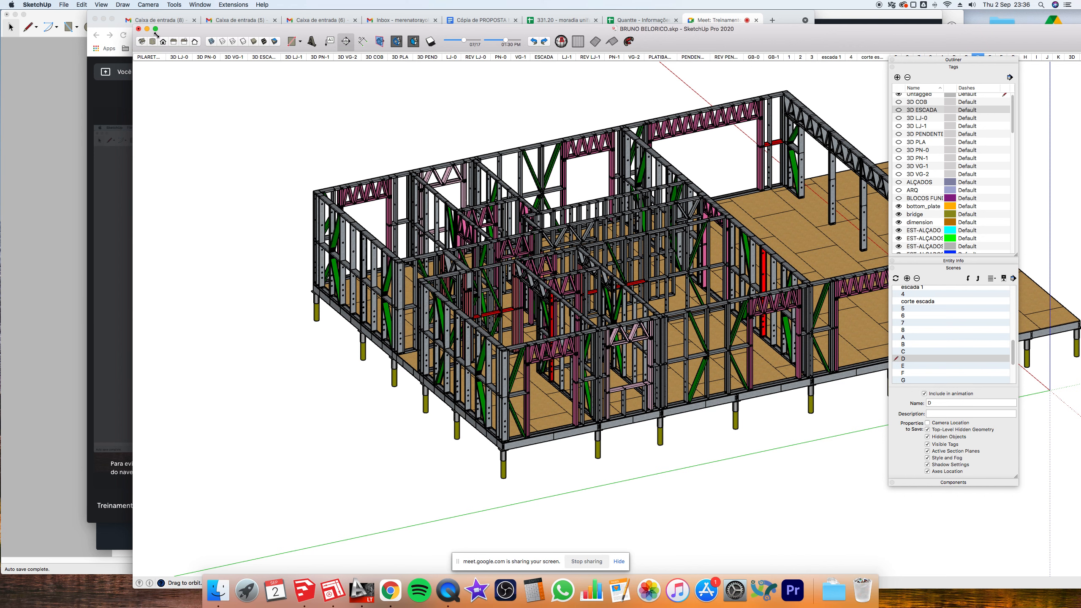
mouse_move(297, 80)
mouse_down()
mouse_move(253, 52)
mouse_move(87, 15)
mouse_up()
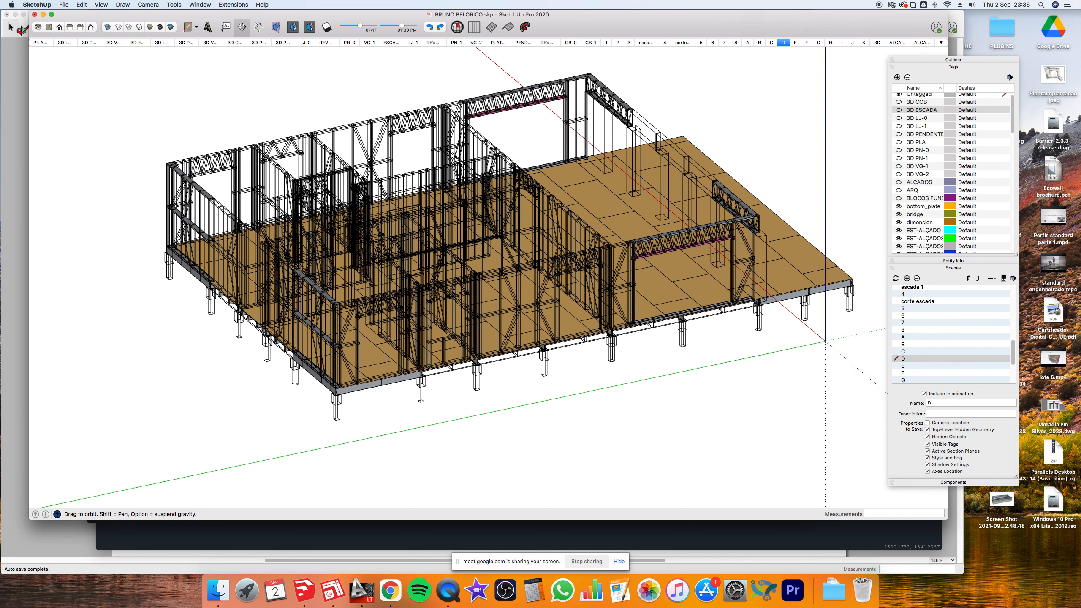
click(80, 555)
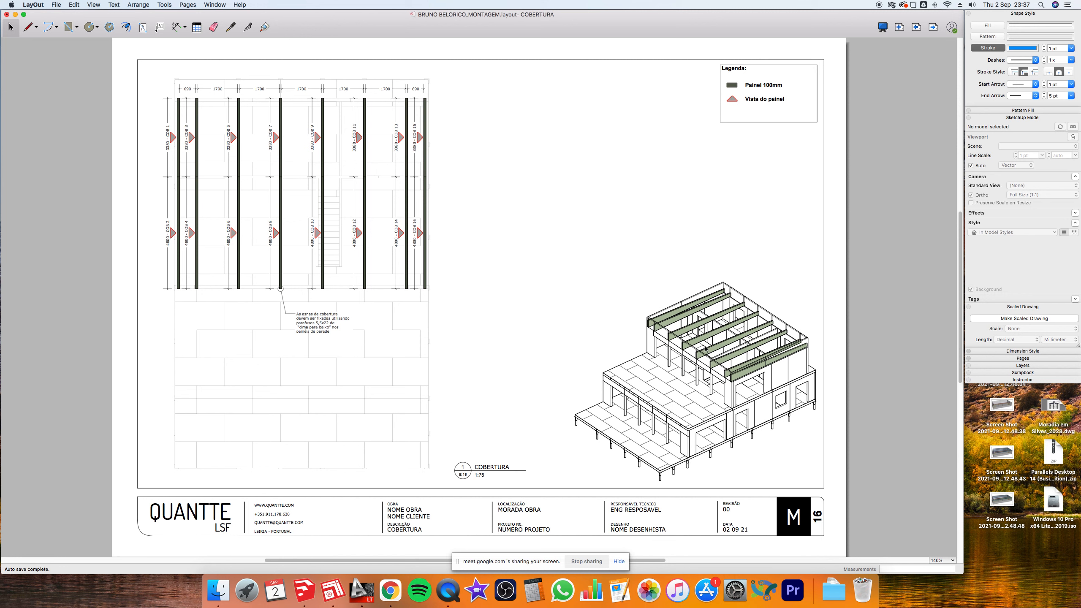
- Page forward from sheet 16, COBERTURA, past PLATIBANDA to the PENDENTES sheet and beyond
click(933, 28)
key(Page_Down)
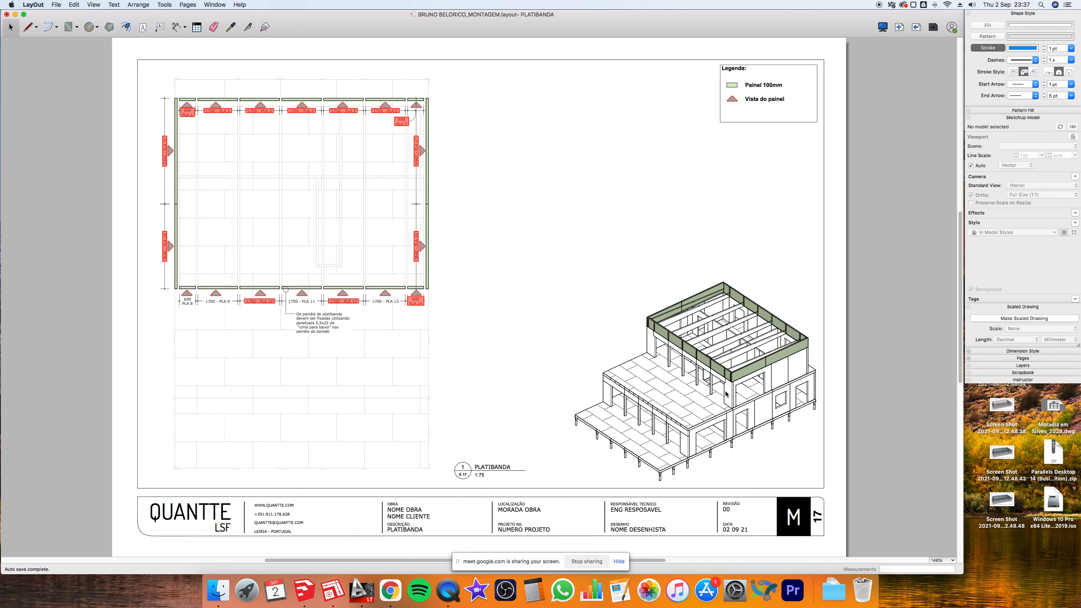
key(Page_Down)
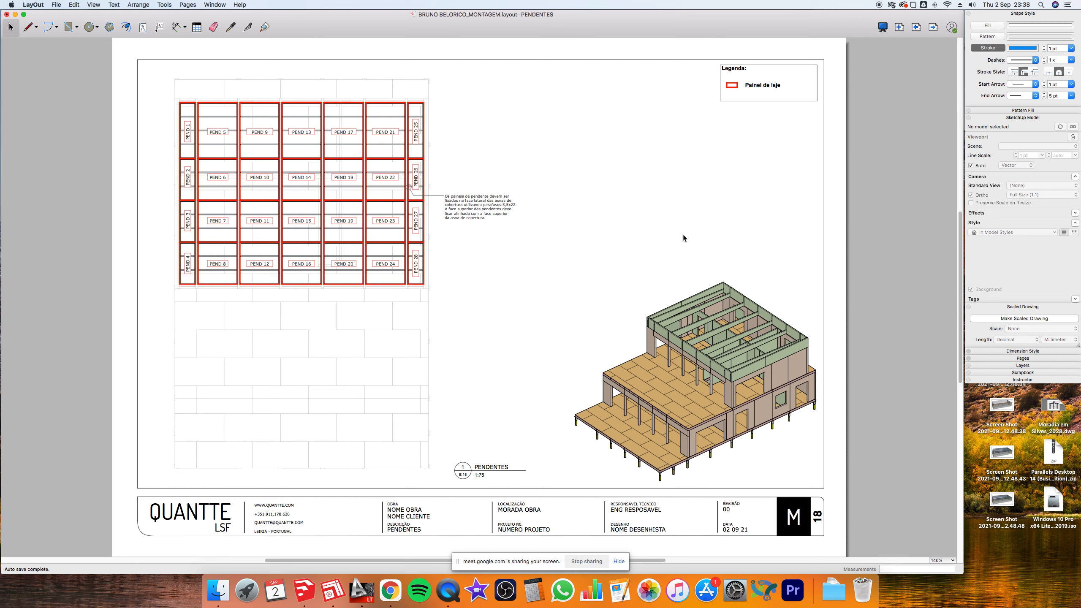
click(934, 27)
- Advance past REV PENDENTES and OSB PLATIBANDA to the VÃOS DE OBRA sheet, page 21
click(934, 28)
click(934, 27)
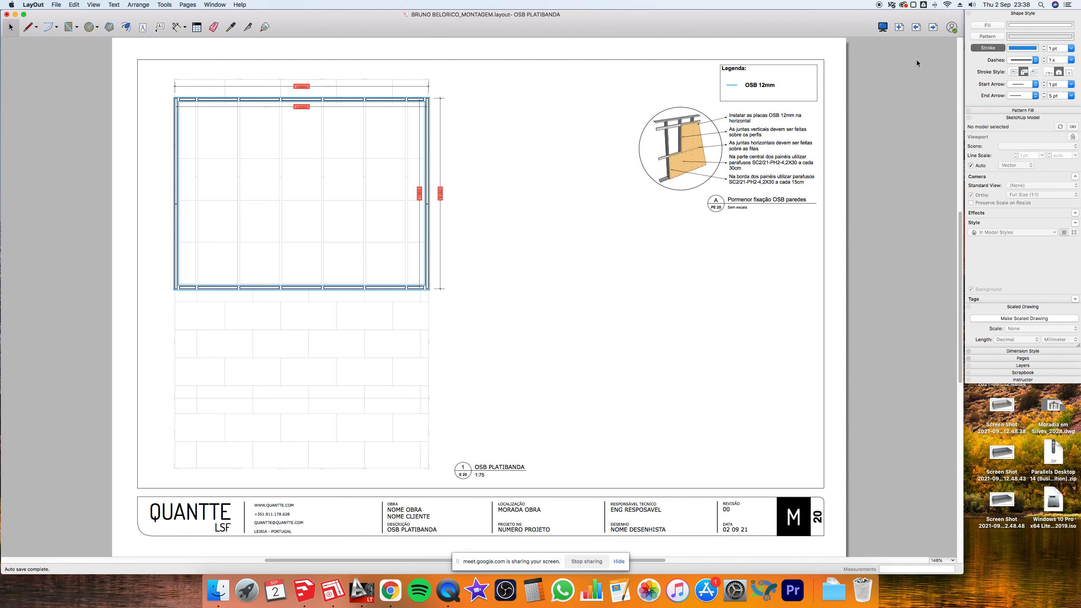
click(931, 28)
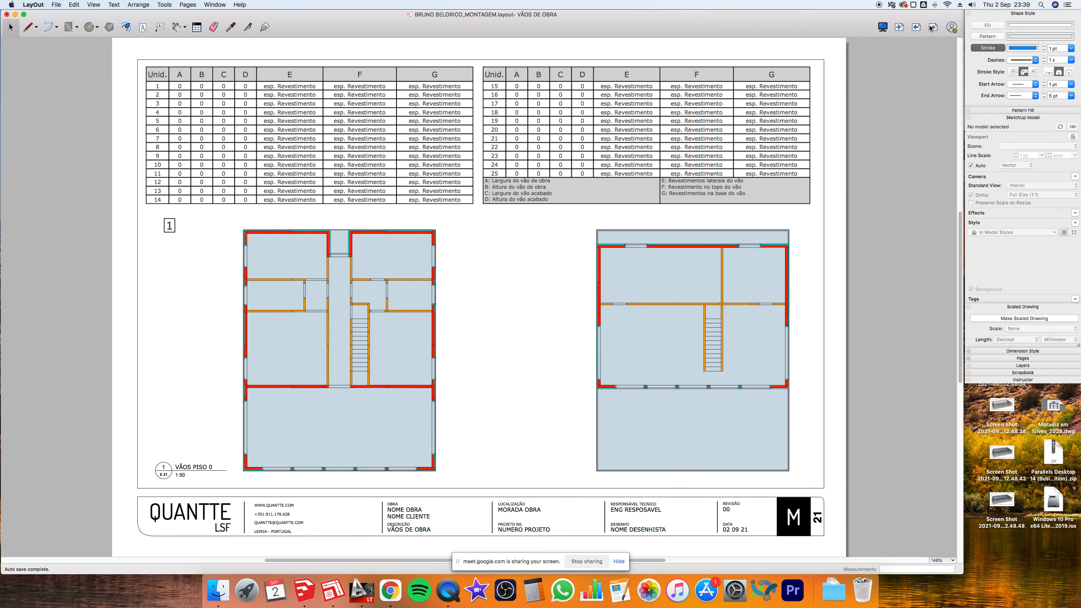
- Insert the test characters 'dsfsdfadfasdfa' into Revestimento in row 15, column E
scroll(615, 93, up, 5)
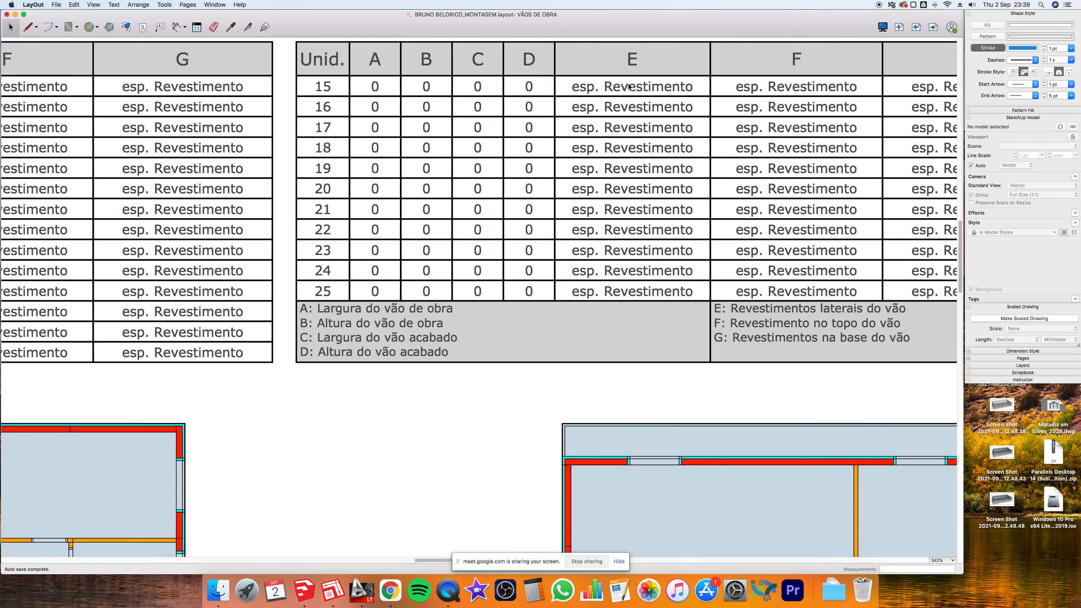
double_click(630, 87)
double_click(630, 87)
click(652, 86)
text(dsfsdfadfasdfad)
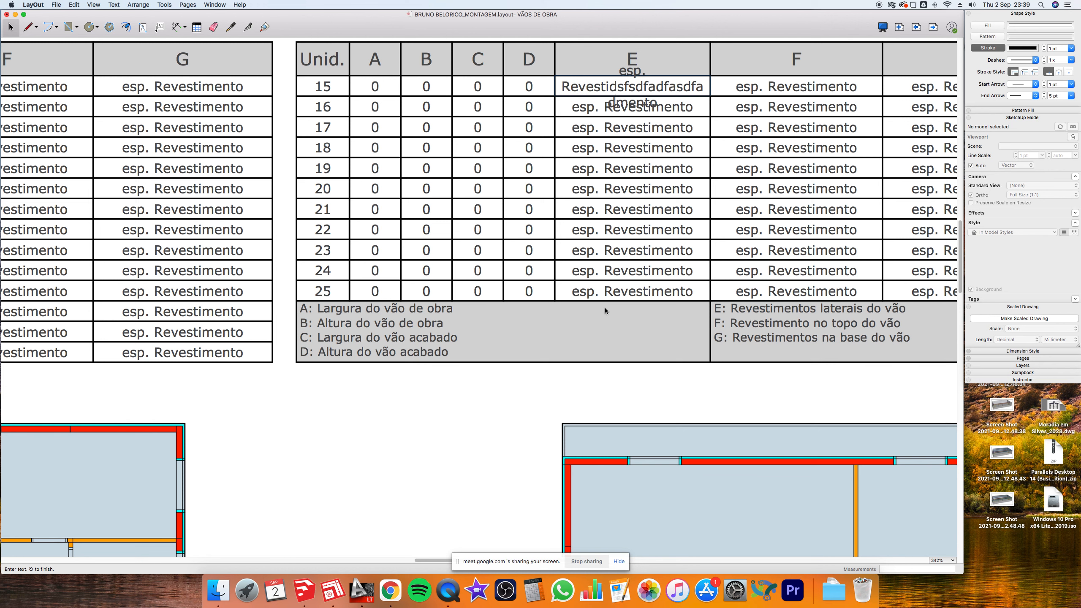
click(567, 374)
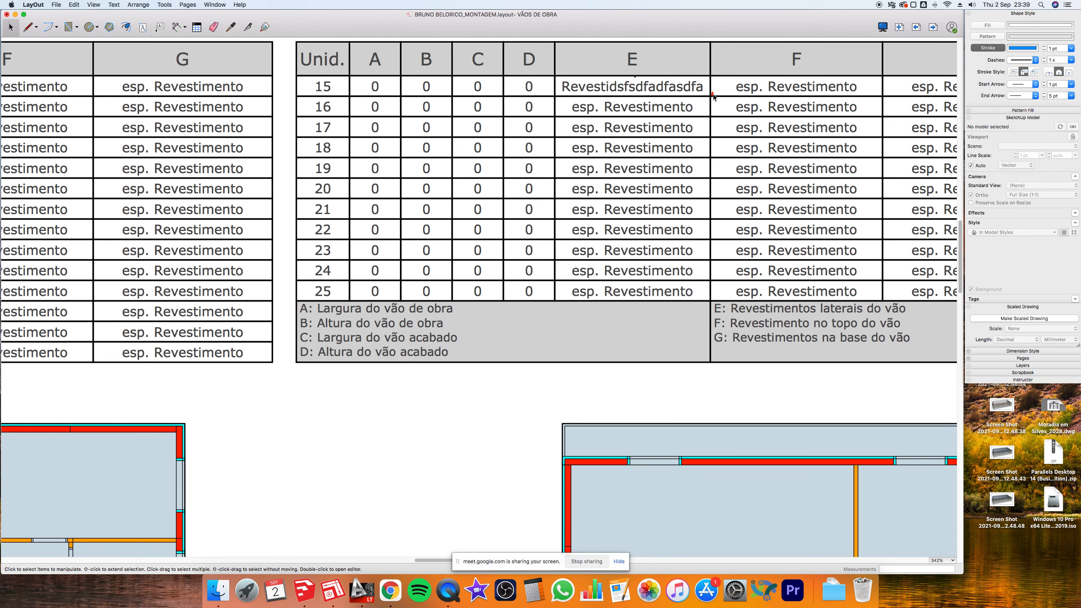
- Delete the trailing garbled characters from the row 15 cell, then undo that deletion
scroll(714, 96, up, 3)
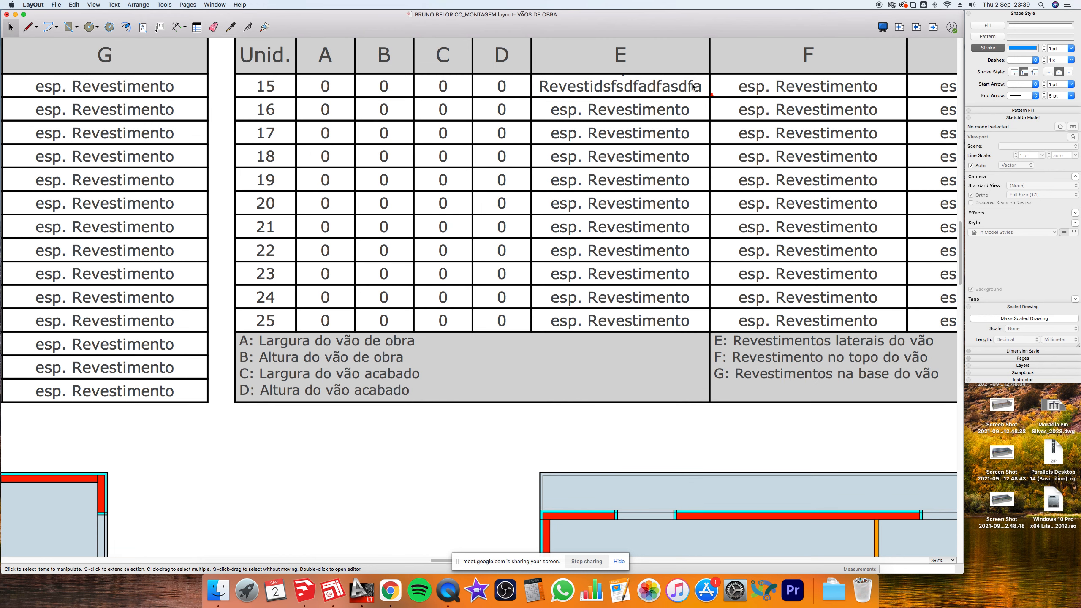
double_click(692, 84)
double_click(681, 82)
drag(647, 85, 722, 114)
key(BackSpace)
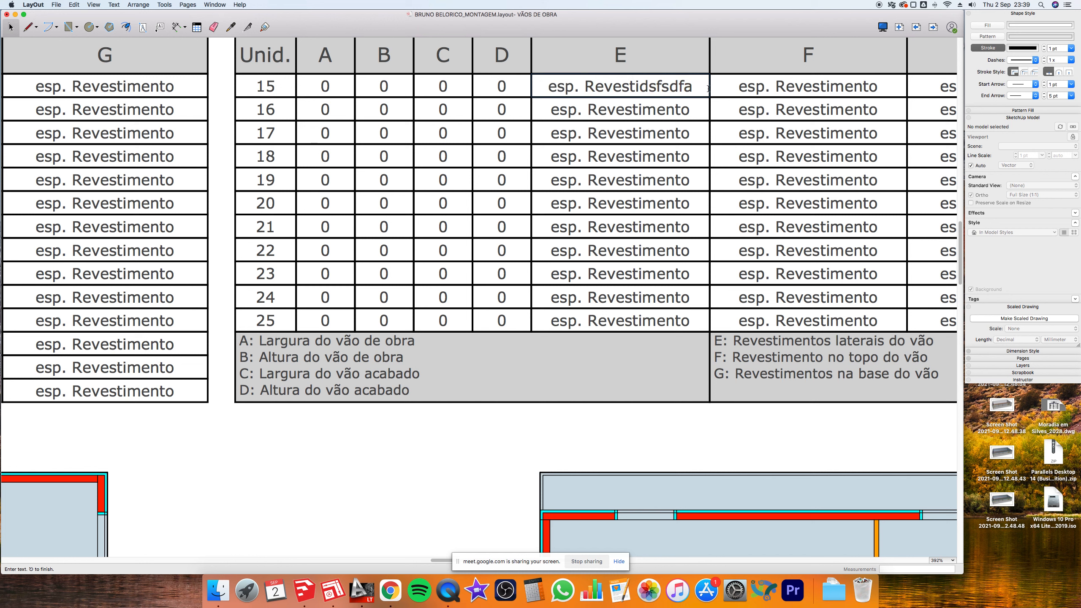
key(Return)
click(492, 478)
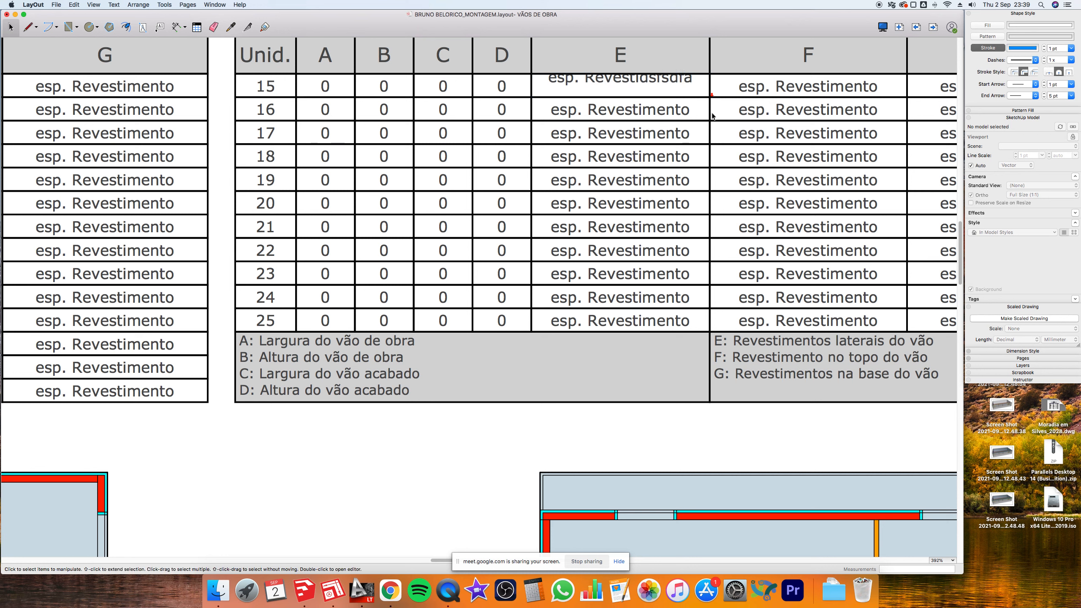
key(super+z)
- Trim the row 15 column E text to 'esp. Revestidsfsdfa' and adjust its text box
double_click(664, 84)
key(super+a)
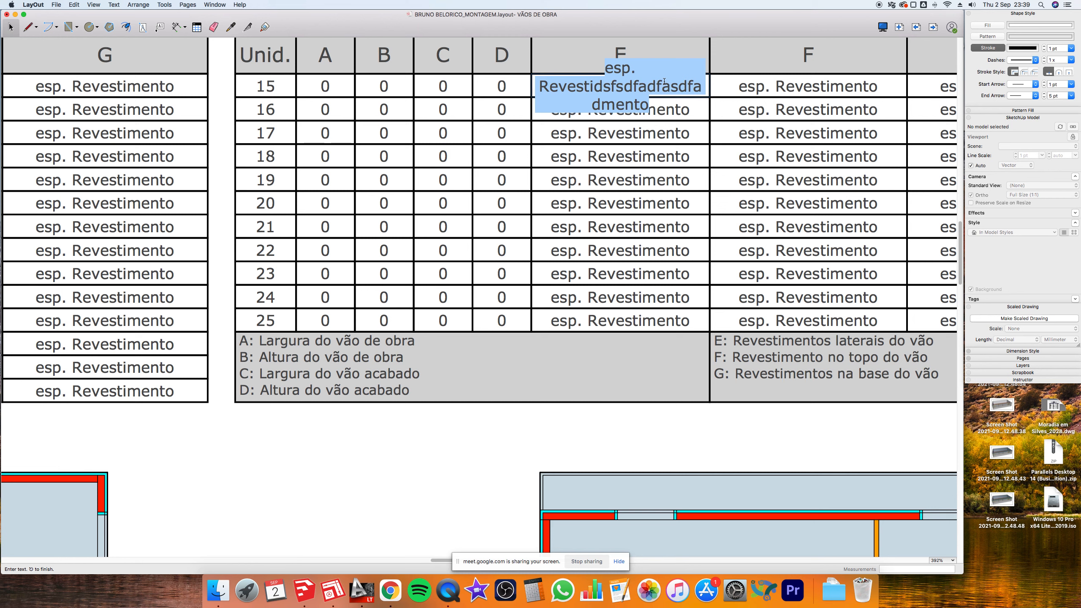
key(Right)
key(BackSpace)
key(BackSpace)
key(BackSpace)
key(BackSpace)
key(BackSpace)
key(BackSpace)
key(BackSpace)
key(BackSpace)
key(BackSpace)
key(BackSpace)
key(BackSpace)
key(BackSpace)
key(BackSpace)
key(Escape)
scroll(675, 74, up, 5)
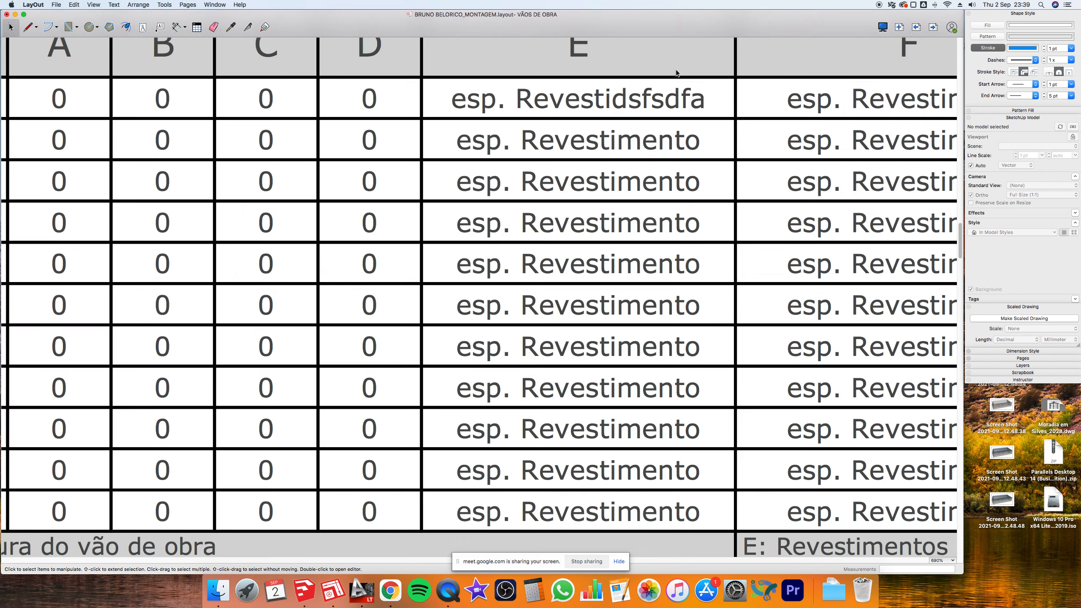
scroll(676, 71, up, 2)
mouse_move(682, 134)
mouse_down()
mouse_move(673, 136)
mouse_move(681, 118)
mouse_up()
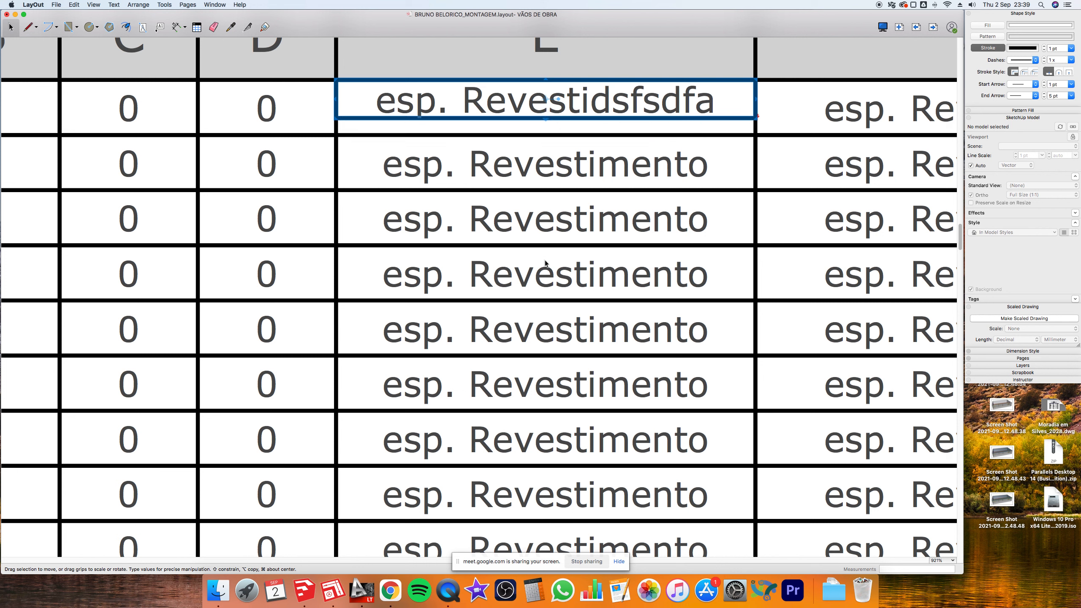
scroll(624, 187, down, 5)
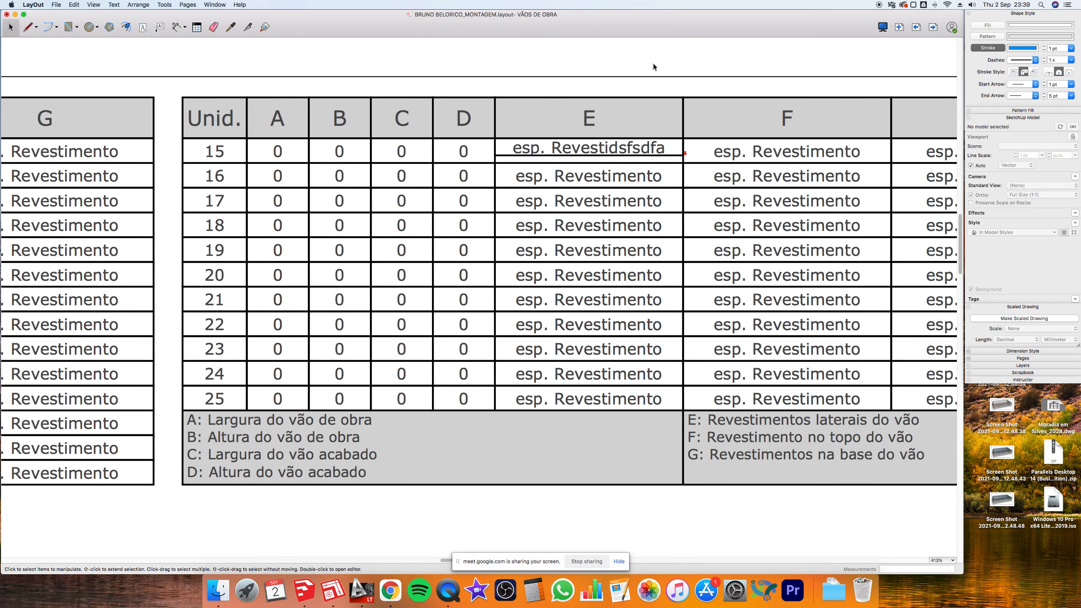
- Commit the row 15 edit and add 0,50 before esp. Revestimento in row 16, column E
key(Escape)
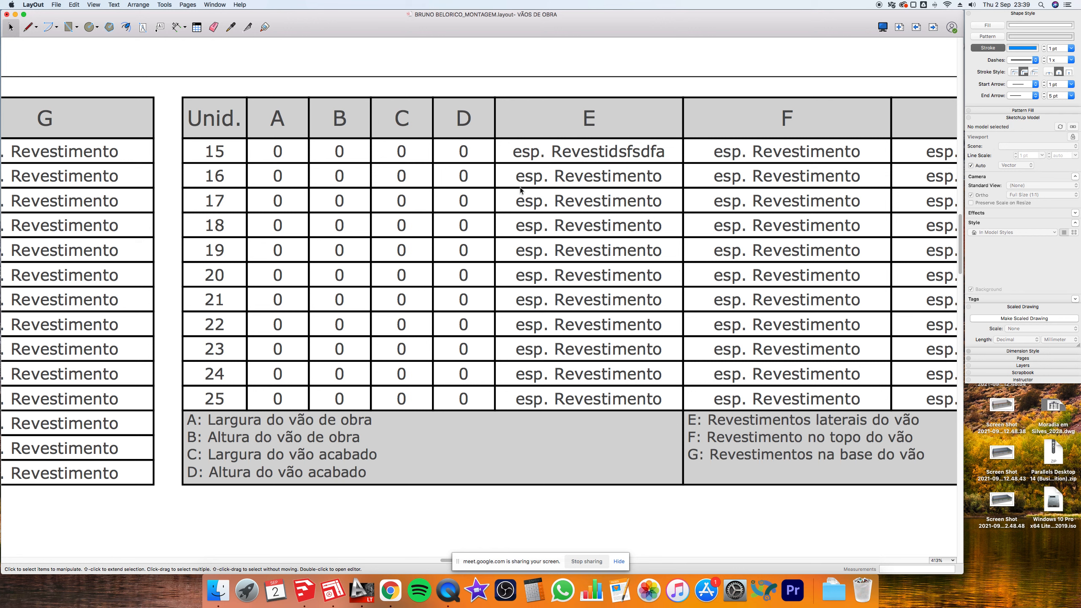
double_click(608, 177)
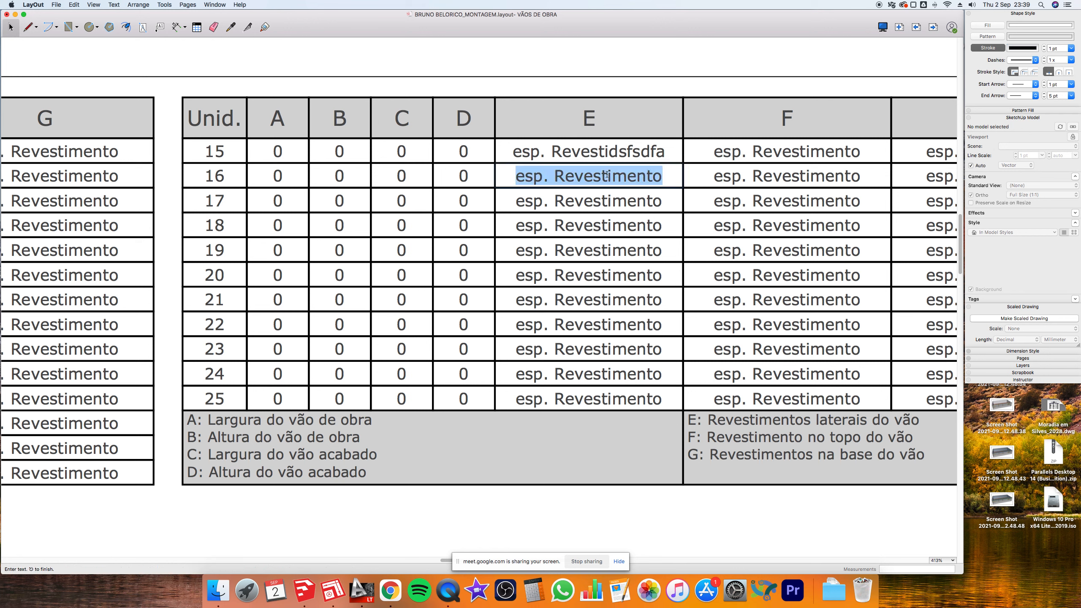
click(515, 176)
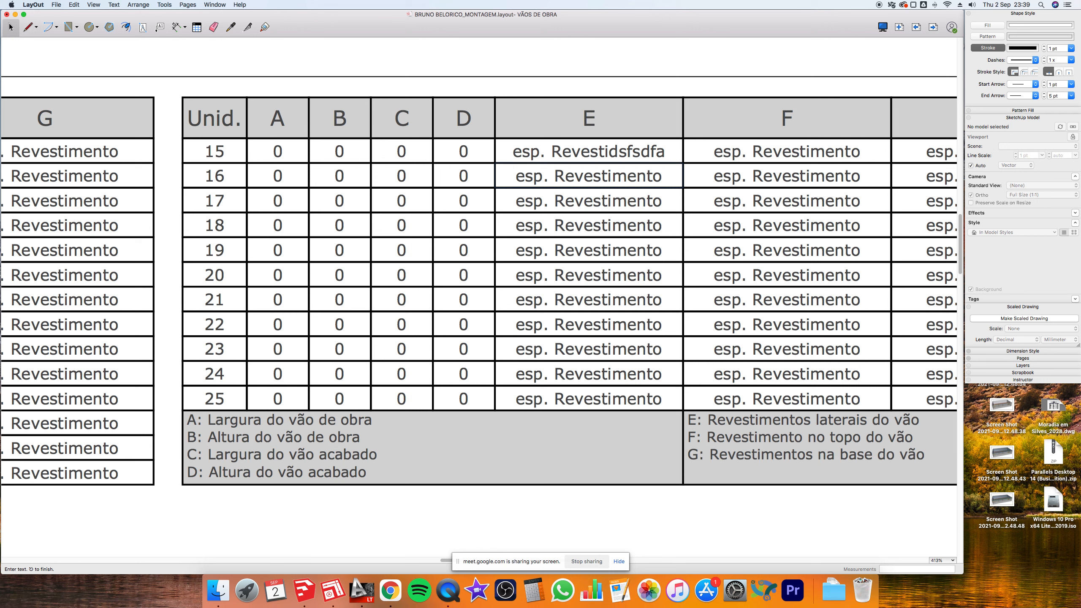
text(0,)
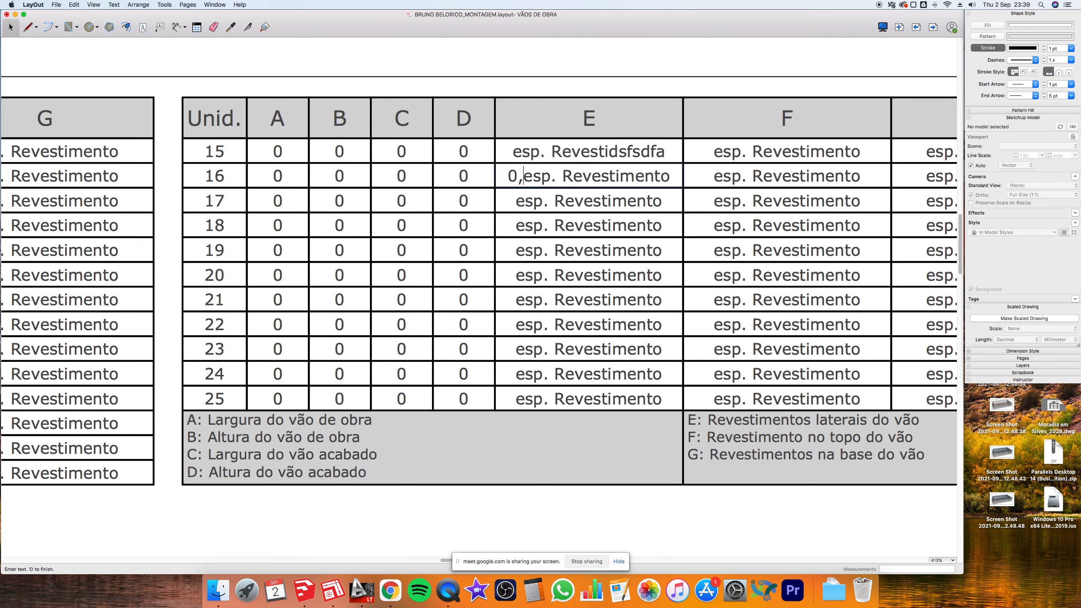
text(3)
text(0)
key(Return)
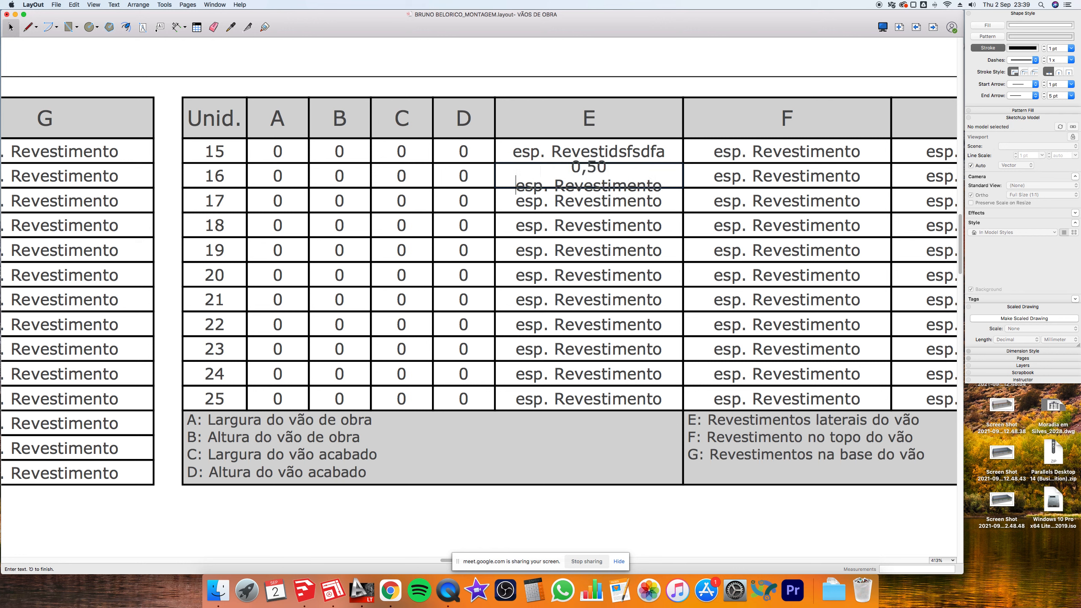
key(Escape)
- Top-align the row 16 column E cell text through the font settings
click(606, 180)
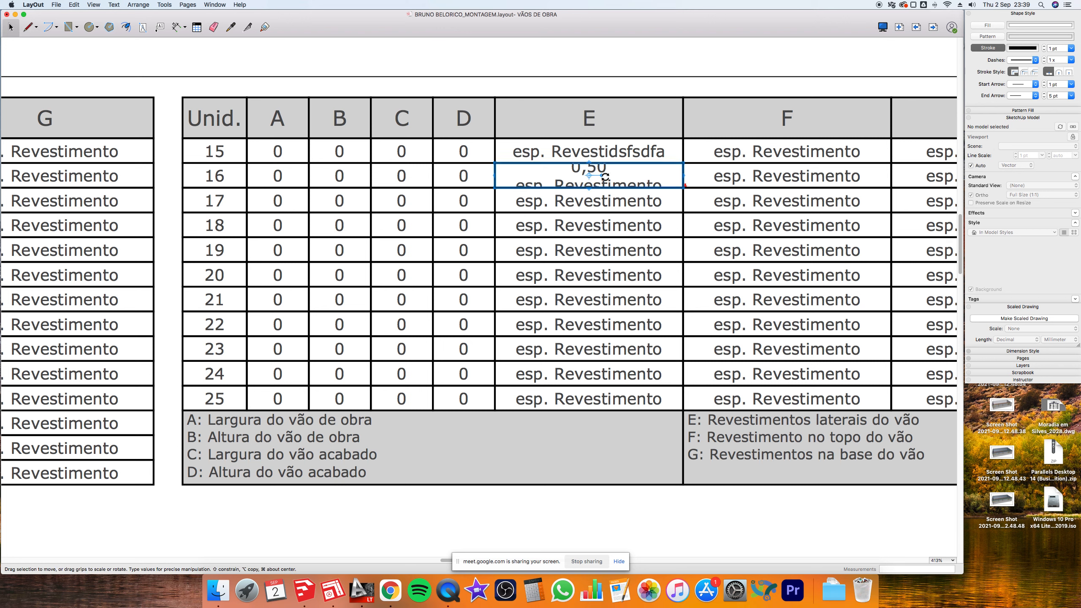
key(super+t)
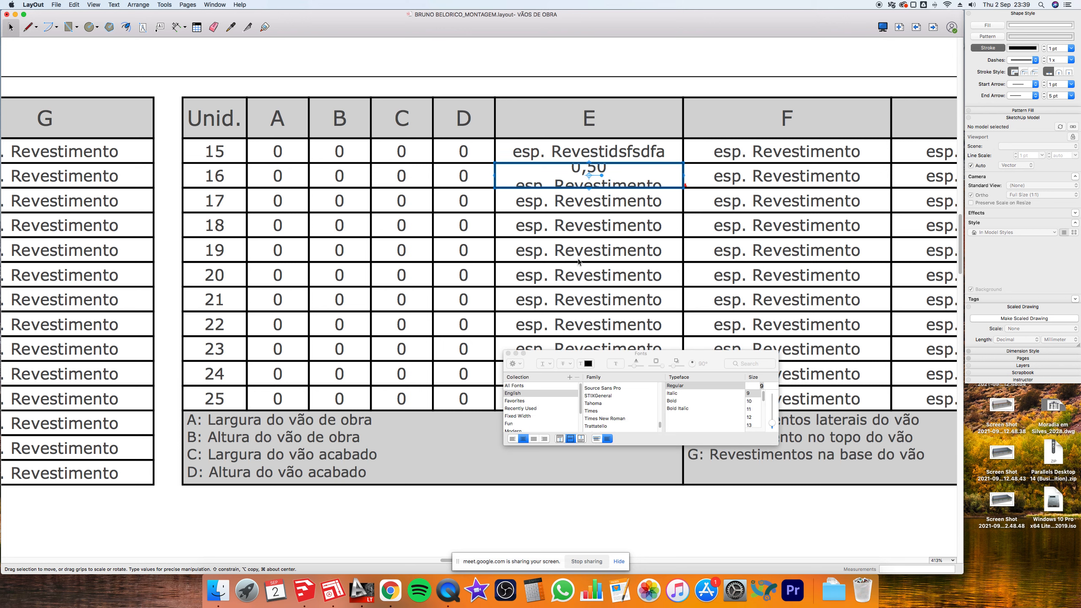
click(559, 438)
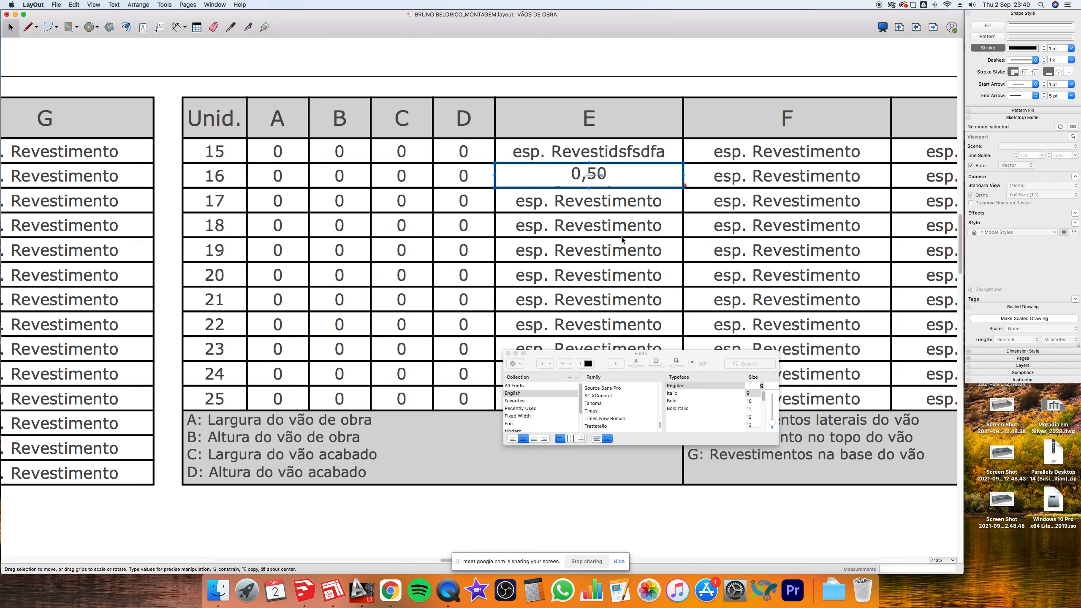
click(625, 121)
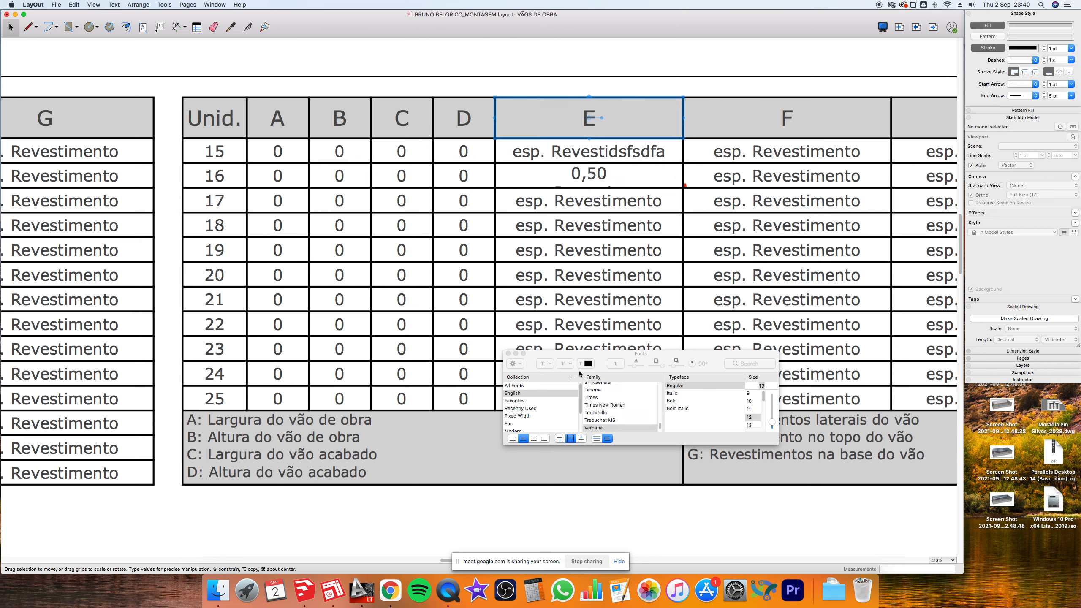
click(509, 354)
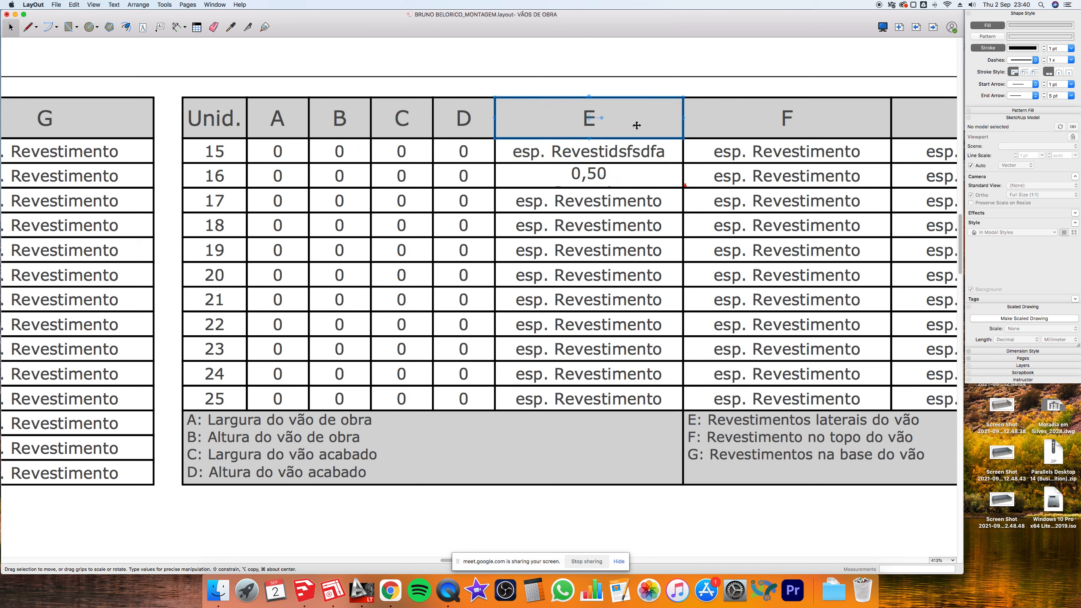
- Delete the leftover esp. Revestimento line, undo to restore it, and fit the page in view
click(596, 177)
double_click(611, 180)
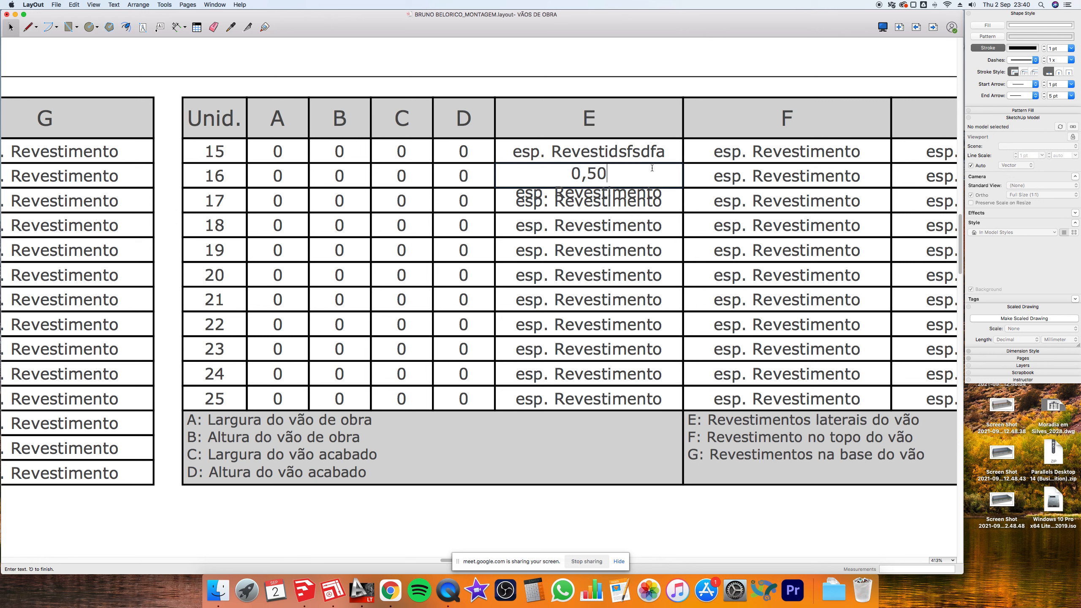
drag(616, 175, 665, 214)
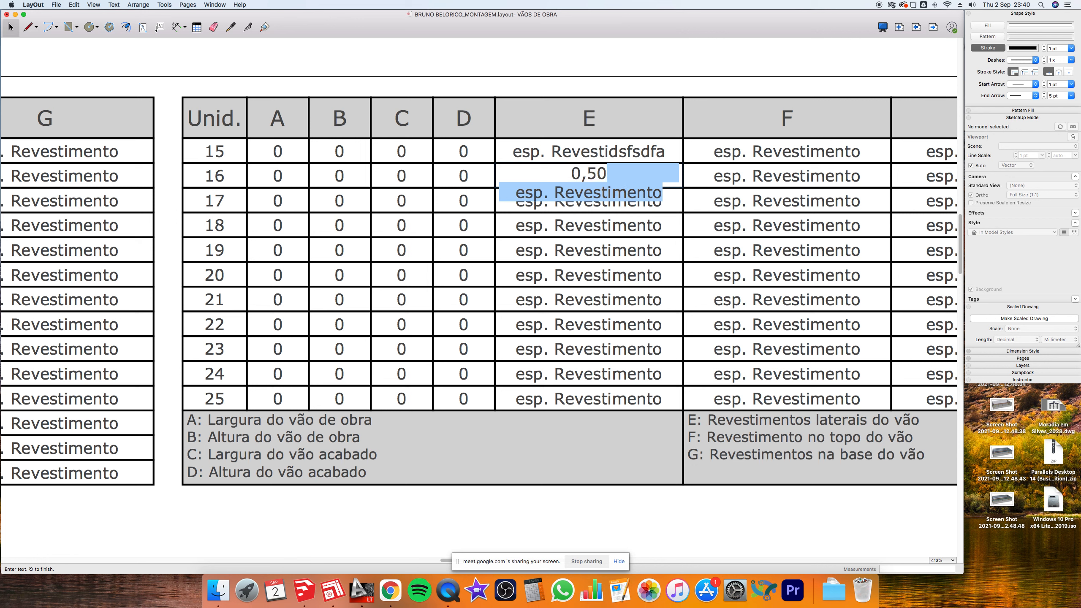
key(BackSpace)
key(Escape)
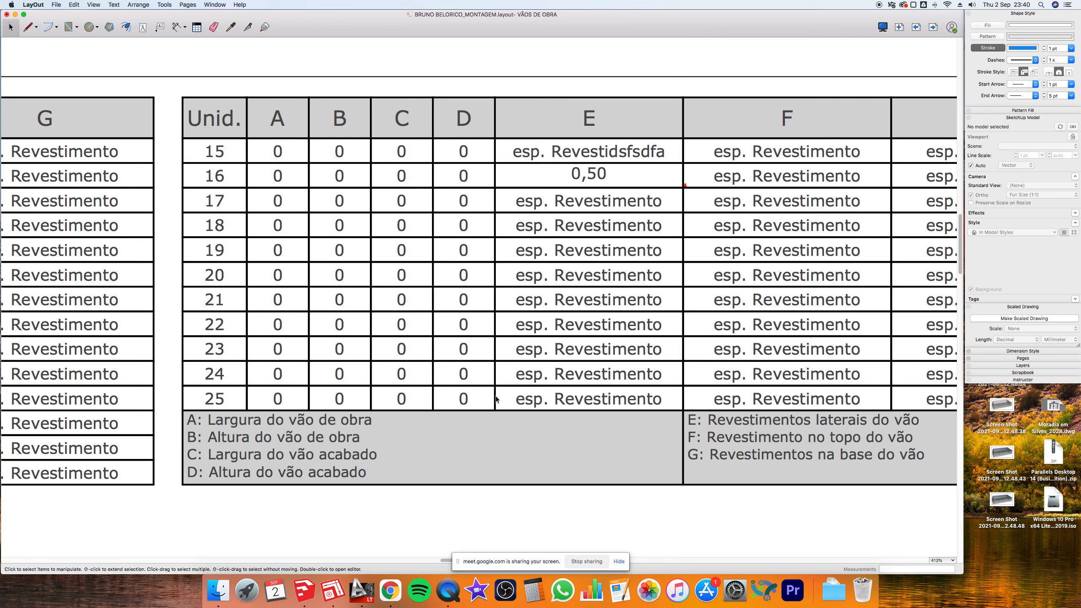
key(super+z)
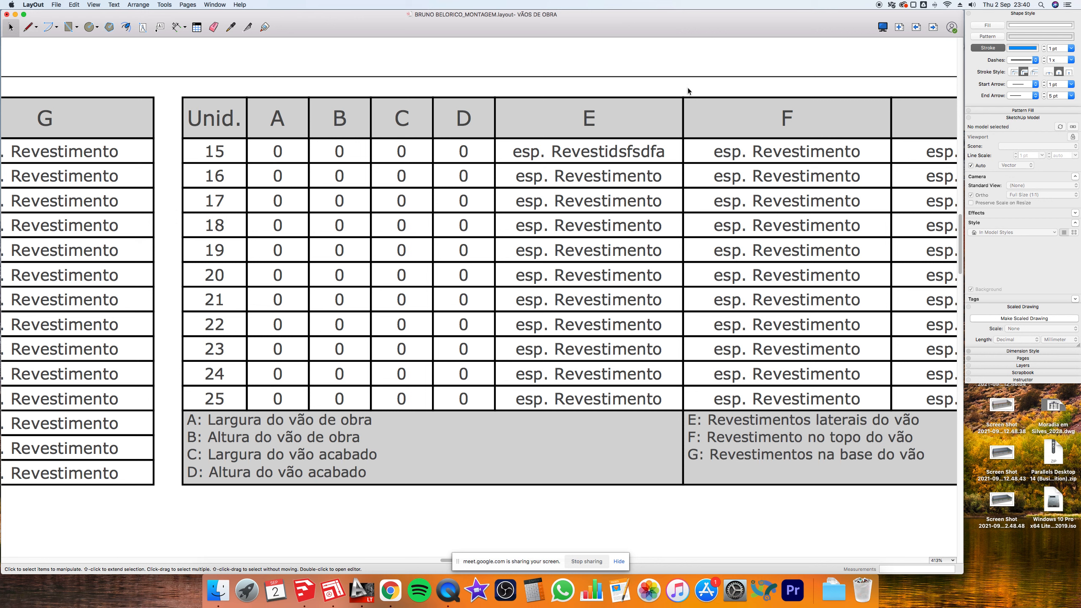
key(super+shift+e)
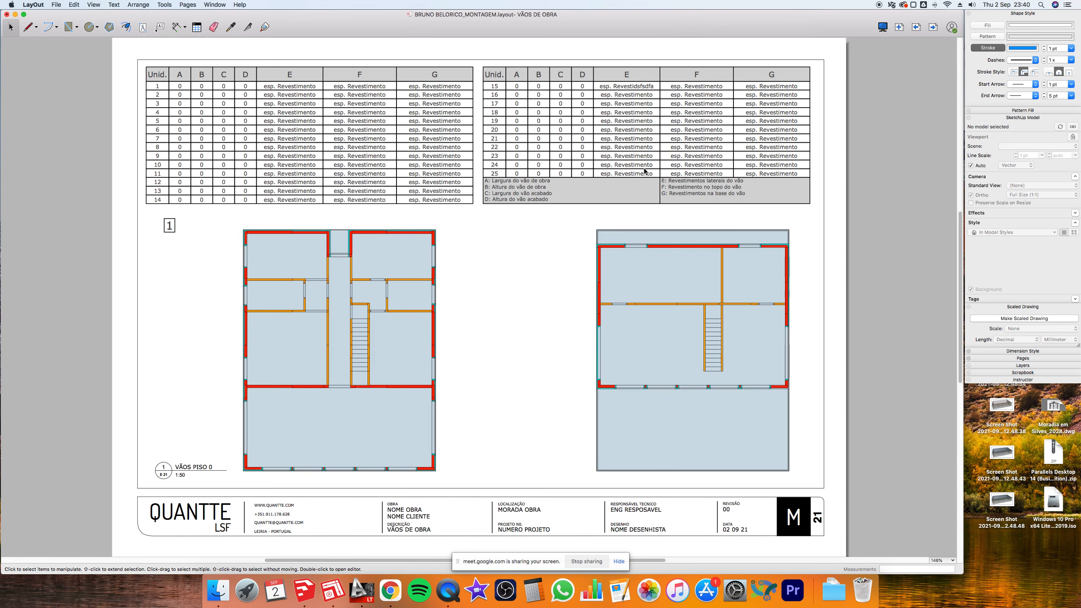
- Collapse the SketchUp Model and Scaled Drawing tray panels and expand the Pages list
scroll(708, 81, up, 2)
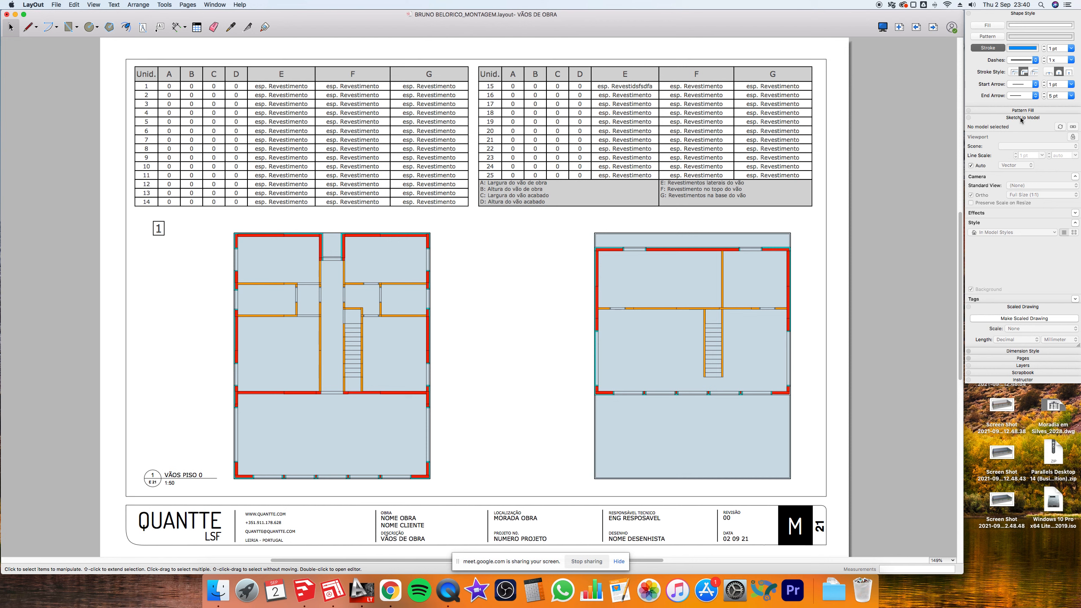
click(1020, 118)
click(1020, 125)
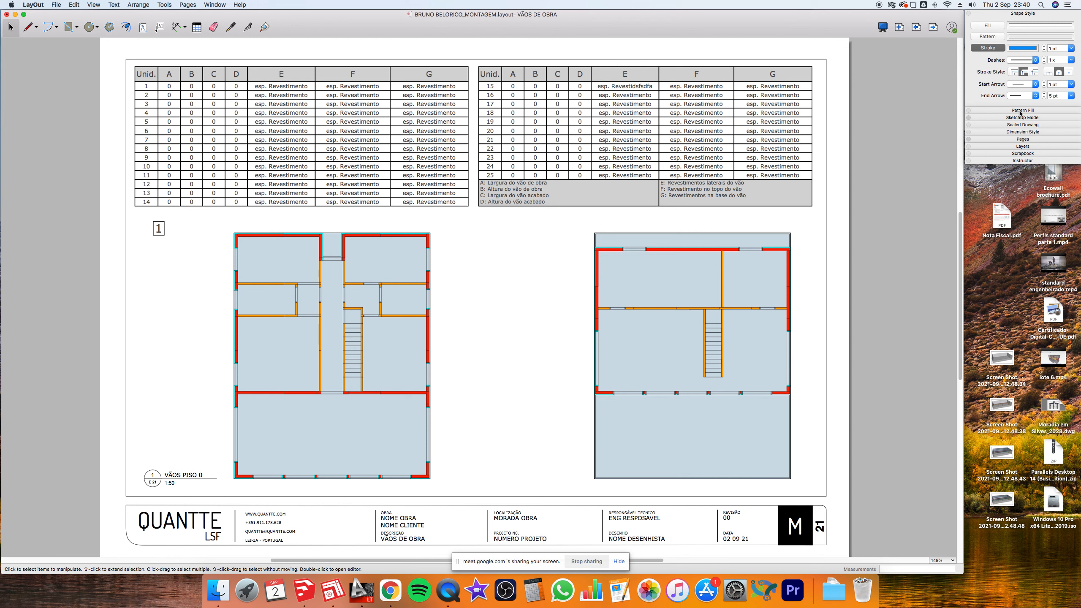
click(1031, 140)
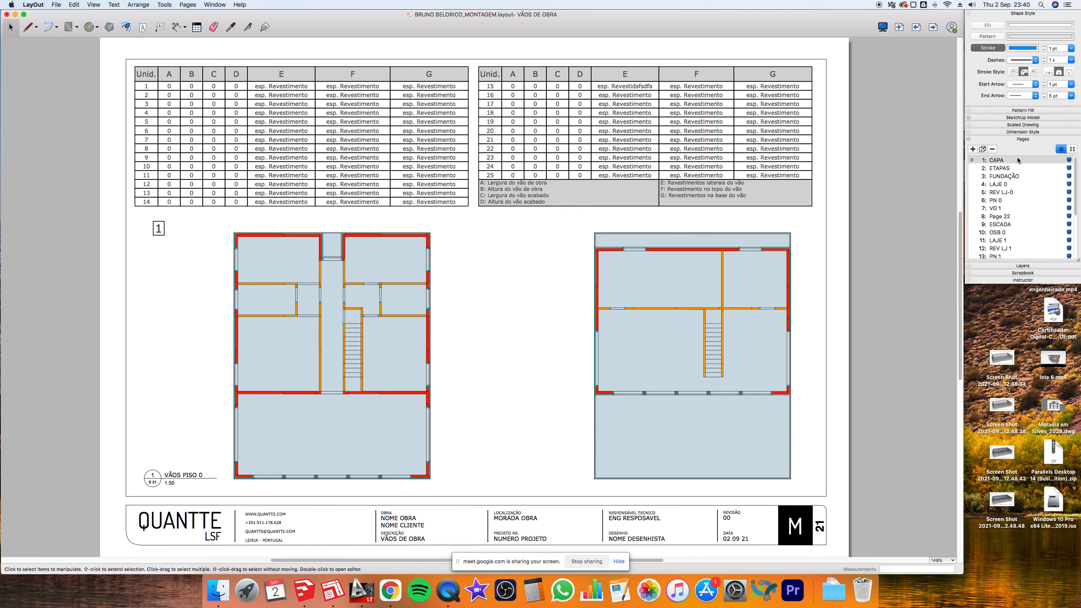
- Step through pages CAPA, ETAPAS, FUNDAÇÃO and LAJE 0 from the Pages panel
click(1017, 160)
click(1012, 169)
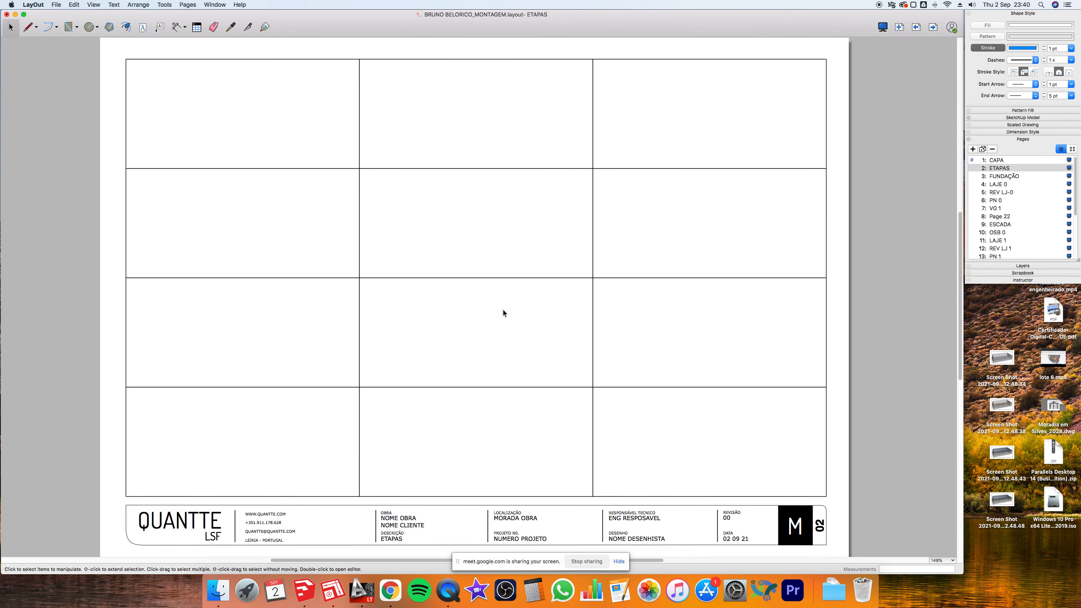
click(1008, 178)
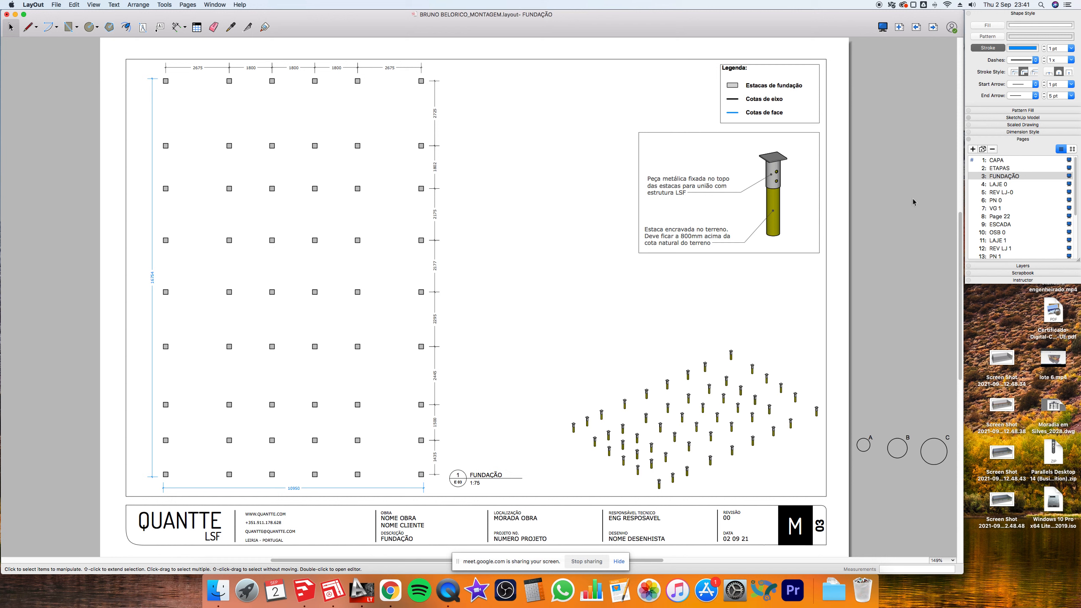
click(1004, 185)
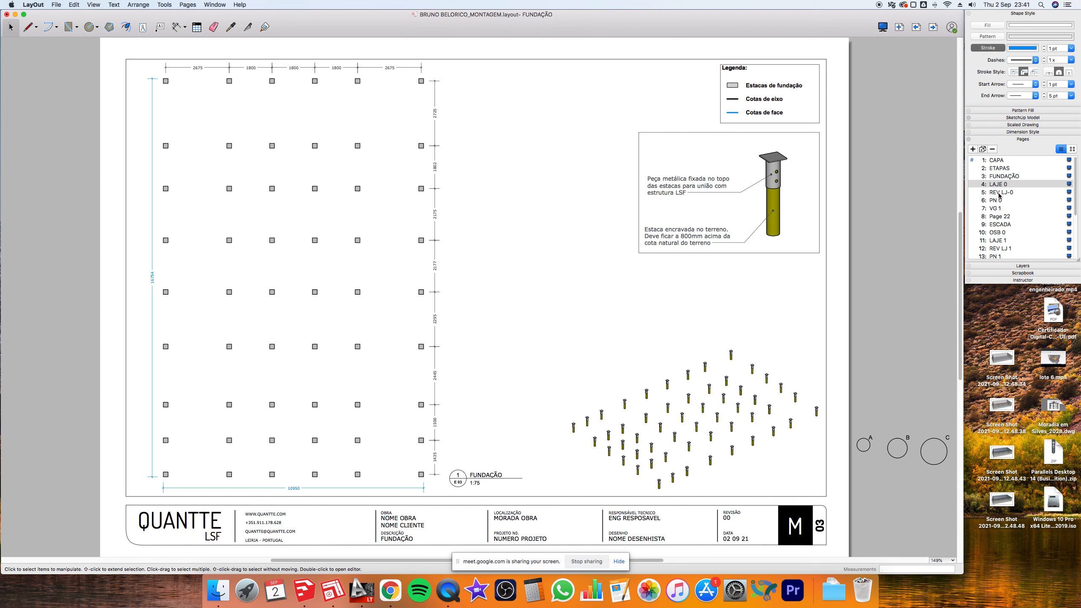
key(super+Tab)
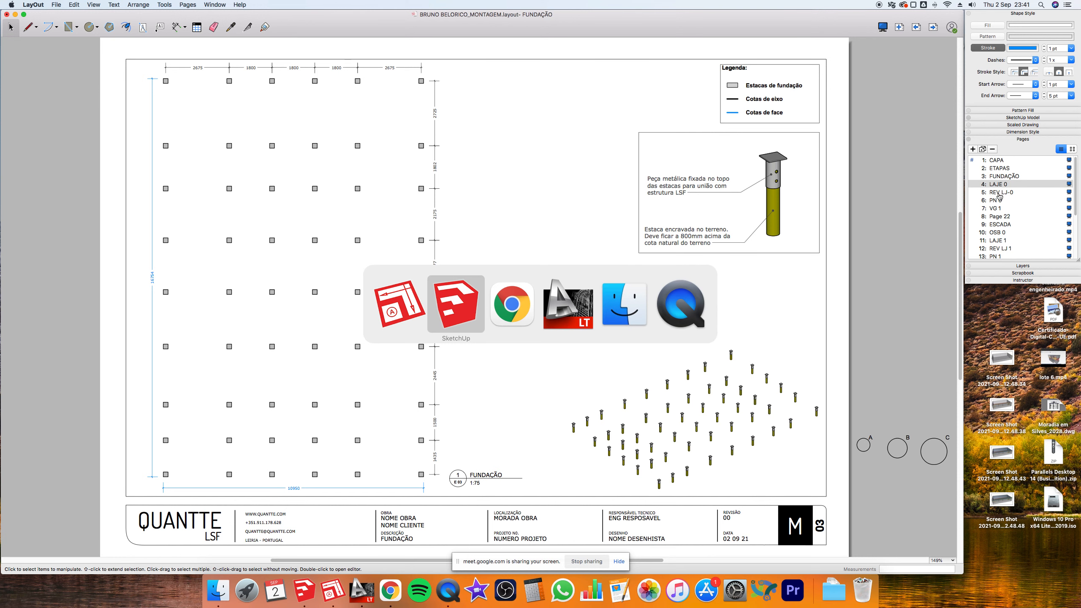
- Switch to the Google Meet call in Chrome and choose Parar apresentação
key(super+Tab)
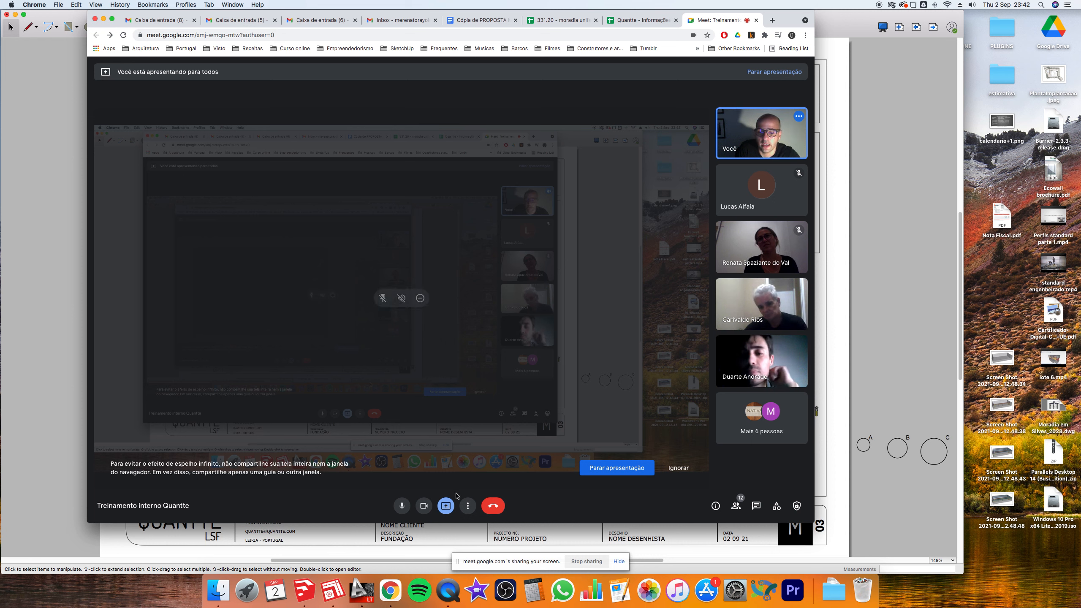
click(446, 505)
click(456, 485)
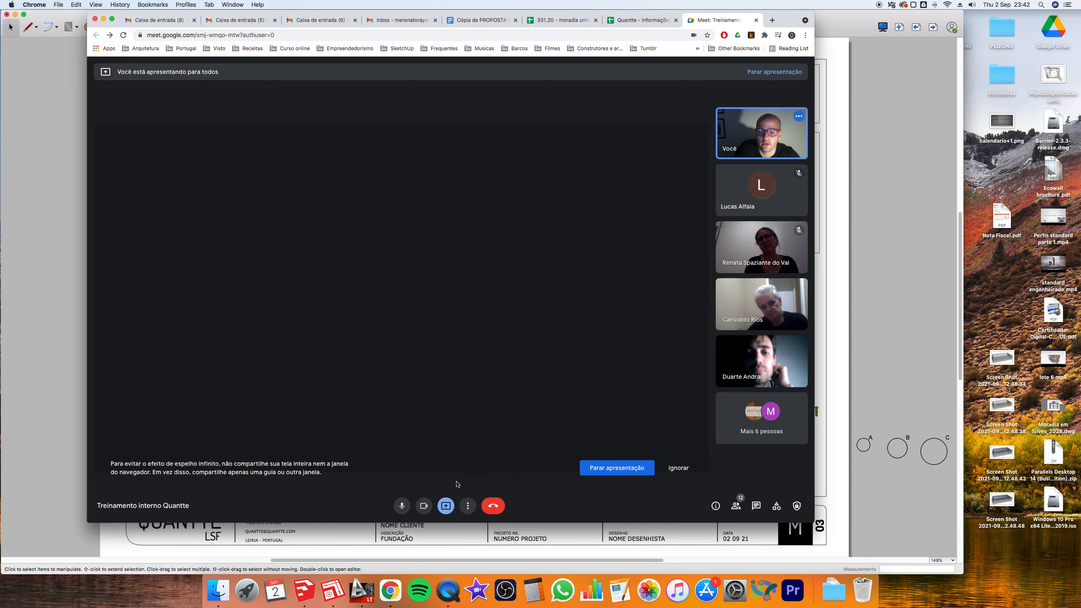